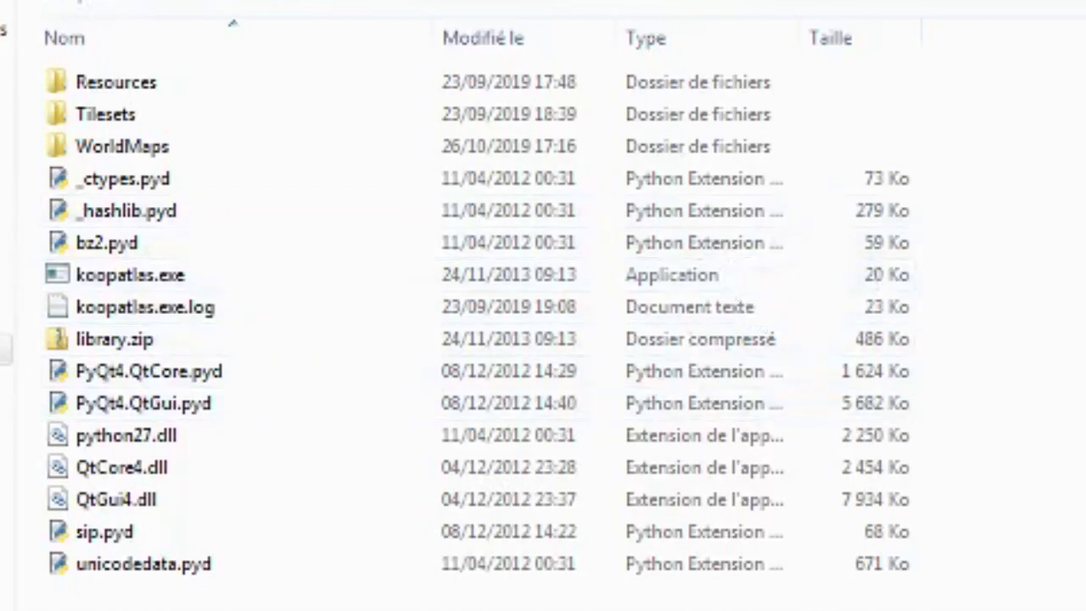
Launch koopatlas.exe from the Koopatlas folder.
{"action": "left_click", "coordinate": [191, 274]}
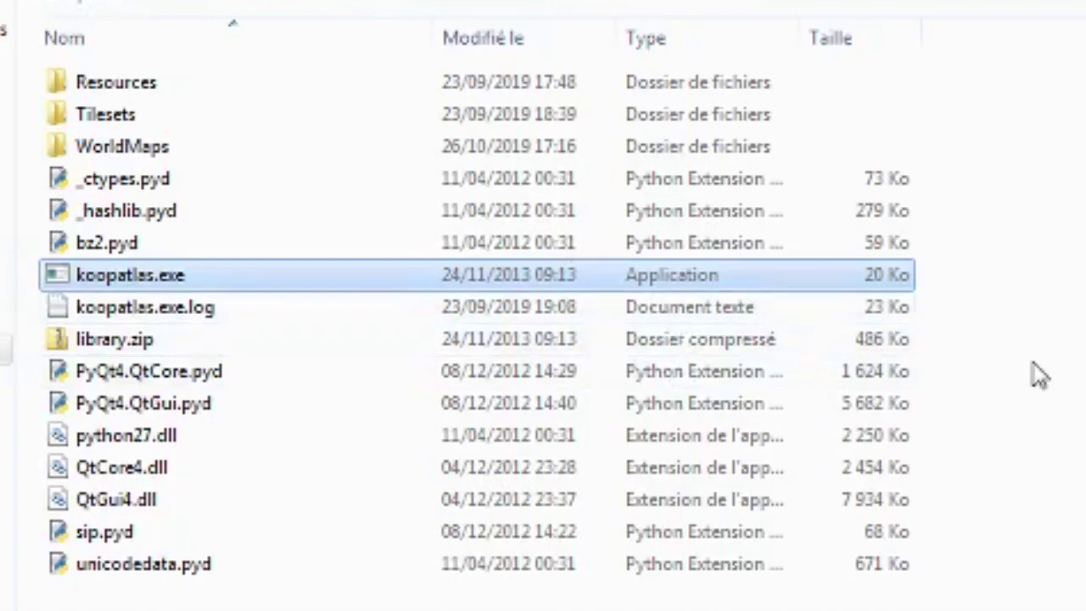
{"action": "left_click", "coordinate": [1044, 340]}
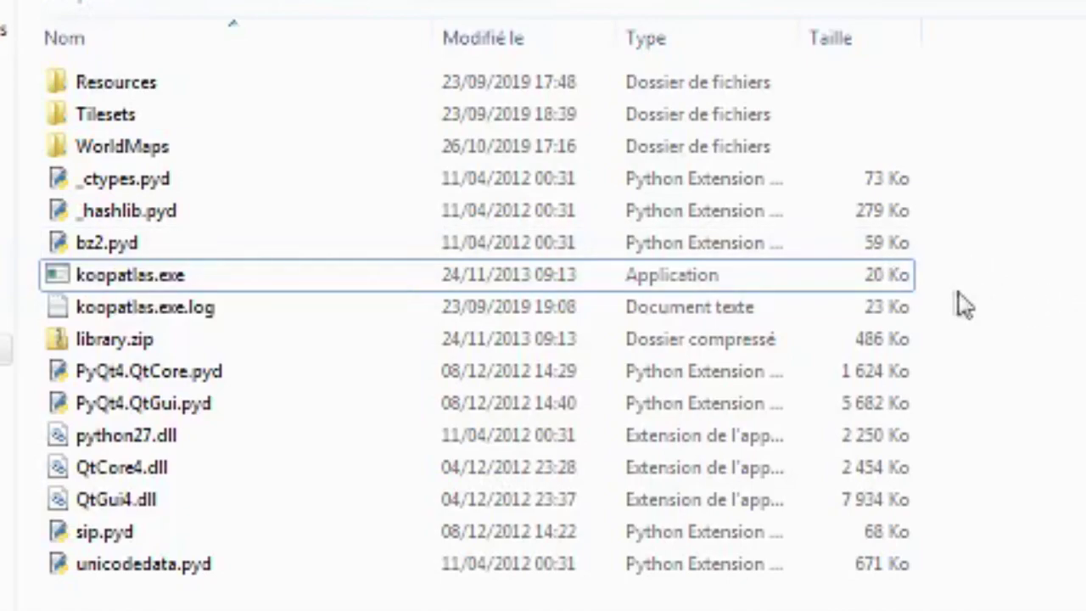
{"action": "left_click", "coordinate": [696, 280]}
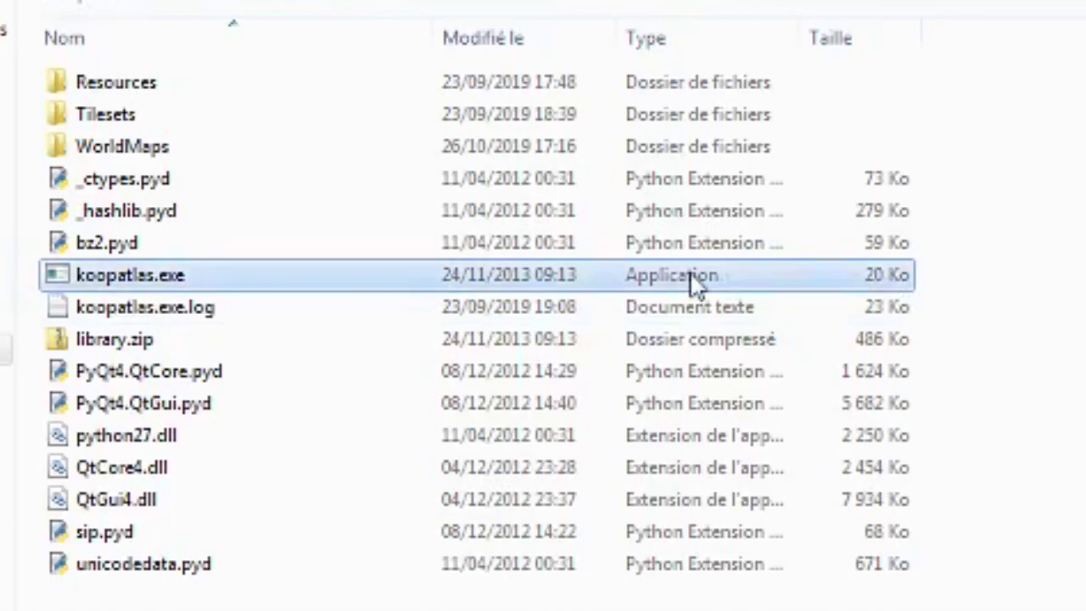
{"action": "double_click", "coordinate": [291, 277]}
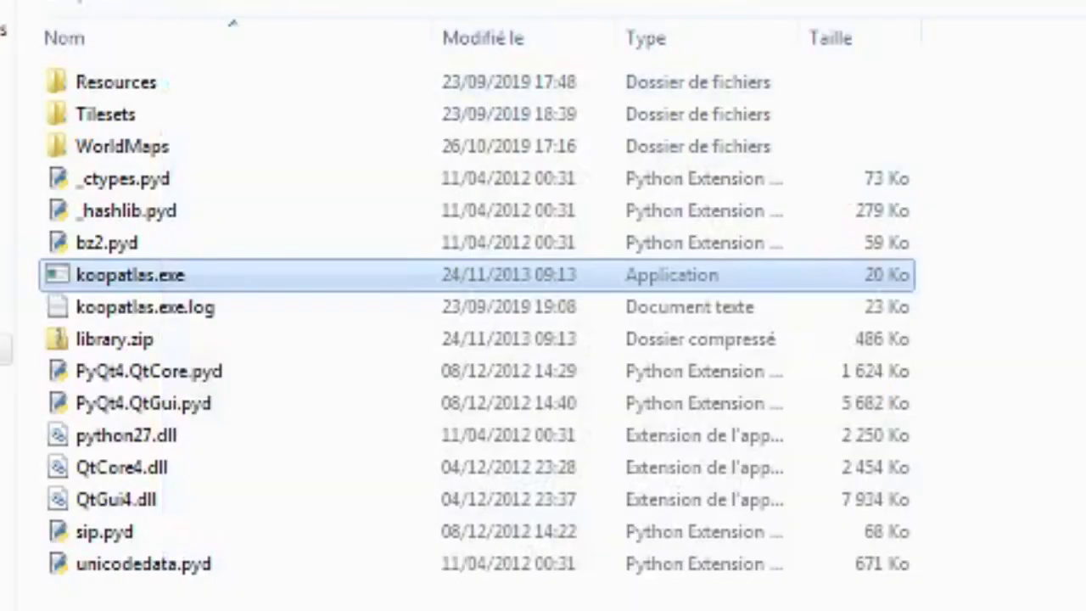
Examine the images in the Resources folder, comparing LayerTile.png with the symbol Koopatlas uses for adding a tile layer.
{"action": "left_click_drag", "start_coordinate": [933, 148], "coordinate": [826, 88]}
{"action": "left_click", "coordinate": [976, 178]}
{"action": "double_click", "coordinate": [858, 84]}
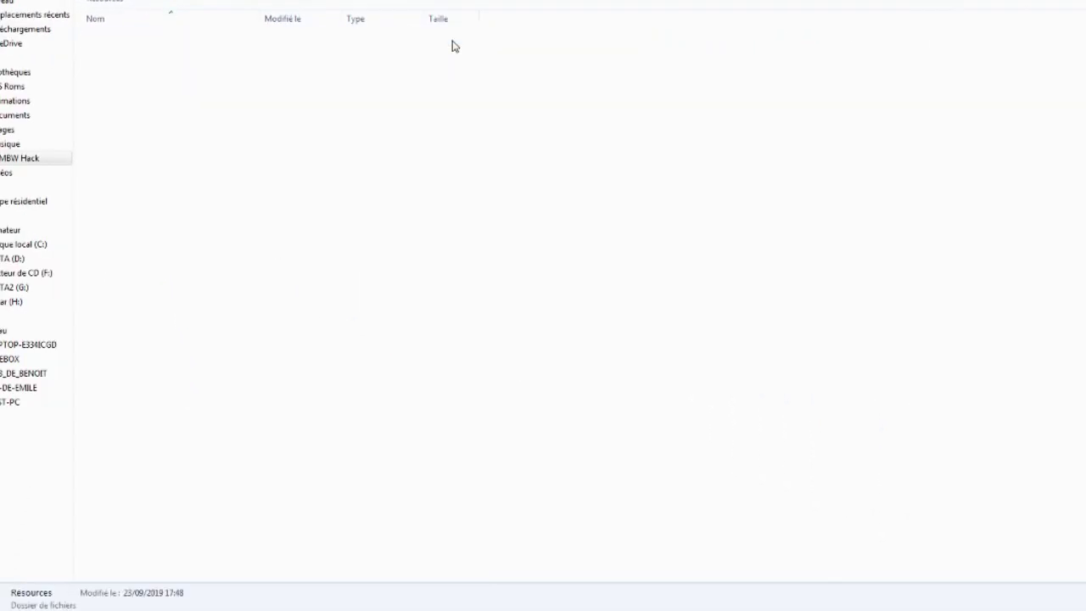
{"action": "scroll", "coordinate": [331, 365], "scroll_direction": "down", "scroll_amount": 1}
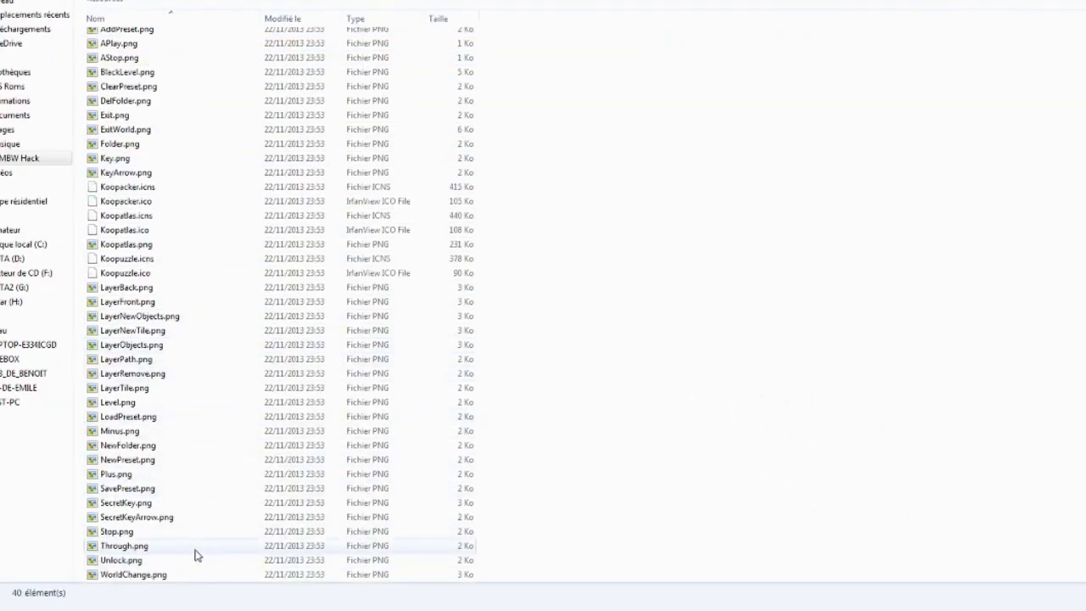
{"action": "scroll", "coordinate": [196, 555], "scroll_direction": "up", "scroll_amount": 1}
{"action": "left_click", "coordinate": [160, 111]}
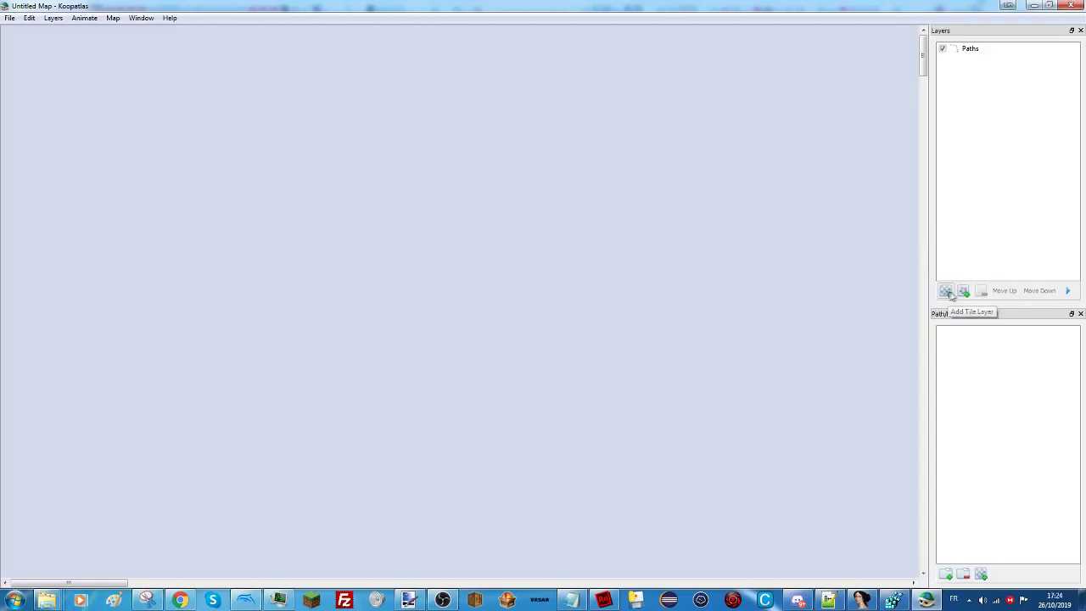
{"action": "left_click", "coordinate": [1034, 6]}
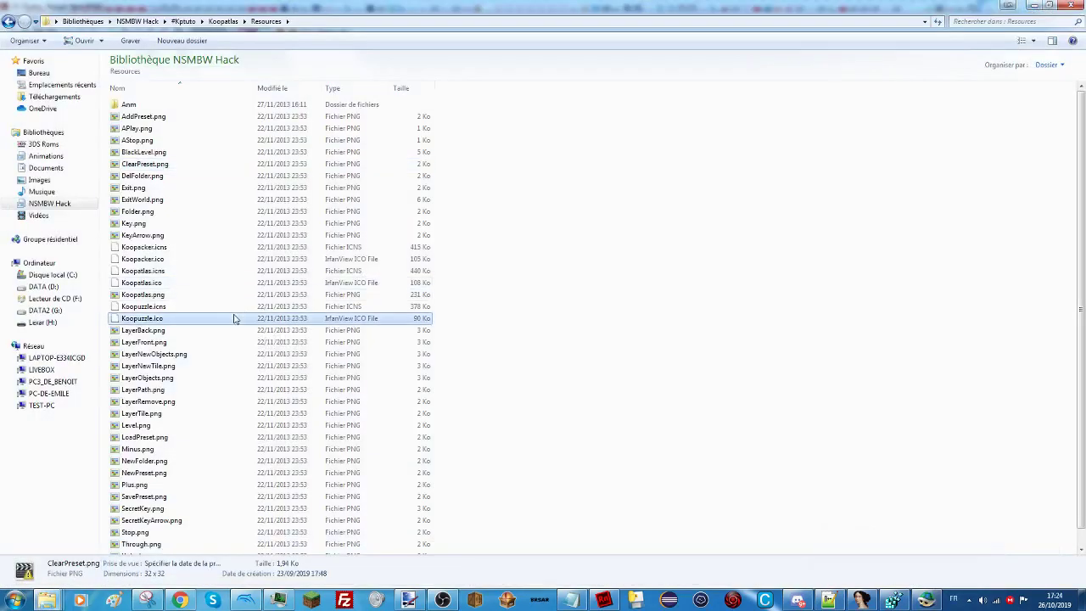
{"action": "left_click", "coordinate": [172, 414]}
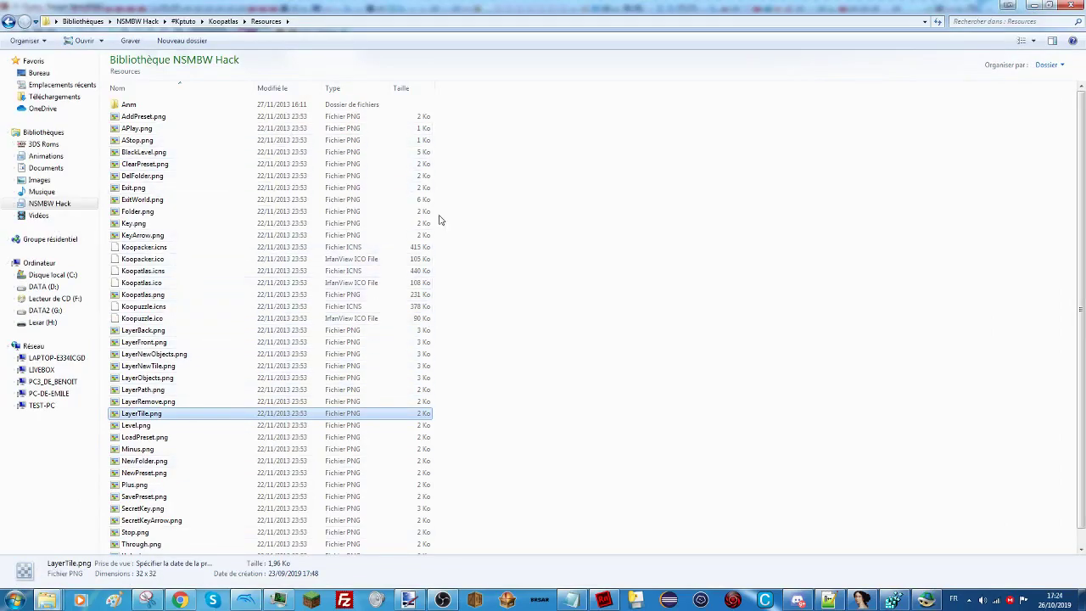
View the animation images in the Anm subfolder of Resources and return to the Koopatlas folder.
{"action": "double_click", "coordinate": [215, 109]}
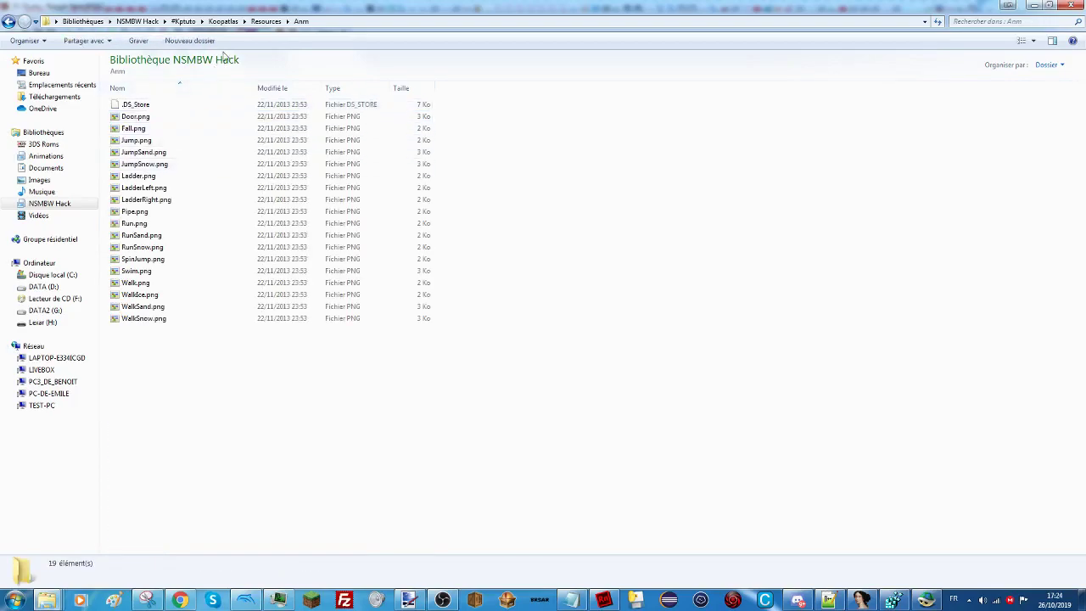
{"action": "left_click", "coordinate": [255, 23]}
{"action": "left_click", "coordinate": [204, 21]}
{"action": "left_click", "coordinate": [280, 35]}
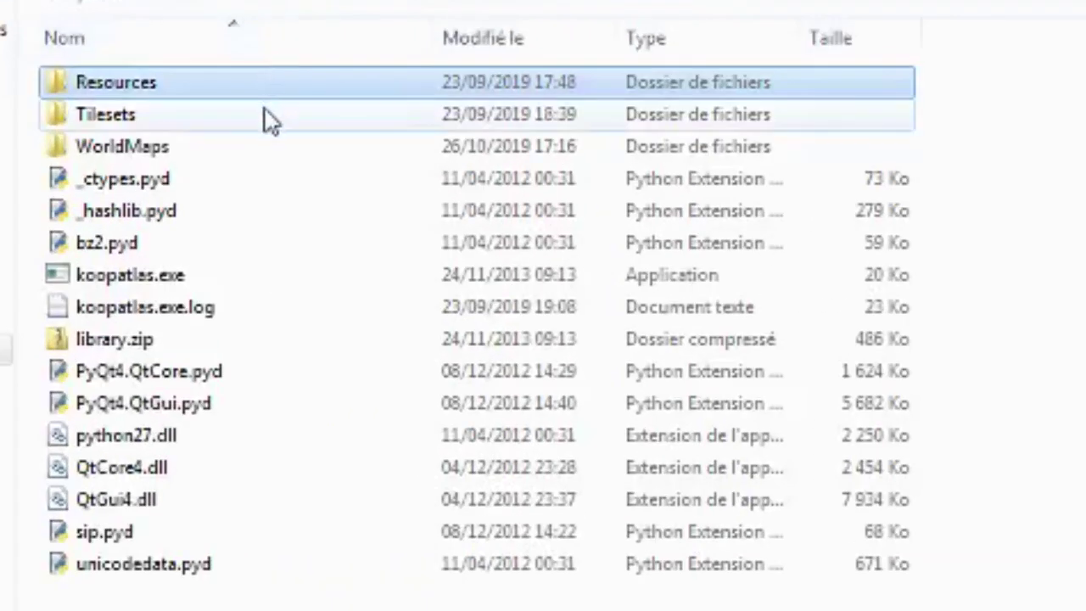
Look through the ARC tileset files in the Tilesets folder, including the _TILESETS_GO_HERE placeholder.
{"action": "double_click", "coordinate": [263, 114]}
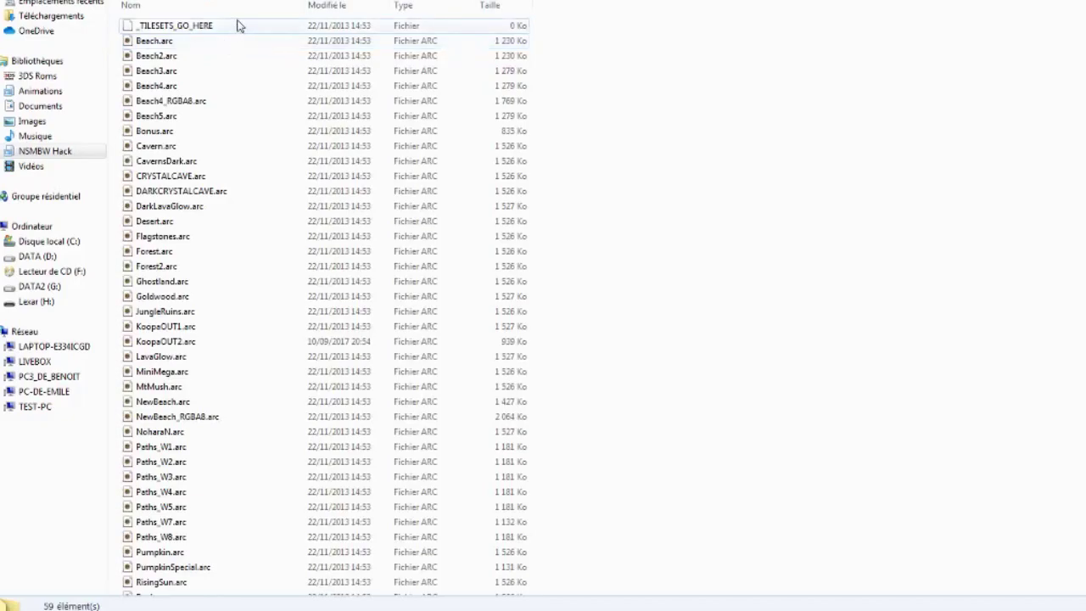
{"action": "left_click", "coordinate": [238, 24]}
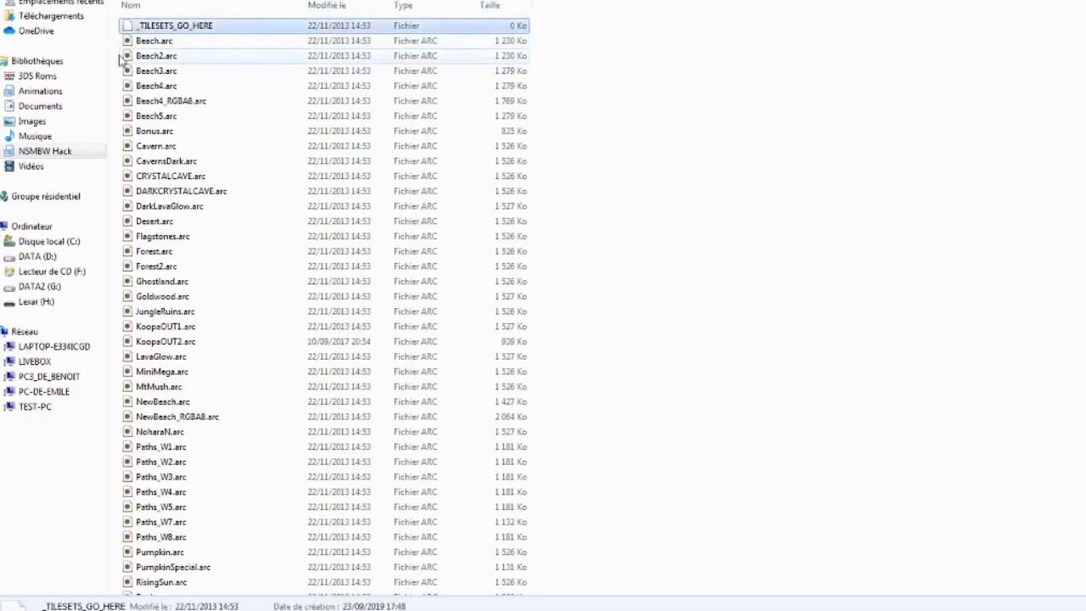
{"action": "left_click", "coordinate": [785, 175]}
{"action": "scroll", "coordinate": [785, 174], "scroll_direction": "down", "scroll_amount": 7}
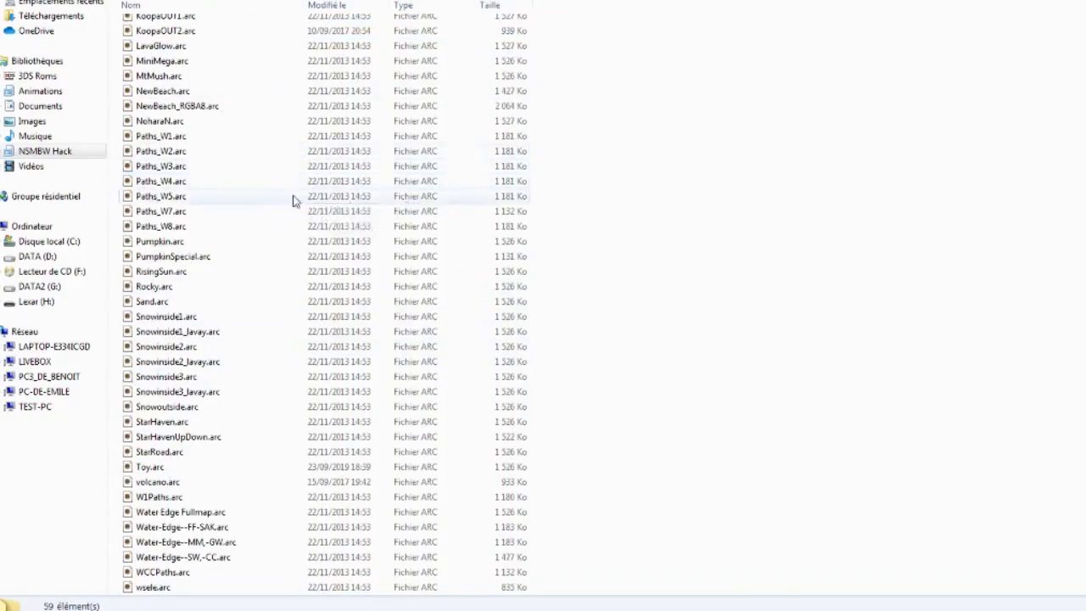
{"action": "scroll", "coordinate": [241, 156], "scroll_direction": "up", "scroll_amount": 5}
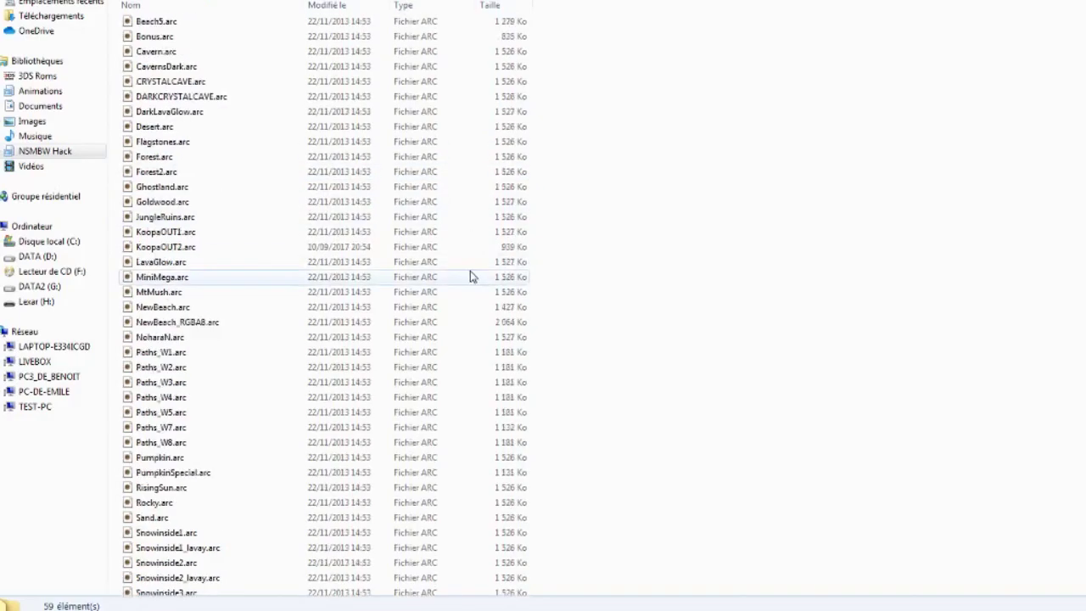
Open JungleRuins.arc in BrawlCrate and inspect its entries from texture.bin to groups.bin.
{"action": "double_click", "coordinate": [483, 217]}
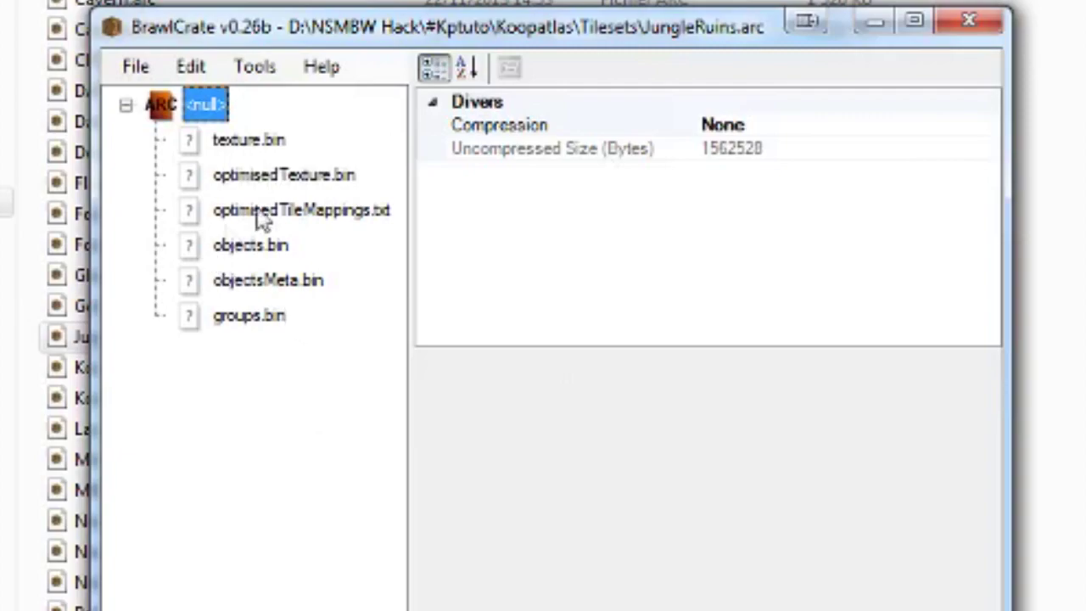
{"action": "left_click", "coordinate": [271, 140]}
{"action": "left_click", "coordinate": [268, 329]}
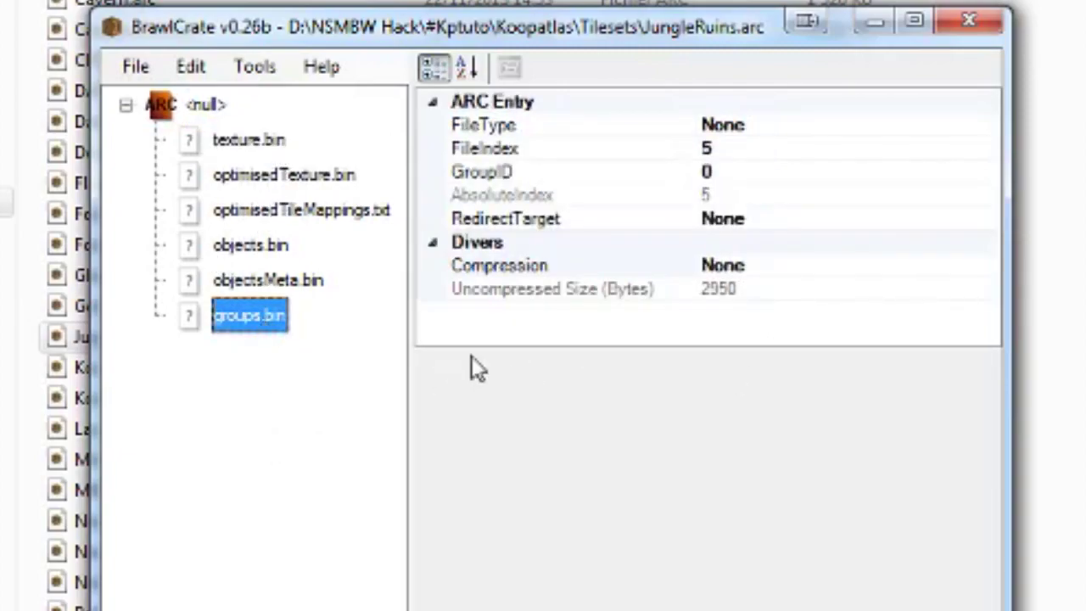
{"action": "left_click", "coordinate": [267, 282]}
{"action": "left_click", "coordinate": [259, 245]}
{"action": "left_click", "coordinate": [258, 212]}
{"action": "left_click", "coordinate": [252, 174]}
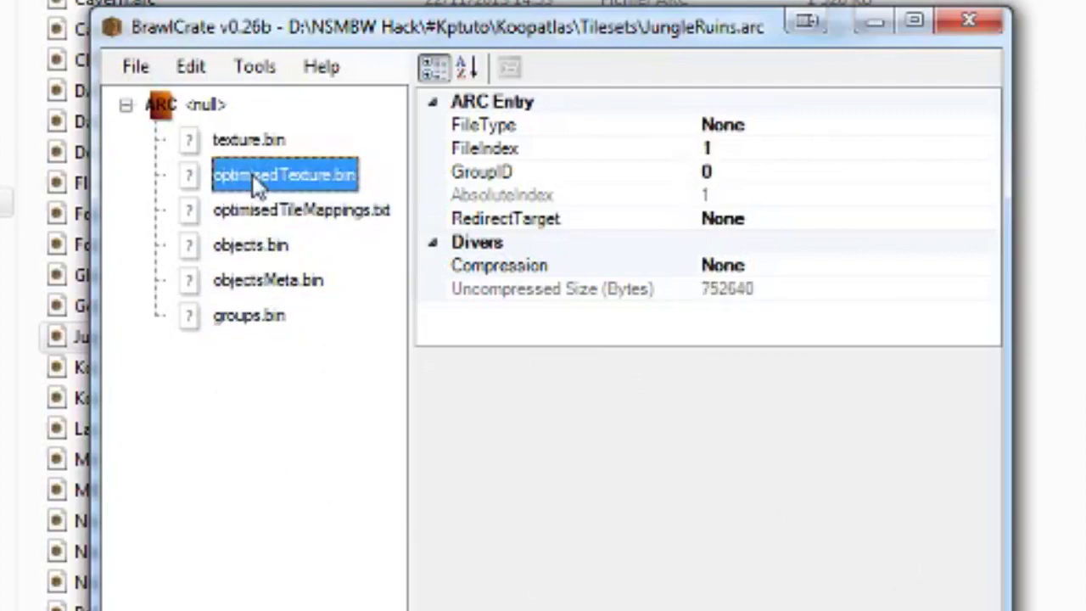
Examine what the texture, tile mapping and object entries of JungleRuins.arc contain, ending with optimisedTexture.bin selected.
{"action": "left_click", "coordinate": [339, 212]}
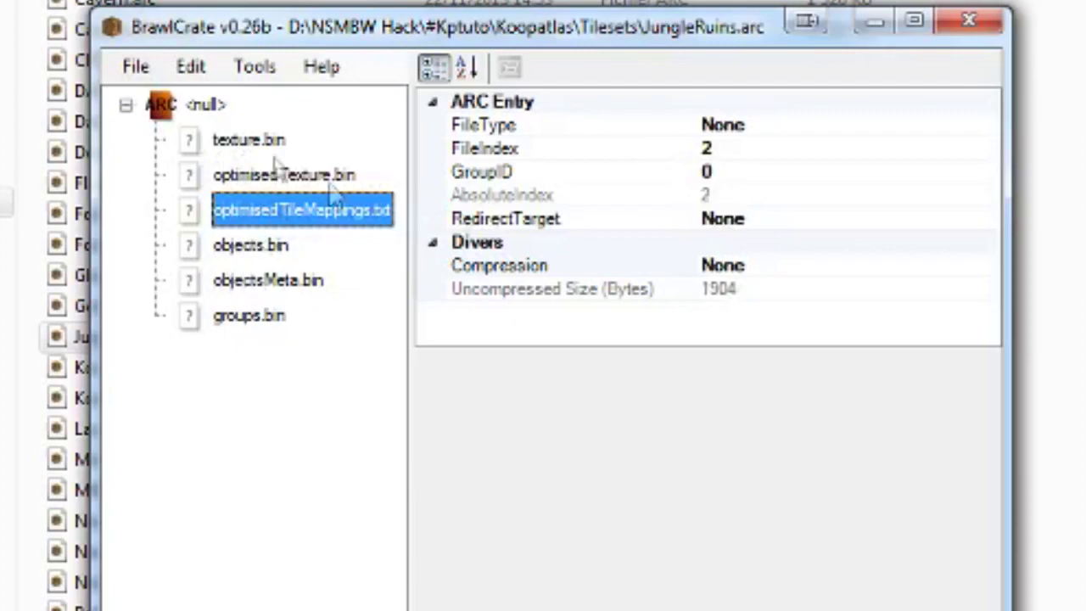
{"action": "left_click", "coordinate": [247, 141]}
{"action": "left_click", "coordinate": [254, 178]}
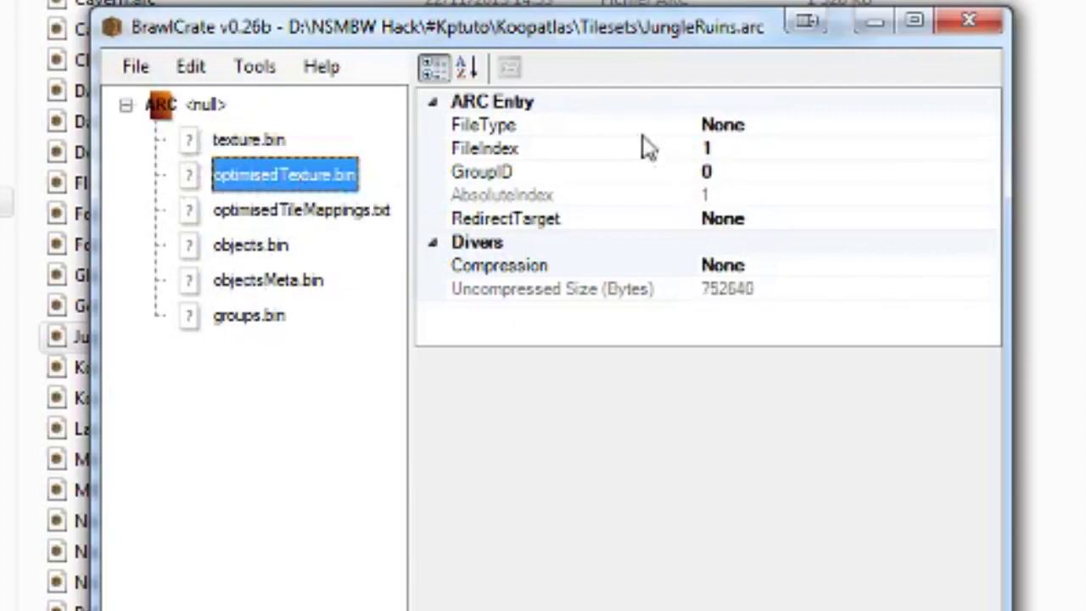
{"action": "left_click", "coordinate": [233, 217]}
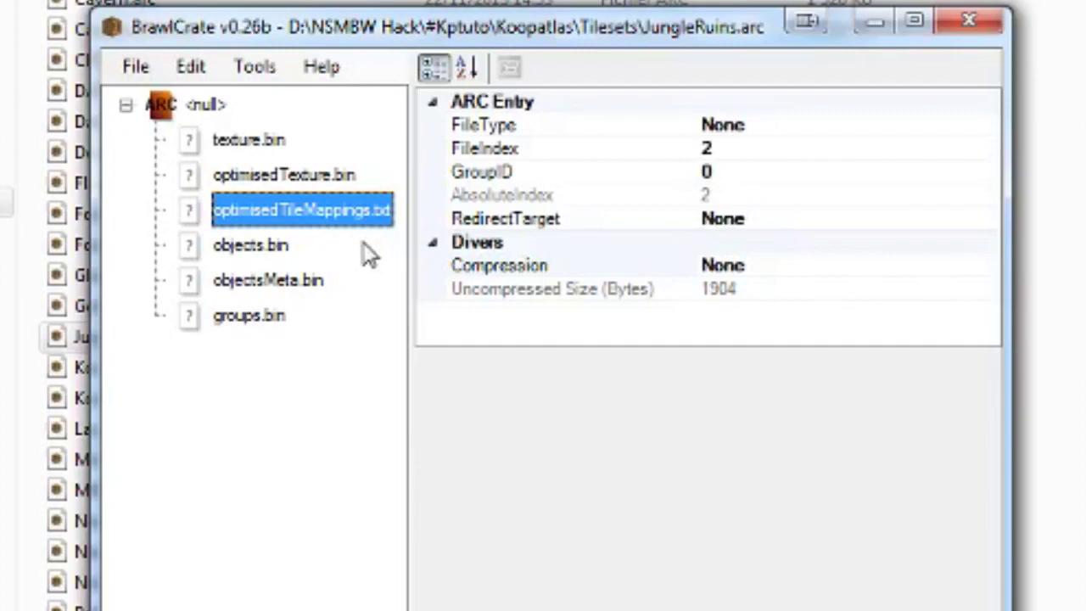
{"action": "left_click", "coordinate": [280, 248]}
{"action": "left_click", "coordinate": [294, 285]}
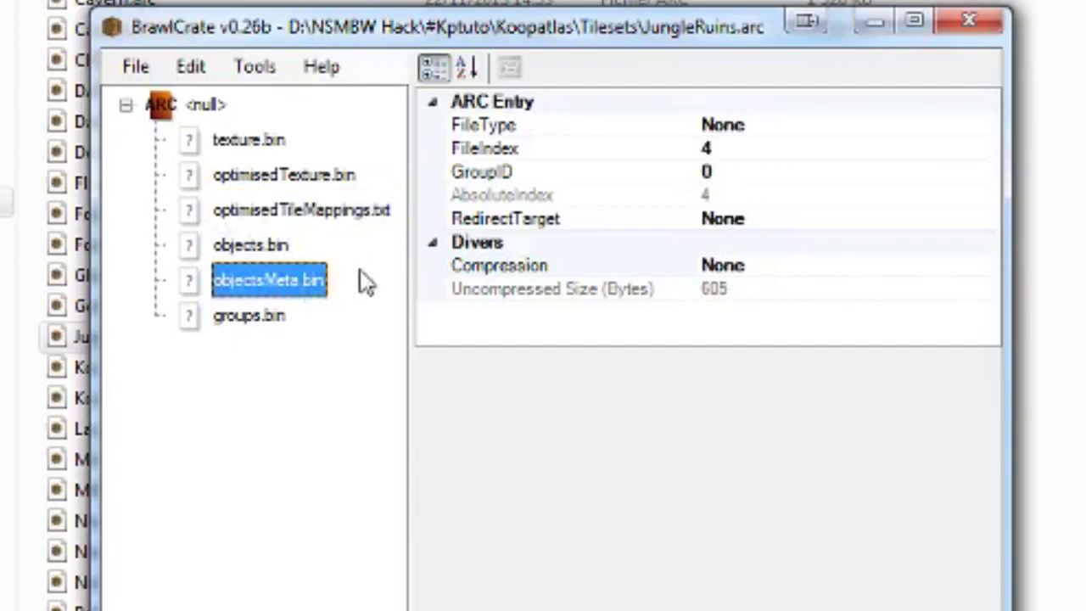
{"action": "left_click", "coordinate": [309, 175]}
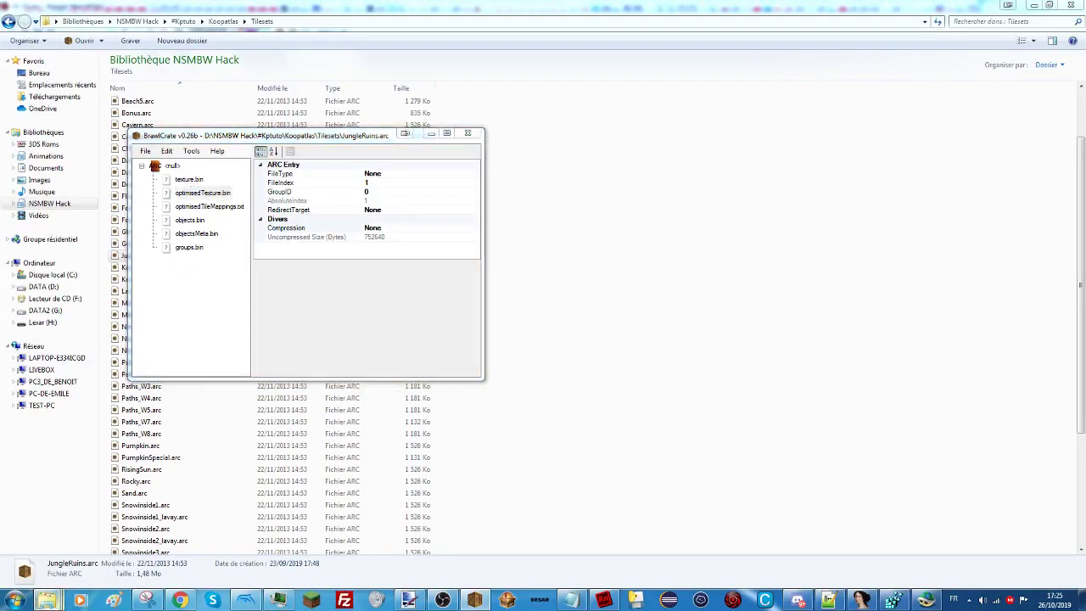
View the game's Maps folder and its Texture subfolder to compare the .bin.LH files with optimisedTexture.bin, then return to Maps.
{"action": "mouse_move", "coordinate": [48, 603]}
{"action": "left_click", "coordinate": [195, 539]}
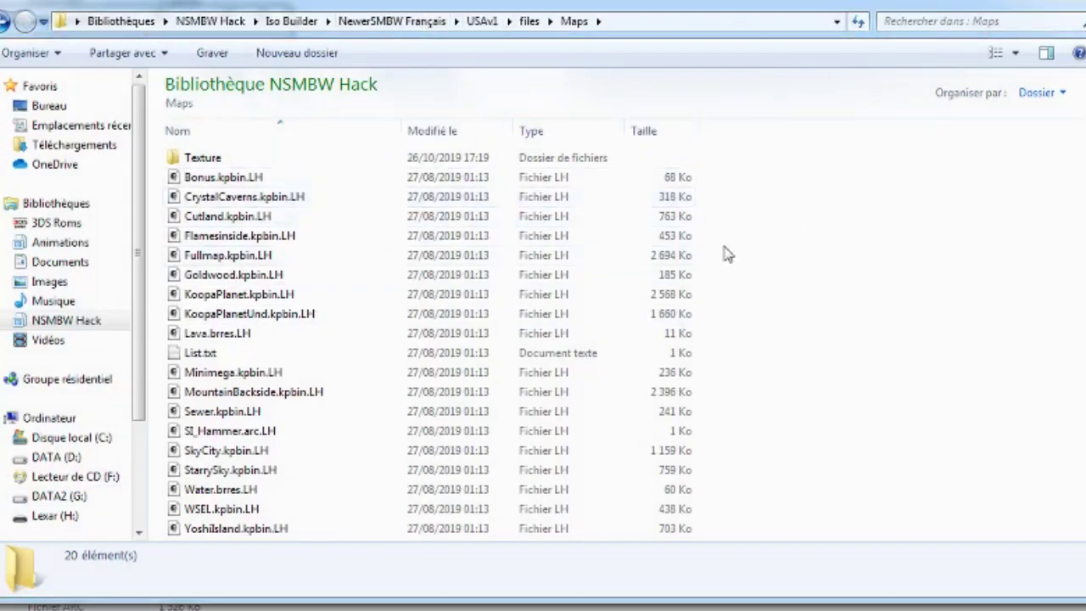
{"action": "double_click", "coordinate": [319, 159]}
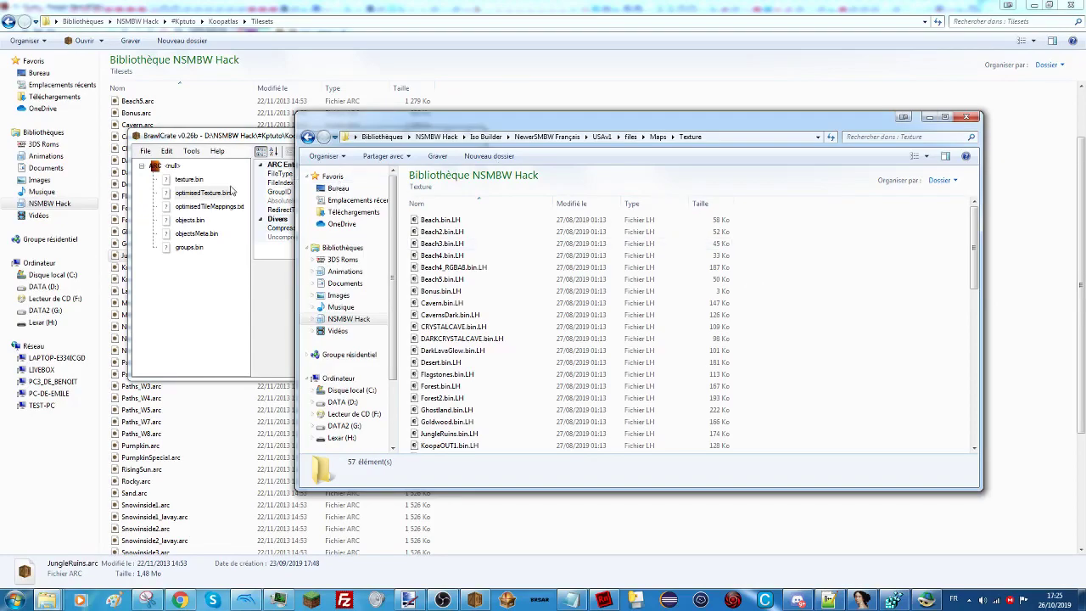
{"action": "left_click", "coordinate": [227, 192]}
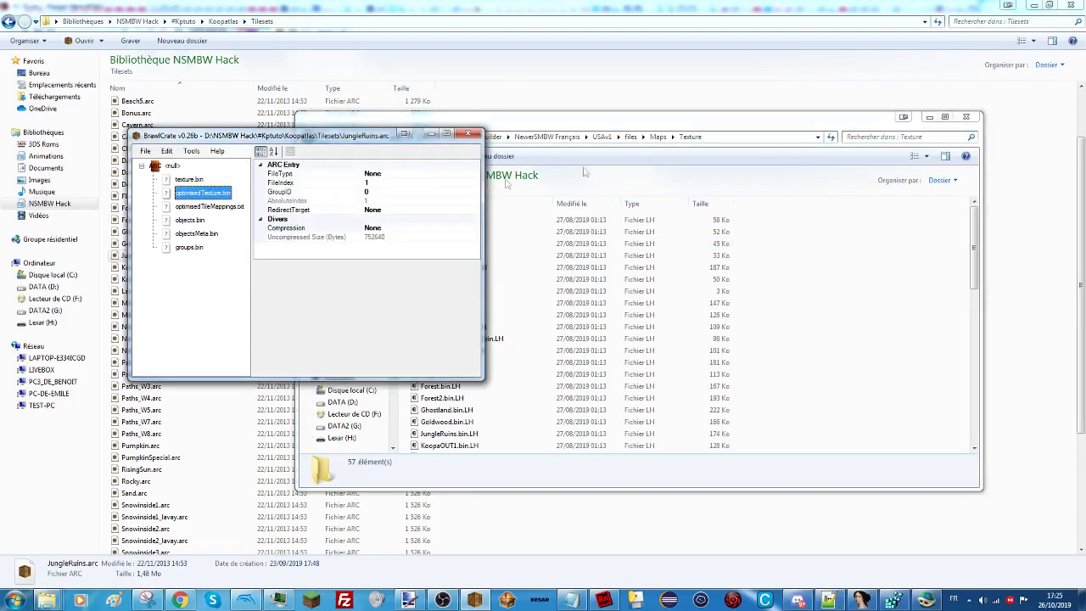
{"action": "left_click", "coordinate": [642, 137]}
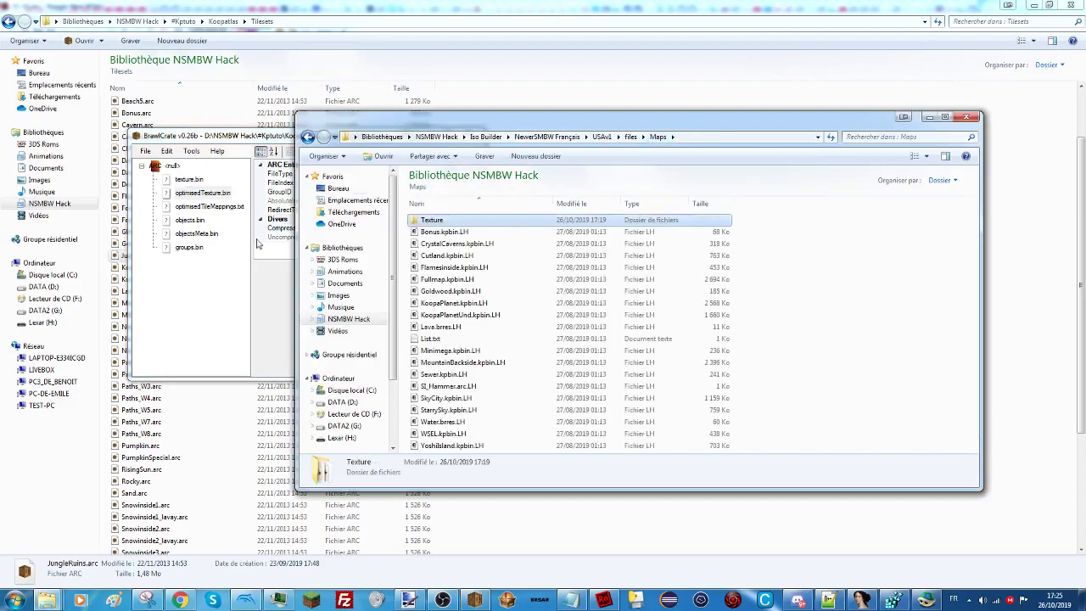
Close BrawlCrate and the game's Maps window, and return to the Koopatlas folder.
{"action": "left_click", "coordinate": [237, 279]}
{"action": "left_click", "coordinate": [467, 133]}
{"action": "left_click", "coordinate": [965, 116]}
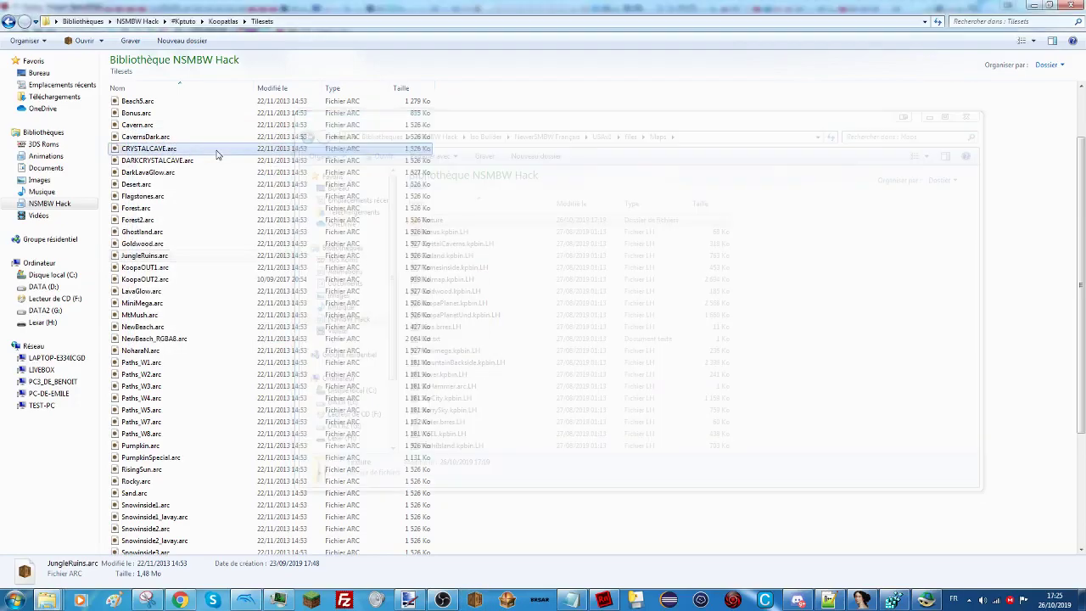
{"action": "left_click", "coordinate": [223, 21]}
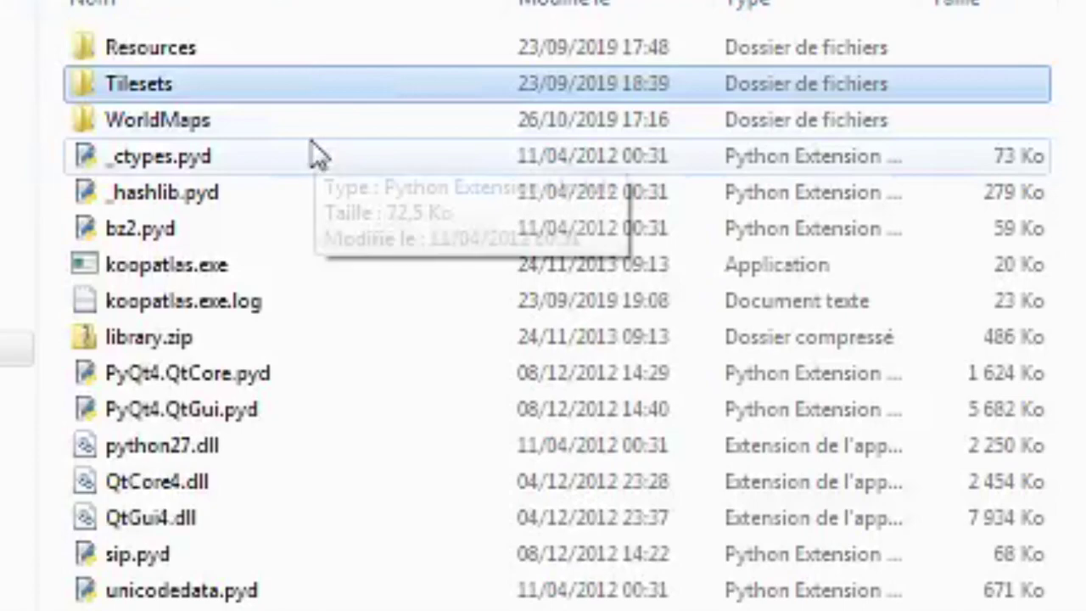
Look through the KPMAP world map files in the WorldMaps folder and return to the Koopatlas folder.
{"action": "double_click", "coordinate": [283, 120]}
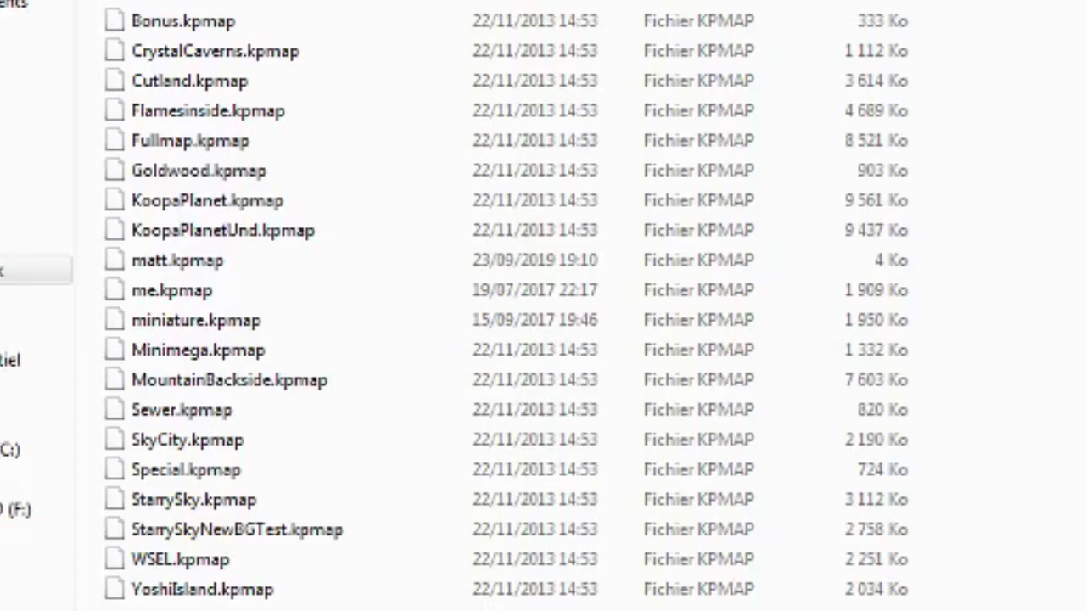
{"action": "left_click", "coordinate": [223, 21]}
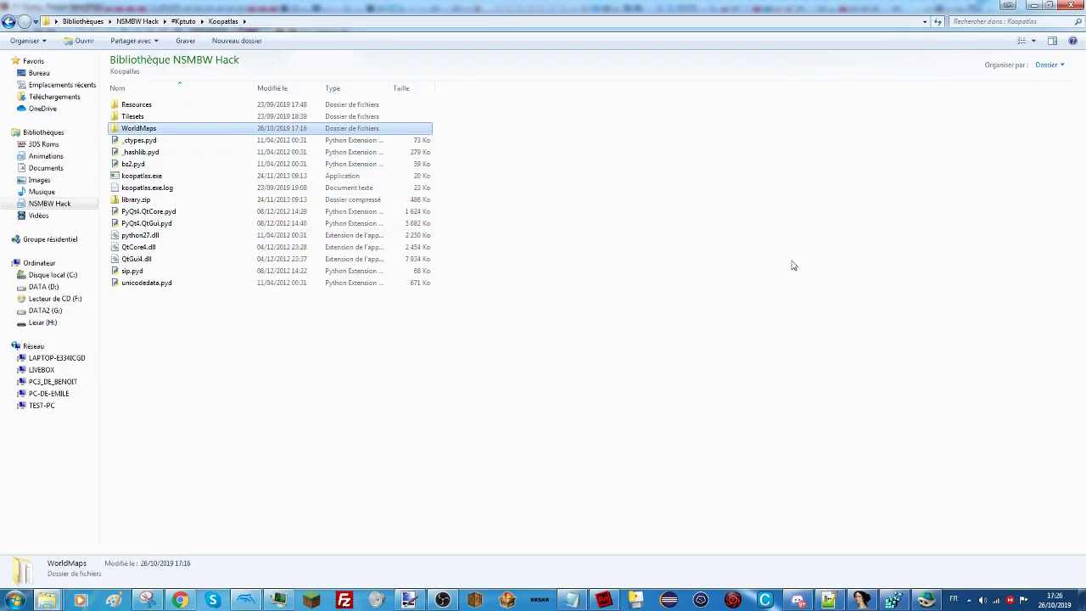
{"action": "left_click", "coordinate": [599, 218]}
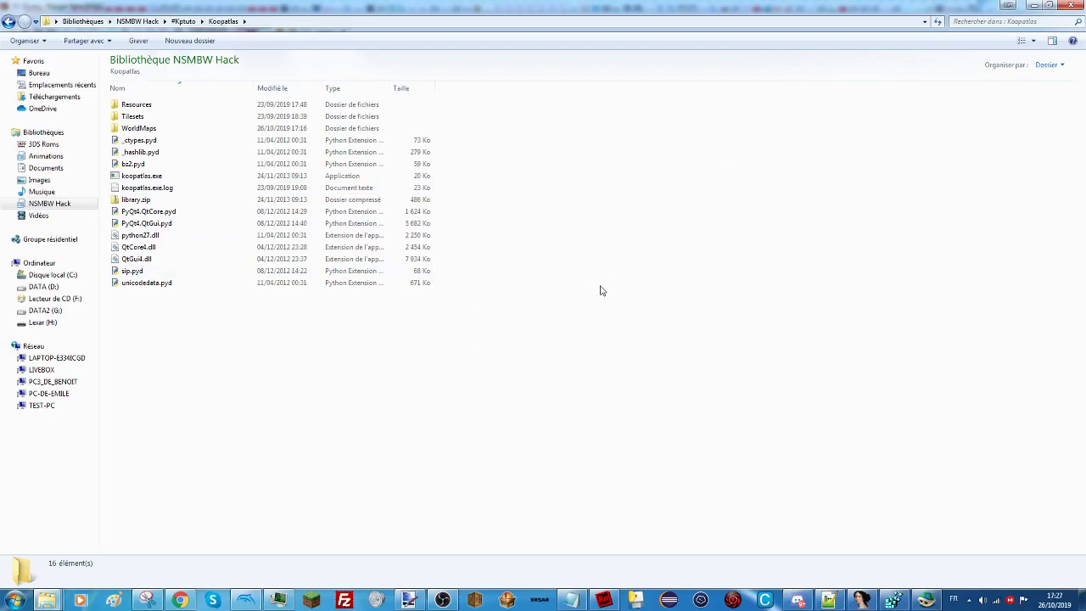
{"action": "double_click", "coordinate": [195, 130]}
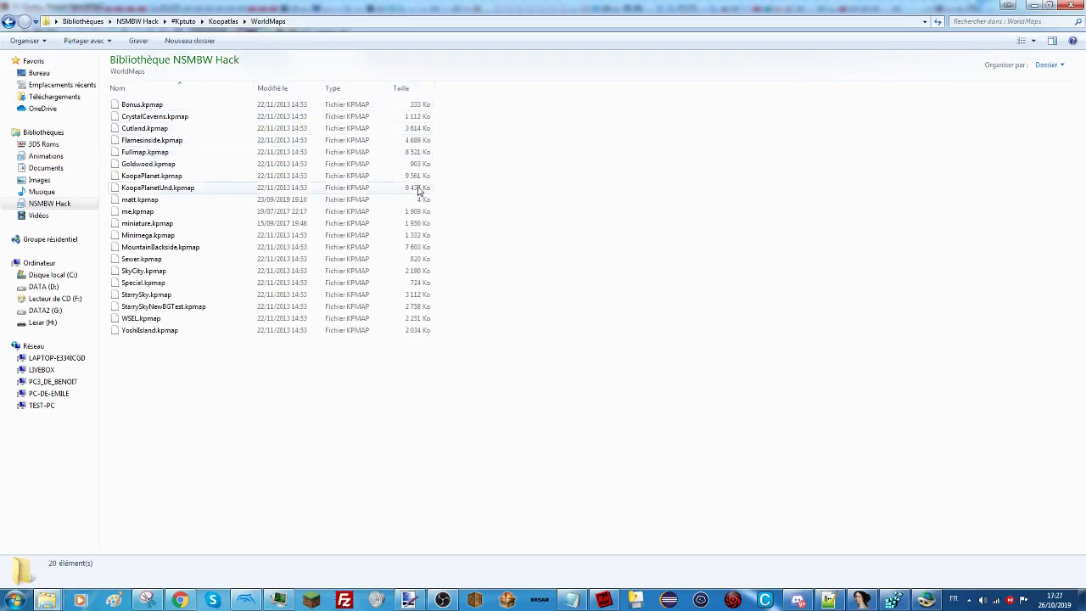
{"action": "left_click", "coordinate": [225, 22]}
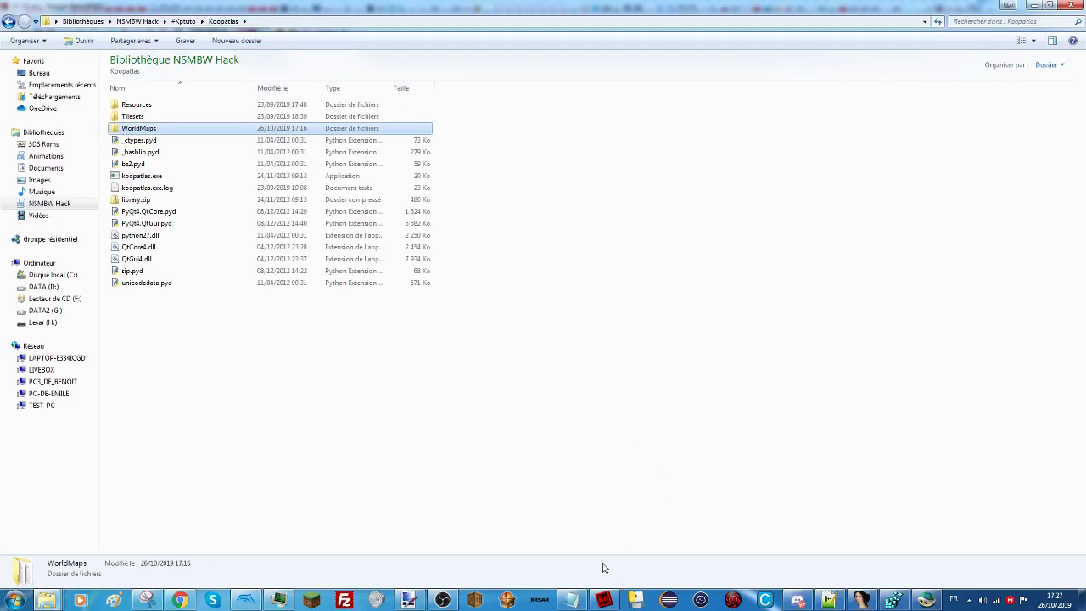
Switch to Koopatlas with its untitled map.
{"action": "left_click", "coordinate": [925, 600]}
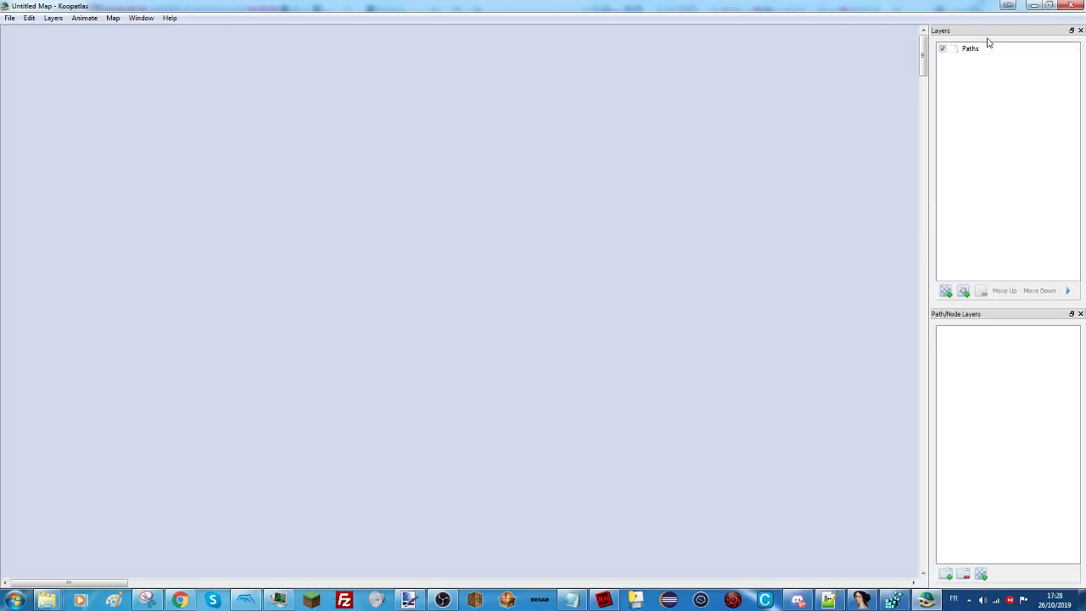
Choose the Paths_W8 tileset for the Paths layer's nodes and place a first node near the middle of the map.
{"action": "left_click_drag", "start_coordinate": [923, 64], "coordinate": [918, 314]}
{"action": "left_click_drag", "start_coordinate": [103, 583], "coordinate": [474, 585]}
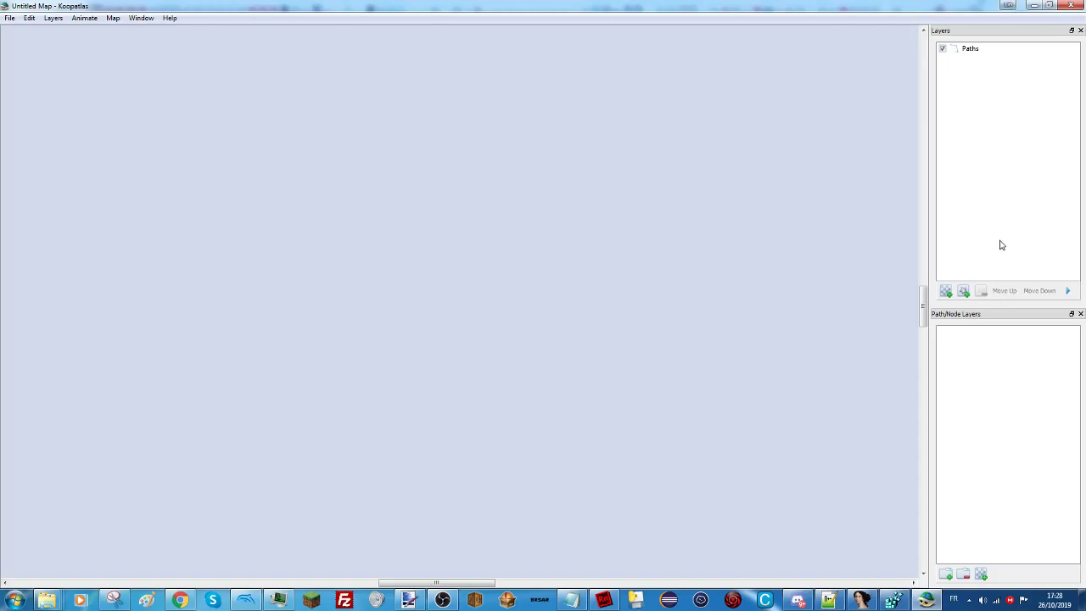
{"action": "left_click", "coordinate": [976, 48]}
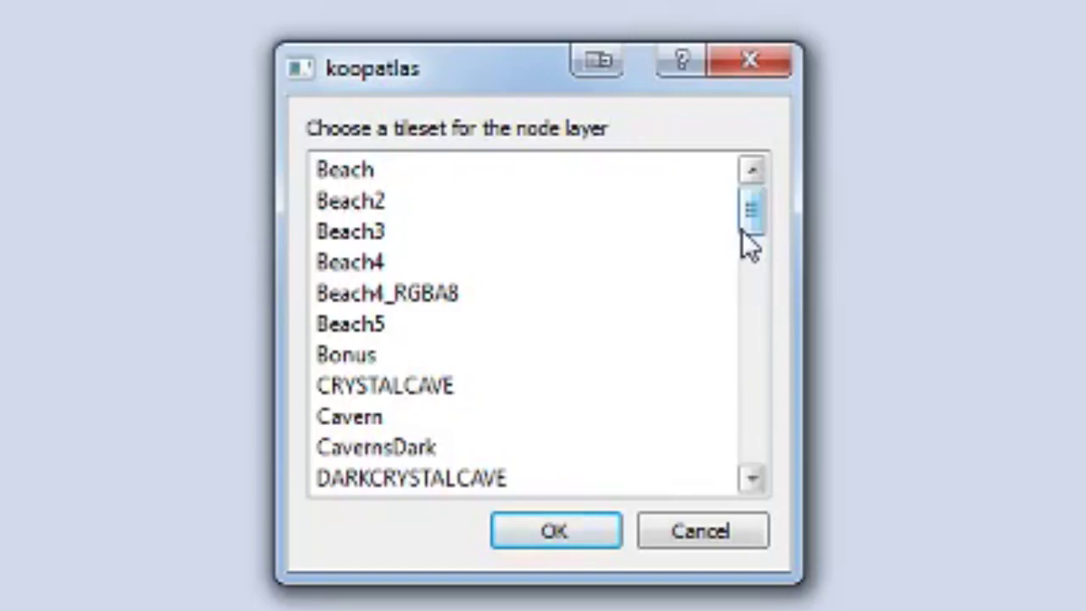
{"action": "left_click_drag", "start_coordinate": [749, 240], "coordinate": [739, 365]}
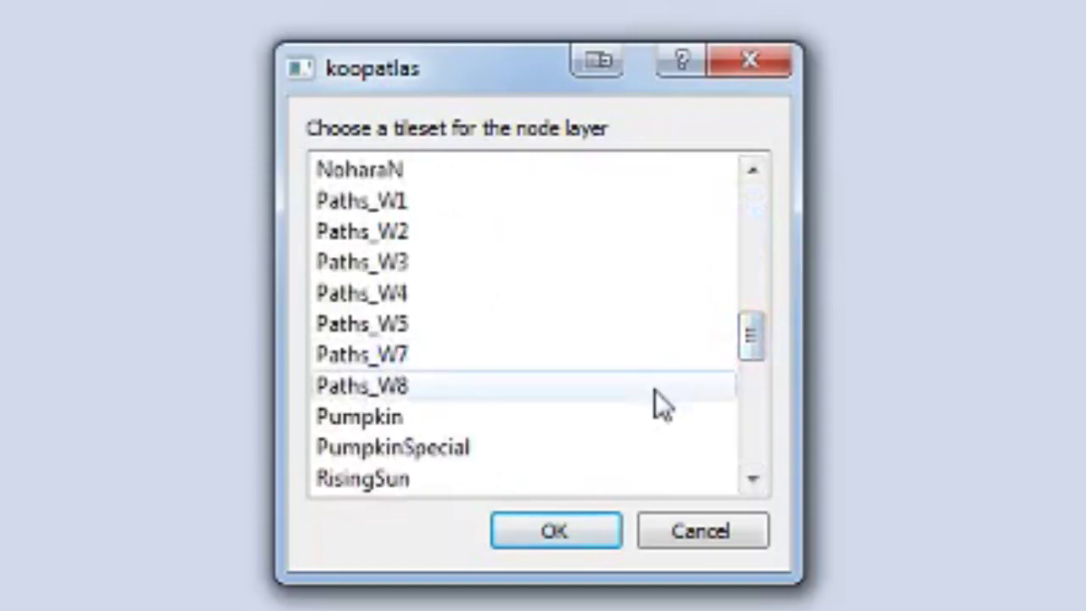
{"action": "left_click", "coordinate": [409, 377]}
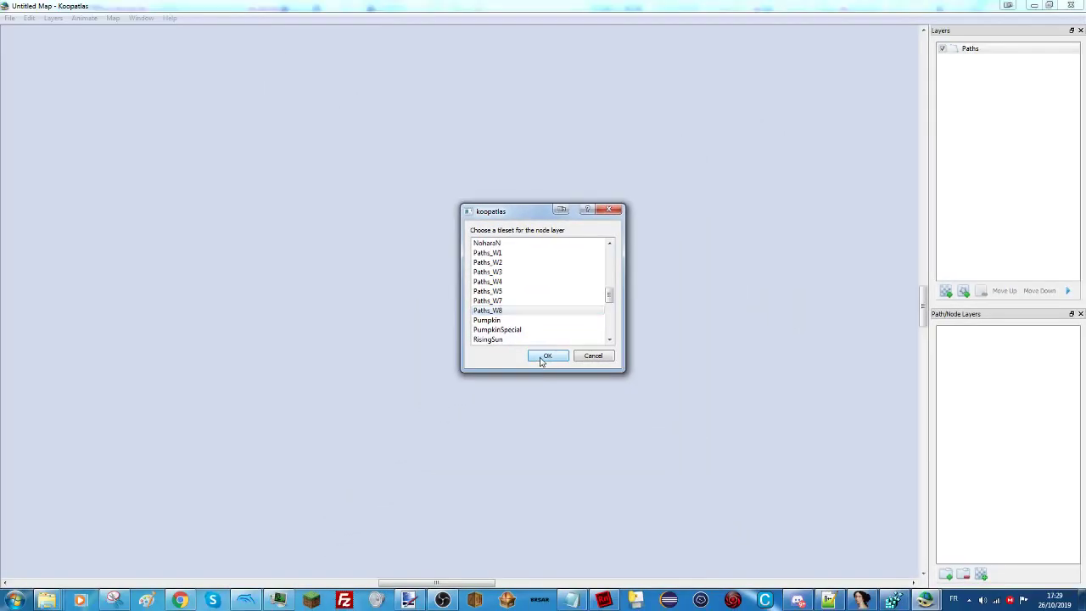
{"action": "left_click", "coordinate": [542, 357]}
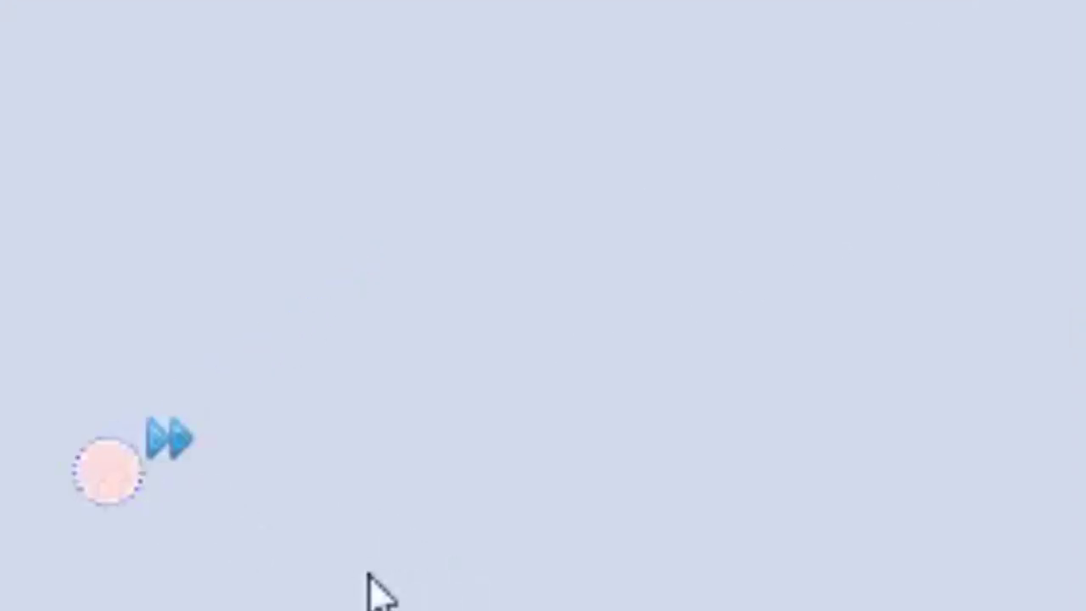
{"action": "left_click", "coordinate": [462, 432]}
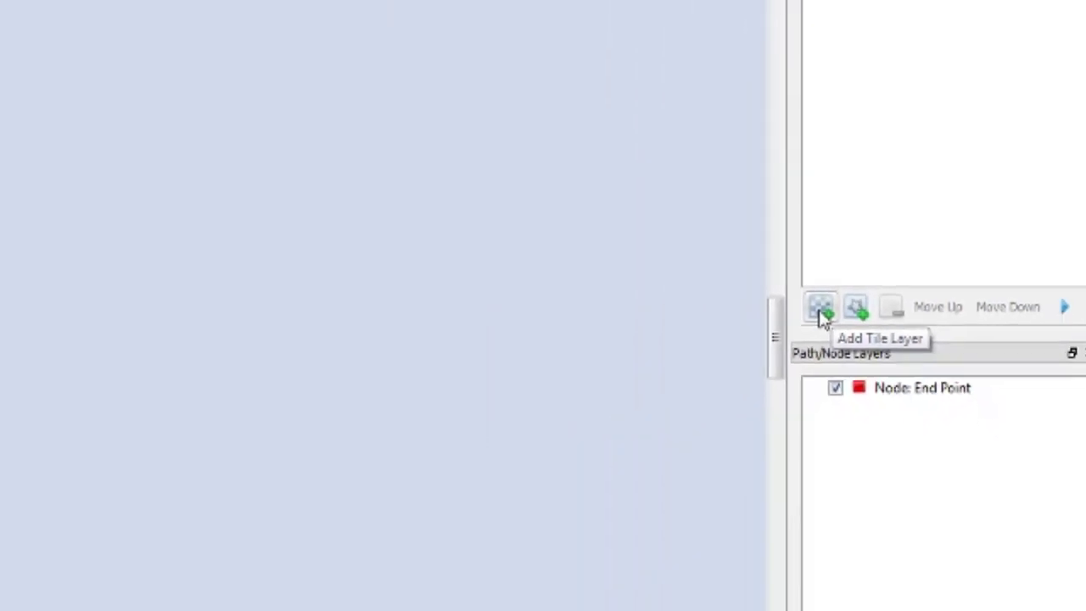
Add a tile layer that uses the RisingSun tileset.
{"action": "left_click", "coordinate": [512, 330]}
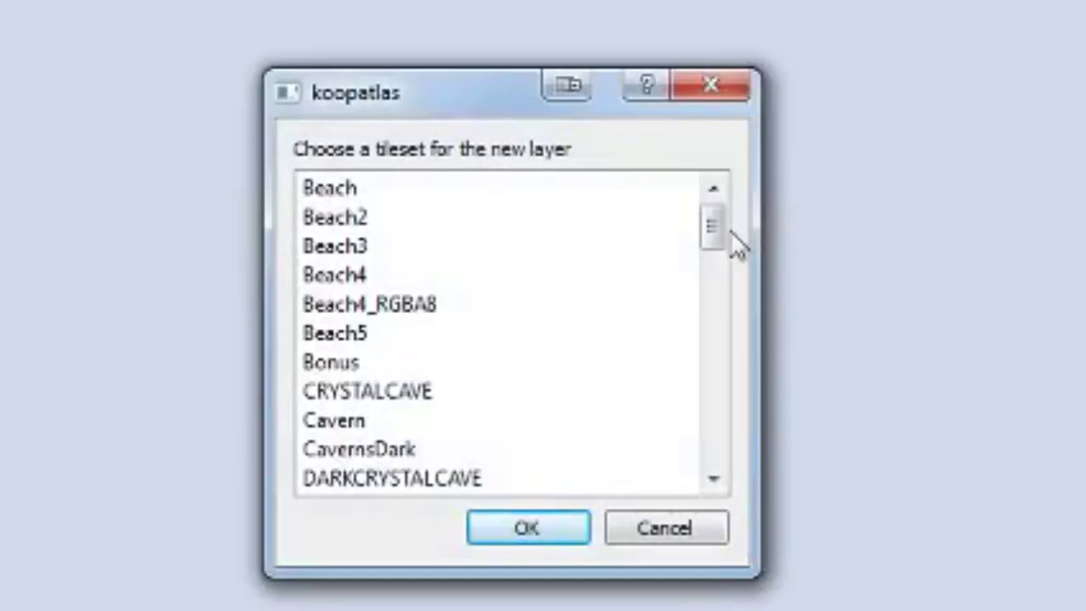
{"action": "left_click_drag", "start_coordinate": [723, 231], "coordinate": [717, 316]}
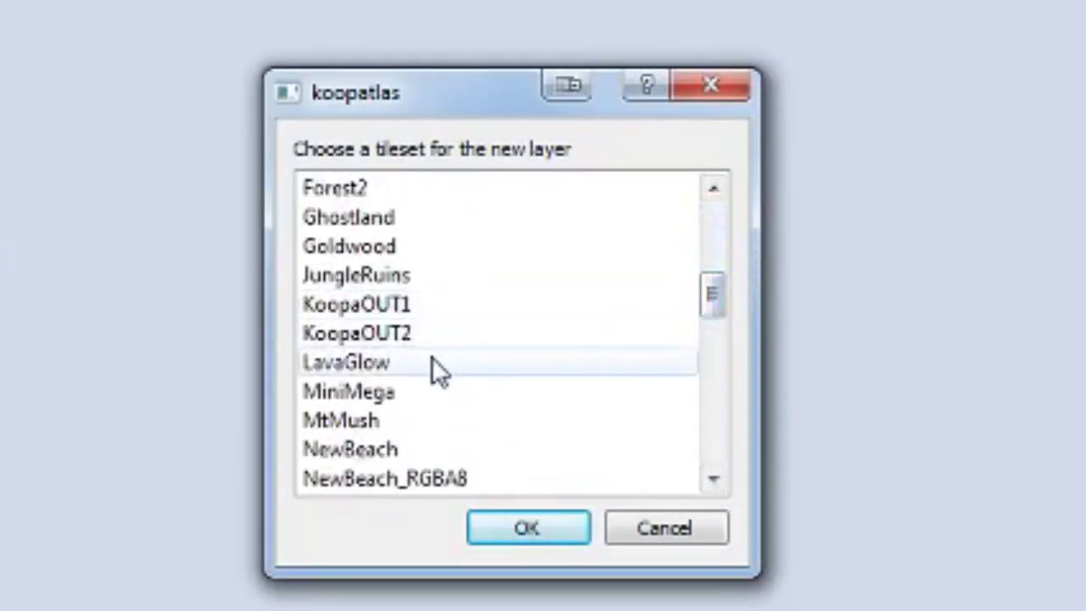
{"action": "scroll", "coordinate": [432, 356], "scroll_direction": "down", "scroll_amount": 4}
{"action": "left_click", "coordinate": [395, 480]}
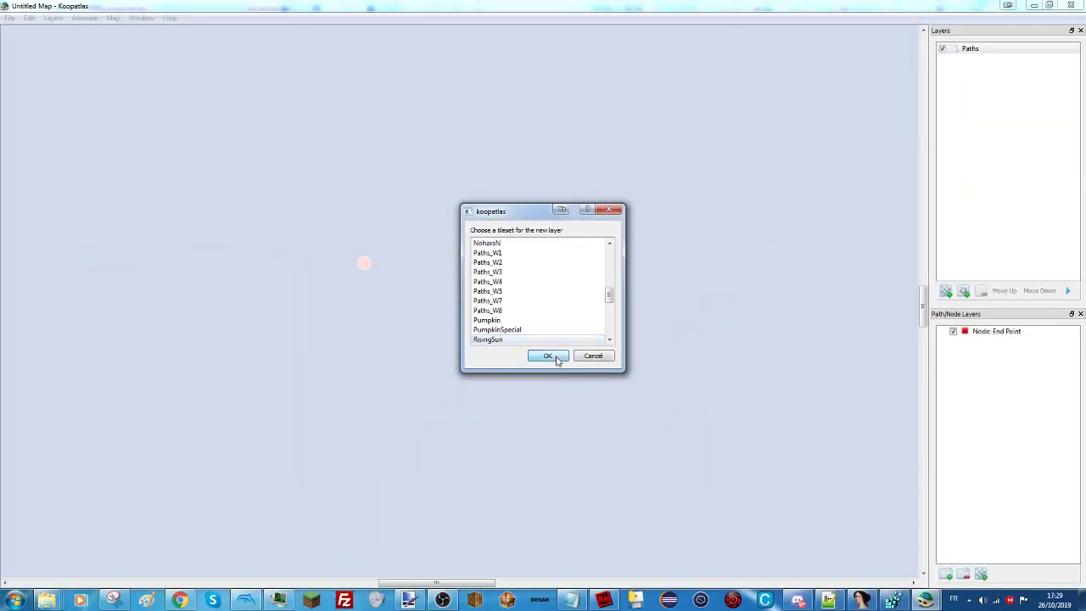
{"action": "left_click", "coordinate": [548, 355]}
Add a doodad layer to the map and show its doodad and animation settings.
{"action": "left_click", "coordinate": [980, 60]}
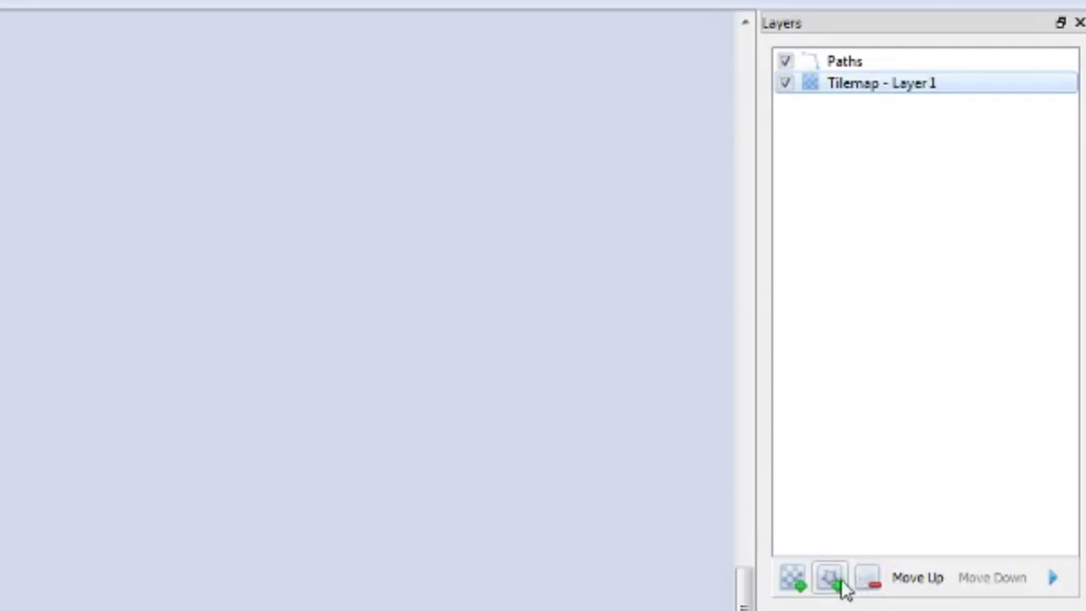
{"action": "left_click", "coordinate": [833, 582]}
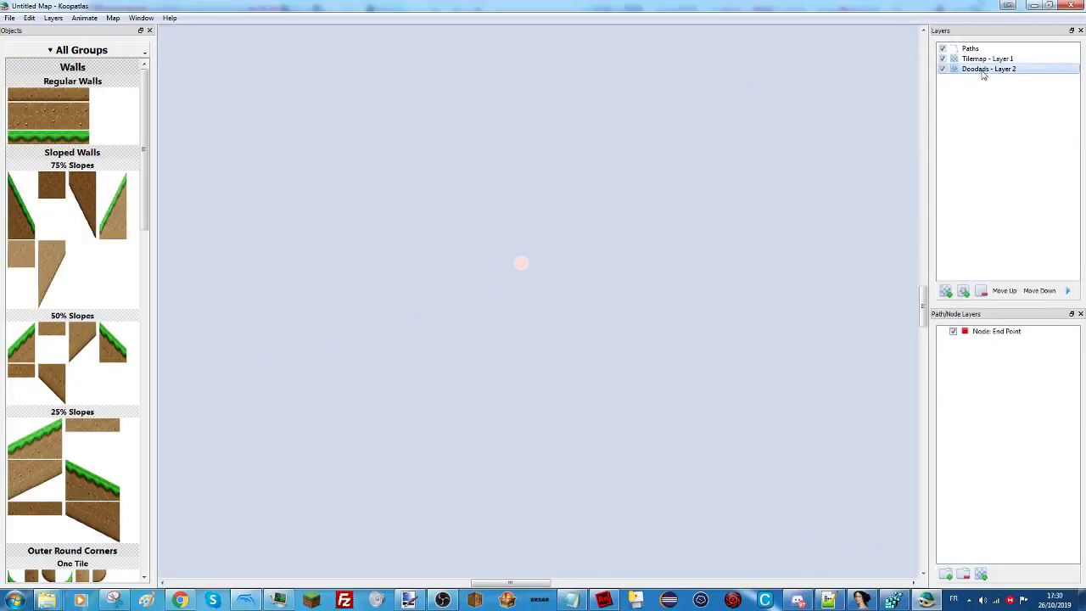
{"action": "left_click", "coordinate": [866, 109]}
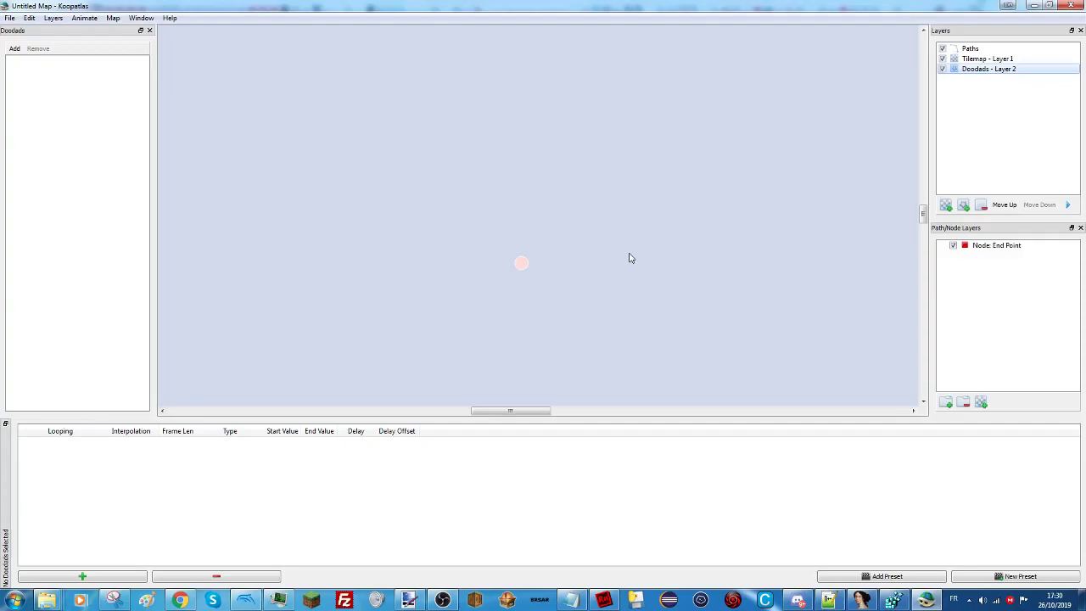
Check which image file types can be imported as doodads, and cancel without choosing an image.
{"action": "left_click", "coordinate": [98, 178]}
{"action": "left_click", "coordinate": [15, 49]}
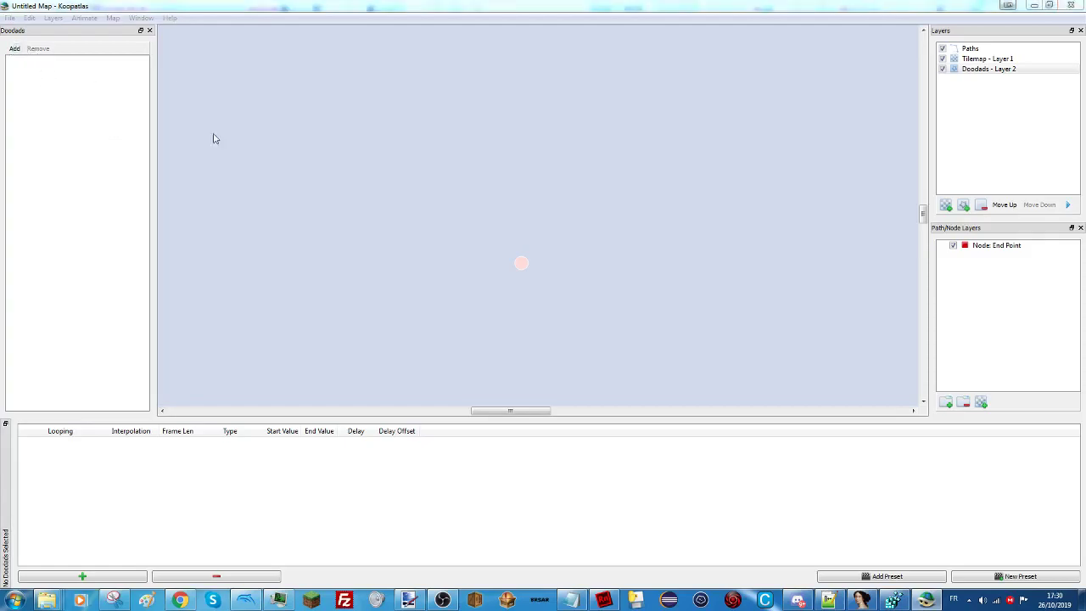
{"action": "left_click", "coordinate": [463, 284]}
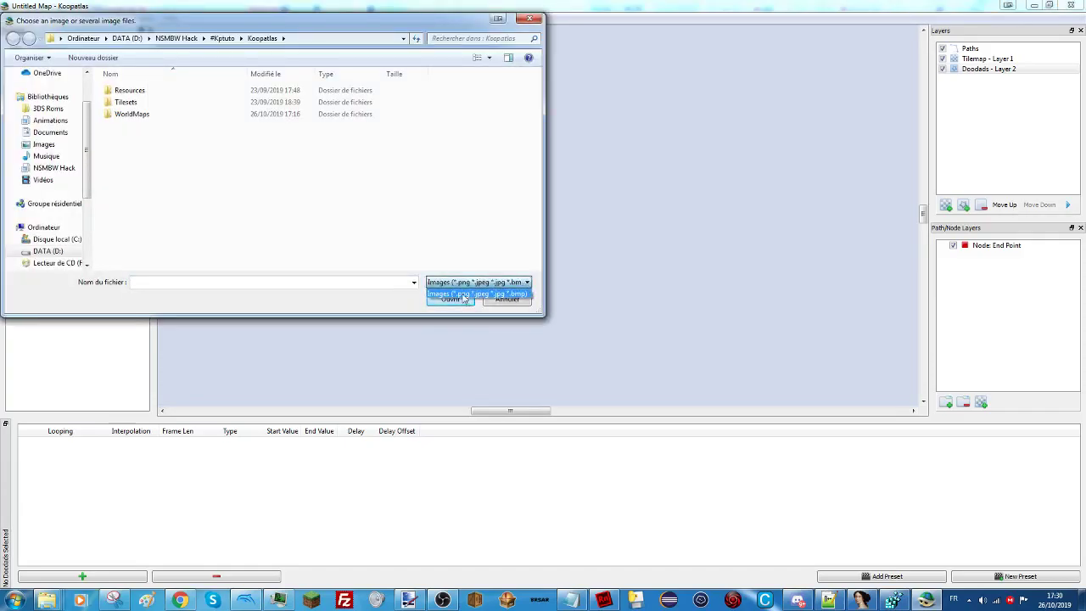
{"action": "left_click", "coordinate": [510, 294]}
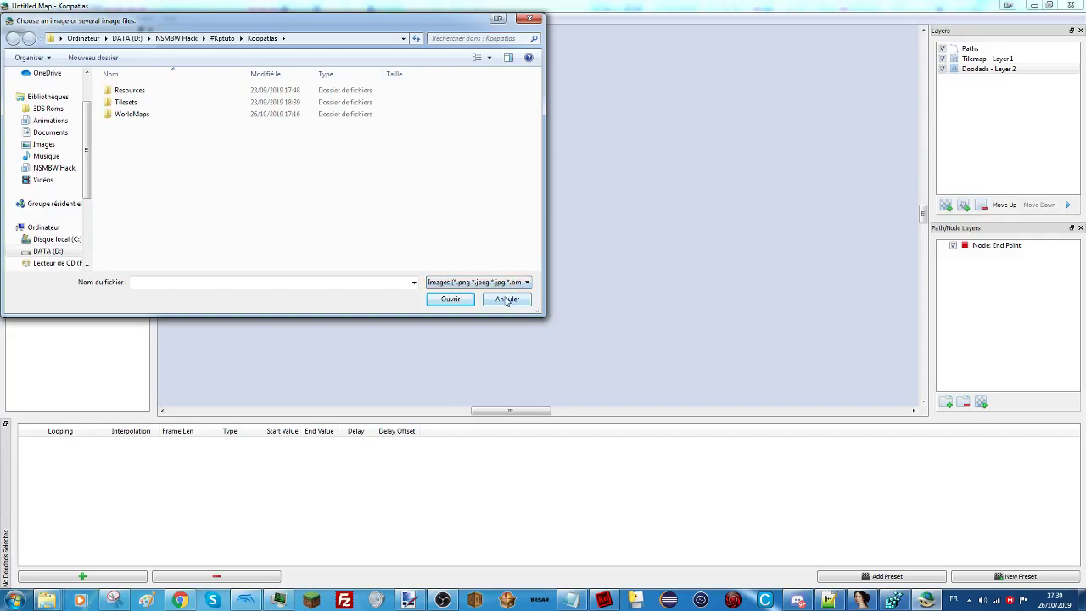
{"action": "left_click", "coordinate": [507, 300]}
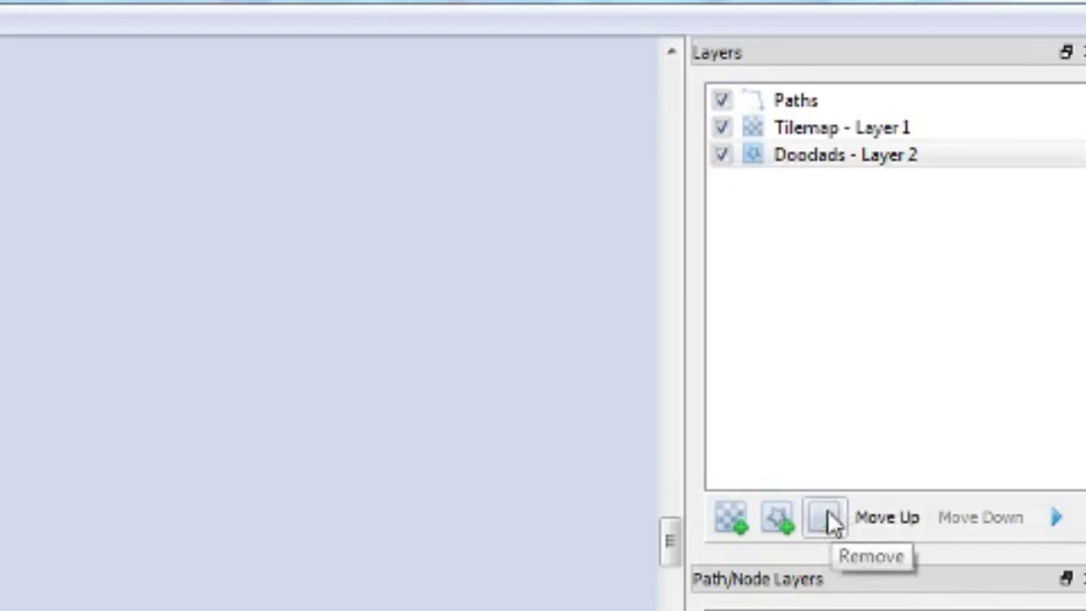
Move the Doodads layer above the Tilemap layer and return it below.
{"action": "left_click", "coordinate": [789, 156]}
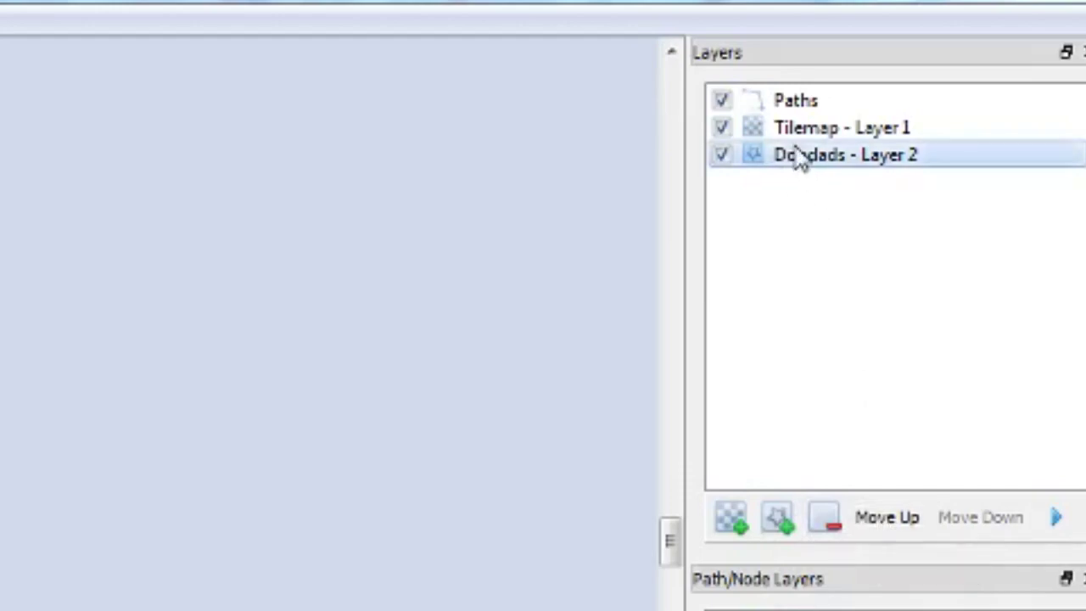
{"action": "left_click", "coordinate": [874, 516]}
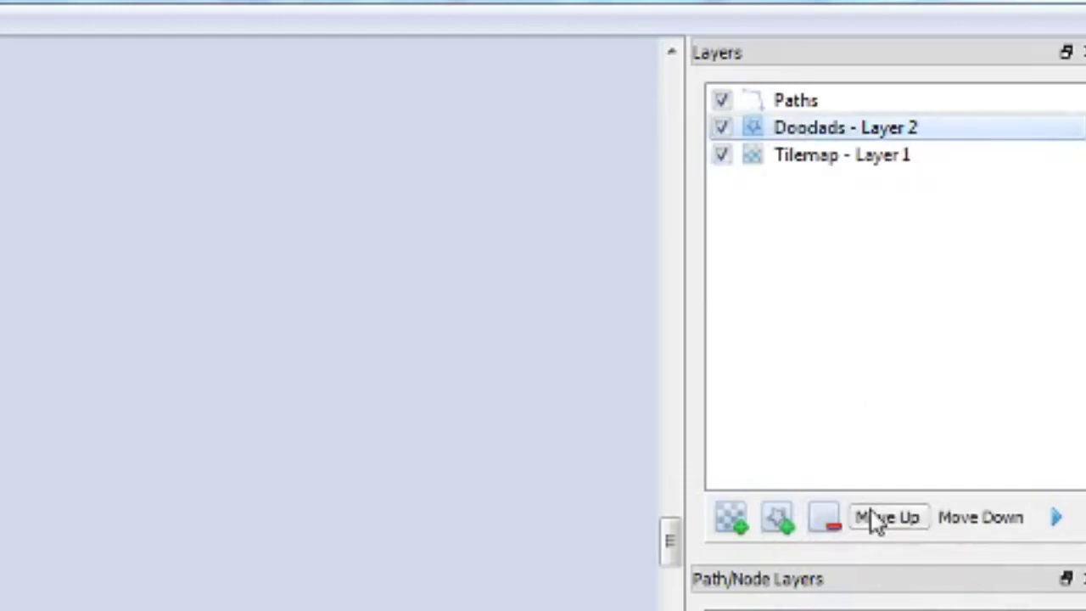
{"action": "left_click", "coordinate": [955, 519]}
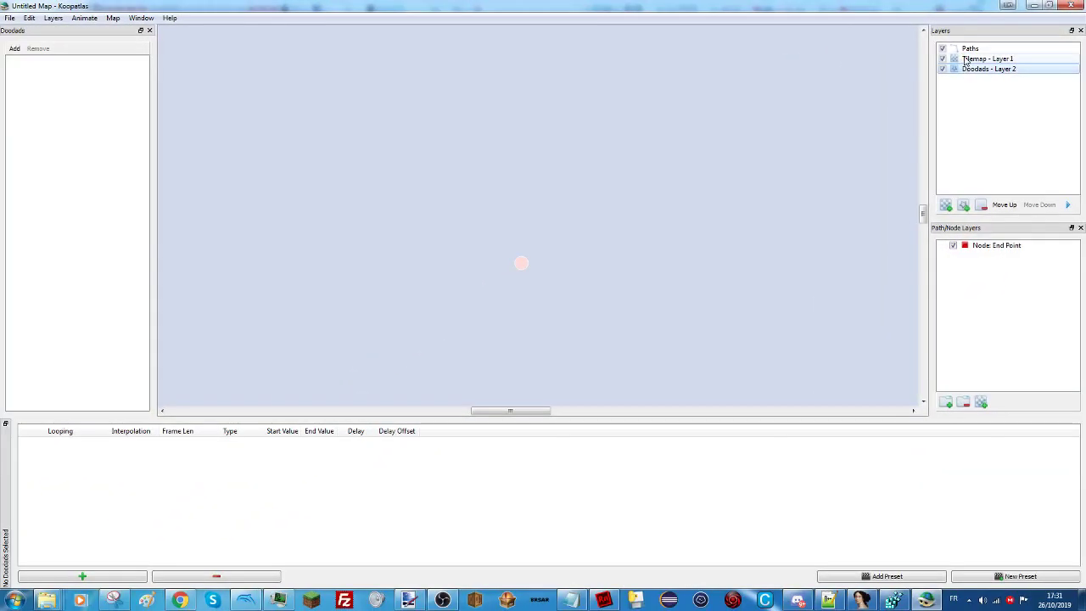
On the Paths layer, extend the first node with a path to a corner node and branch it to two more nodes.
{"action": "left_click", "coordinate": [975, 59]}
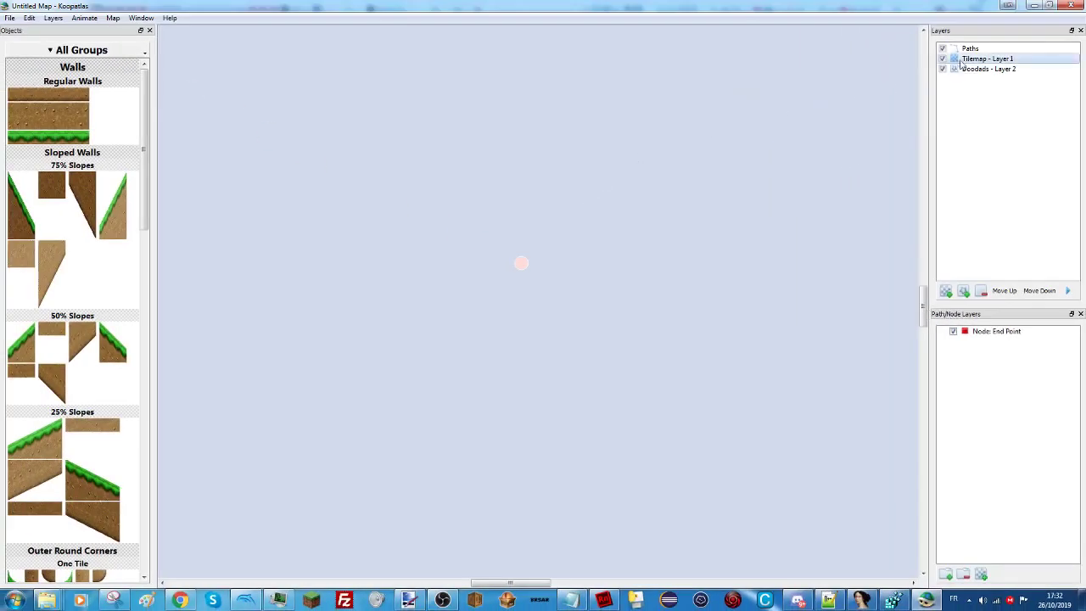
{"action": "left_click", "coordinate": [967, 50]}
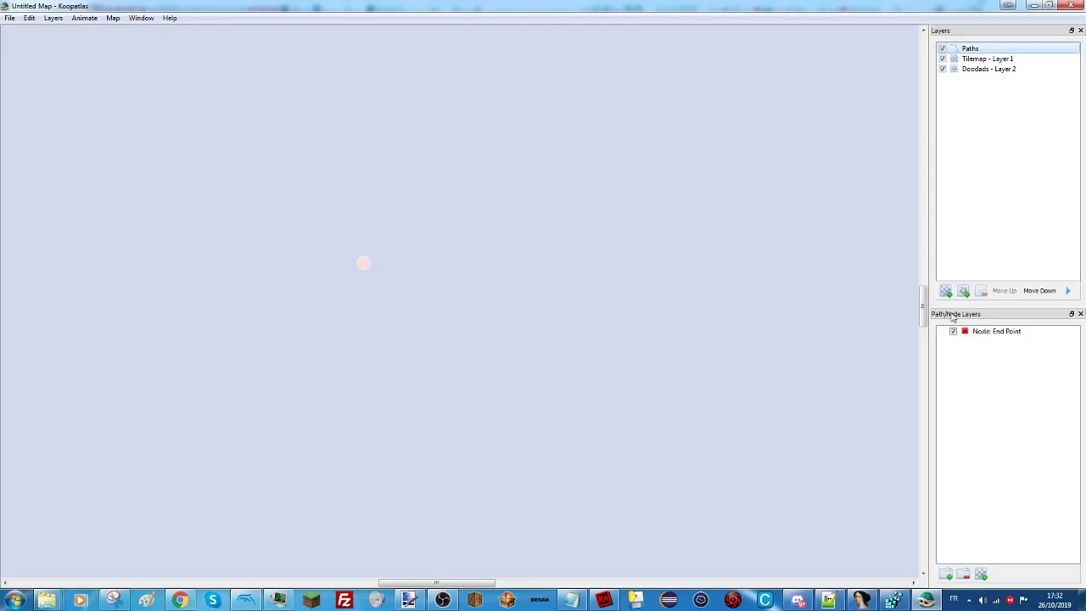
{"action": "left_click", "coordinate": [364, 264]}
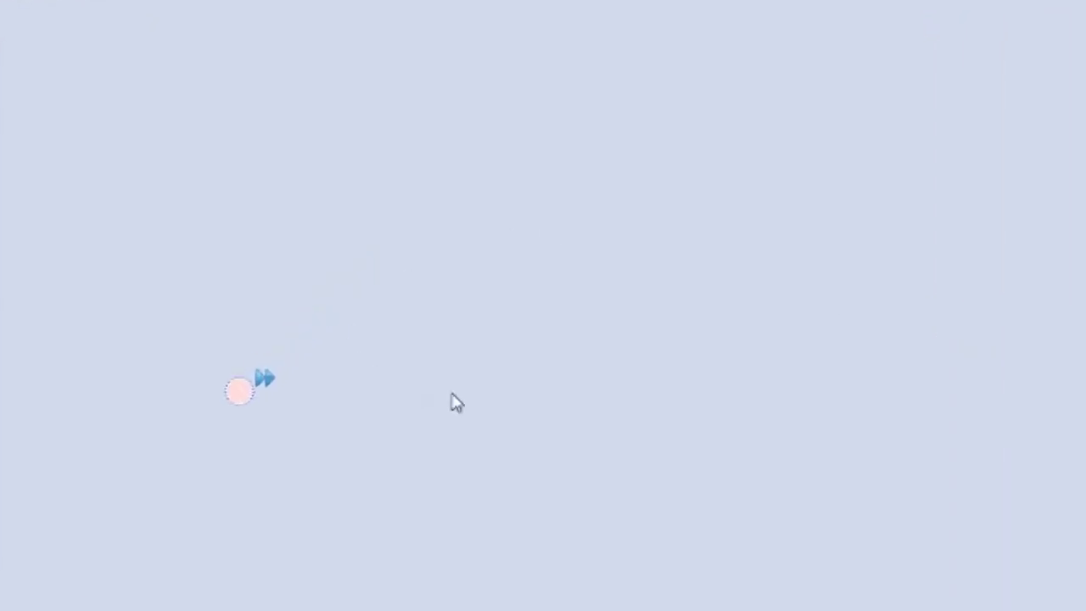
{"action": "right_click", "coordinate": [479, 264]}
{"action": "right_click", "coordinate": [455, 272]}
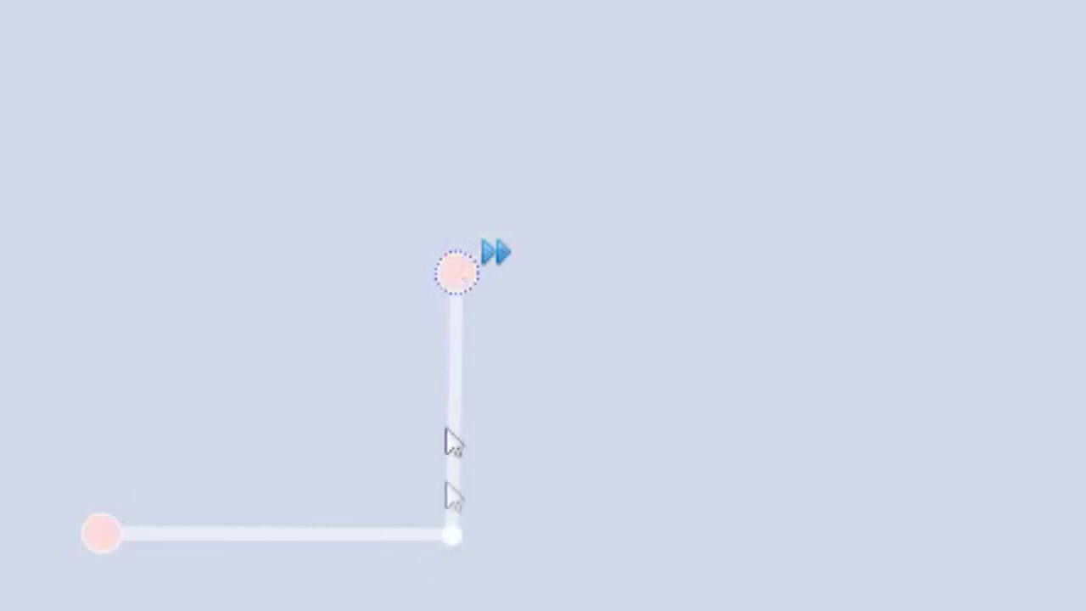
{"action": "left_click", "coordinate": [450, 537]}
{"action": "right_click", "coordinate": [914, 311]}
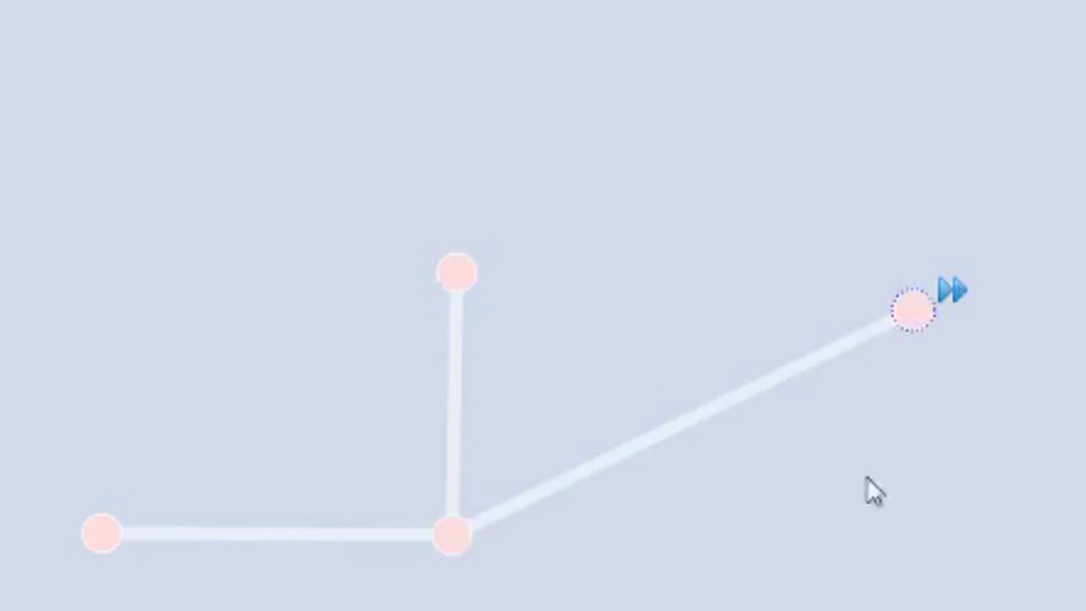
Reposition the four nodes to form an upside-down T with straight horizontal and vertical paths.
{"action": "left_click_drag", "start_coordinate": [919, 307], "coordinate": [798, 514]}
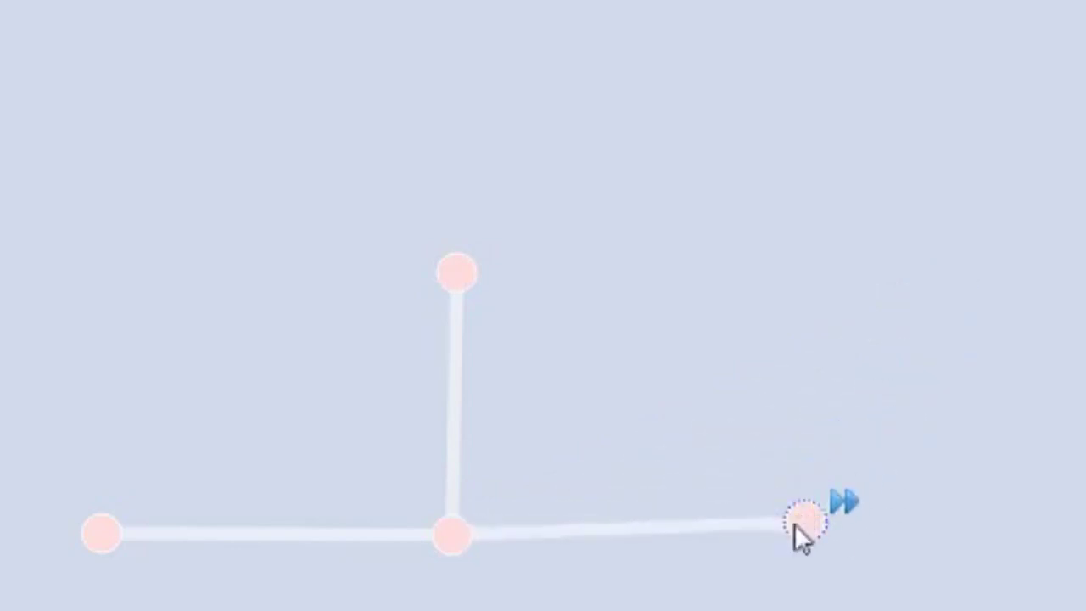
{"action": "left_click", "coordinate": [458, 519]}
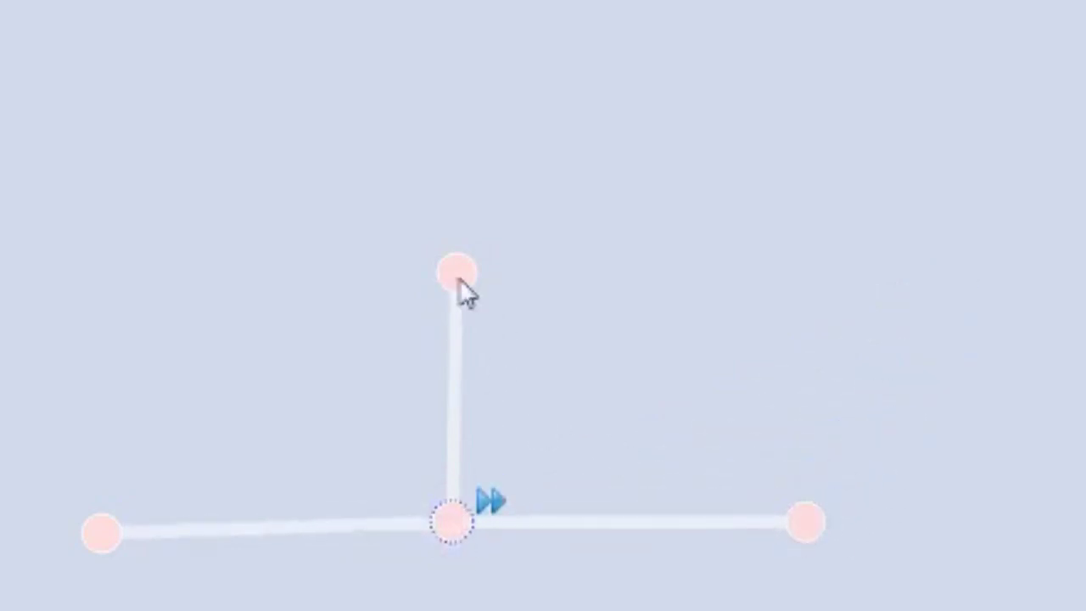
{"action": "left_click_drag", "start_coordinate": [457, 278], "coordinate": [448, 270]}
{"action": "mouse_move", "coordinate": [455, 524]}
{"action": "left_mouse_down"}
{"action": "mouse_move", "coordinate": [430, 541]}
{"action": "mouse_move", "coordinate": [396, 523]}
{"action": "mouse_move", "coordinate": [342, 531]}
{"action": "left_mouse_up"}
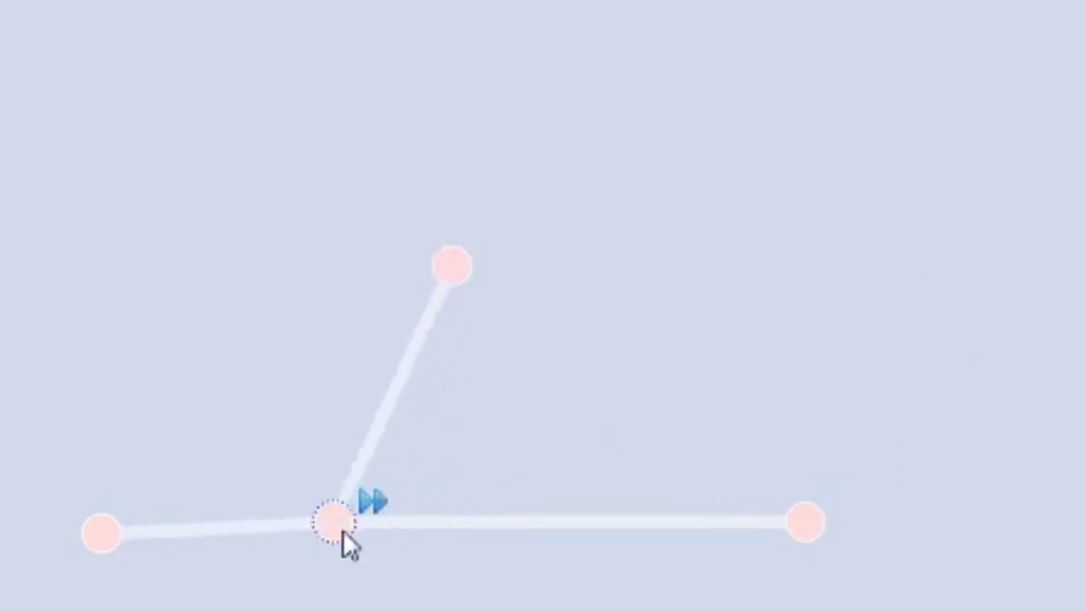
{"action": "left_click", "coordinate": [97, 527]}
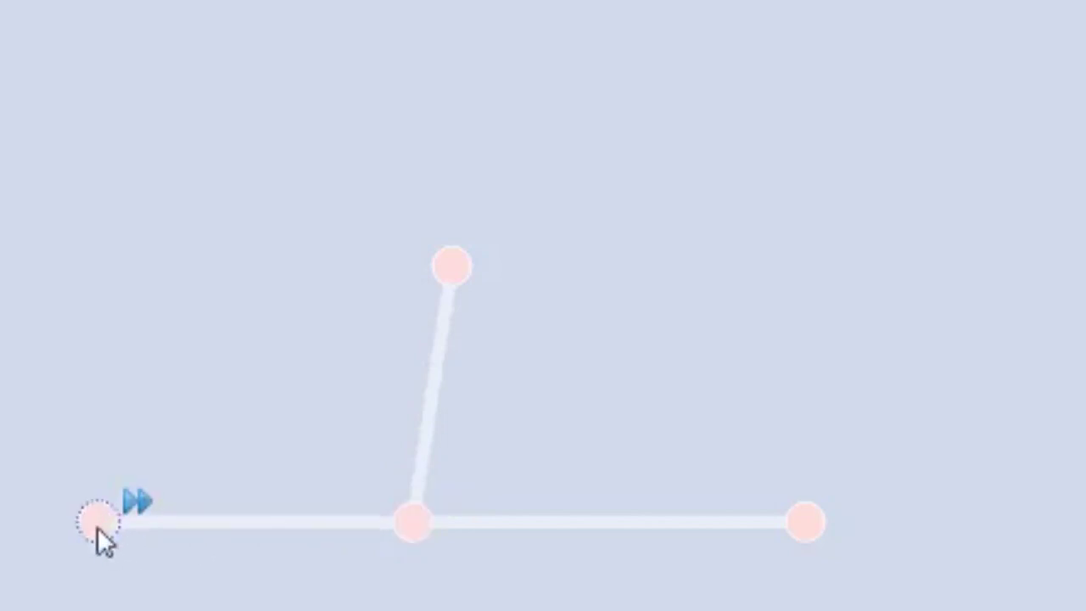
{"action": "left_click_drag", "start_coordinate": [805, 520], "coordinate": [608, 526]}
{"action": "left_click_drag", "start_coordinate": [460, 263], "coordinate": [399, 269]}
{"action": "left_click_drag", "start_coordinate": [617, 519], "coordinate": [711, 521]}
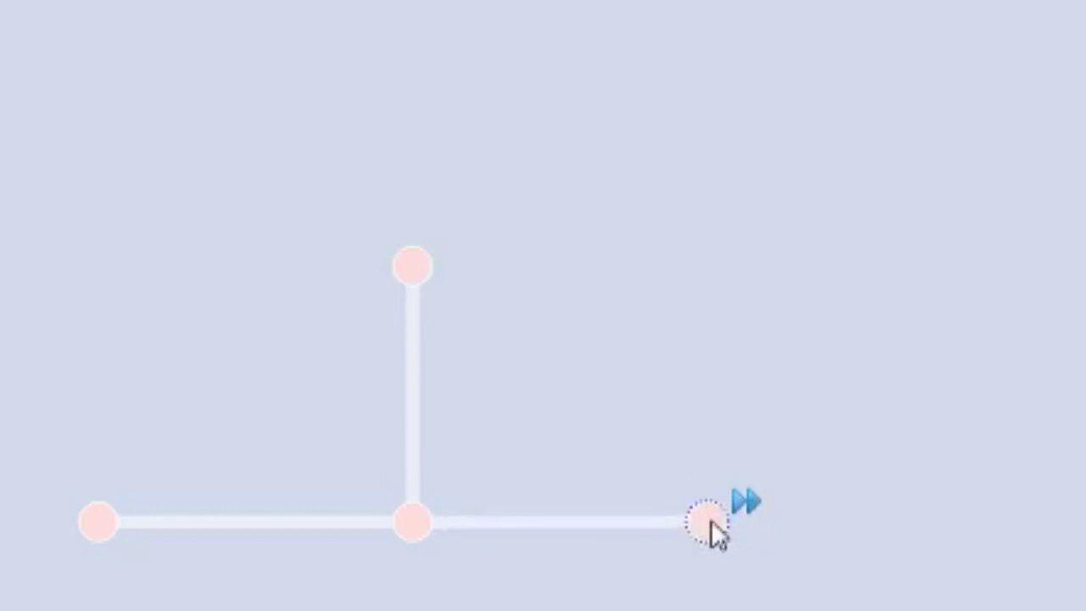
Inspect each of the three paths and four nodes on the map by selecting them in turn.
{"action": "left_click", "coordinate": [272, 522]}
{"action": "left_click", "coordinate": [415, 394]}
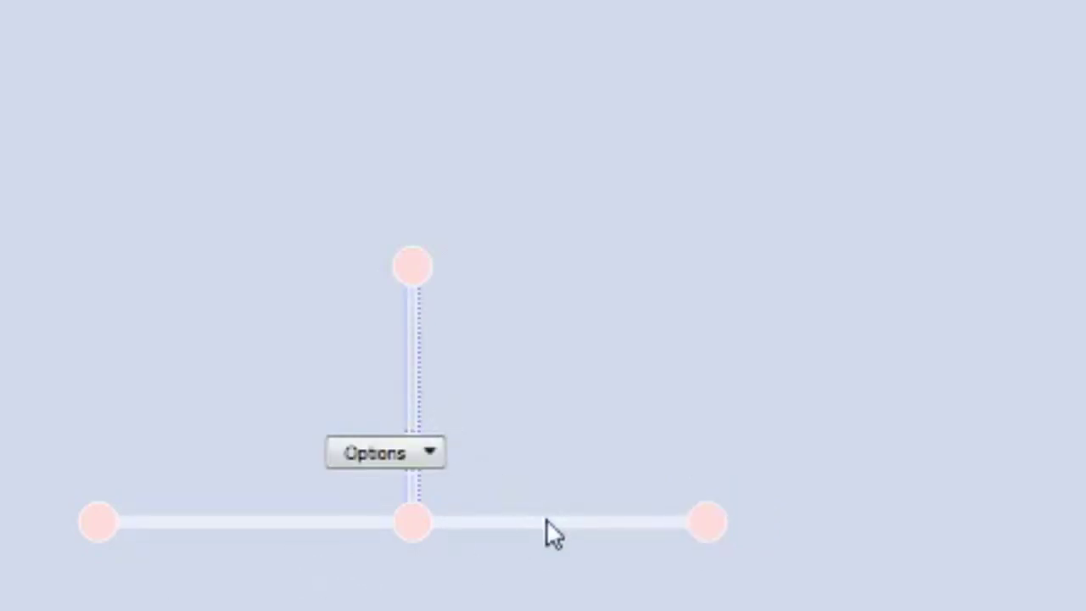
{"action": "left_click", "coordinate": [547, 531]}
{"action": "left_click", "coordinate": [408, 524]}
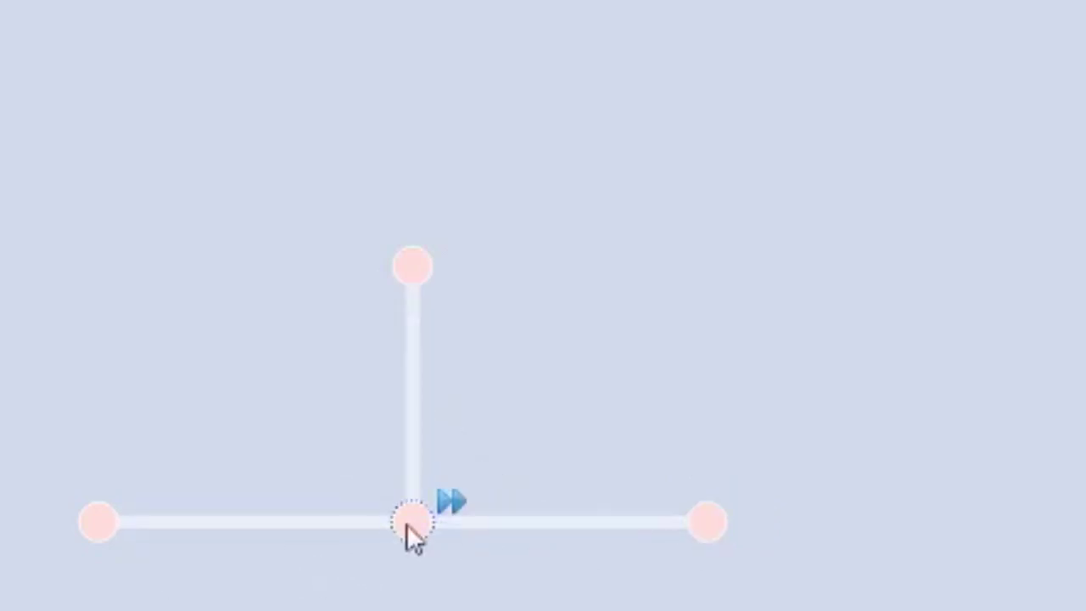
{"action": "left_click", "coordinate": [423, 275]}
{"action": "left_click", "coordinate": [104, 519]}
{"action": "left_click", "coordinate": [714, 519]}
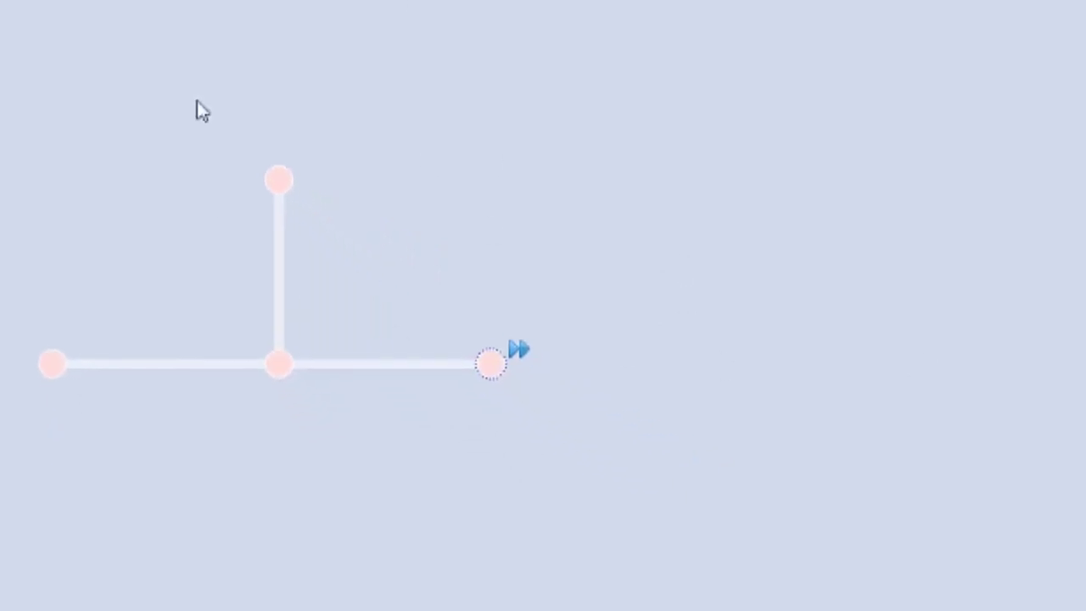
Select the Walk paths and End Point nodes by their path/node layer entries to identify each one on the map.
{"action": "left_click", "coordinate": [1051, 465]}
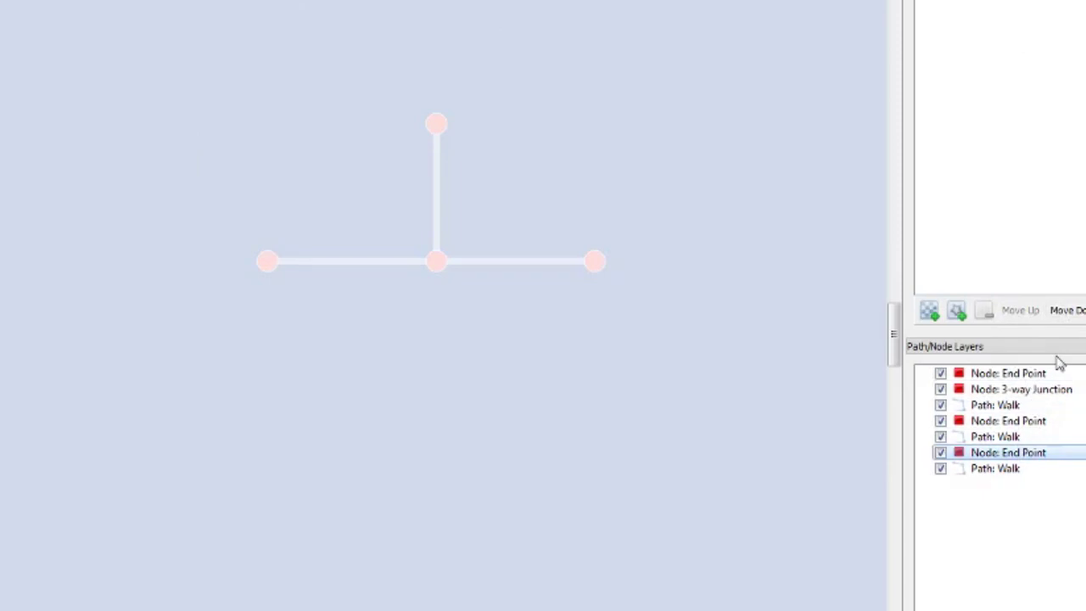
{"action": "left_click", "coordinate": [1031, 468]}
{"action": "left_click", "coordinate": [1028, 436]}
{"action": "left_click", "coordinate": [1027, 420]}
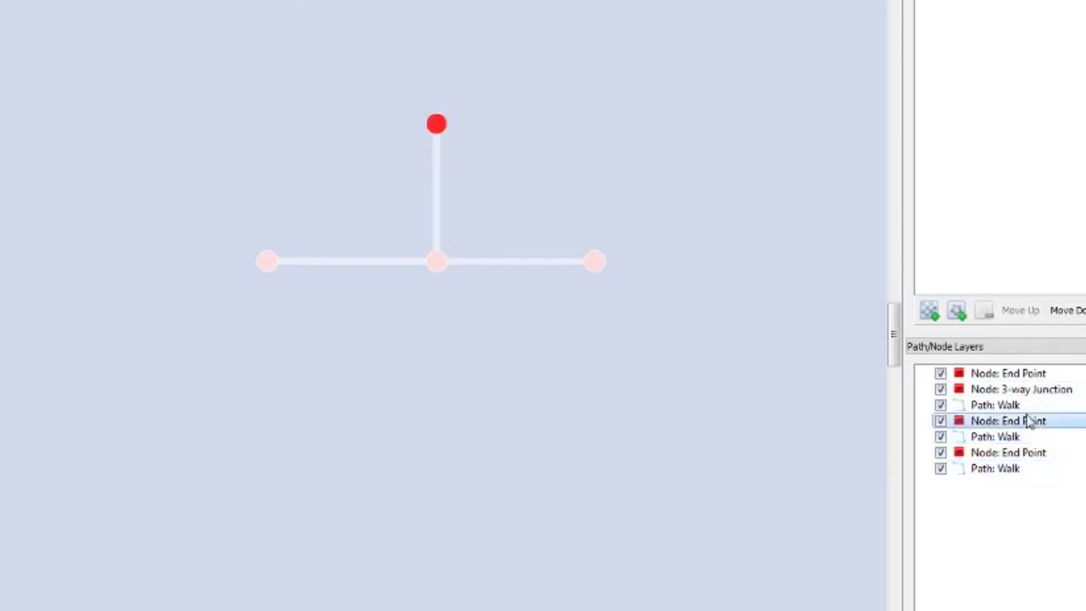
{"action": "left_click", "coordinate": [1024, 406]}
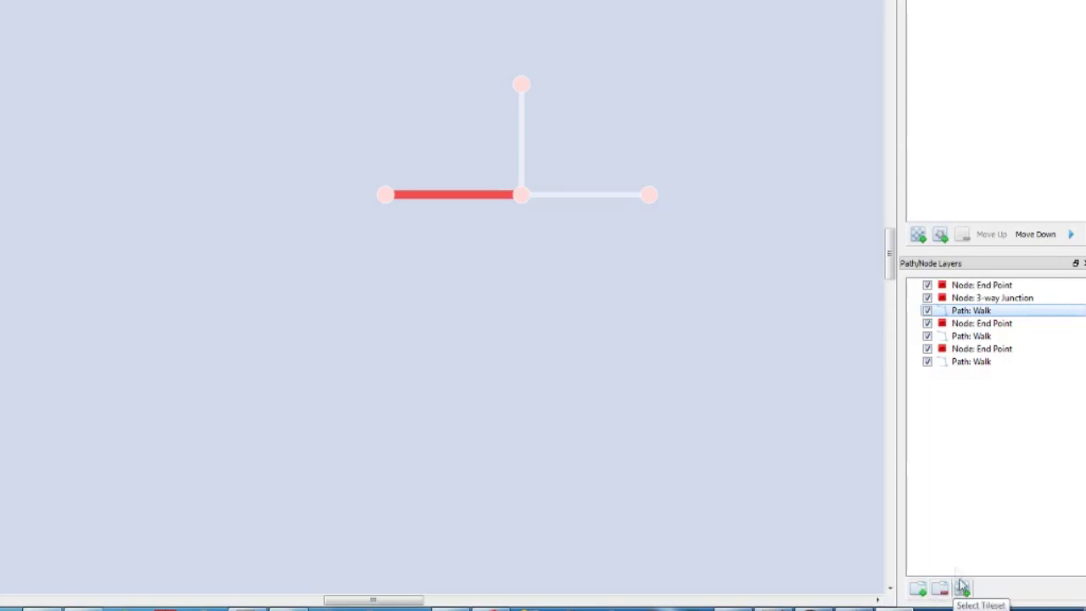
Highlight the leftmost End Point node and each Walk path in turn from the path/node layer list.
{"action": "left_click", "coordinate": [969, 362]}
{"action": "left_click", "coordinate": [976, 287]}
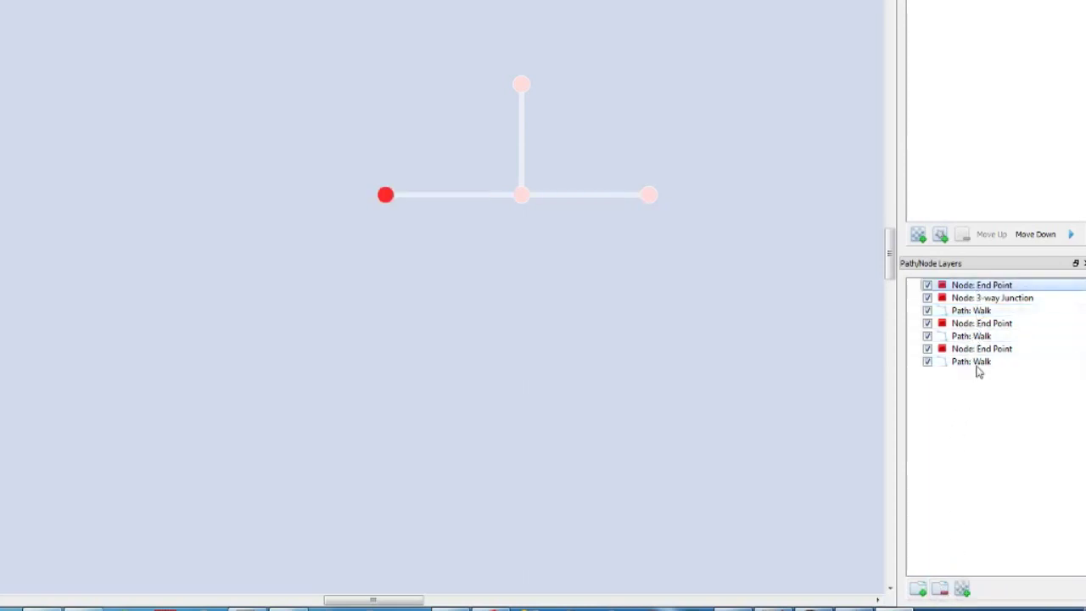
{"action": "left_click", "coordinate": [975, 310]}
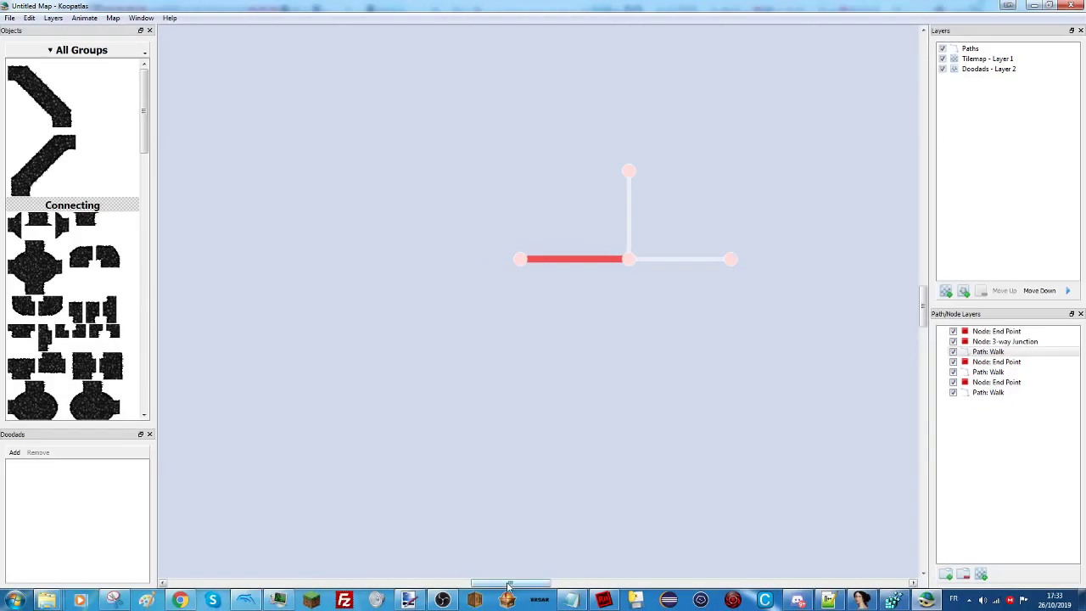
{"action": "left_click_drag", "start_coordinate": [507, 584], "coordinate": [514, 584]}
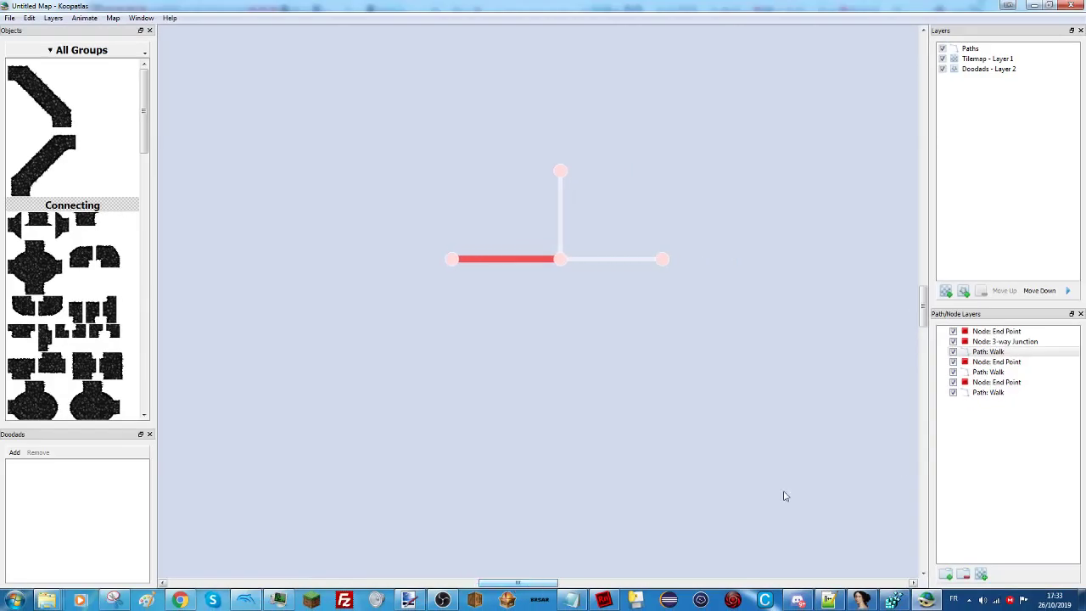
{"action": "left_click", "coordinate": [993, 372]}
{"action": "left_click", "coordinate": [988, 392]}
{"action": "left_click_drag", "start_coordinate": [147, 136], "coordinate": [156, 86]}
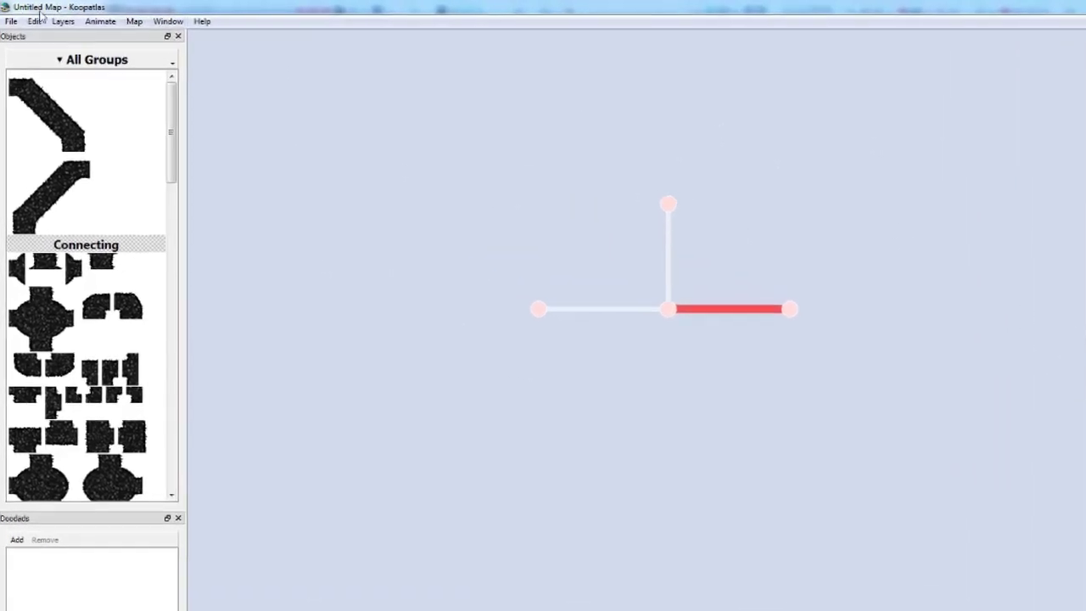
Open the batch export's folder selection to examine it, and cancel without exporting.
{"action": "left_click", "coordinate": [313, 12]}
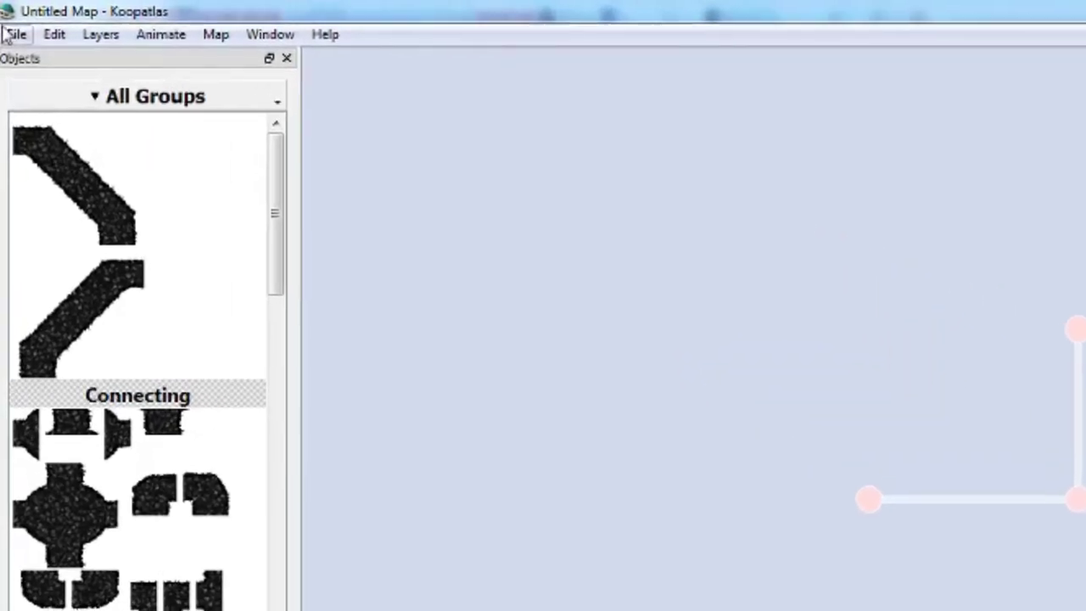
{"action": "left_click", "coordinate": [19, 40]}
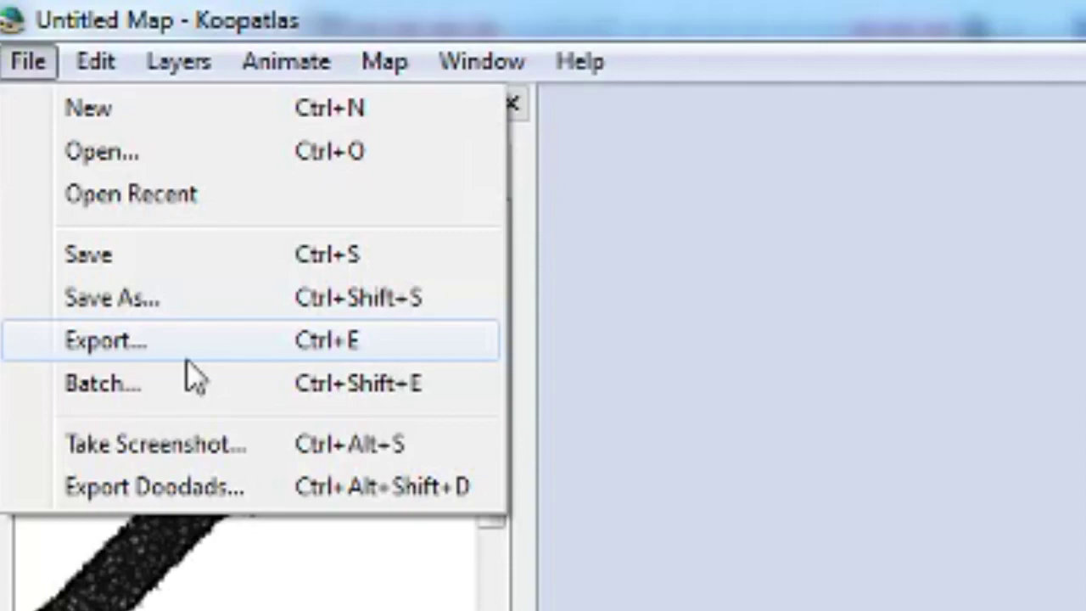
{"action": "left_click", "coordinate": [178, 387]}
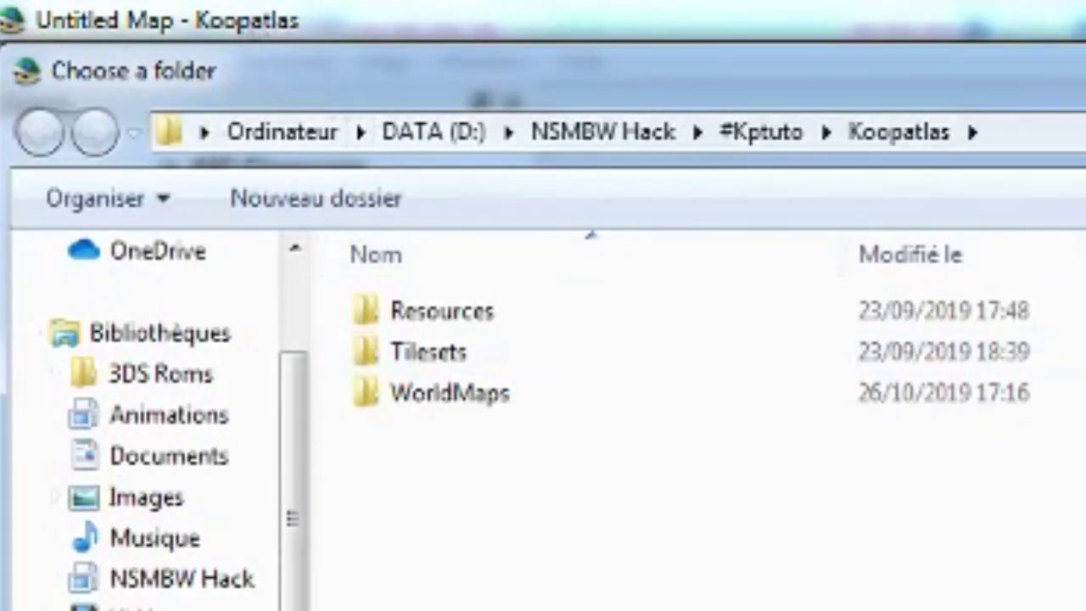
{"action": "key", "text": "Escape"}
Review the available file, editing, layer and animation commands.
{"action": "left_click", "coordinate": [28, 61]}
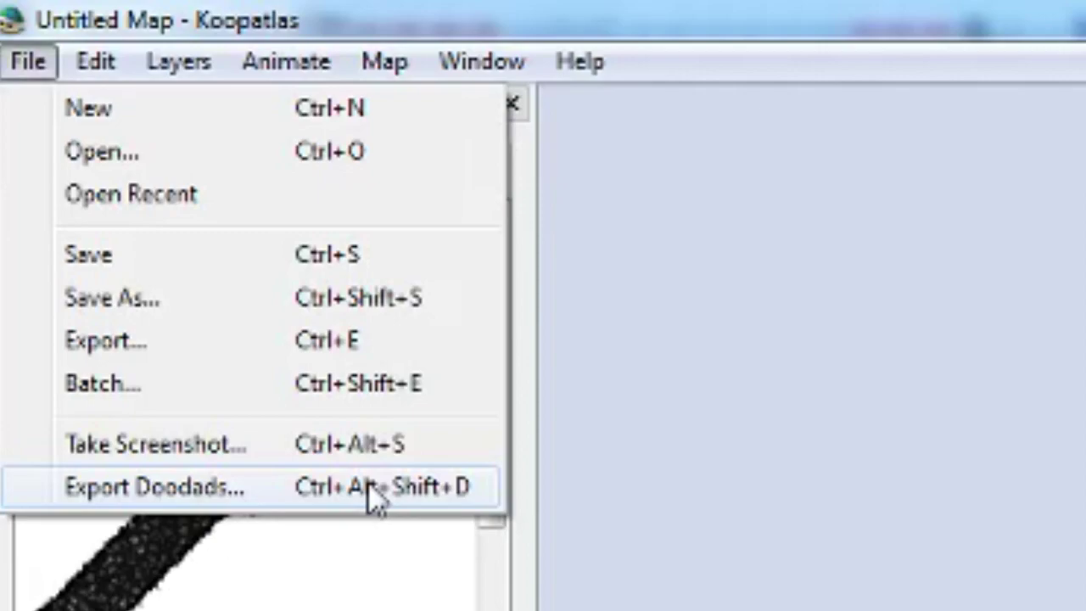
{"action": "mouse_move", "coordinate": [80, 56]}
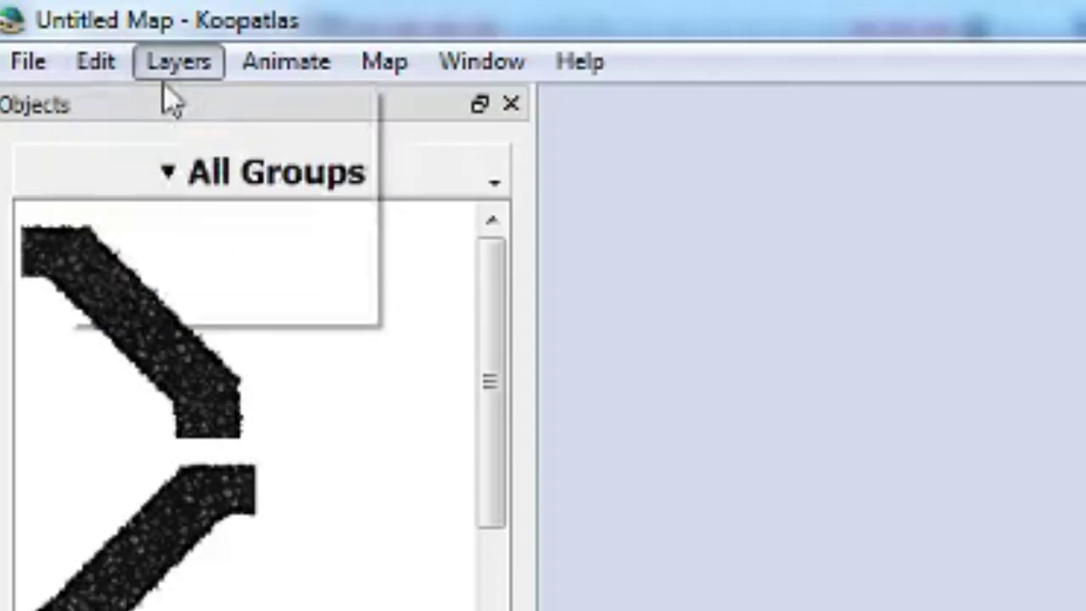
{"action": "mouse_move", "coordinate": [167, 76]}
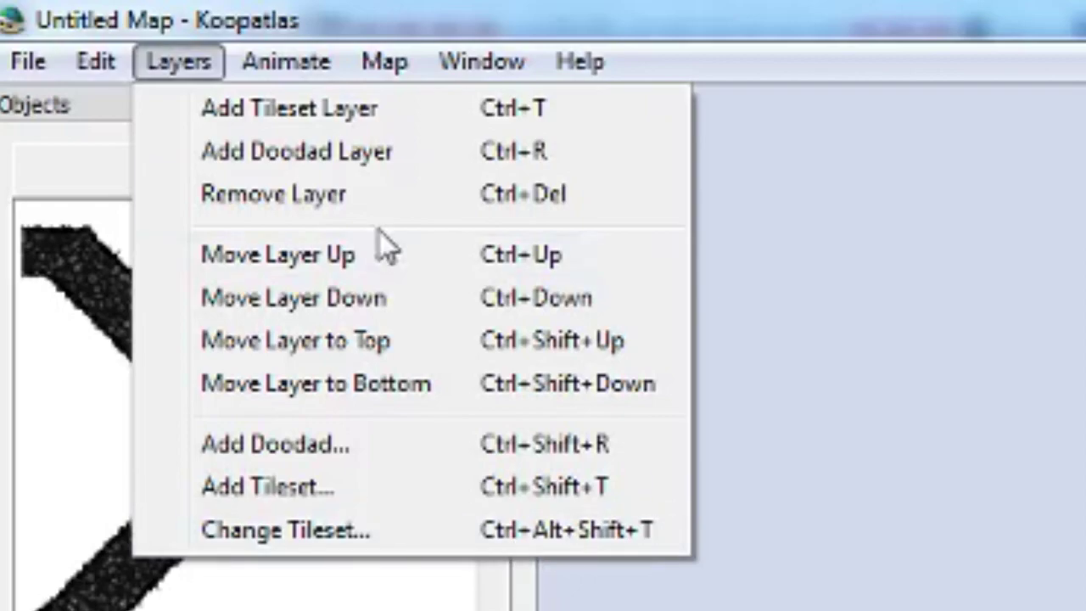
{"action": "left_click", "coordinate": [178, 66]}
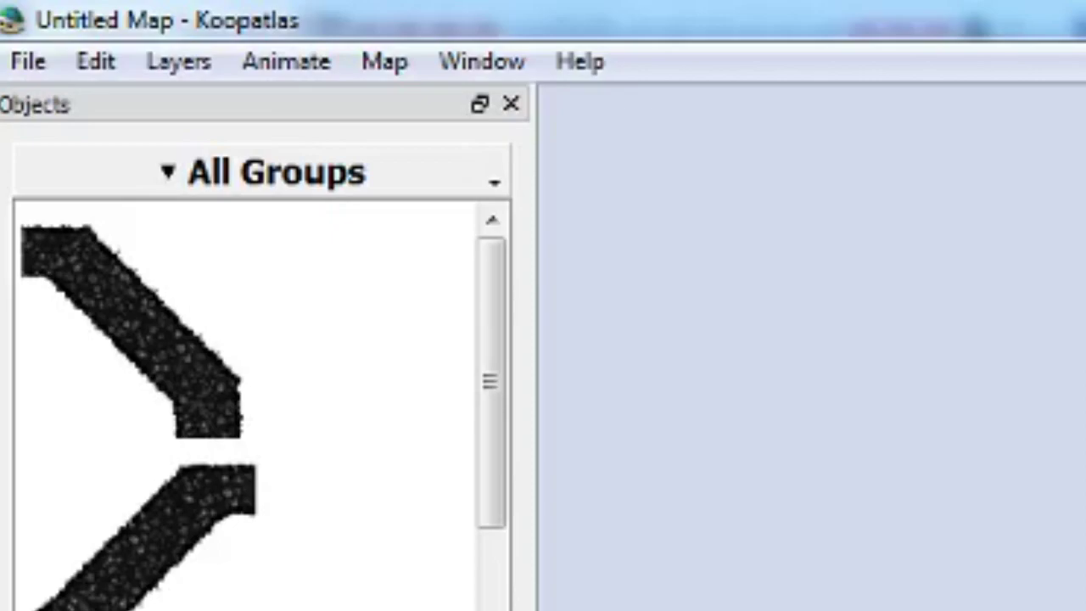
{"action": "left_click", "coordinate": [180, 73]}
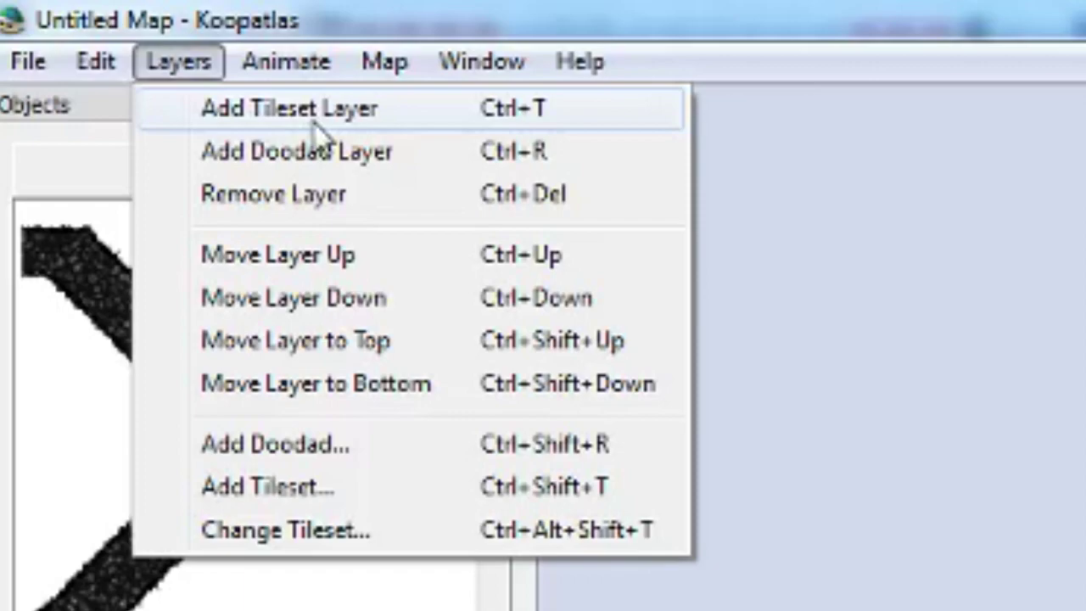
{"action": "mouse_move", "coordinate": [291, 73]}
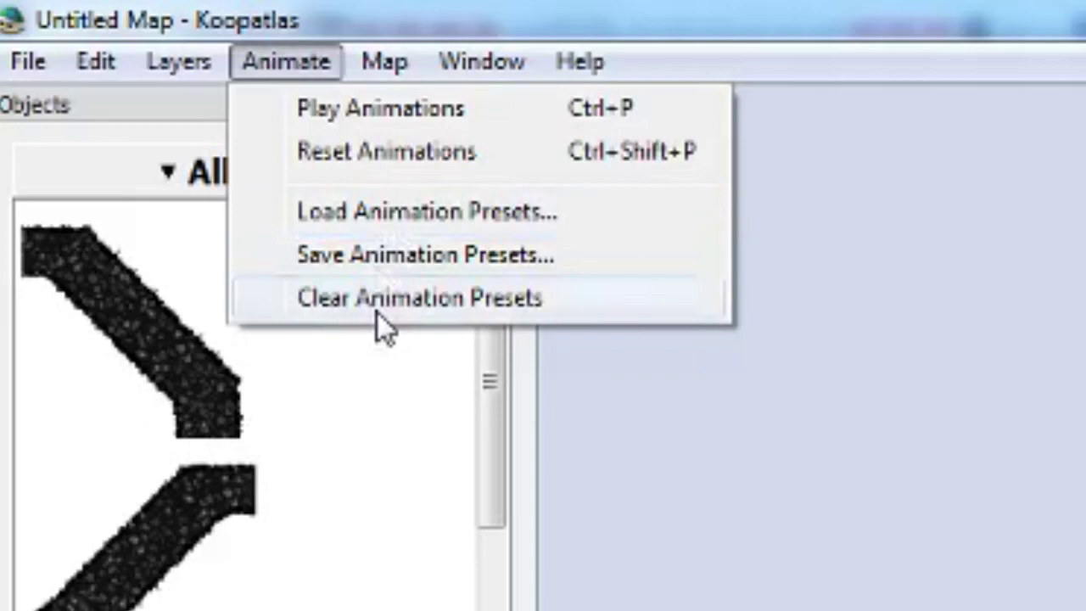
Open the map background setting and examine its file path, /Maps/Water.brres.
{"action": "mouse_move", "coordinate": [412, 78]}
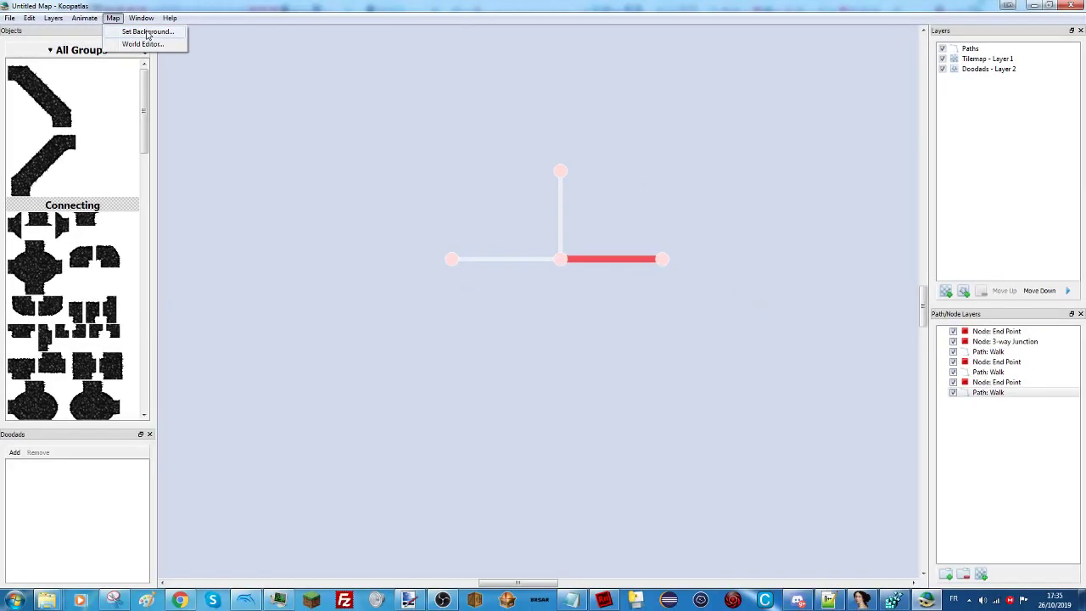
{"action": "left_click", "coordinate": [147, 32]}
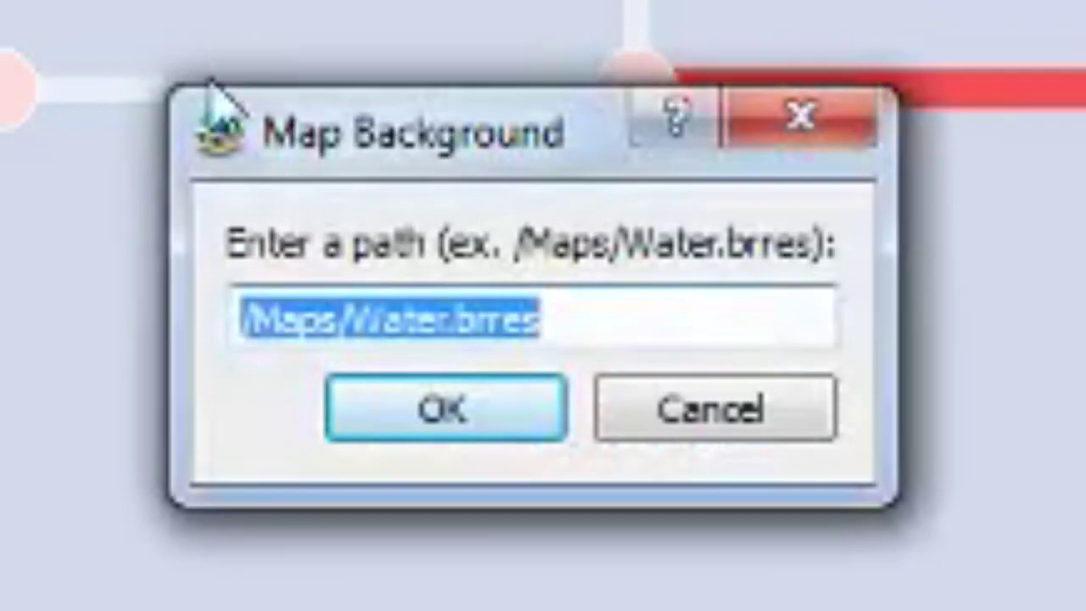
{"action": "left_click", "coordinate": [438, 296]}
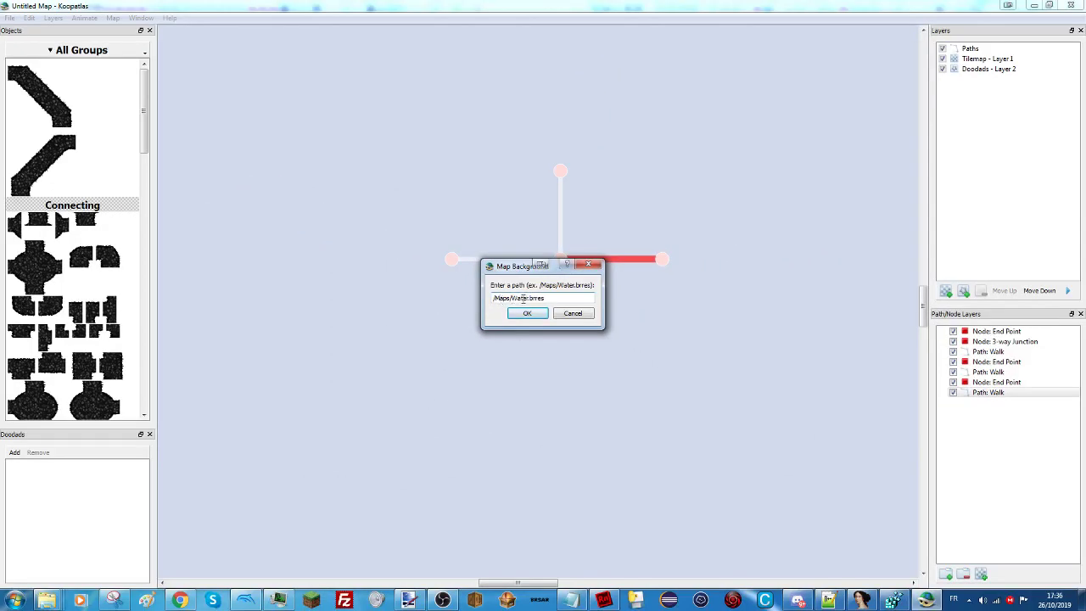
Switch to the Maps folder in Windows Explorer and locate the background files Lava.brres.LH and Water.brres.LH.
{"action": "mouse_move", "coordinate": [47, 600]}
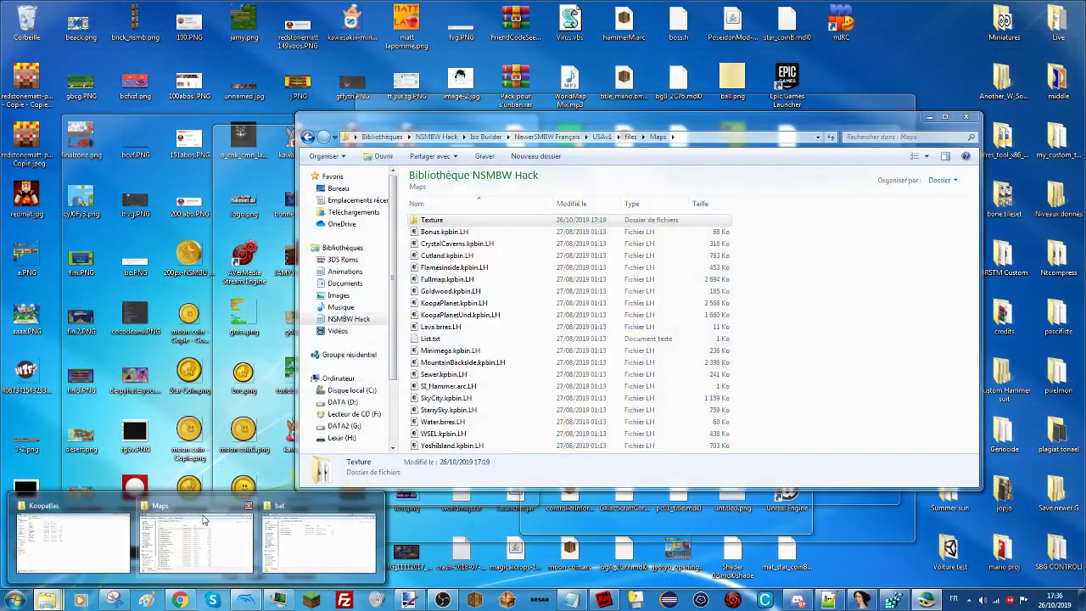
{"action": "left_click", "coordinate": [204, 519]}
{"action": "left_click", "coordinate": [450, 302]}
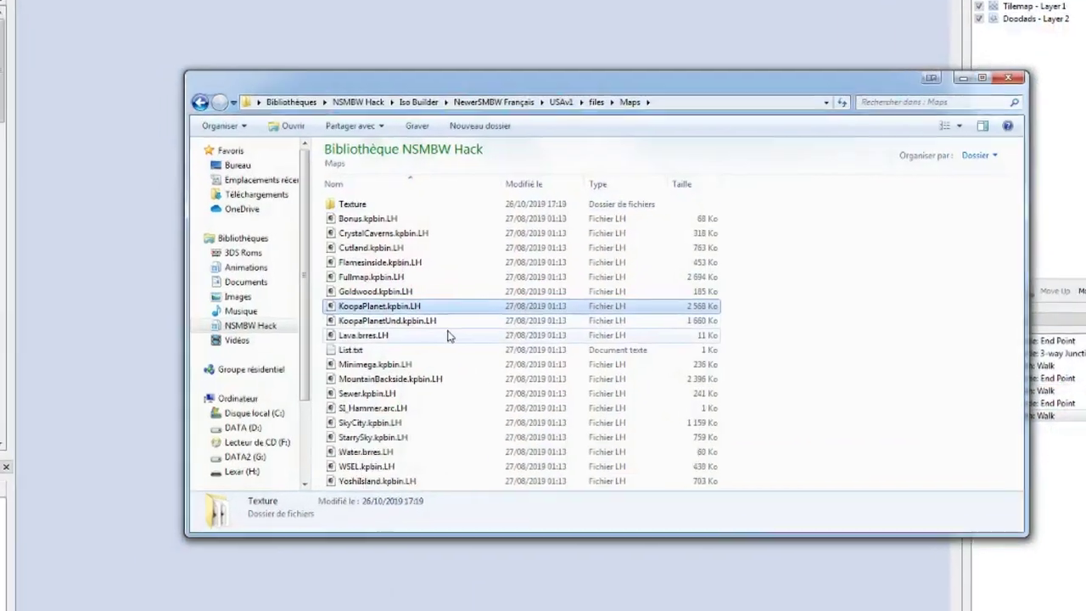
{"action": "left_click", "coordinate": [253, 348]}
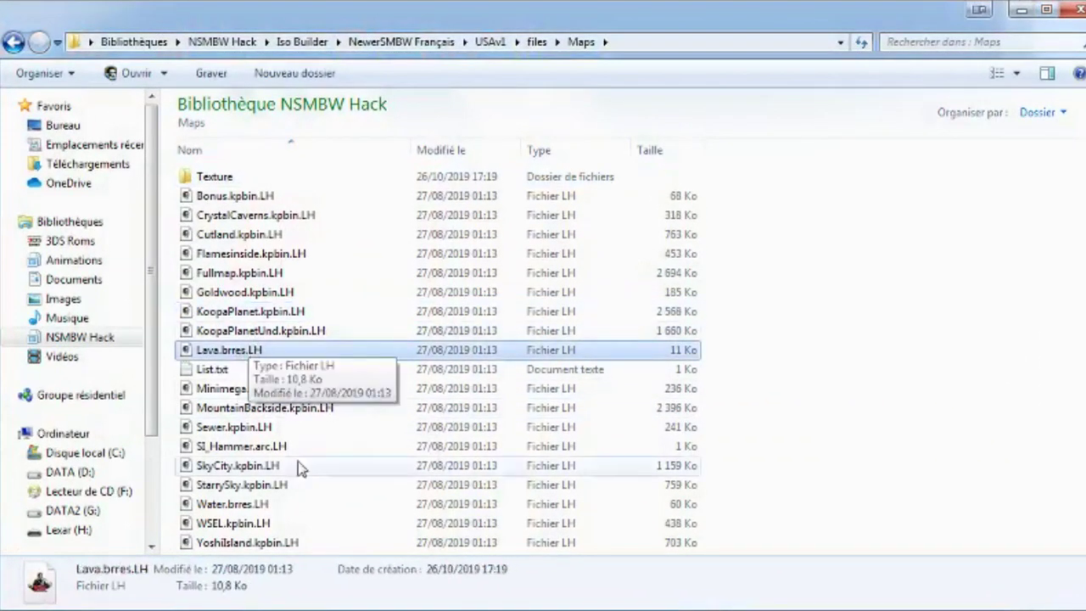
{"action": "left_click", "coordinate": [263, 506]}
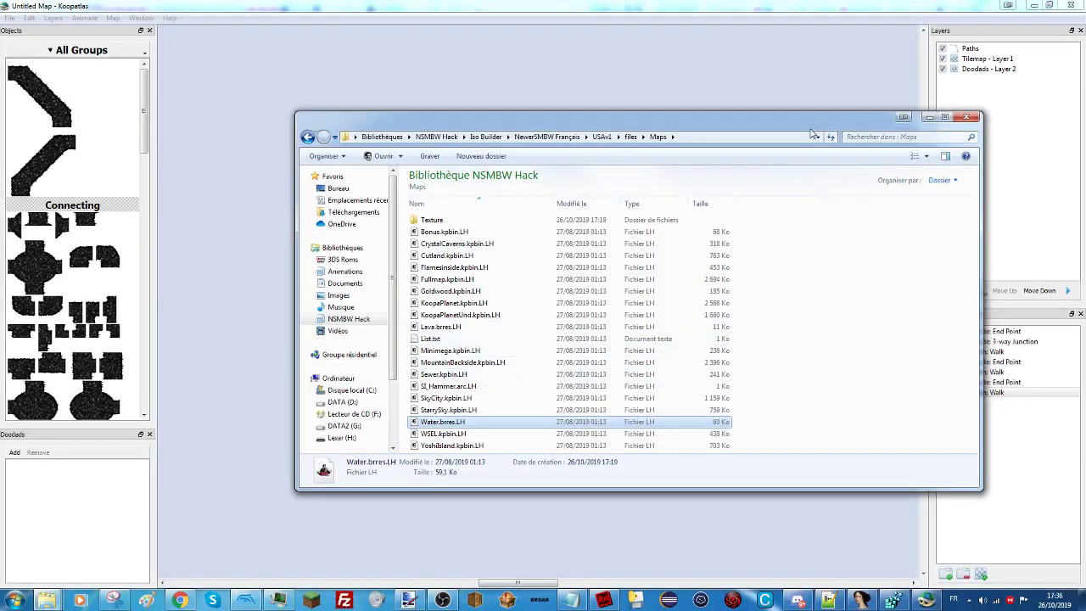
{"action": "left_click_drag", "start_coordinate": [605, 124], "coordinate": [563, 100]}
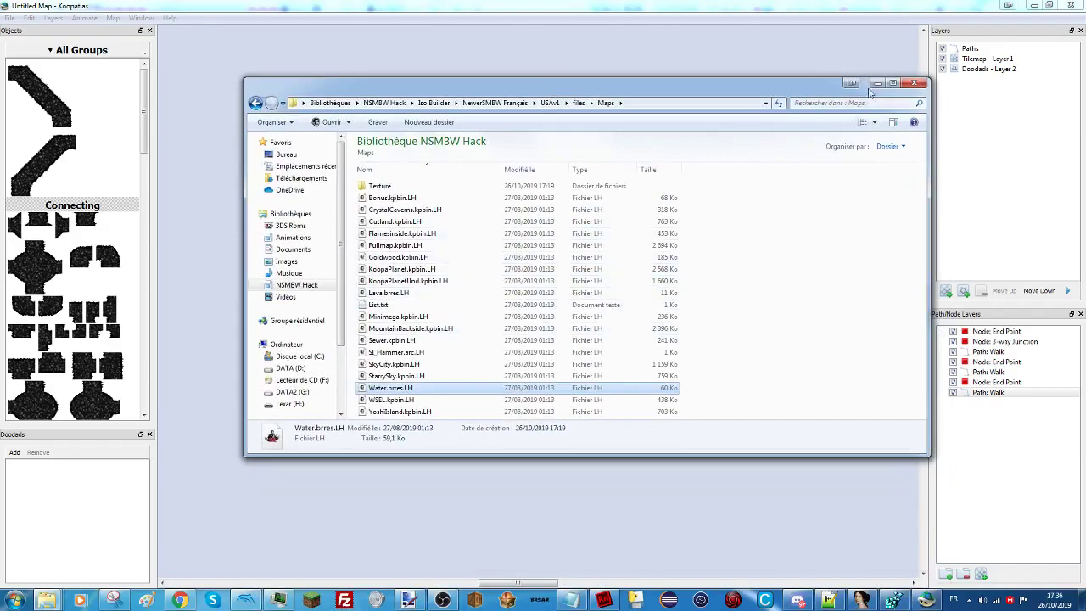
{"action": "left_click", "coordinate": [877, 83]}
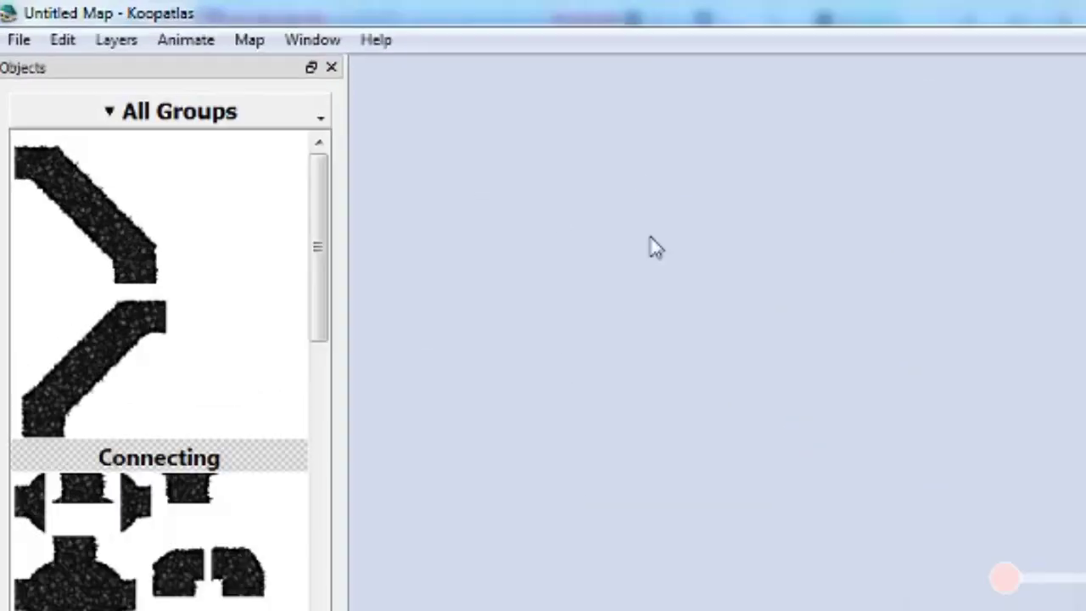
Open the World Editor and widen its window to examine all the world property columns.
{"action": "left_click", "coordinate": [259, 37]}
{"action": "mouse_move", "coordinate": [216, 40]}
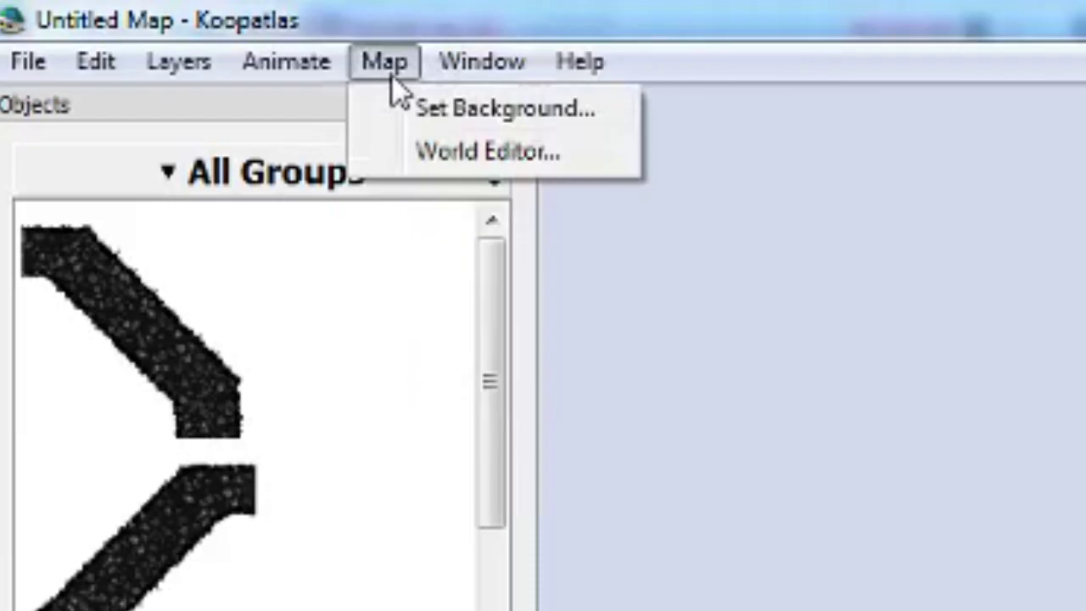
{"action": "left_click", "coordinate": [488, 151]}
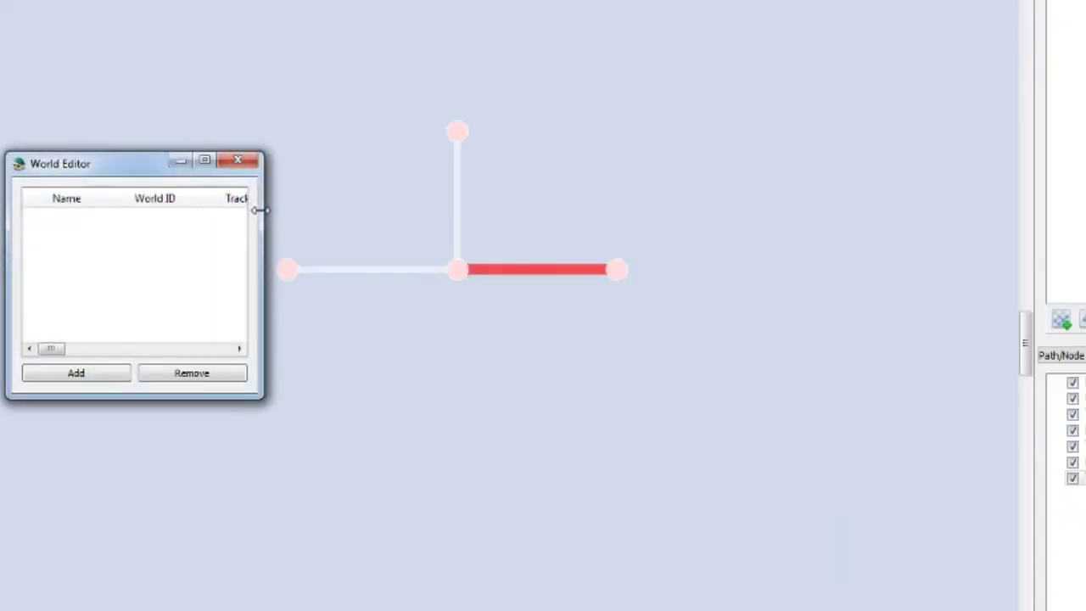
{"action": "left_click_drag", "start_coordinate": [259, 209], "coordinate": [1084, 213]}
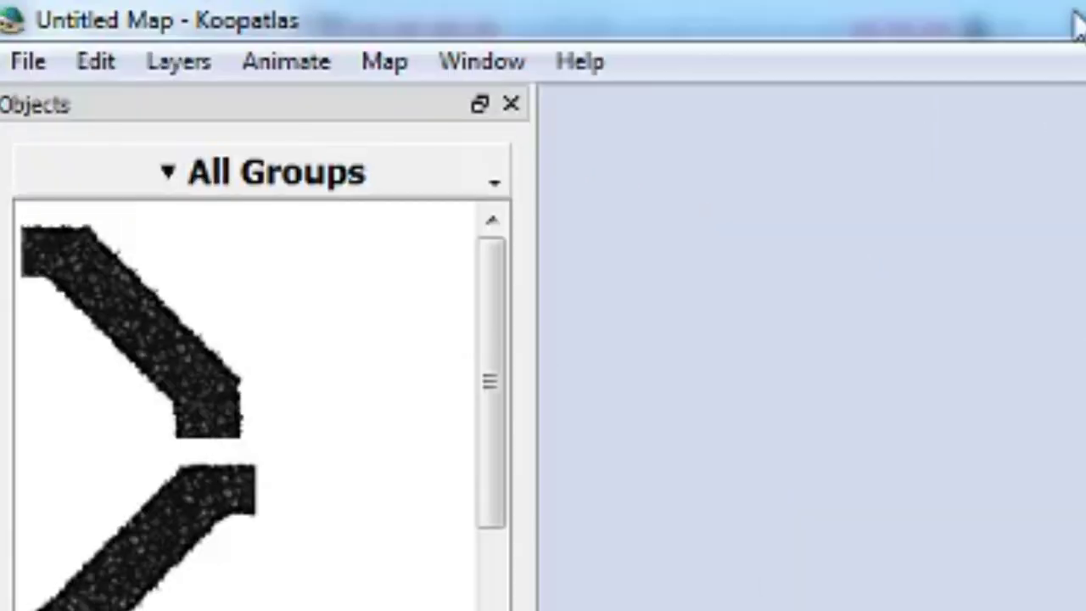
Show the grid on the map and hide it again.
{"action": "left_click", "coordinate": [480, 62]}
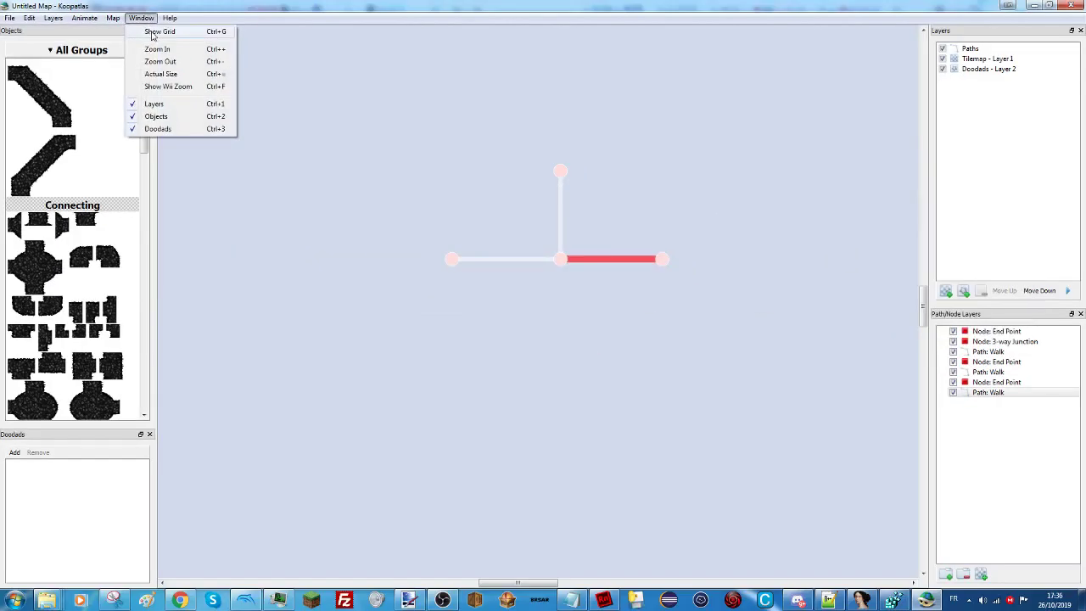
{"action": "left_click", "coordinate": [543, 109]}
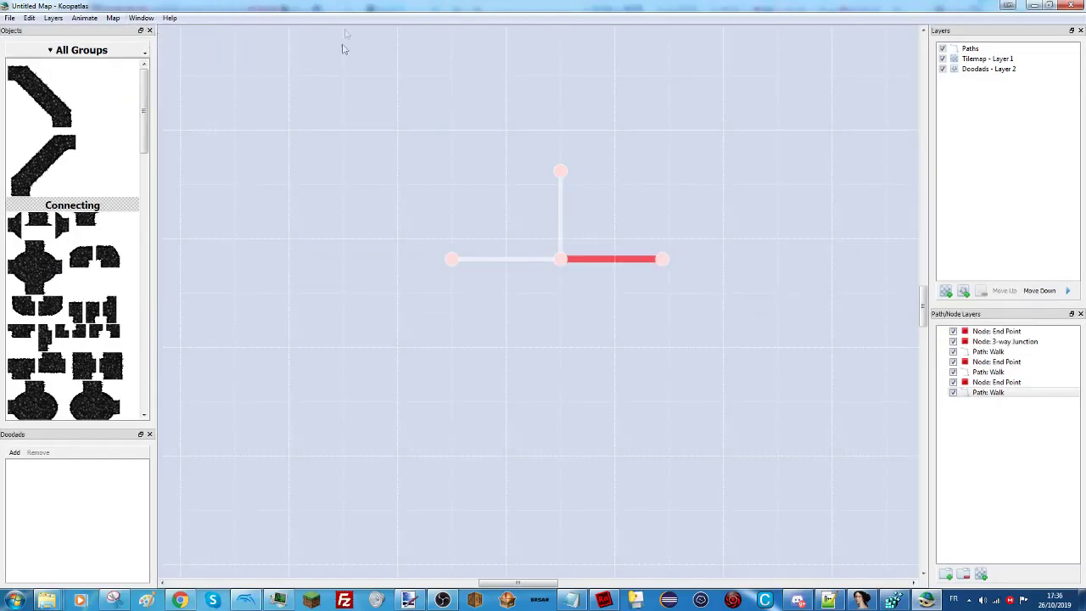
{"action": "left_click", "coordinate": [141, 18]}
{"action": "left_click", "coordinate": [158, 32]}
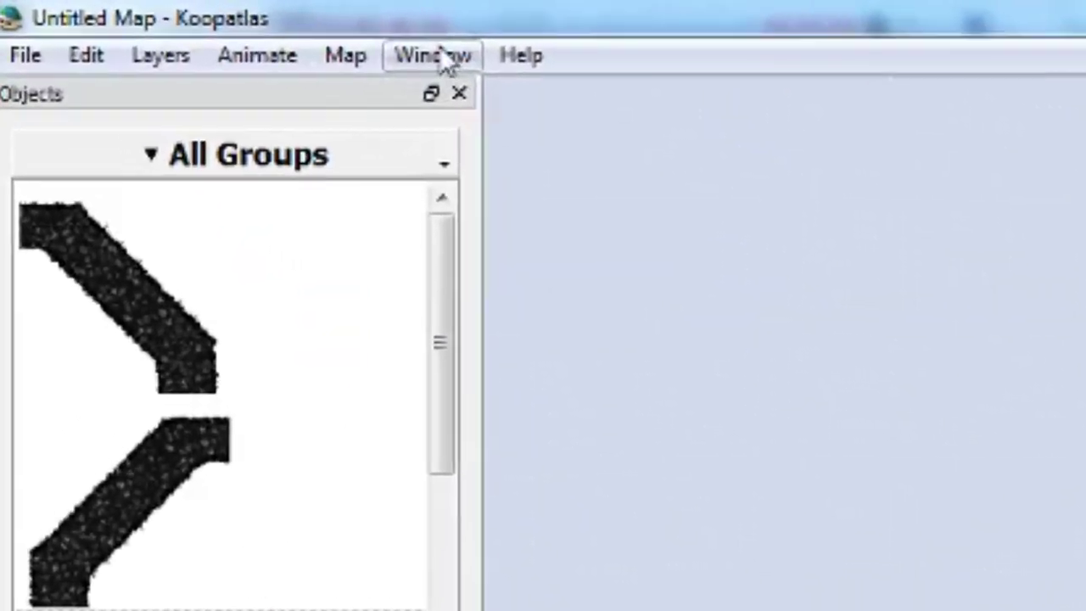
Turn the Wii zoom display on and off again.
{"action": "left_click", "coordinate": [429, 54]}
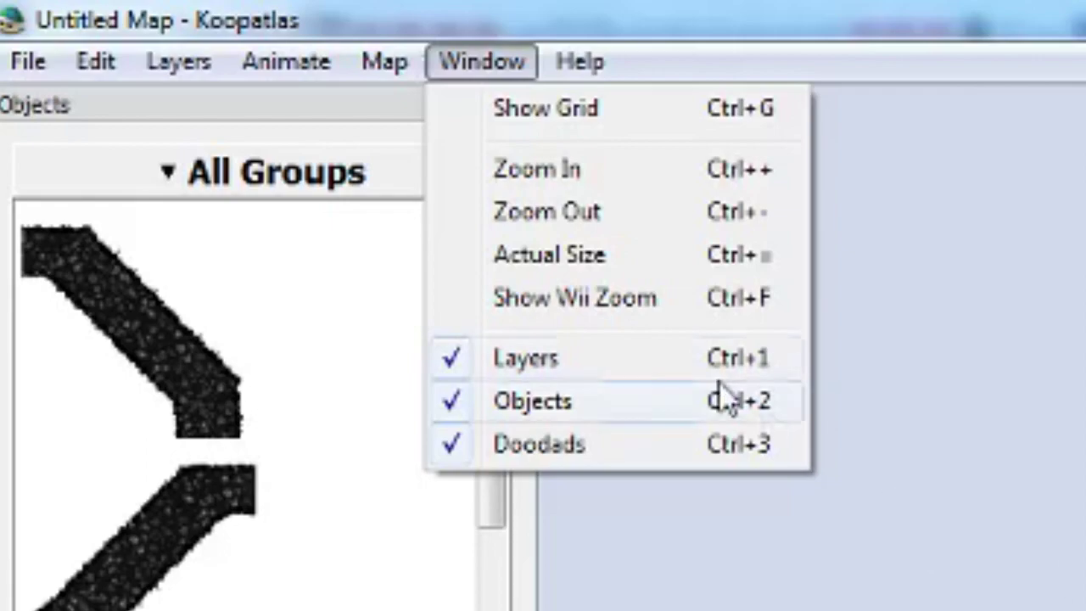
{"action": "left_click", "coordinate": [611, 302]}
{"action": "left_click", "coordinate": [472, 74]}
{"action": "left_click", "coordinate": [564, 293]}
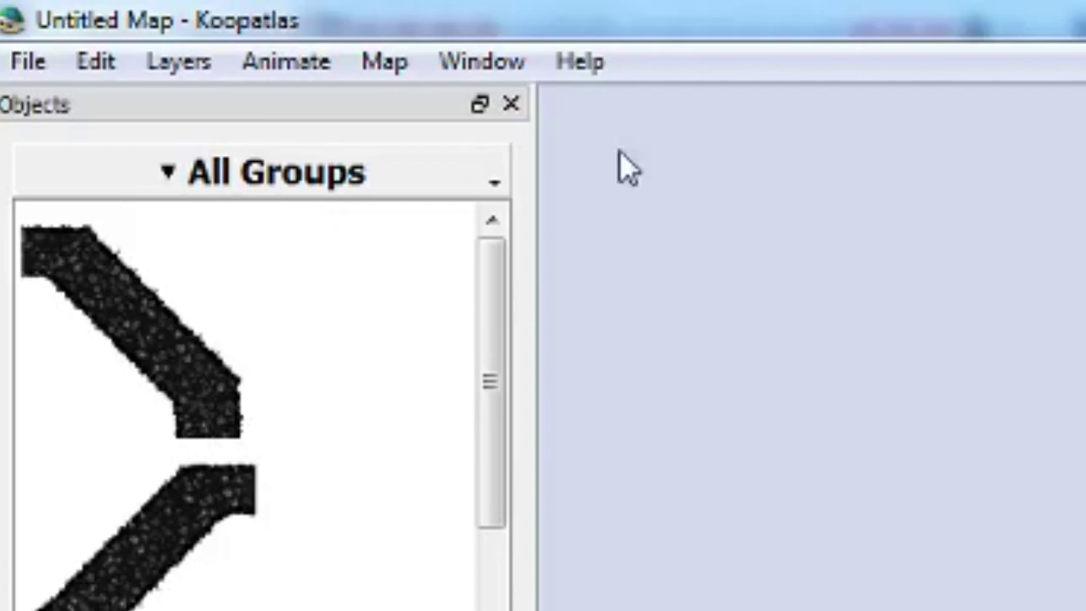
Read the About Koopatlas information and close it.
{"action": "left_click", "coordinate": [479, 63]}
{"action": "mouse_move", "coordinate": [582, 64]}
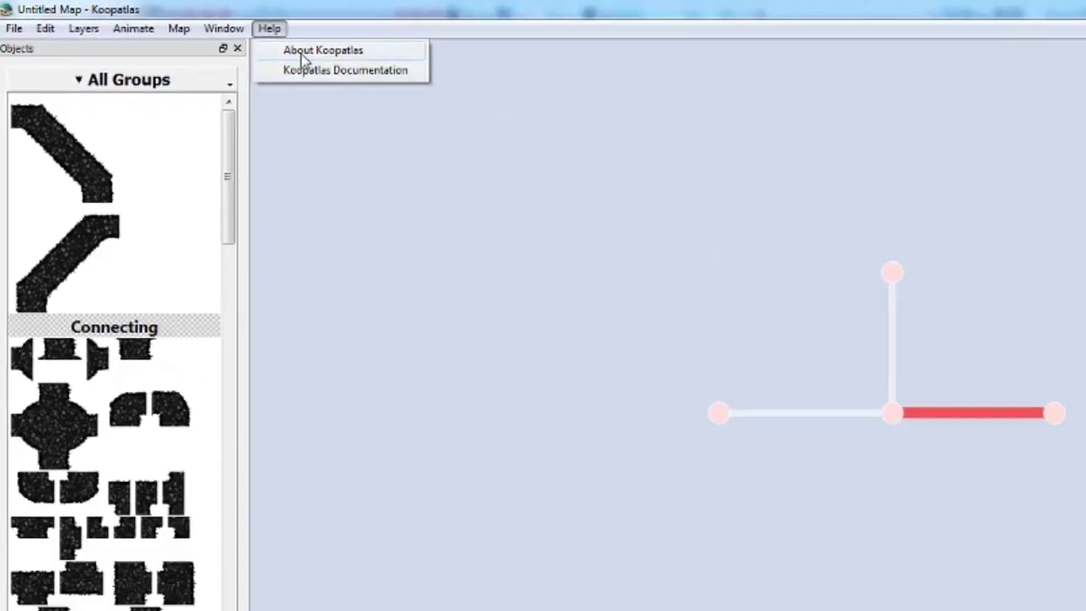
{"action": "left_click", "coordinate": [649, 109]}
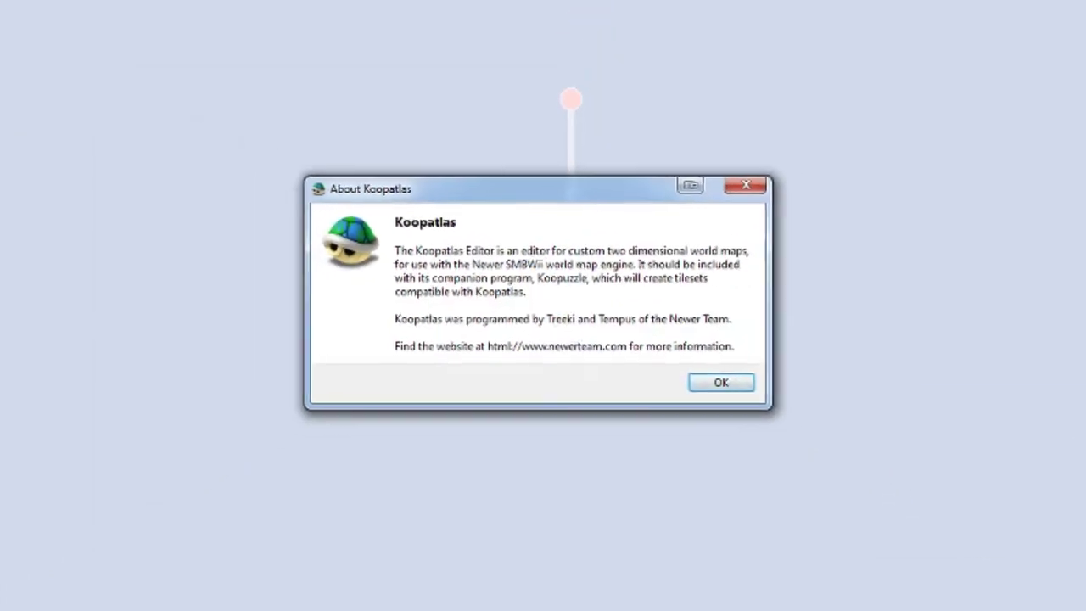
{"action": "left_click", "coordinate": [720, 382]}
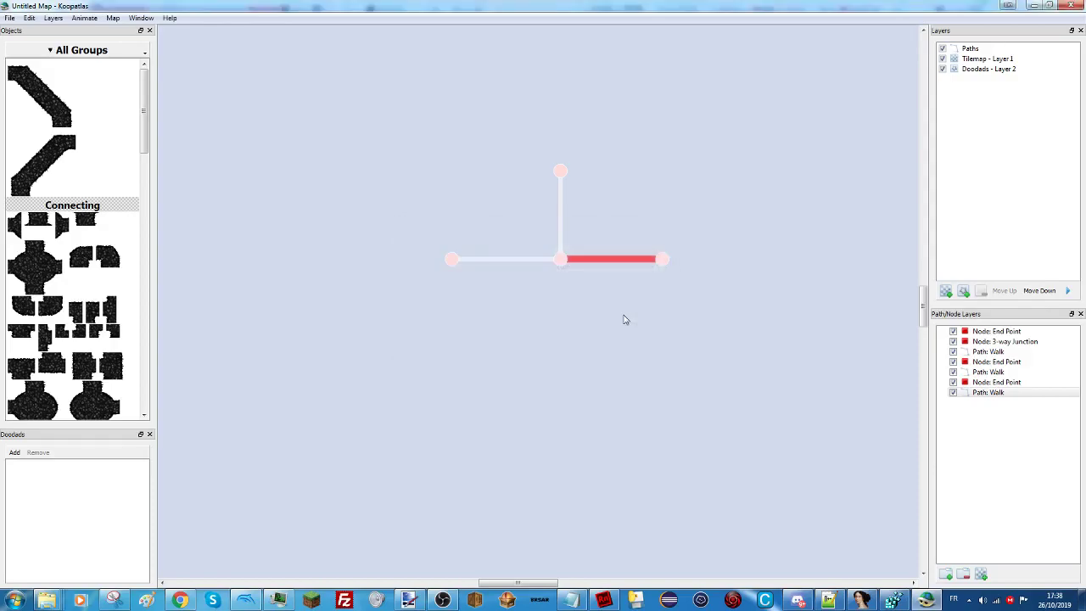
Clear the four nodes and their paths from the map and place a single new node on the empty area.
{"action": "left_click_drag", "start_coordinate": [345, 382], "coordinate": [756, 127]}
{"action": "left_click_drag", "start_coordinate": [736, 306], "coordinate": [406, 134]}
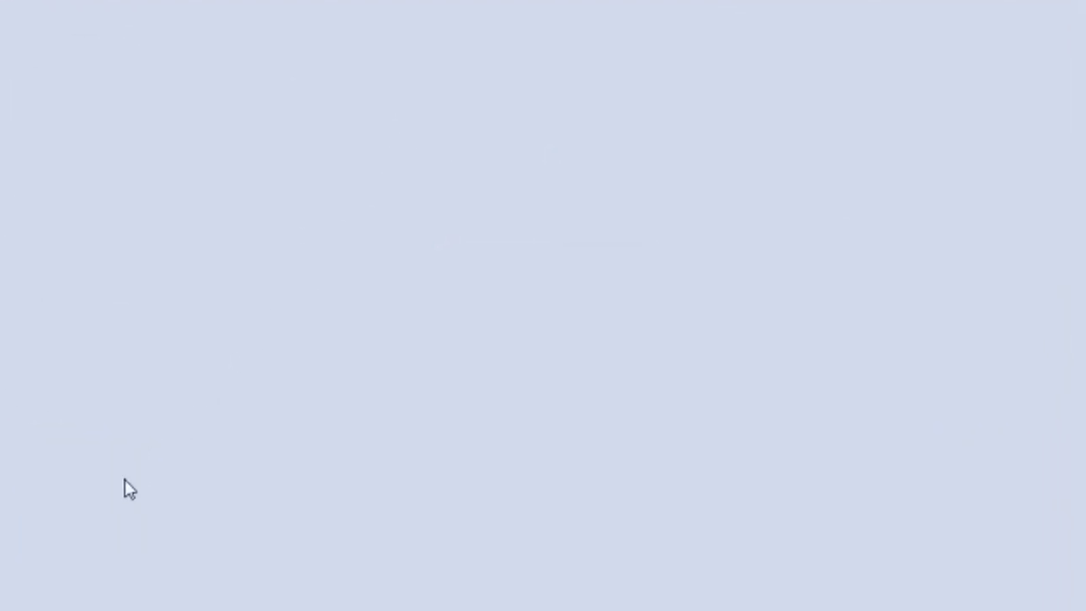
{"action": "left_click", "coordinate": [127, 493]}
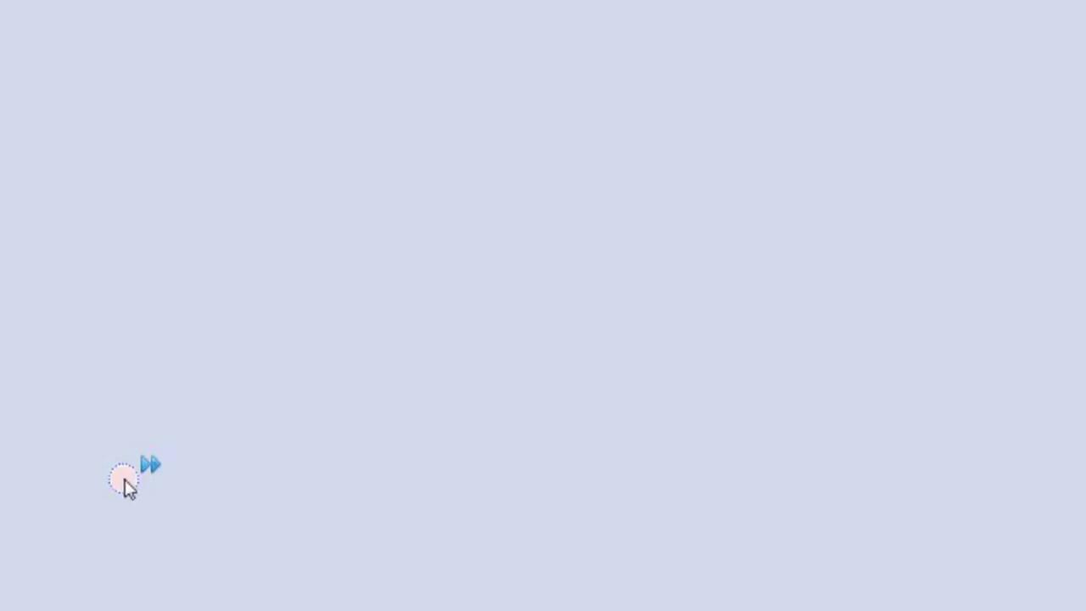
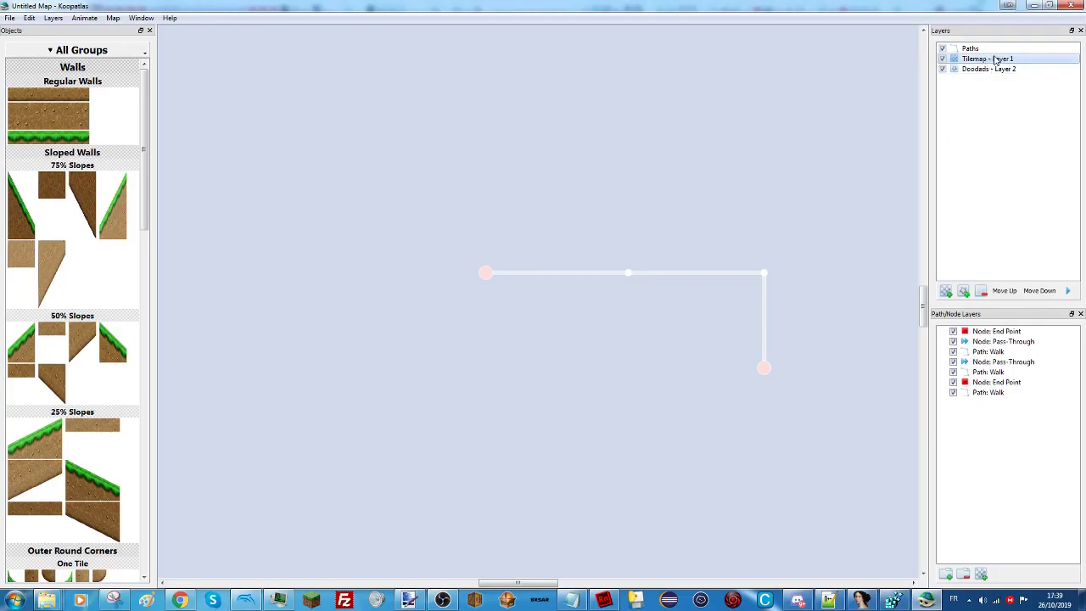
Rename the Tilemap - Layer 1 layer as Tileset Couche 1.
{"action": "double_click", "coordinate": [996, 61]}
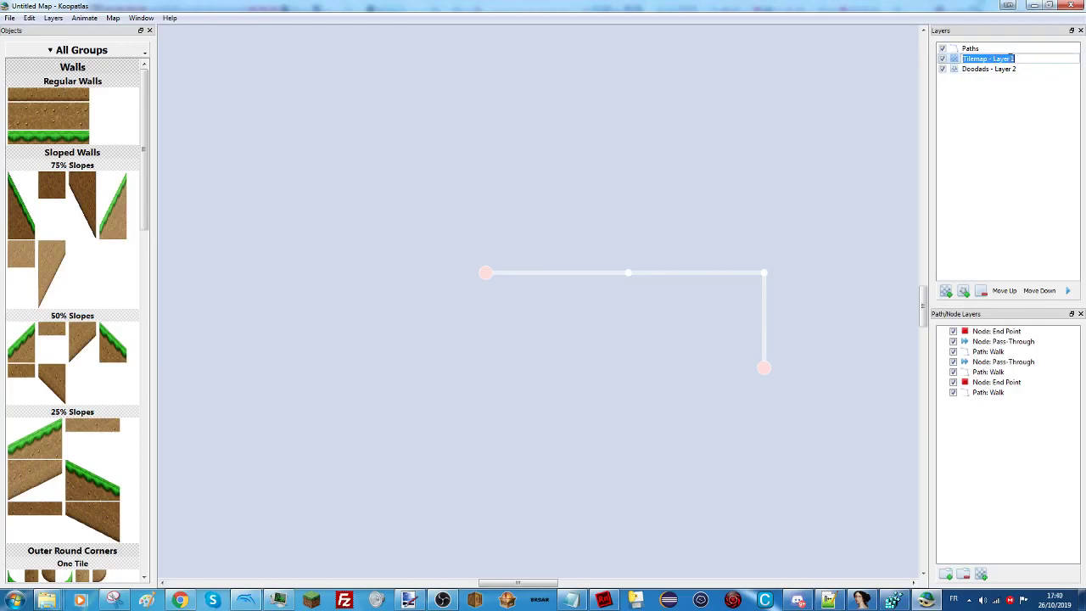
{"action": "type", "text": "T"}
{"action": "key", "text": "Return"}
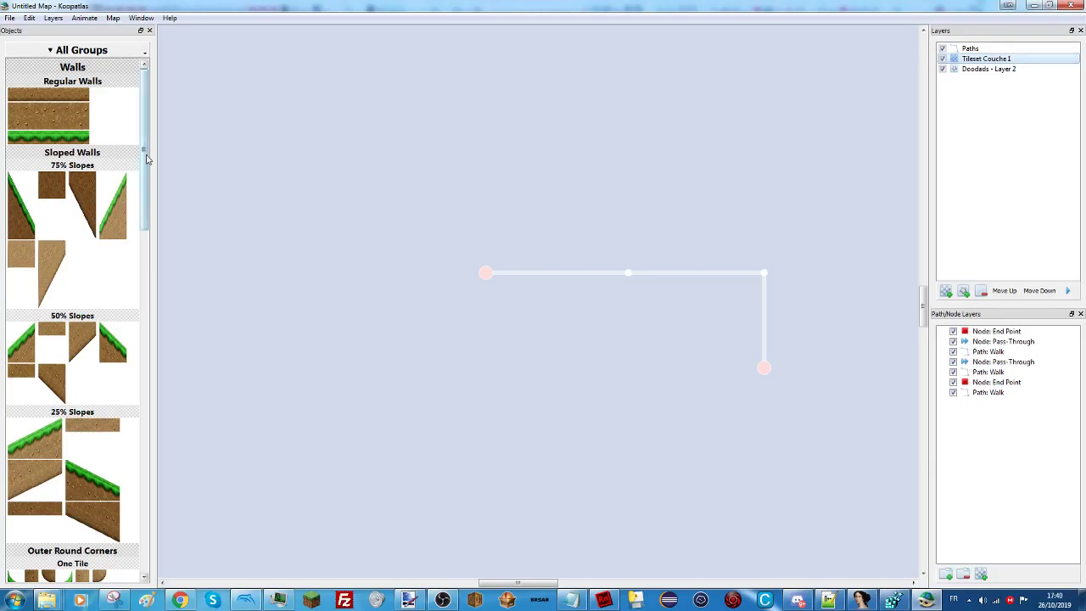
Add a new tilemap layer that uses the RisingSun tileset.
{"action": "left_click_drag", "start_coordinate": [146, 159], "coordinate": [145, 177]}
{"action": "left_click", "coordinate": [945, 290]}
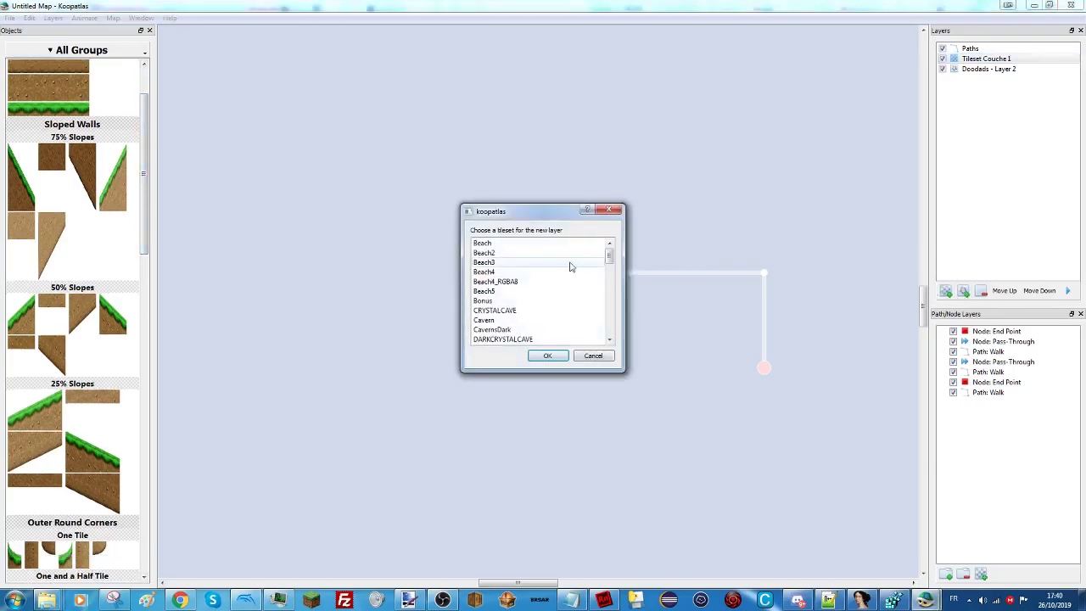
{"action": "scroll", "coordinate": [518, 280], "scroll_direction": "down", "scroll_amount": 10}
{"action": "left_click", "coordinate": [487, 338]}
{"action": "left_click", "coordinate": [547, 355]}
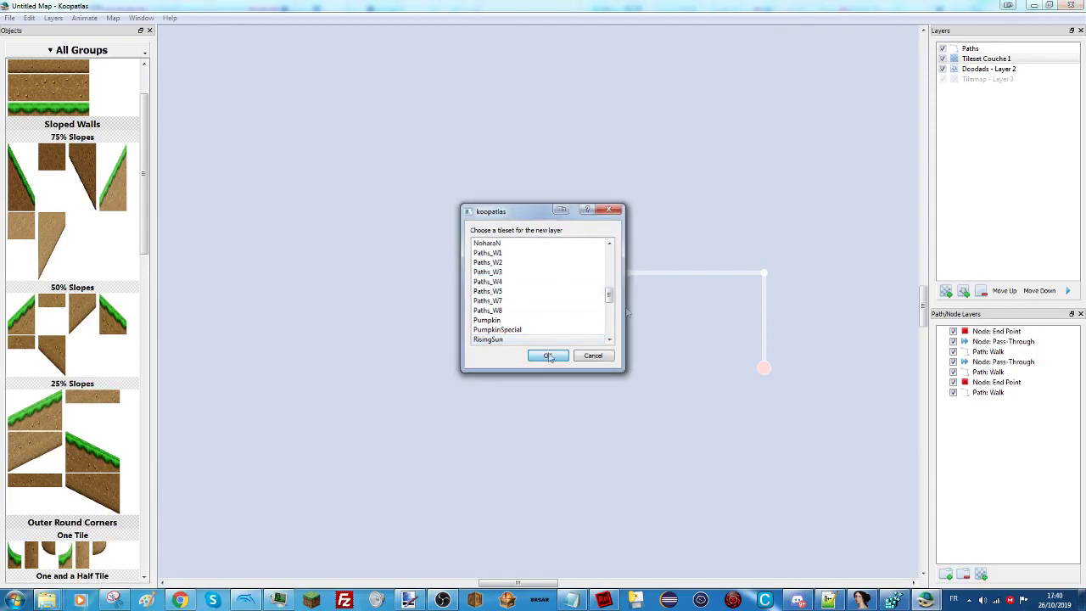
Rename the new tilemap layer as Tileset Couche 2 and place it directly above Tileset Couche 1 in the layer order.
{"action": "double_click", "coordinate": [968, 80]}
{"action": "type", "text": "Ti"}
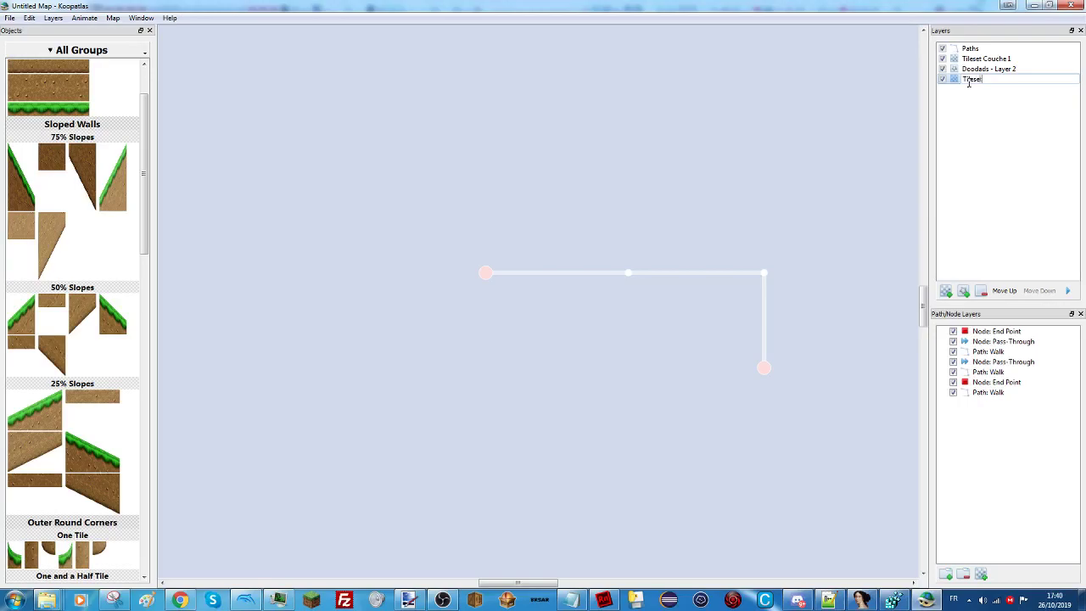
{"action": "type", "text": "leset Couche 2"}
{"action": "key", "text": "Return"}
{"action": "left_click", "coordinate": [1003, 291]}
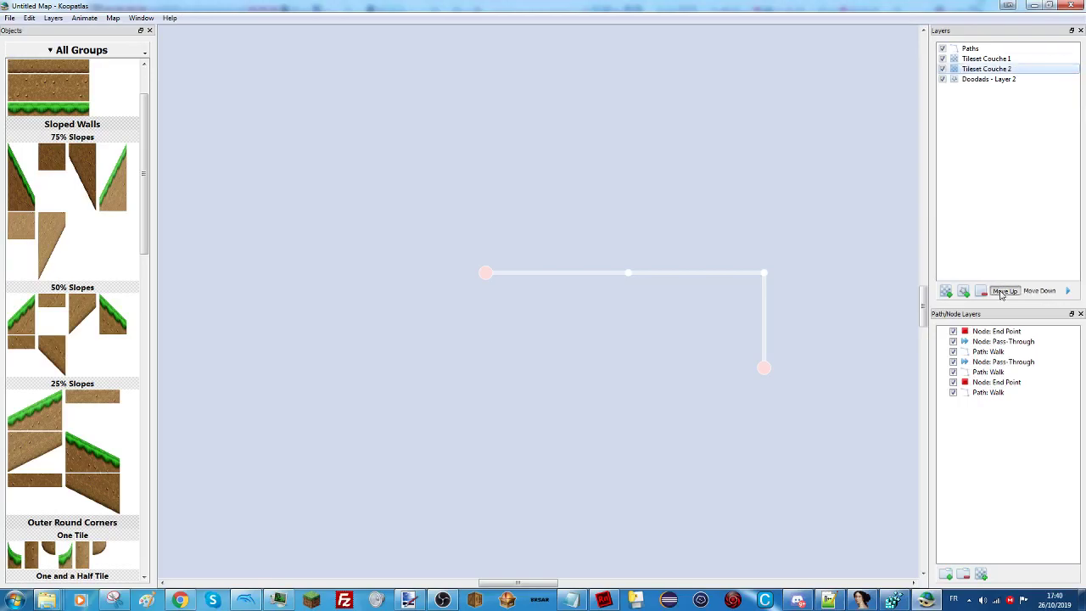
{"action": "double_click", "coordinate": [1002, 291]}
{"action": "left_click", "coordinate": [1028, 291]}
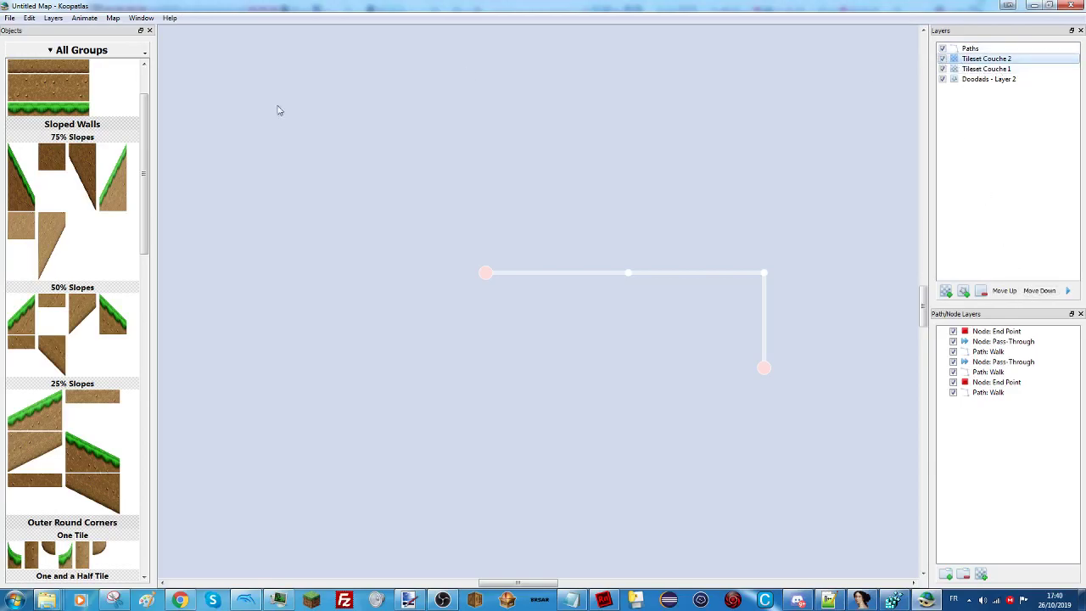
Place a grass-edged Four Tile outer round wall corner on Tileset Couche 2, in the empty area west of the paths.
{"action": "mouse_move", "coordinate": [146, 140]}
{"action": "left_mouse_down"}
{"action": "mouse_move", "coordinate": [145, 241]}
{"action": "mouse_move", "coordinate": [127, 319]}
{"action": "mouse_move", "coordinate": [138, 303]}
{"action": "mouse_move", "coordinate": [140, 157]}
{"action": "left_mouse_up"}
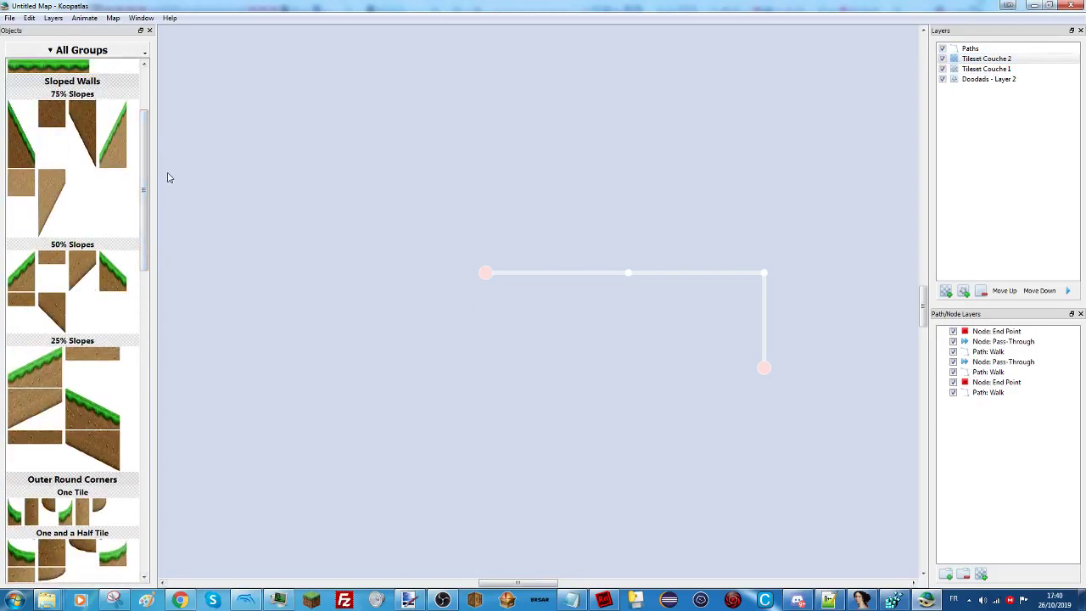
{"action": "left_click", "coordinate": [52, 124]}
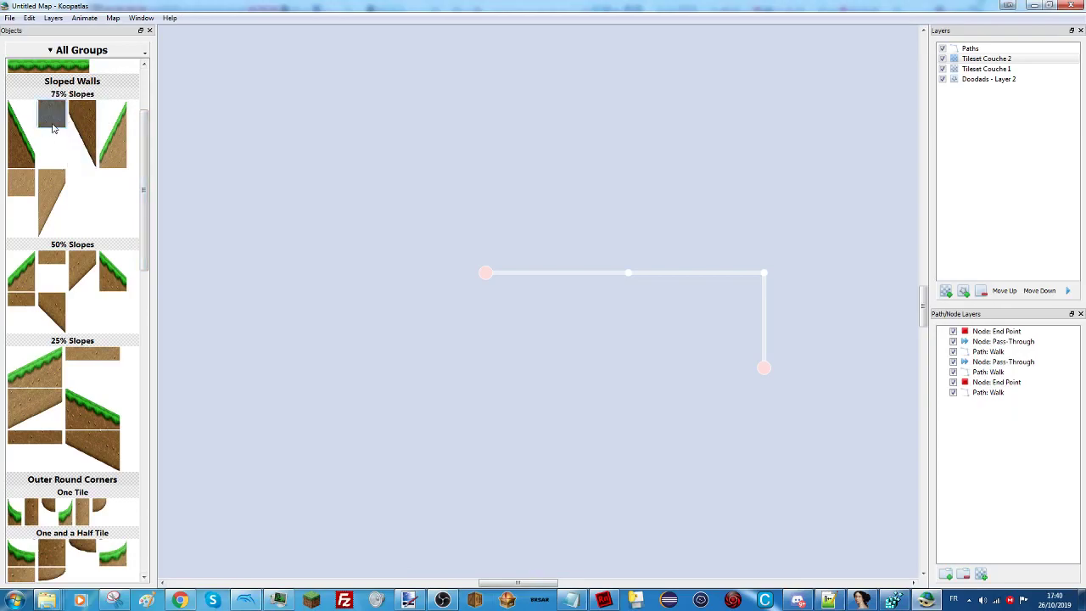
{"action": "left_click", "coordinate": [49, 197]}
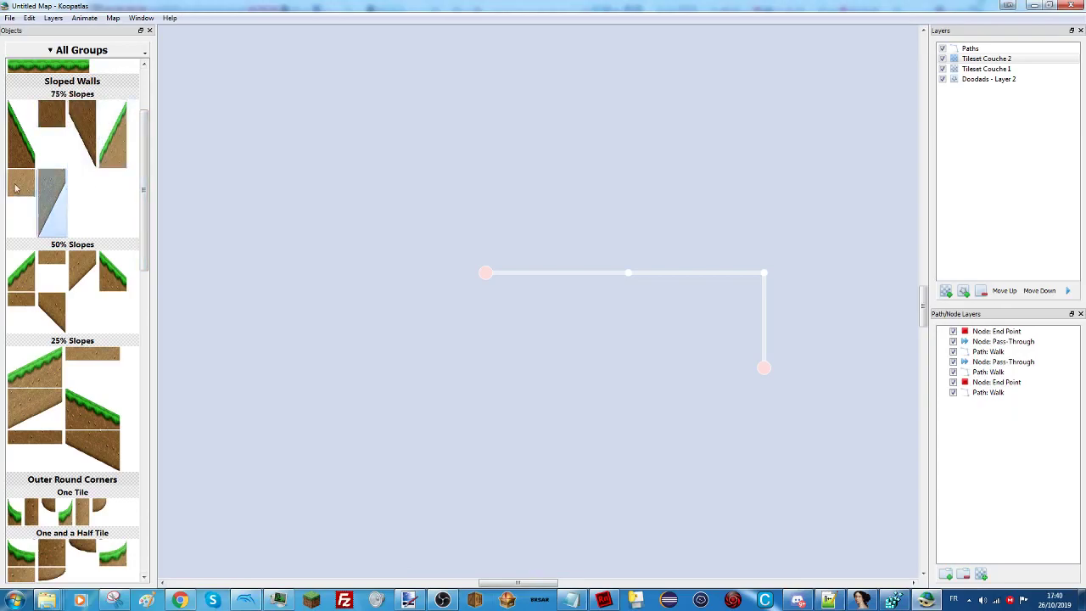
{"action": "left_click", "coordinate": [22, 153]}
{"action": "scroll", "coordinate": [149, 187], "scroll_direction": "down", "scroll_amount": 3}
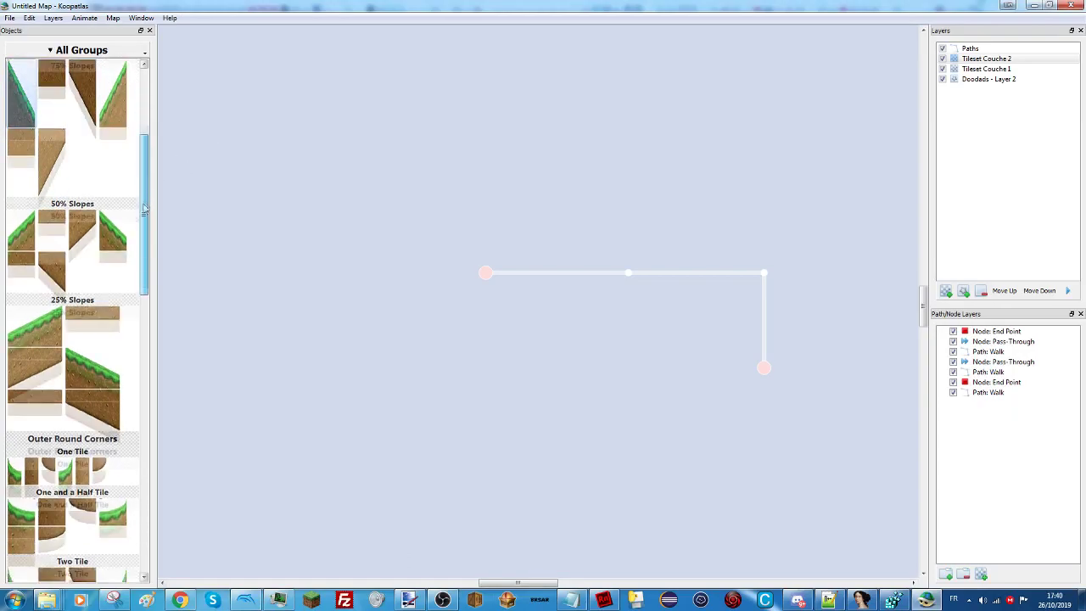
{"action": "scroll", "coordinate": [149, 167], "scroll_direction": "down", "scroll_amount": 4}
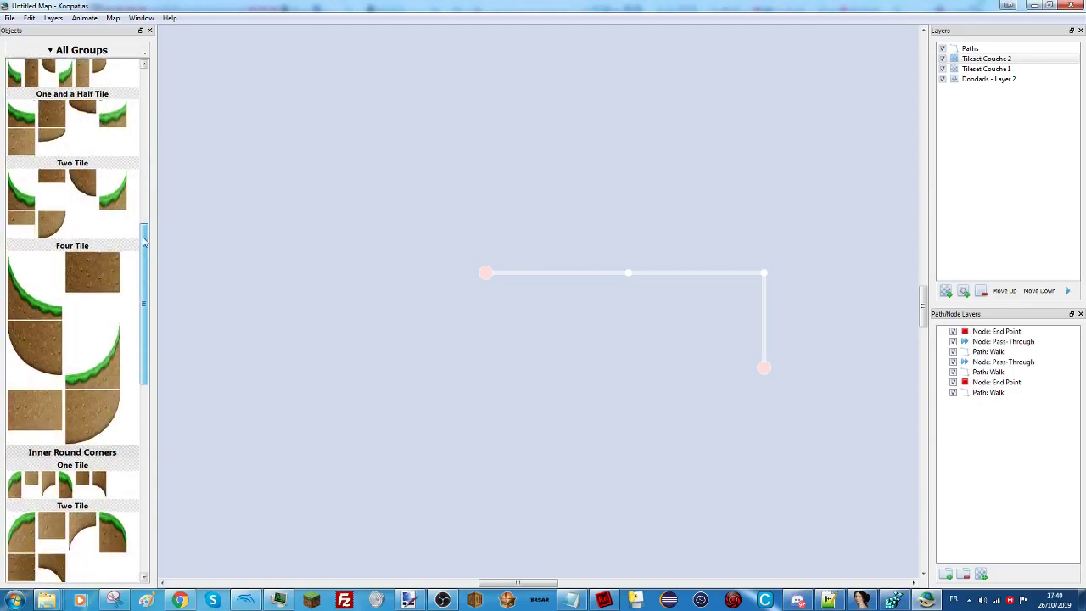
{"action": "left_click", "coordinate": [48, 291]}
{"action": "left_click", "coordinate": [290, 297]}
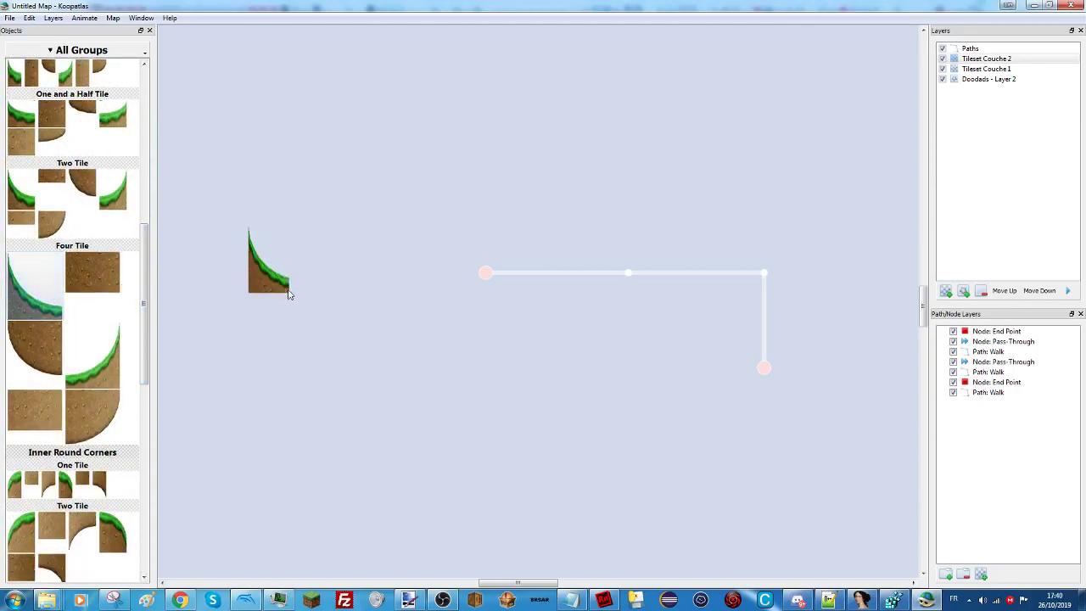
Draw a Regular Grass block over the wall corner on Tileset Couche 2 and delete it.
{"action": "scroll", "coordinate": [138, 315], "scroll_direction": "up", "scroll_amount": 9}
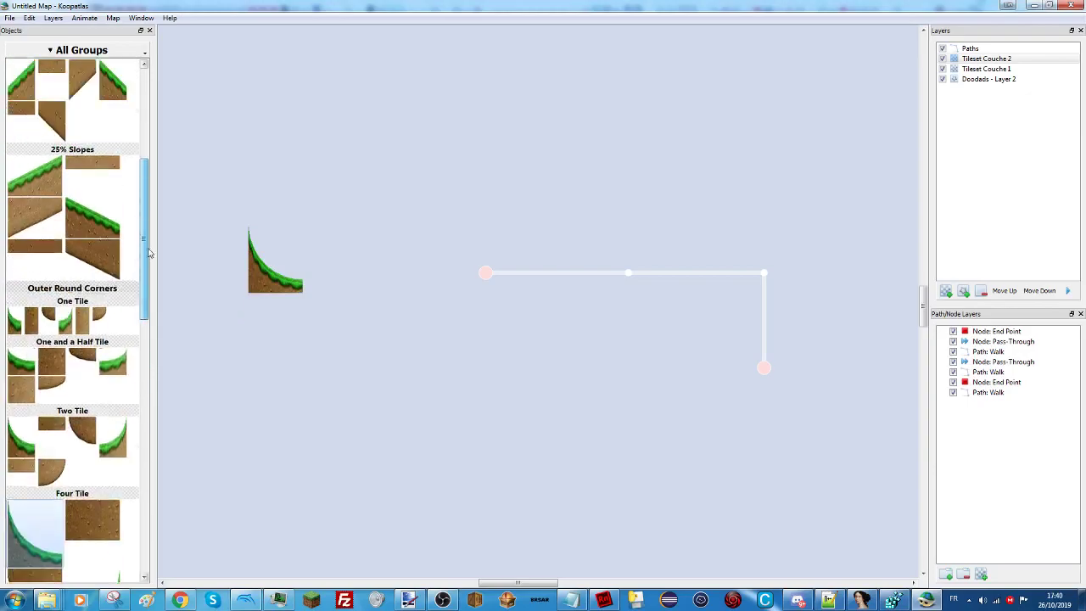
{"action": "scroll", "coordinate": [127, 414], "scroll_direction": "down", "scroll_amount": 14}
{"action": "scroll", "coordinate": [127, 414], "scroll_direction": "down", "scroll_amount": 3}
{"action": "left_click", "coordinate": [48, 219]}
{"action": "left_click", "coordinate": [265, 286]}
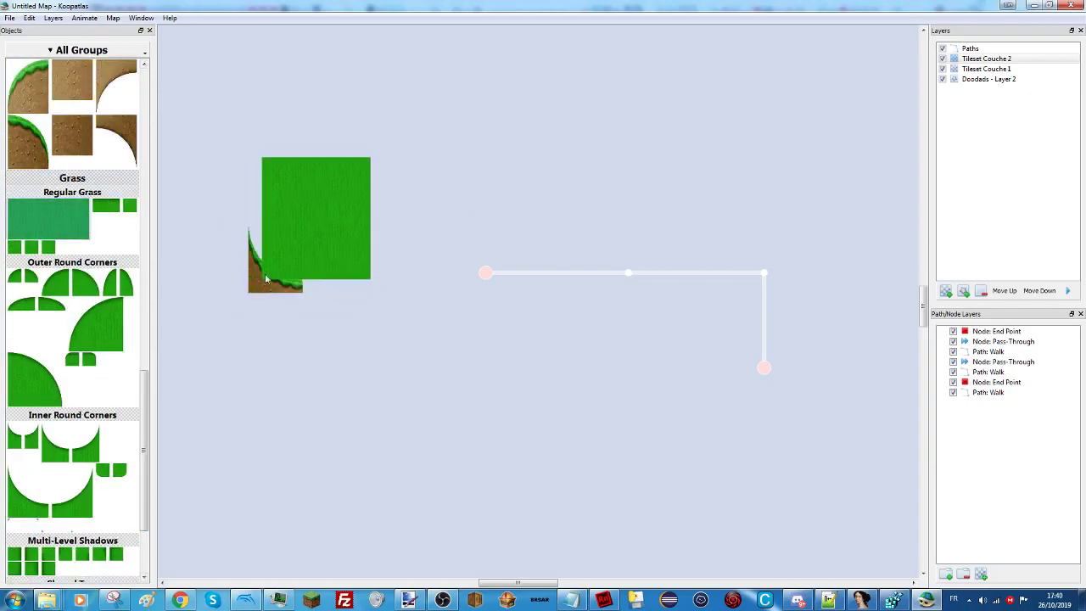
{"action": "key", "text": "Delete"}
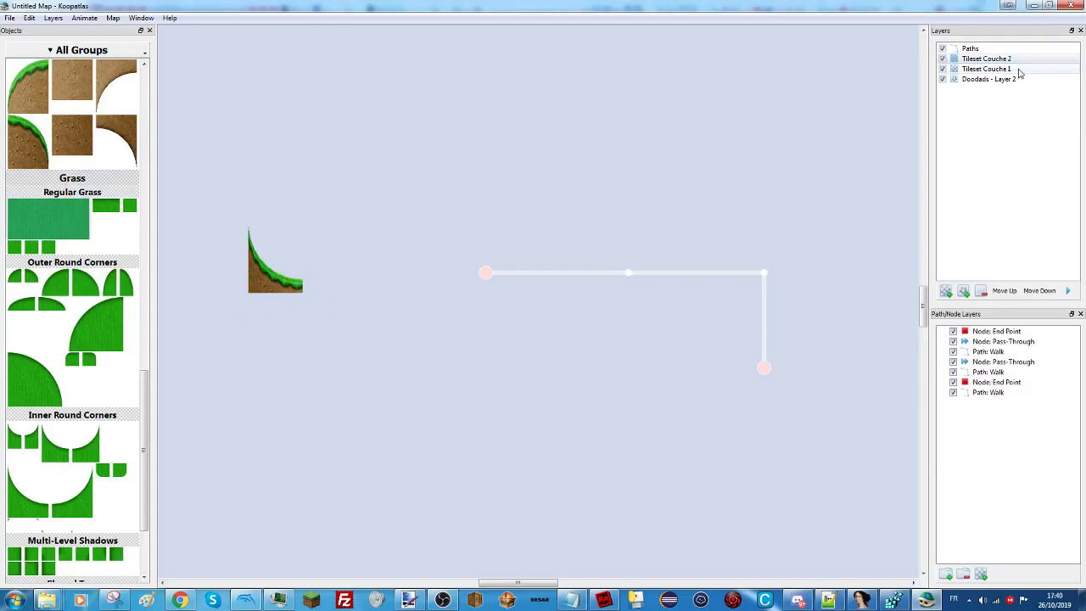
Draw a Regular Grass block behind the wall corner on Tileset Couche 1 and delete it.
{"action": "left_click", "coordinate": [1019, 70]}
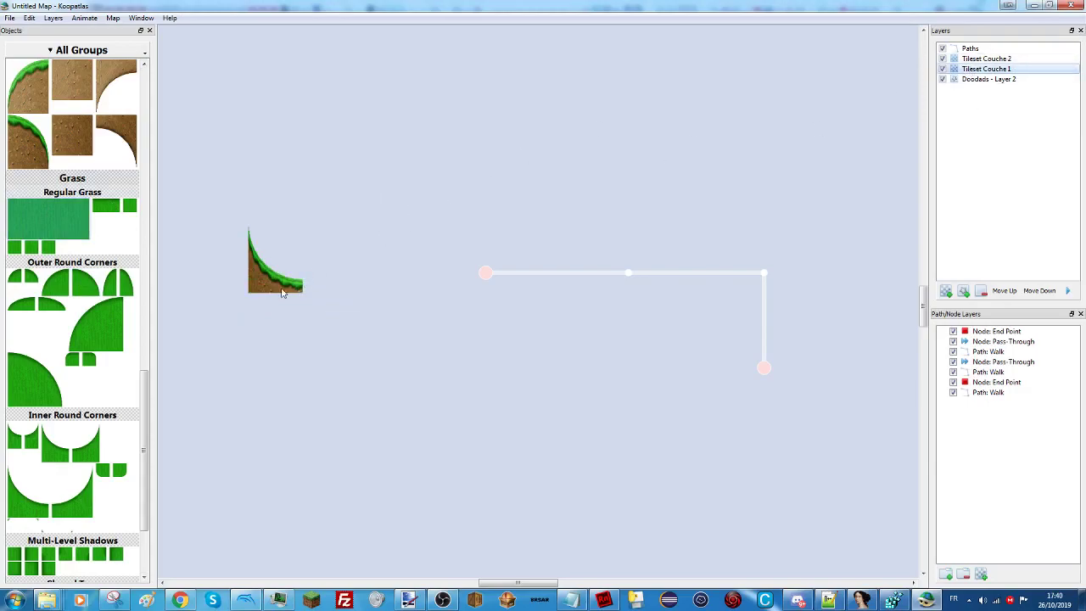
{"action": "left_click_drag", "start_coordinate": [254, 293], "coordinate": [342, 246]}
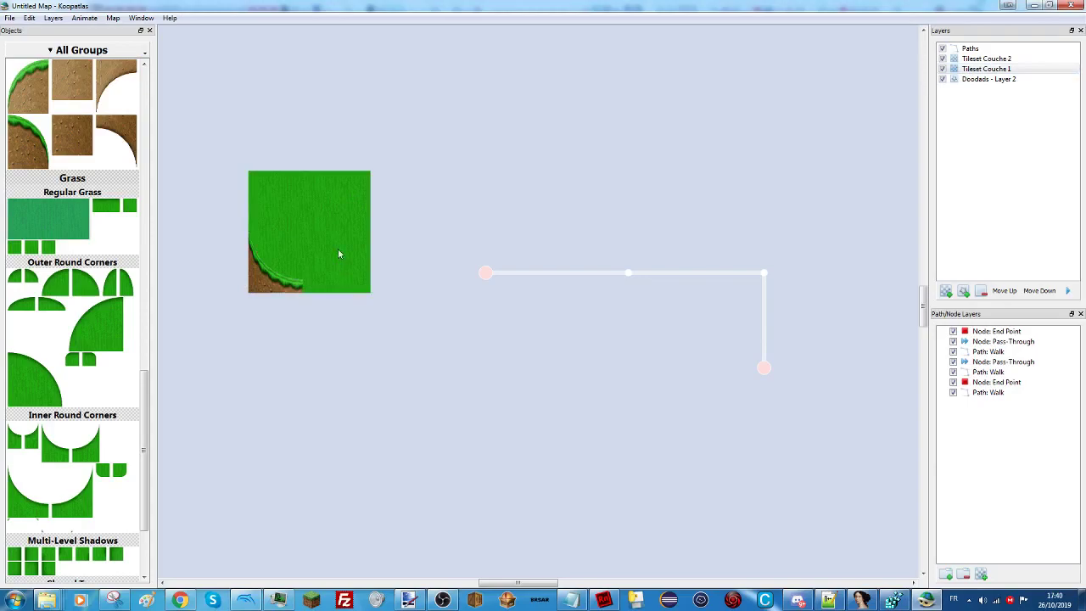
{"action": "key", "text": "Delete"}
Delete the wall corner from Tileset Couche 2.
{"action": "left_click", "coordinate": [985, 59]}
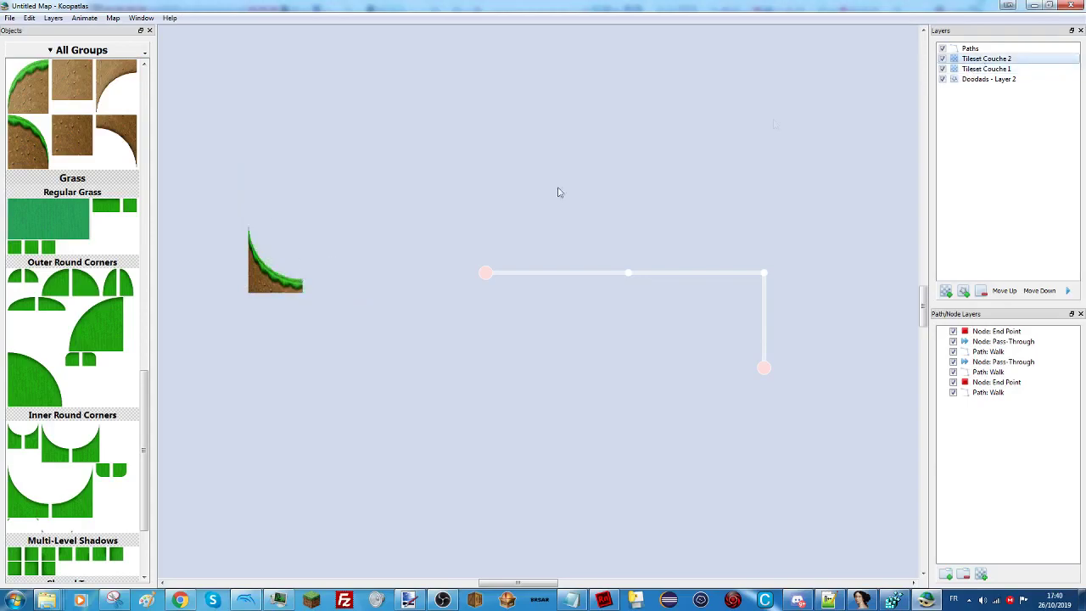
{"action": "left_click", "coordinate": [272, 284]}
{"action": "key", "text": "Delete"}
Build the island's left Four Tile wall corner with its rounded base, and extend a straight grass-edged wall strip below the paths.
{"action": "left_click_drag", "start_coordinate": [147, 400], "coordinate": [82, 252]}
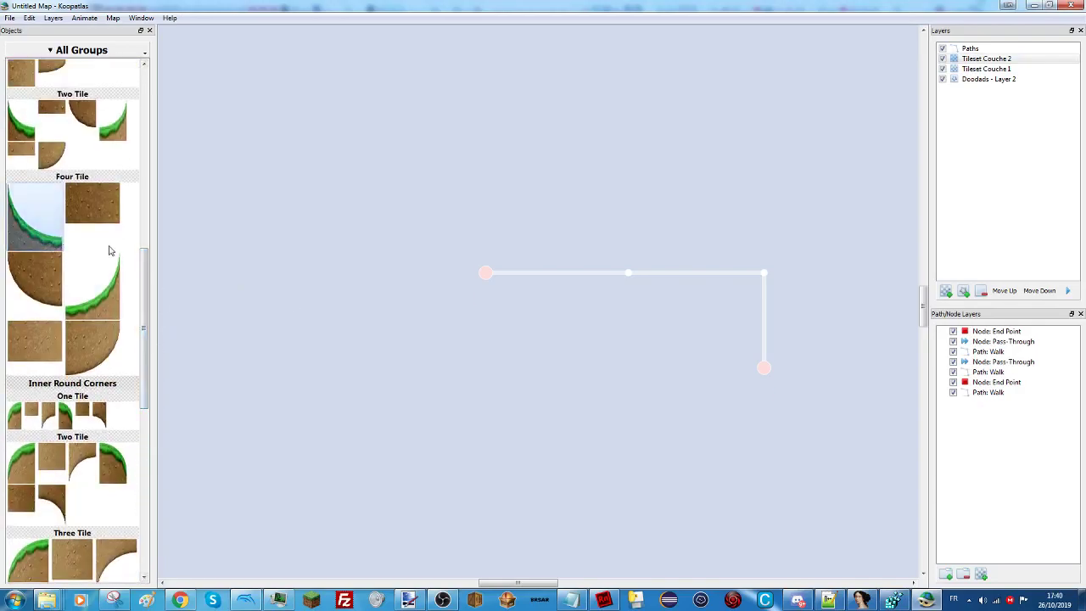
{"action": "left_click_drag", "start_coordinate": [373, 366], "coordinate": [418, 422]}
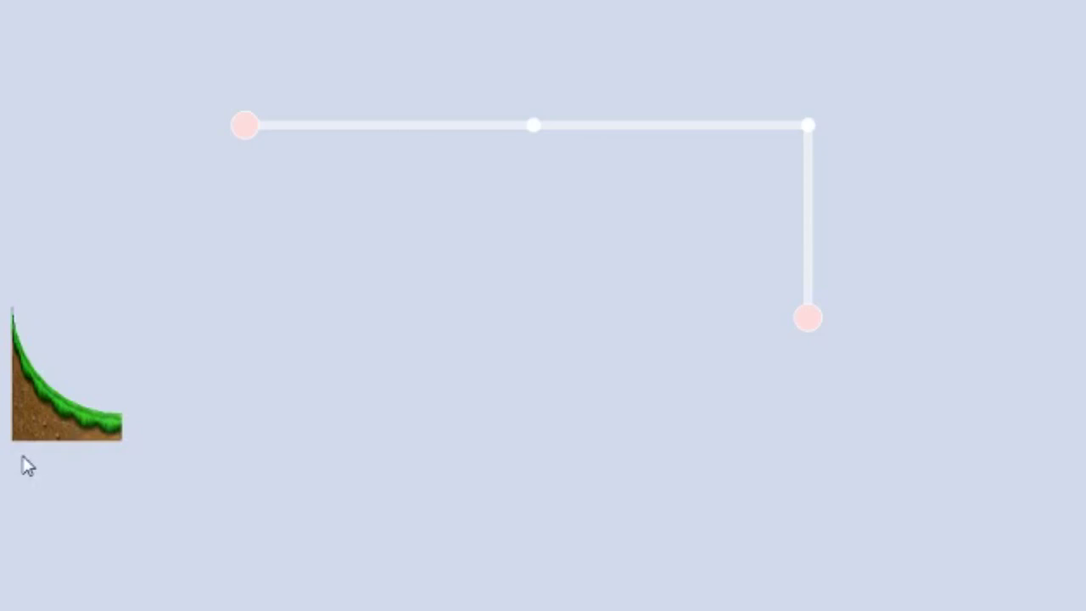
{"action": "left_click_drag", "start_coordinate": [71, 461], "coordinate": [167, 543]}
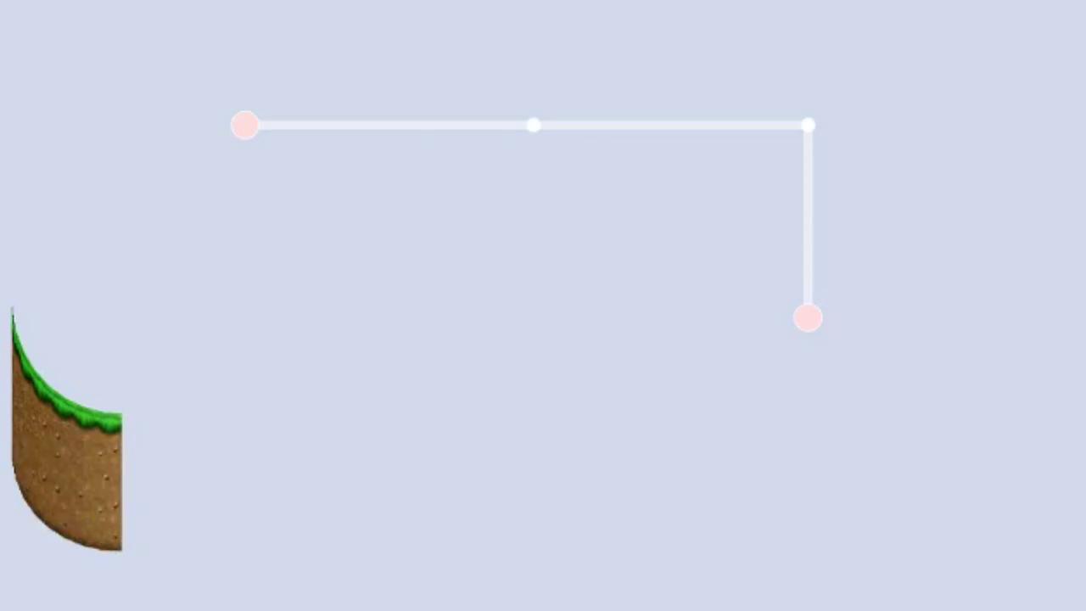
{"action": "mouse_move", "coordinate": [133, 432]}
{"action": "left_mouse_down"}
{"action": "mouse_move", "coordinate": [899, 417]}
{"action": "mouse_move", "coordinate": [965, 434]}
{"action": "left_mouse_up"}
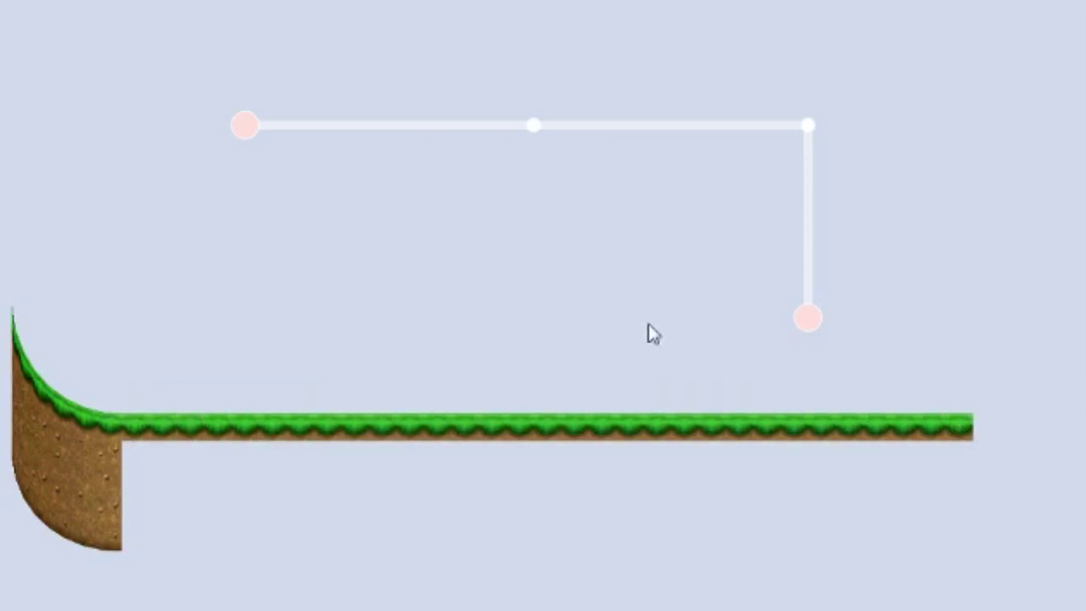
Add a rising 25% slope at the right end of the wall strip, with a dirt fill and sloped base beneath it.
{"action": "mouse_move", "coordinate": [1006, 438]}
{"action": "left_mouse_down"}
{"action": "mouse_move", "coordinate": [1076, 347]}
{"action": "mouse_move", "coordinate": [1073, 378]}
{"action": "left_mouse_up"}
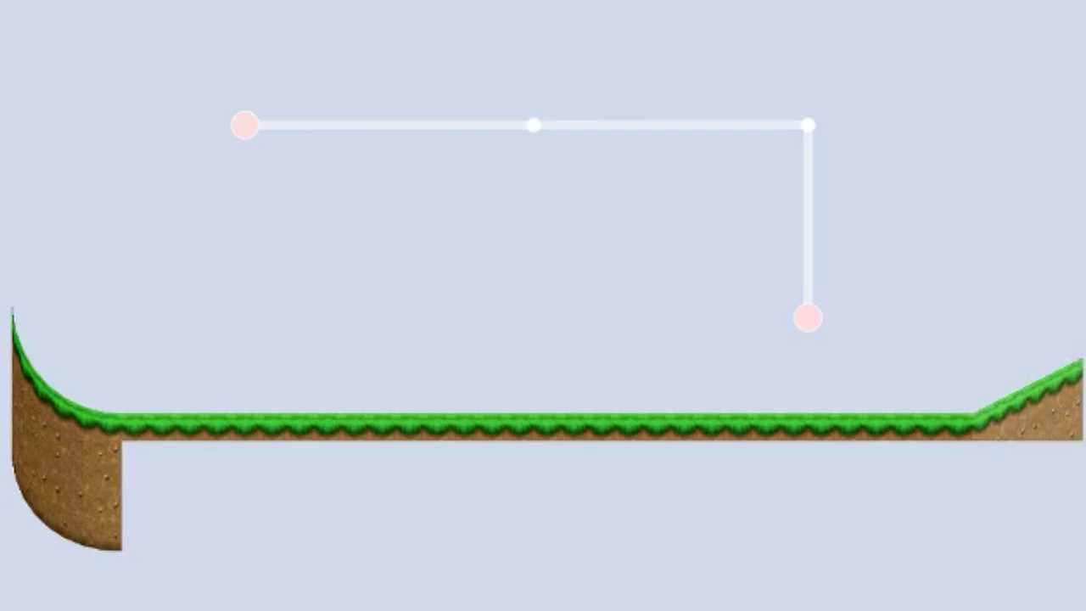
{"action": "mouse_move", "coordinate": [1075, 462]}
{"action": "left_mouse_down"}
{"action": "mouse_move", "coordinate": [981, 516]}
{"action": "mouse_move", "coordinate": [977, 534]}
{"action": "mouse_move", "coordinate": [986, 516]}
{"action": "left_mouse_up"}
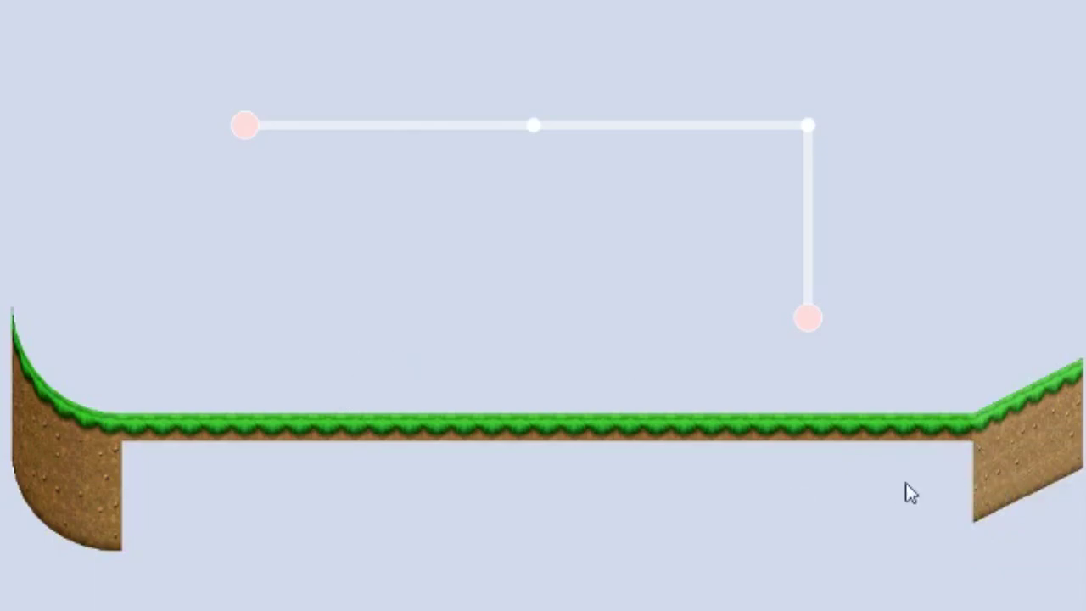
{"action": "left_click", "coordinate": [984, 480]}
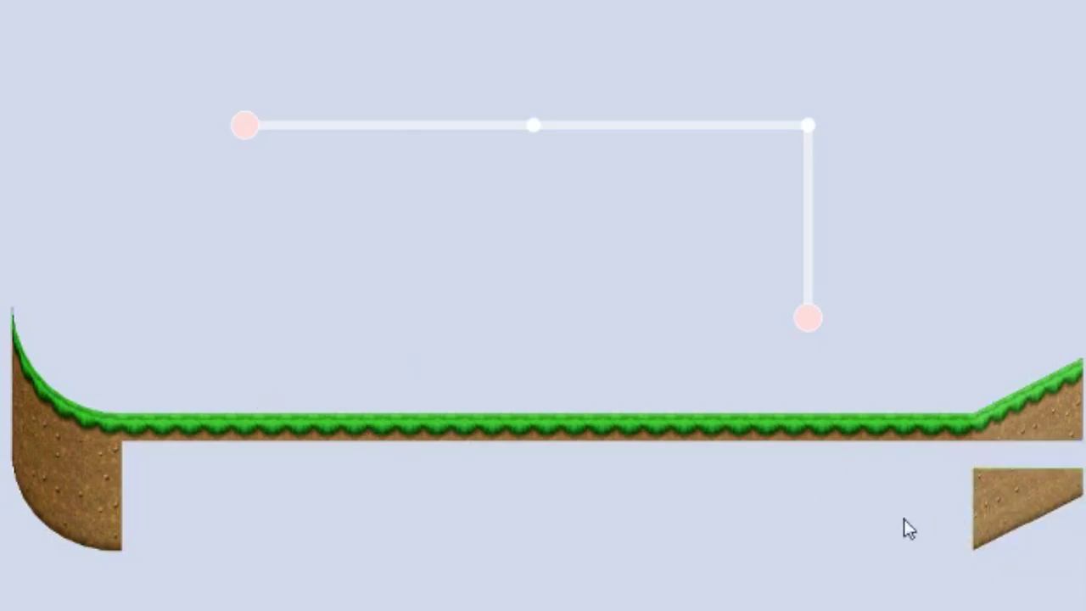
{"action": "left_click_drag", "start_coordinate": [969, 472], "coordinate": [1076, 469]}
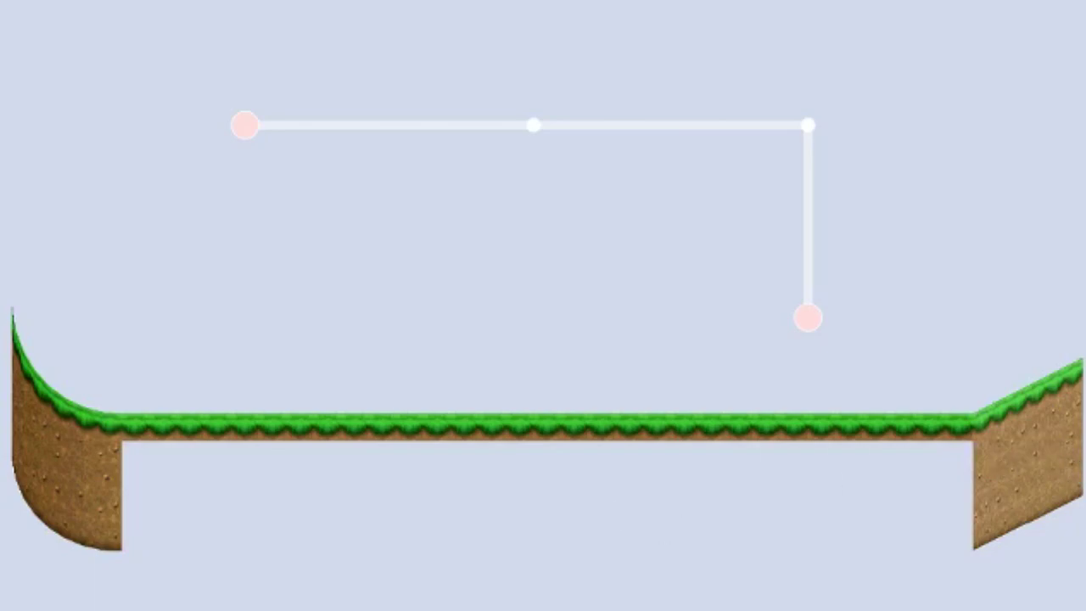
Fill the gap beneath the straight grass edge with wall dirt and close it with a bottom edge strip.
{"action": "mouse_move", "coordinate": [958, 461]}
{"action": "left_mouse_down"}
{"action": "mouse_move", "coordinate": [361, 501]}
{"action": "mouse_move", "coordinate": [123, 506]}
{"action": "left_mouse_up"}
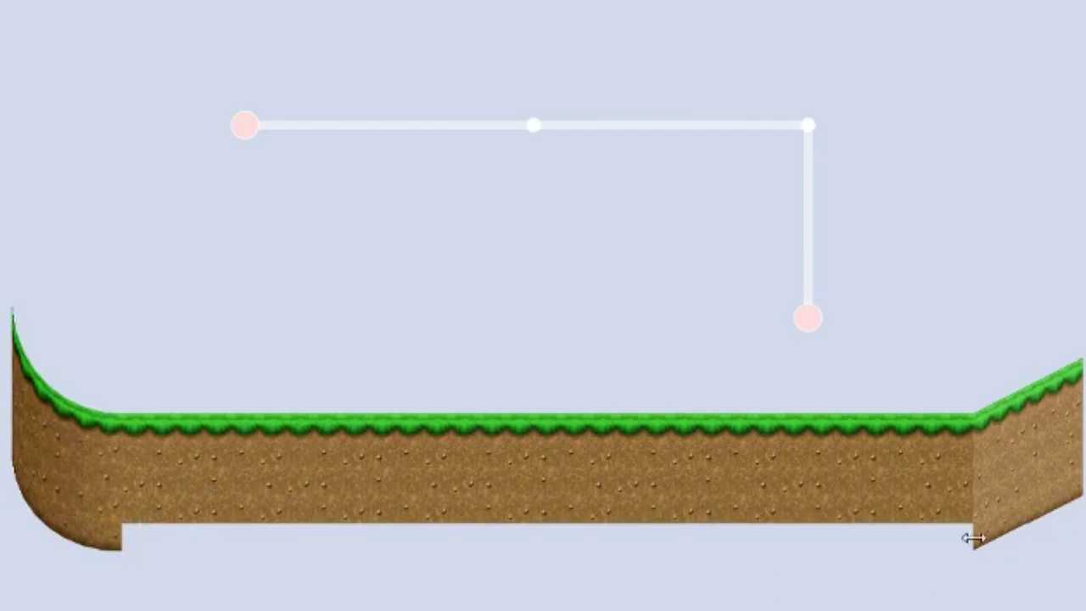
{"action": "mouse_move", "coordinate": [972, 543]}
{"action": "left_mouse_down"}
{"action": "mouse_move", "coordinate": [685, 509]}
{"action": "mouse_move", "coordinate": [495, 515]}
{"action": "mouse_move", "coordinate": [257, 556]}
{"action": "mouse_move", "coordinate": [135, 543]}
{"action": "left_mouse_up"}
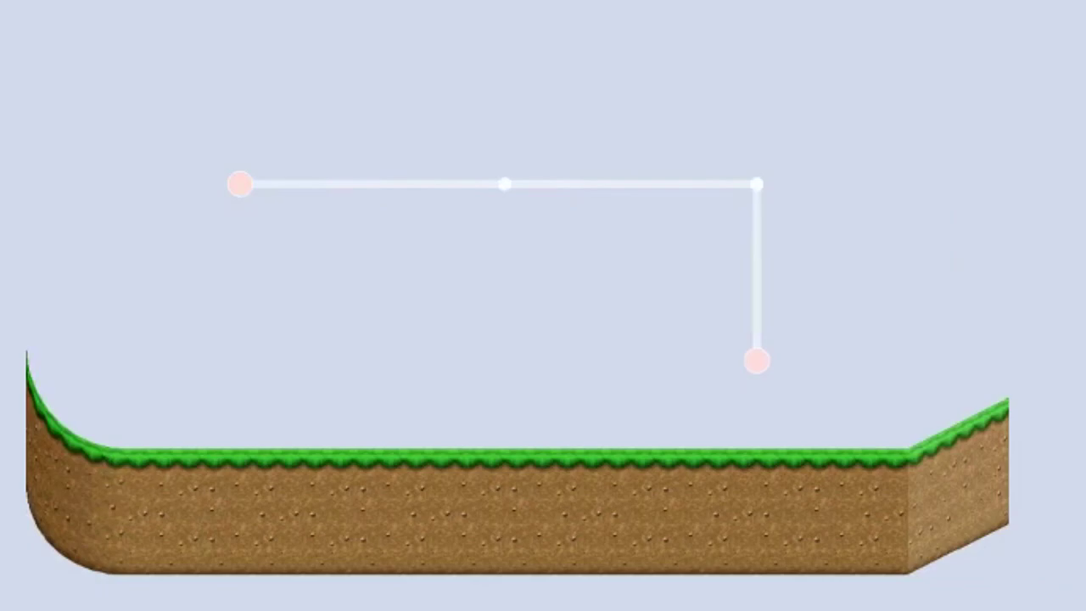
Finish the wall's right end with a Two Tile outer round corner, its rounded base and a dirt fill between them.
{"action": "mouse_move", "coordinate": [1023, 407]}
{"action": "left_mouse_down"}
{"action": "mouse_move", "coordinate": [1050, 381]}
{"action": "mouse_move", "coordinate": [1056, 348]}
{"action": "mouse_move", "coordinate": [1027, 378]}
{"action": "mouse_move", "coordinate": [1030, 414]}
{"action": "left_mouse_up"}
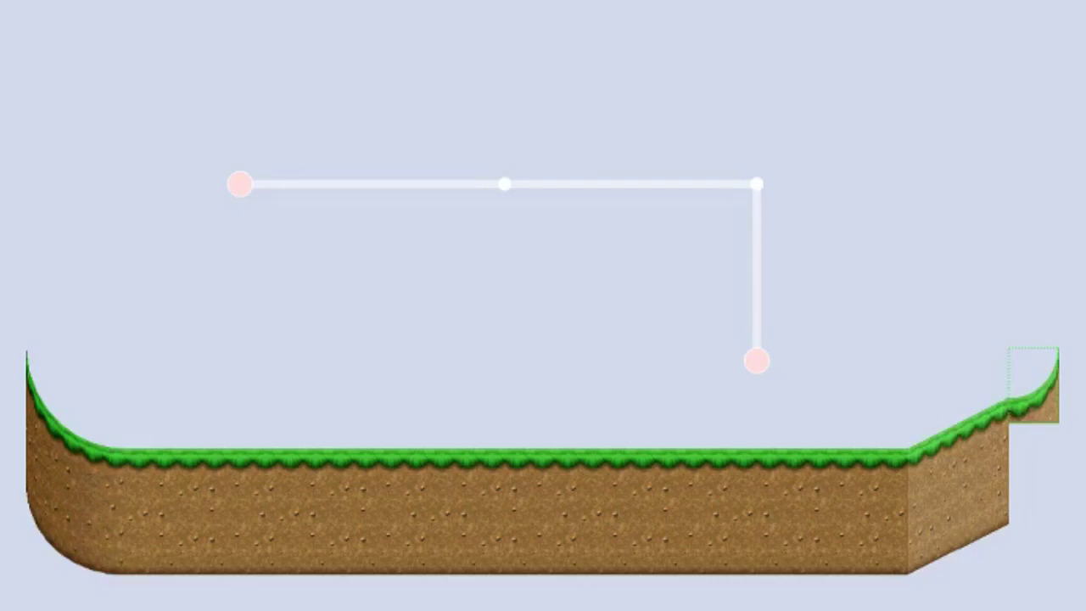
{"action": "left_click_drag", "start_coordinate": [1023, 518], "coordinate": [1048, 490]}
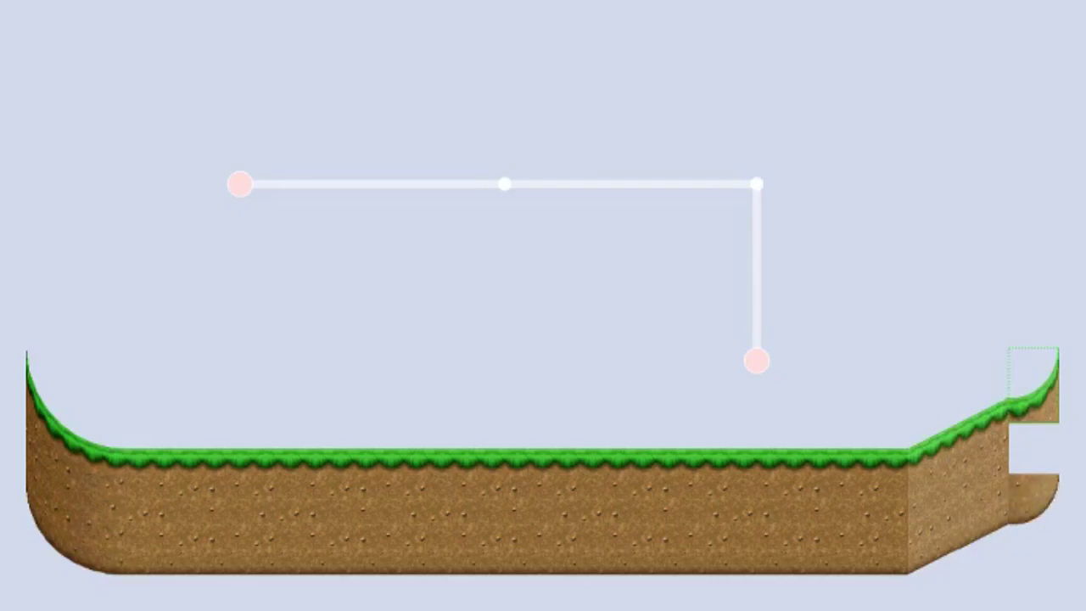
{"action": "left_click_drag", "start_coordinate": [1035, 450], "coordinate": [1044, 461]}
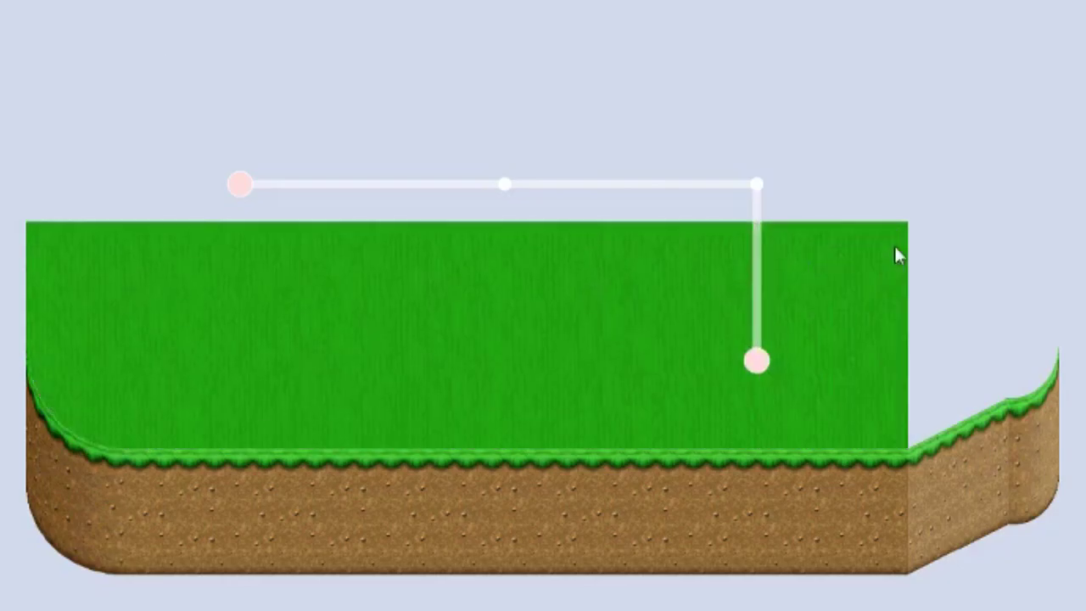
Extend the grass surface upward past the paths and add large rounded grass corners at its upper left and upper right.
{"action": "left_click_drag", "start_coordinate": [901, 227], "coordinate": [904, 107]}
{"action": "left_click_drag", "start_coordinate": [160, 85], "coordinate": [206, 44]}
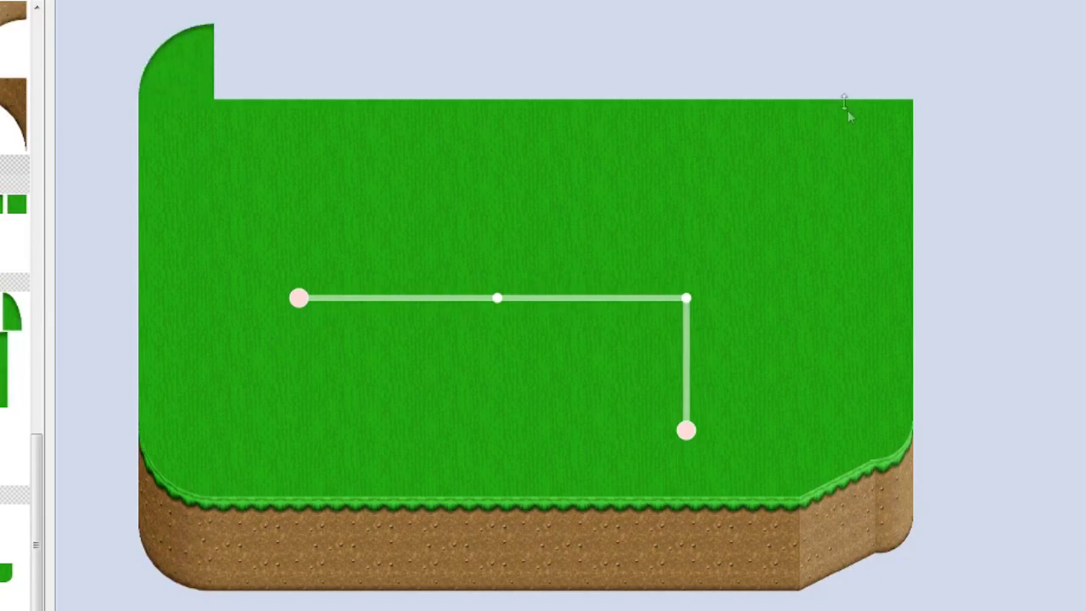
{"action": "left_click_drag", "start_coordinate": [899, 93], "coordinate": [848, 34]}
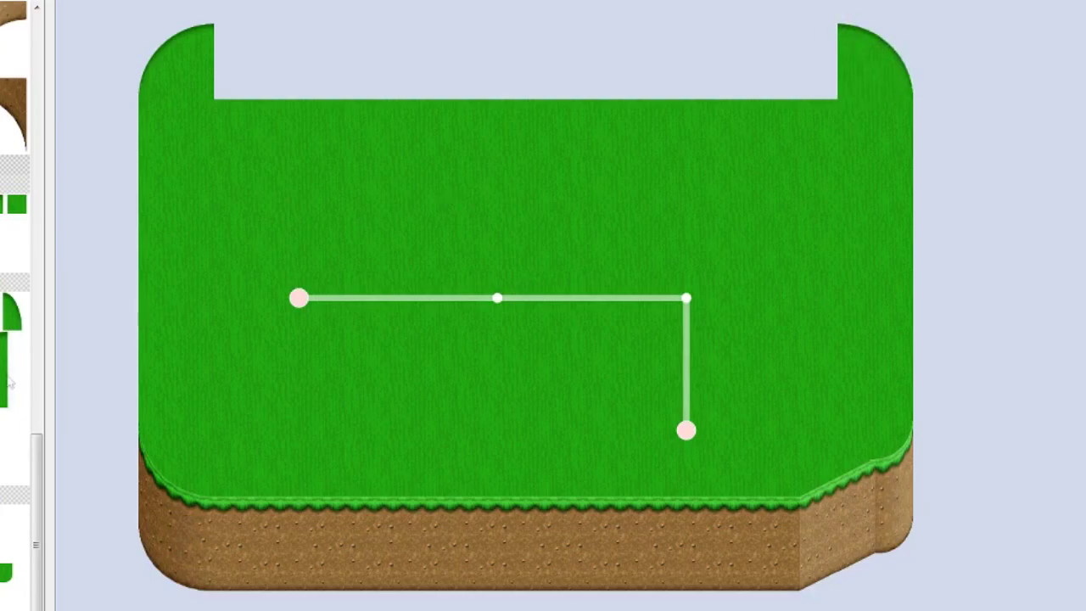
Fill the gap between the two upper rounded corners with regular grass and close it with a top grass edge strip.
{"action": "left_click_drag", "start_coordinate": [223, 90], "coordinate": [827, 50]}
{"action": "left_click_drag", "start_coordinate": [233, 41], "coordinate": [812, 41]}
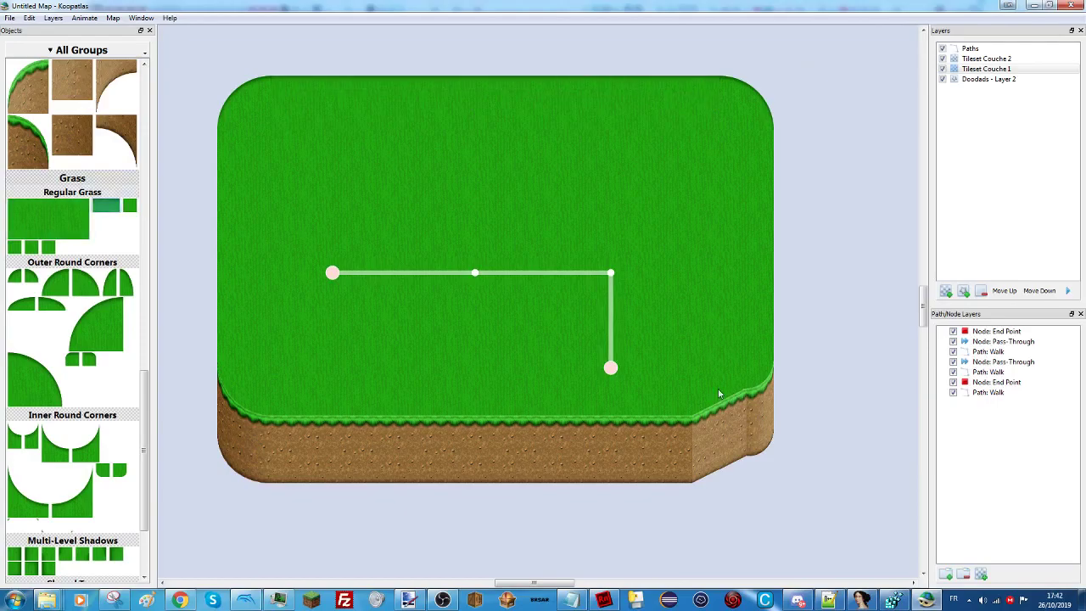
{"action": "left_click_drag", "start_coordinate": [606, 182], "coordinate": [523, 247]}
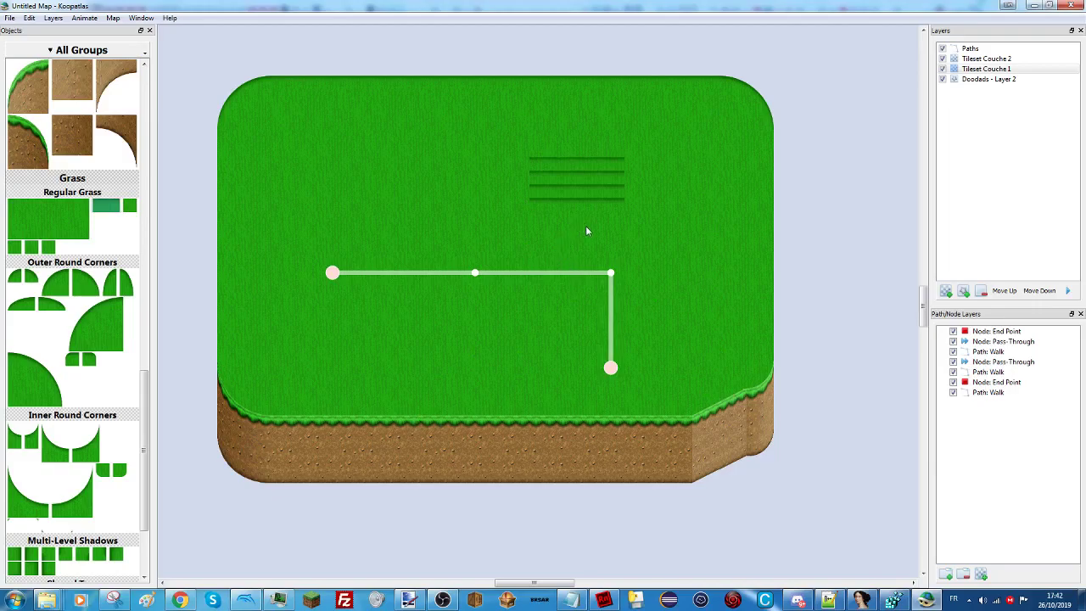
{"action": "key", "text": "ctrl+z"}
{"action": "left_click_drag", "start_coordinate": [507, 210], "coordinate": [524, 214]}
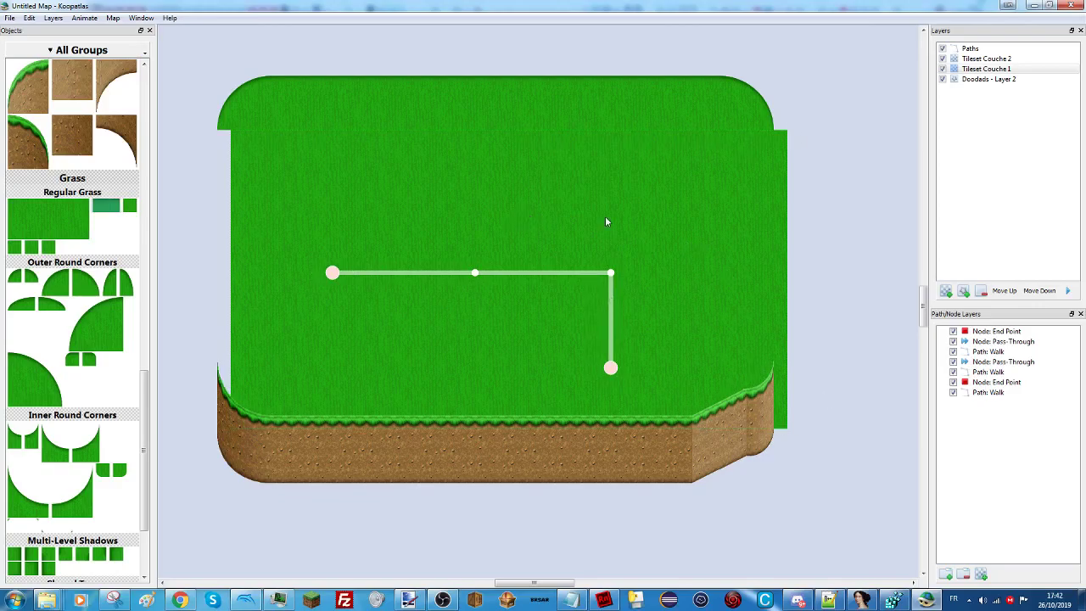
{"action": "key", "text": "ctrl+z"}
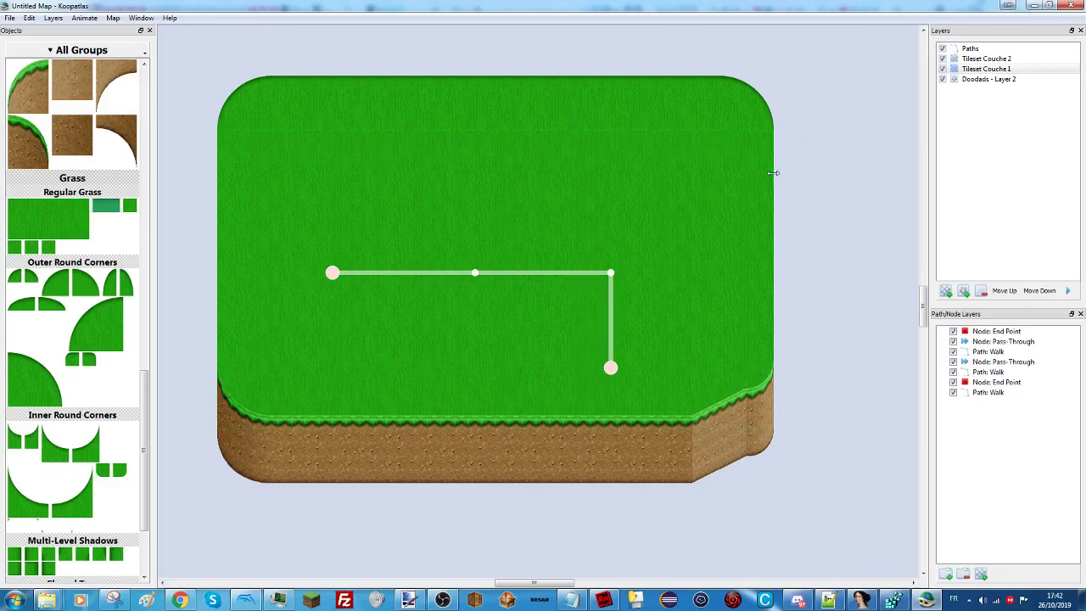
{"action": "mouse_move", "coordinate": [772, 173]}
{"action": "left_mouse_down"}
{"action": "mouse_move", "coordinate": [538, 175]}
{"action": "mouse_move", "coordinate": [761, 180]}
{"action": "left_mouse_up"}
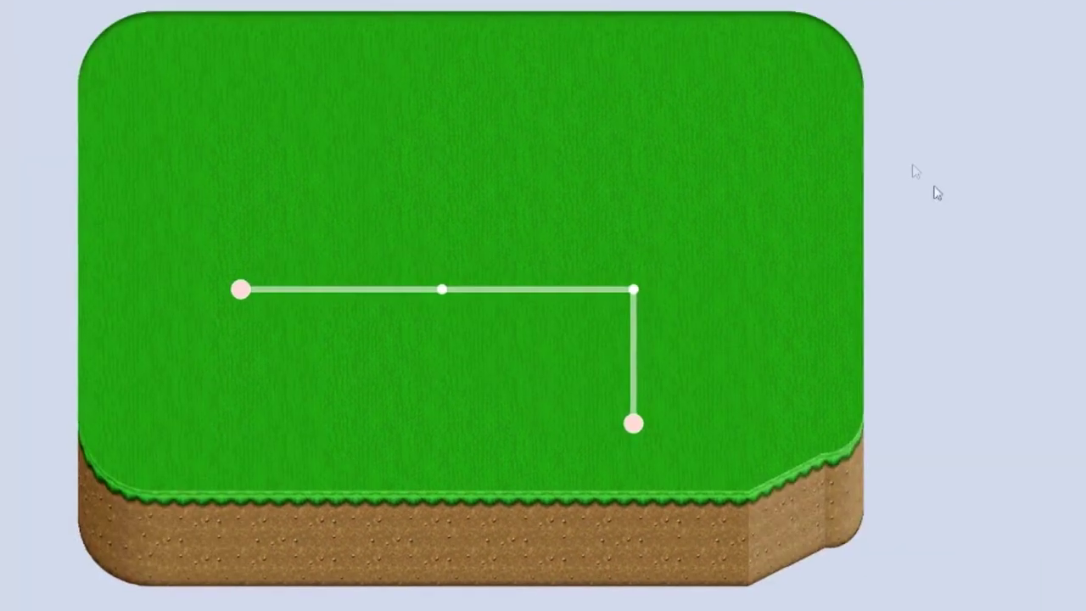
Select all path nodes together and move the whole path up and slightly right to the middle of the grass.
{"action": "left_click_drag", "start_coordinate": [696, 151], "coordinate": [325, 405]}
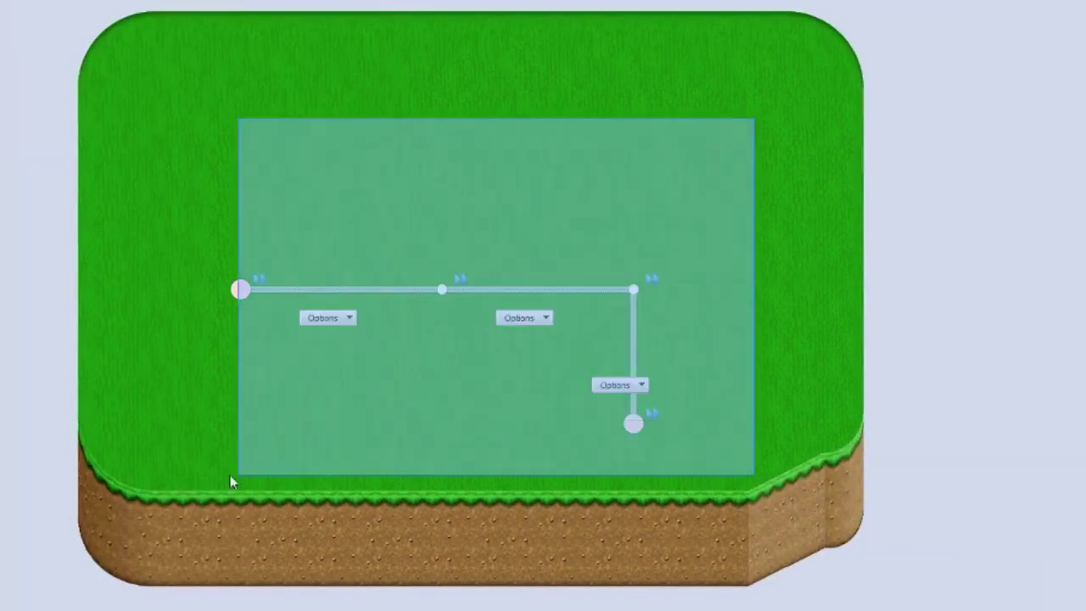
{"action": "left_click_drag", "start_coordinate": [231, 482], "coordinate": [224, 382]}
{"action": "left_click_drag", "start_coordinate": [241, 289], "coordinate": [264, 222]}
{"action": "left_click", "coordinate": [365, 265]}
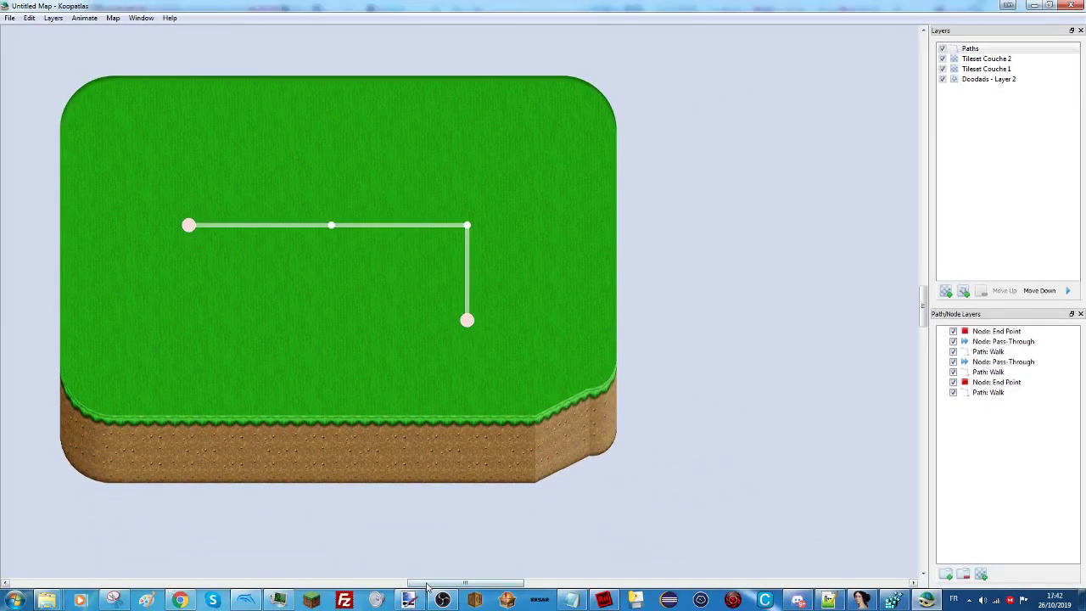
Rename the doodads layer as Doodads Couche 1.
{"action": "left_click_drag", "start_coordinate": [427, 584], "coordinate": [403, 584]}
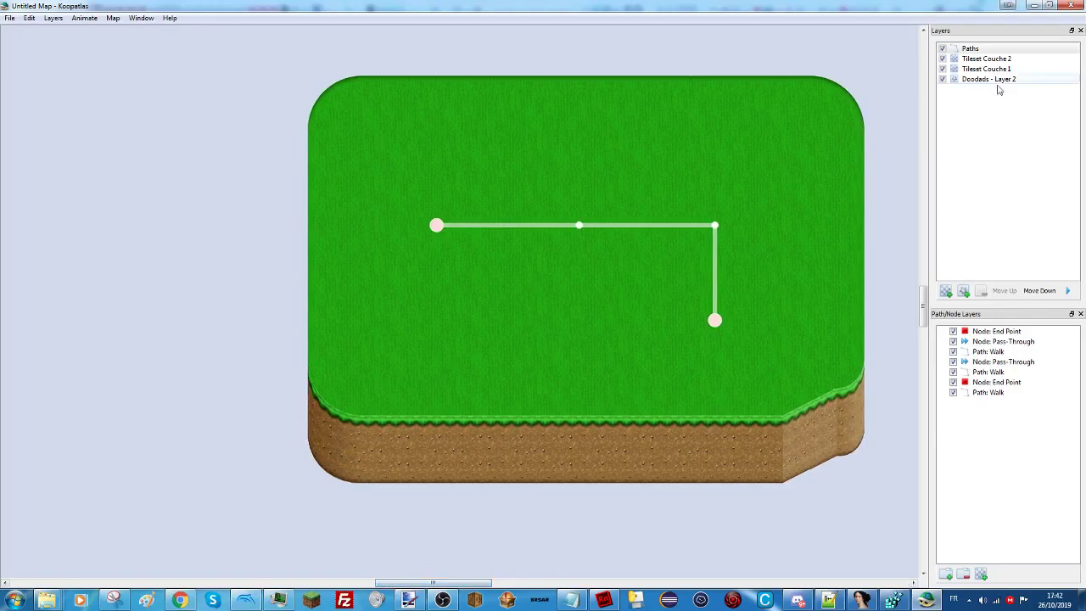
{"action": "left_click", "coordinate": [998, 79]}
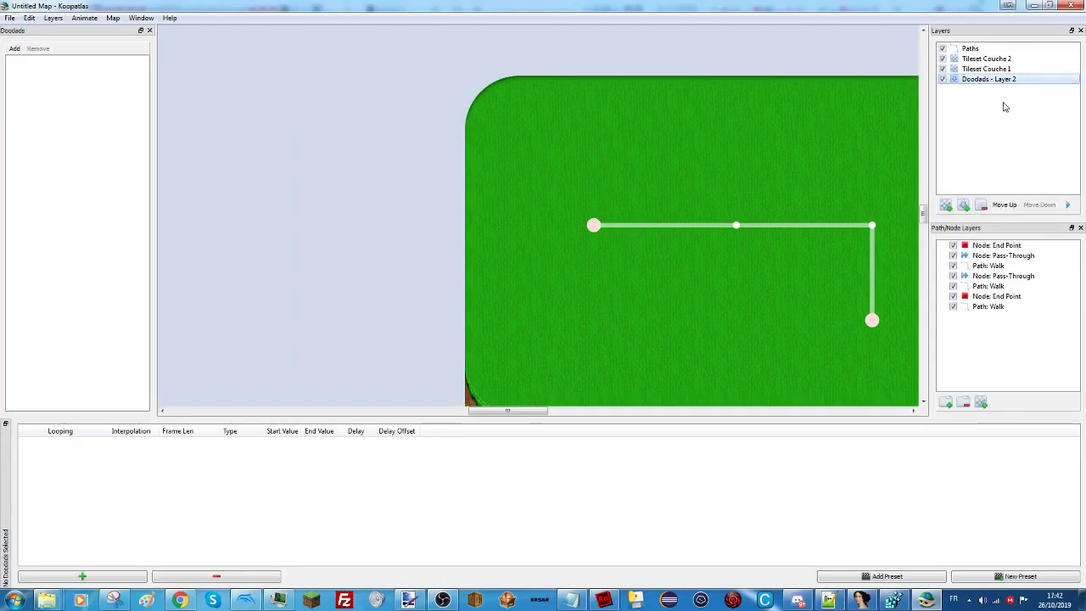
{"action": "double_click", "coordinate": [990, 79]}
{"action": "type", "text": "Doodads Co"}
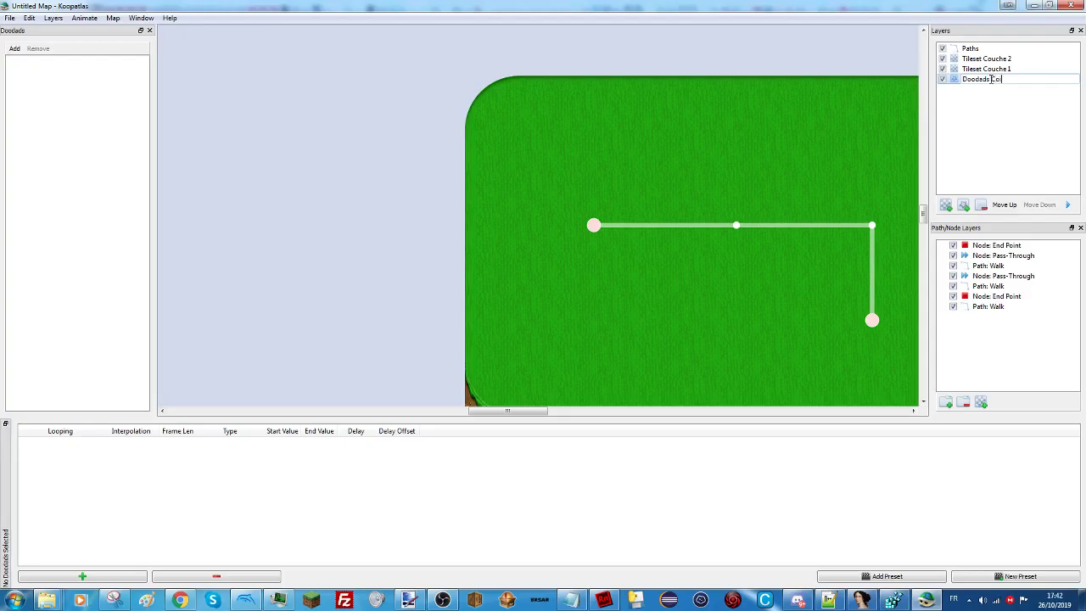
{"action": "type", "text": "uche 1"}
{"action": "key", "text": "Return"}
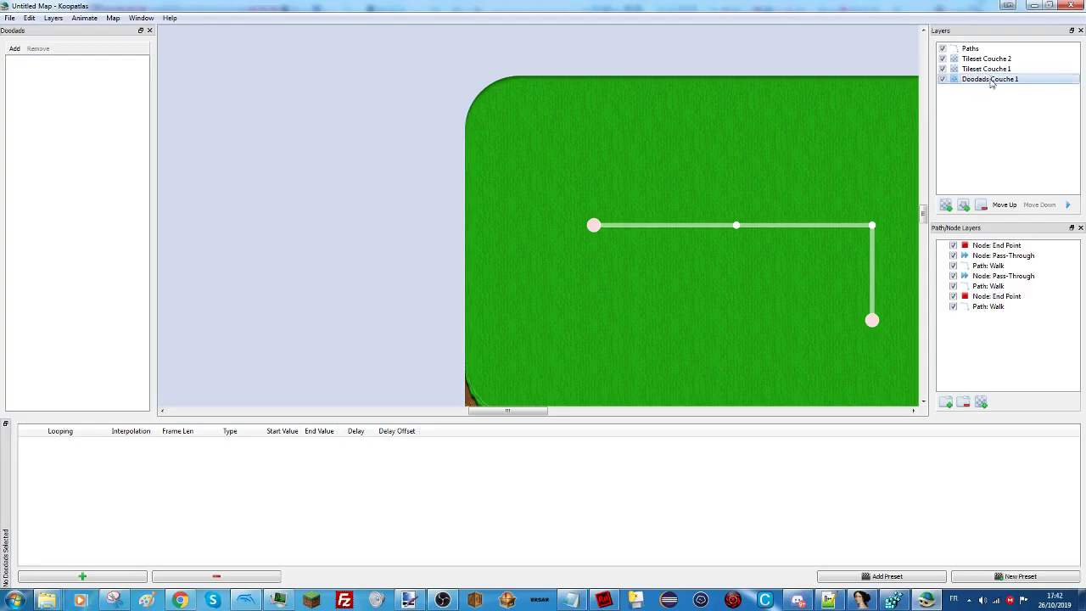
Import ChallengeHouse.png from the All doodads folder's YoshiIsland.kpmap subfolder and place the doodad in the empty area left of the island.
{"action": "scroll", "coordinate": [386, 397], "scroll_direction": "down", "scroll_amount": 1}
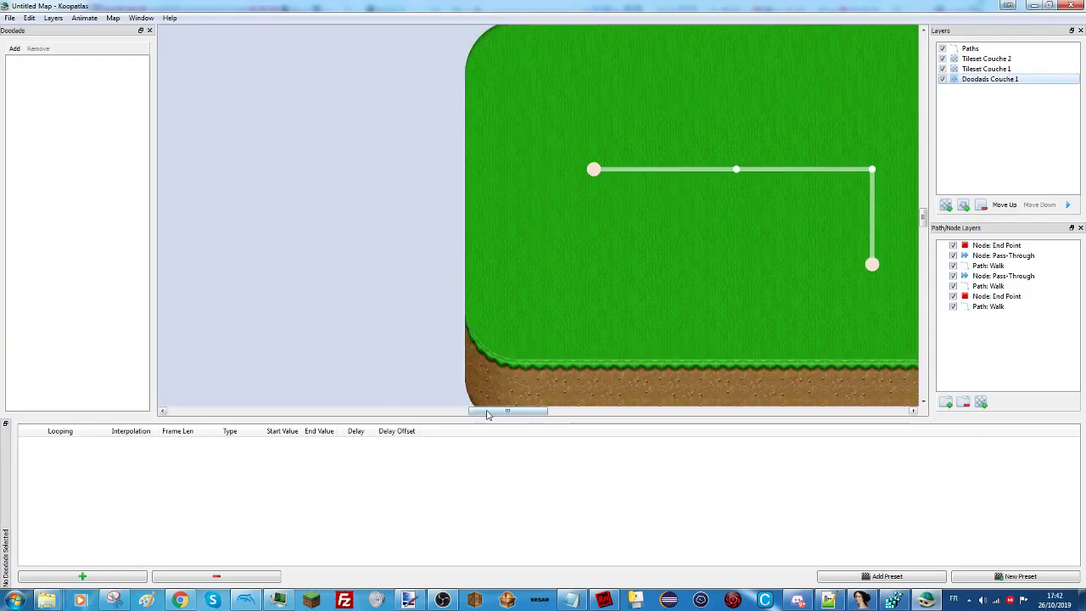
{"action": "scroll", "coordinate": [483, 412], "scroll_direction": "right", "scroll_amount": 1}
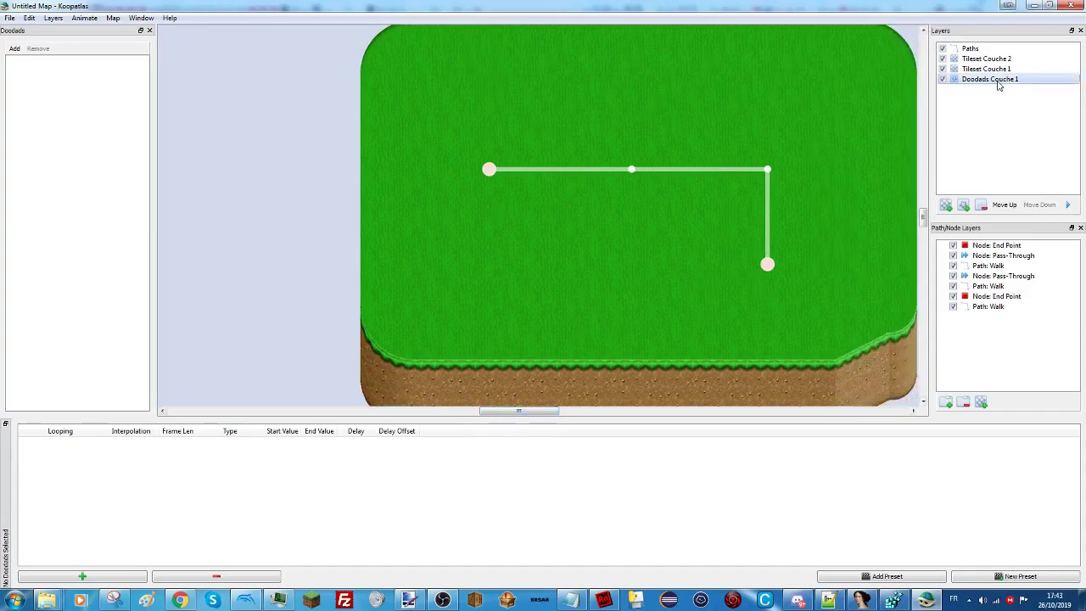
{"action": "left_click", "coordinate": [15, 50]}
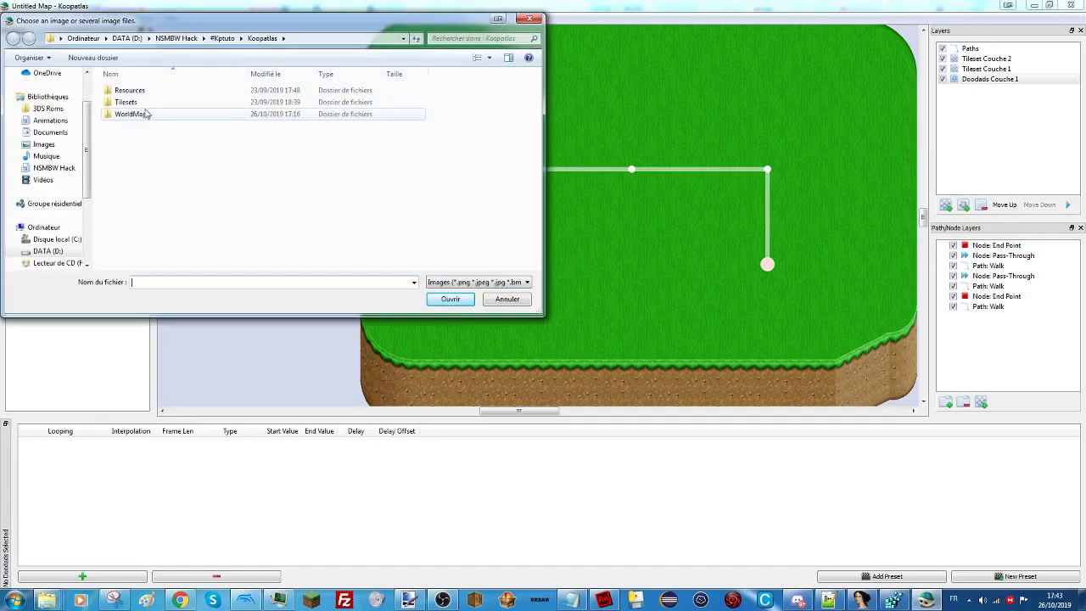
{"action": "left_click", "coordinate": [176, 37]}
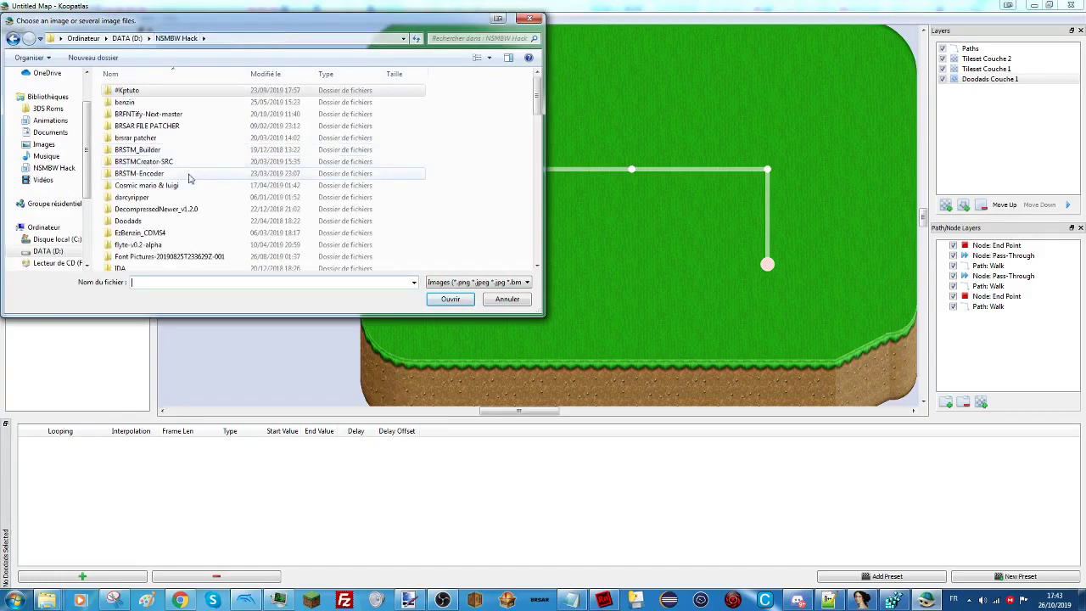
{"action": "scroll", "coordinate": [190, 178], "scroll_direction": "down", "scroll_amount": 5}
{"action": "left_click", "coordinate": [138, 100]}
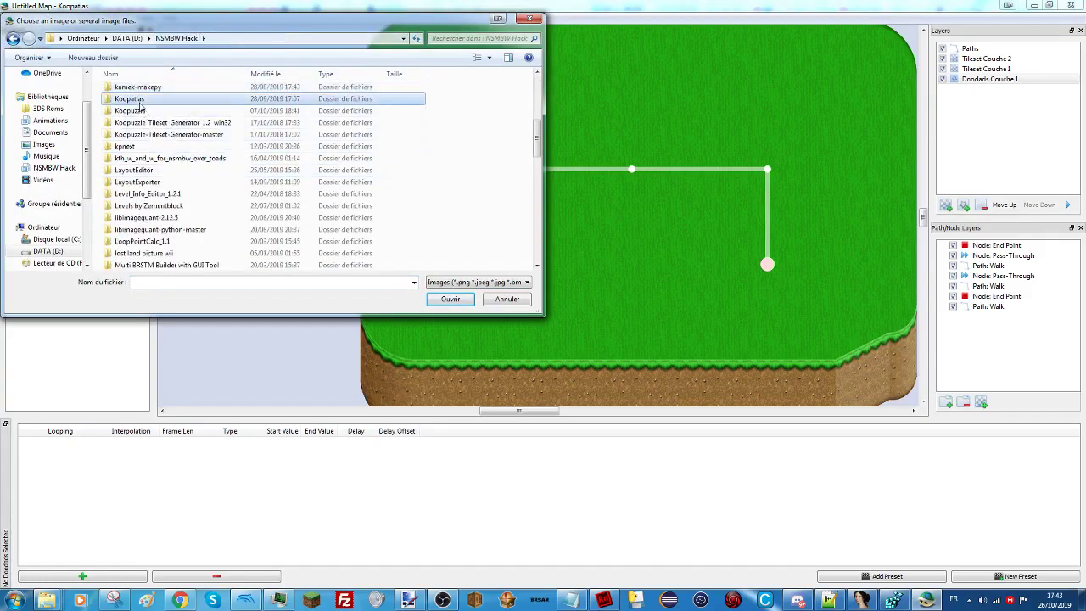
{"action": "double_click", "coordinate": [140, 101]}
{"action": "double_click", "coordinate": [140, 89]}
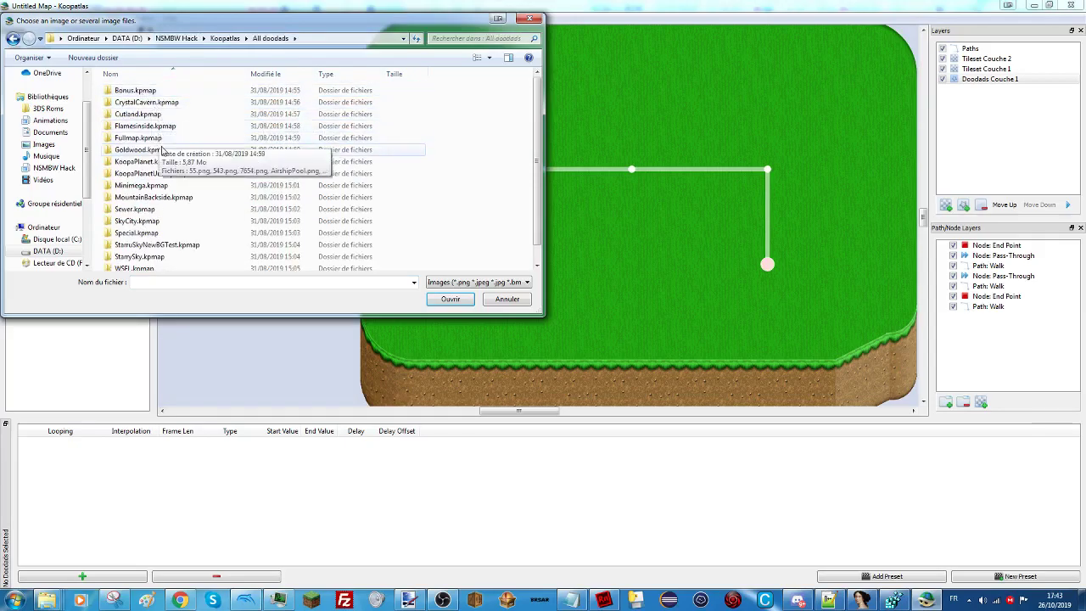
{"action": "scroll", "coordinate": [163, 195], "scroll_direction": "down", "scroll_amount": 1}
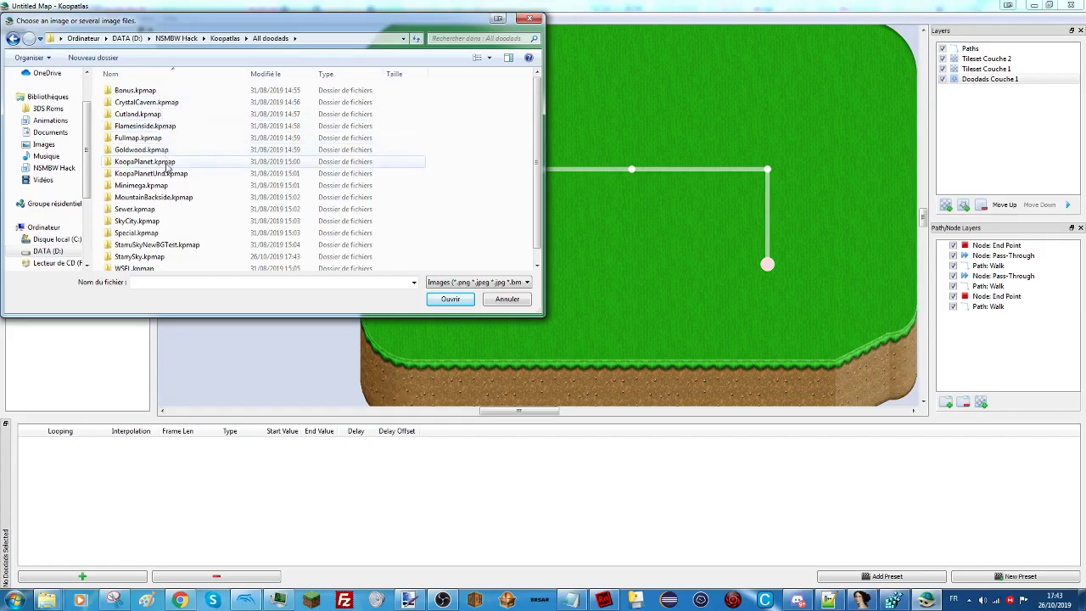
{"action": "scroll", "coordinate": [168, 174], "scroll_direction": "down", "scroll_amount": 1}
{"action": "double_click", "coordinate": [142, 264]}
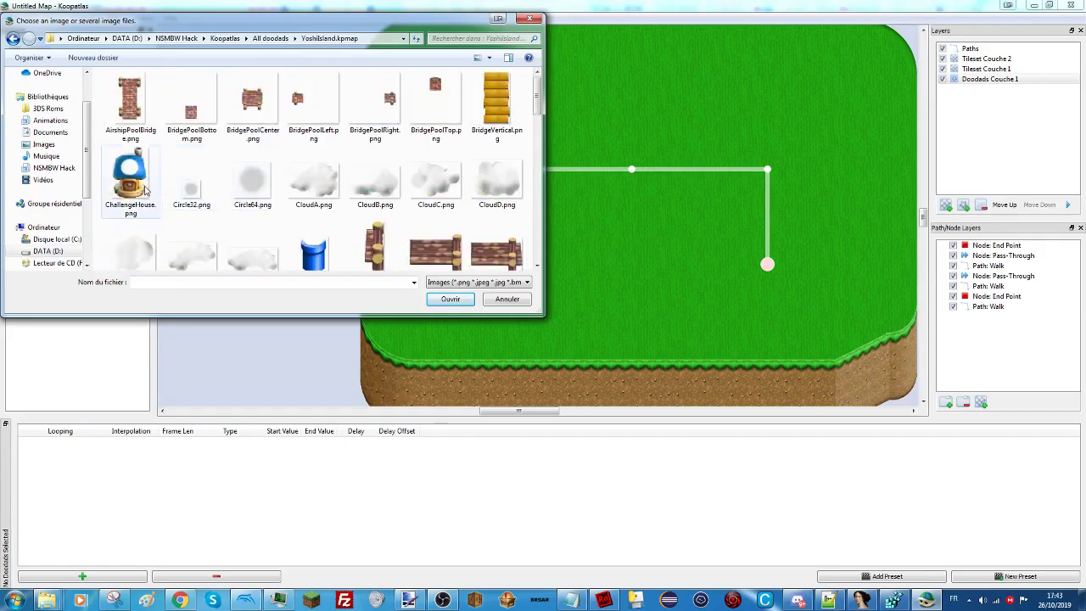
{"action": "double_click", "coordinate": [130, 178]}
{"action": "left_click", "coordinate": [66, 96]}
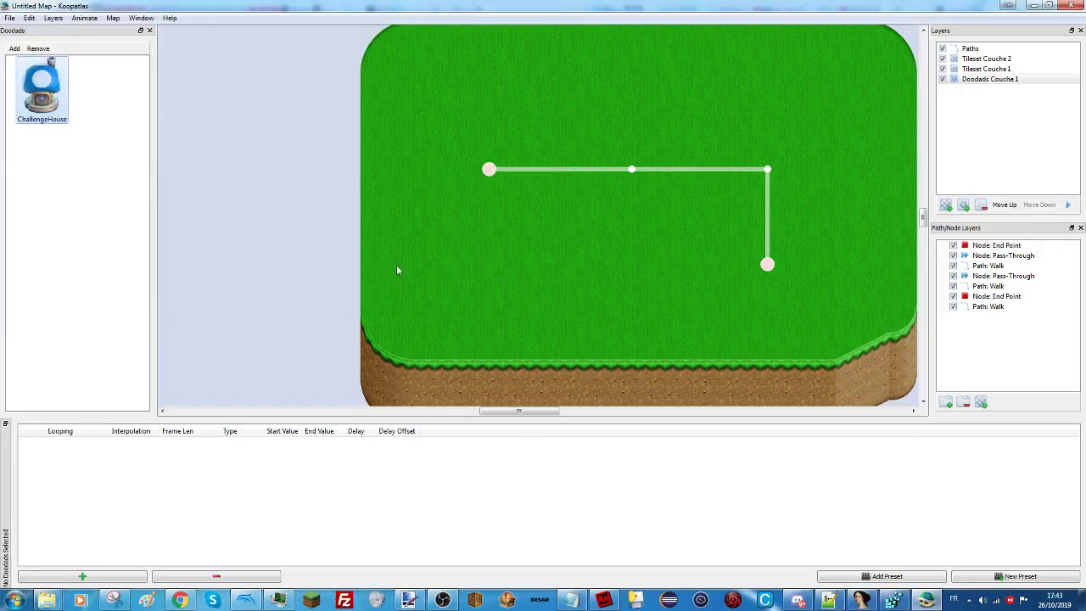
{"action": "left_click", "coordinate": [248, 146]}
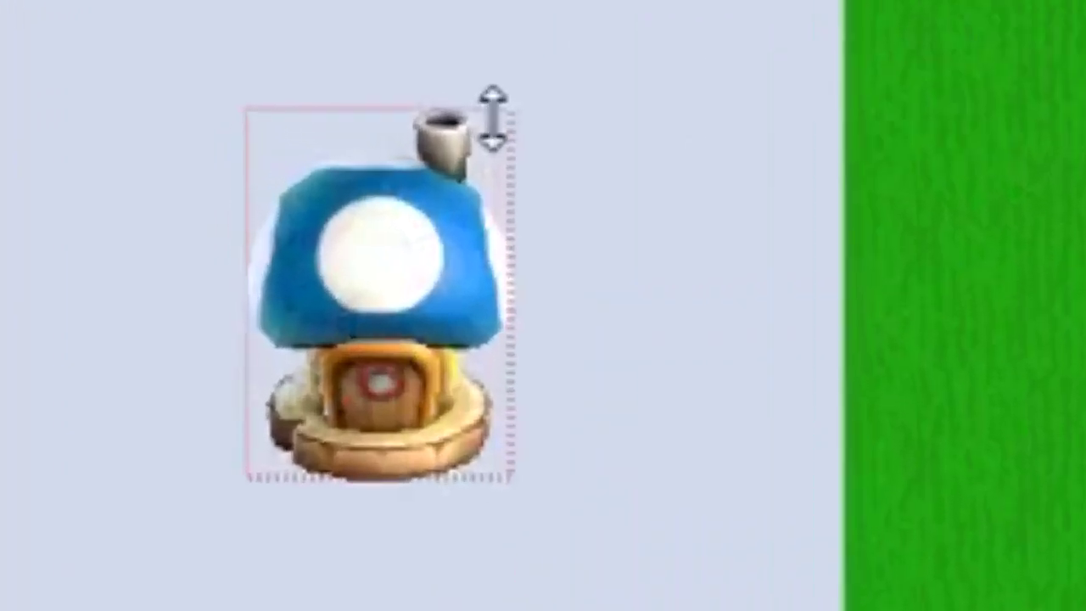
Try enlarging, rotating and deleting the house doodad, undoing the changes.
{"action": "left_click_drag", "start_coordinate": [320, 145], "coordinate": [300, 163]}
{"action": "left_click_drag", "start_coordinate": [434, 175], "coordinate": [519, 89]}
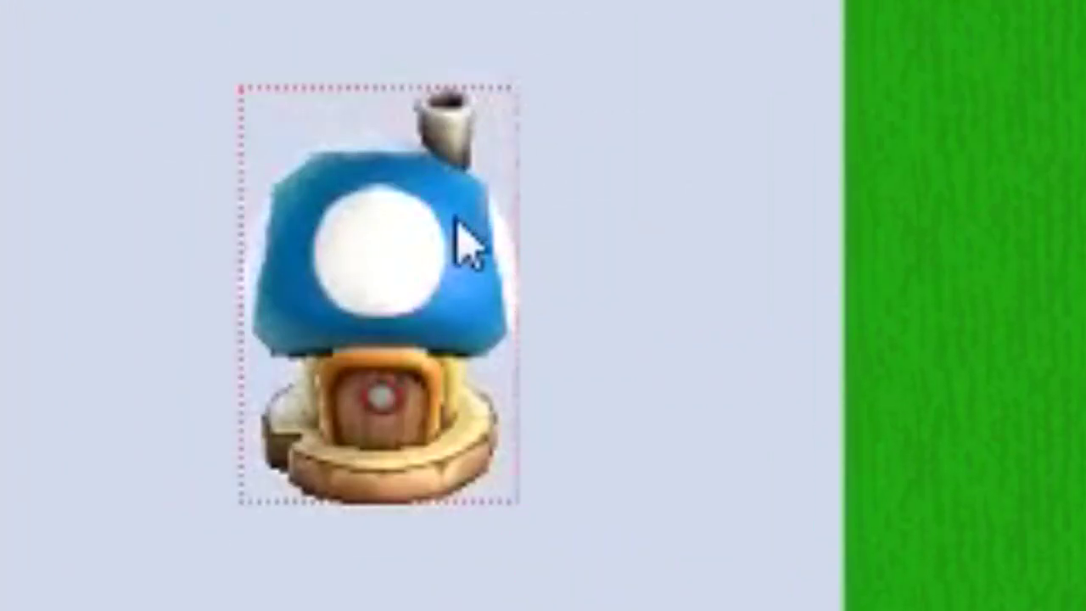
{"action": "key", "text": "ctrl+z"}
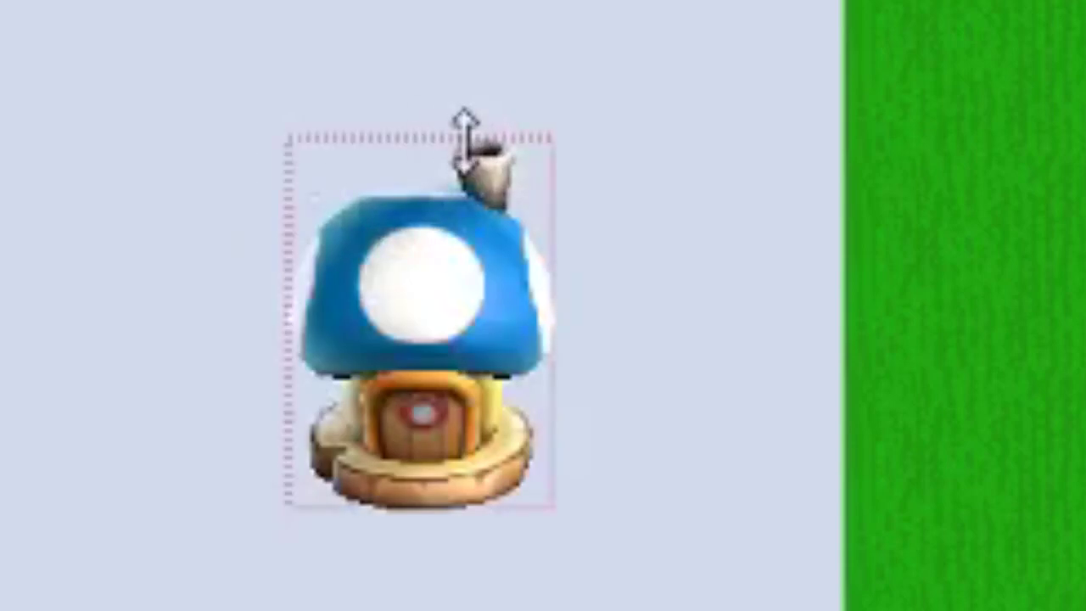
{"action": "left_click_drag", "start_coordinate": [461, 127], "coordinate": [478, 153]}
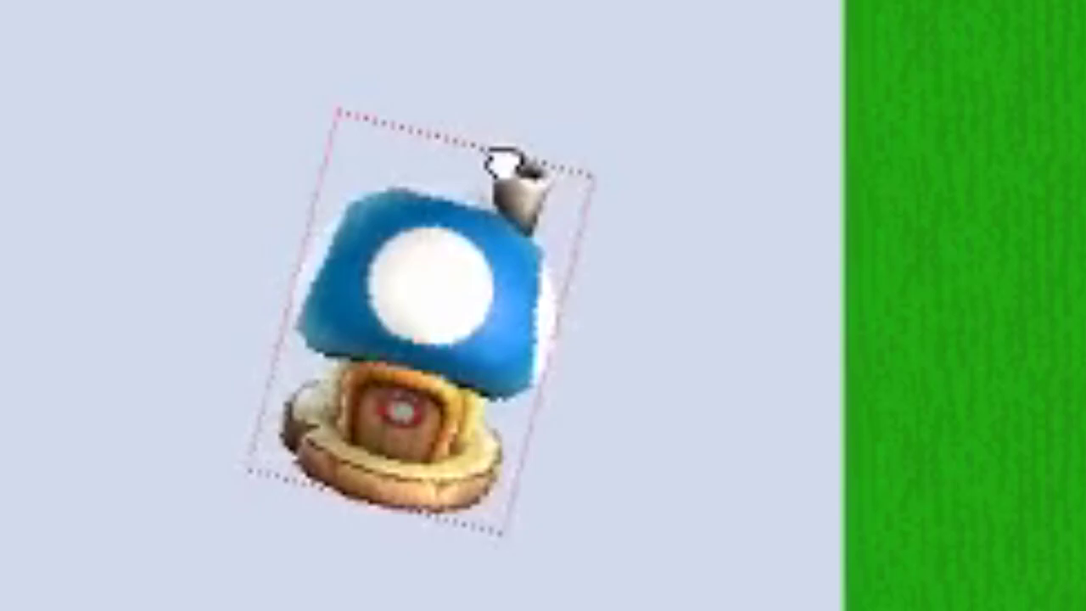
{"action": "key", "text": "Delete"}
{"action": "key", "text": "ctrl+z"}
{"action": "key", "text": "ctrl+z"}
Place the house doodad beside the island and move it onto the upper-left part of the grass.
{"action": "left_click", "coordinate": [538, 235]}
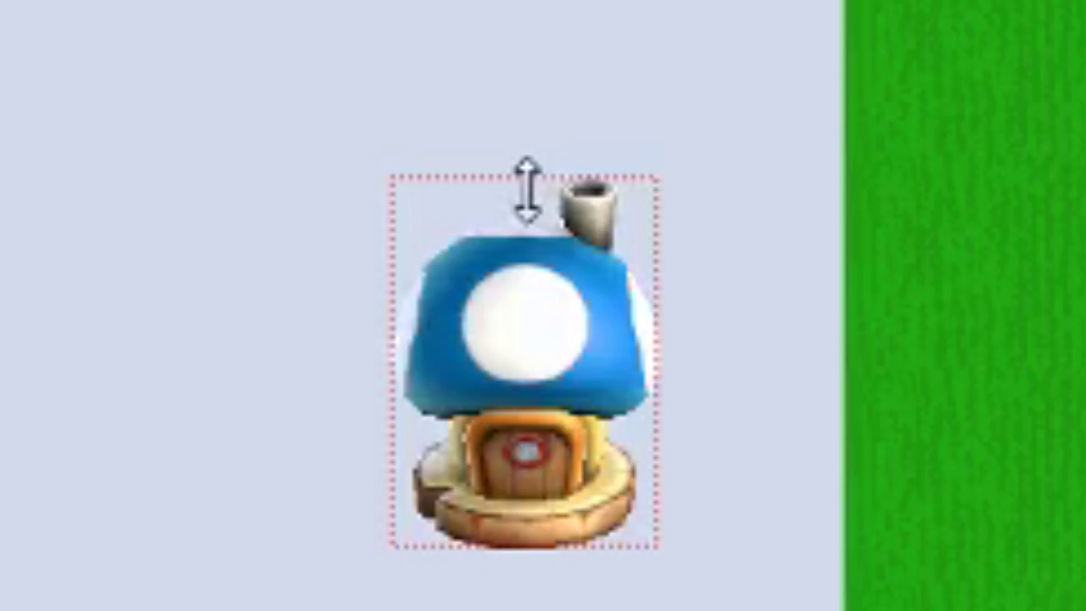
{"action": "left_click_drag", "start_coordinate": [526, 184], "coordinate": [387, 480]}
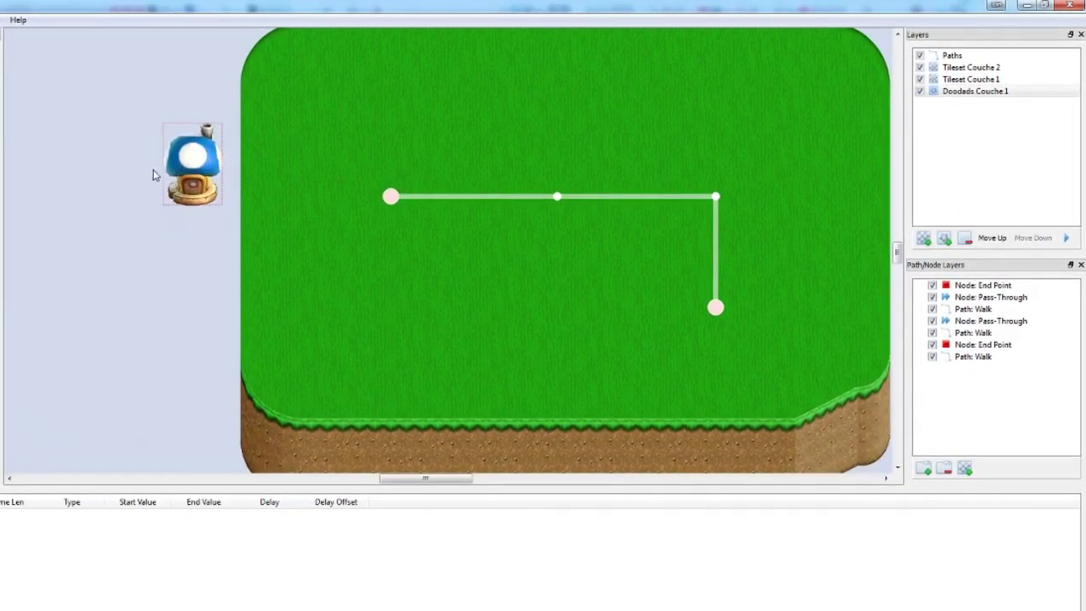
{"action": "left_click_drag", "start_coordinate": [154, 175], "coordinate": [269, 163]}
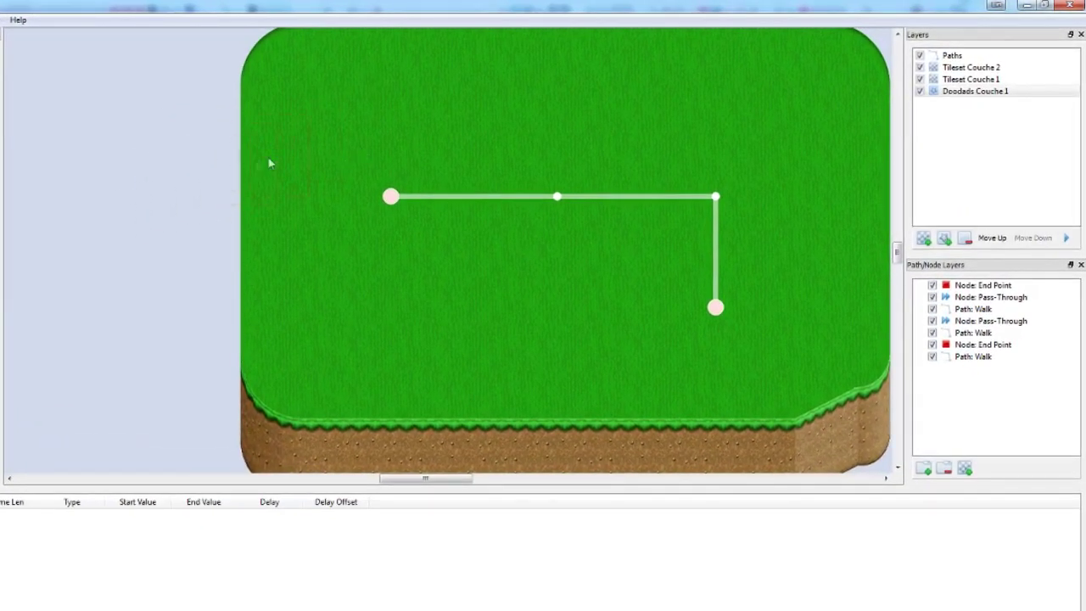
Raise the Doodads Couche 1 layer above both tileset layers, directly below Paths.
{"action": "left_click", "coordinate": [972, 92]}
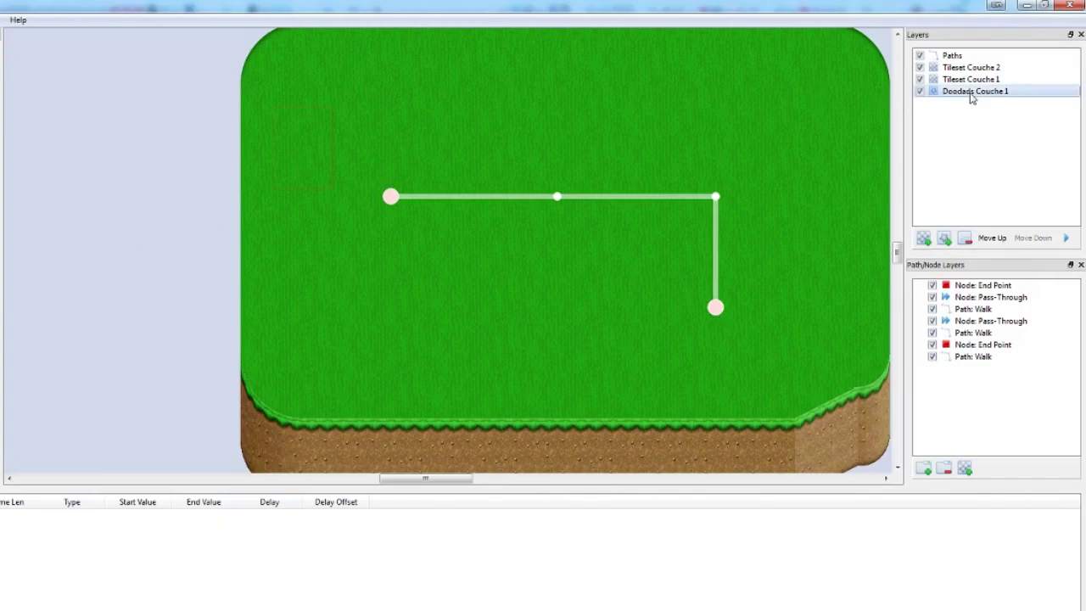
{"action": "left_click", "coordinate": [992, 238]}
{"action": "left_click", "coordinate": [992, 237]}
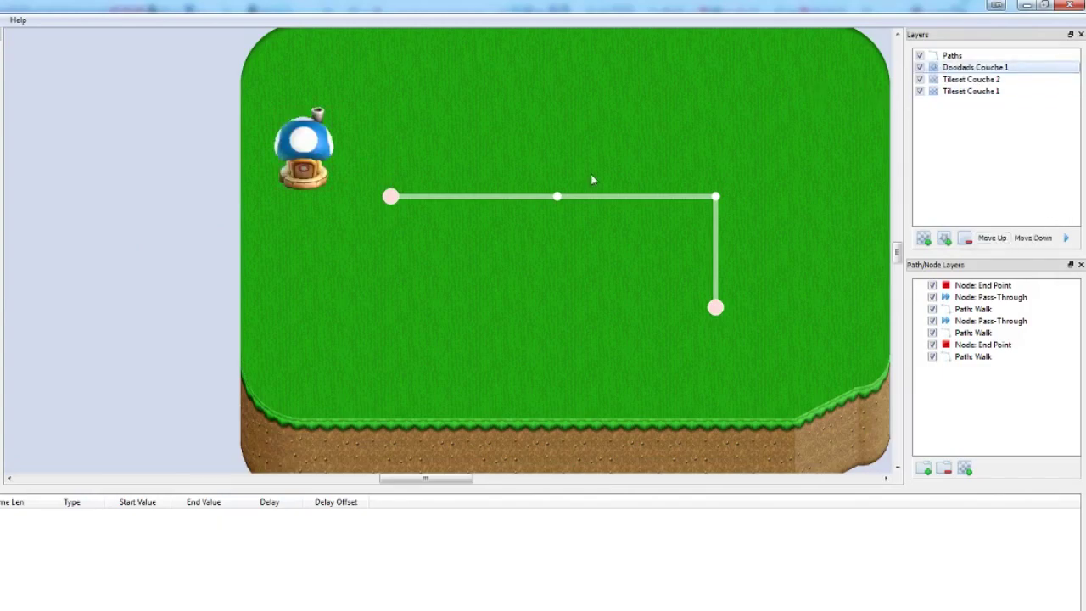
Move the house just above the first path segment, and place a trial second house over the path and delete it.
{"action": "left_click_drag", "start_coordinate": [310, 144], "coordinate": [429, 113]}
{"action": "scroll", "coordinate": [431, 274], "scroll_direction": "up", "scroll_amount": 2}
{"action": "left_click_drag", "start_coordinate": [422, 204], "coordinate": [464, 199]}
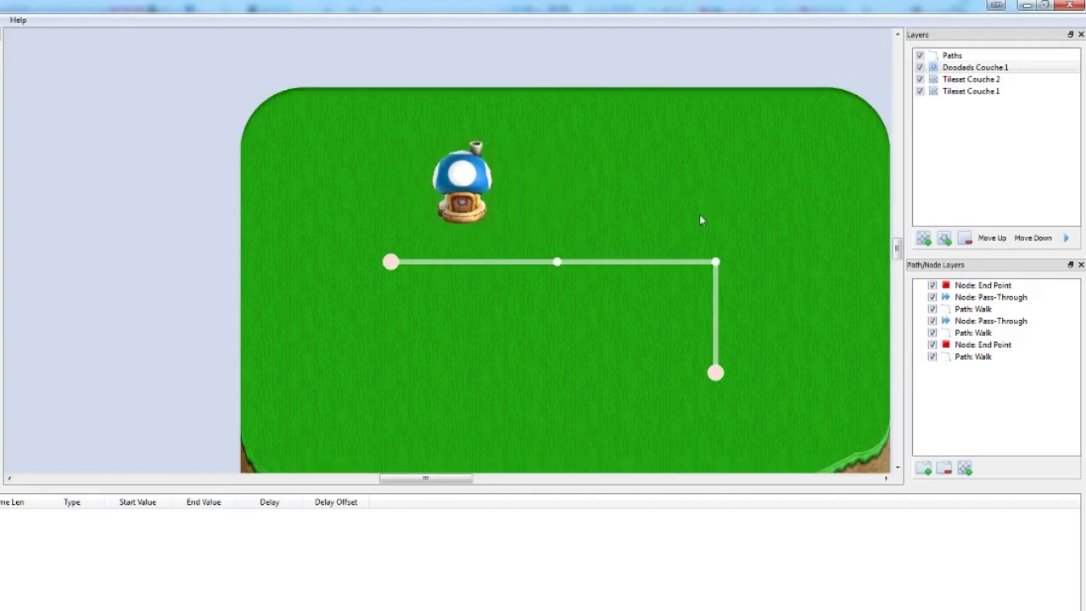
{"action": "left_click_drag", "start_coordinate": [501, 321], "coordinate": [527, 275]}
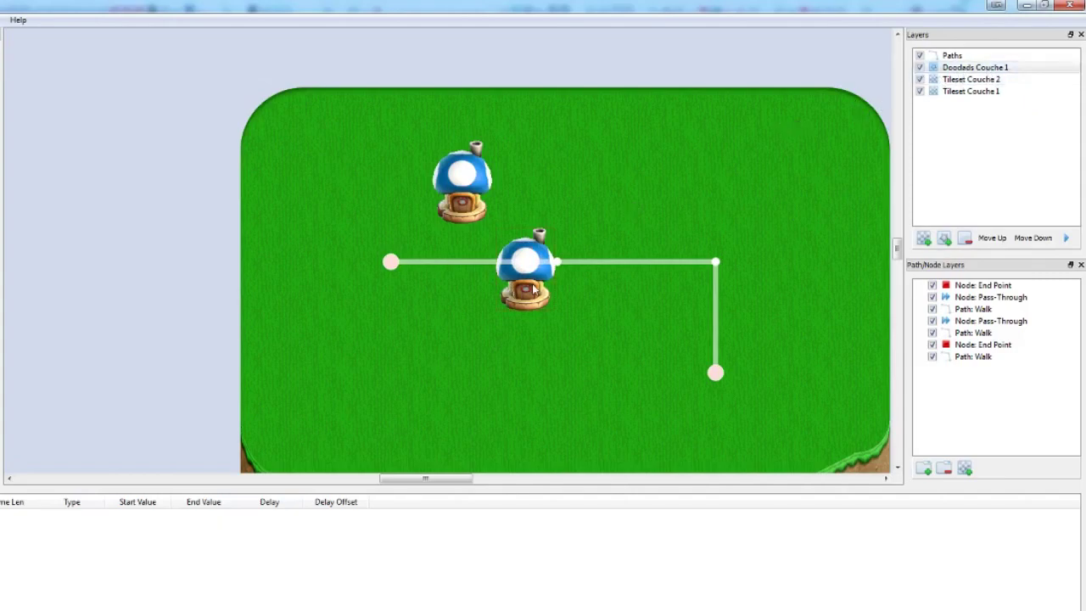
{"action": "key", "text": "Delete"}
Add another doodads layer and name it Doodads Couche 2.
{"action": "left_click", "coordinate": [943, 237]}
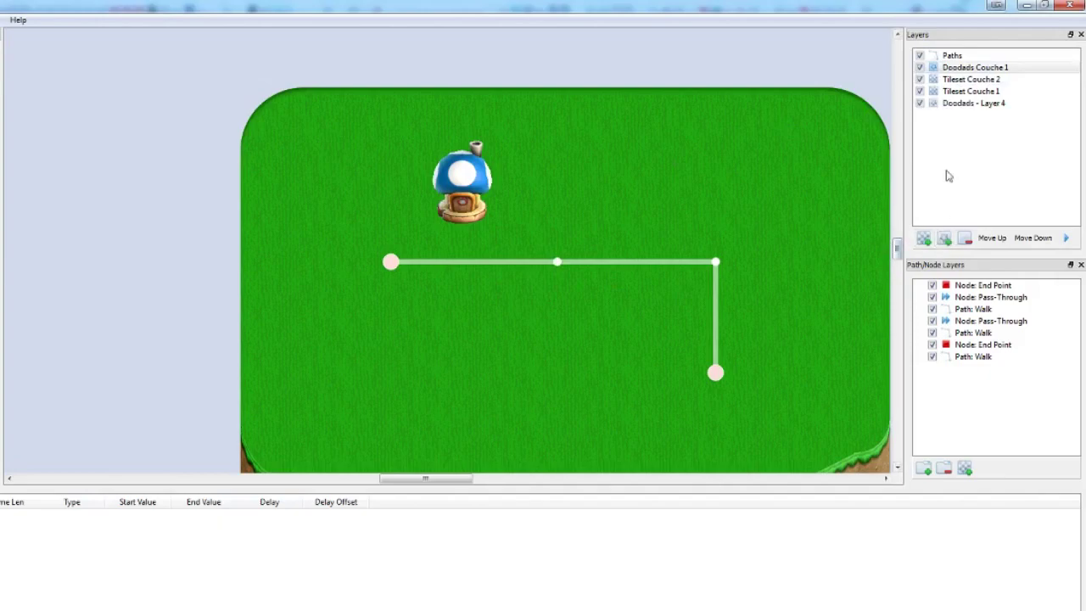
{"action": "left_click", "coordinate": [956, 103]}
{"action": "left_click", "coordinate": [956, 104]}
{"action": "type", "text": "D"}
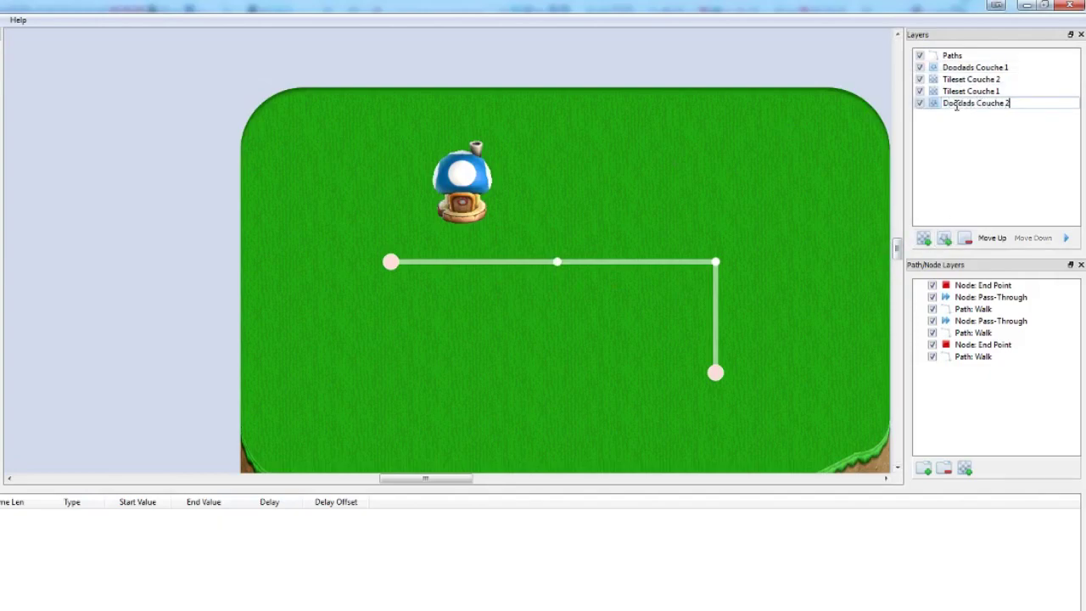
{"action": "key", "text": "Return"}
Raise the Doodads Couche 2 layer to the top of the layer order, above Paths.
{"action": "left_click", "coordinate": [991, 238]}
{"action": "left_click", "coordinate": [991, 238]}
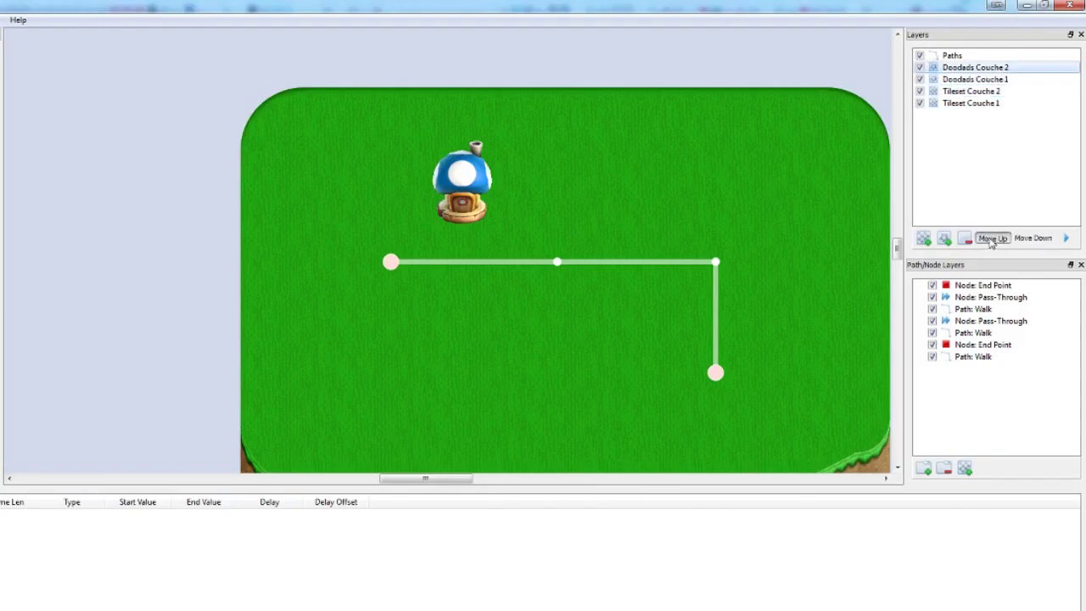
{"action": "left_click", "coordinate": [991, 239]}
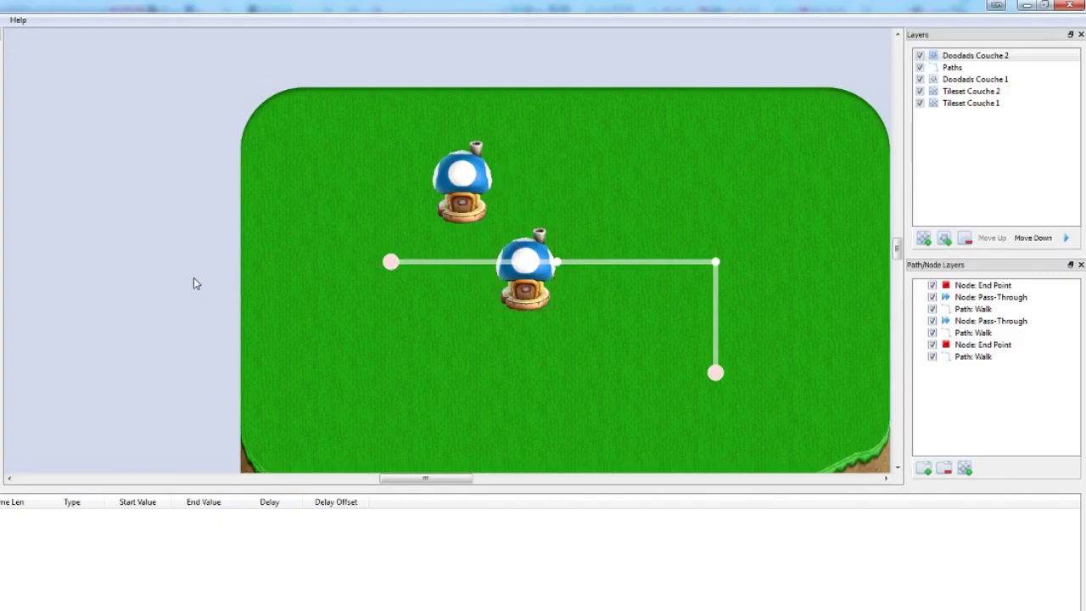
Switch between Doodads Couche 1 and Doodads Couche 2, leaving Doodads Couche 1 as the active layer.
{"action": "left_click", "coordinate": [954, 80]}
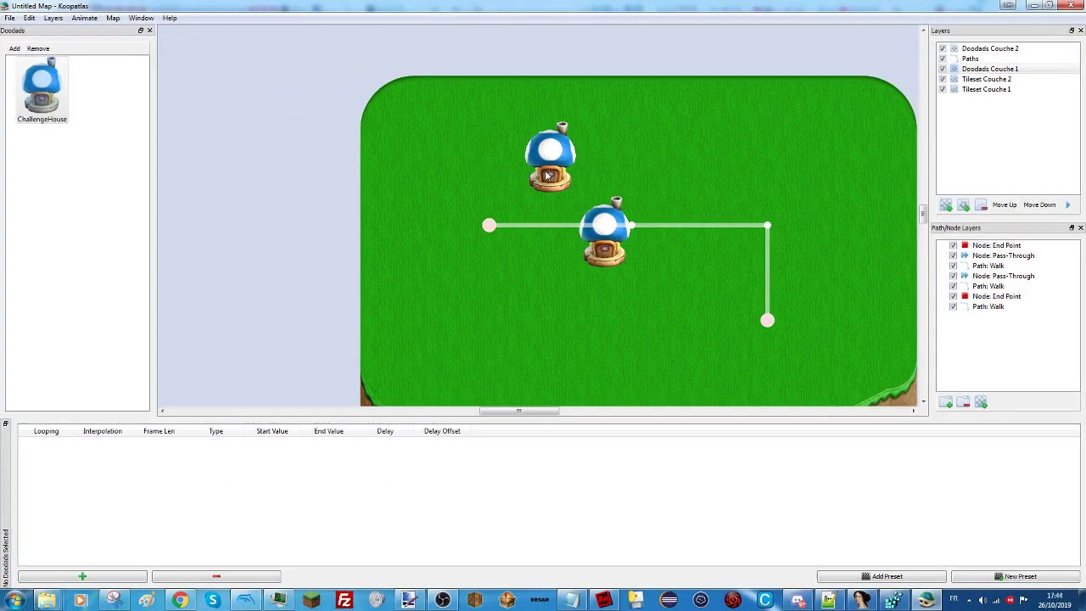
{"action": "left_click", "coordinate": [549, 174]}
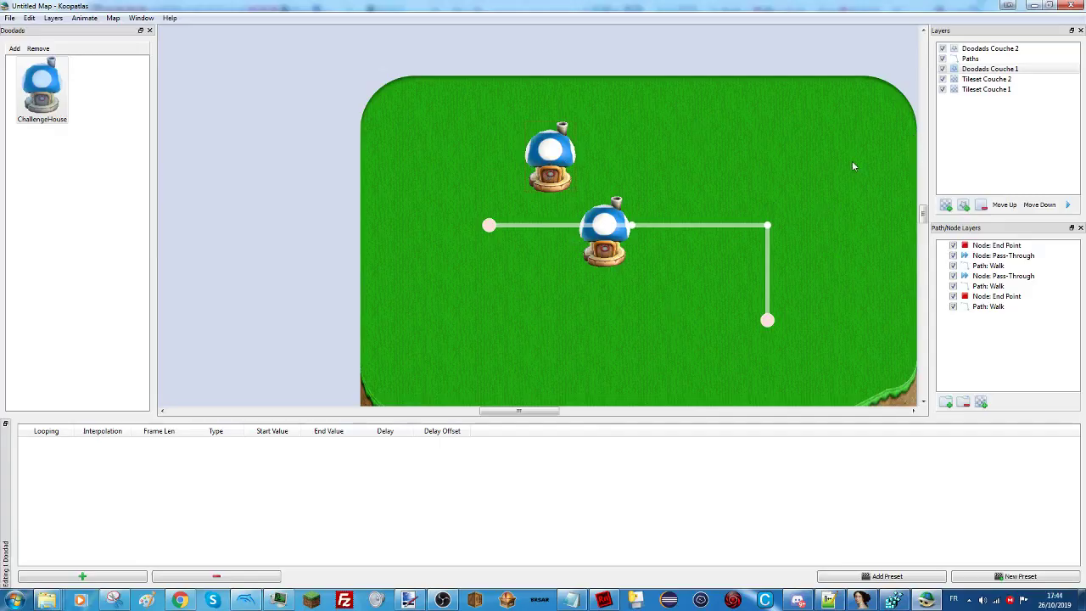
{"action": "left_click", "coordinate": [975, 50]}
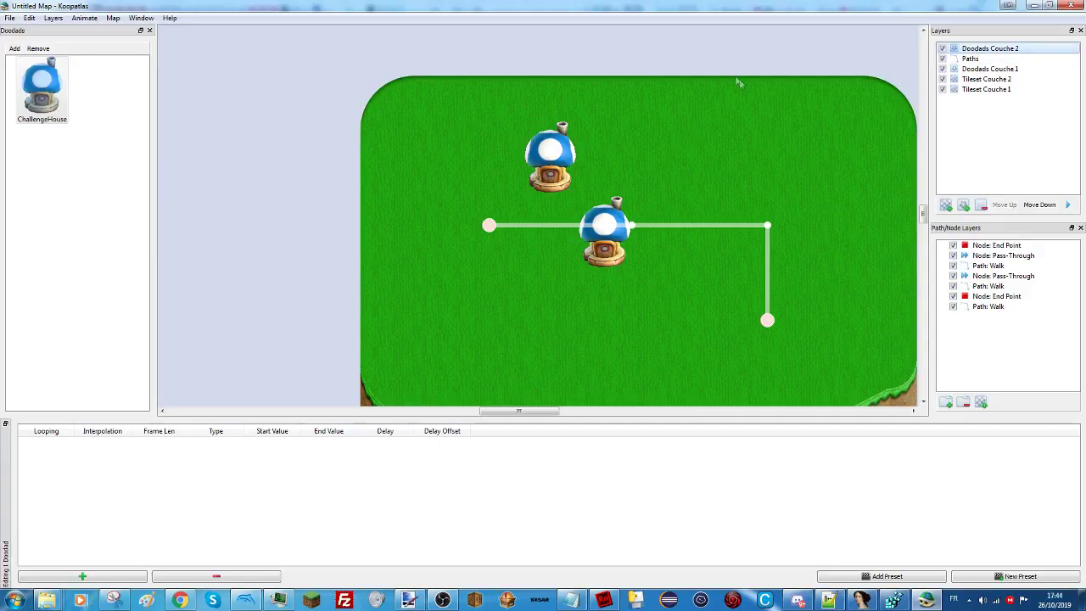
{"action": "left_click", "coordinate": [999, 70]}
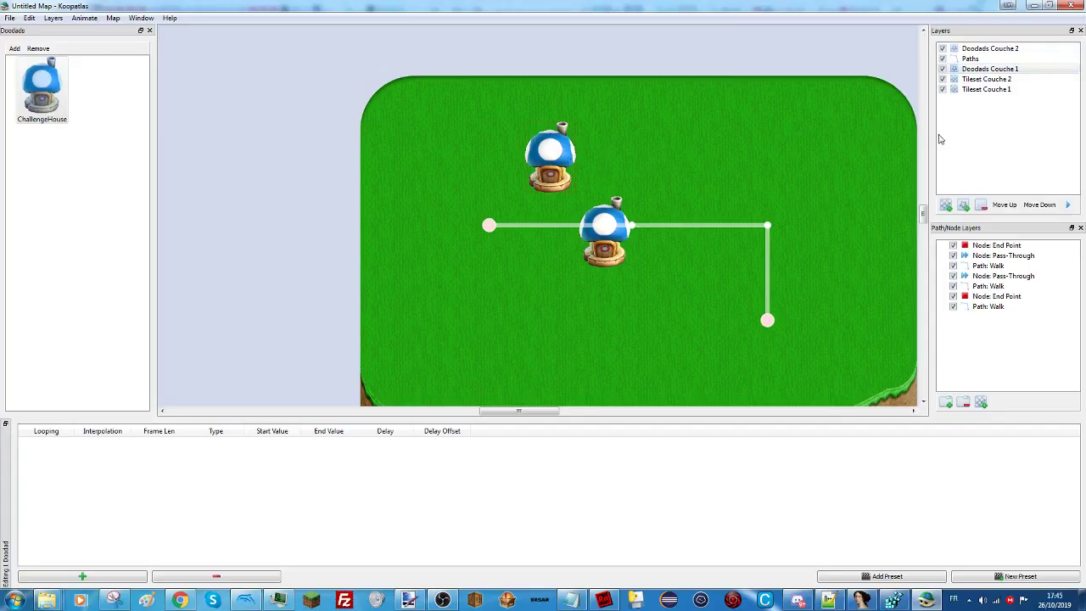
Start adding a doodad image and browse to NSMBW Hack, Koopatlas, All doodads, YoshiIsland.kpmap.
{"action": "left_click", "coordinate": [14, 48]}
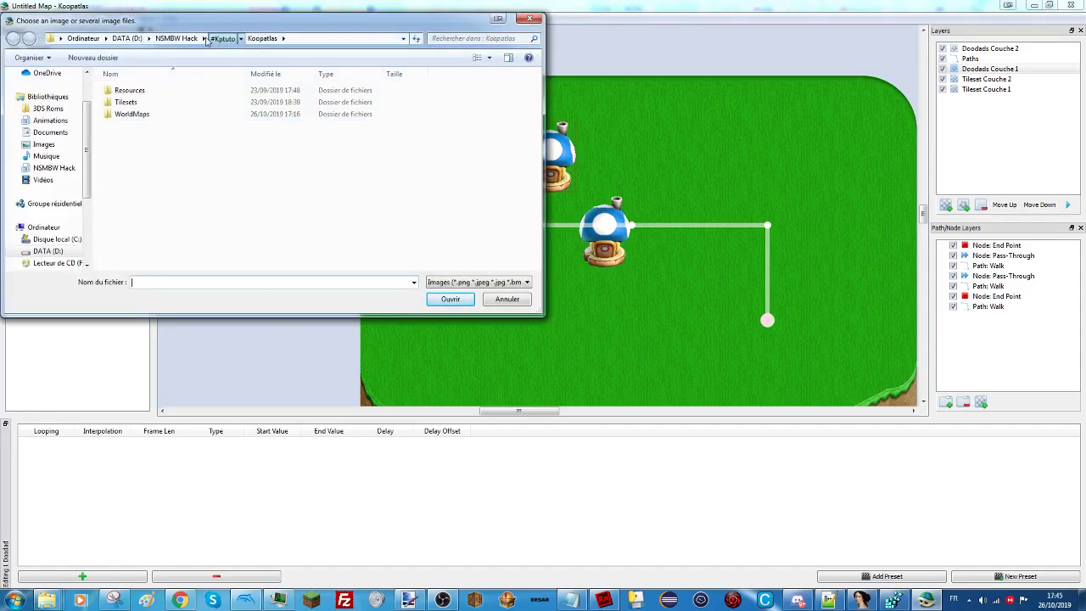
{"action": "left_click", "coordinate": [176, 38]}
{"action": "key", "text": "k"}
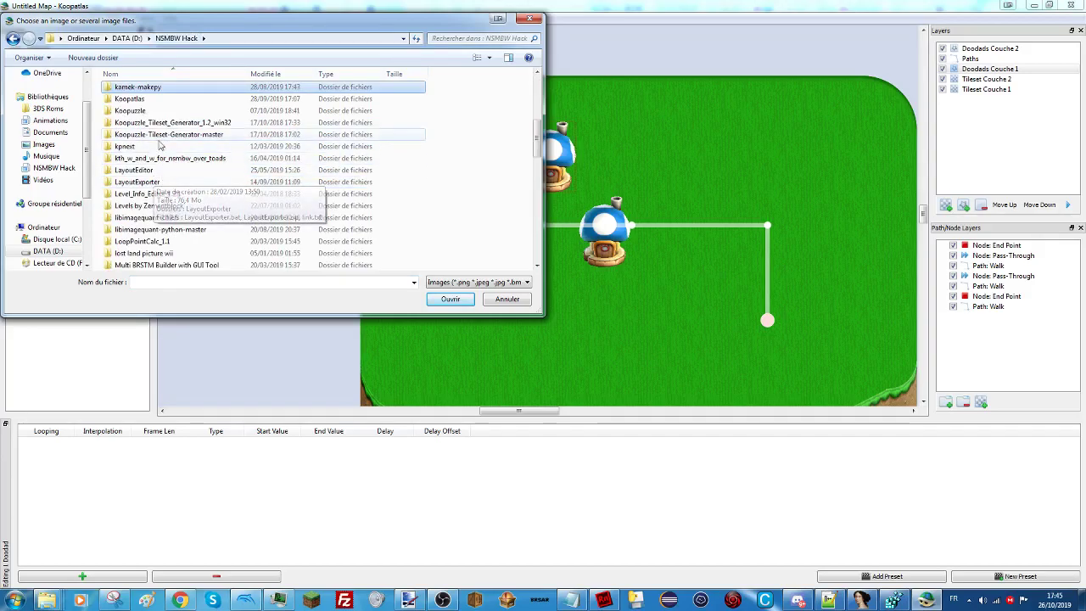
{"action": "double_click", "coordinate": [151, 100]}
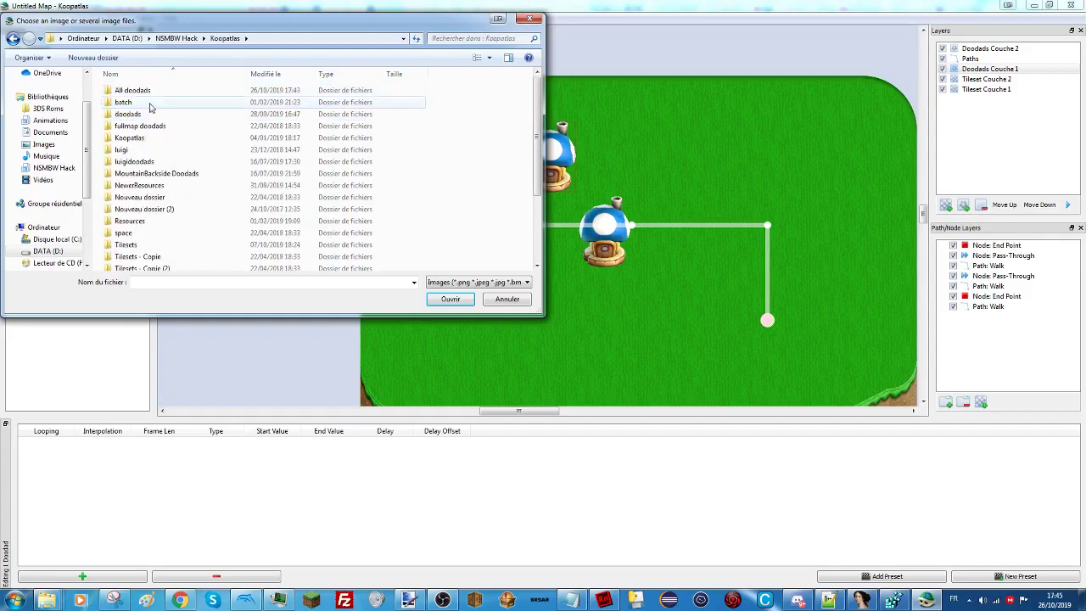
{"action": "double_click", "coordinate": [134, 90]}
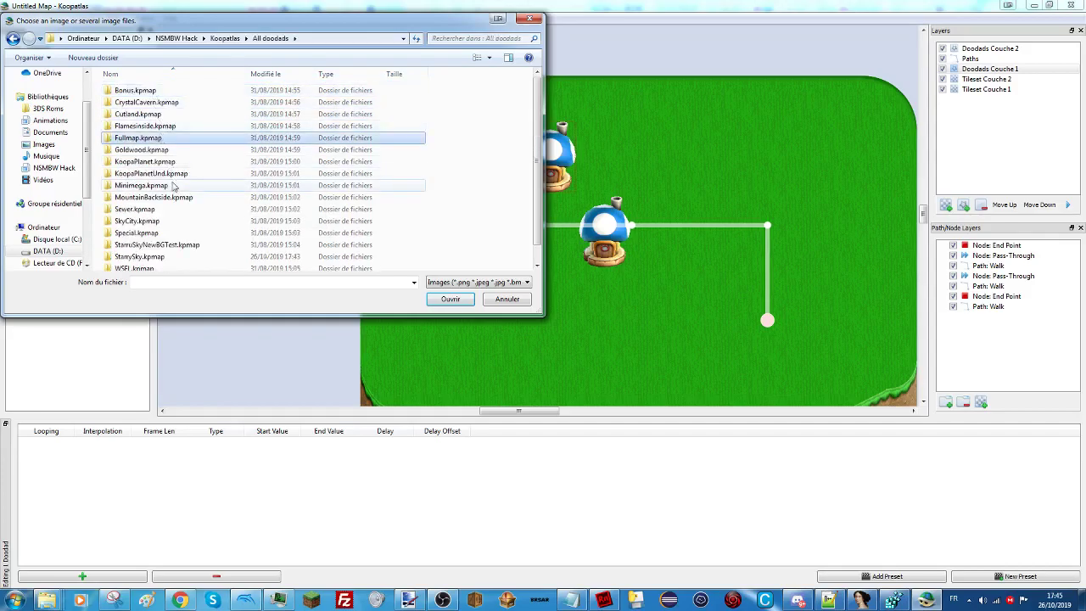
{"action": "scroll", "coordinate": [172, 206], "scroll_direction": "down", "scroll_amount": 1}
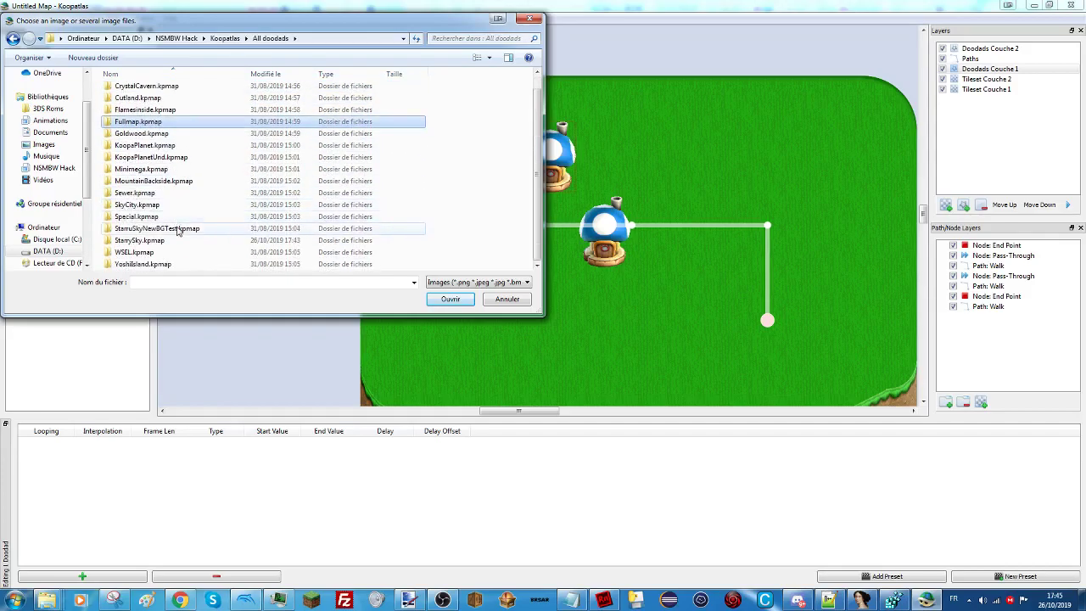
{"action": "double_click", "coordinate": [140, 263]}
Import W4_0026_Palm2.png as a doodad and place a palm tree on the grass above the path's right segment.
{"action": "scroll", "coordinate": [271, 178], "scroll_direction": "down", "scroll_amount": 6}
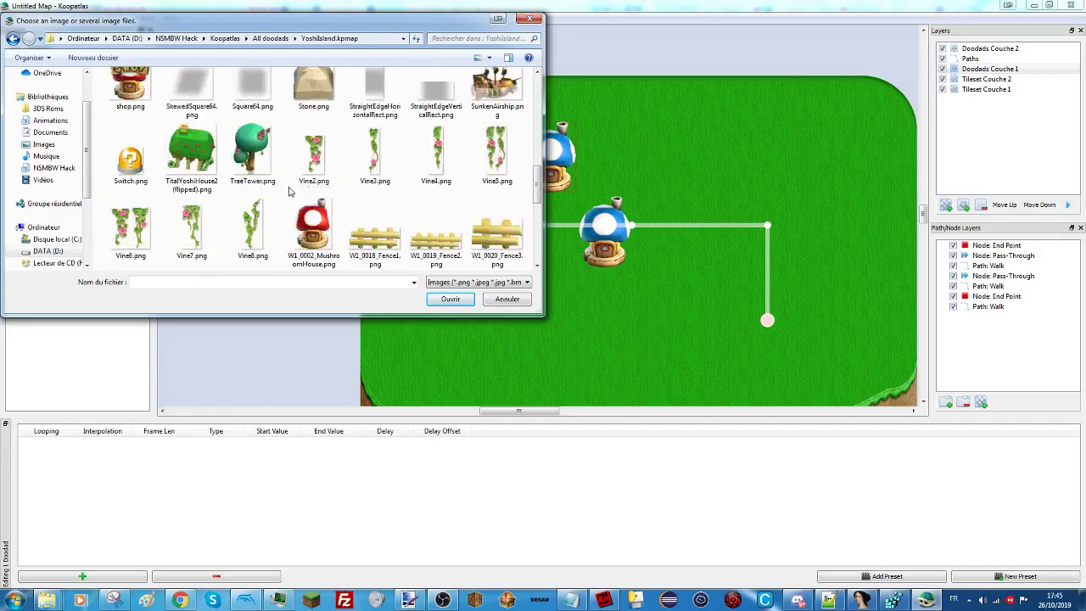
{"action": "scroll", "coordinate": [297, 188], "scroll_direction": "down", "scroll_amount": 5}
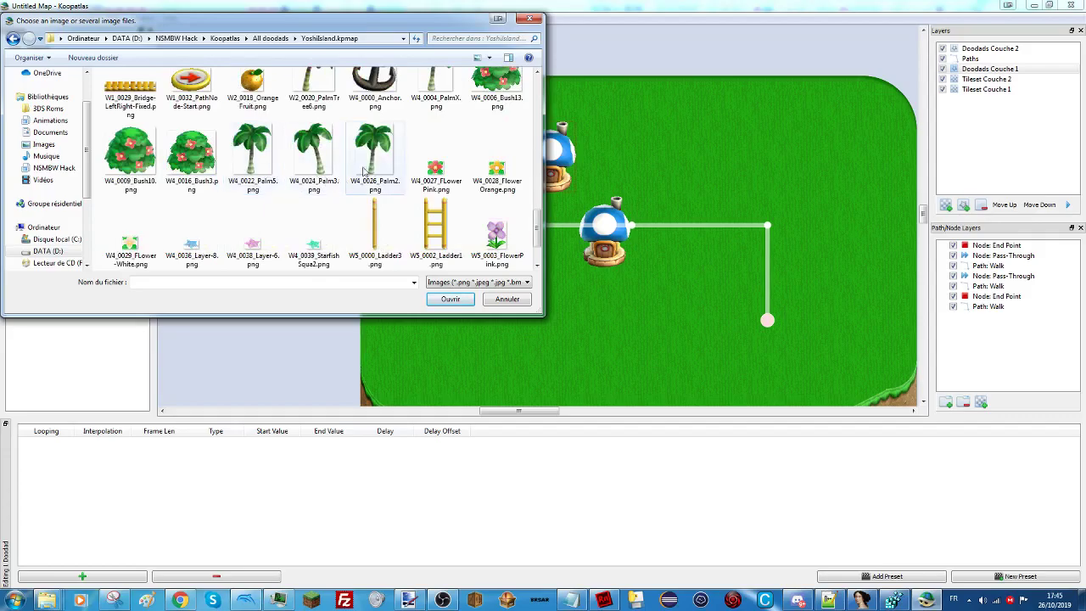
{"action": "scroll", "coordinate": [367, 173], "scroll_direction": "up", "scroll_amount": 1}
{"action": "double_click", "coordinate": [377, 188]}
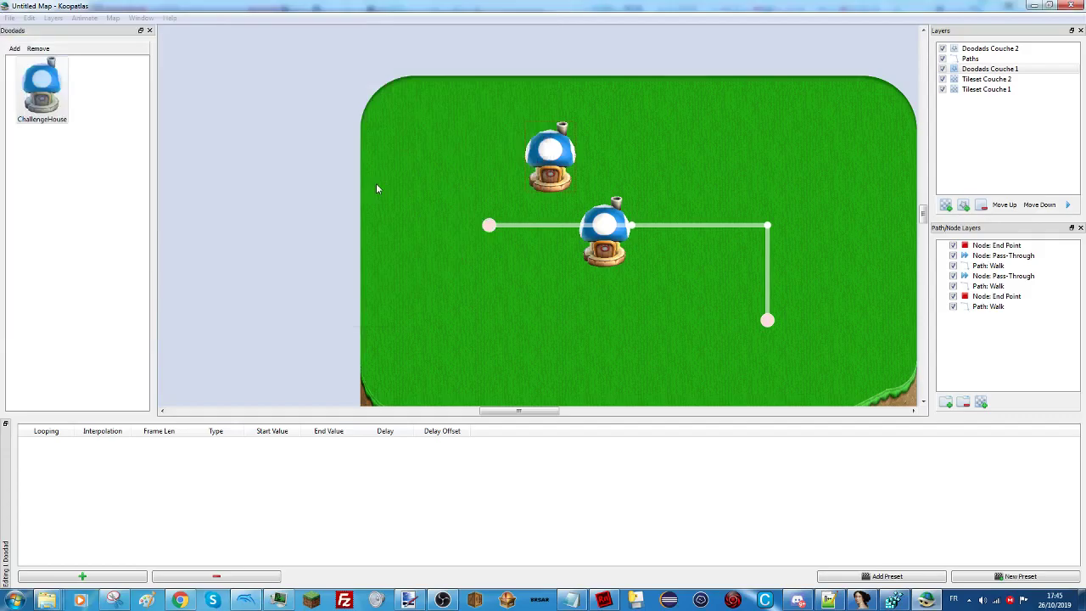
{"action": "left_click_drag", "start_coordinate": [47, 161], "coordinate": [729, 135]}
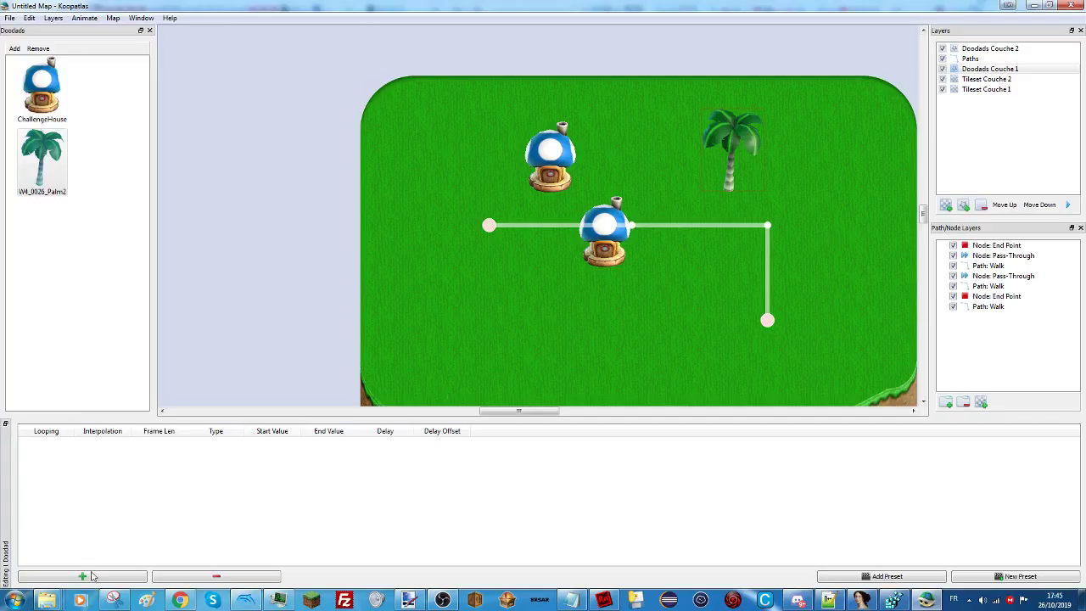
Add an animation entry with its looping set to Loop to the palm tree, and reposition the palm on the grass.
{"action": "left_click", "coordinate": [88, 575]}
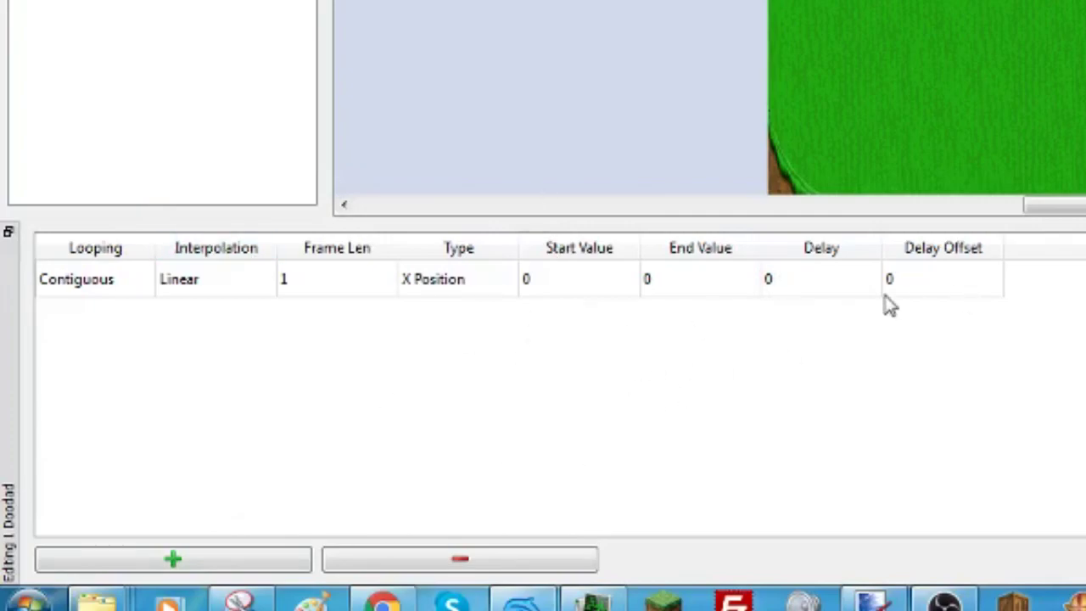
{"action": "left_click", "coordinate": [131, 291]}
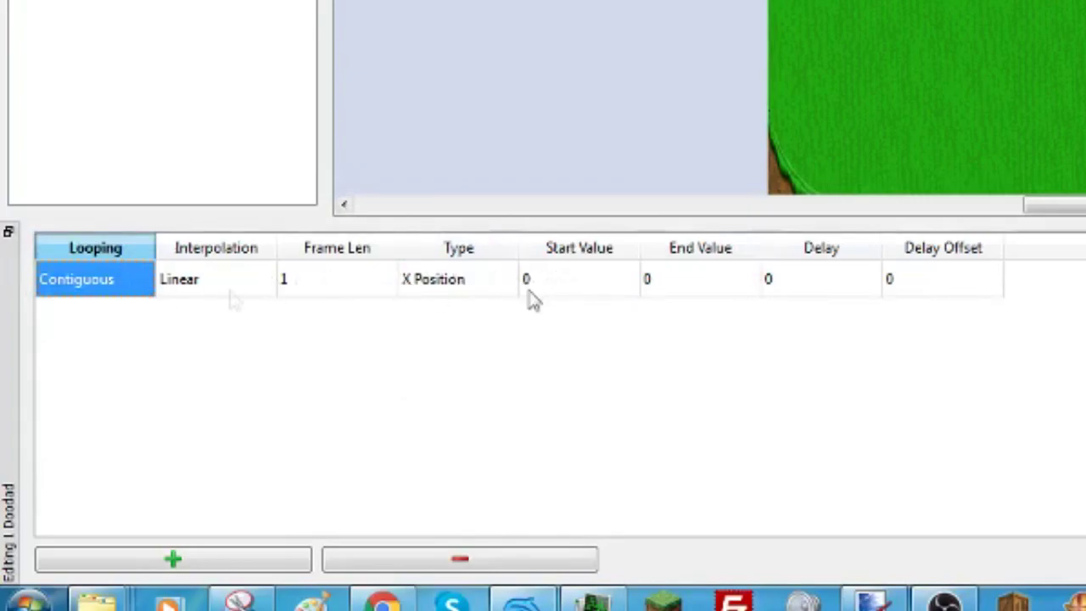
{"action": "left_click", "coordinate": [100, 293]}
{"action": "left_click", "coordinate": [113, 291]}
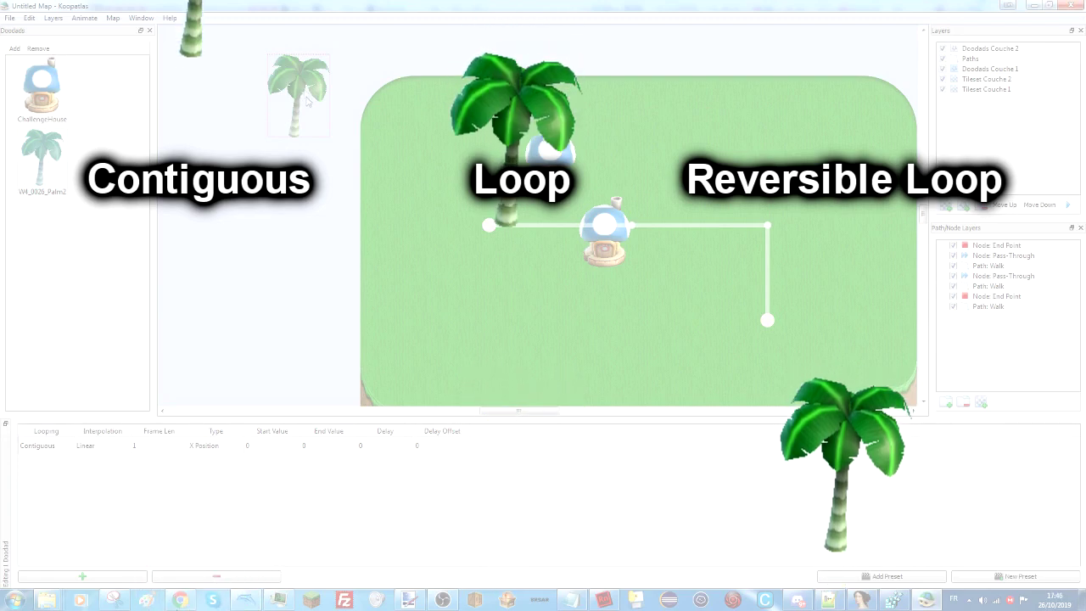
{"action": "scroll", "coordinate": [636, 212], "scroll_direction": "down", "scroll_amount": 1}
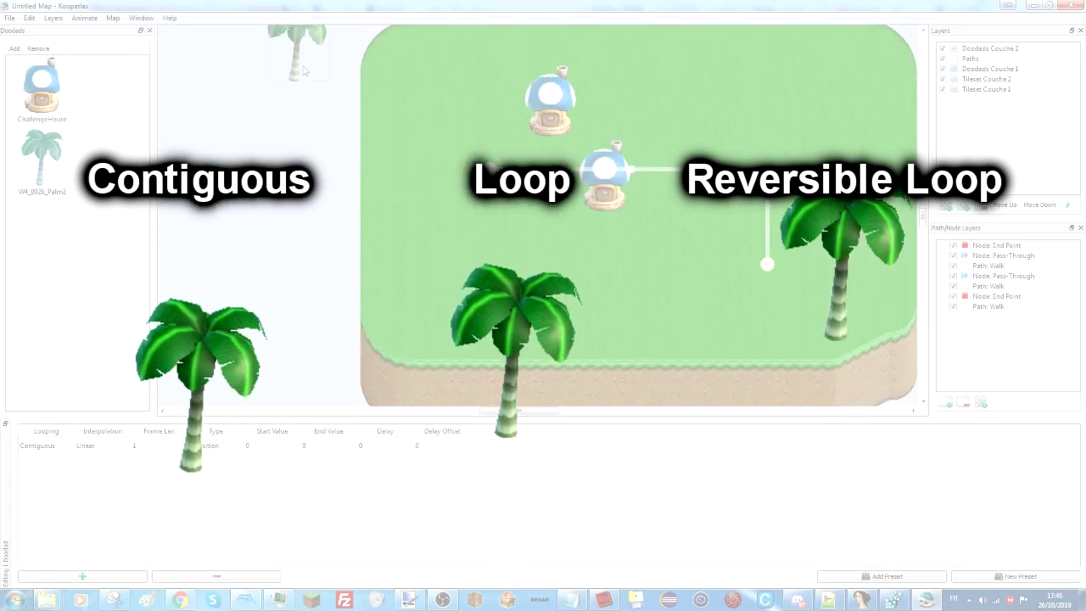
{"action": "left_click_drag", "start_coordinate": [301, 75], "coordinate": [744, 93]}
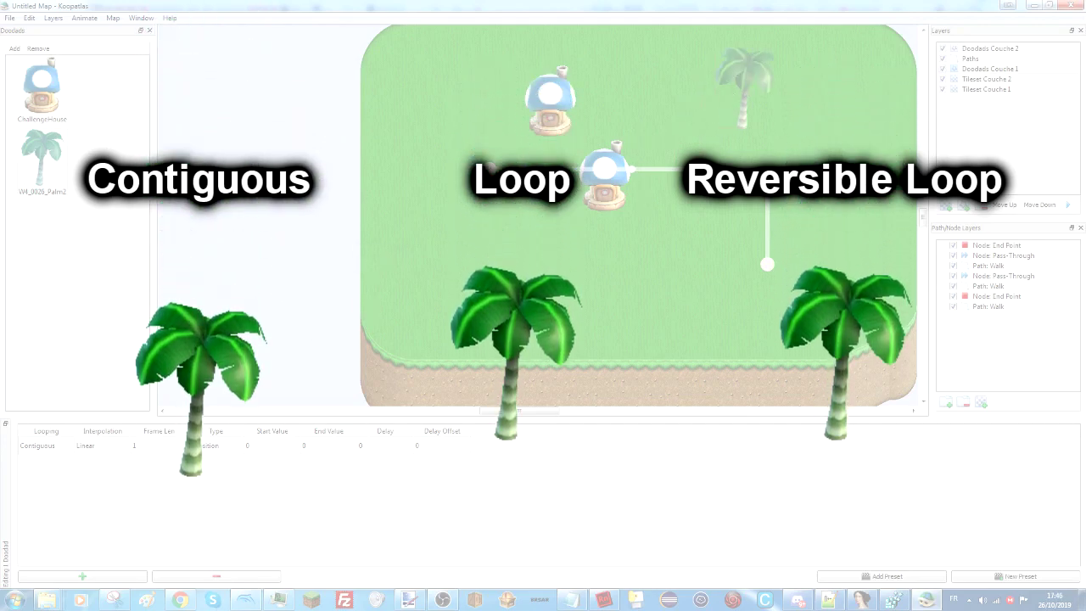
{"action": "left_click", "coordinate": [42, 445]}
{"action": "left_click", "coordinate": [38, 466]}
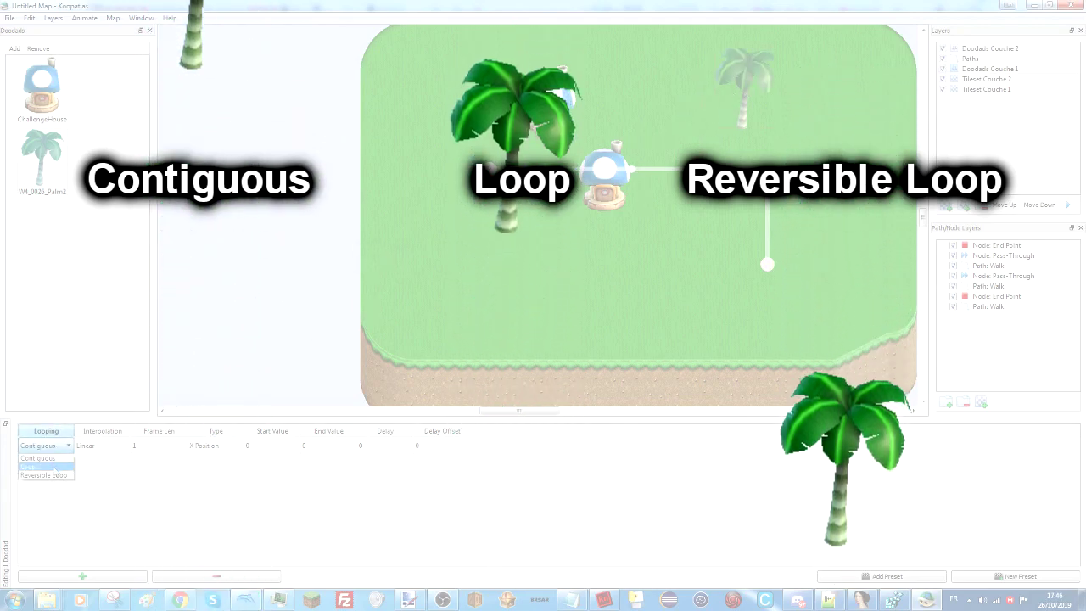
Move the palm tree off the island into the empty area and back onto the grass above the path corner.
{"action": "left_click_drag", "start_coordinate": [754, 76], "coordinate": [301, 248]}
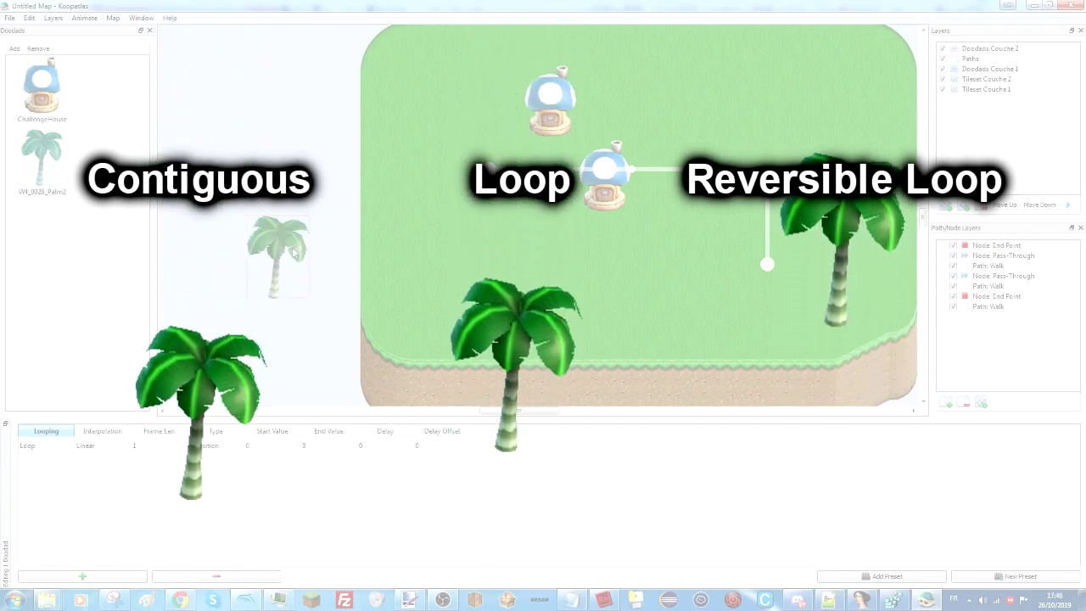
{"action": "left_click_drag", "start_coordinate": [295, 252], "coordinate": [286, 111]}
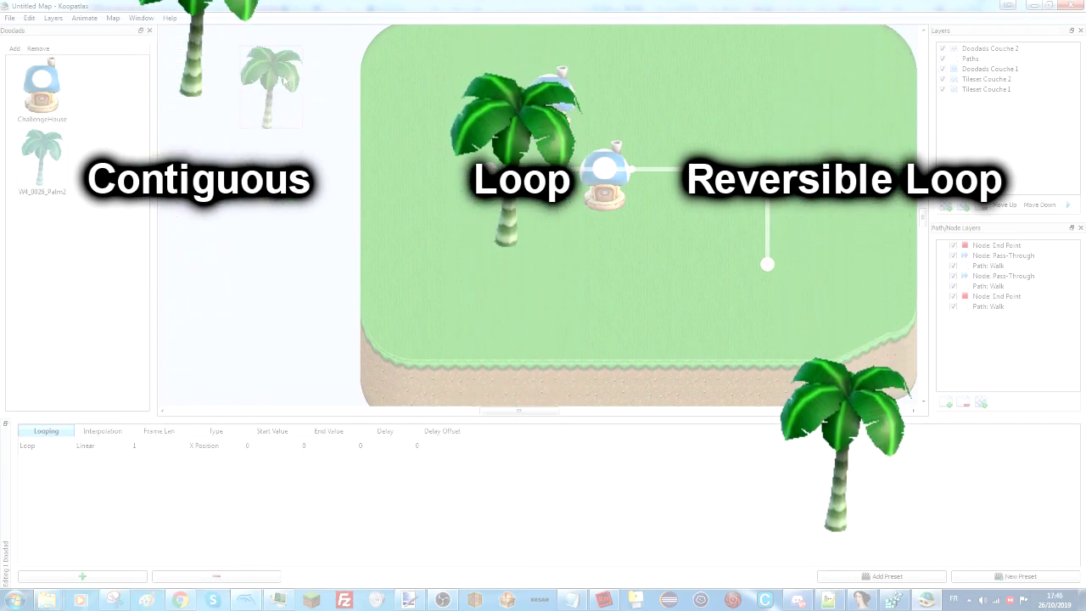
{"action": "left_click_drag", "start_coordinate": [286, 87], "coordinate": [370, 140]}
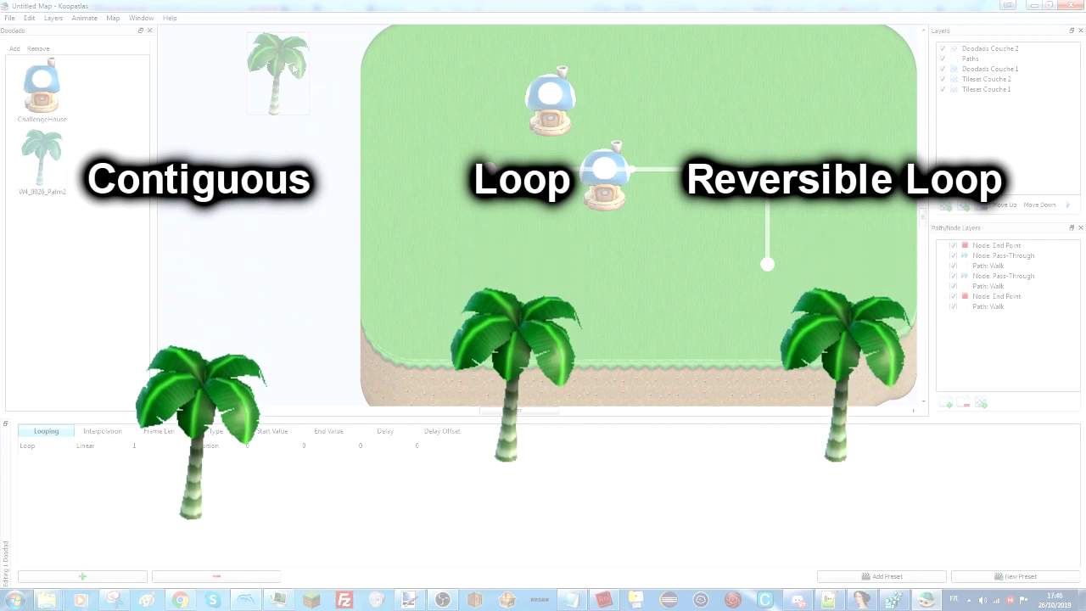
{"action": "left_click_drag", "start_coordinate": [295, 71], "coordinate": [715, 76]}
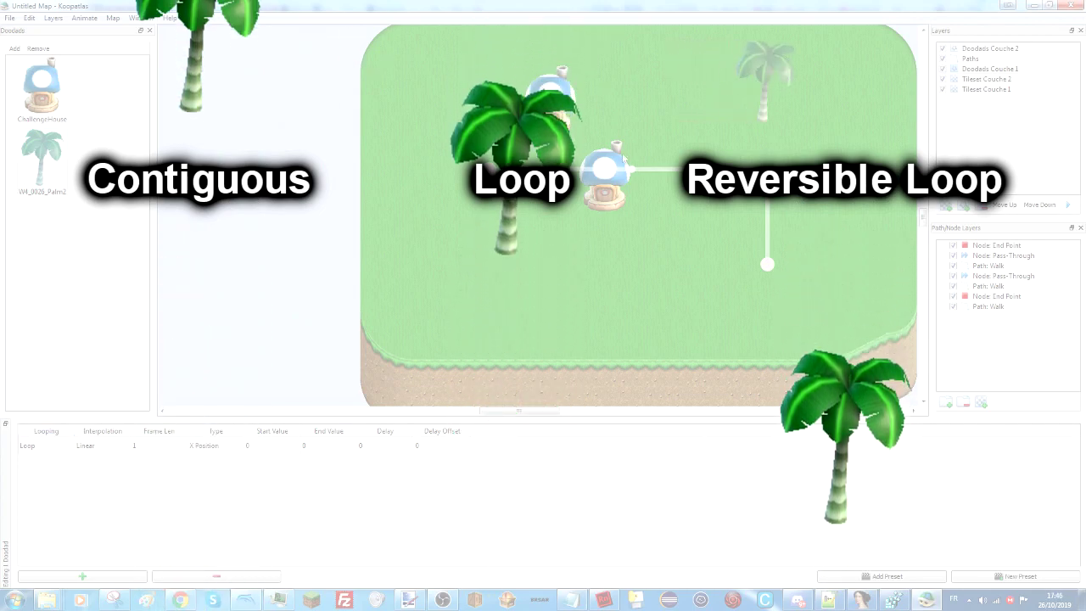
{"action": "left_click_drag", "start_coordinate": [256, 81], "coordinate": [191, 7]}
Set the looping of the palm tree's animation to Reversible Loop and reposition the palm above the path corner.
{"action": "left_click", "coordinate": [42, 436]}
{"action": "left_click", "coordinate": [50, 476]}
{"action": "left_click_drag", "start_coordinate": [793, 64], "coordinate": [535, 69]}
{"action": "left_click_drag", "start_coordinate": [283, 73], "coordinate": [270, 114]}
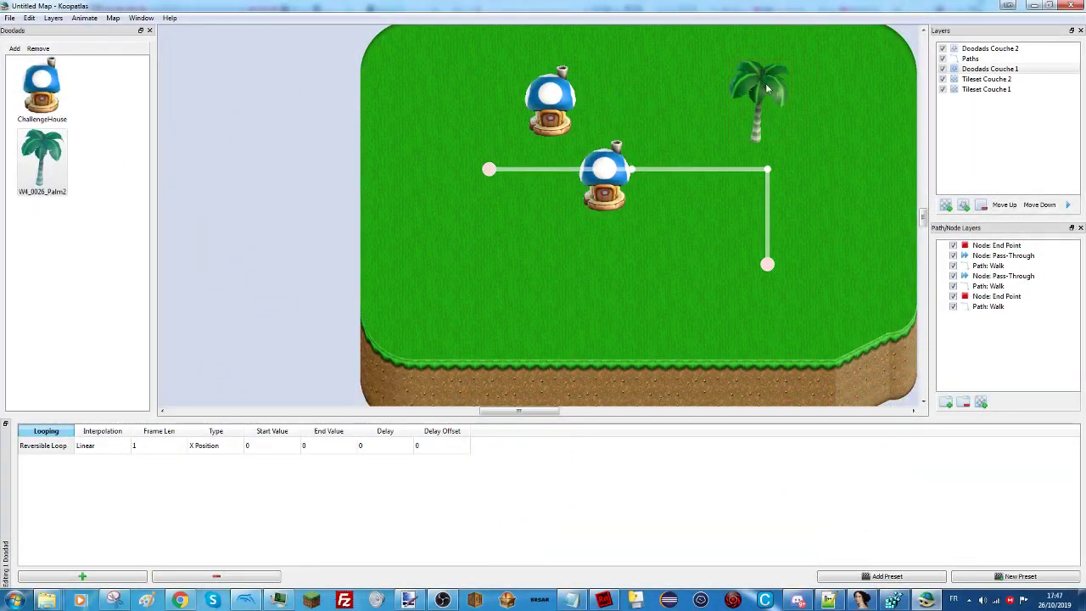
Look through the interpolation choices of the palm's animation, keep Linear, and move the palm around the map.
{"action": "double_click", "coordinate": [99, 447]}
{"action": "left_click", "coordinate": [102, 446]}
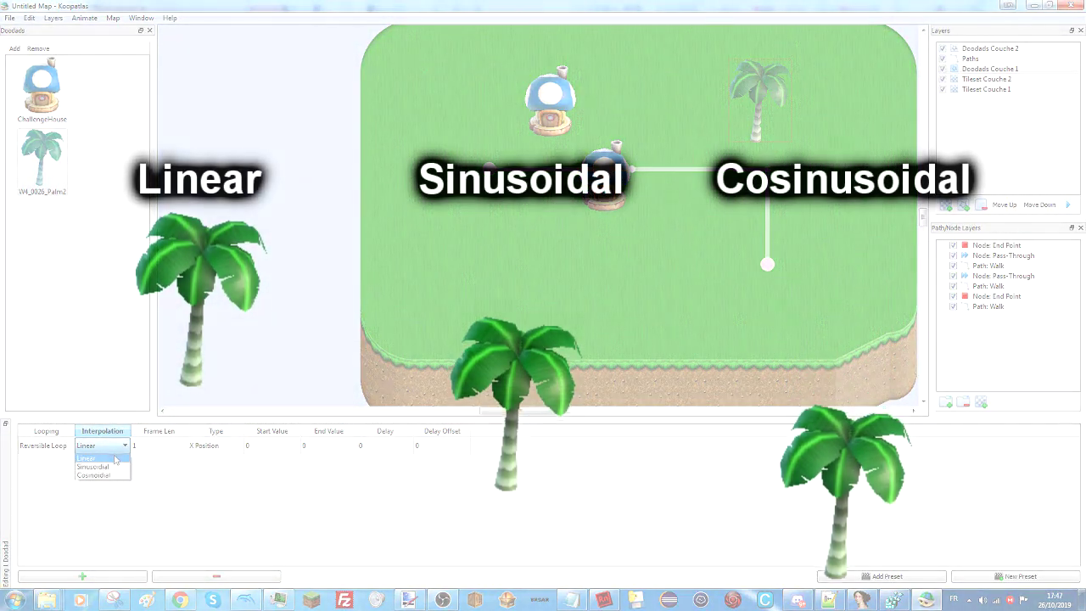
{"action": "left_click", "coordinate": [273, 78]}
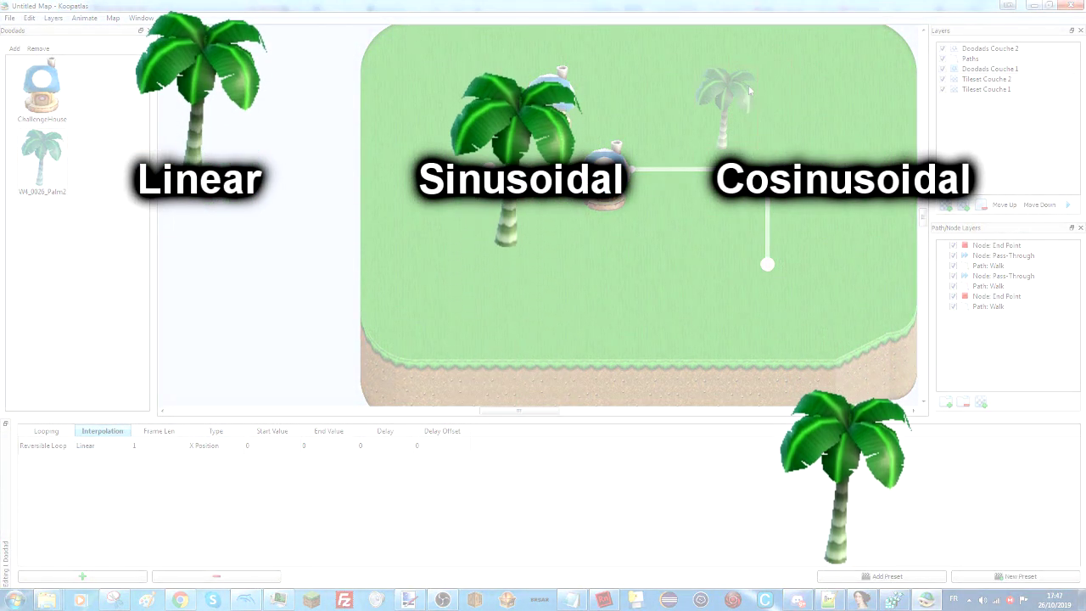
{"action": "mouse_move", "coordinate": [273, 78]}
{"action": "left_mouse_down"}
{"action": "mouse_move", "coordinate": [277, 224]}
{"action": "mouse_move", "coordinate": [278, 93]}
{"action": "left_mouse_up"}
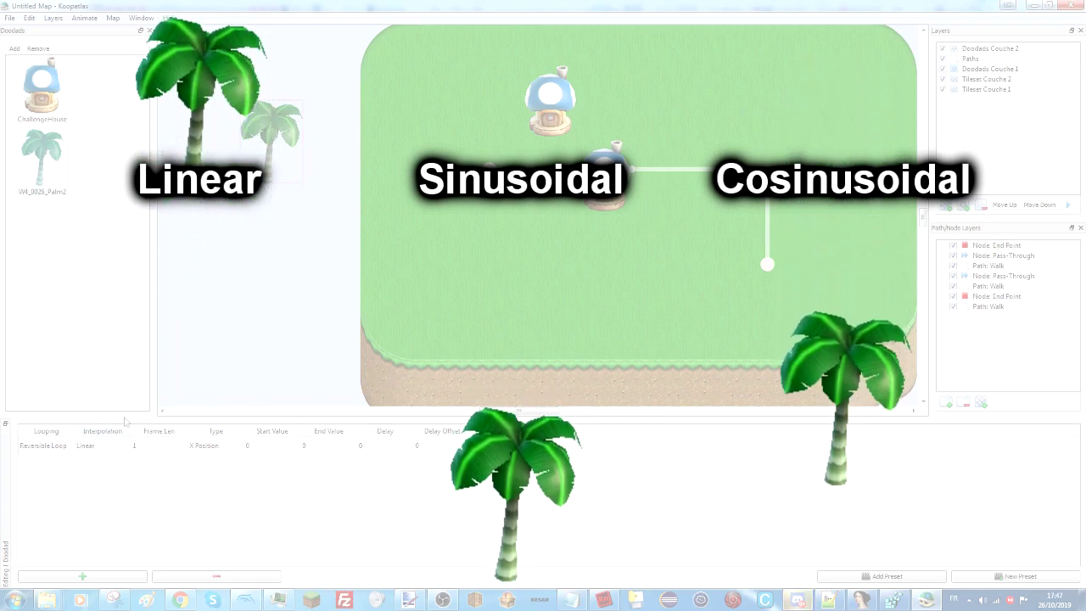
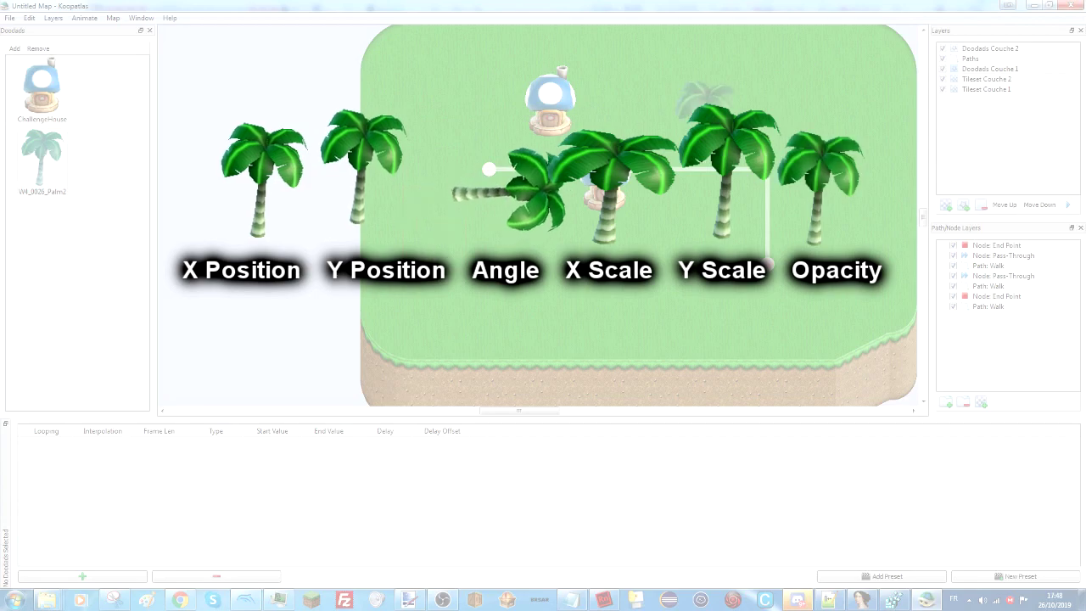
Select the palm tree and view the available types for its animation.
{"action": "left_click", "coordinate": [254, 178]}
{"action": "left_click", "coordinate": [228, 444]}
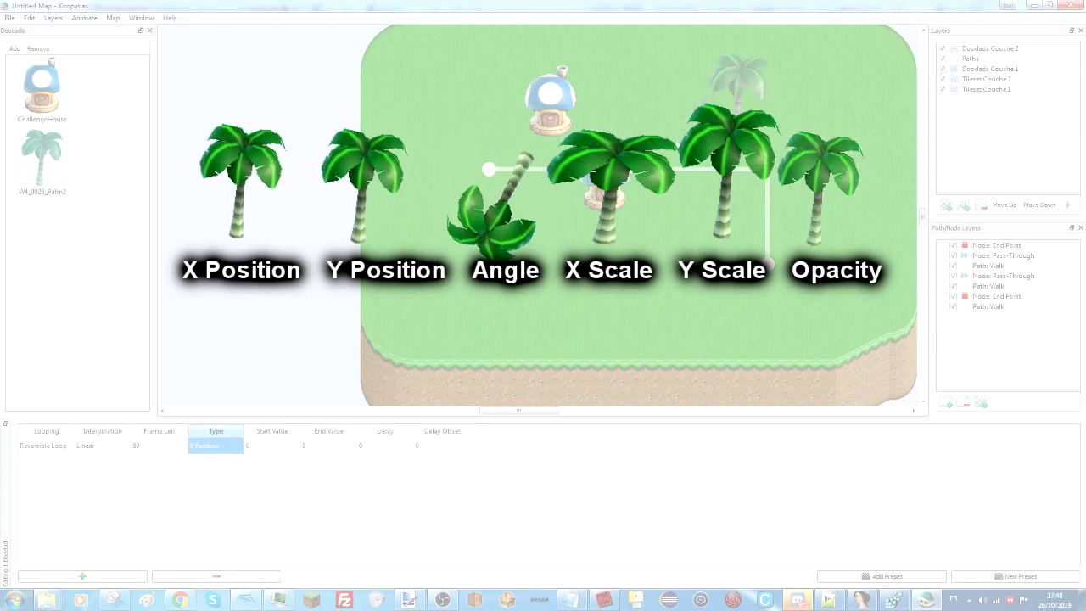
{"action": "left_click", "coordinate": [205, 448]}
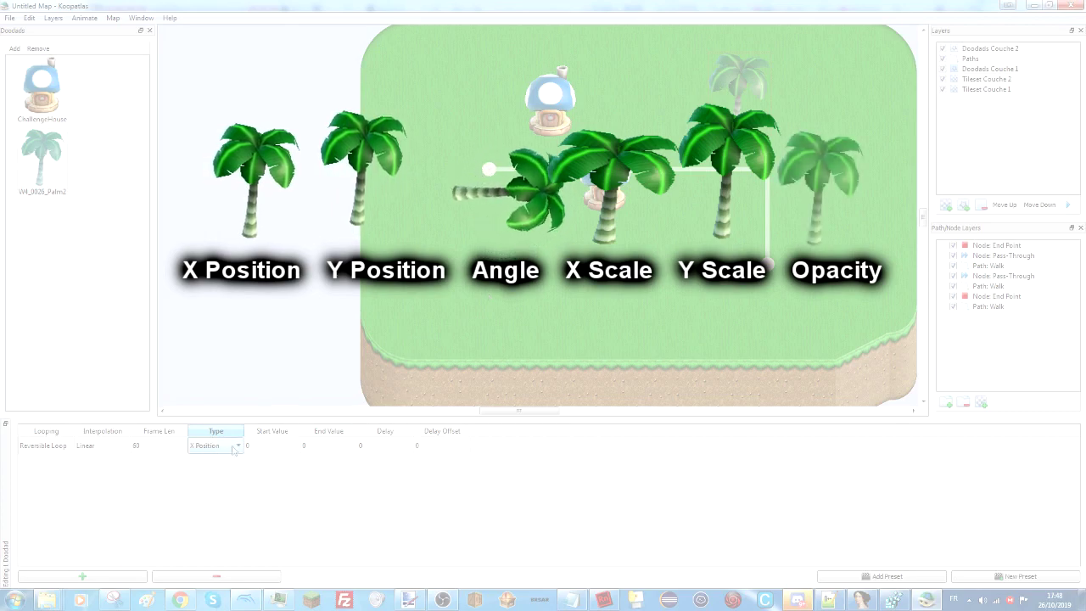
{"action": "left_click", "coordinate": [226, 446]}
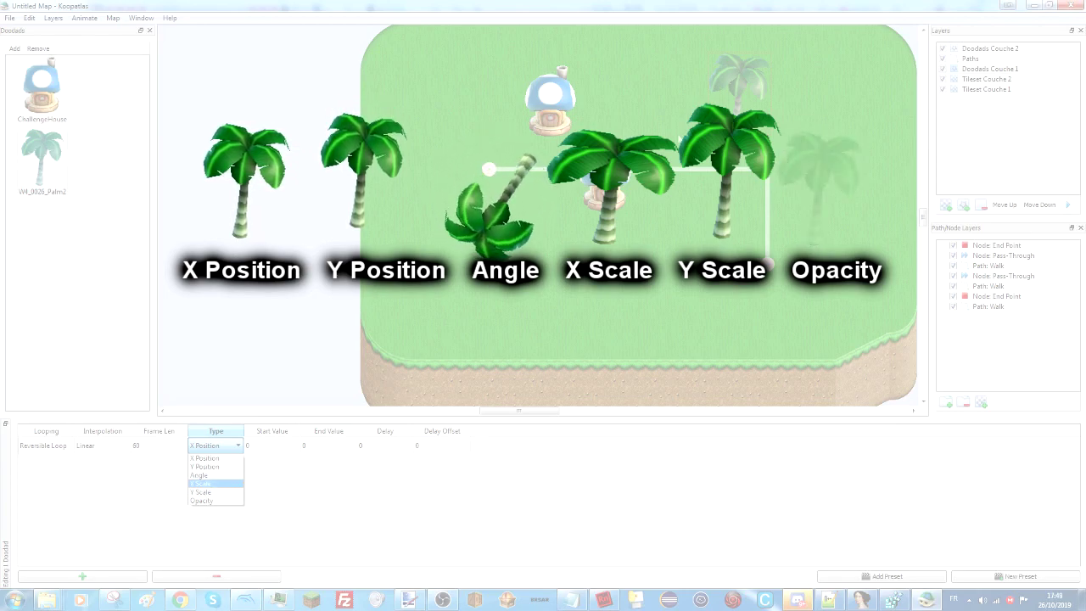
Try enlarging the palm tree on the grass and deselect it.
{"action": "left_click", "coordinate": [767, 75]}
{"action": "left_click_drag", "start_coordinate": [767, 75], "coordinate": [790, 30]}
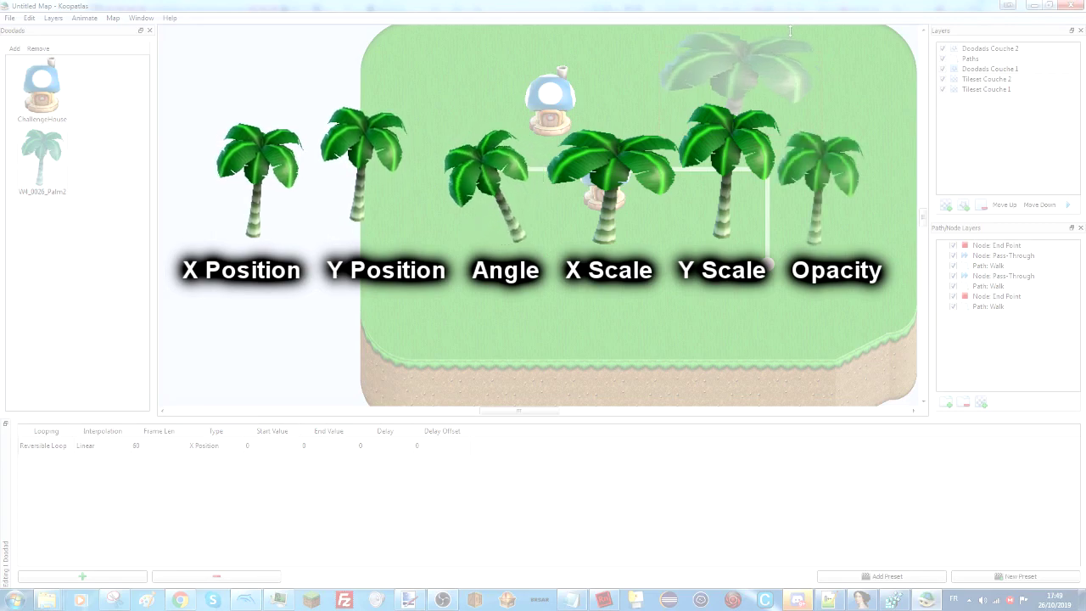
{"action": "left_click", "coordinate": [615, 54]}
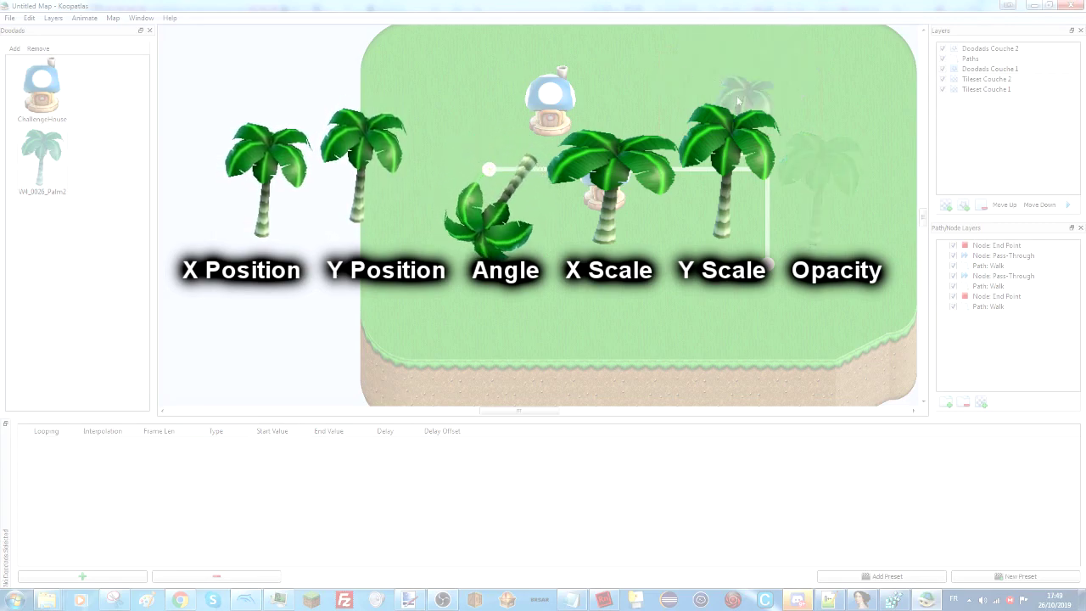
Add an animation entry to the palm tree and review its type choices, keeping X Position.
{"action": "left_click", "coordinate": [83, 576]}
{"action": "left_click", "coordinate": [212, 445]}
{"action": "left_click", "coordinate": [212, 445]}
{"action": "left_click", "coordinate": [238, 445]}
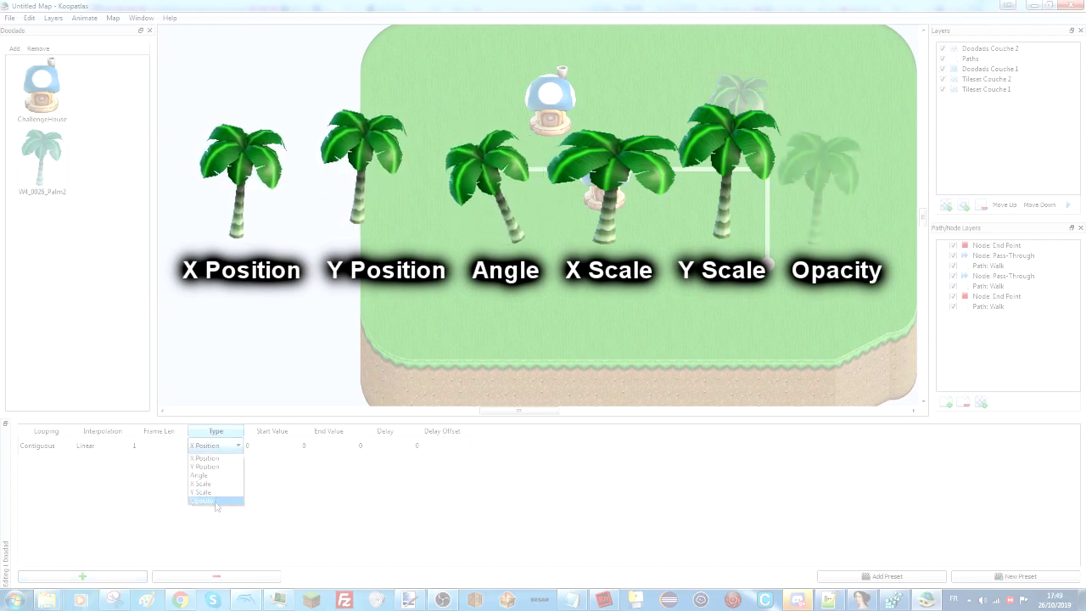
{"action": "left_click", "coordinate": [284, 506]}
Set the palm's animation to Reversible Loop looping with Linear interpolation and a frame length of 60.
{"action": "left_click", "coordinate": [38, 447]}
{"action": "left_click", "coordinate": [38, 447]}
{"action": "left_click", "coordinate": [42, 477]}
{"action": "left_click", "coordinate": [95, 446]}
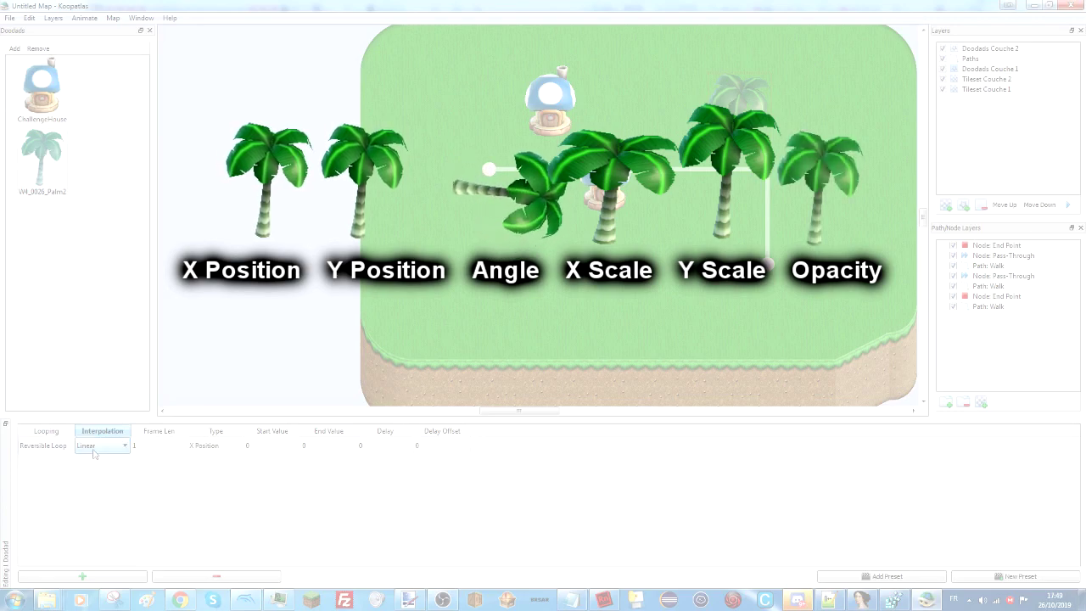
{"action": "left_click", "coordinate": [137, 446]}
{"action": "key", "text": "Return"}
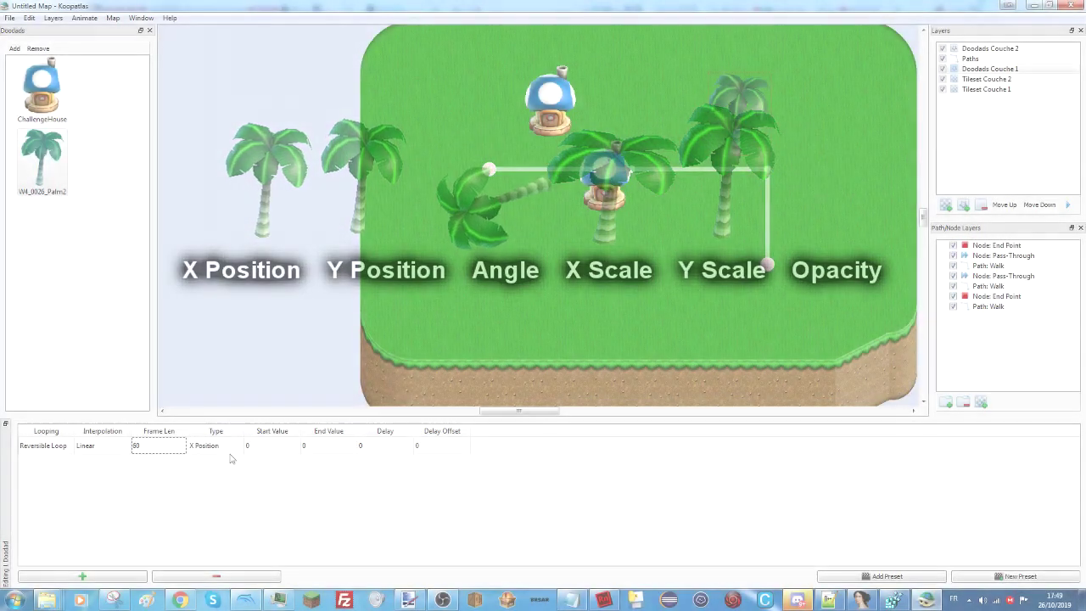
Set the palm's animation type to Y Scale and its start value to 100.
{"action": "left_click", "coordinate": [222, 445]}
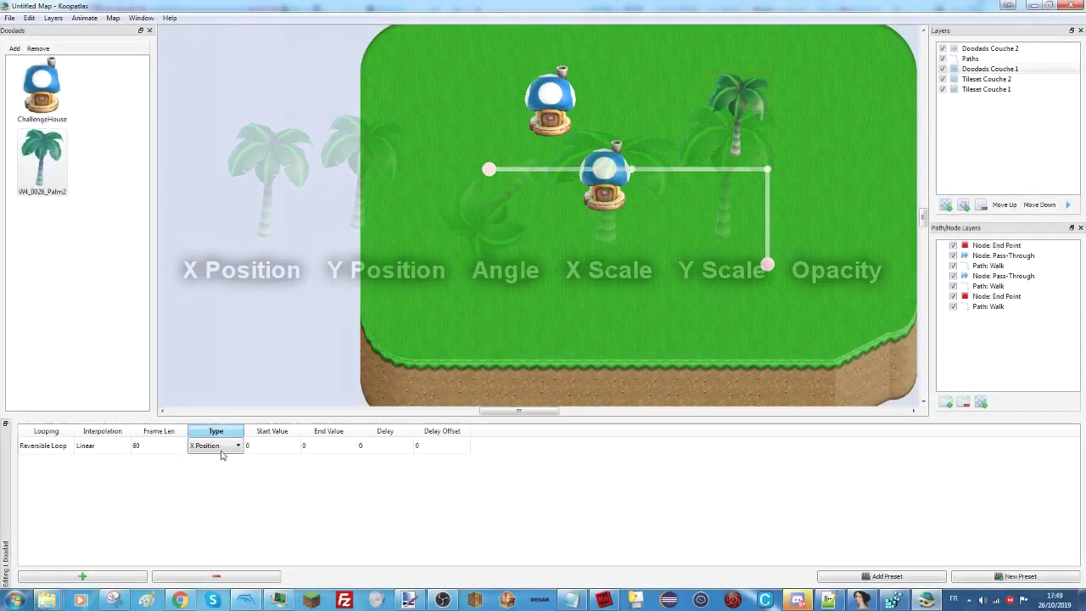
{"action": "left_click", "coordinate": [239, 446]}
{"action": "left_click", "coordinate": [212, 492]}
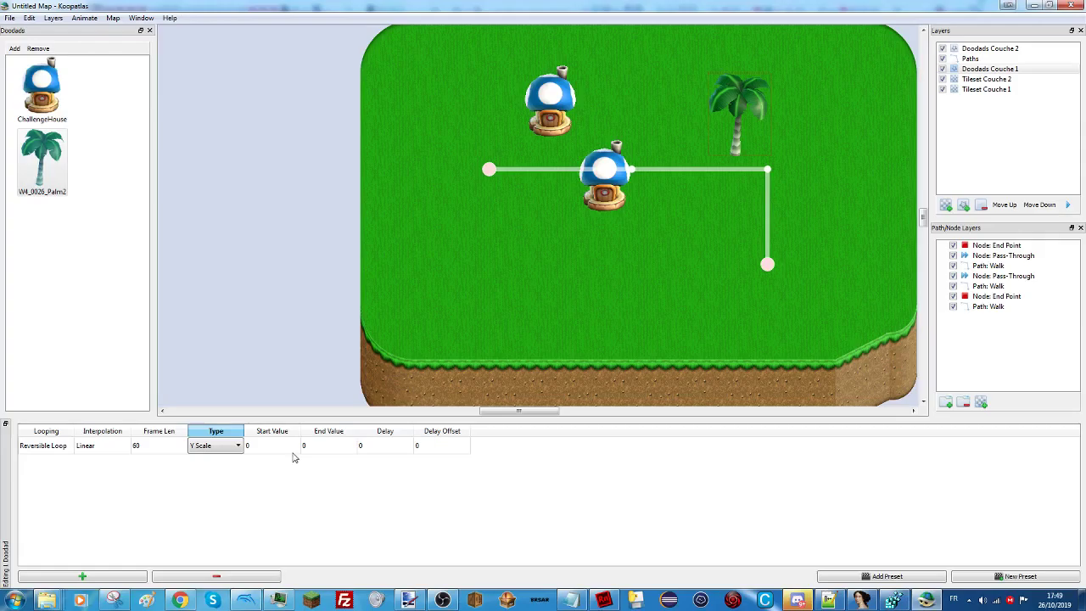
{"action": "key", "text": "Tab"}
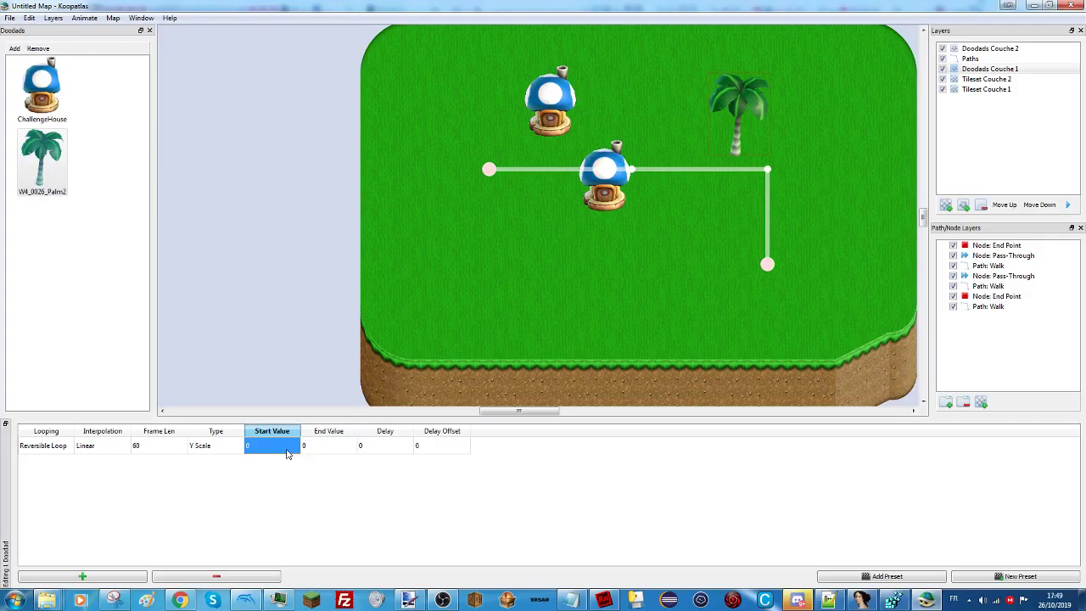
{"action": "double_click", "coordinate": [287, 452]}
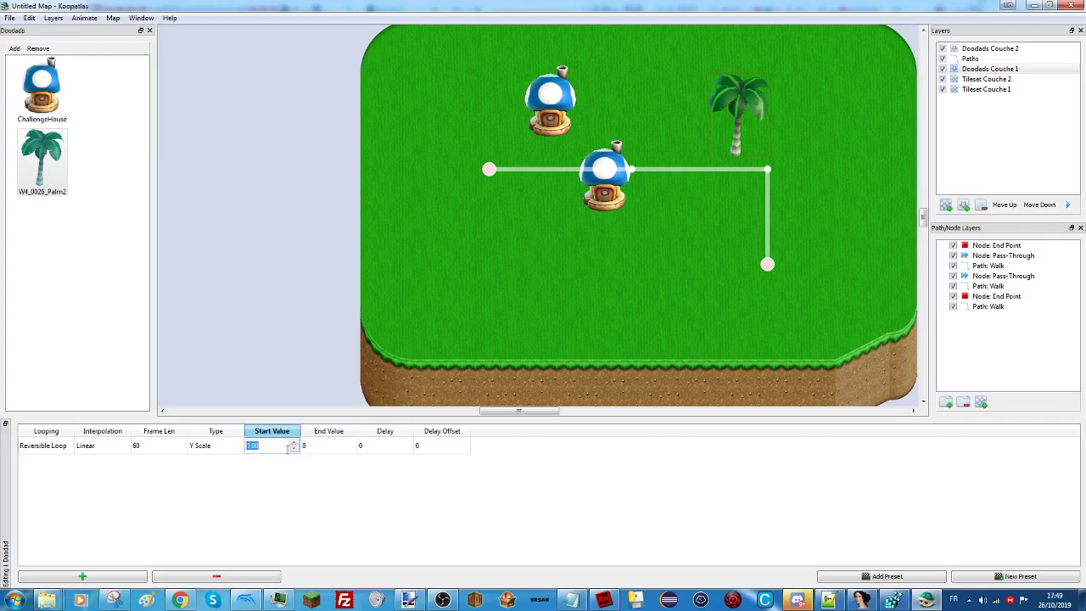
{"action": "type", "text": "1"}
{"action": "left_click", "coordinate": [315, 447]}
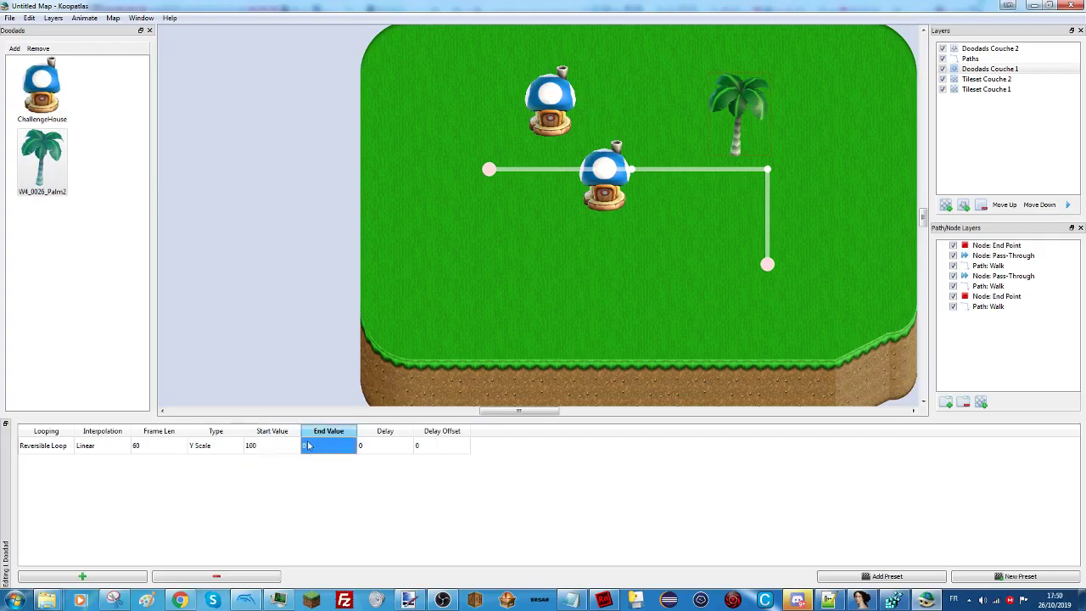
Set the end value of the palm's Y Scale animation to 110.
{"action": "left_click", "coordinate": [263, 447]}
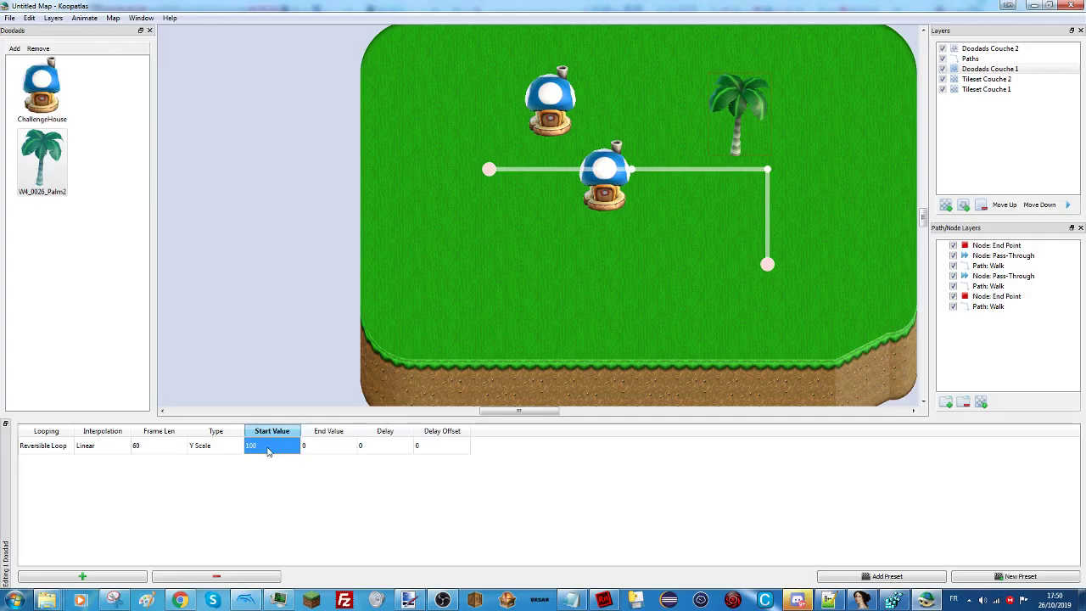
{"action": "double_click", "coordinate": [314, 444]}
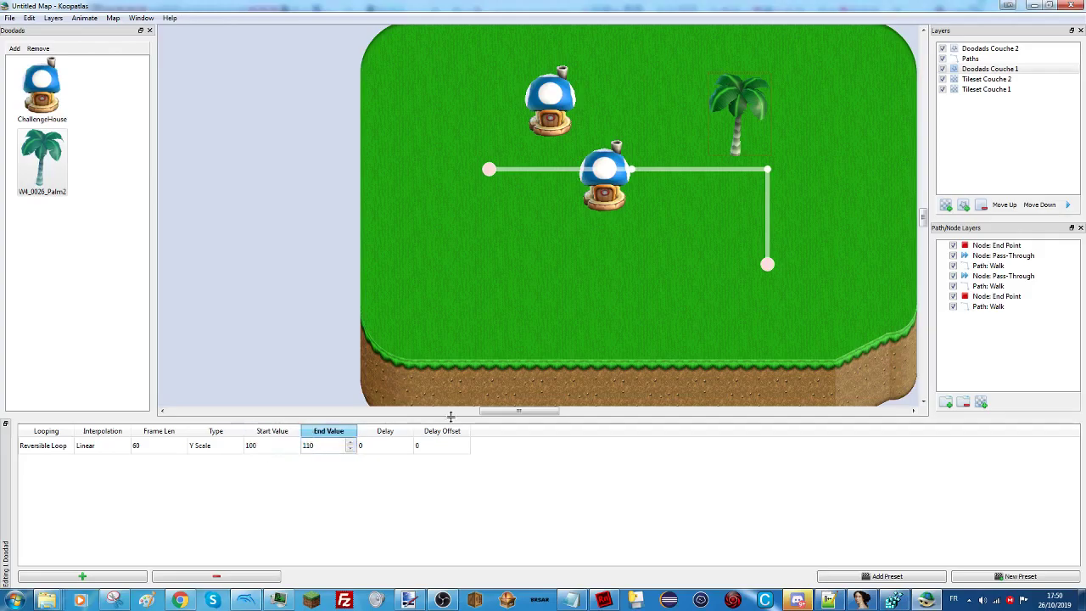
{"action": "left_click", "coordinate": [407, 446]}
{"action": "left_click", "coordinate": [348, 447]}
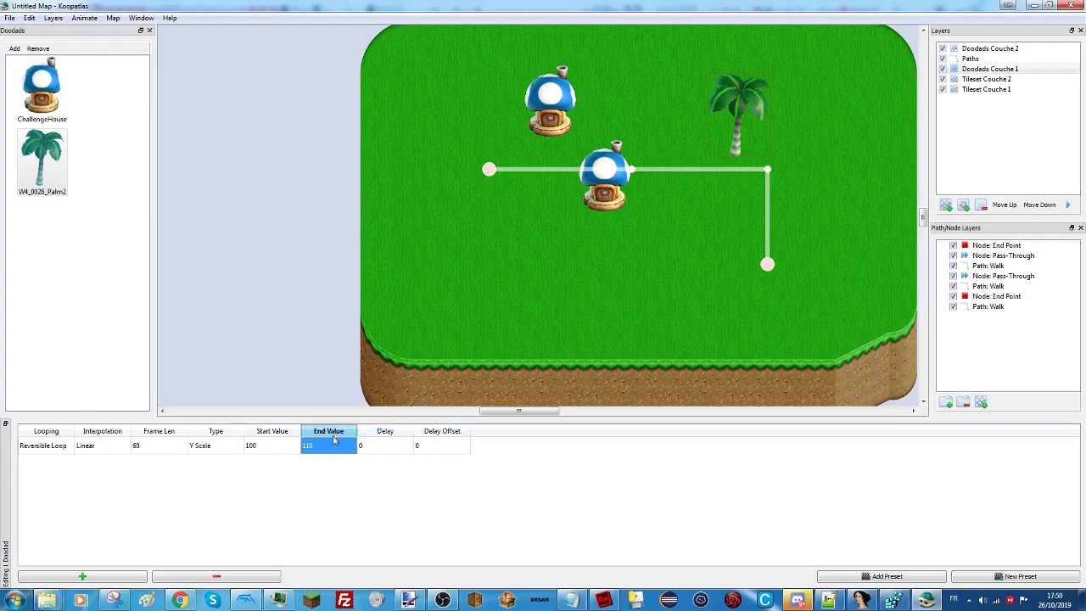
Review the frame length, delay, delay offset and end value of the palm's animation.
{"action": "left_click", "coordinate": [166, 447]}
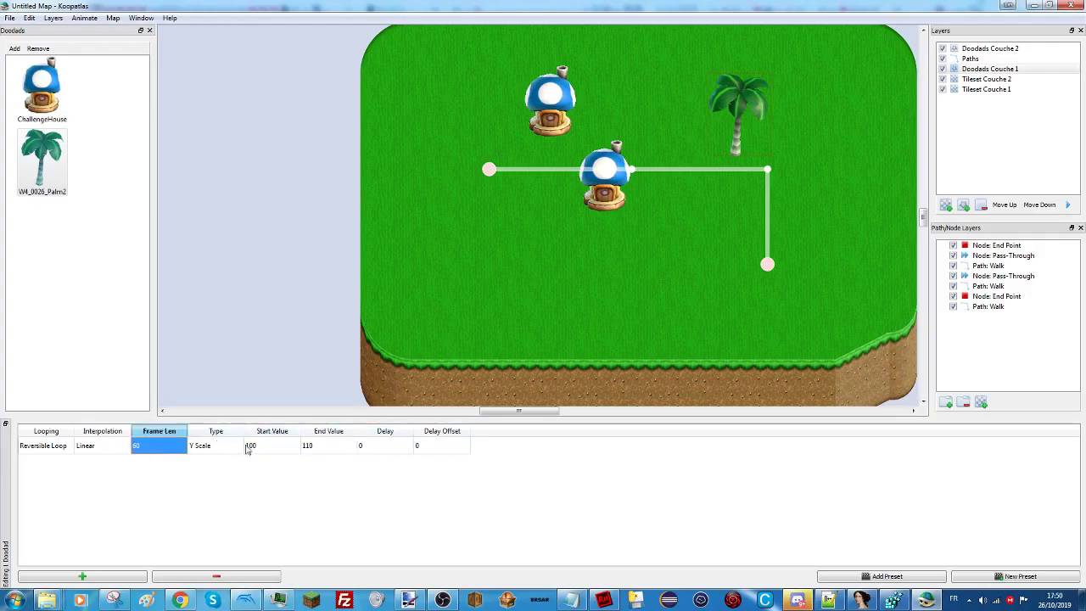
{"action": "left_click", "coordinate": [404, 446]}
{"action": "left_click", "coordinate": [418, 450]}
{"action": "left_click", "coordinate": [367, 447]}
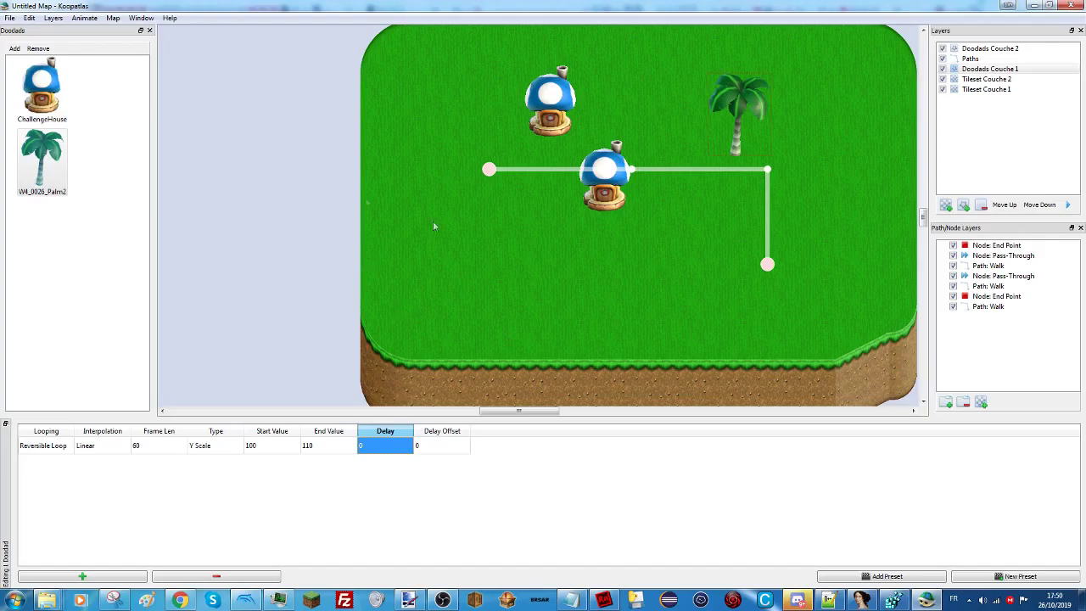
{"action": "left_click", "coordinate": [733, 92]}
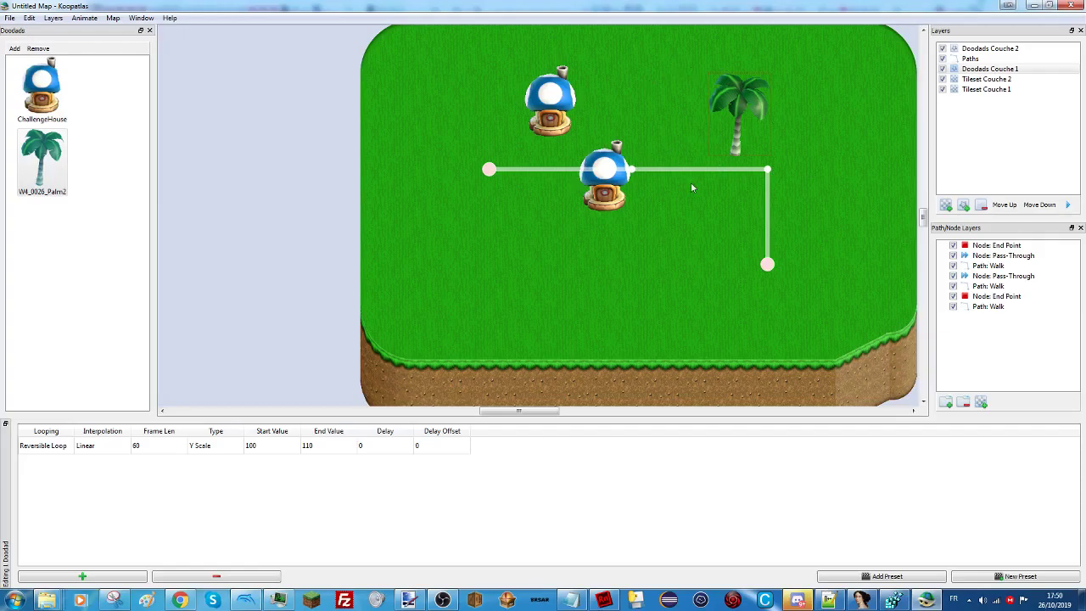
{"action": "left_click", "coordinate": [447, 444]}
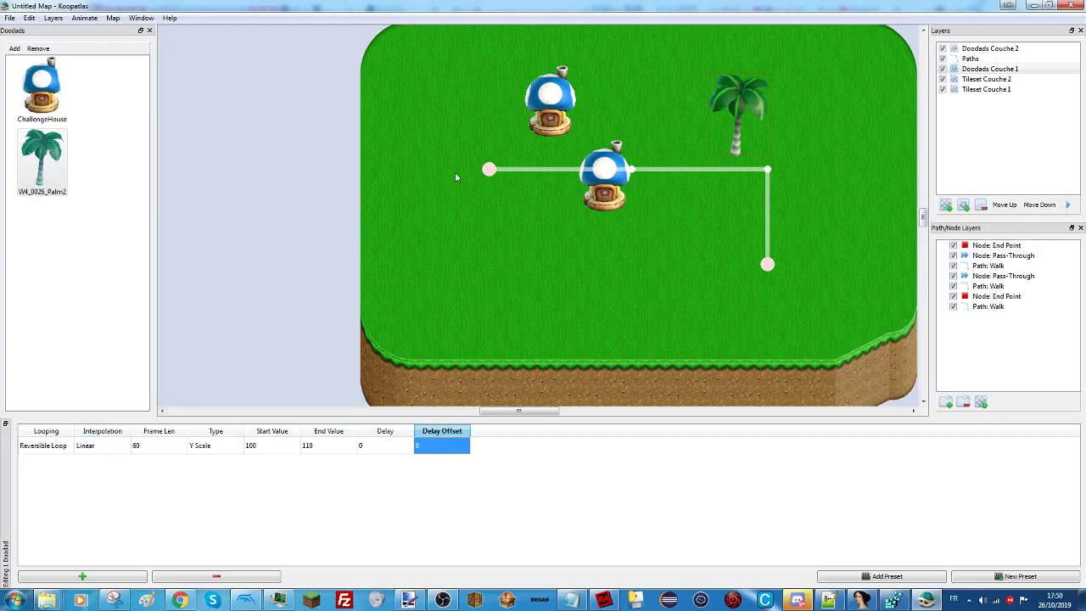
{"action": "left_click", "coordinate": [328, 447]}
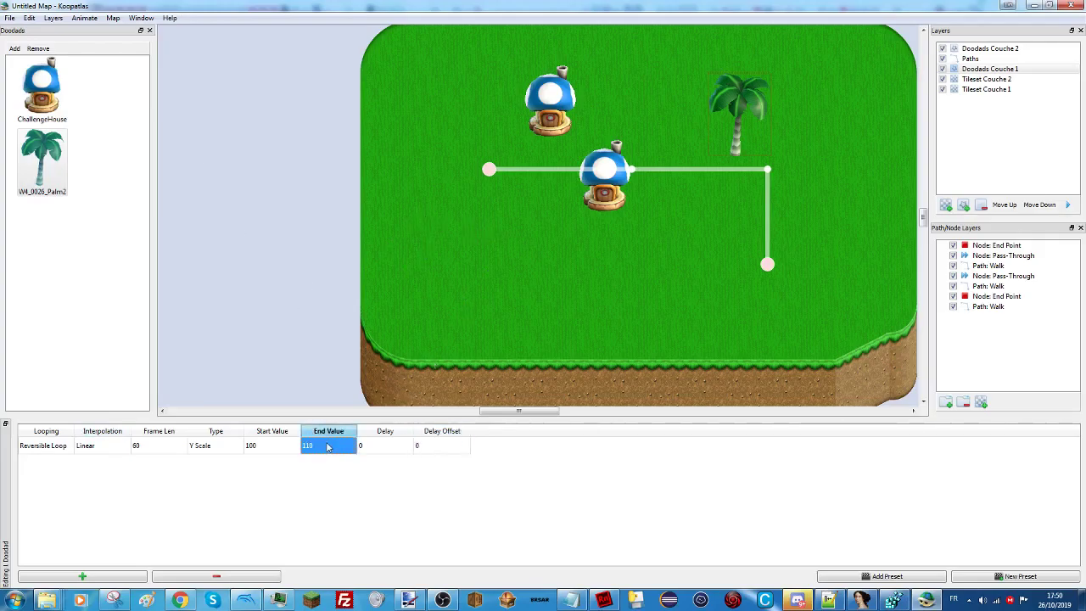
Return to the Doodads Couche 1 layer, preview the palm's animation and deselect the palm.
{"action": "left_click", "coordinate": [277, 263]}
{"action": "left_click", "coordinate": [970, 59]}
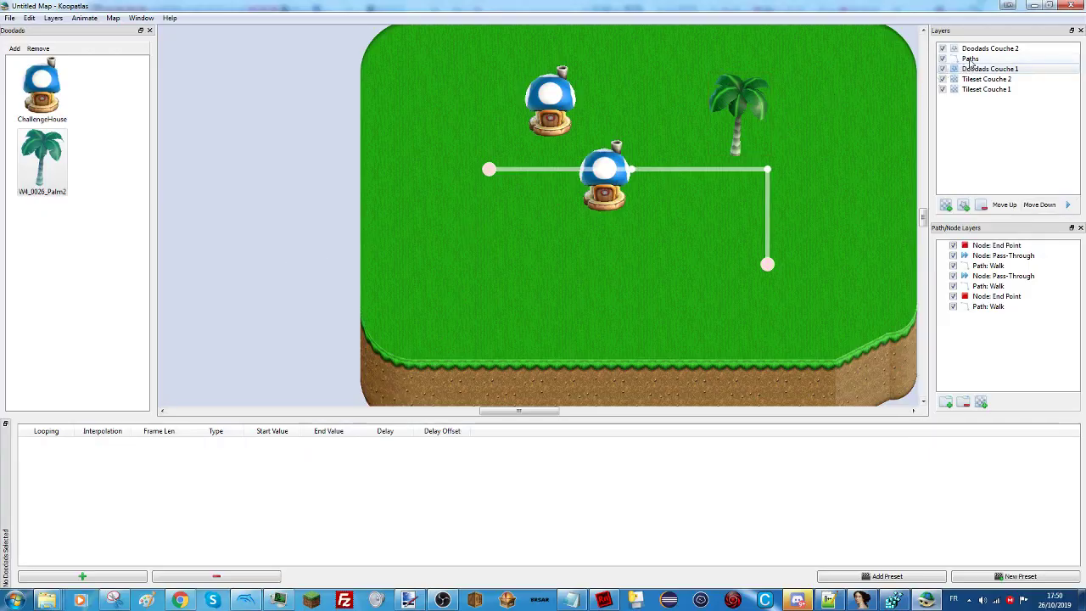
{"action": "left_click", "coordinate": [975, 69]}
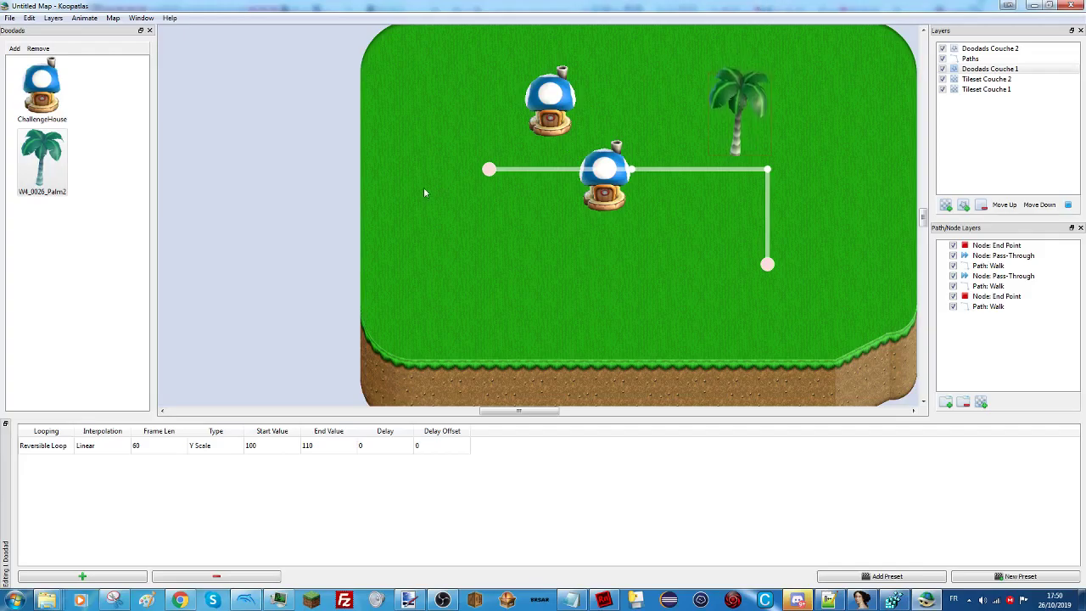
{"action": "left_click", "coordinate": [287, 258]}
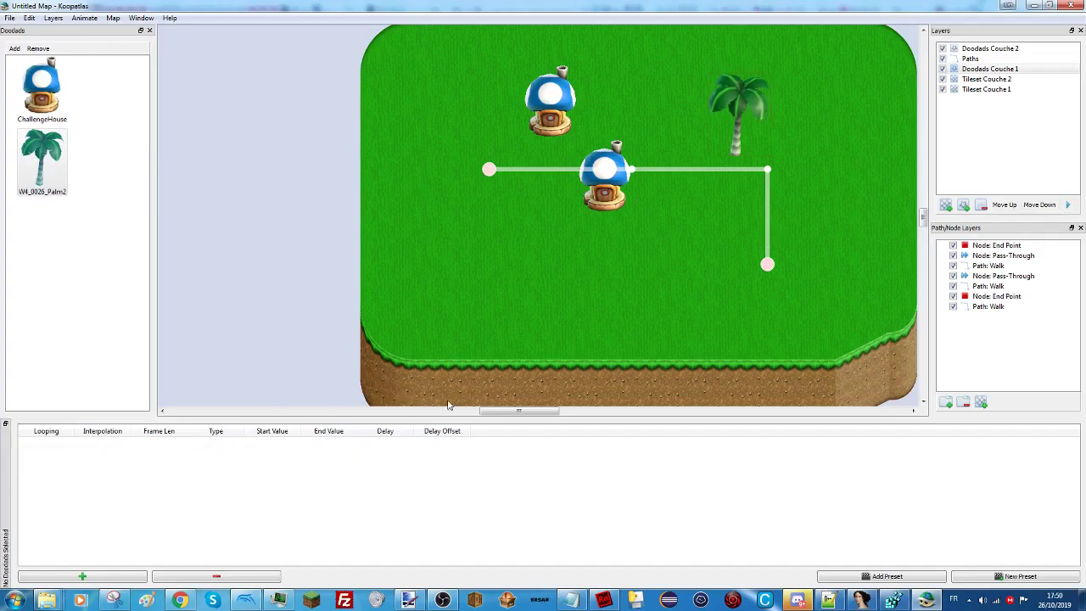
Inspect the left end node of the path on the Paths layer, and switch to Doodads Couche 2.
{"action": "left_click_drag", "start_coordinate": [497, 412], "coordinate": [513, 412]}
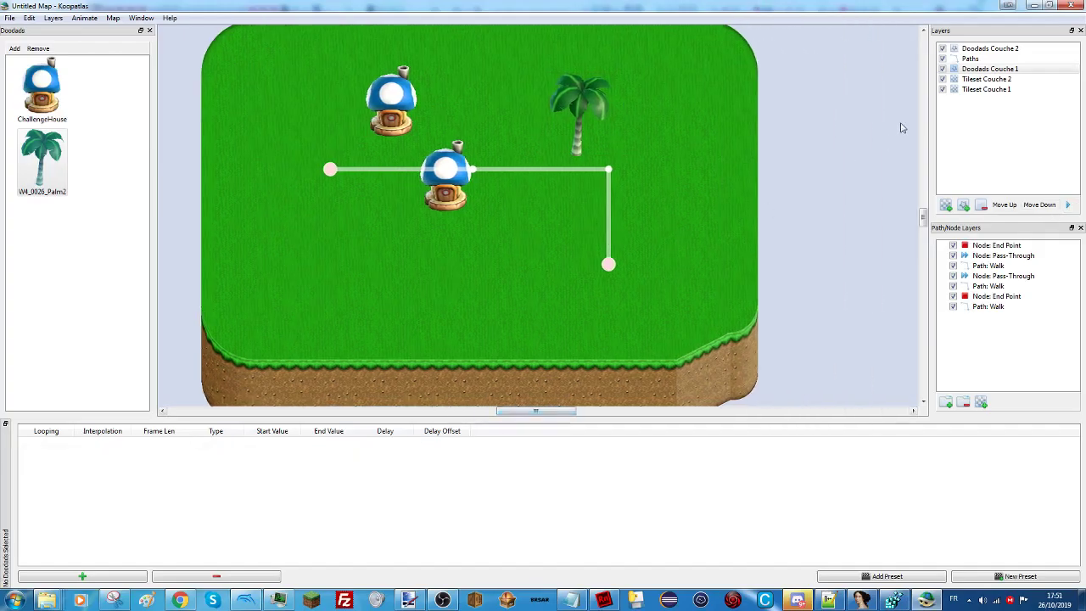
{"action": "left_click", "coordinate": [969, 58]}
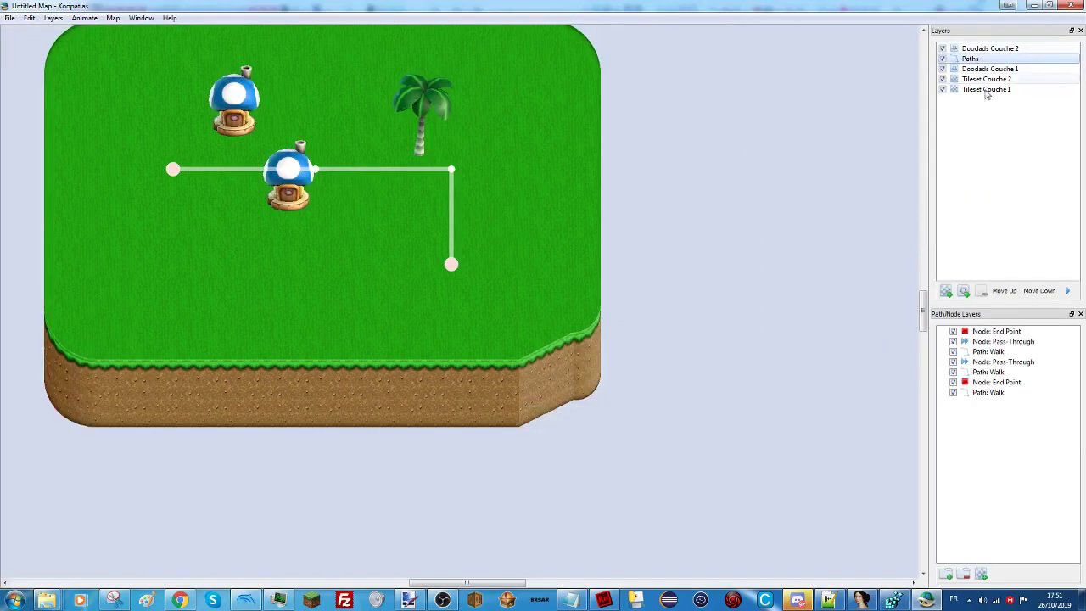
{"action": "left_click", "coordinate": [181, 171]}
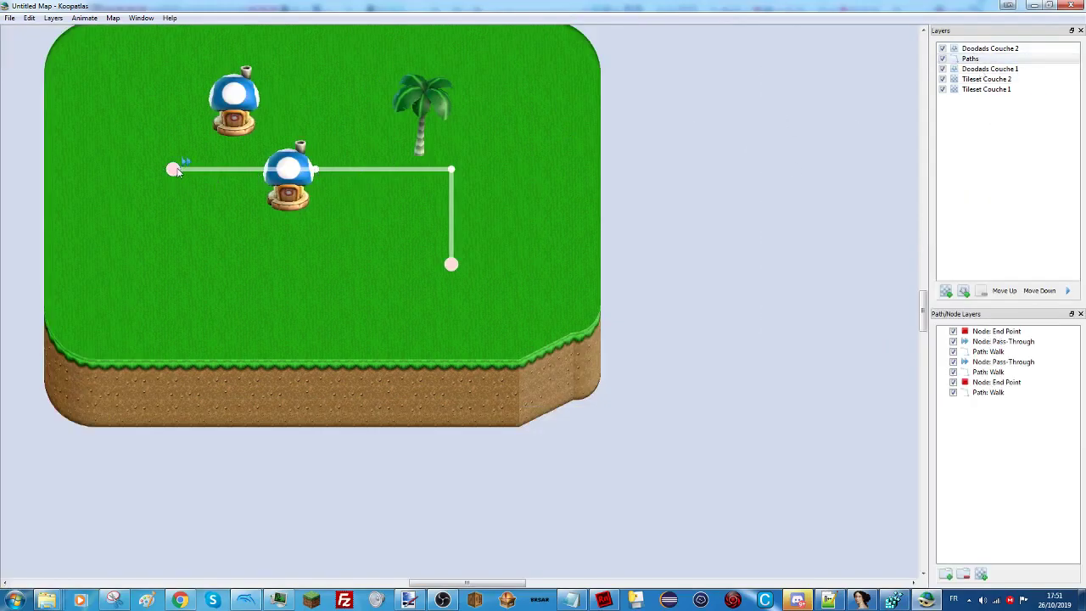
{"action": "left_click", "coordinate": [984, 49]}
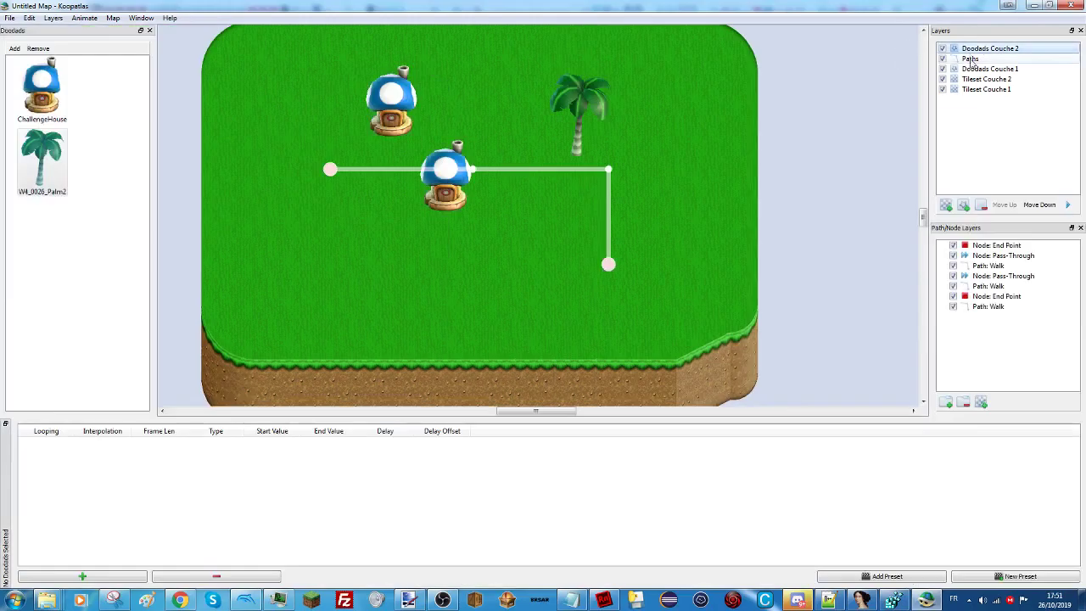
Preview the selected palm's animation on Doodads Couche 1 and compare the view with the Paths layer.
{"action": "left_click", "coordinate": [983, 69]}
{"action": "left_click", "coordinate": [582, 106]}
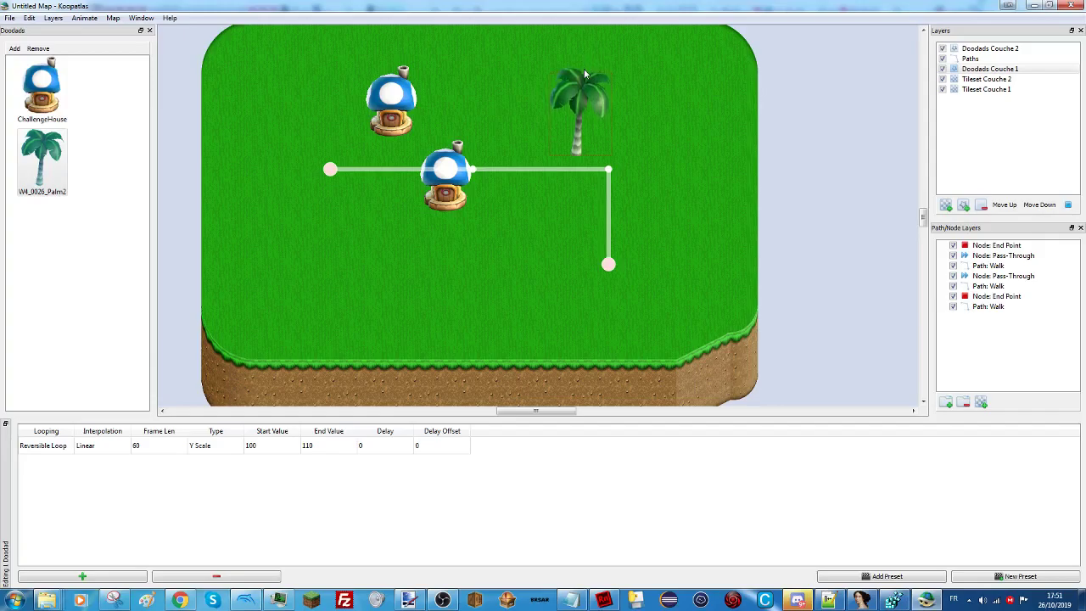
{"action": "left_click", "coordinate": [840, 159]}
{"action": "left_click", "coordinate": [971, 58]}
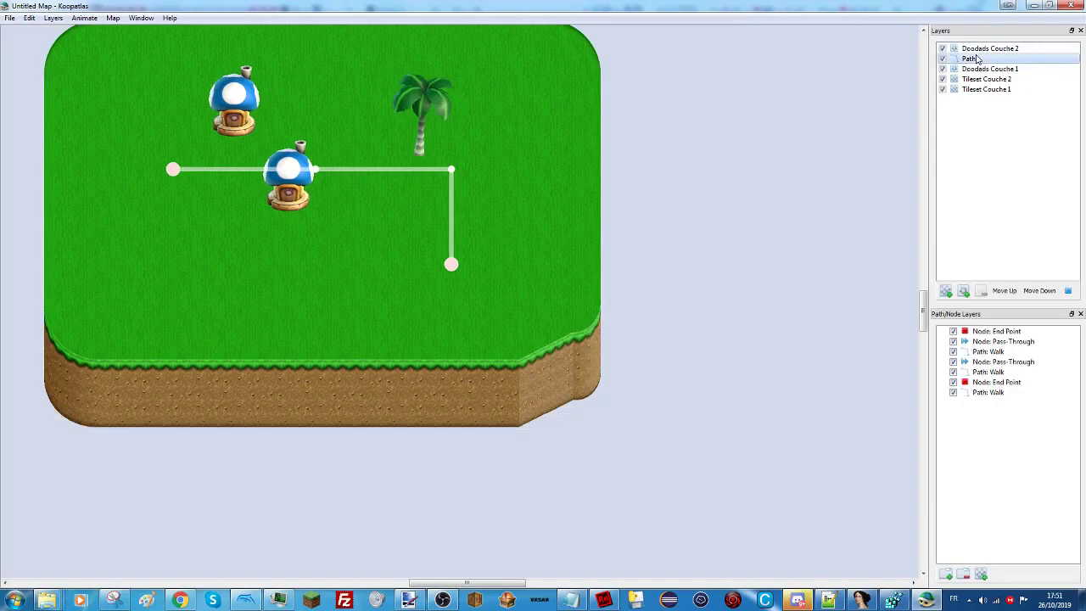
{"action": "left_click", "coordinate": [988, 68]}
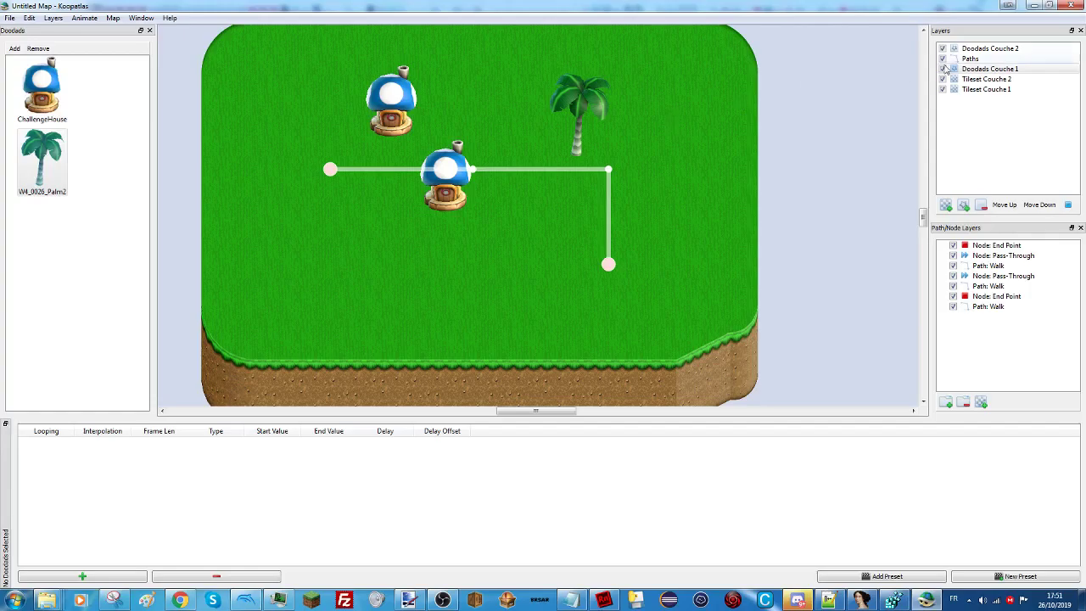
Cycle the path's left end node through its level, map exit and world change types on the Paths layer.
{"action": "left_click", "coordinate": [989, 60]}
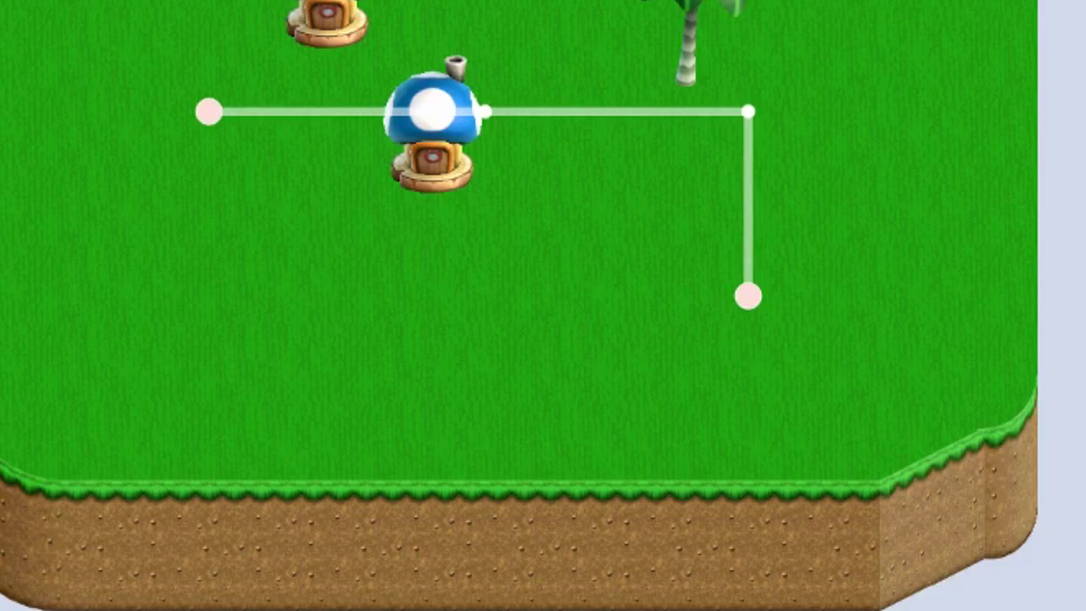
{"action": "left_click", "coordinate": [237, 98]}
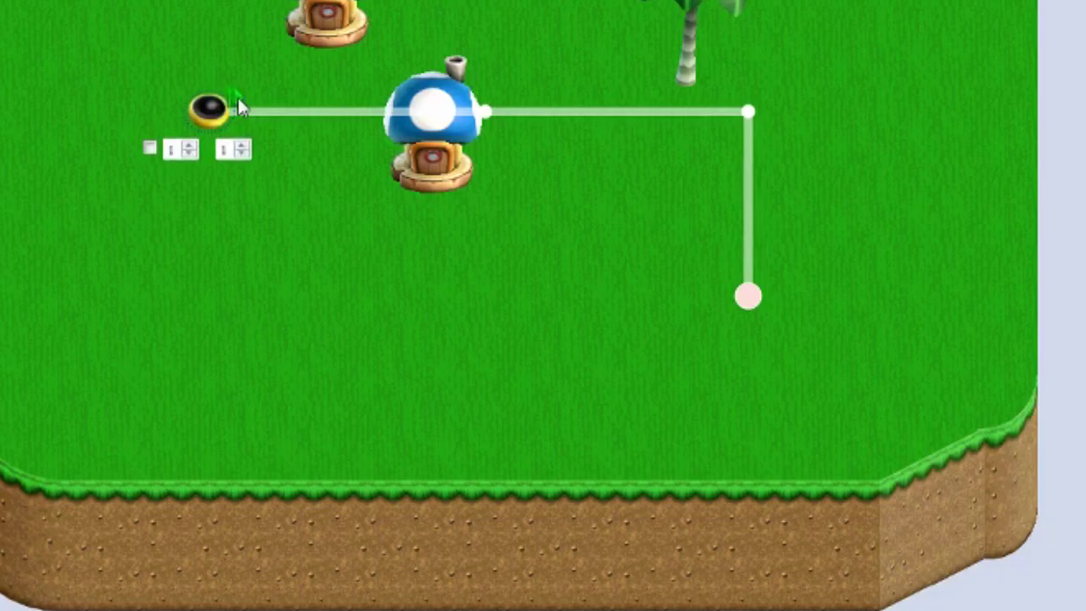
{"action": "left_click", "coordinate": [180, 148]}
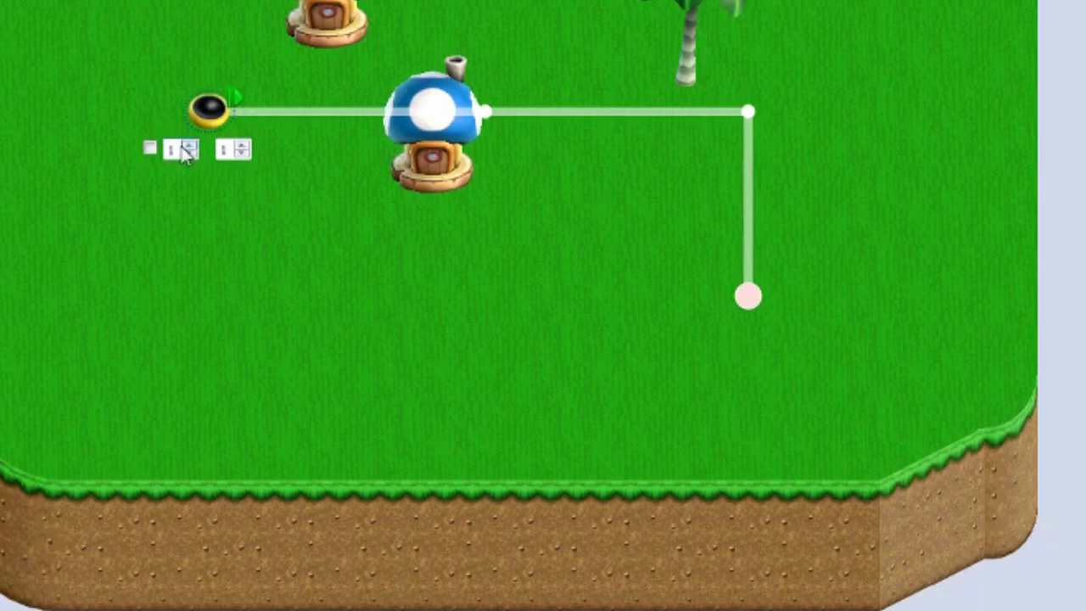
{"action": "left_click", "coordinate": [231, 96]}
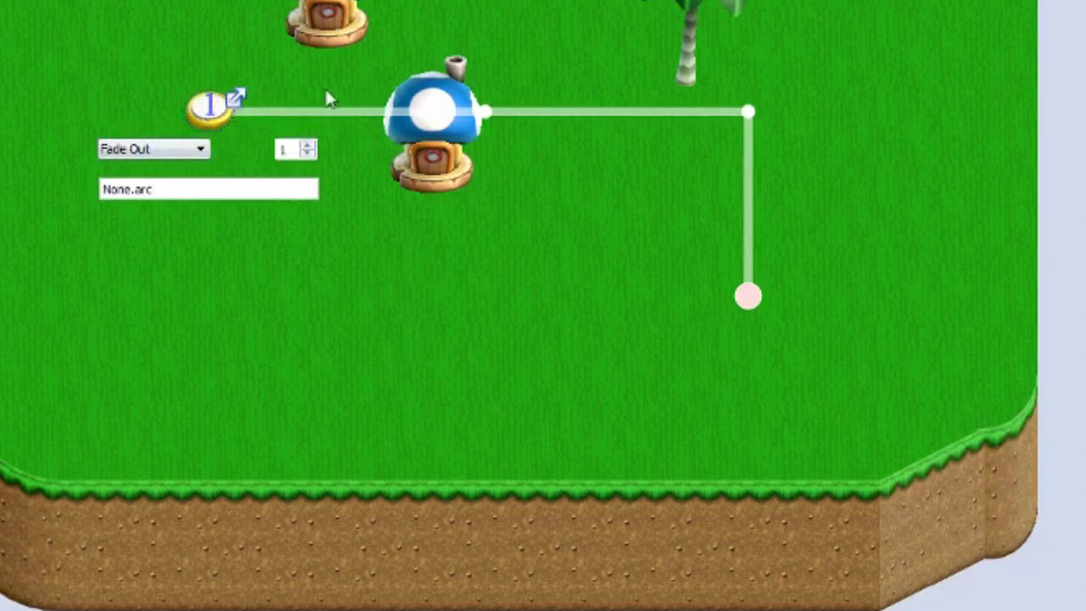
{"action": "left_click", "coordinate": [235, 99]}
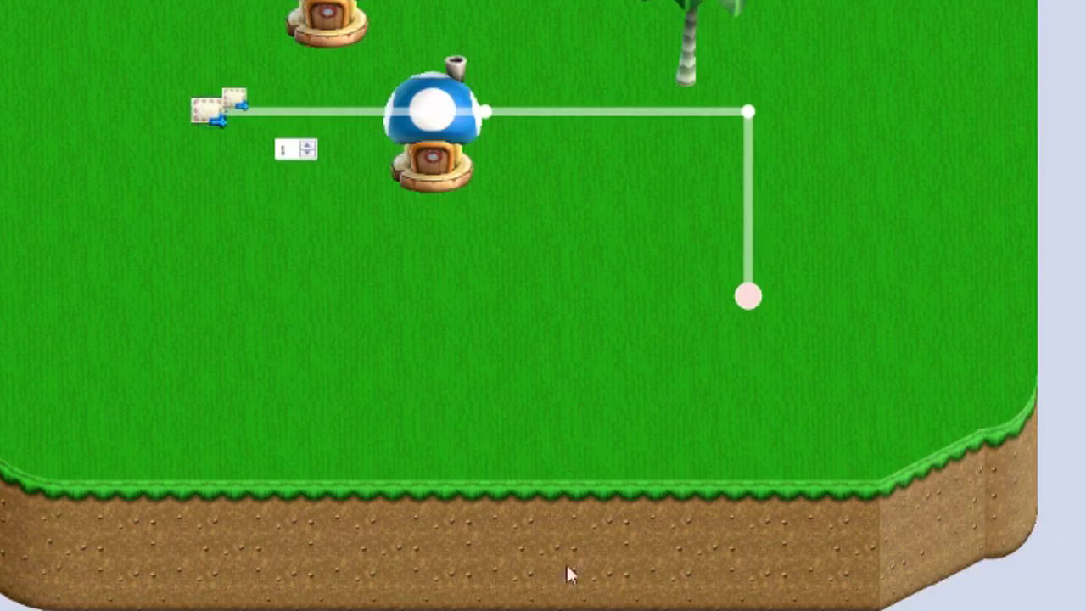
{"action": "left_click", "coordinate": [236, 100]}
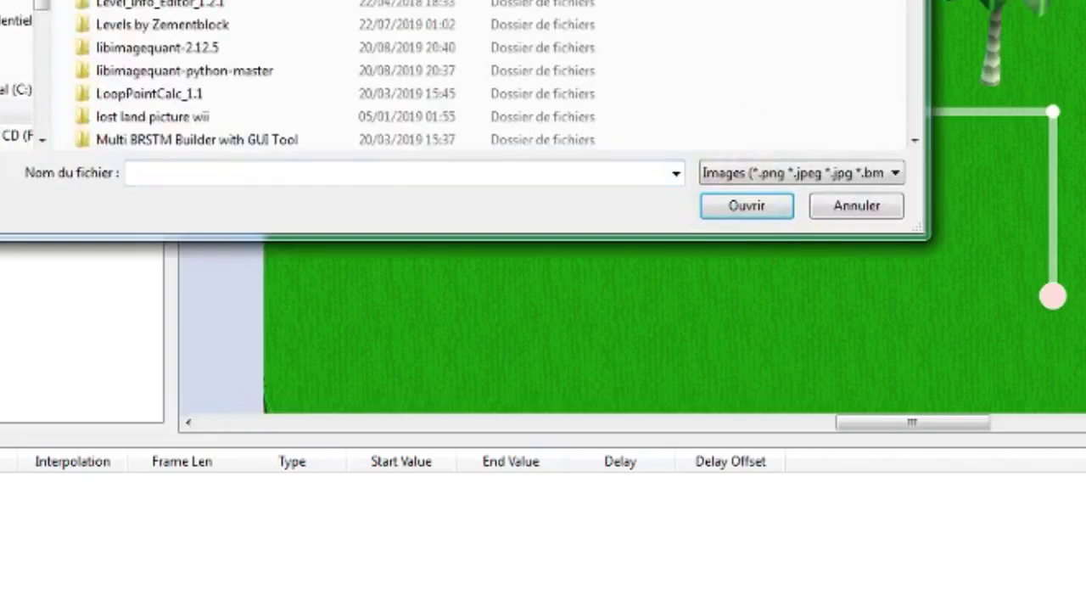
Browse the images in the YoshiIsland.kpmap folder and close the file selection without choosing one.
{"action": "scroll", "coordinate": [339, 76], "scroll_direction": "down", "scroll_amount": 5}
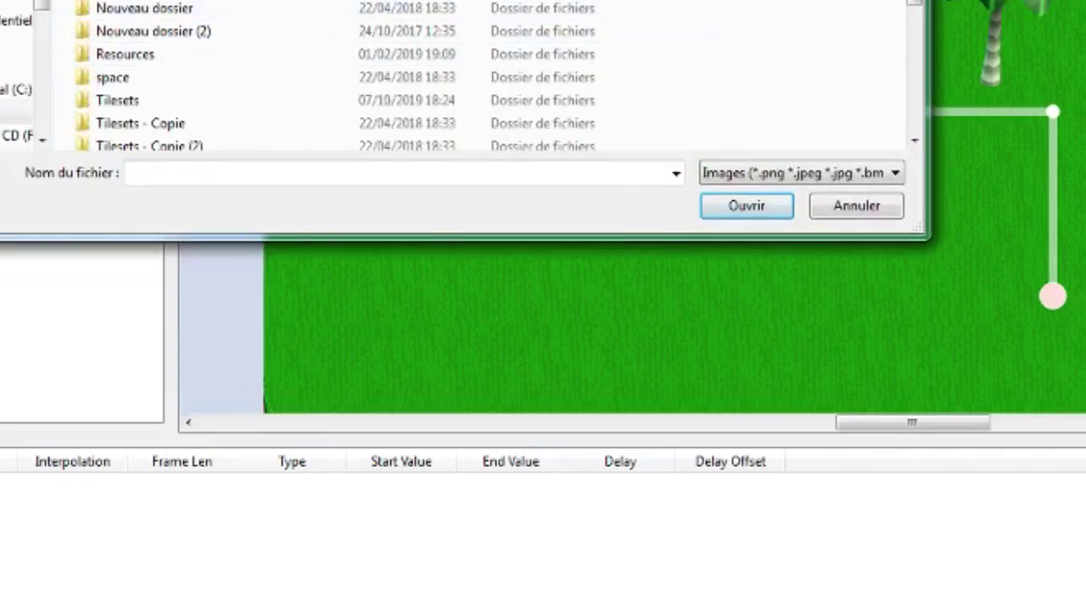
{"action": "scroll", "coordinate": [212, 33], "scroll_direction": "down", "scroll_amount": 5}
{"action": "scroll", "coordinate": [198, 110], "scroll_direction": "down", "scroll_amount": 1}
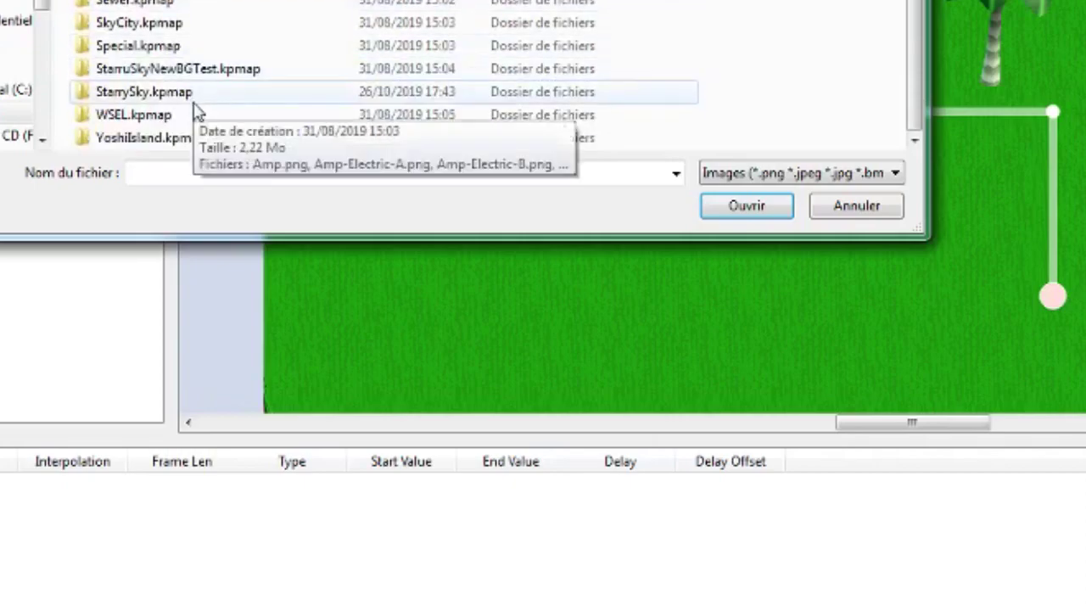
{"action": "double_click", "coordinate": [180, 140]}
{"action": "scroll", "coordinate": [213, 88], "scroll_direction": "down", "scroll_amount": 10}
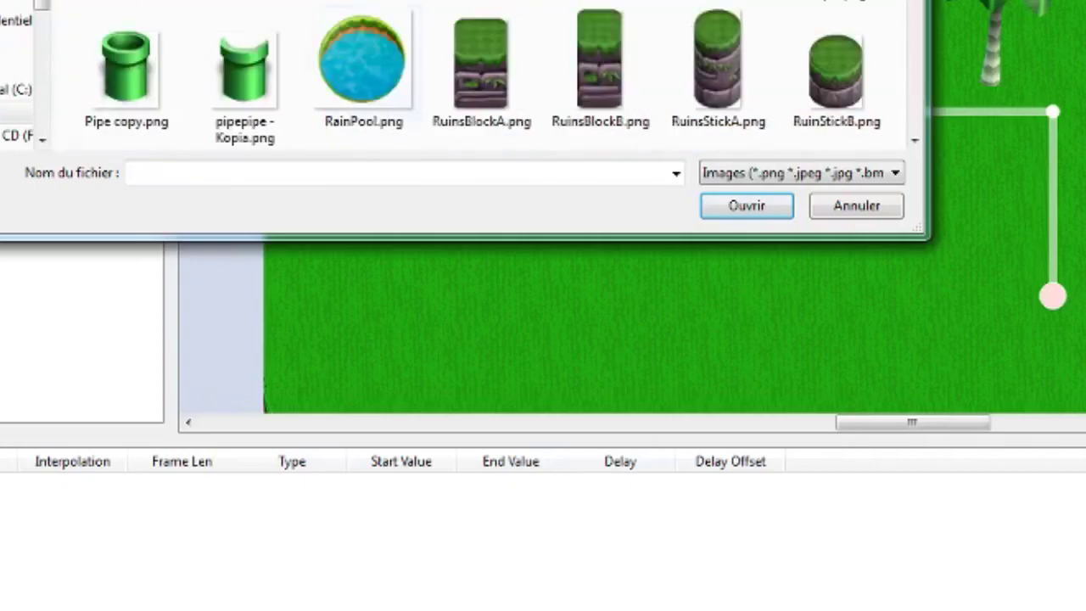
{"action": "scroll", "coordinate": [415, 38], "scroll_direction": "down", "scroll_amount": 10}
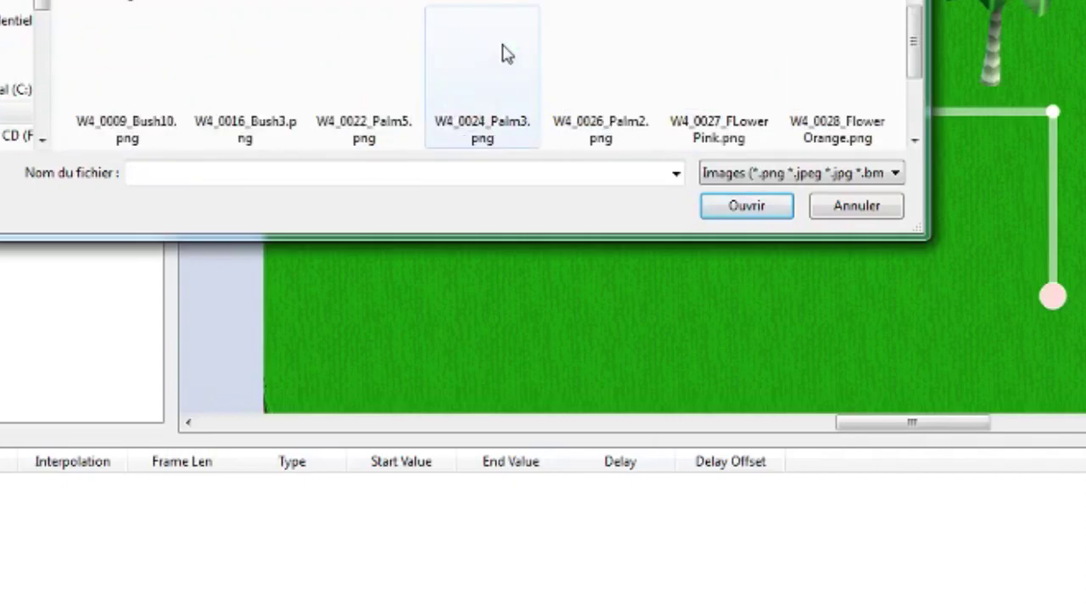
{"action": "key", "text": "Escape"}
Turn the path's pass-through node beside the lower mushroom house and its corner node into level nodes.
{"action": "left_click_drag", "start_coordinate": [10, 42], "coordinate": [513, 110]}
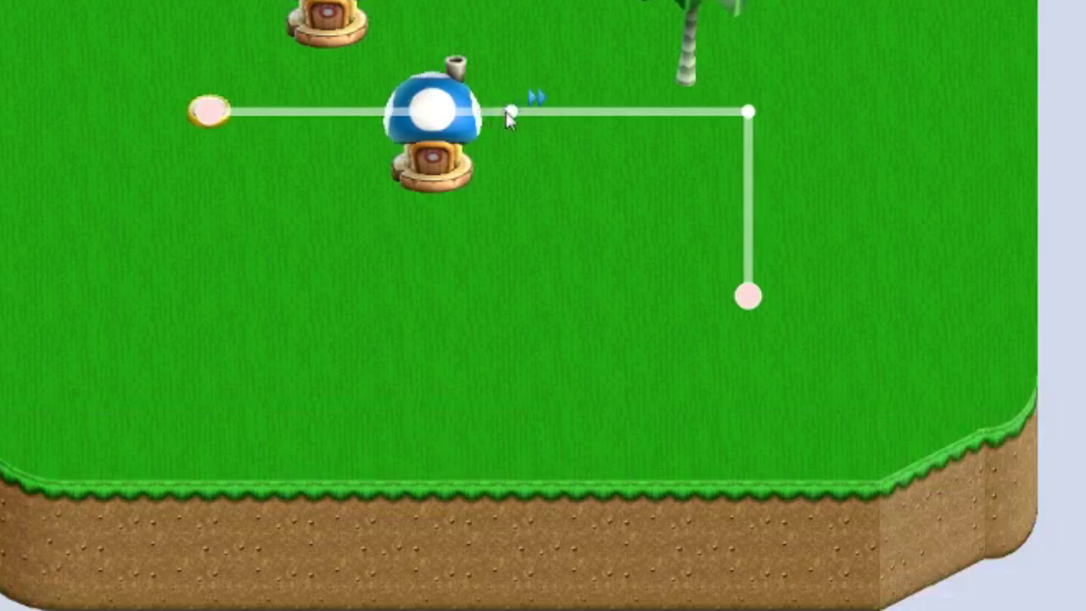
{"action": "left_click", "coordinate": [524, 110]}
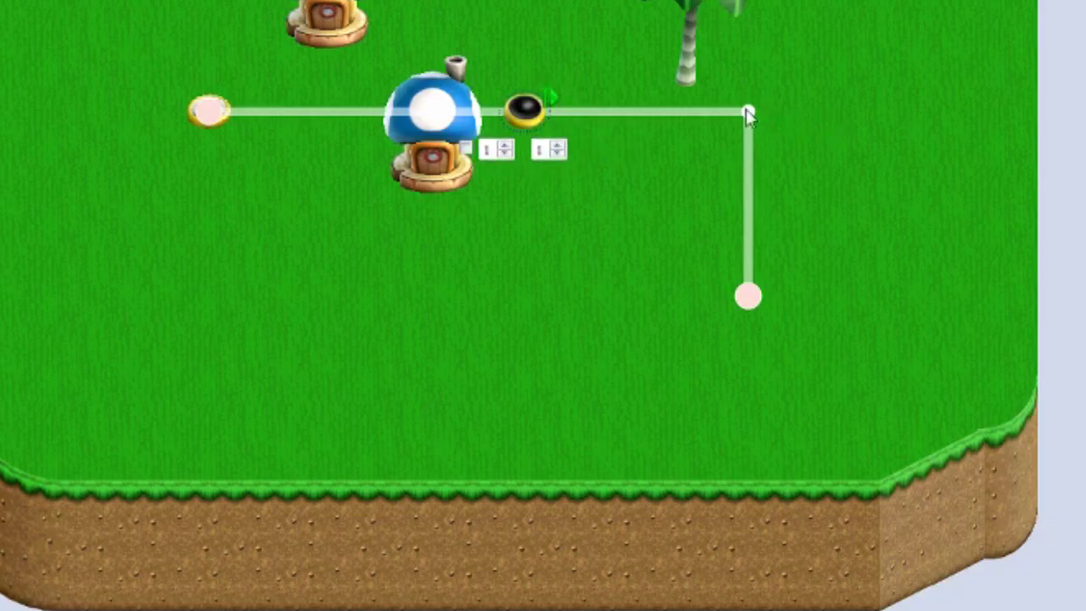
{"action": "left_click", "coordinate": [776, 100]}
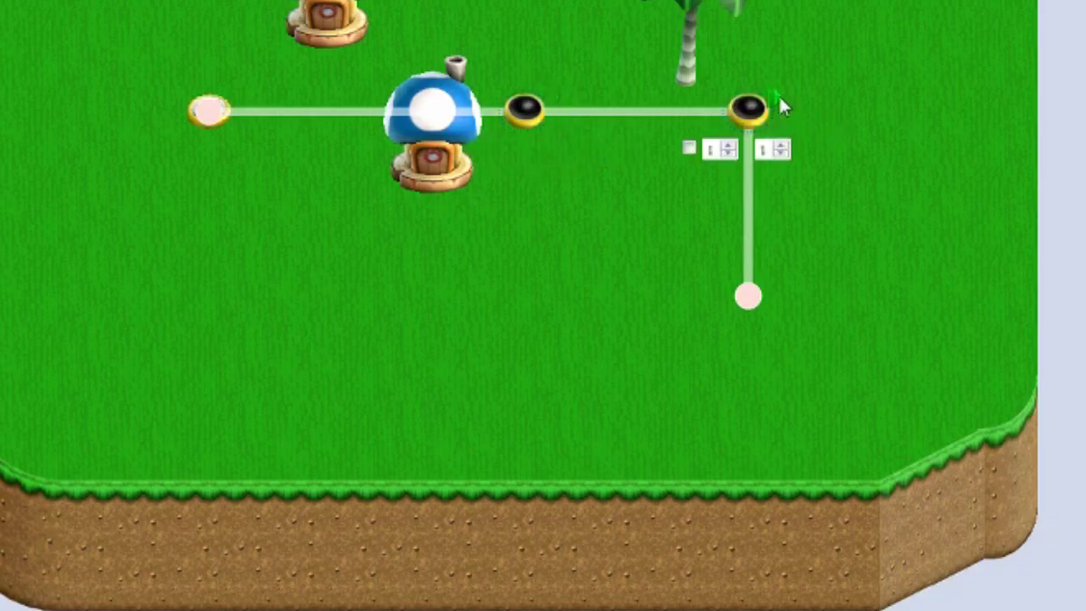
Change the lower end node of the vertical path into a map exit node.
{"action": "left_click", "coordinate": [750, 224]}
{"action": "left_click", "coordinate": [747, 295]}
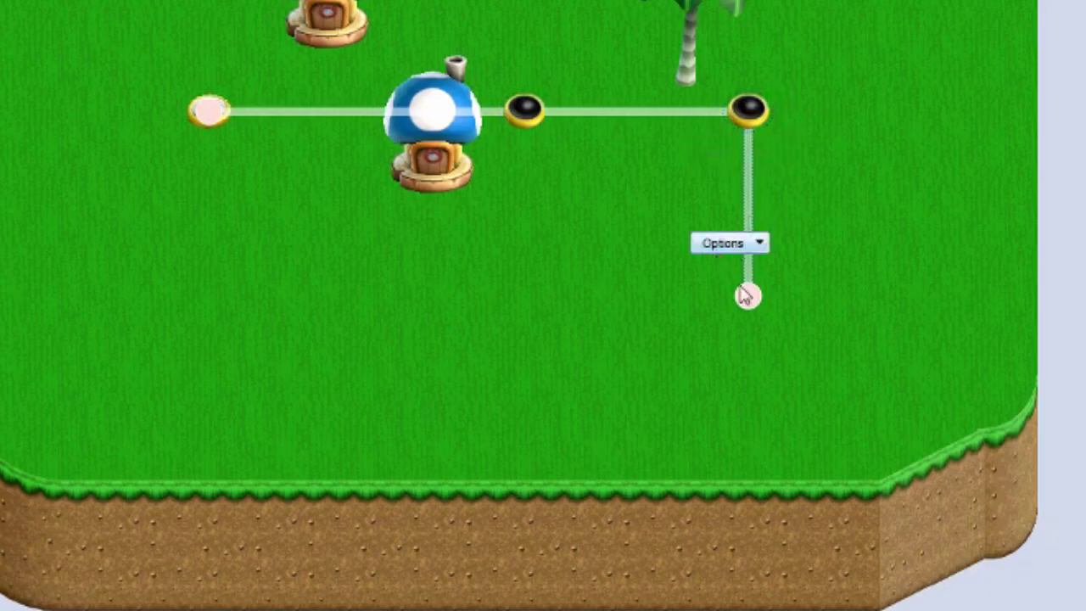
{"action": "left_click", "coordinate": [776, 284]}
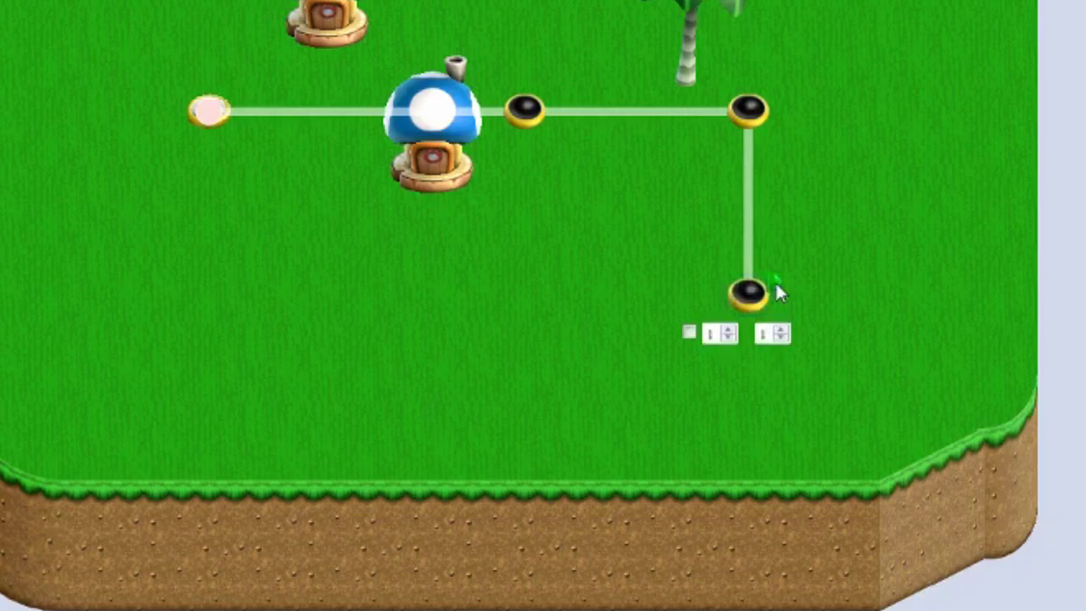
{"action": "left_click", "coordinate": [774, 283]}
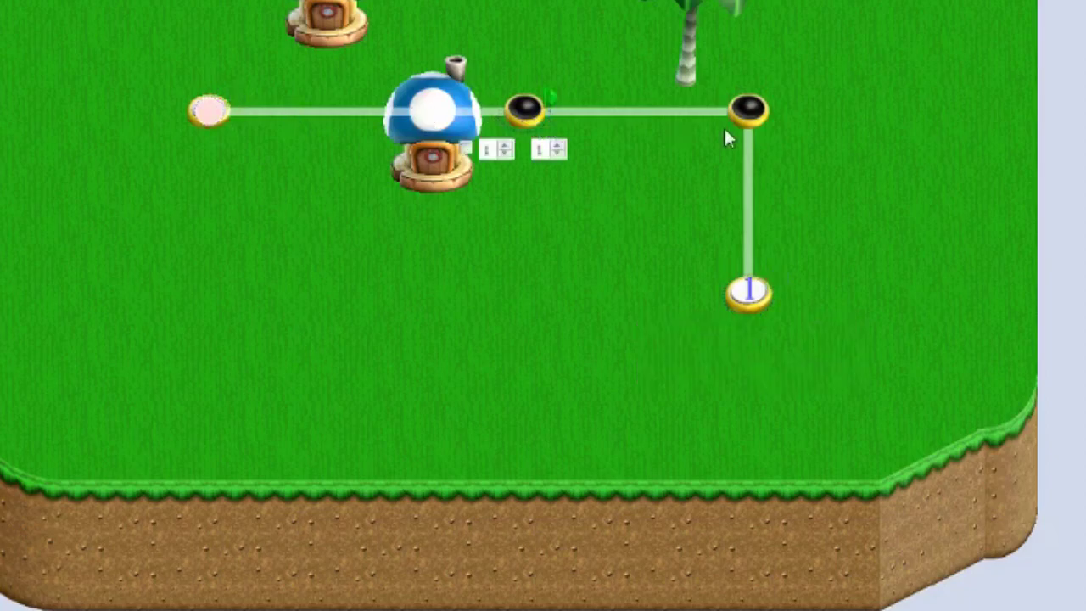
{"action": "mouse_move", "coordinate": [744, 123]}
{"action": "mouse_move", "coordinate": [749, 286]}
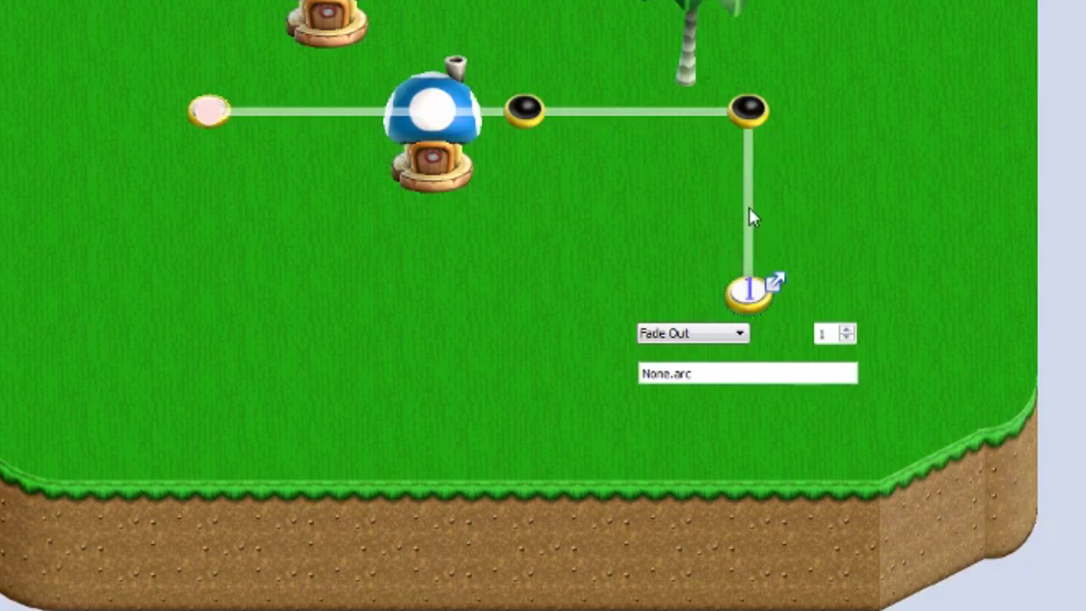
Examine the speed, unlock layer and movement animation options of the two horizontal path segments.
{"action": "left_click", "coordinate": [386, 115]}
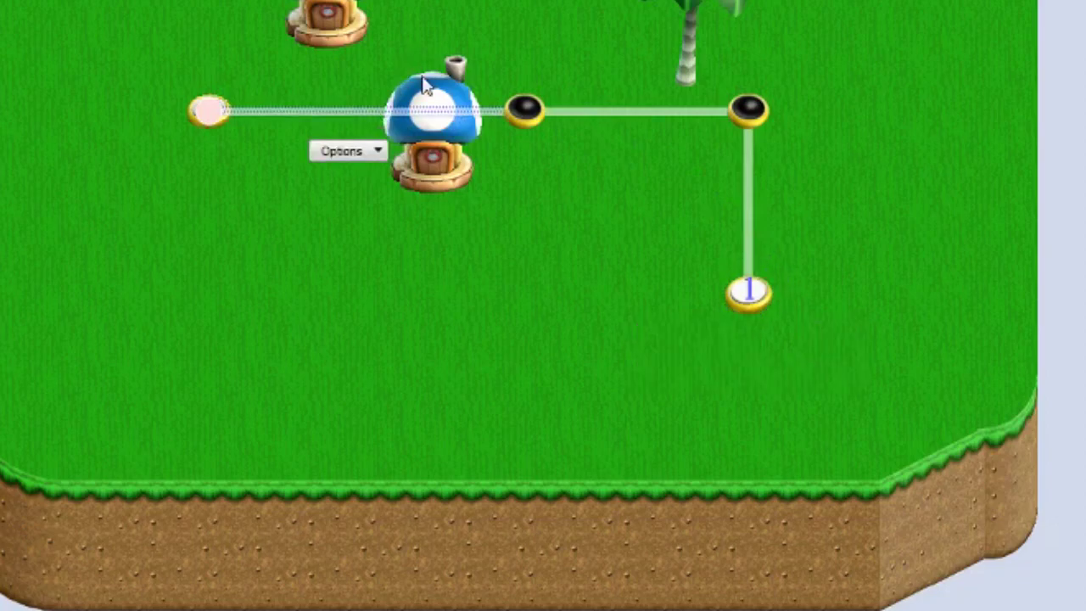
{"action": "left_click", "coordinate": [362, 158]}
{"action": "left_click", "coordinate": [358, 159]}
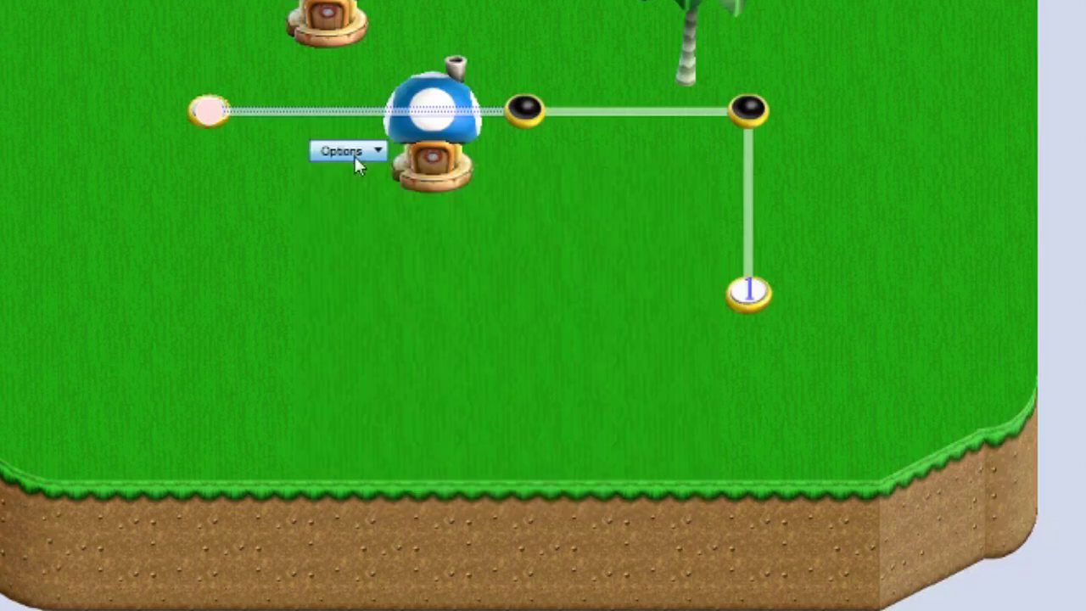
{"action": "left_click", "coordinate": [642, 109]}
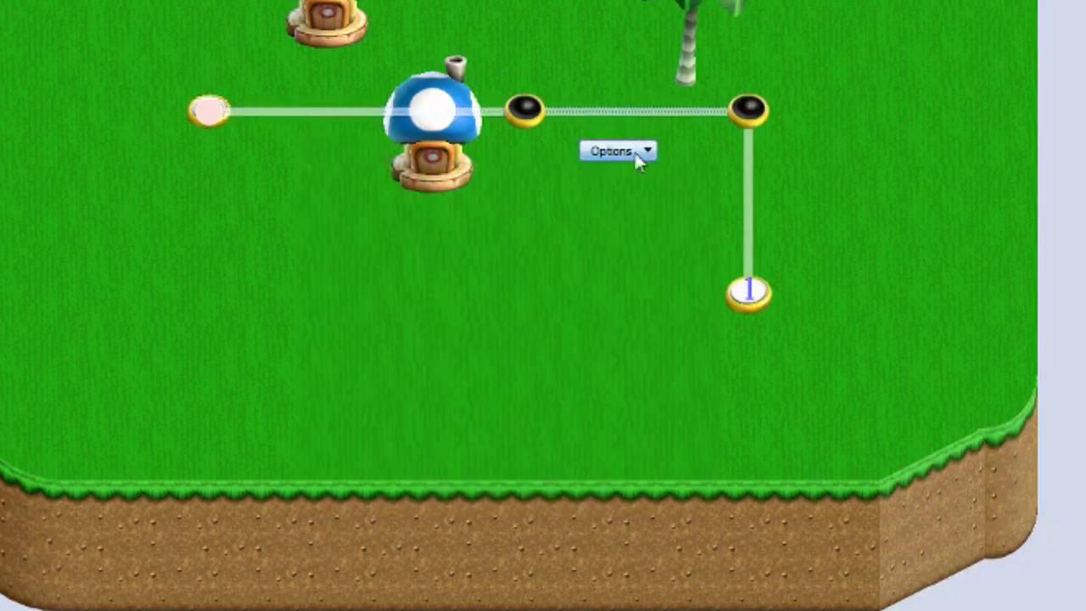
{"action": "left_click", "coordinate": [637, 160]}
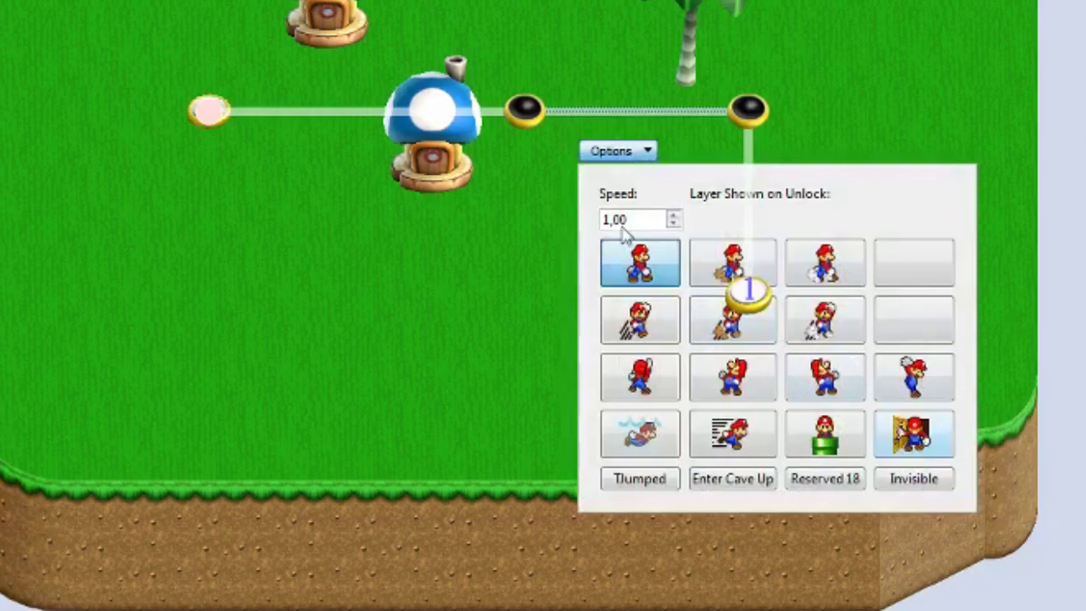
{"action": "left_click", "coordinate": [274, 110]}
{"action": "left_click", "coordinate": [332, 112]}
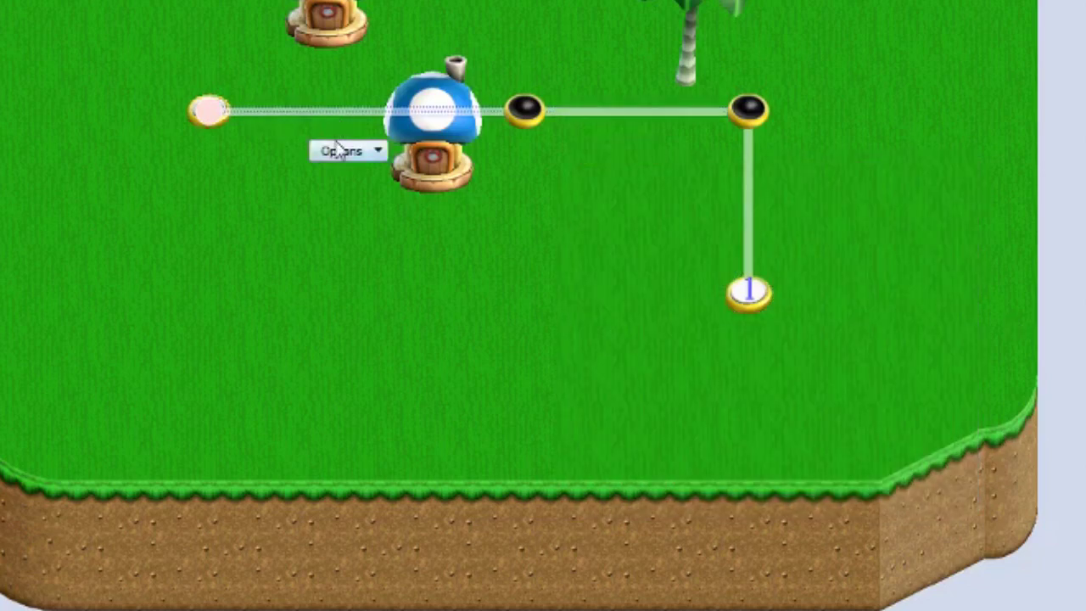
{"action": "left_click", "coordinate": [339, 150]}
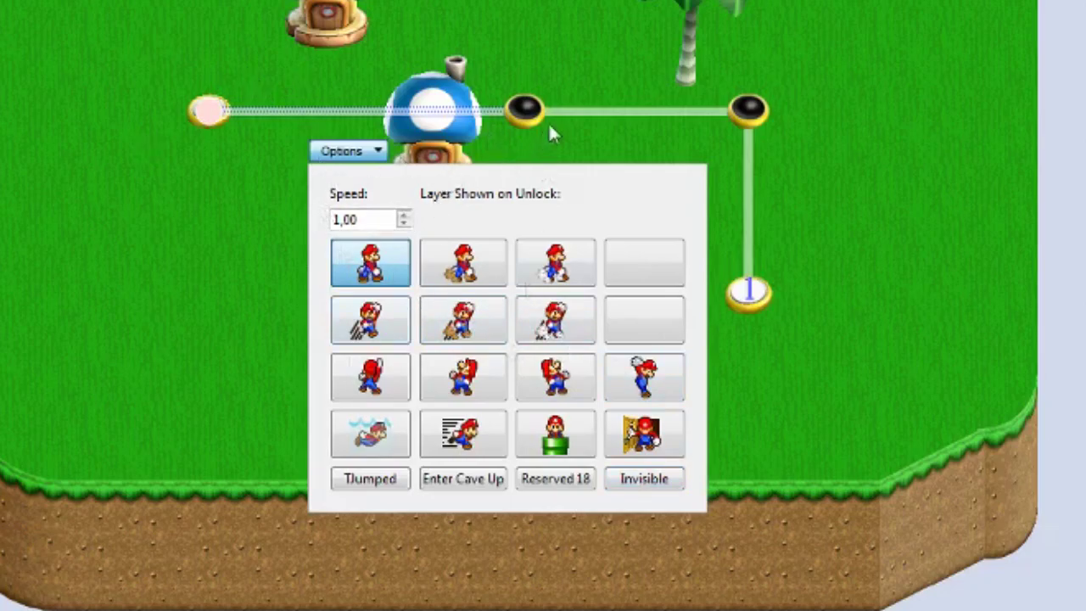
{"action": "left_click", "coordinate": [585, 110]}
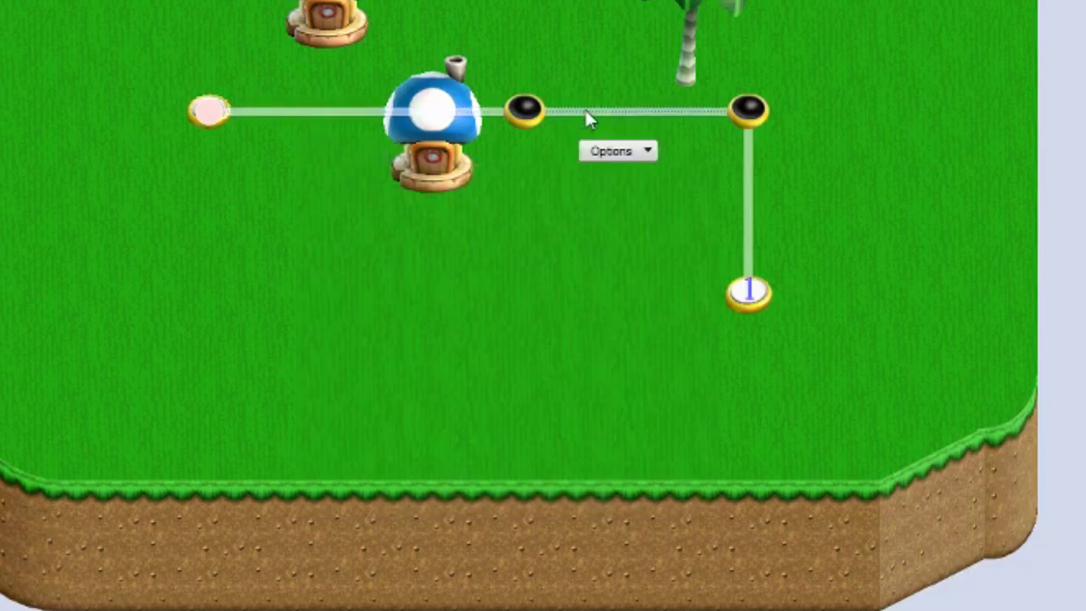
{"action": "left_click", "coordinate": [337, 153]}
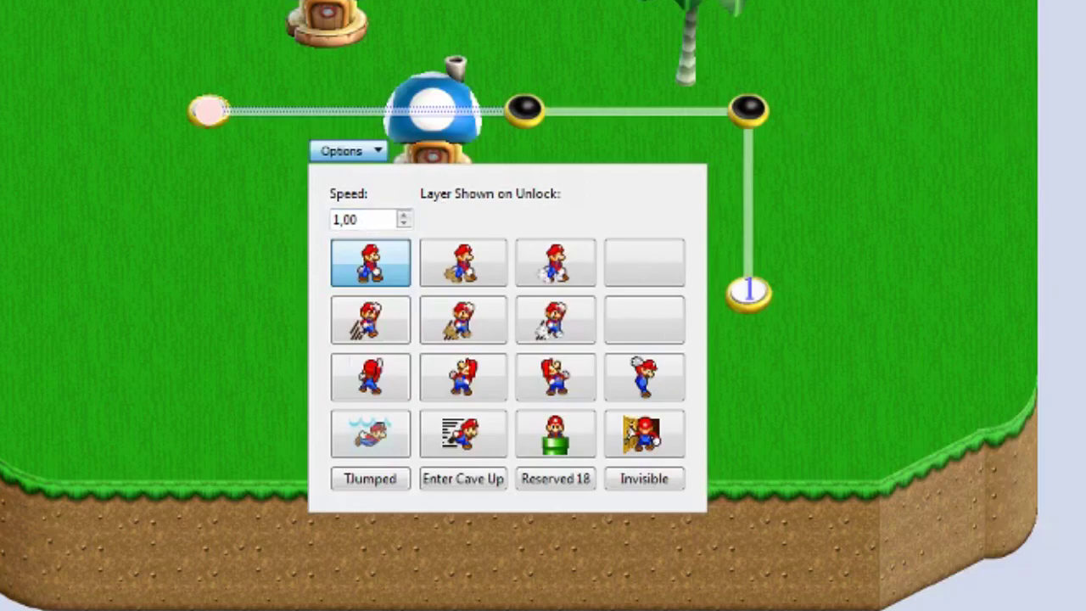
{"action": "left_click", "coordinate": [1046, 149]}
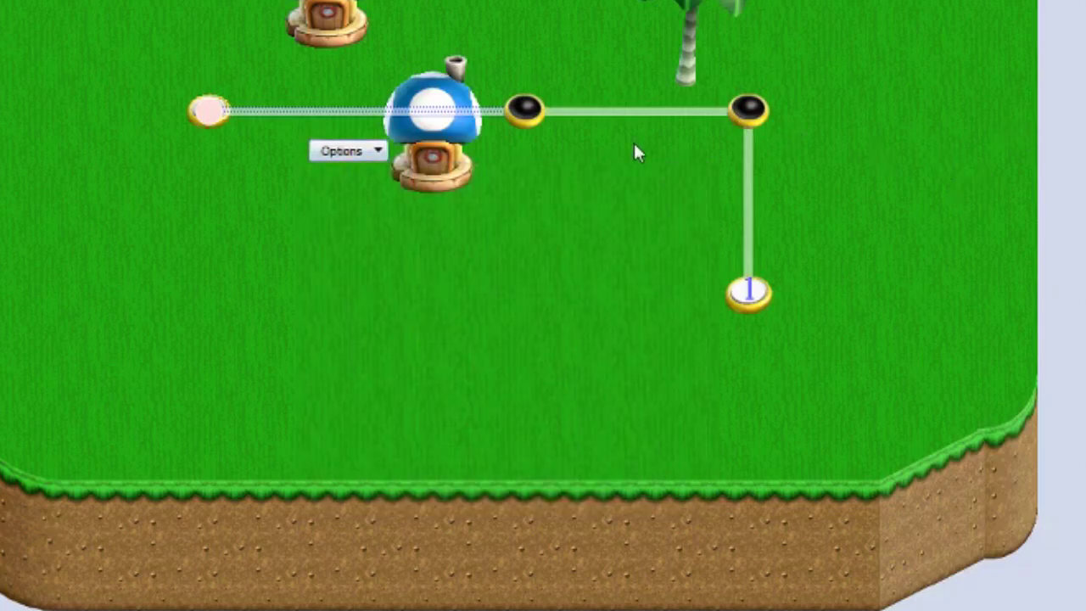
Review the unlock criteria rules for the path segment crossing the mushroom house and close them without entering a criterion.
{"action": "left_click", "coordinate": [750, 295]}
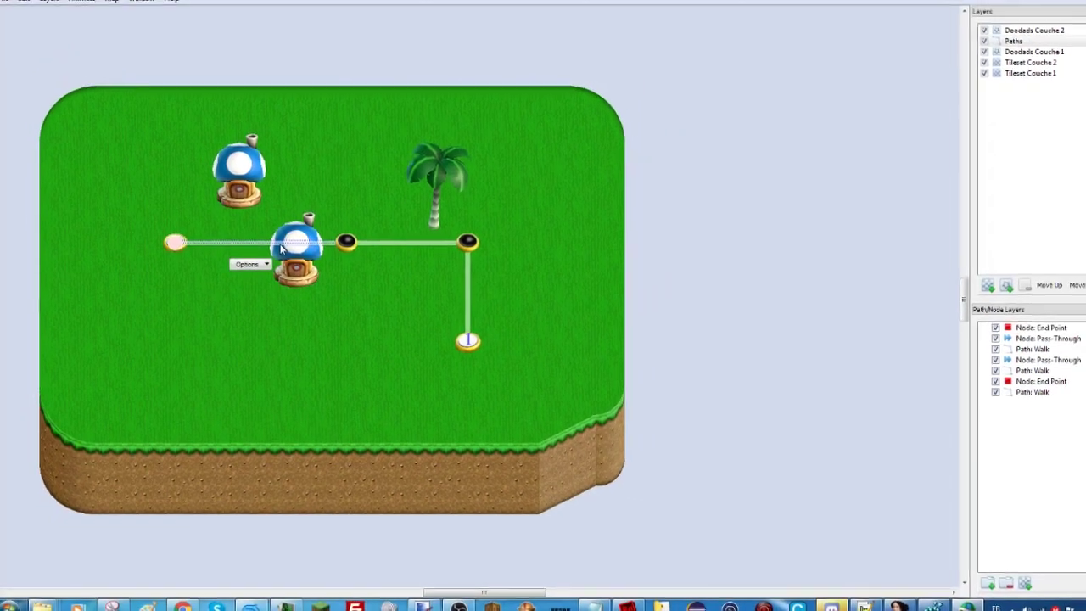
{"action": "double_click", "coordinate": [273, 253]}
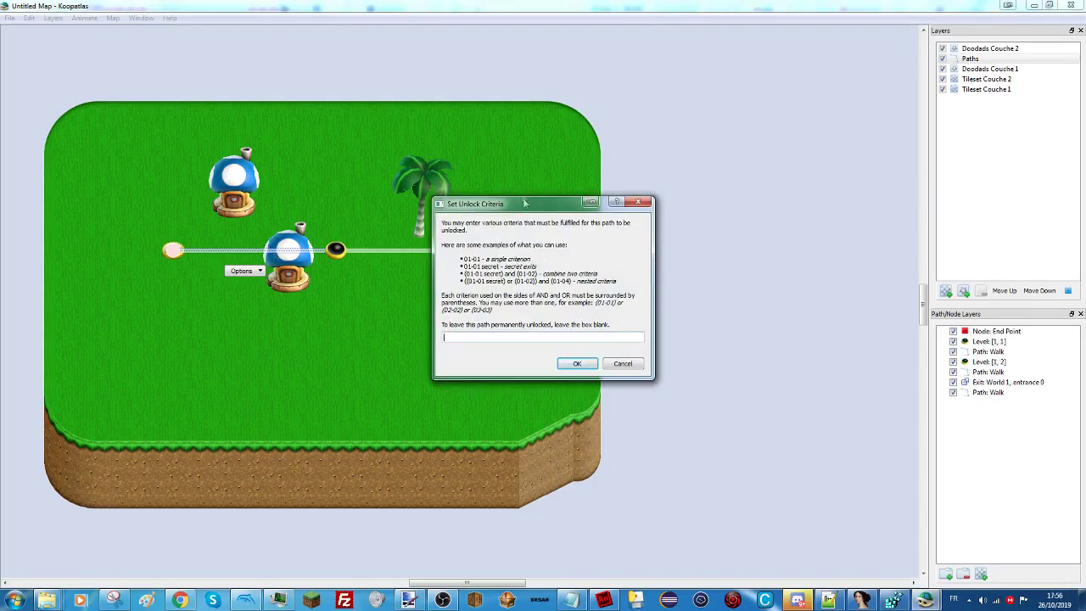
{"action": "left_click_drag", "start_coordinate": [526, 211], "coordinate": [588, 187]}
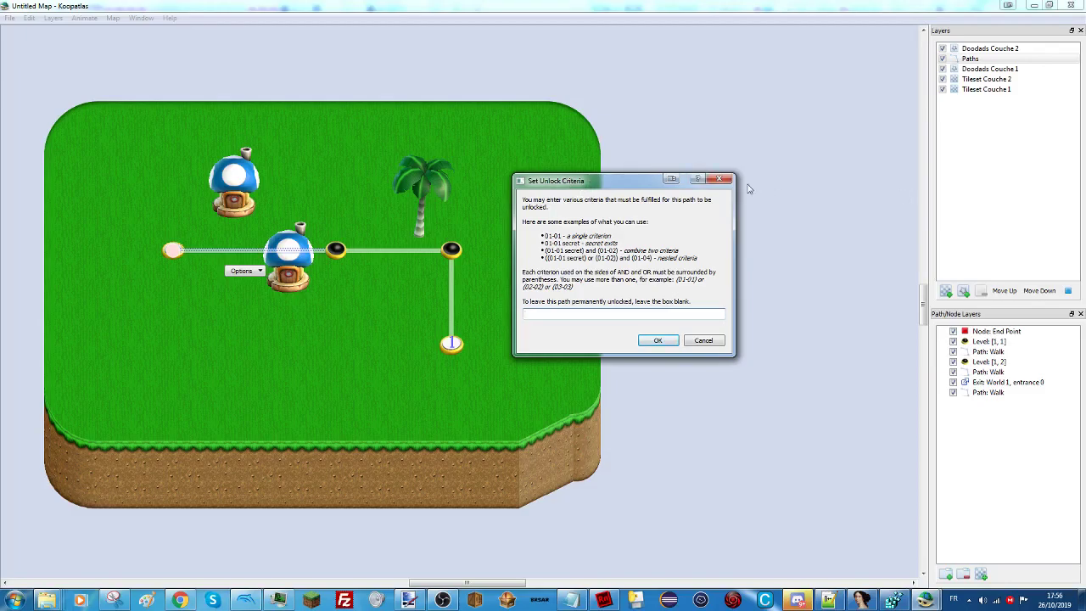
{"action": "left_click", "coordinate": [720, 180]}
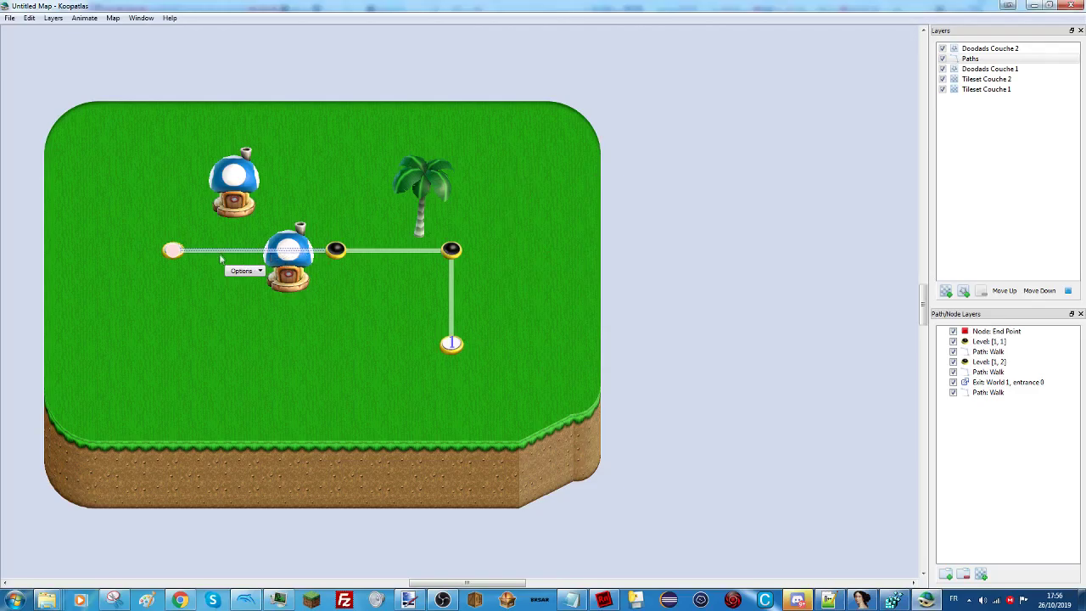
Enter 01-01 as the unlock criterion of the path segment between the two level nodes.
{"action": "left_click", "coordinate": [335, 250]}
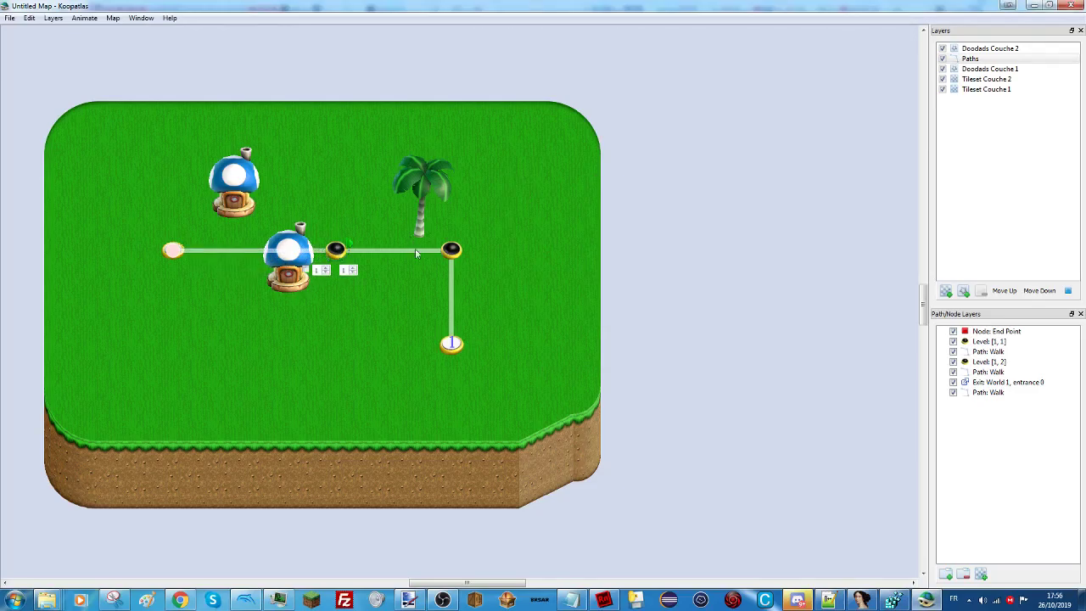
{"action": "left_click", "coordinate": [277, 251]}
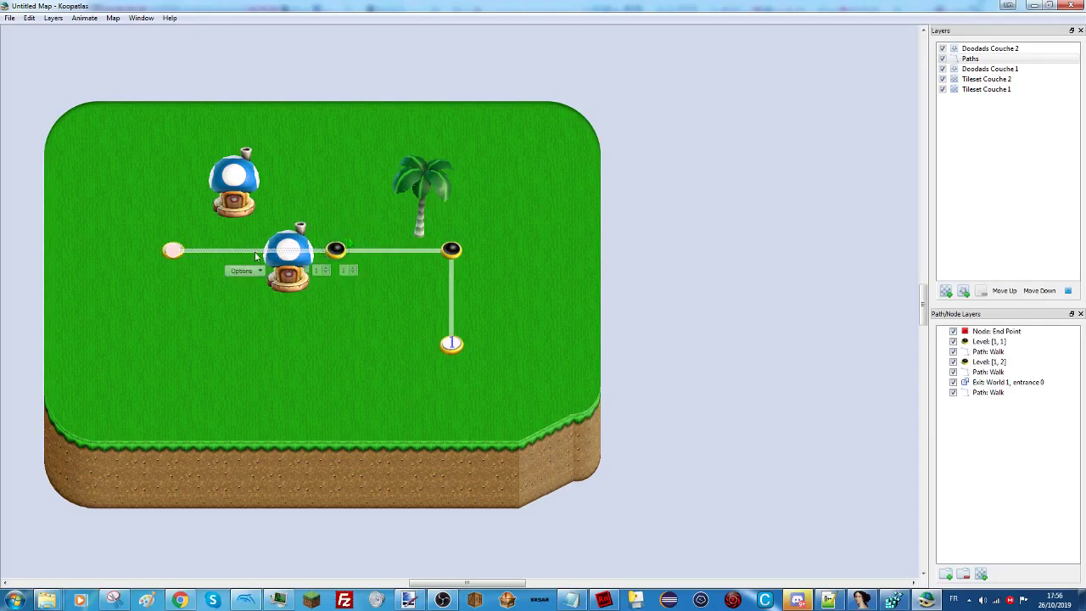
{"action": "left_click", "coordinate": [337, 251]}
{"action": "left_click", "coordinate": [382, 251]}
{"action": "left_click", "coordinate": [452, 250]}
{"action": "left_click", "coordinate": [424, 251]}
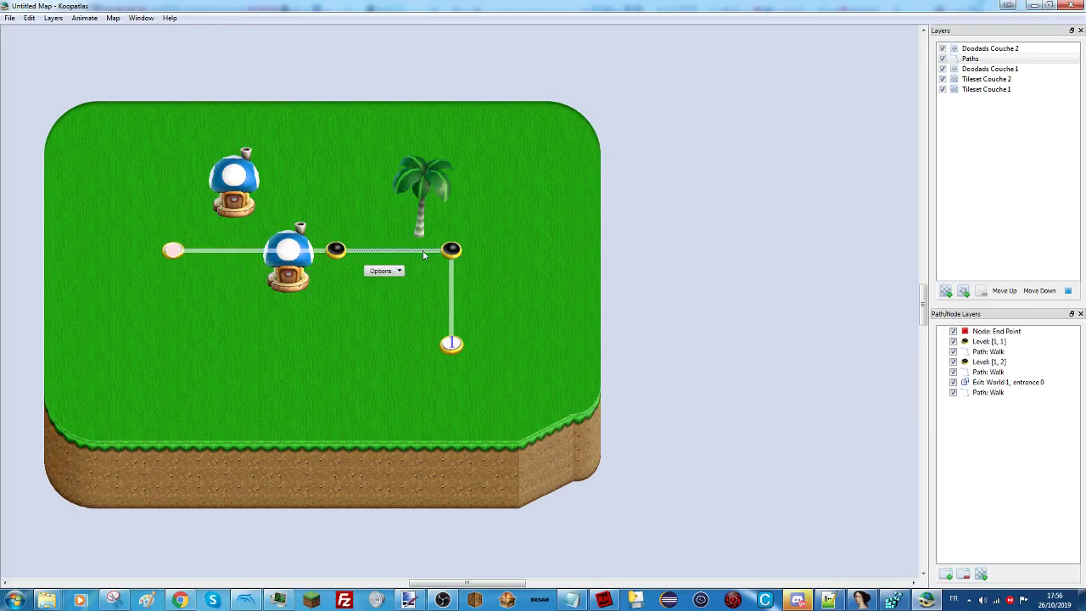
{"action": "double_click", "coordinate": [411, 252]}
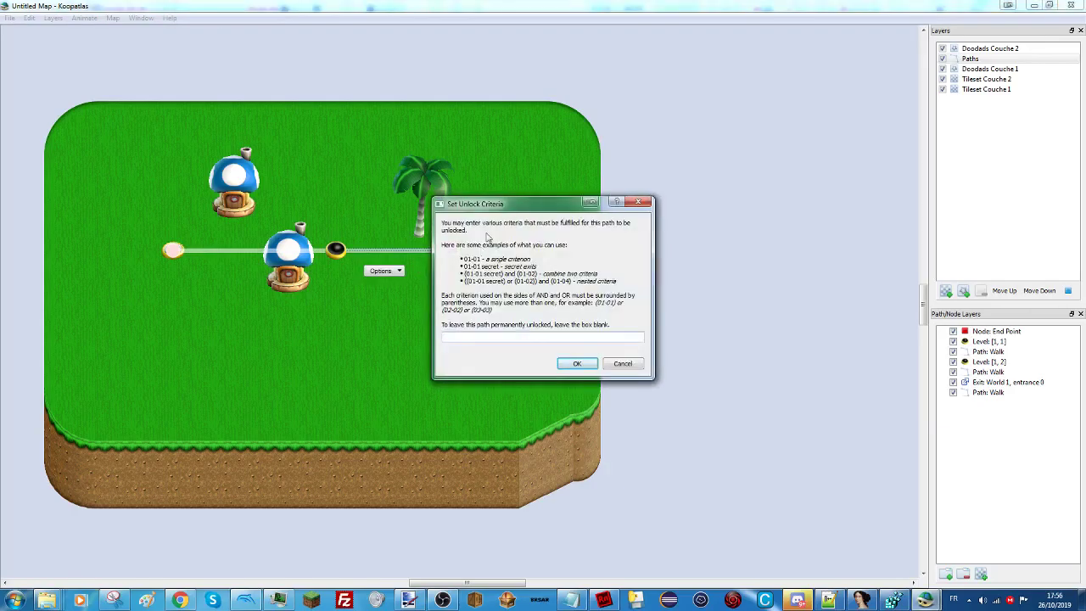
{"action": "left_click_drag", "start_coordinate": [492, 214], "coordinate": [661, 206]}
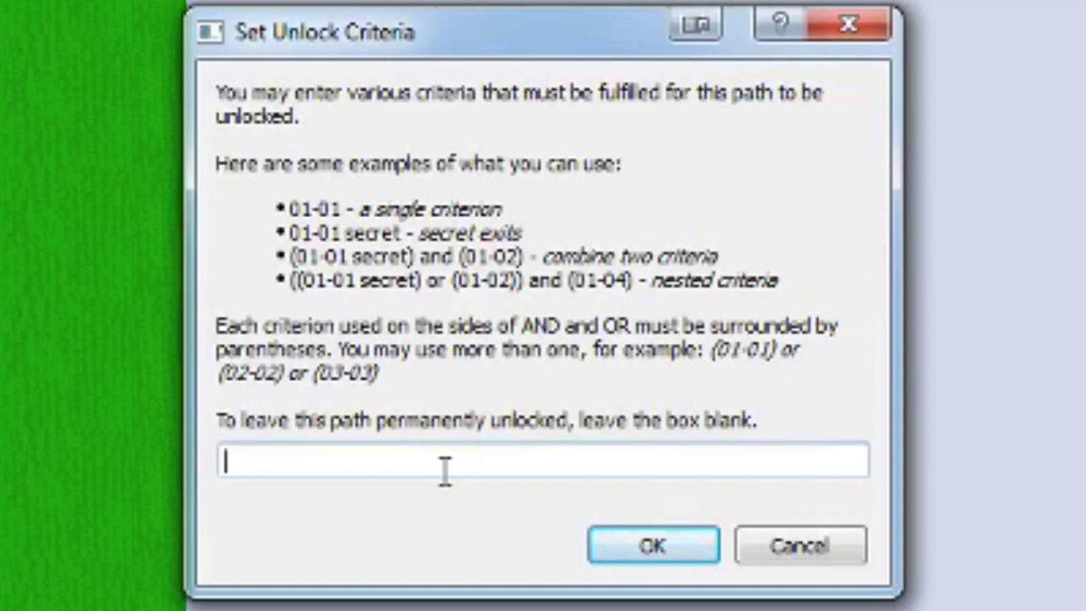
{"action": "type", "text": "01-01"}
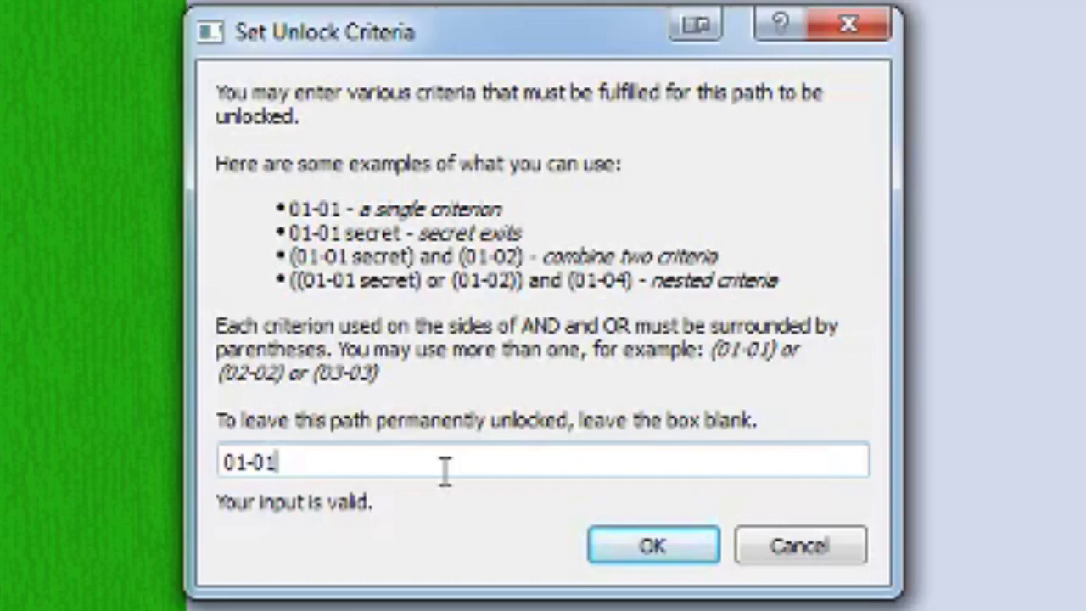
Try 01-01.arc as the segment's unlock criterion and remove the .arc suffix again.
{"action": "type", "text": ".arc"}
{"action": "key", "text": "BackSpace"}
{"action": "key", "text": "BackSpace"}
{"action": "key", "text": "BackSpace"}
{"action": "key", "text": "BackSpace"}
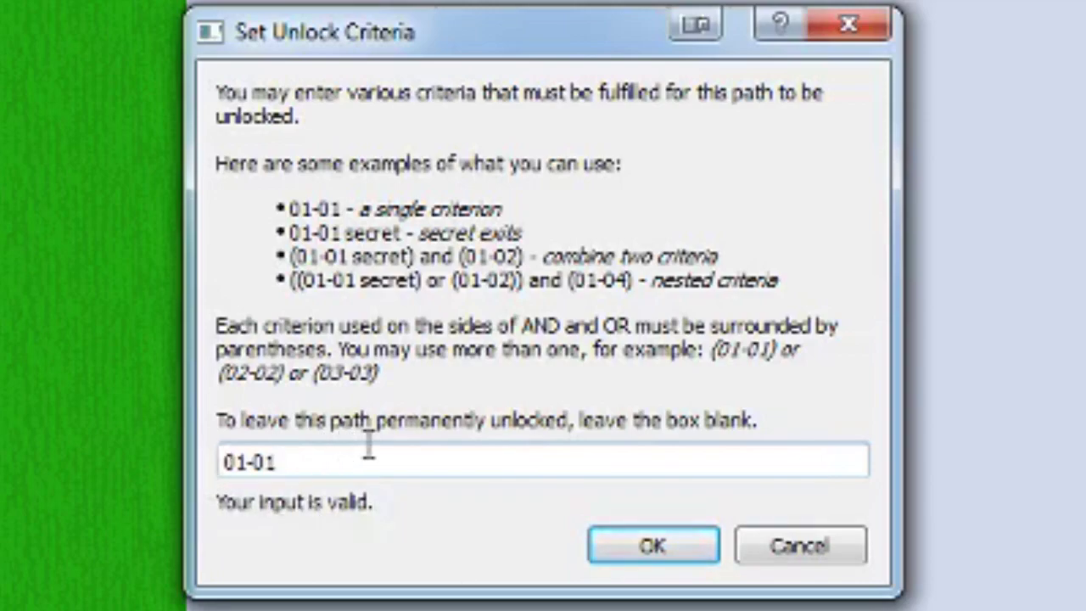
{"action": "type", "text": ".arc"}
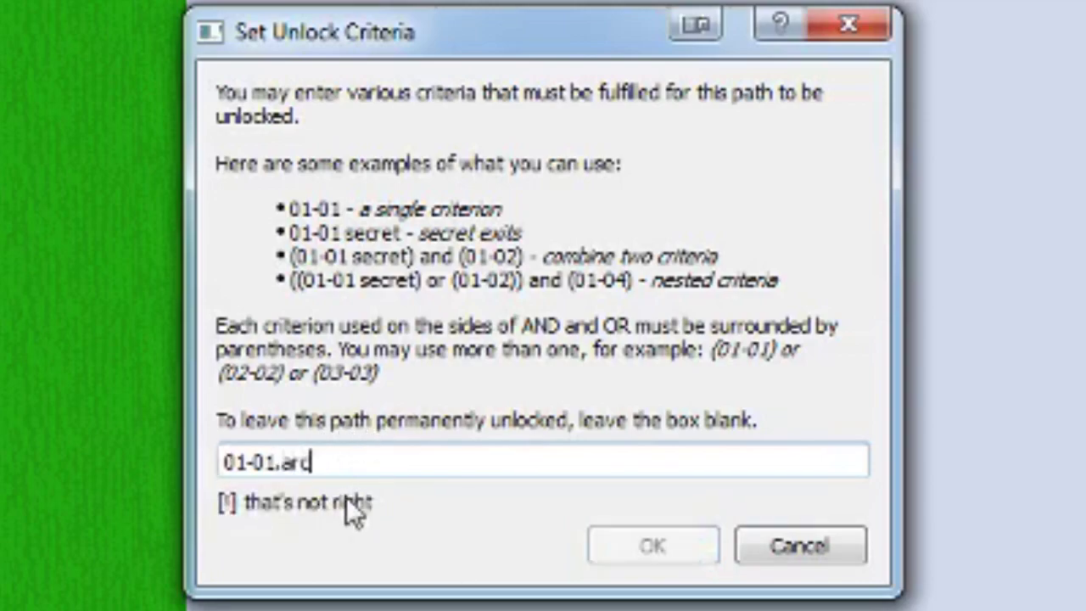
{"action": "key", "text": "BackSpace"}
{"action": "key", "text": "BackSpace"}
{"action": "key", "text": "BackSpace"}
{"action": "key", "text": "BackSpace"}
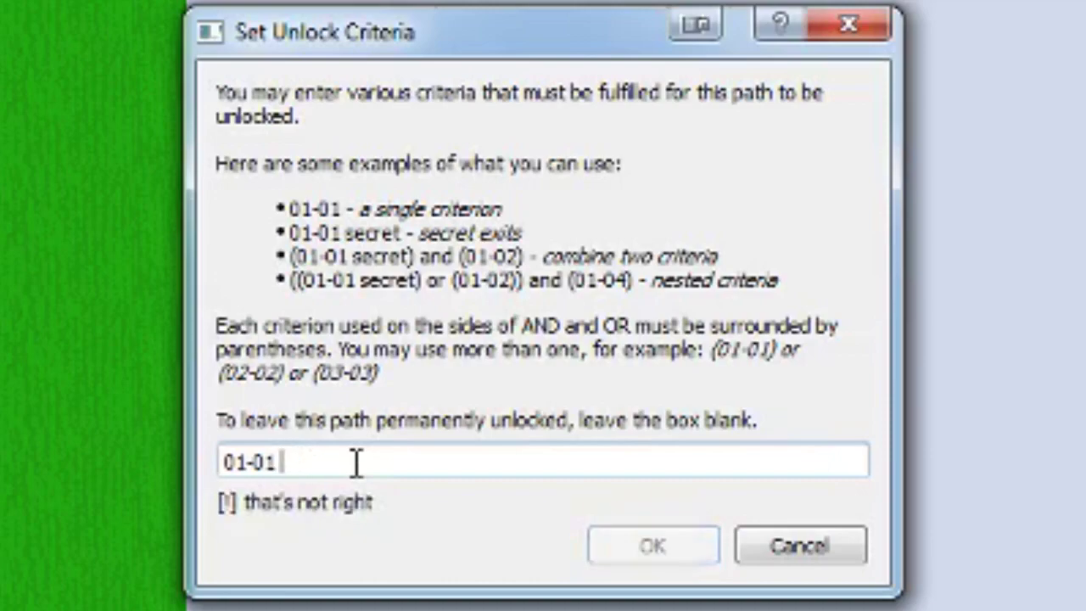
Try 01-01 secret as the segment's unlock criterion and replace it with the combined criterion (01-01 secret) and (01-02).
{"action": "type", "text": "secret"}
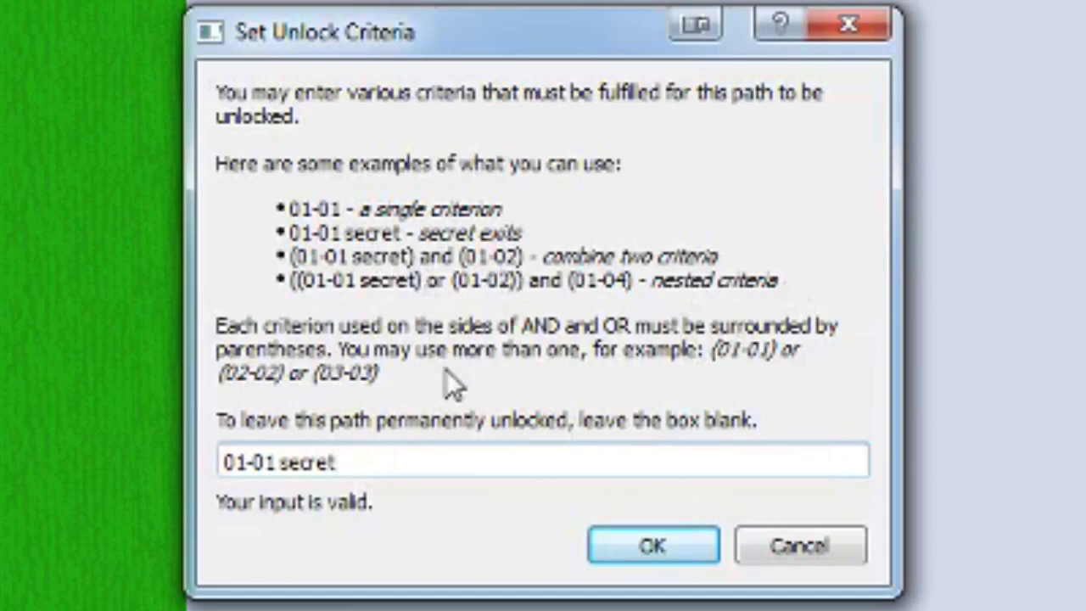
{"action": "key", "text": "ctrl+a"}
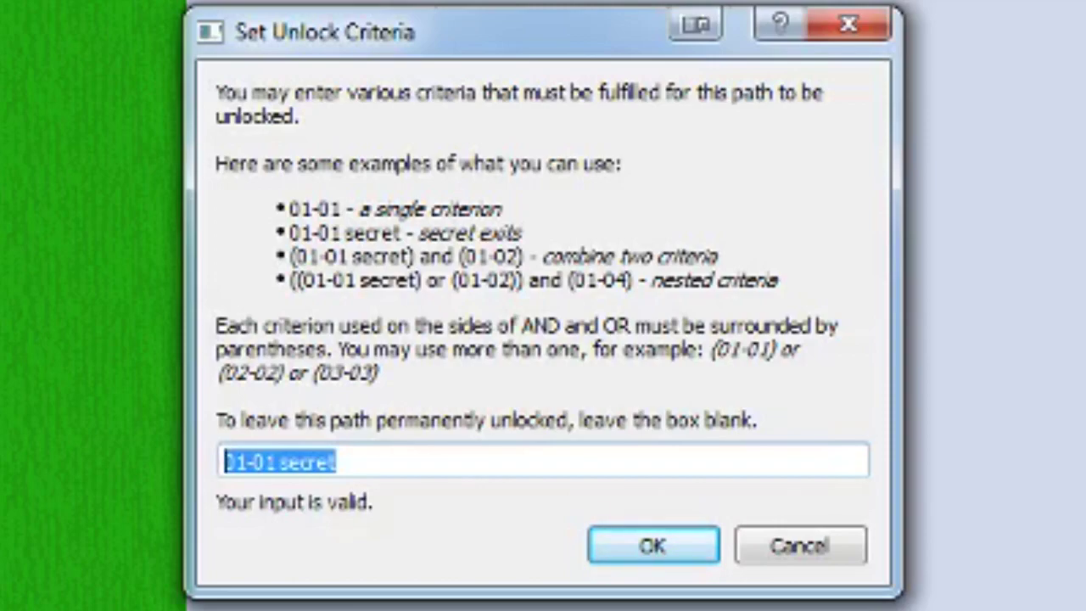
{"action": "type", "text": "(01"}
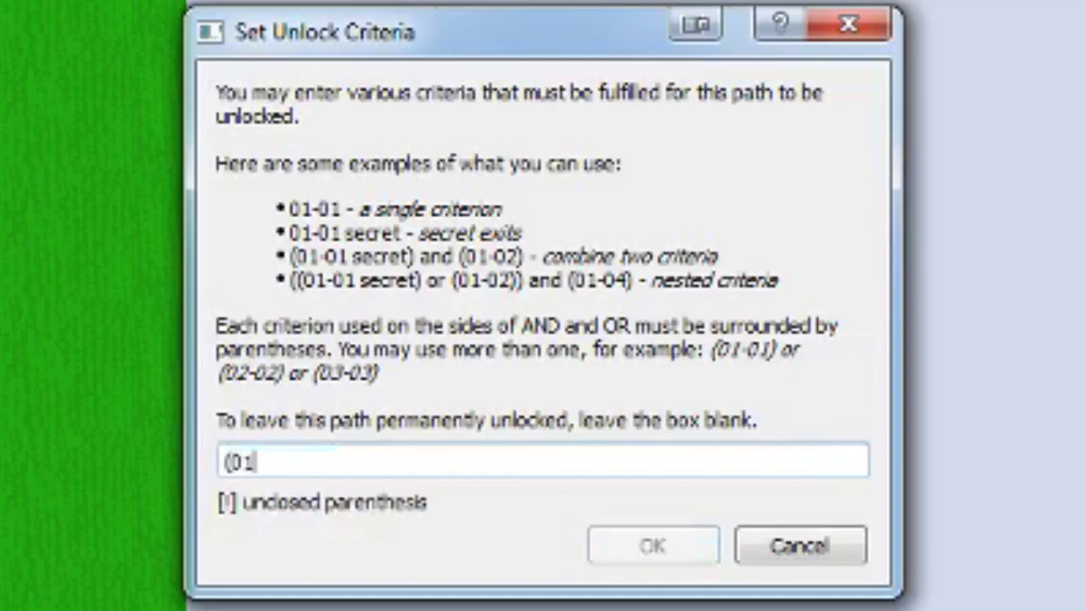
{"action": "type", "text": "-01 "}
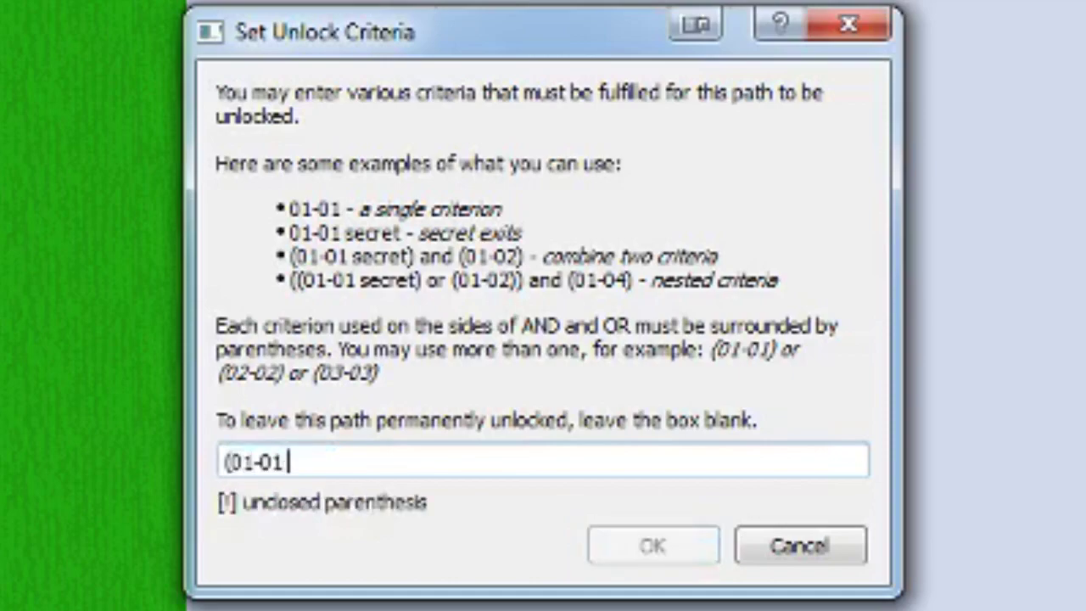
{"action": "type", "text": "secret"}
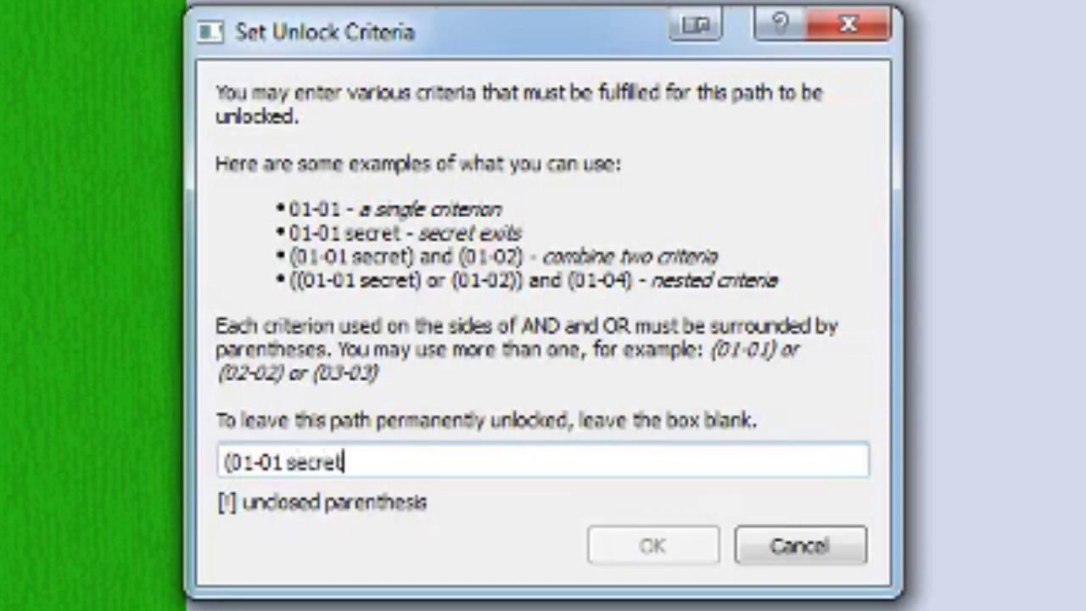
{"action": "type", "text": ") and"}
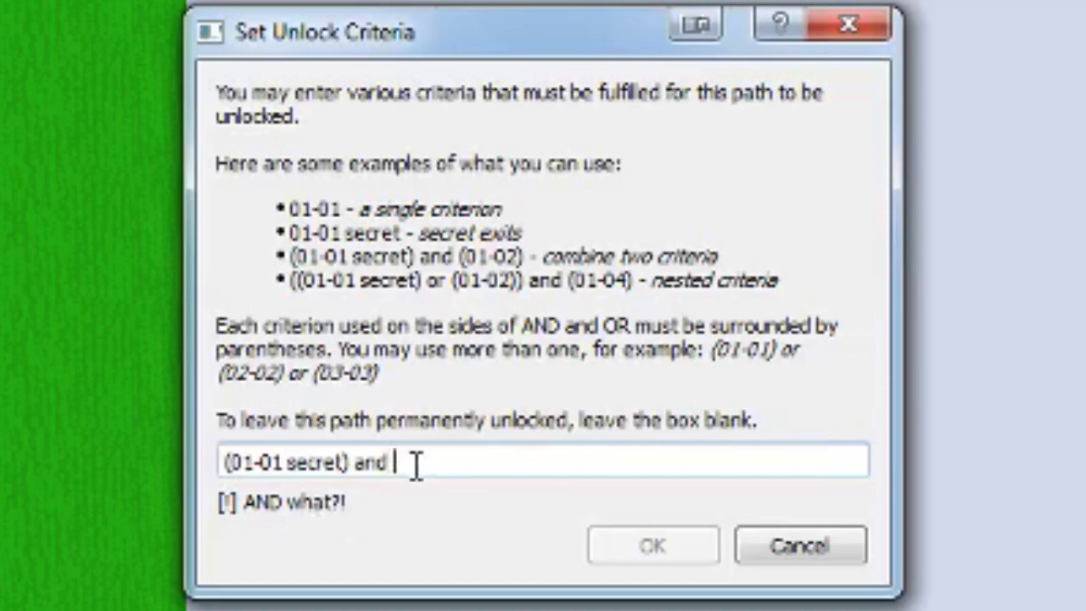
{"action": "type", "text": " -01-02"}
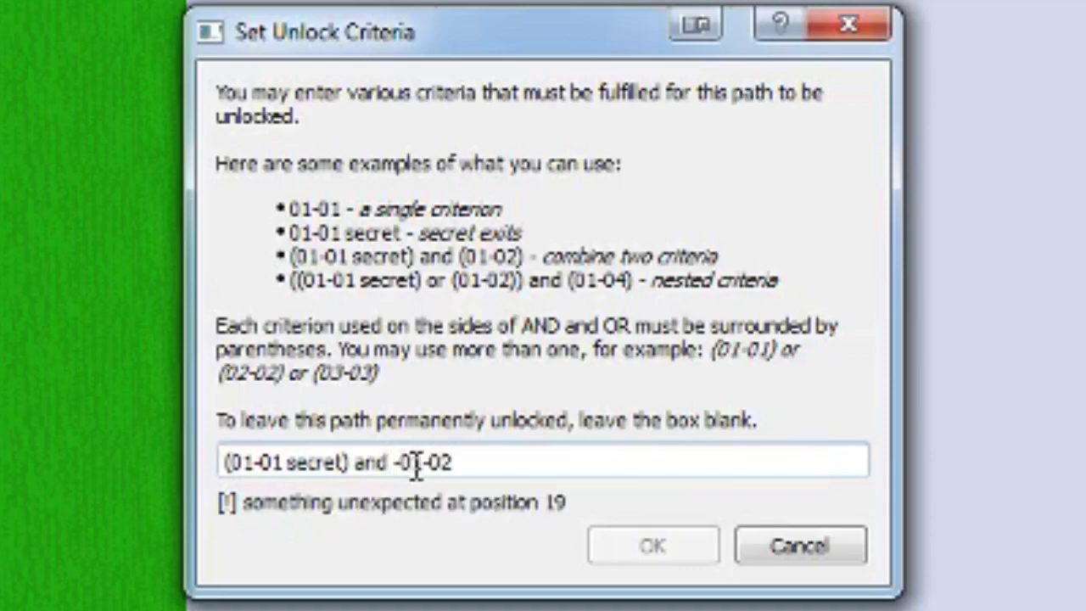
{"action": "type", "text": ")"}
{"action": "key", "text": "Left"}
{"action": "key", "text": "Left"}
{"action": "key", "text": "Left"}
{"action": "key", "text": "Left"}
{"action": "key", "text": "Left"}
{"action": "key", "text": "Left"}
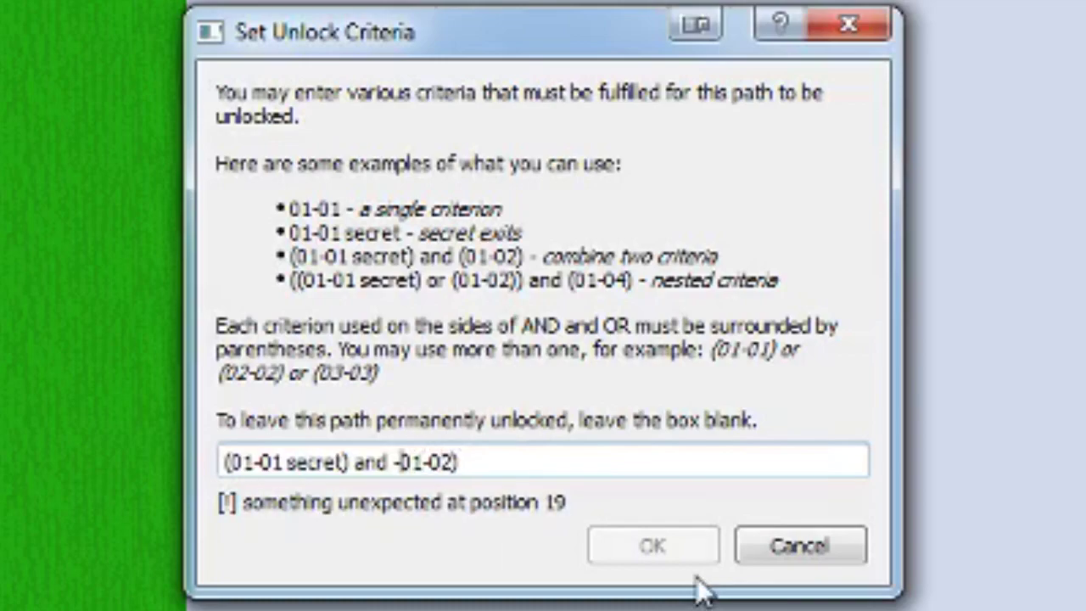
{"action": "key", "text": "BackSpace"}
{"action": "type", "text": "("}
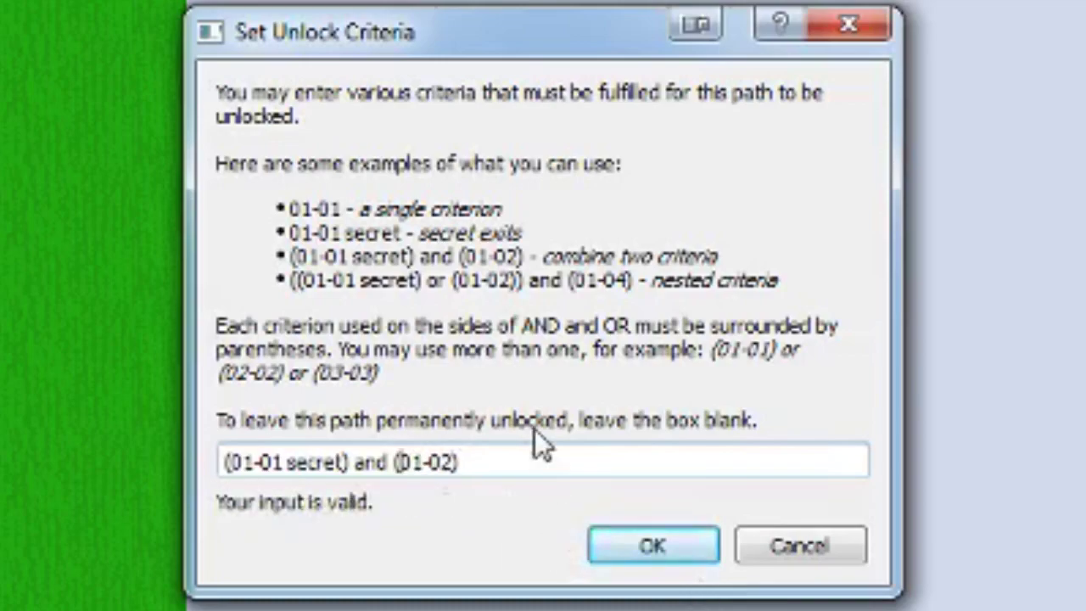
Examine the two parenthesised parts of the combined criterion and the and operator joining them.
{"action": "key", "text": "End"}
{"action": "double_click", "coordinate": [371, 462]}
{"action": "left_click", "coordinate": [511, 468]}
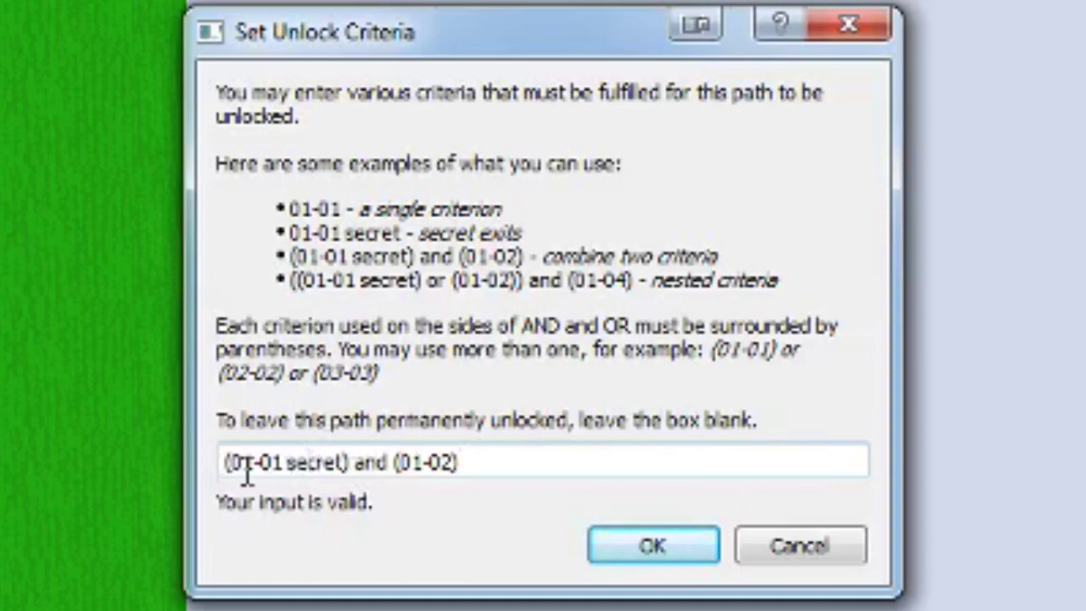
{"action": "left_click_drag", "start_coordinate": [225, 461], "coordinate": [390, 457]}
{"action": "left_click_drag", "start_coordinate": [458, 462], "coordinate": [405, 461]}
{"action": "left_click", "coordinate": [463, 462]}
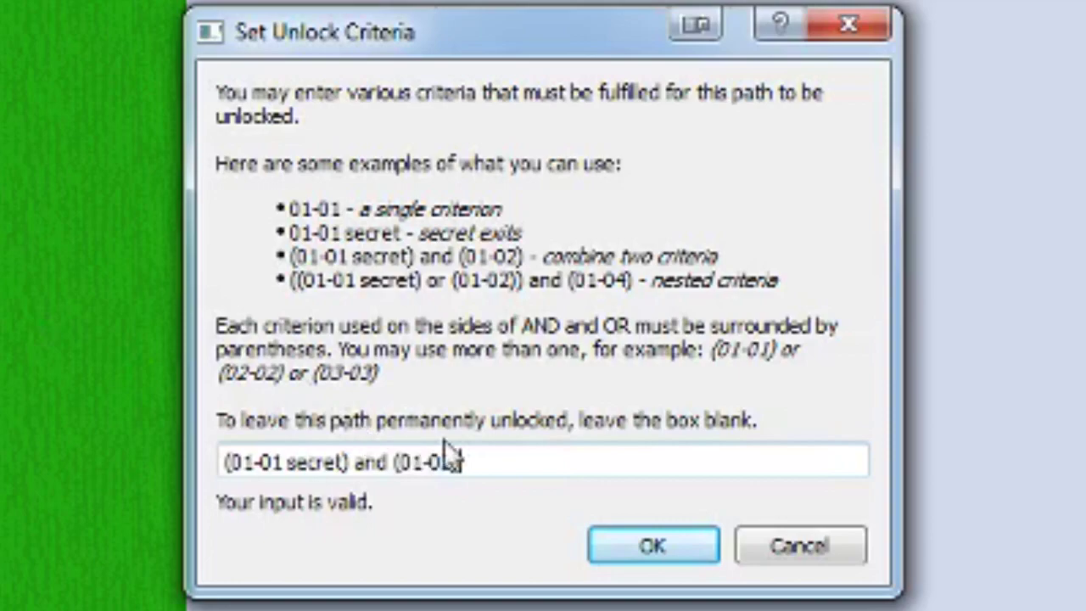
Replace the segment's unlock criterion with the nested criterion ((01-01 secret) or (01-02)) and (01-04).
{"action": "key", "text": "shift+Home"}
{"action": "key", "text": "Delete"}
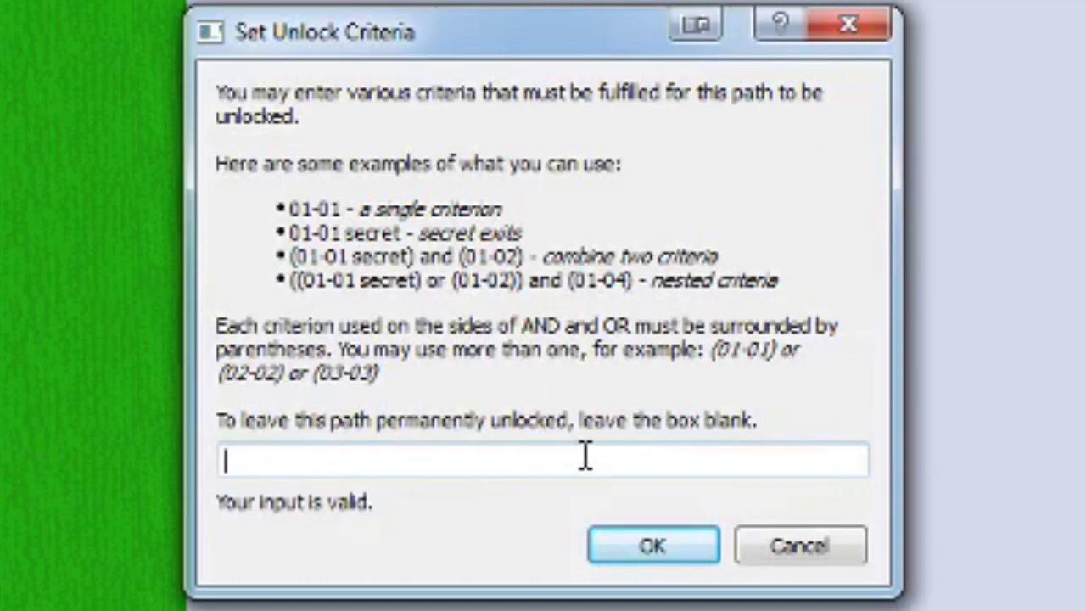
{"action": "type", "text": "(("}
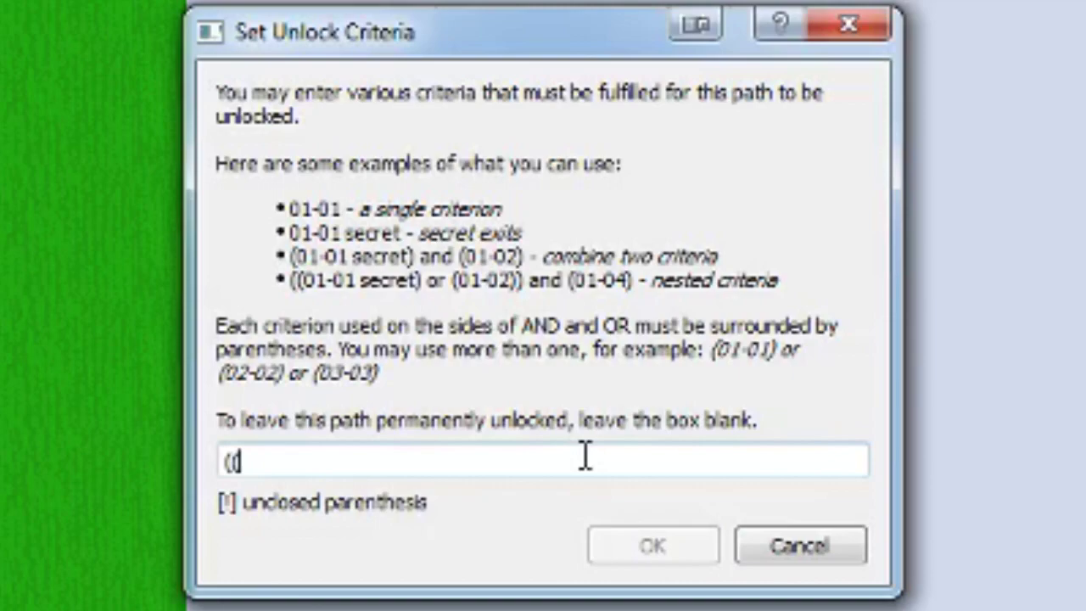
{"action": "type", "text": "01"}
{"action": "type", "text": "1 "}
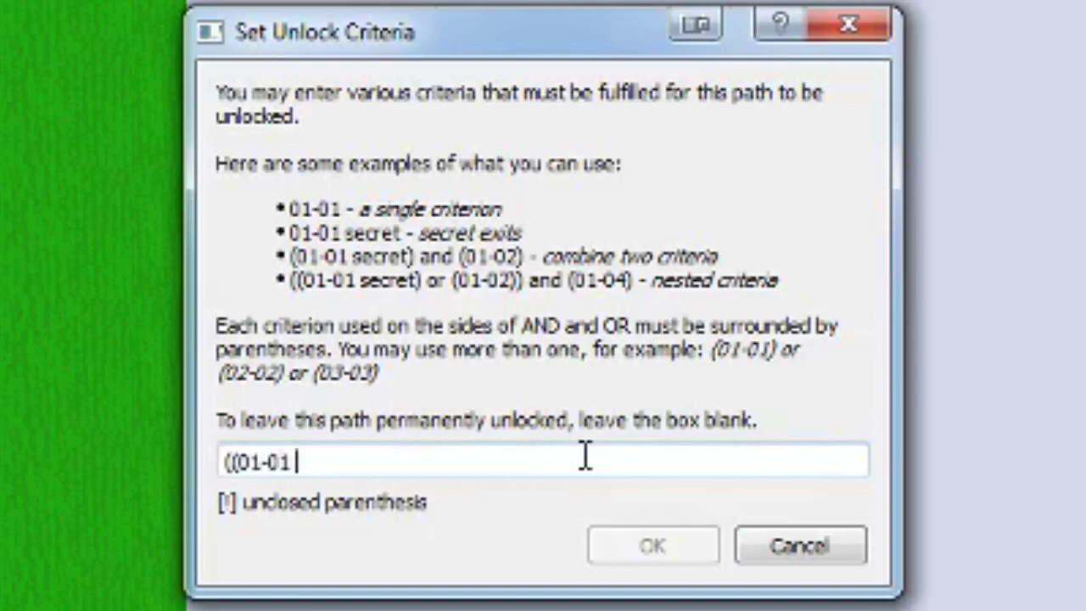
{"action": "type", "text": "secre"}
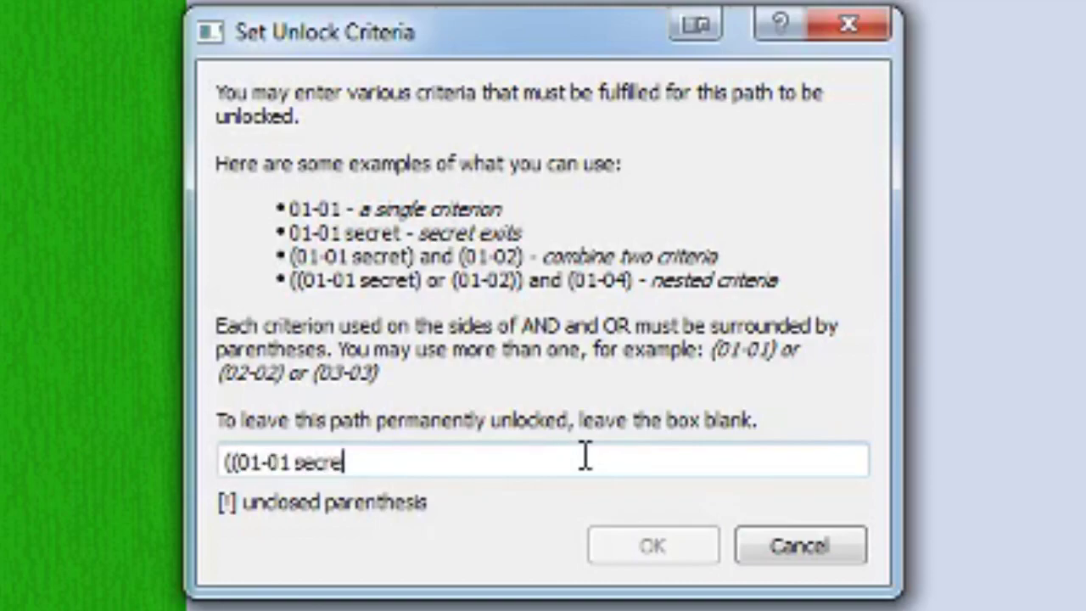
{"action": "type", "text": "t) or (01-02"}
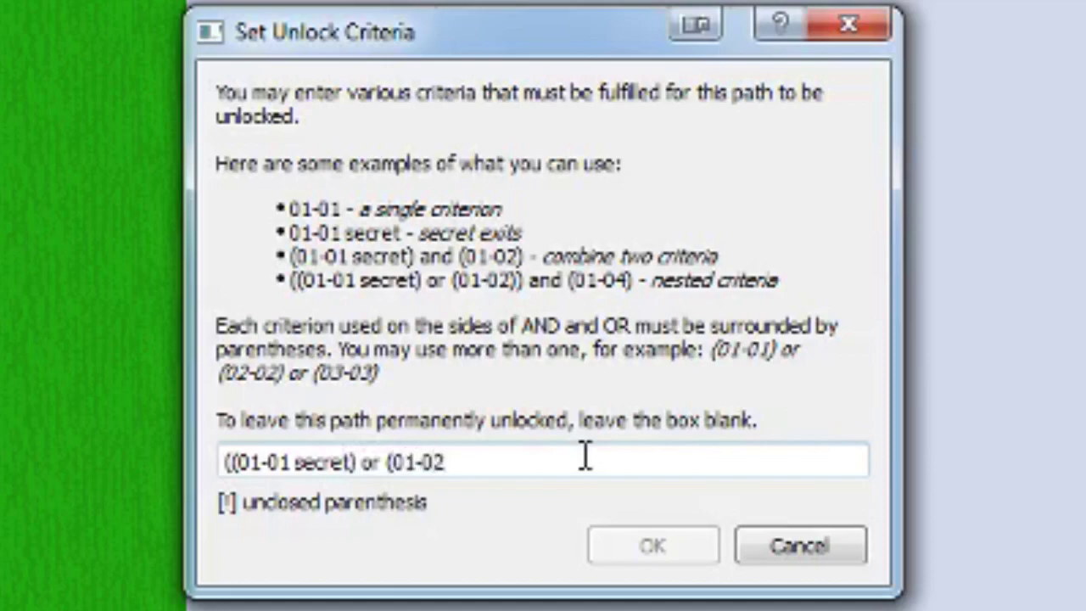
{"action": "type", "text": ")) an"}
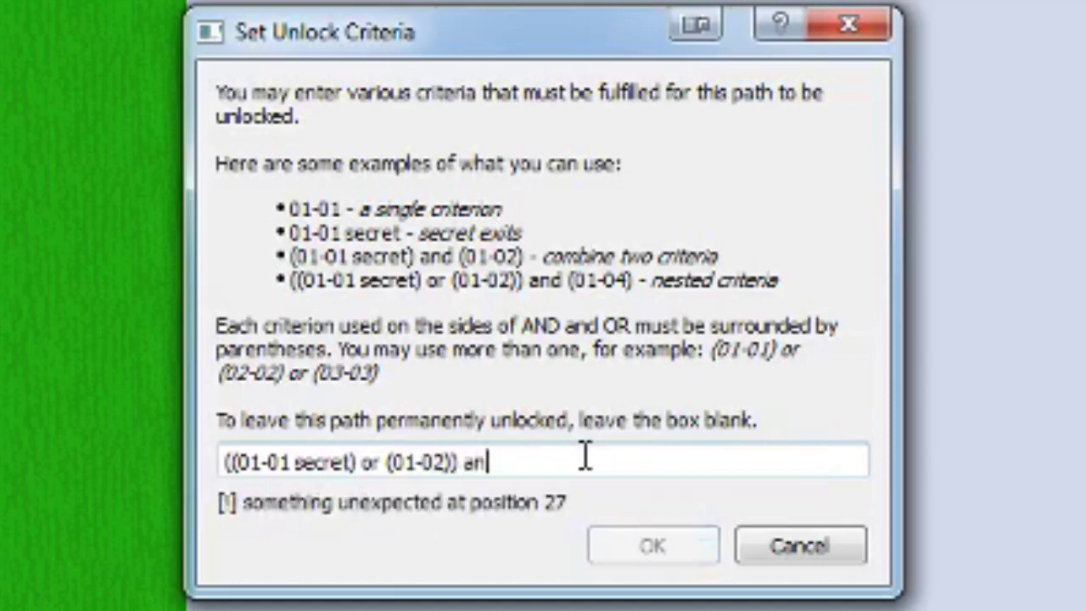
{"action": "type", "text": "d ("}
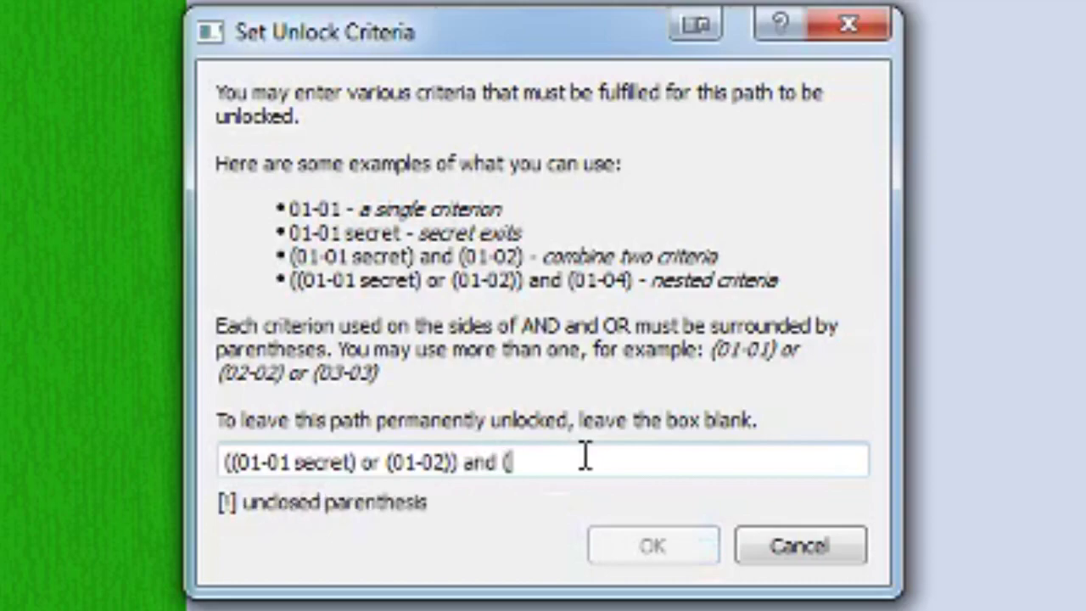
{"action": "type", "text": "01("}
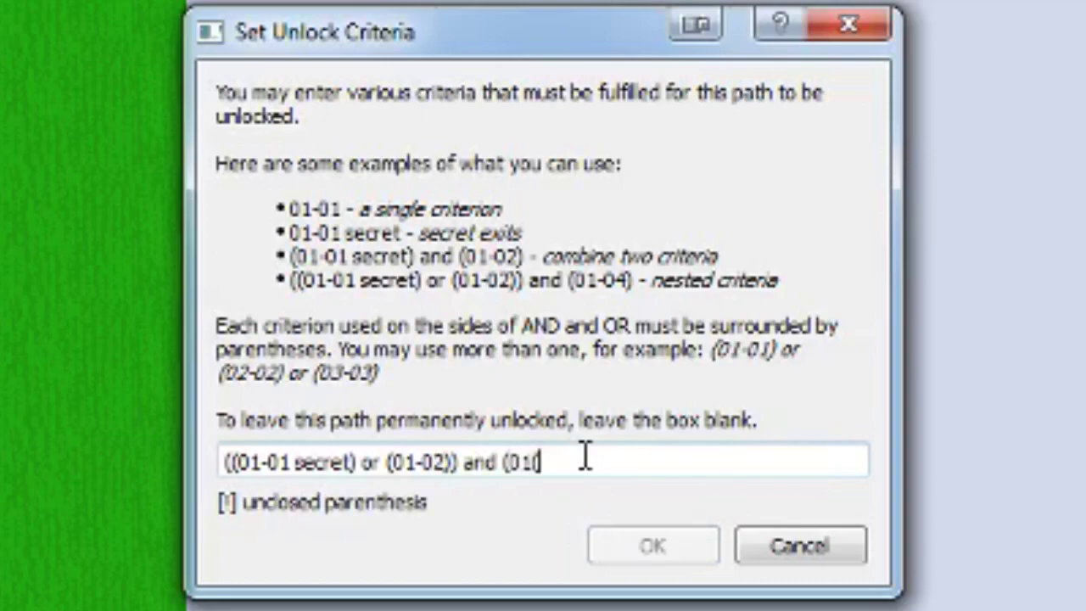
{"action": "key", "text": "BackSpace"}
{"action": "type", "text": "-04)"}
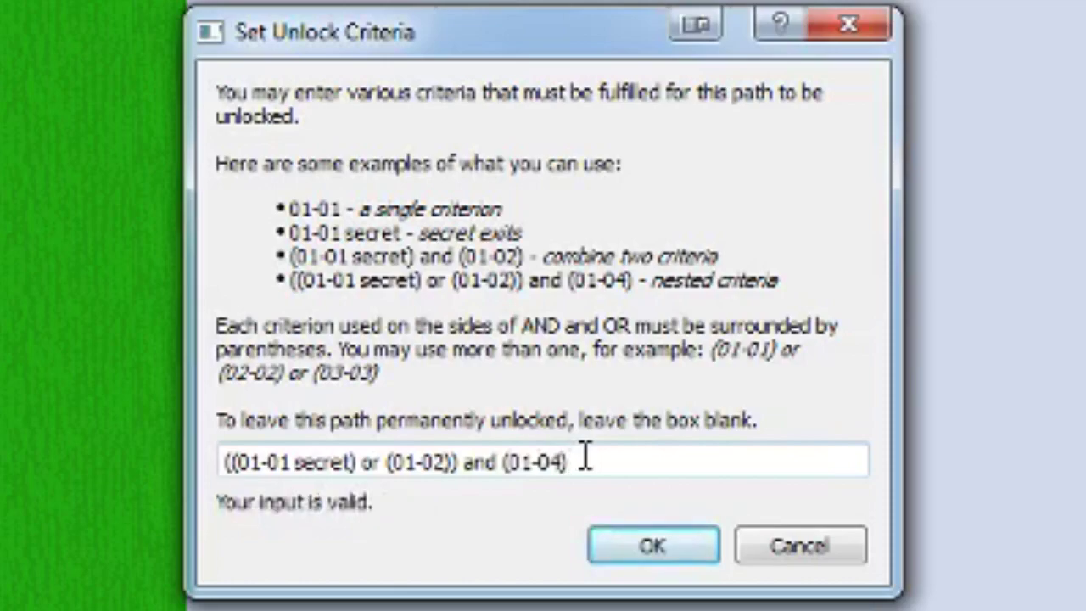
Examine the 01-04 condition and the nested 01-01 secret or 01-02 group within the criterion.
{"action": "left_click", "coordinate": [283, 462]}
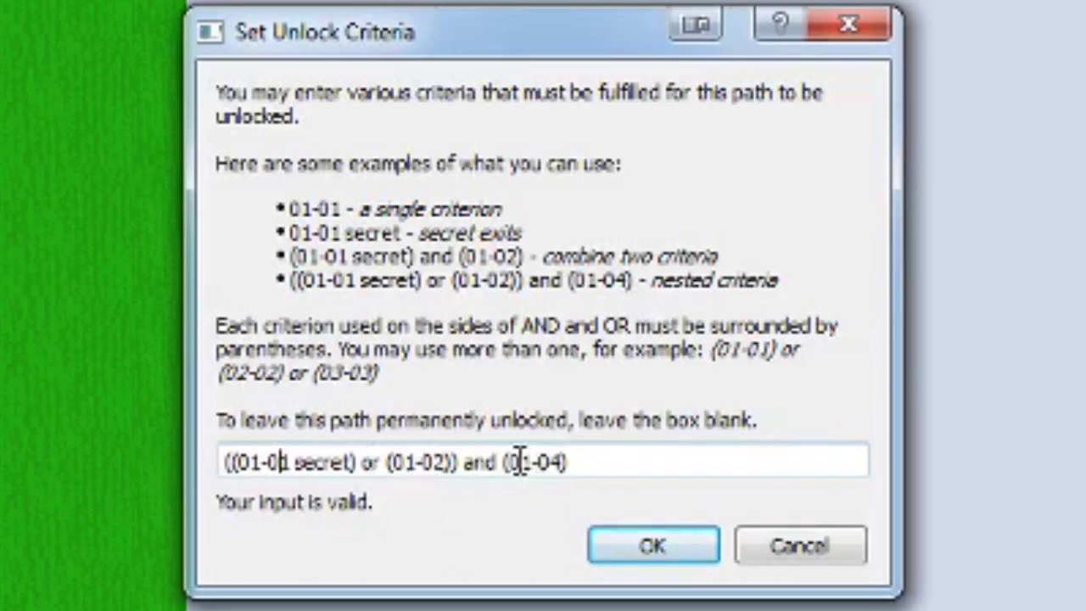
{"action": "left_click_drag", "start_coordinate": [512, 461], "coordinate": [570, 461]}
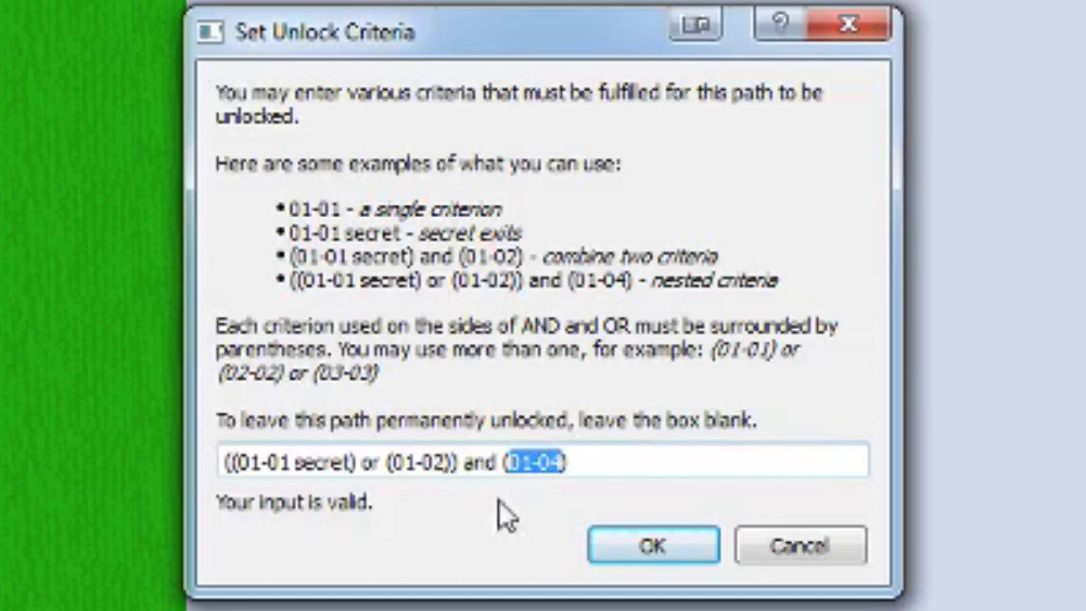
{"action": "left_click_drag", "start_coordinate": [447, 461], "coordinate": [237, 461]}
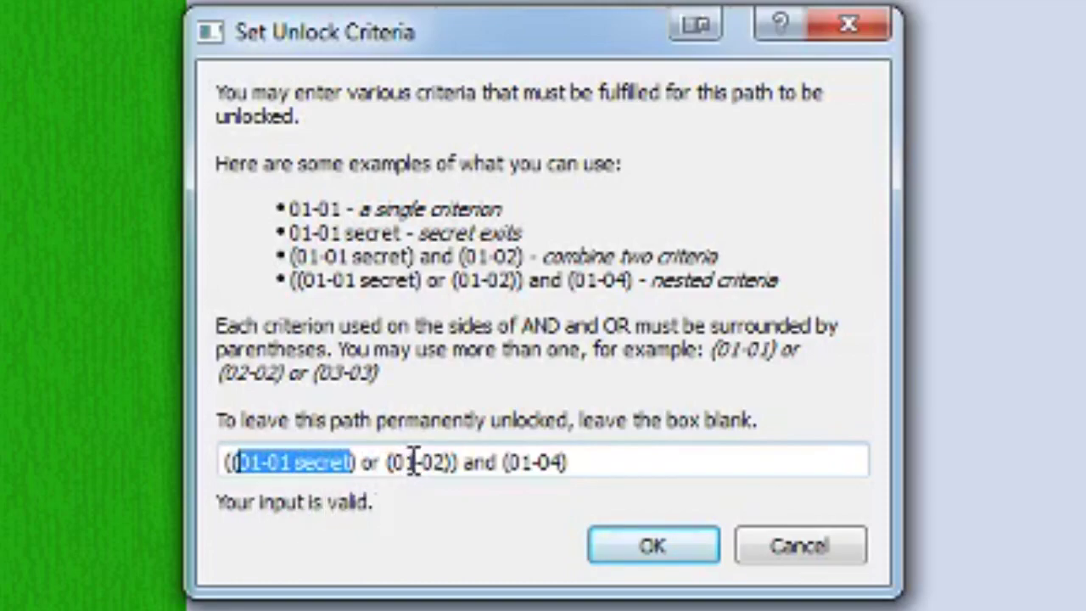
{"action": "left_click", "coordinate": [562, 461]}
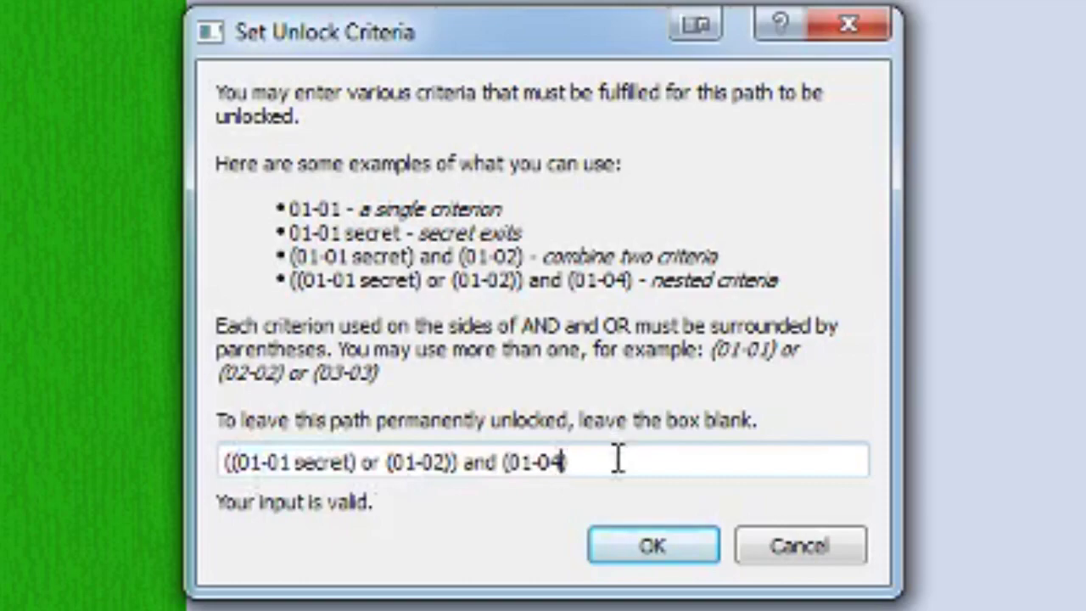
Replace the nested criterion with (01-01) or (01-02).
{"action": "left_click_drag", "start_coordinate": [618, 459], "coordinate": [61, 476]}
{"action": "key", "text": "Delete"}
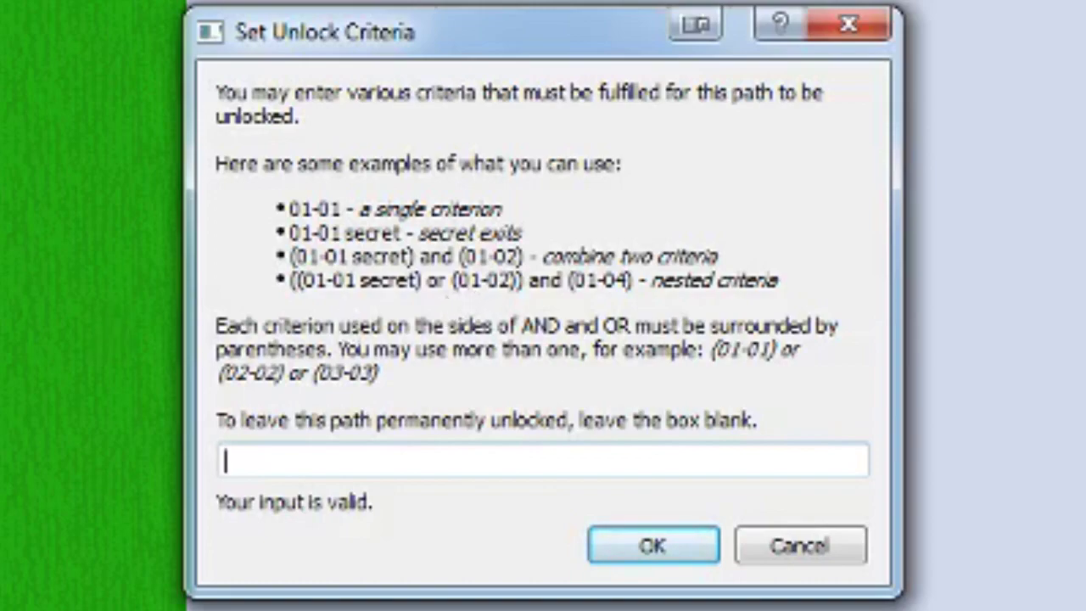
{"action": "type", "text": "(01-01) "}
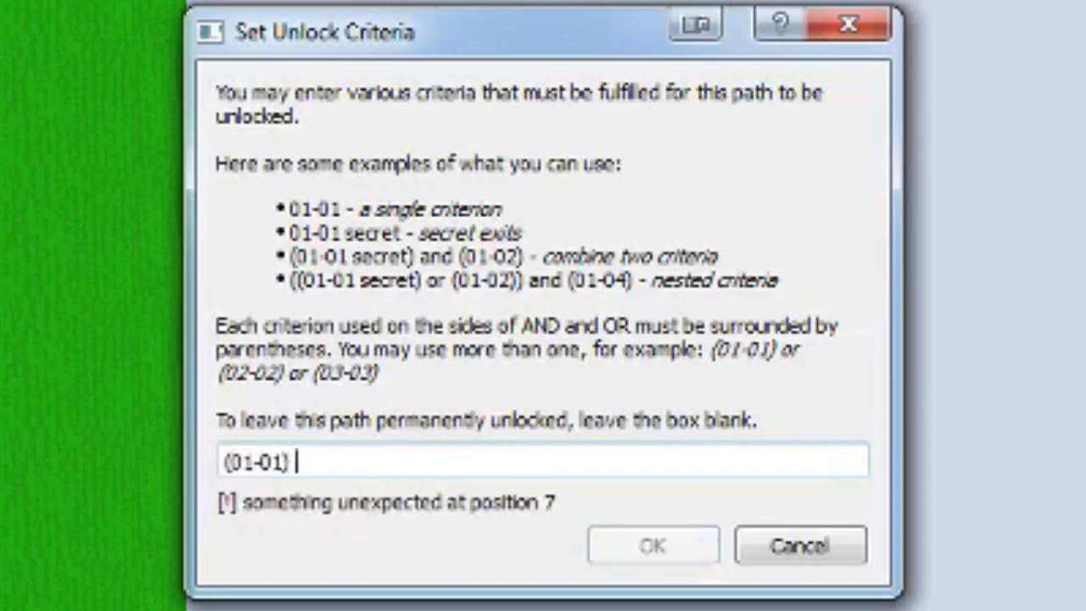
{"action": "type", "text": "or (01(02)"}
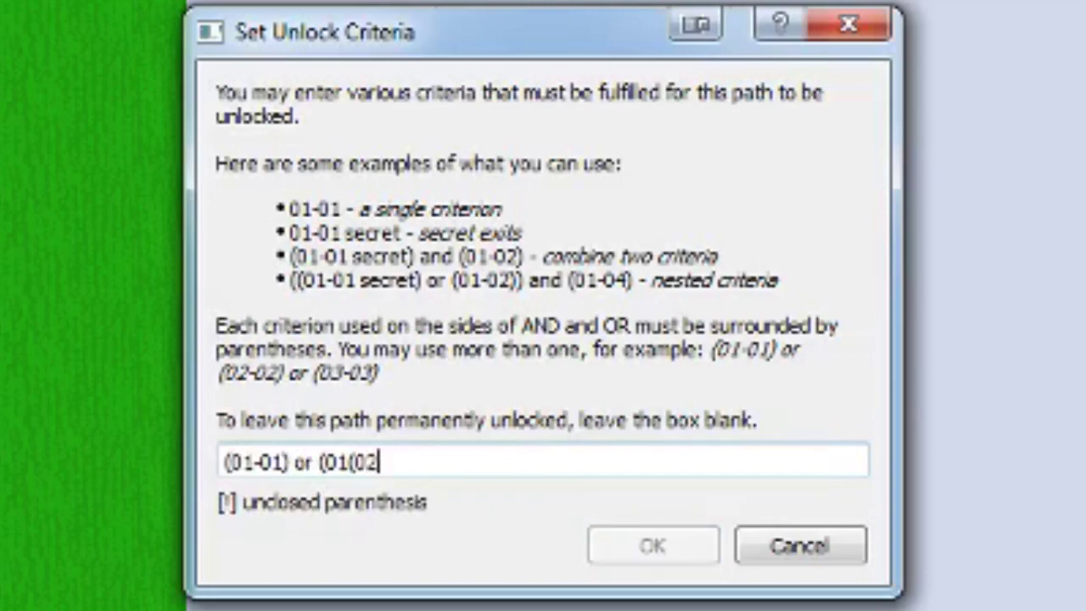
{"action": "left_click", "coordinate": [356, 458]}
{"action": "key", "text": "BackSpace"}
{"action": "type", "text": "-"}
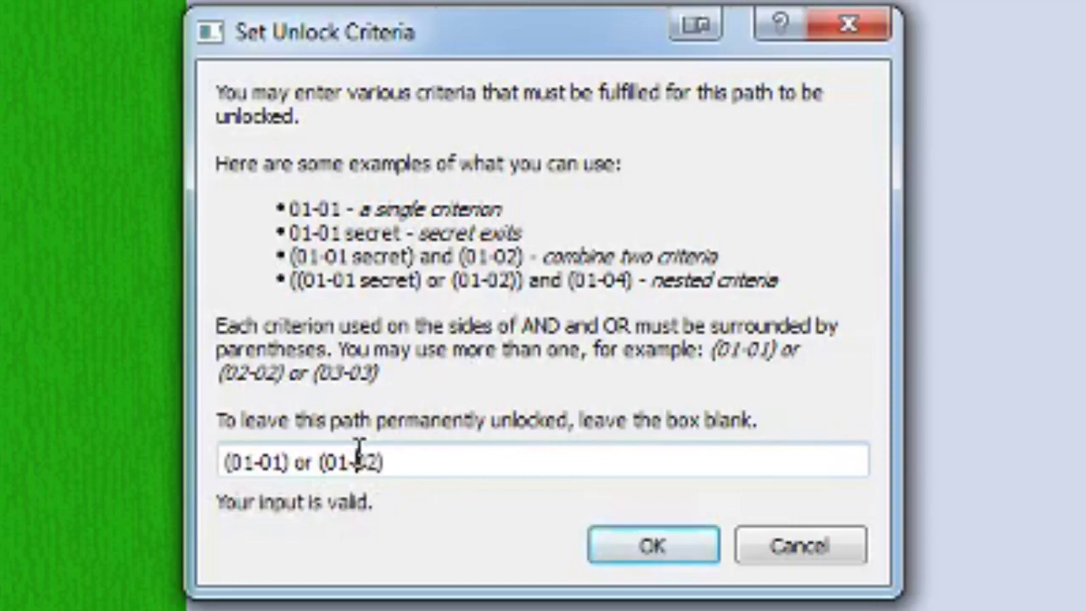
Try 01-01 or 01-02 without parentheses as the segment's unlock criterion.
{"action": "key", "text": "ctrl+a"}
{"action": "key", "text": "BackSpace"}
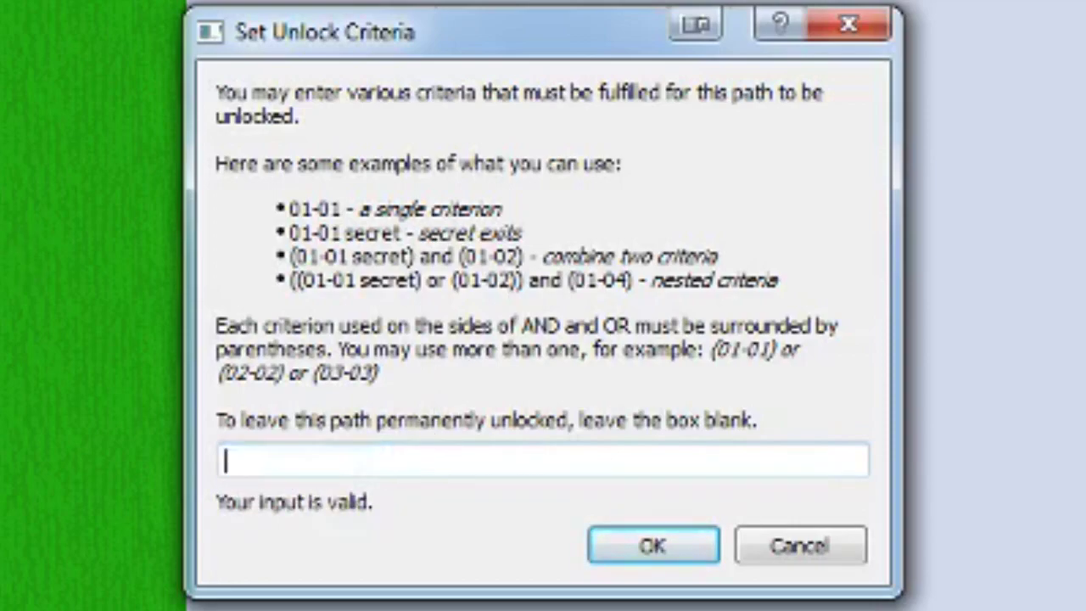
{"action": "type", "text": "01-01"}
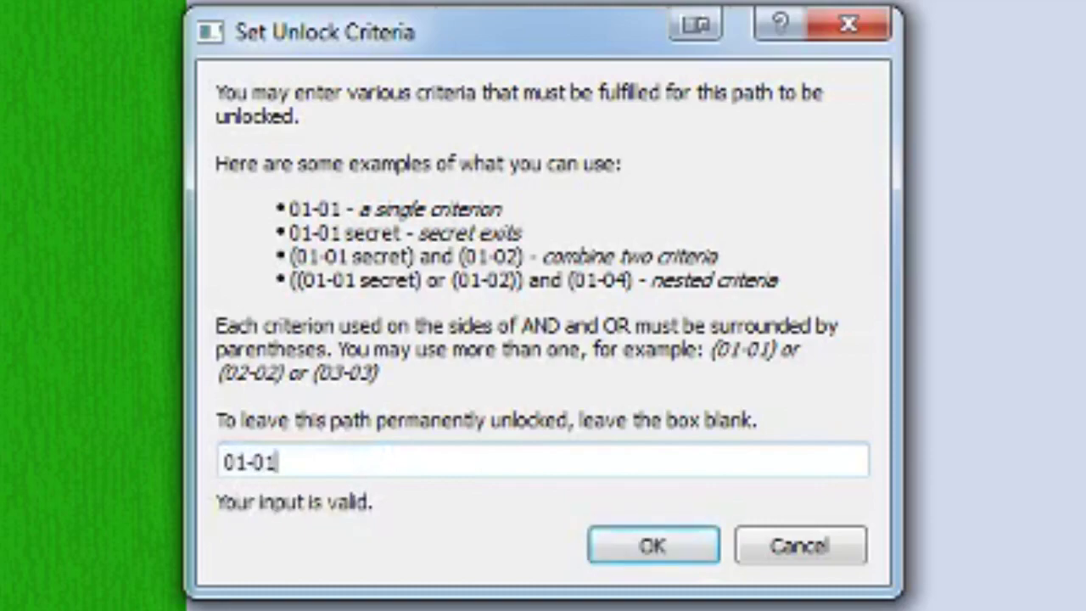
{"action": "type", "text": " or 01-02"}
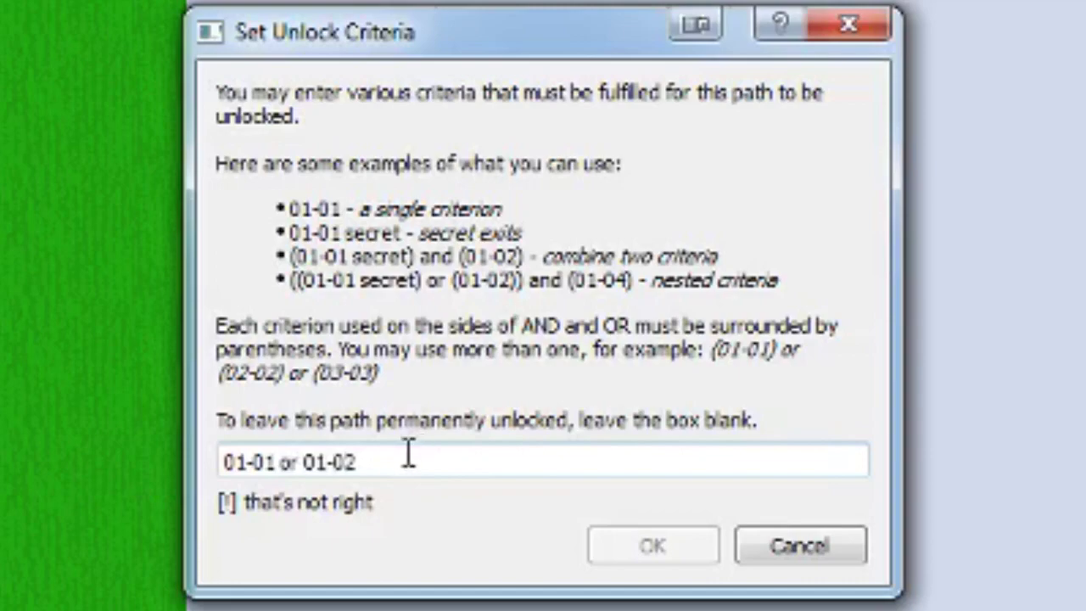
{"action": "double_click", "coordinate": [288, 461]}
{"action": "left_click", "coordinate": [334, 461]}
Set the unlock criterion of the path segment between the two level nodes to 01-01 and apply it.
{"action": "key", "text": "ctrl+a"}
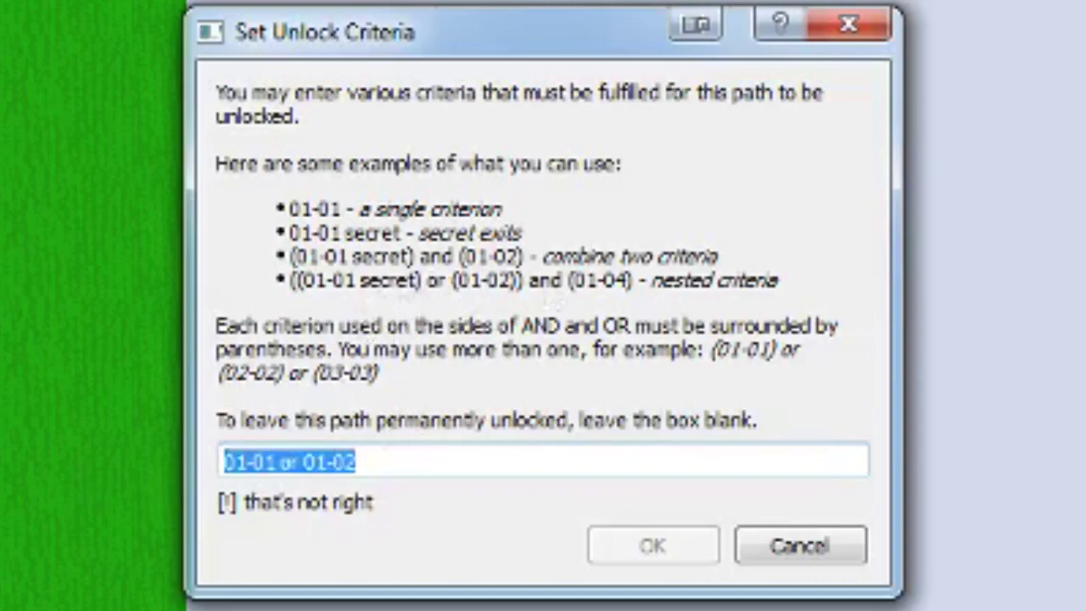
{"action": "key", "text": "BackSpace"}
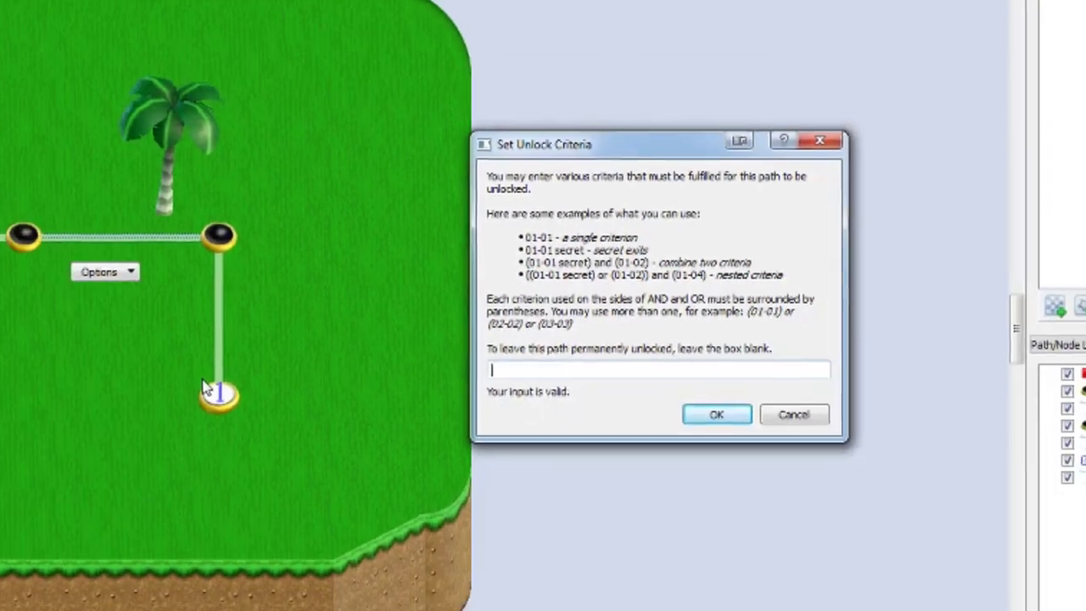
{"action": "type", "text": "01-01"}
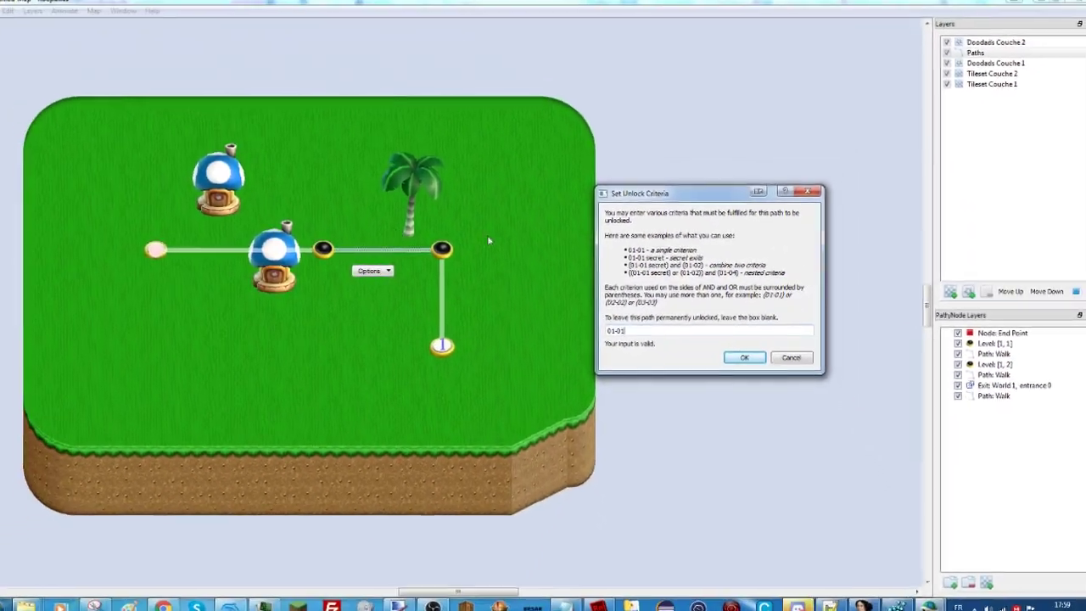
{"action": "left_click", "coordinate": [735, 355]}
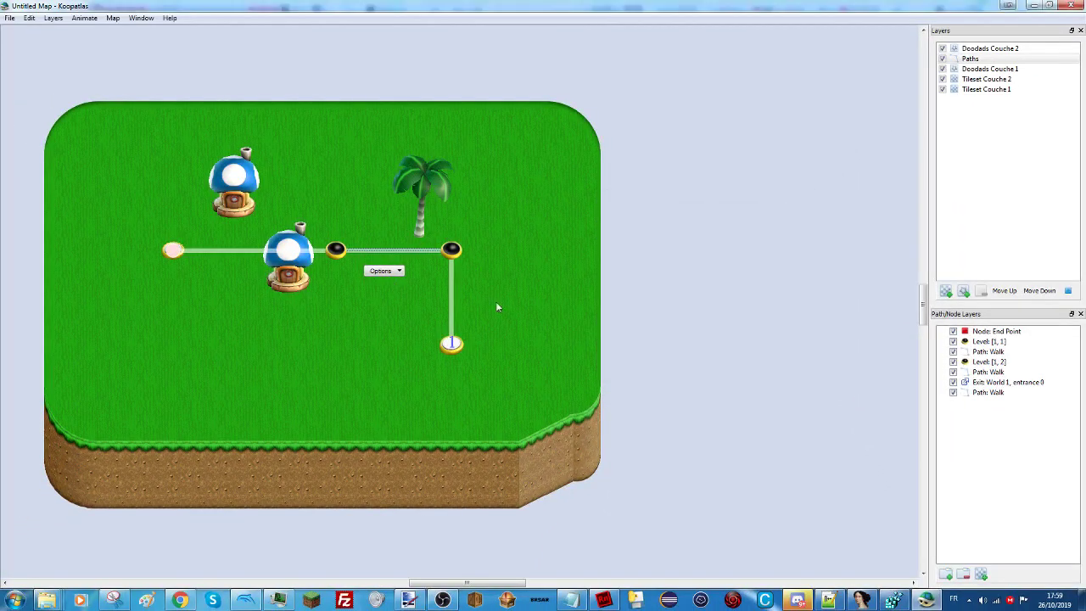
Set the unlock criterion of the path segment between the second level node and the world exit to 01-02.
{"action": "double_click", "coordinate": [453, 298]}
{"action": "type", "text": "01-02"}
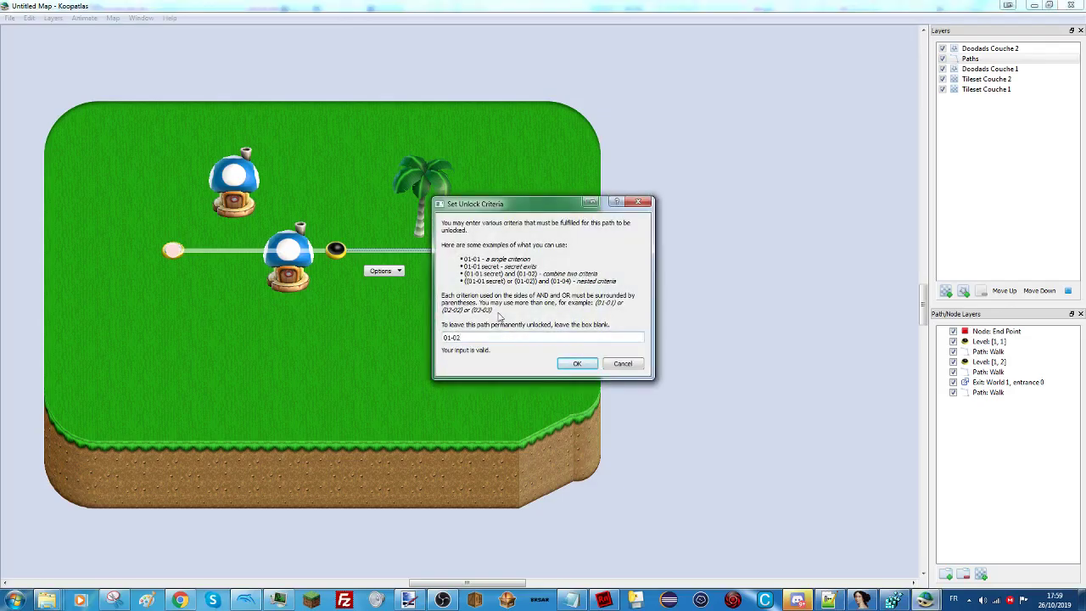
{"action": "key", "text": "Return"}
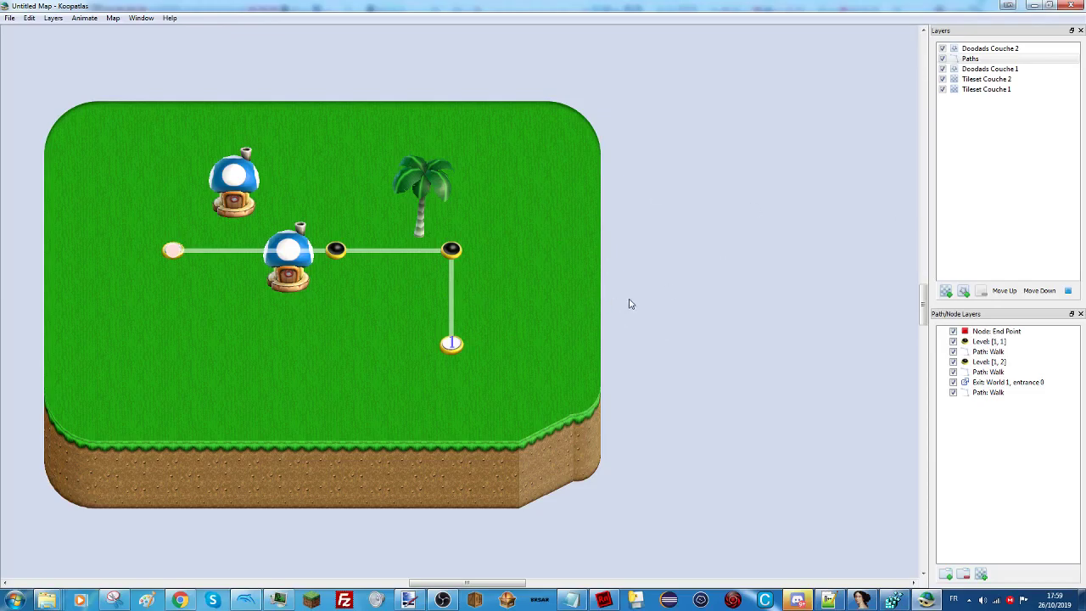
Examine the world exit node's settings and look through the tileset objects available for Tileset Couche 2.
{"action": "left_click", "coordinate": [454, 348]}
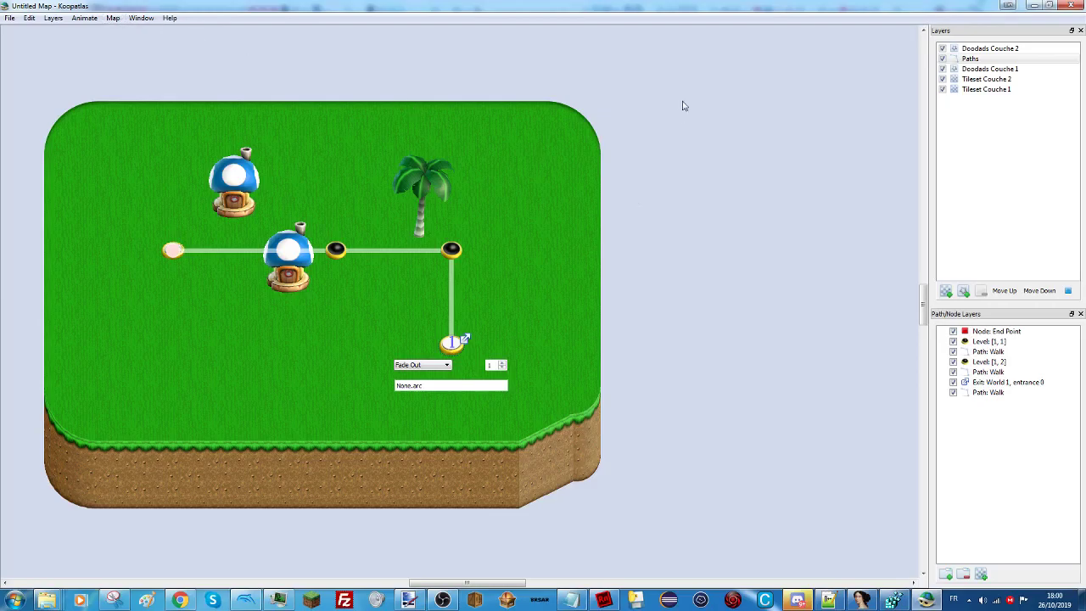
{"action": "left_click", "coordinate": [983, 79]}
{"action": "left_click_drag", "start_coordinate": [150, 393], "coordinate": [150, 196]}
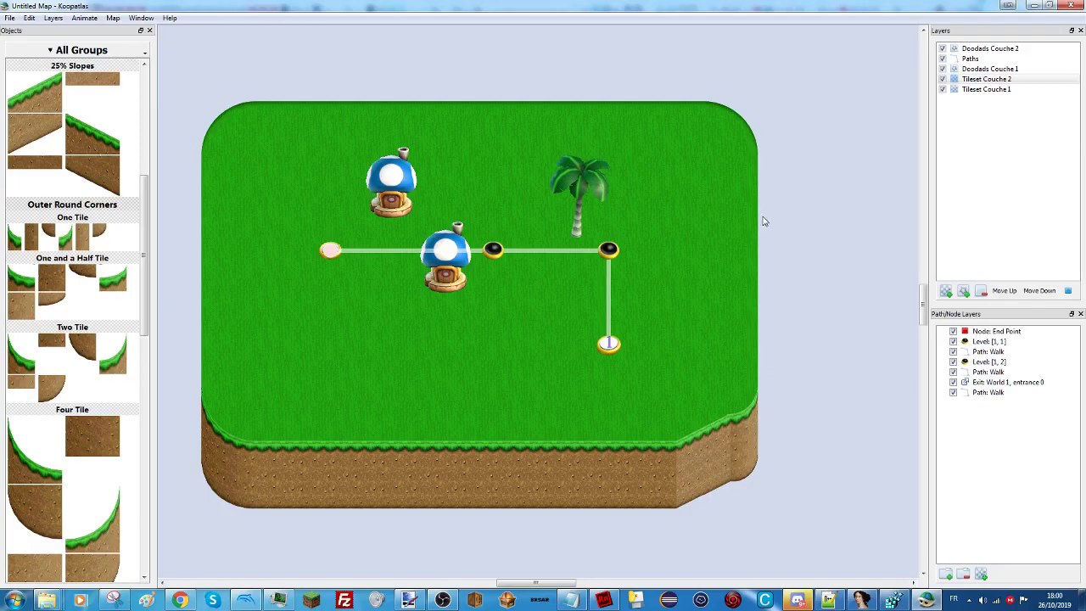
Switch to the file explorer and launch Koopuzzle.exe from the Koopuzzle folder.
{"action": "left_click", "coordinate": [48, 597]}
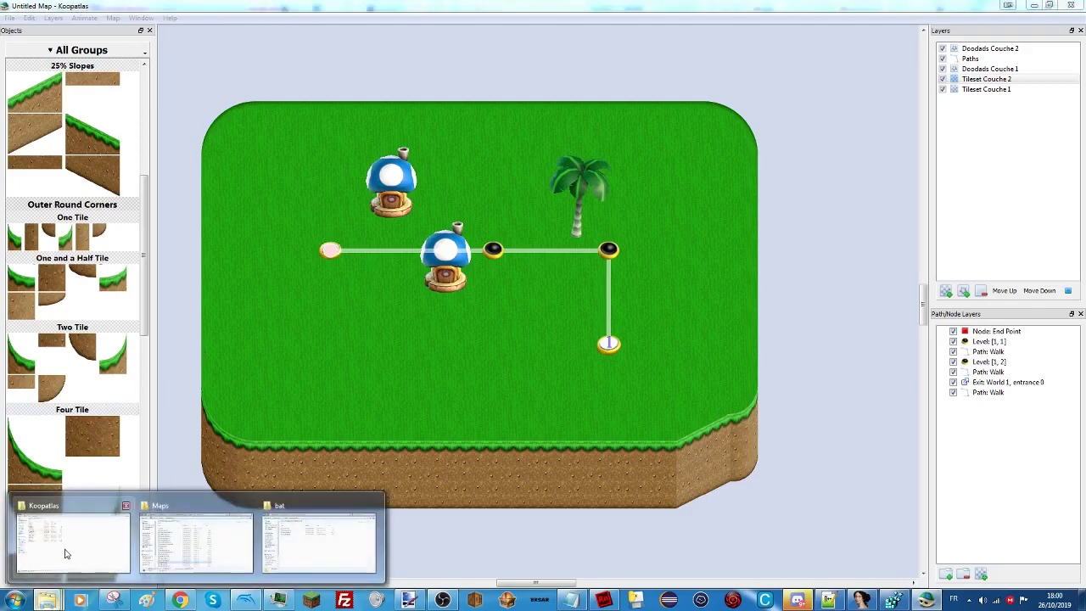
{"action": "left_click", "coordinate": [82, 541]}
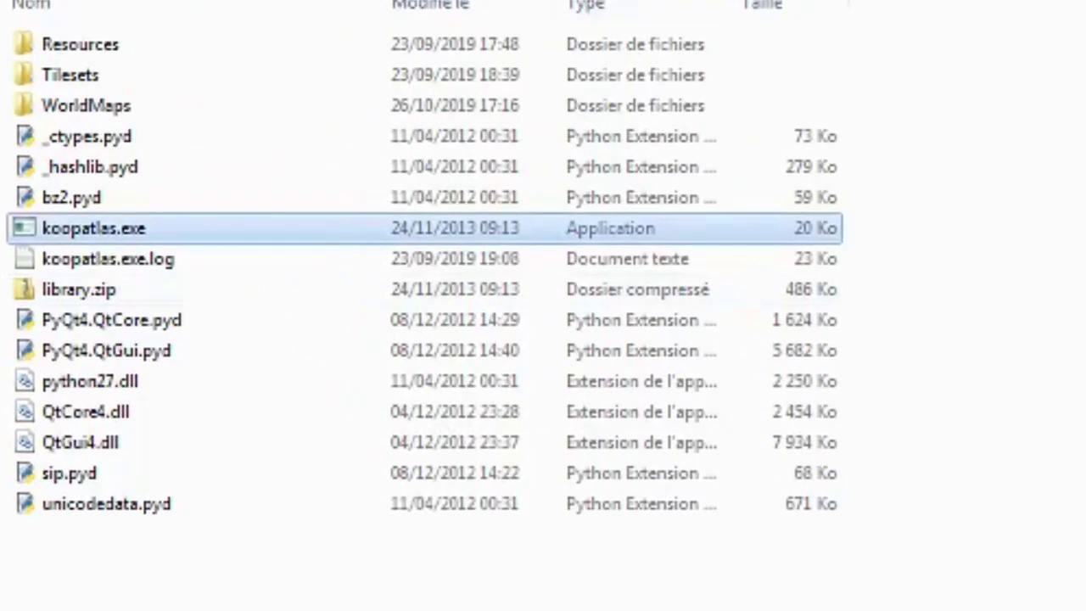
{"action": "double_click", "coordinate": [138, 90]}
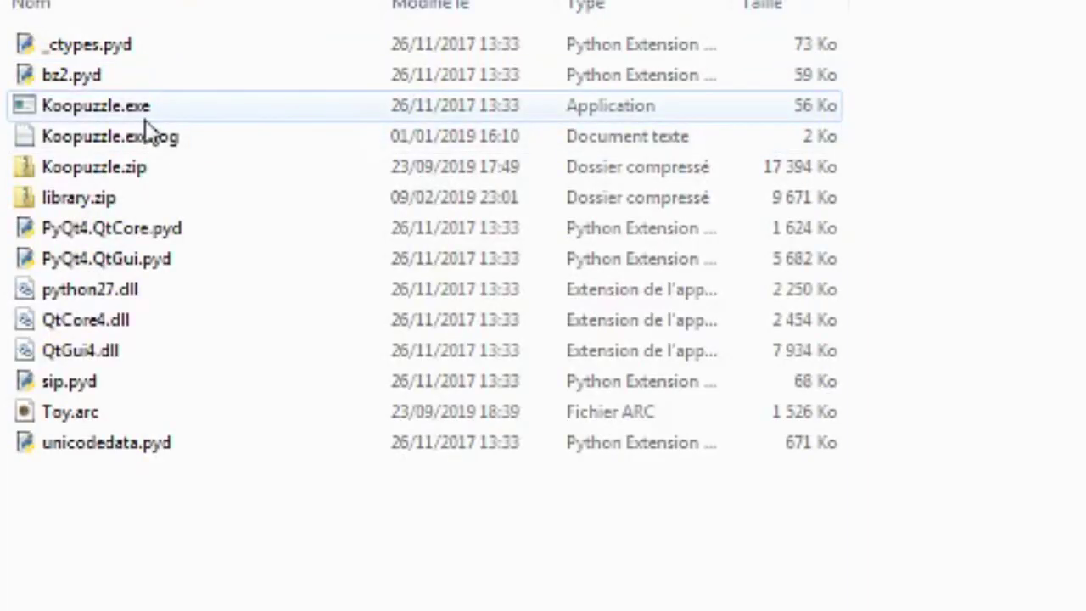
{"action": "double_click", "coordinate": [145, 121]}
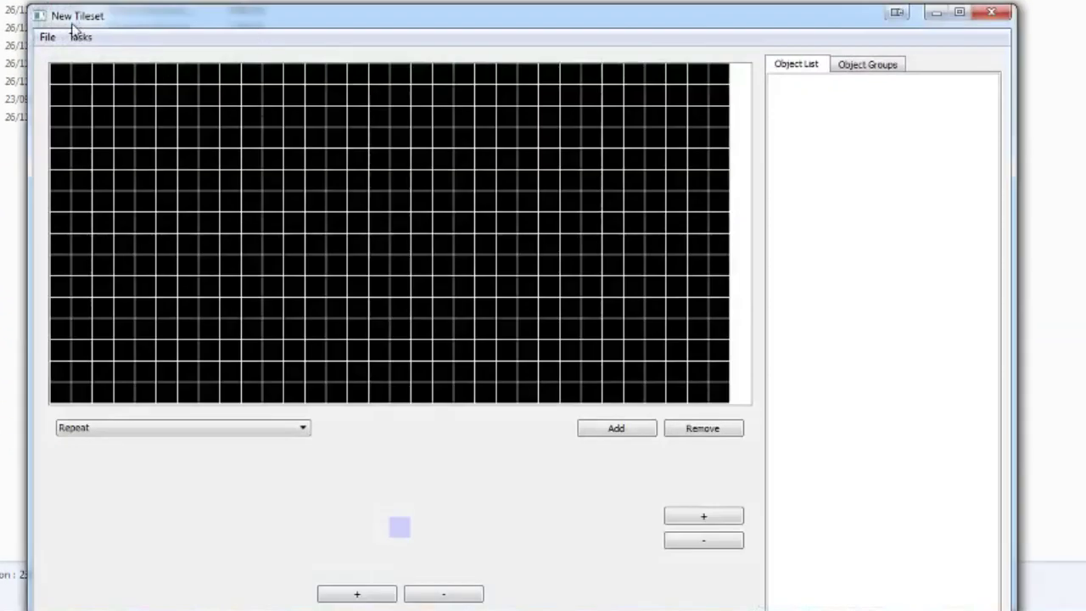
Start opening a tileset in Koopuzzle and browse to the Tilesets folder inside #Kptuto's Koopatlas folder.
{"action": "left_click", "coordinate": [46, 37]}
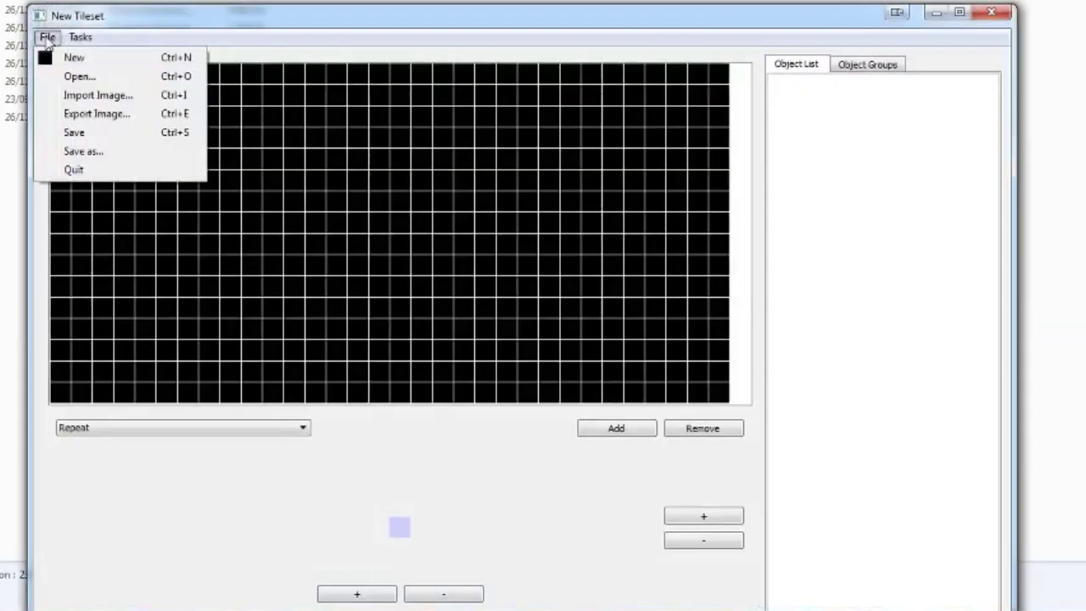
{"action": "left_click", "coordinate": [52, 54]}
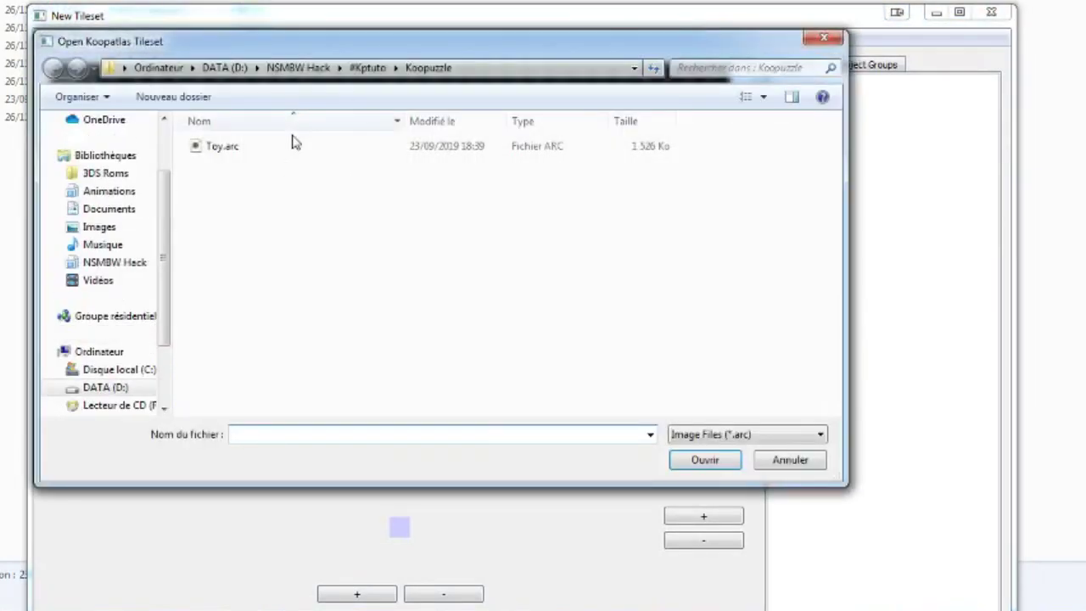
{"action": "left_click", "coordinate": [367, 67]}
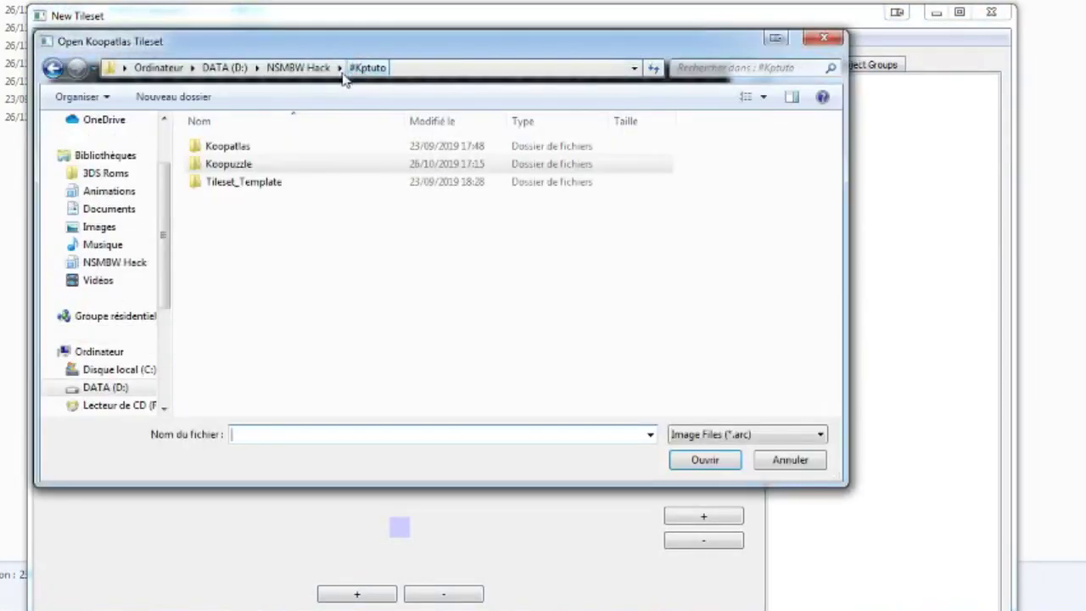
{"action": "left_click", "coordinate": [298, 68]}
{"action": "double_click", "coordinate": [261, 148]}
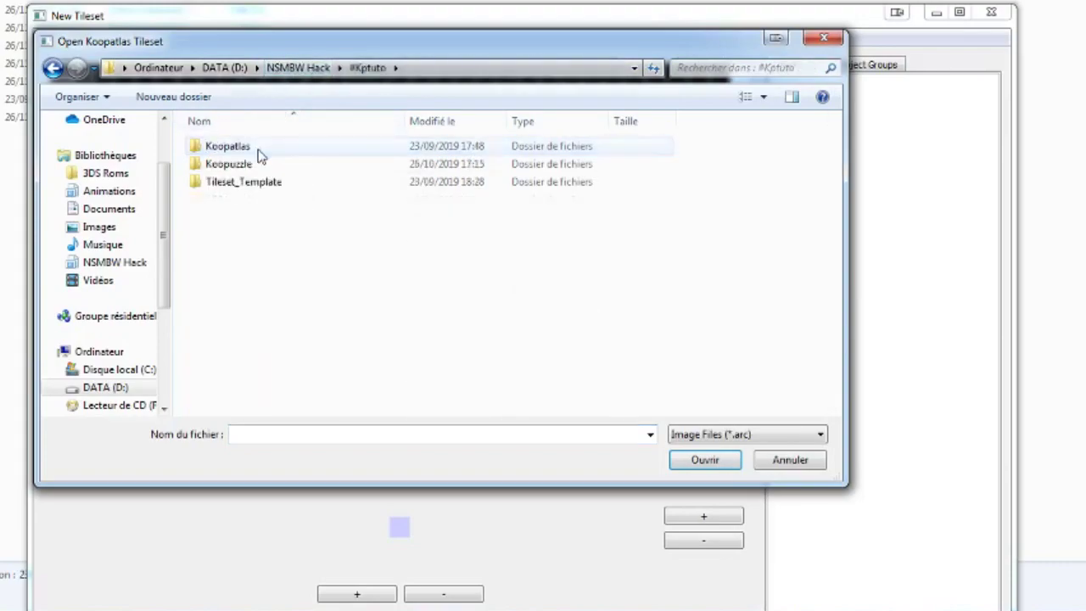
{"action": "double_click", "coordinate": [259, 151]}
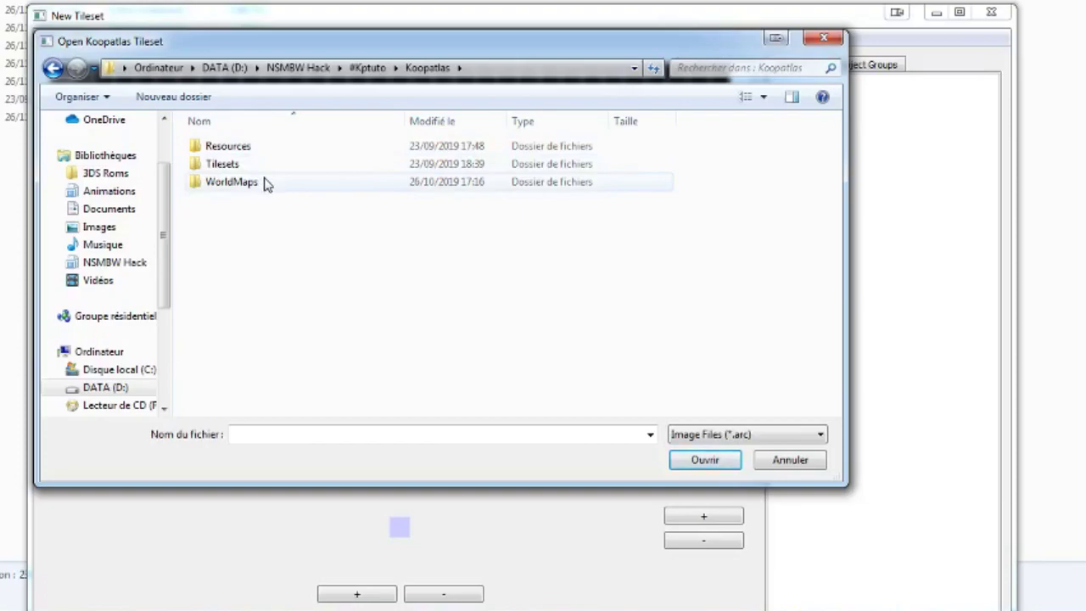
{"action": "left_click", "coordinate": [241, 166]}
{"action": "double_click", "coordinate": [241, 166]}
Find RisingSun.arc among the tilesets and open it.
{"action": "left_click", "coordinate": [269, 188]}
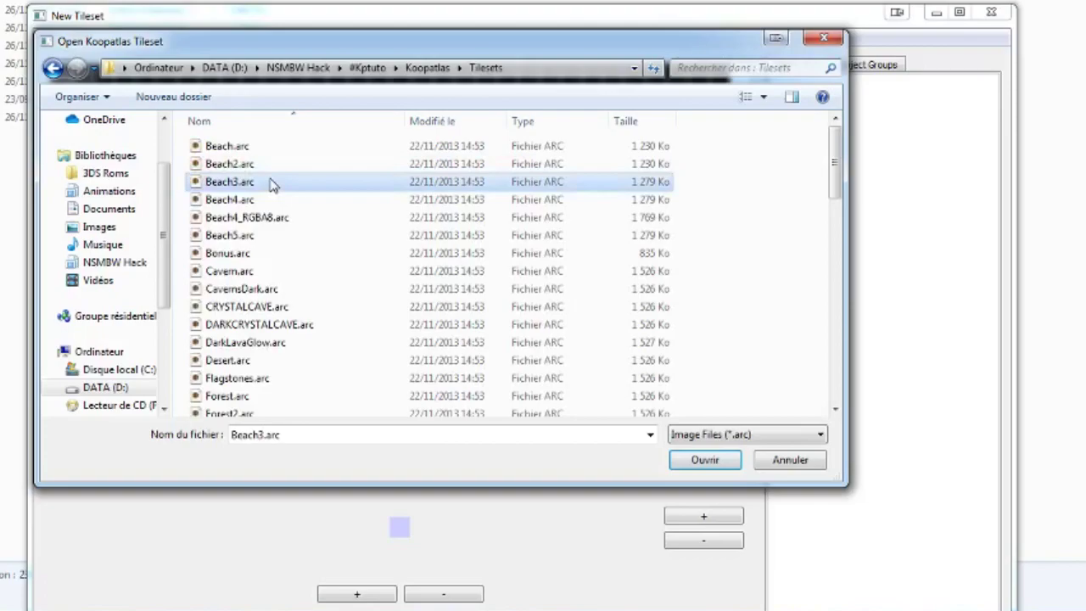
{"action": "key", "text": "f"}
{"action": "scroll", "coordinate": [267, 297], "scroll_direction": "down", "scroll_amount": 2}
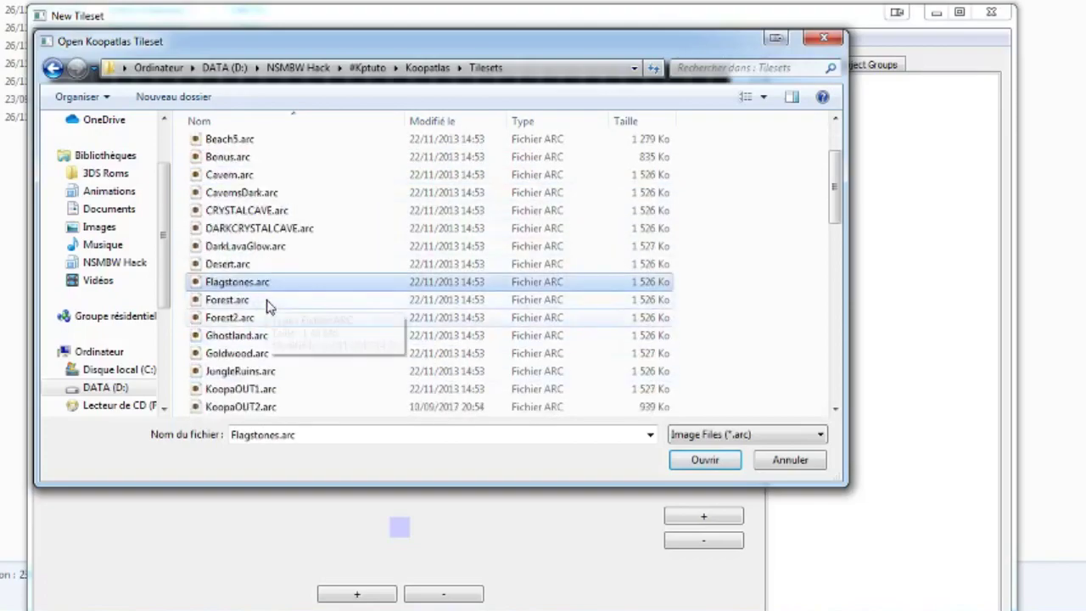
{"action": "left_click", "coordinate": [231, 299]}
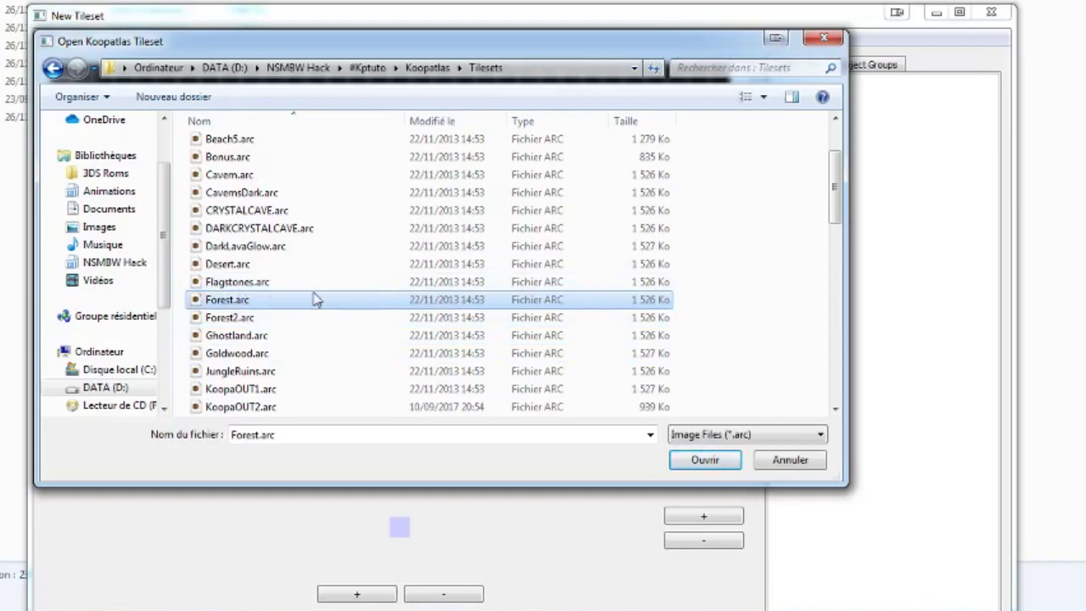
{"action": "key", "text": "r"}
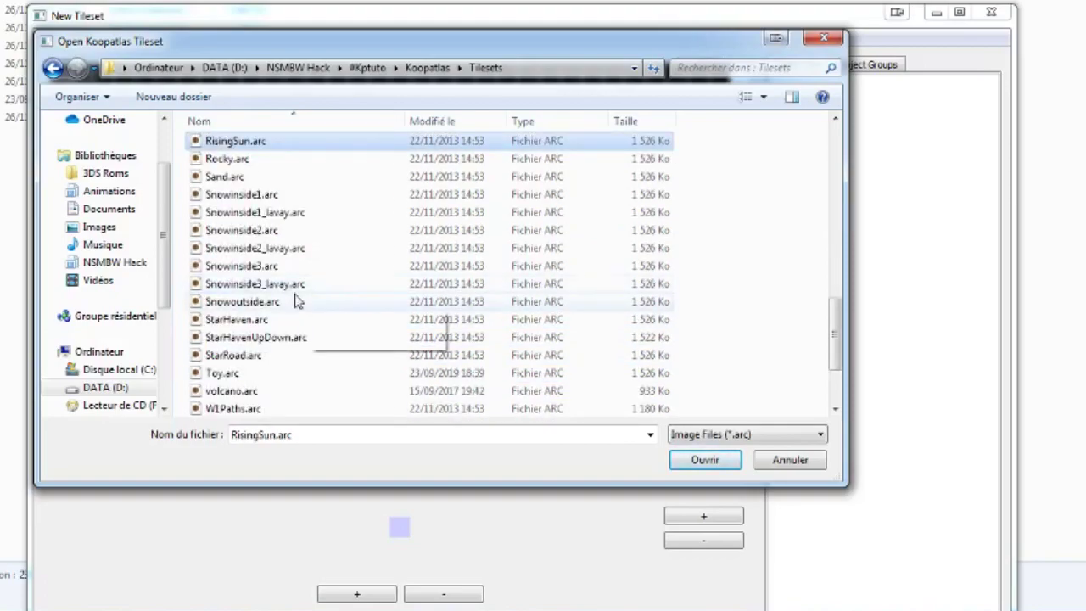
{"action": "left_click", "coordinate": [703, 460]}
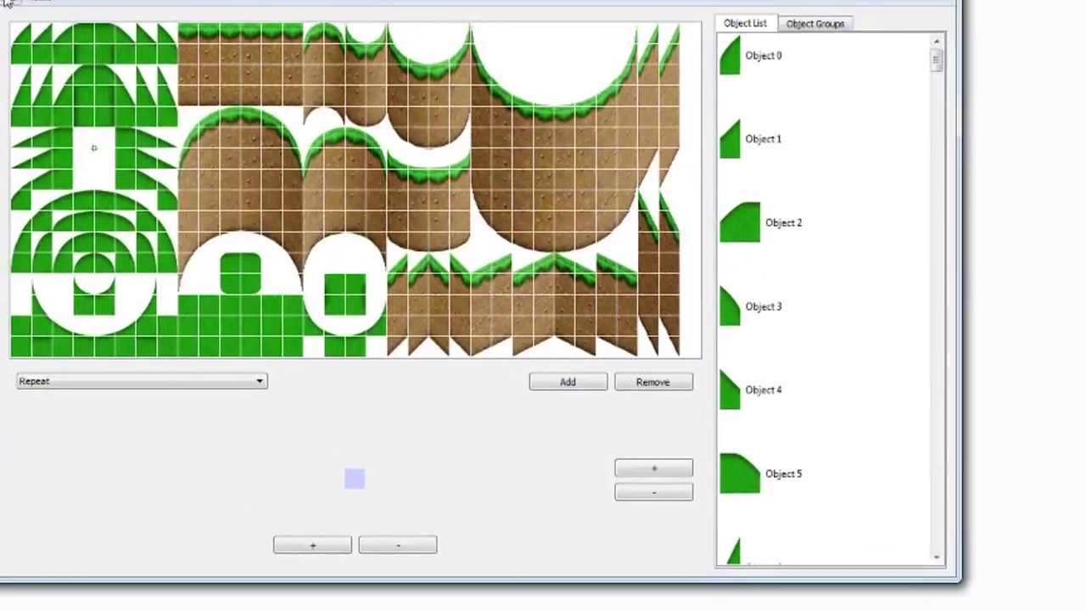
Export the RisingSun tileset image as a PNG named template in the Tileset_Template > Tileset Template folder.
{"action": "left_click", "coordinate": [47, 37]}
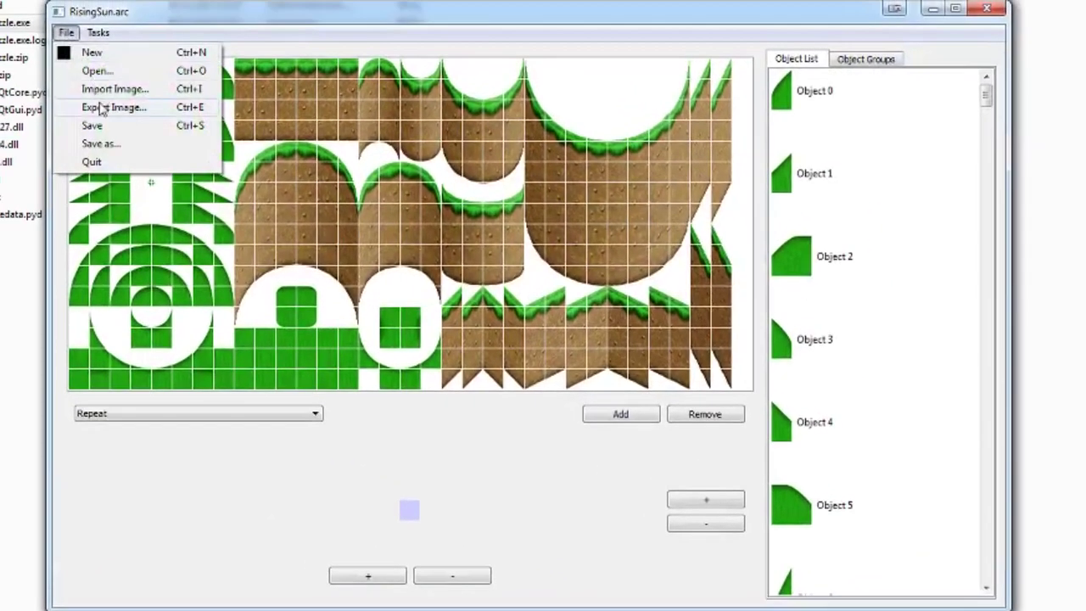
{"action": "left_click", "coordinate": [106, 105]}
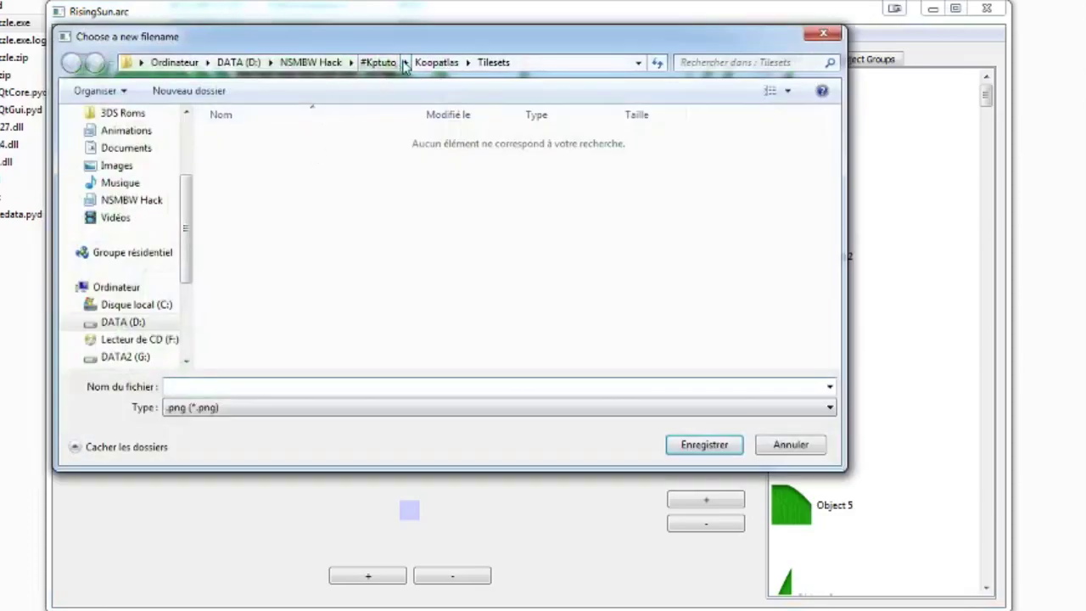
{"action": "left_click", "coordinate": [436, 63]}
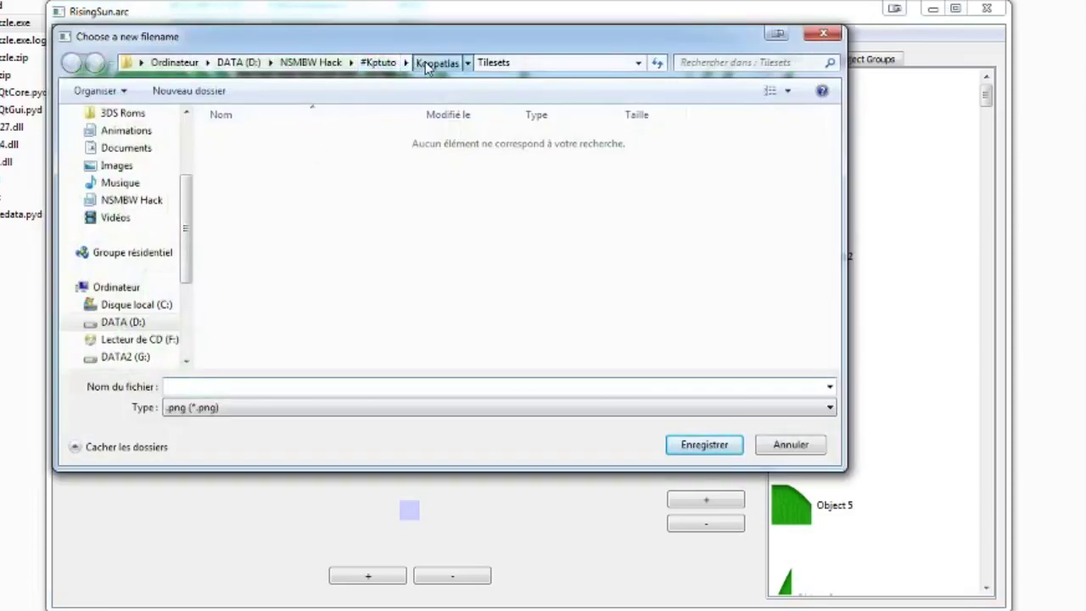
{"action": "left_click", "coordinate": [379, 63]}
{"action": "double_click", "coordinate": [281, 174]}
{"action": "left_click", "coordinate": [276, 157]}
{"action": "double_click", "coordinate": [276, 159]}
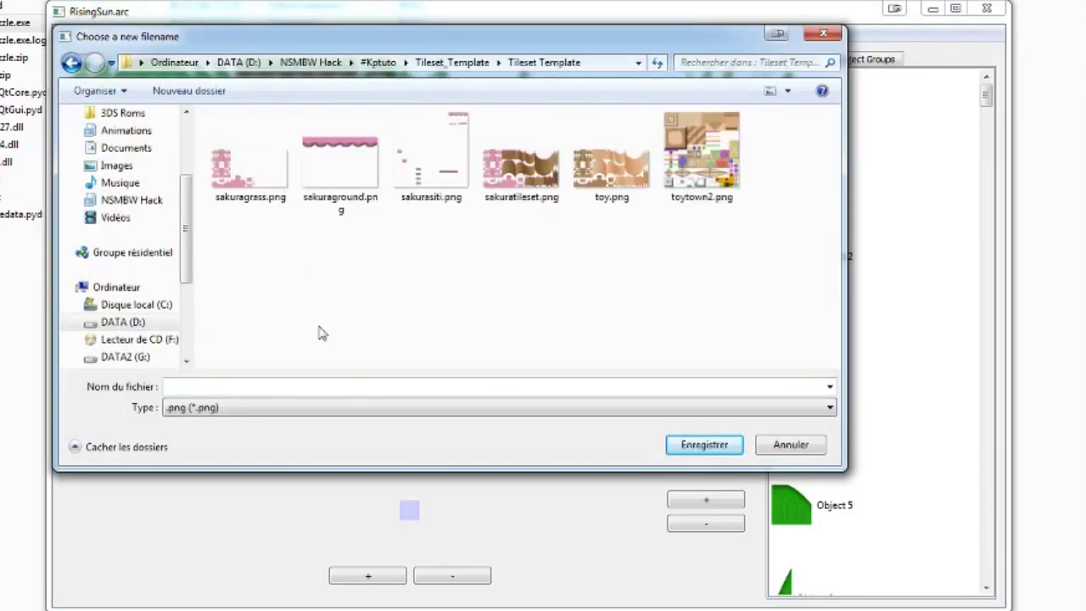
{"action": "left_click", "coordinate": [309, 386]}
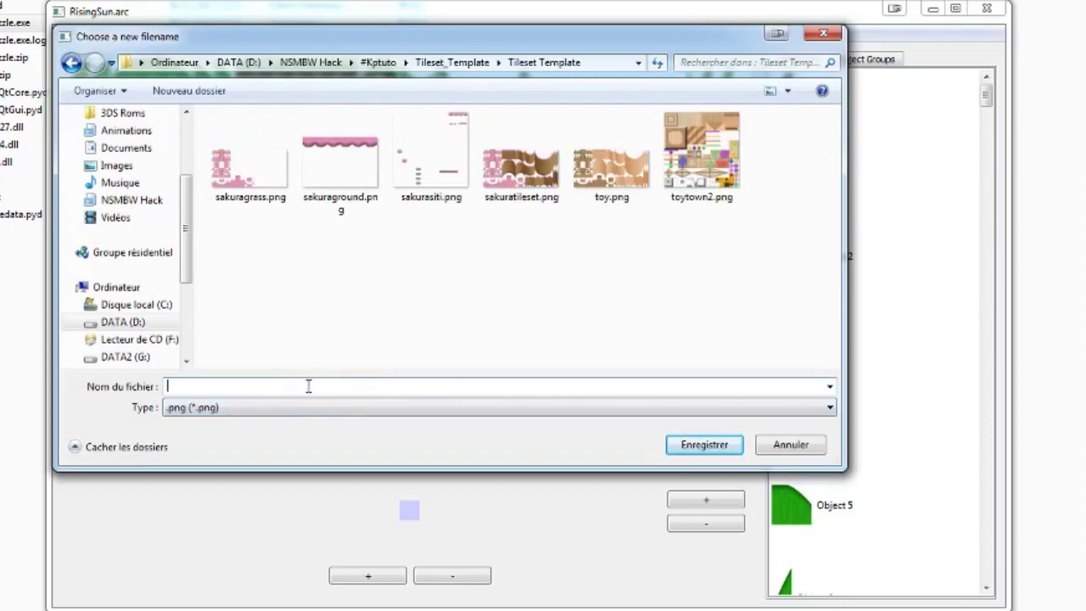
{"action": "type", "text": "template"}
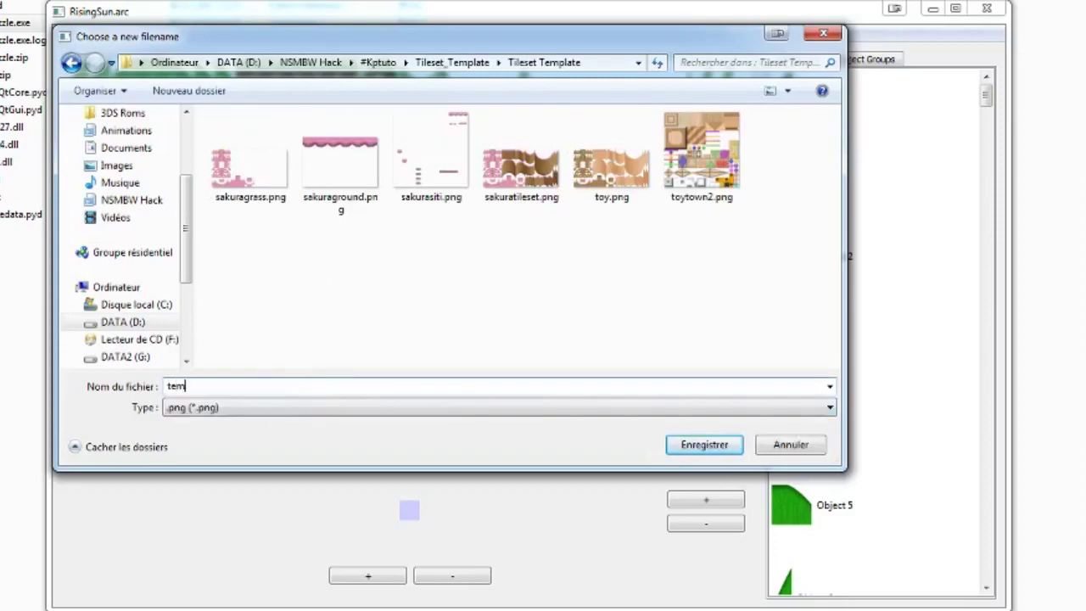
{"action": "key", "text": "Return"}
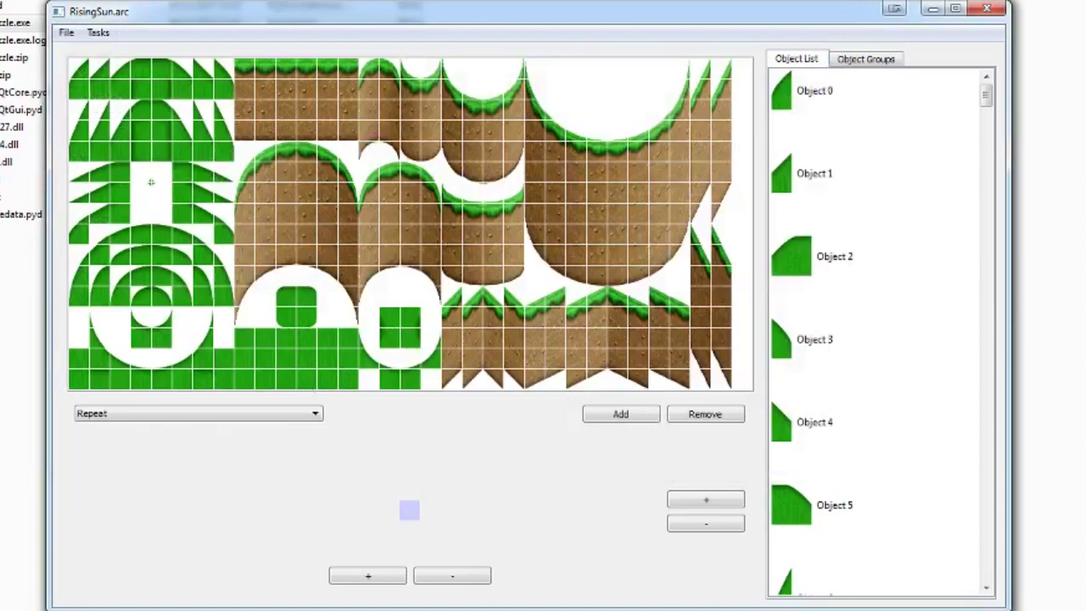
Start opening another tileset and return to the Koopatlas Tilesets folder.
{"action": "left_click", "coordinate": [66, 32]}
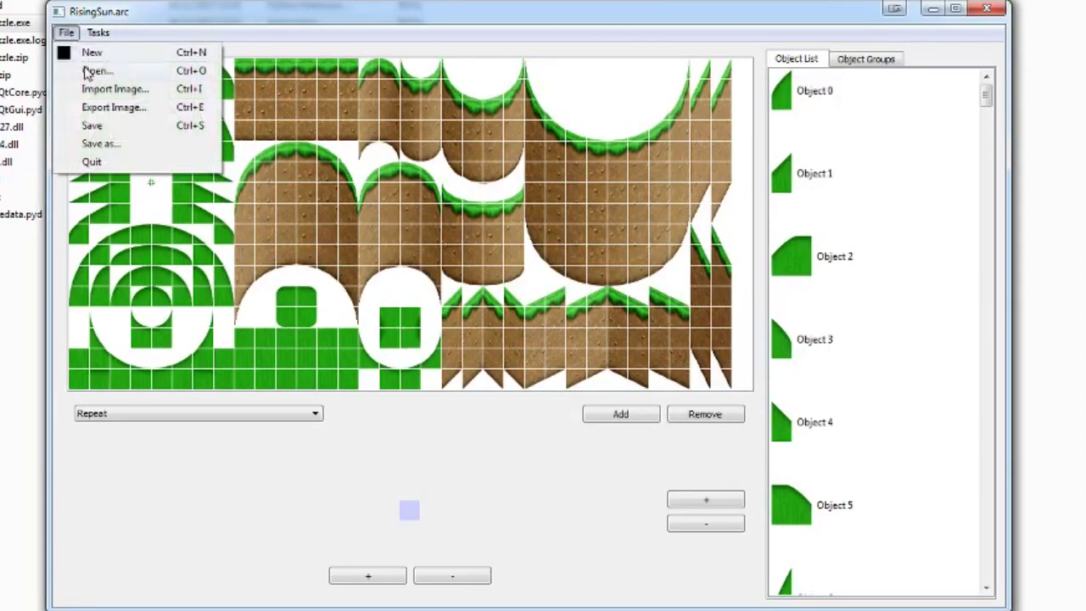
{"action": "left_click", "coordinate": [93, 72]}
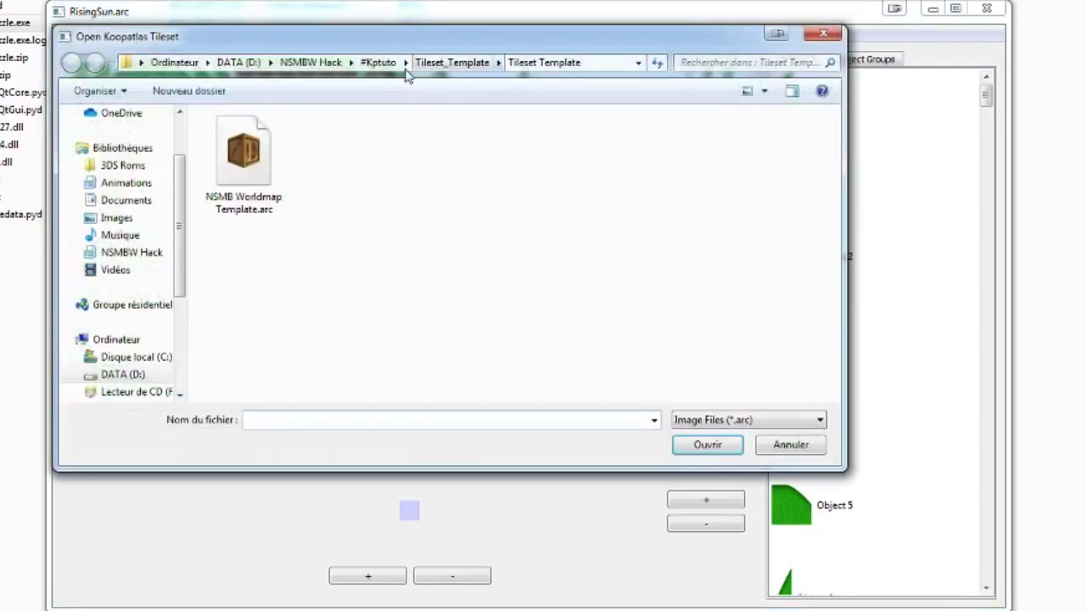
{"action": "left_click", "coordinate": [378, 62]}
{"action": "double_click", "coordinate": [259, 144]}
{"action": "left_click", "coordinate": [246, 155]}
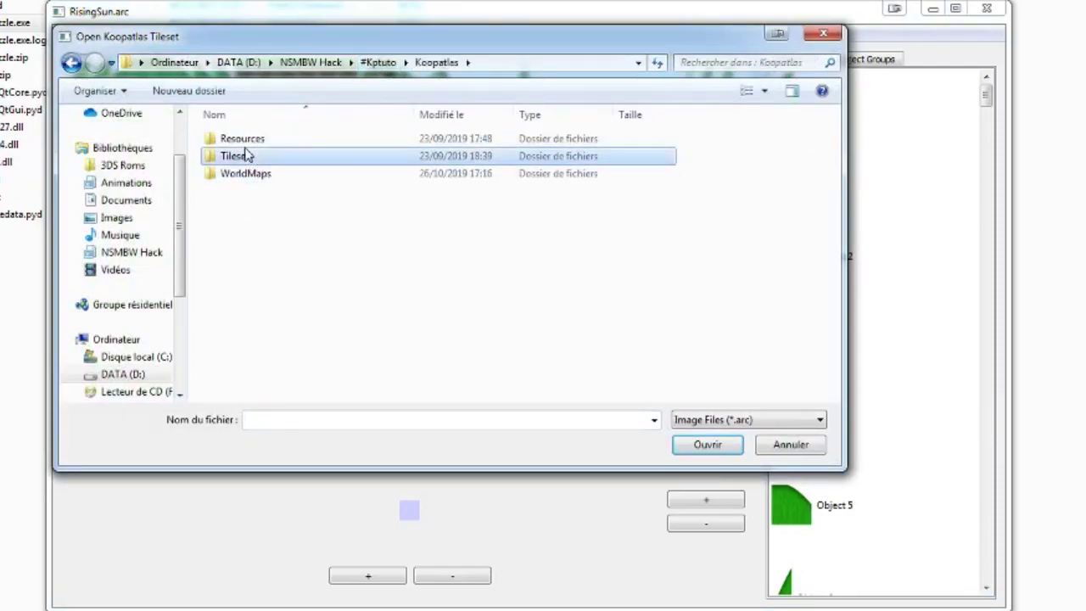
{"action": "double_click", "coordinate": [245, 155]}
Duplicate RisingSun.arc within the Tilesets folder and rename the copy Toytown.arc.
{"action": "left_click", "coordinate": [285, 213]}
{"action": "key", "text": "r"}
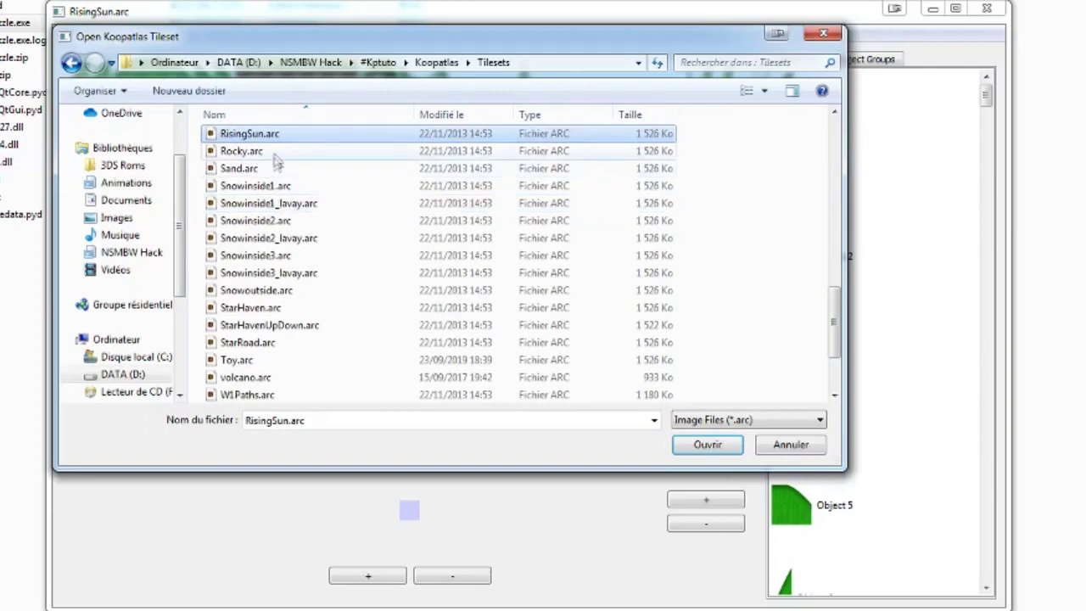
{"action": "key", "text": "ctrl+c"}
{"action": "key", "text": "ctrl+v"}
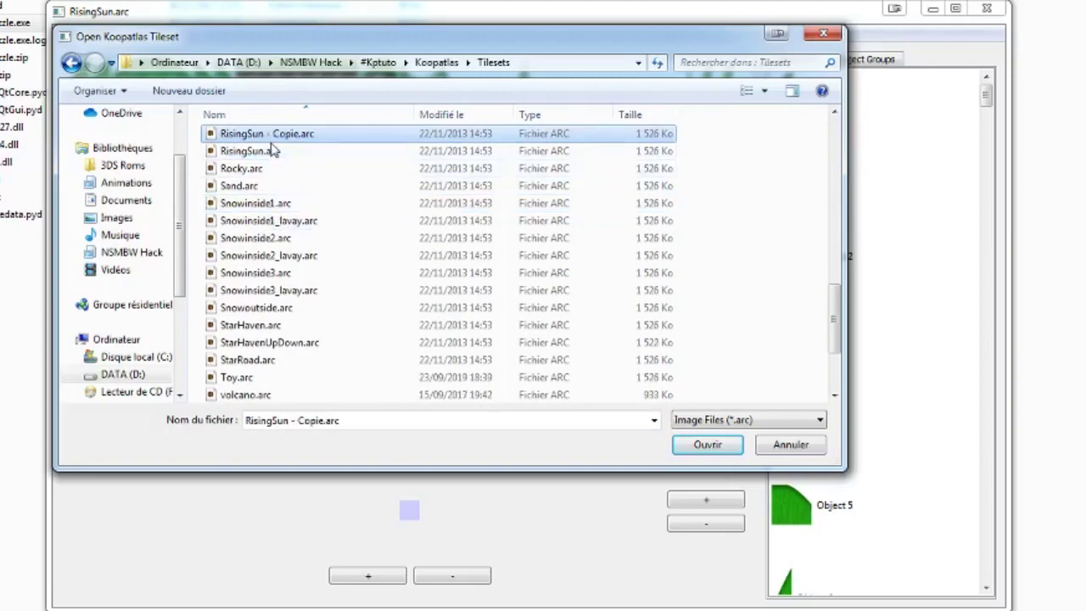
{"action": "key", "text": "F2"}
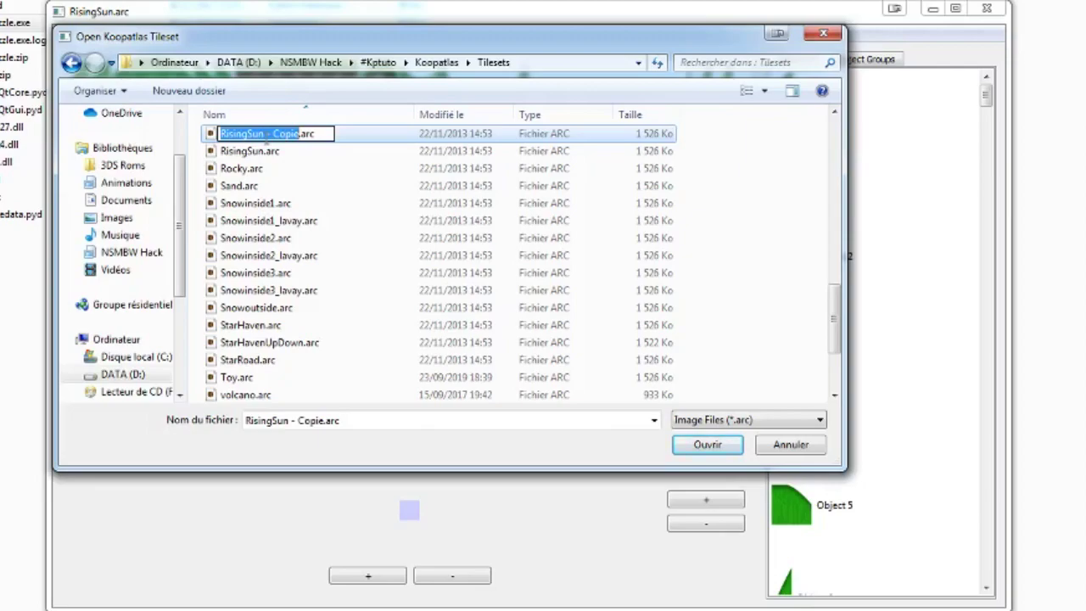
{"action": "type", "text": "Toytonwn"}
{"action": "key", "text": "Return"}
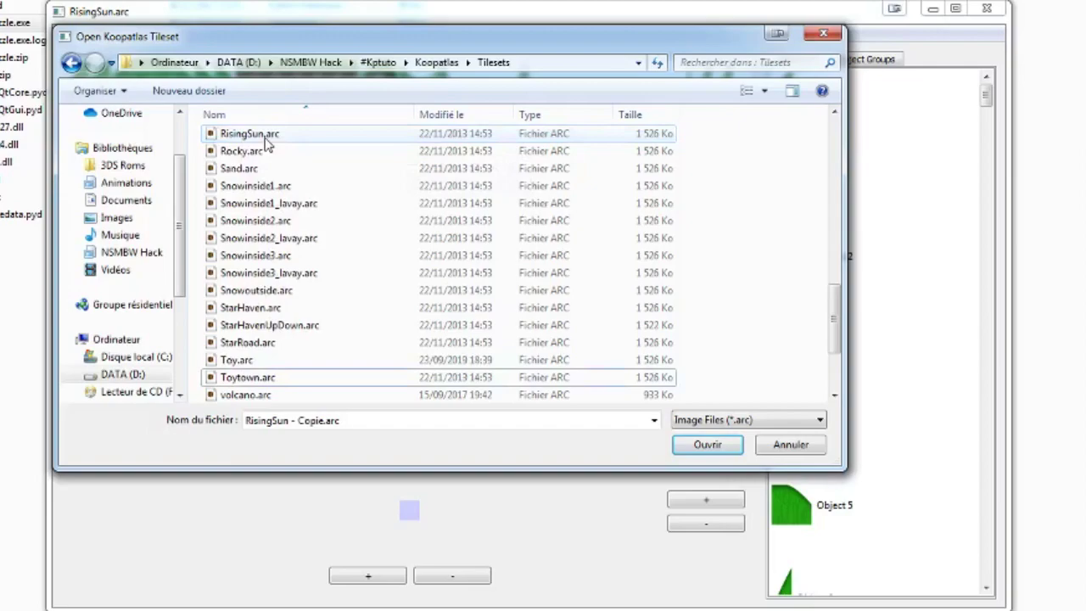
Open the Toytown.arc tileset and review its object groups before returning to the object list.
{"action": "left_click", "coordinate": [276, 378]}
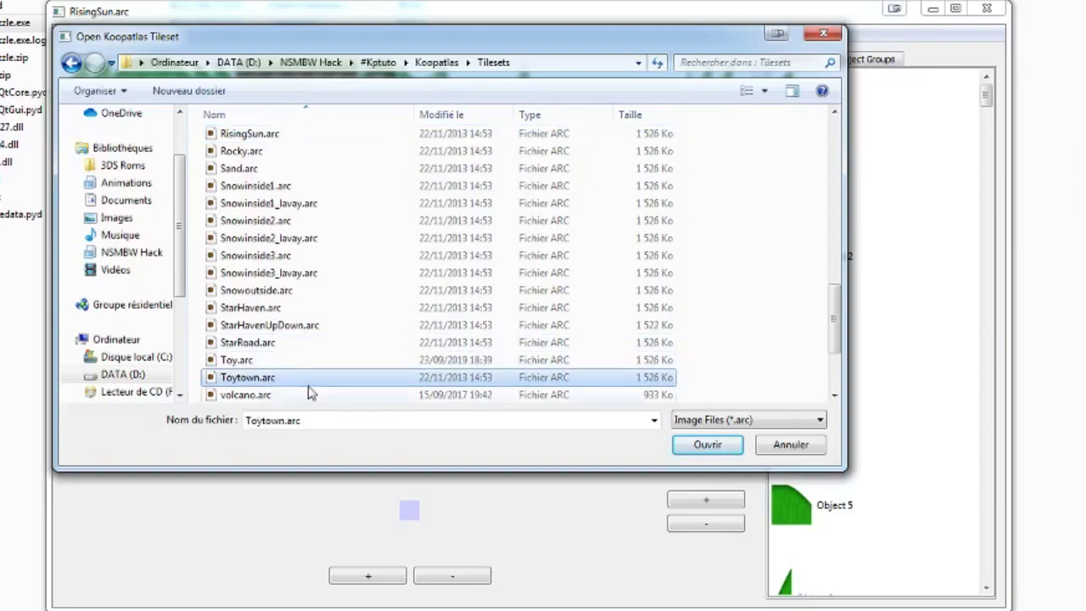
{"action": "left_click", "coordinate": [705, 444]}
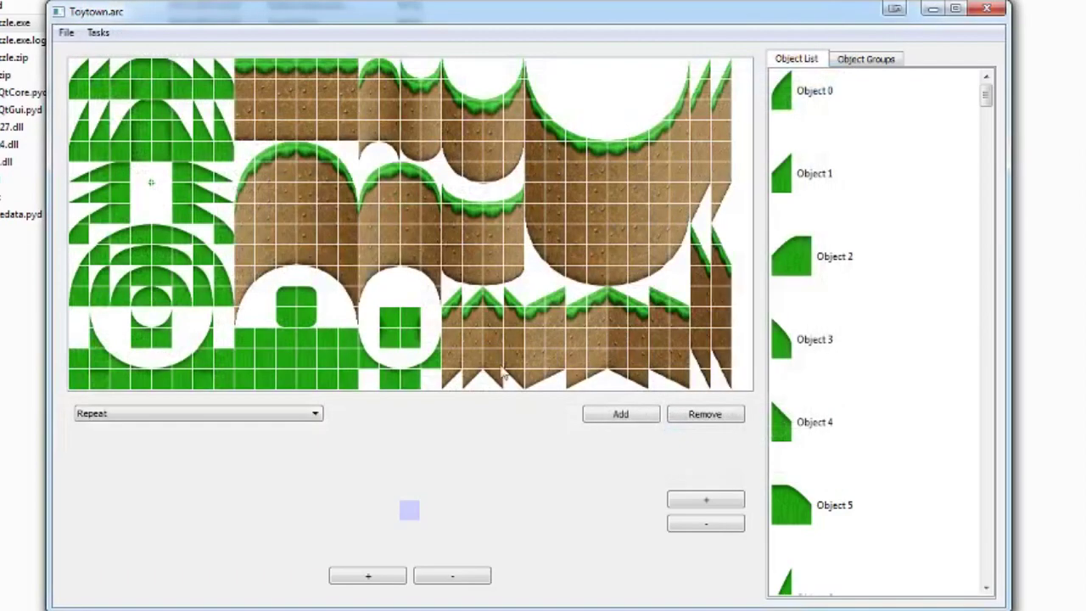
{"action": "left_click", "coordinate": [95, 34]}
{"action": "left_click", "coordinate": [125, 25]}
{"action": "left_click", "coordinate": [855, 61]}
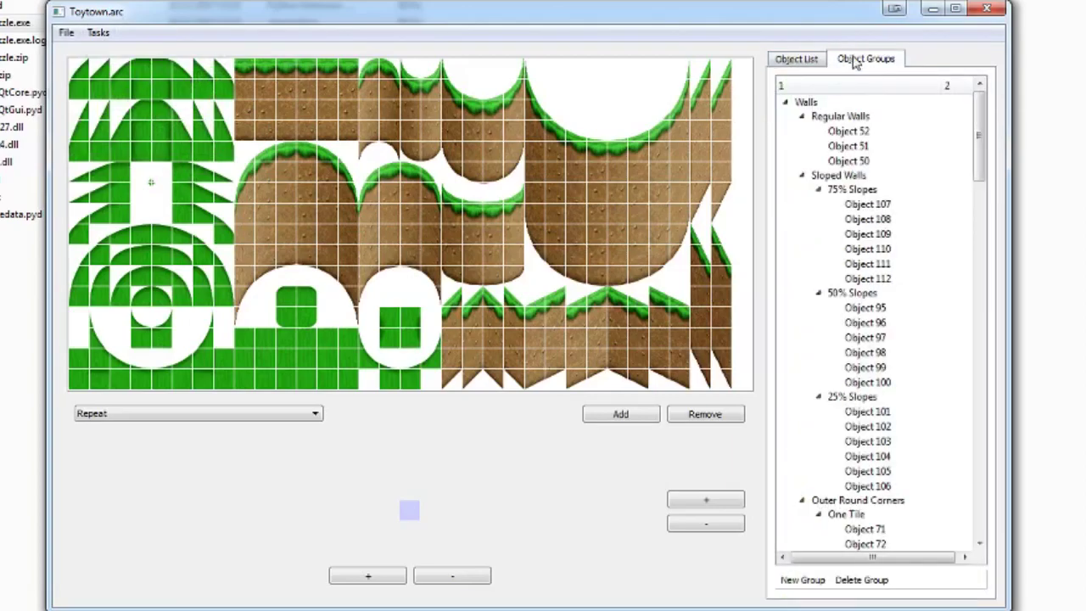
{"action": "left_click", "coordinate": [805, 62]}
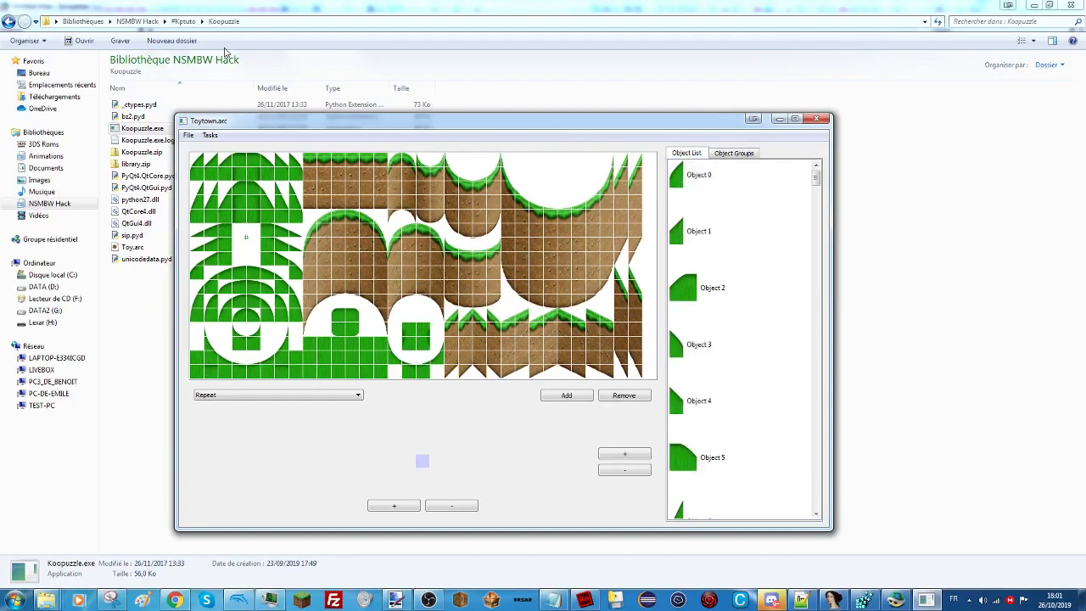
Check the files in the Tileset Template folder and launch Photoshop from the #Kptuto folder.
{"action": "left_click", "coordinate": [183, 21]}
{"action": "left_click", "coordinate": [151, 129]}
{"action": "double_click", "coordinate": [153, 129]}
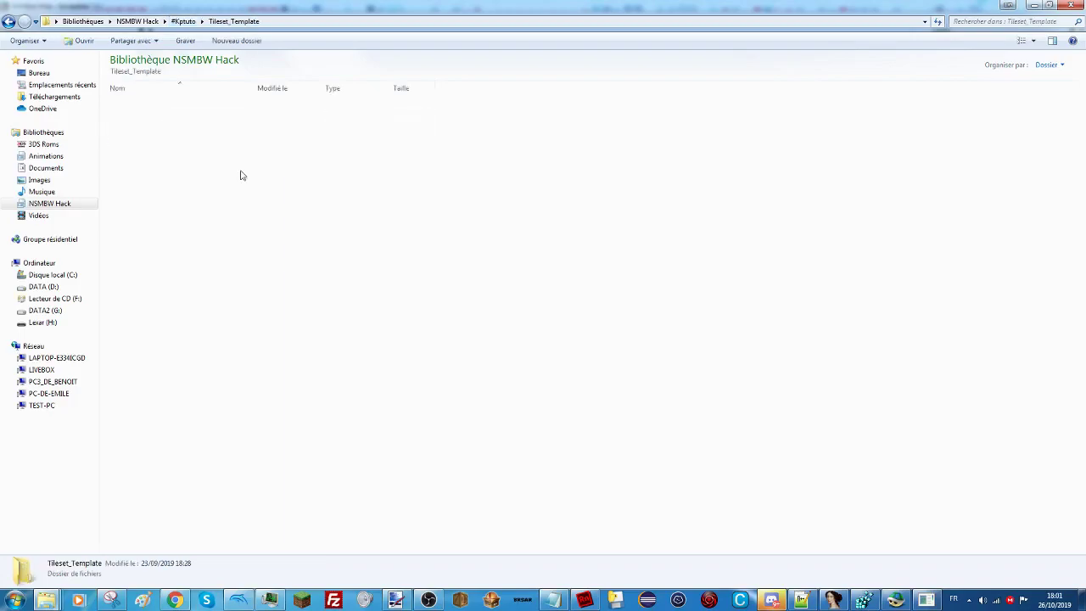
{"action": "double_click", "coordinate": [151, 116]}
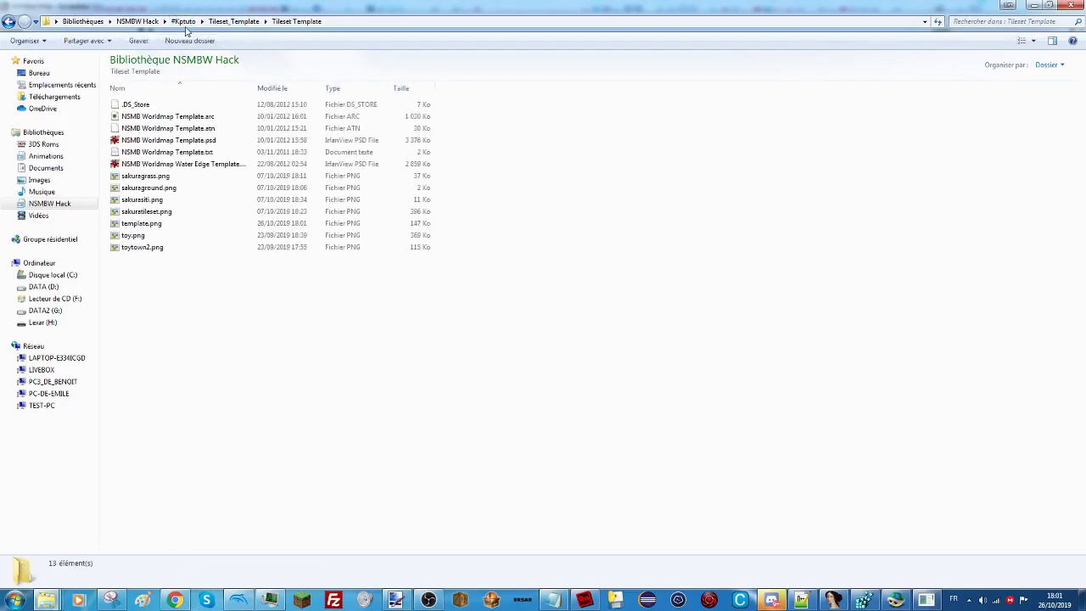
{"action": "left_click", "coordinate": [183, 21]}
{"action": "double_click", "coordinate": [137, 140]}
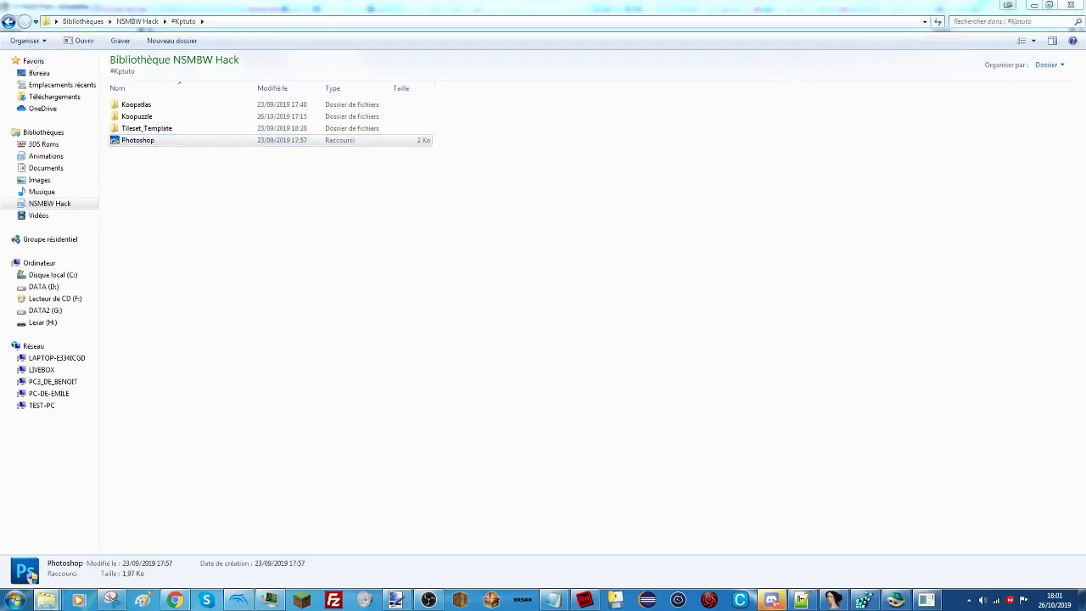
Return to the Tileset Template folder and preview the toy.png and template.png tileset images.
{"action": "left_click", "coordinate": [9, 22]}
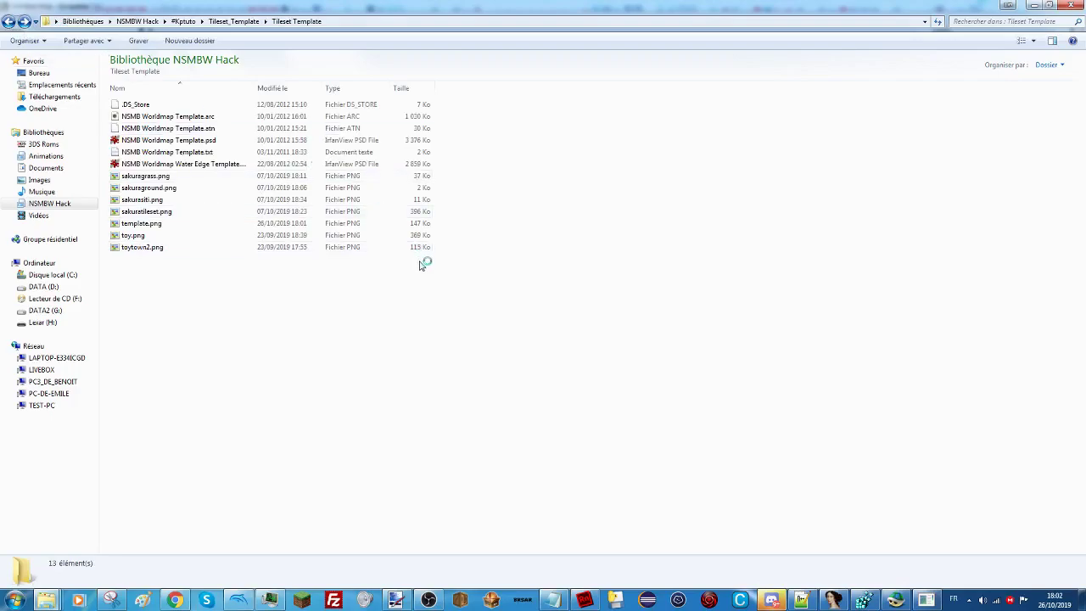
{"action": "left_click", "coordinate": [326, 238]}
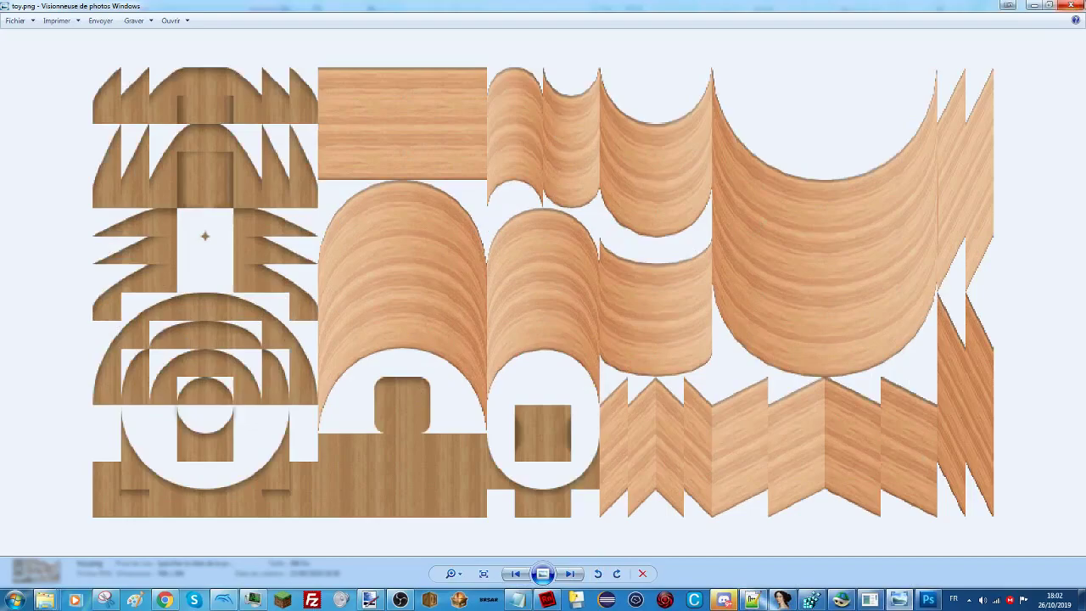
{"action": "scroll", "coordinate": [788, 334], "scroll_direction": "up", "scroll_amount": 3}
{"action": "scroll", "coordinate": [585, 383], "scroll_direction": "down", "scroll_amount": 3}
{"action": "left_click", "coordinate": [1071, 5]}
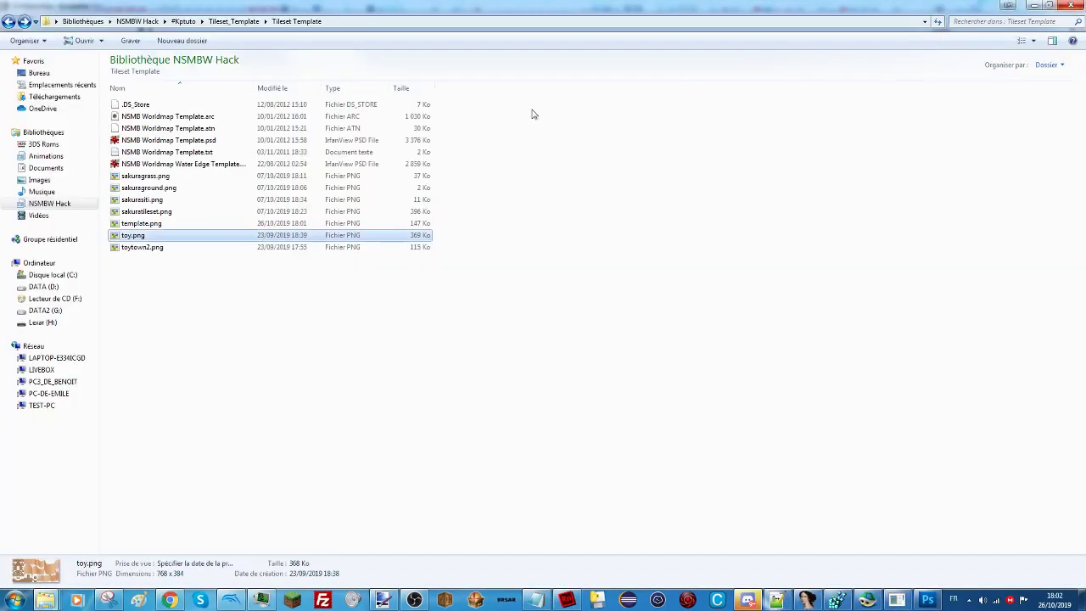
{"action": "left_click", "coordinate": [150, 225]}
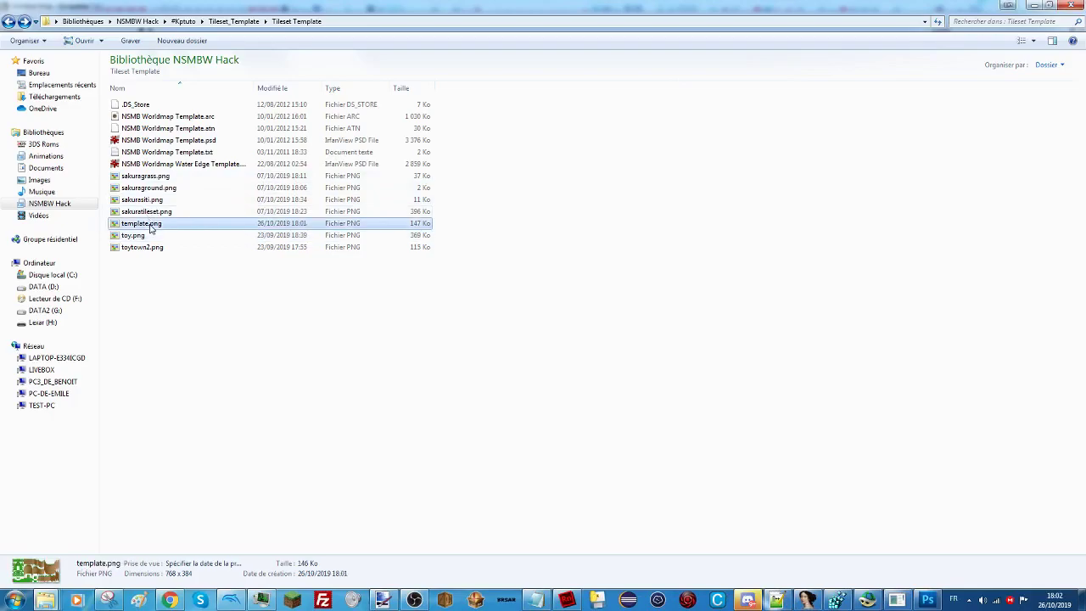
{"action": "double_click", "coordinate": [251, 225]}
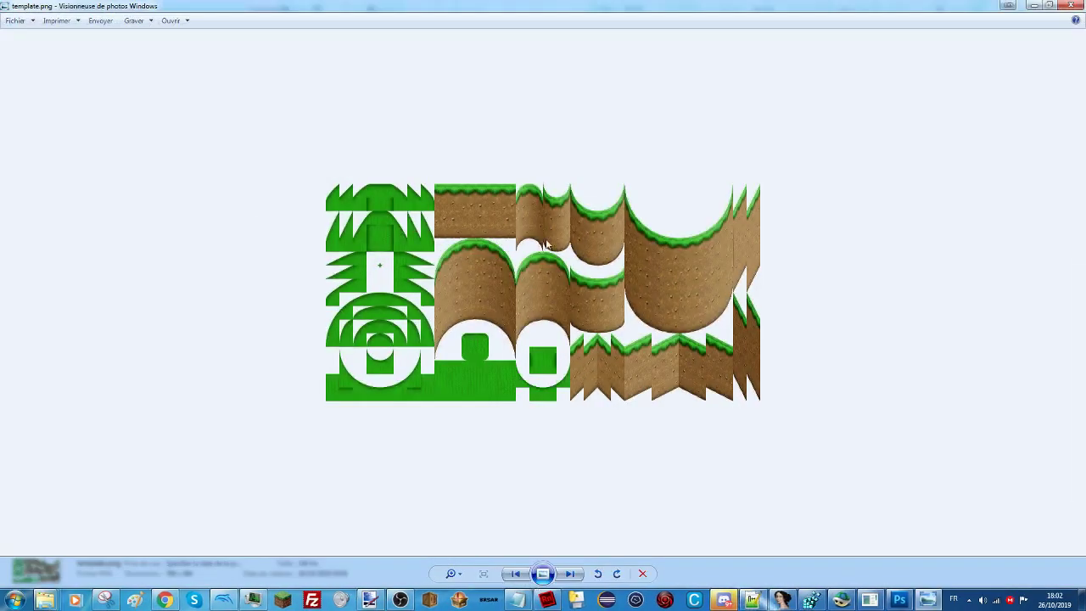
{"action": "key", "text": "alt+F4"}
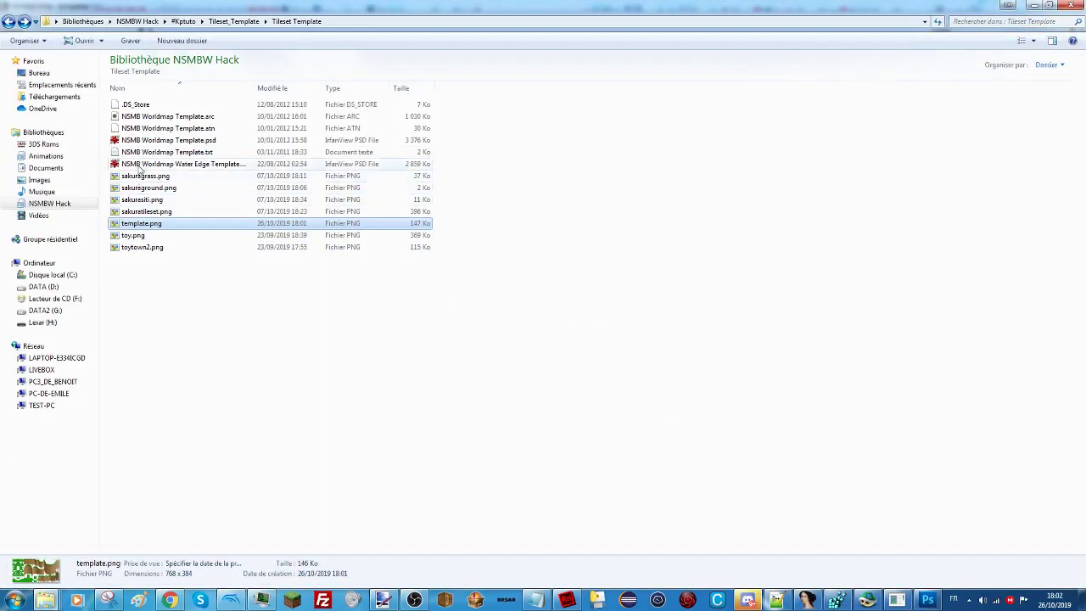
Switch to Photoshop and open NSMB Worldmap Template.psd from the Tileset Template folder in the NSMBW Hack library, accepting the missing-font notice.
{"action": "left_click", "coordinate": [927, 600]}
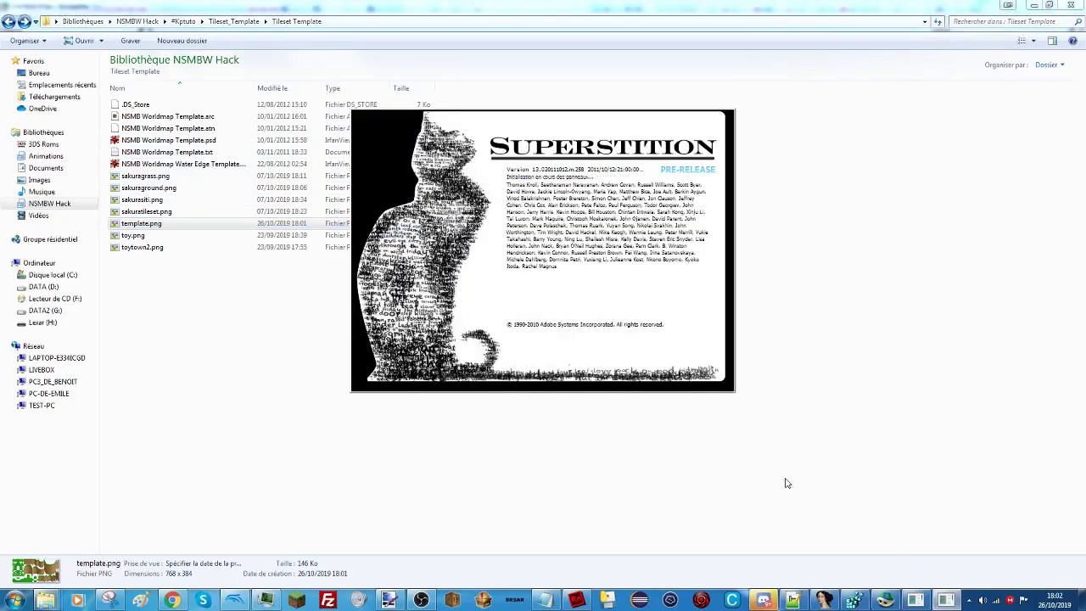
{"action": "left_click", "coordinate": [786, 483]}
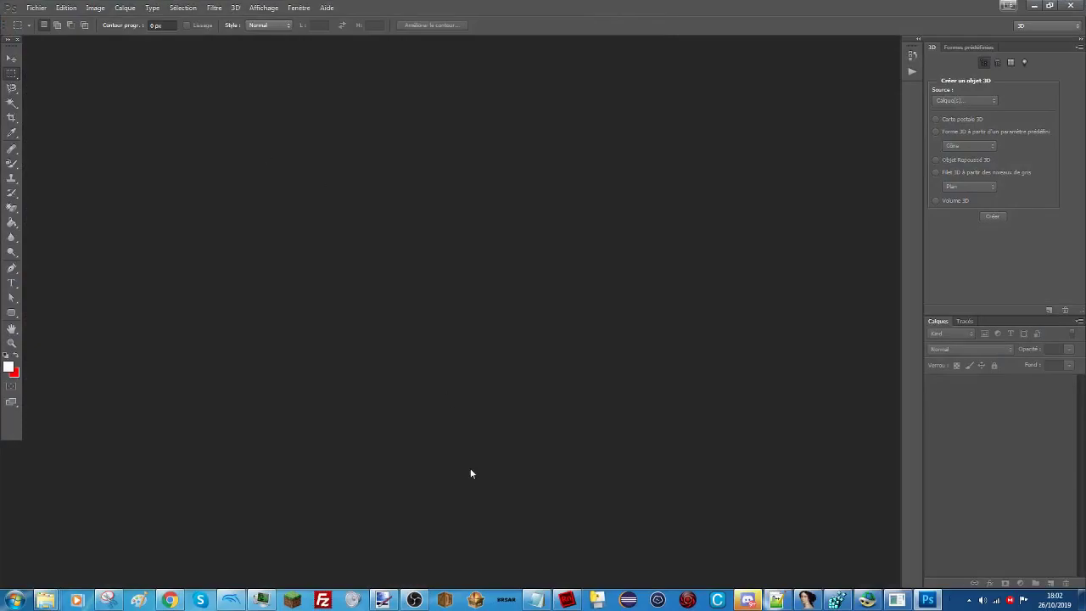
{"action": "left_click", "coordinate": [36, 8]}
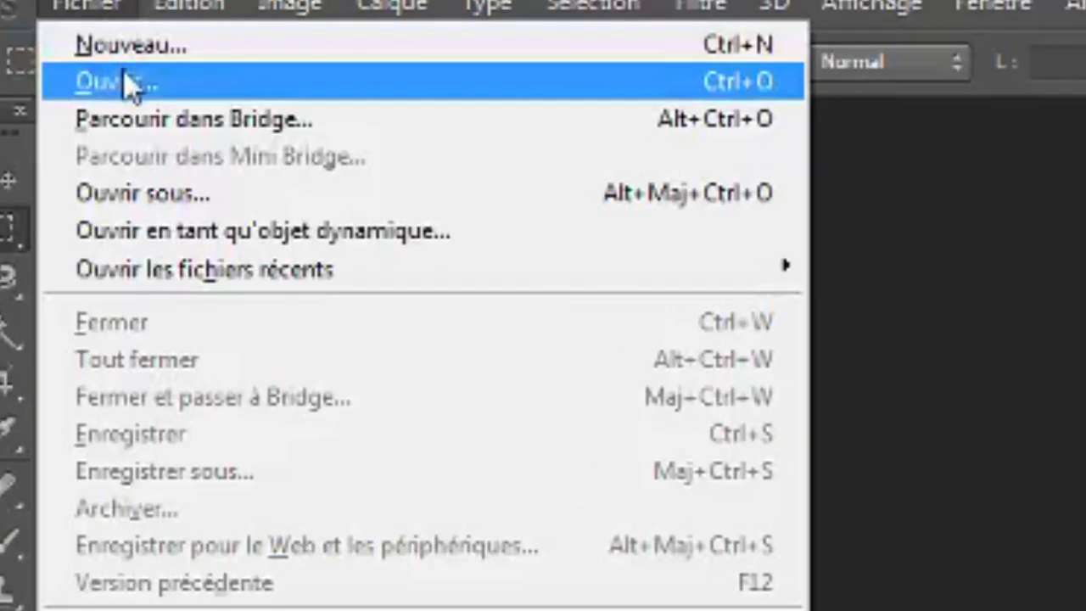
{"action": "left_click", "coordinate": [127, 83]}
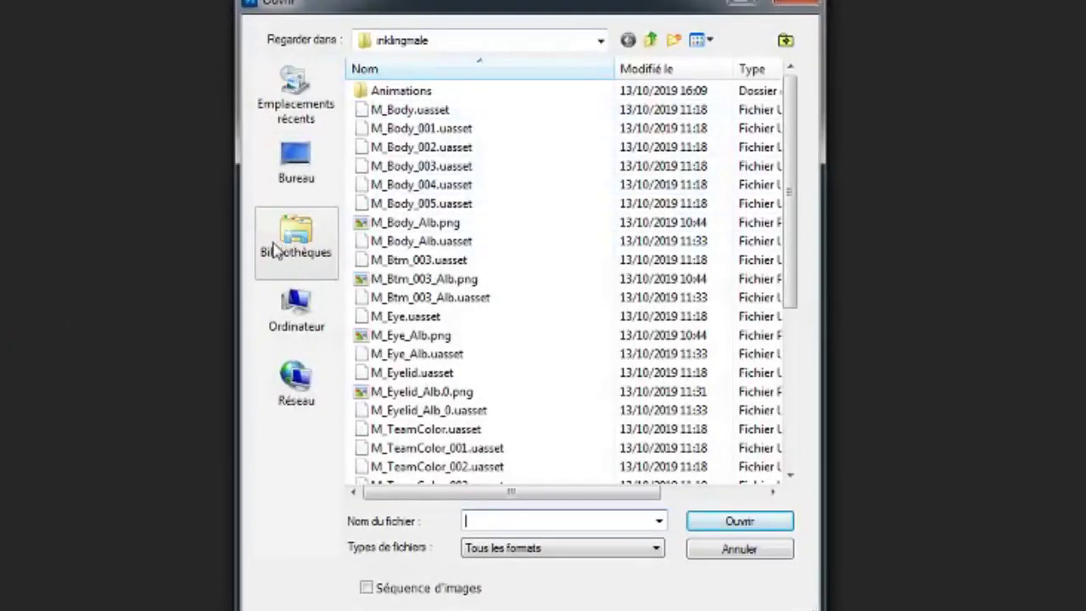
{"action": "left_click", "coordinate": [307, 253]}
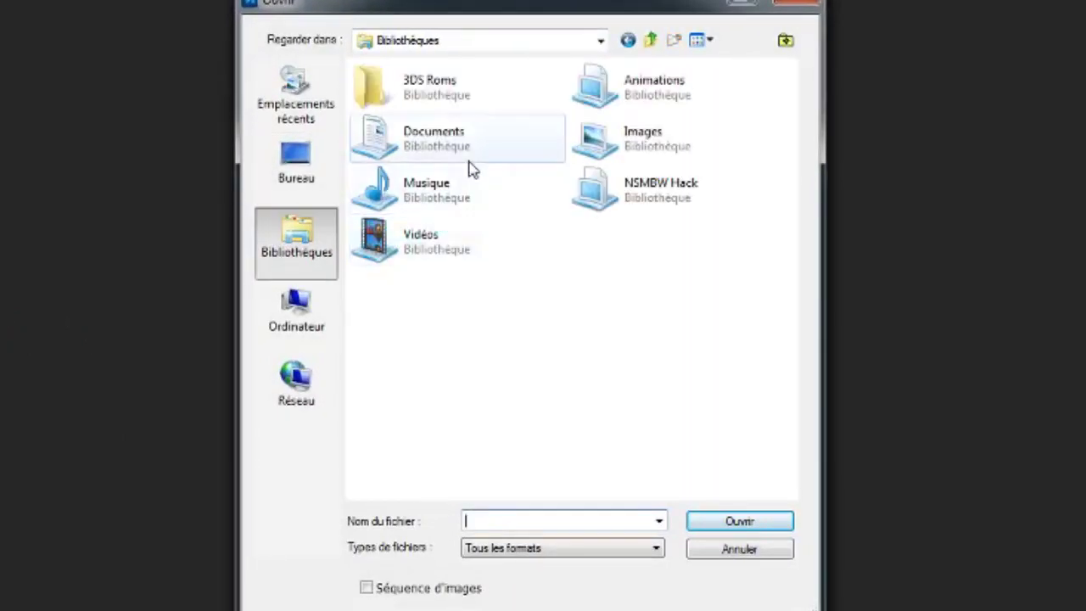
{"action": "double_click", "coordinate": [678, 181]}
{"action": "double_click", "coordinate": [383, 112]}
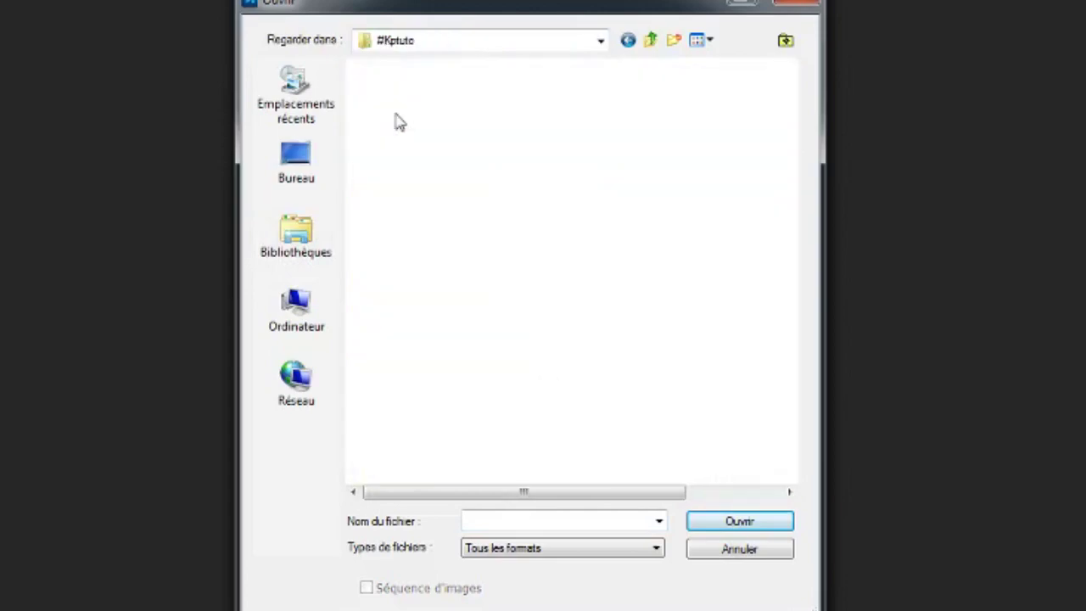
{"action": "double_click", "coordinate": [407, 131]}
{"action": "double_click", "coordinate": [407, 112]}
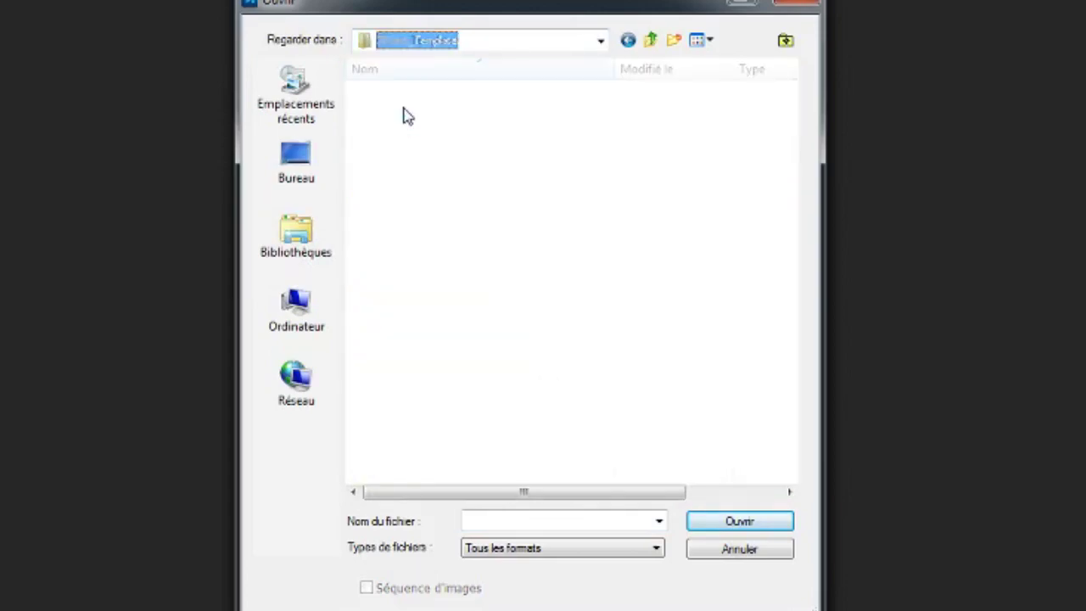
{"action": "left_click", "coordinate": [433, 147]}
{"action": "left_click", "coordinate": [736, 521]}
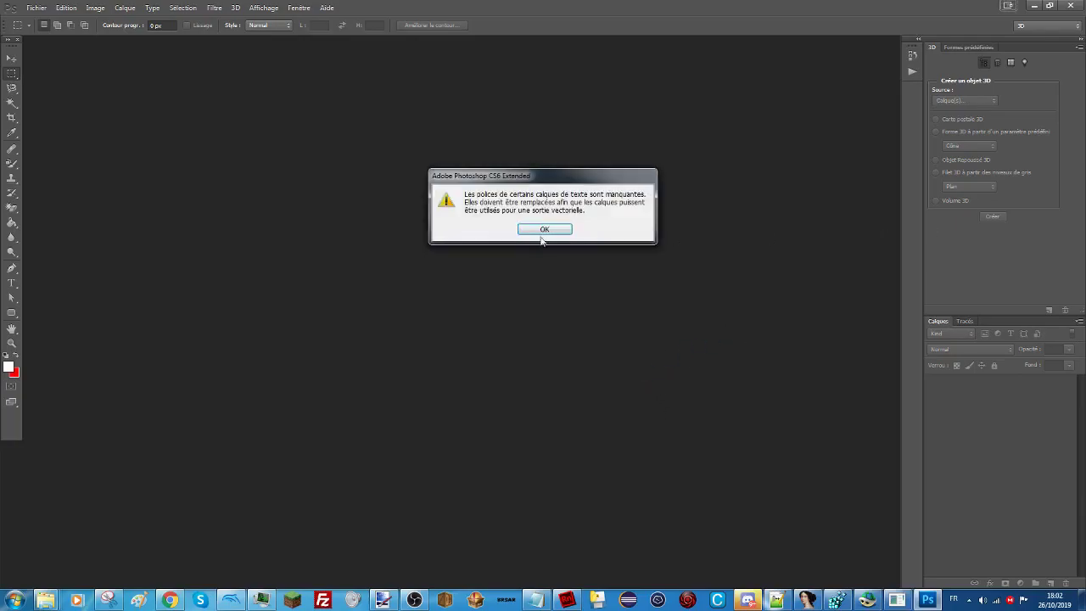
{"action": "left_click", "coordinate": [543, 231]}
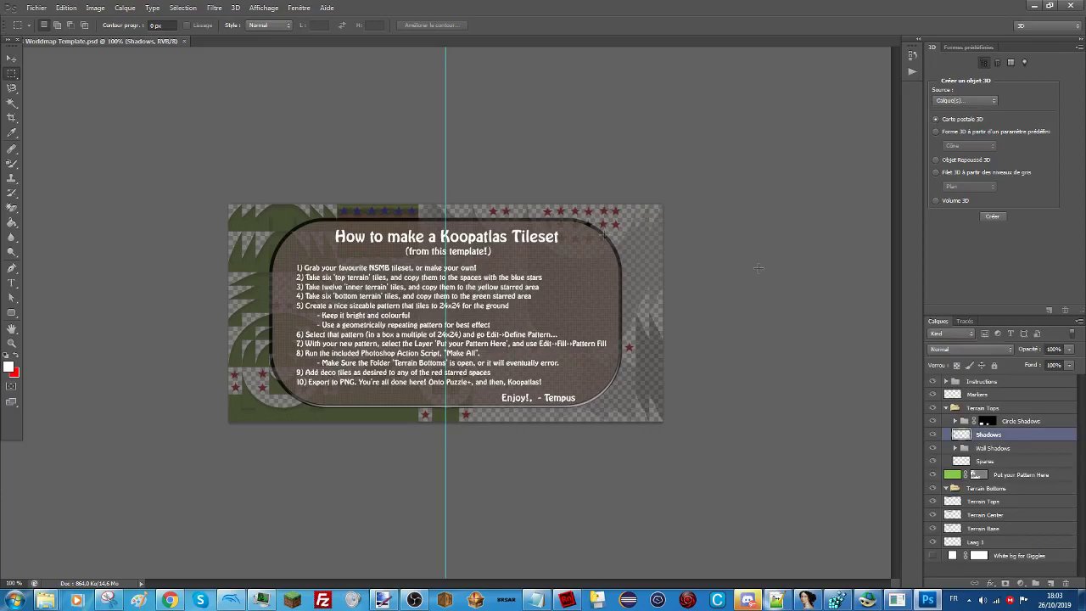
Show the Scripts panel containing the NSMB Worldmap Tileset actions.
{"action": "left_click", "coordinate": [297, 9]}
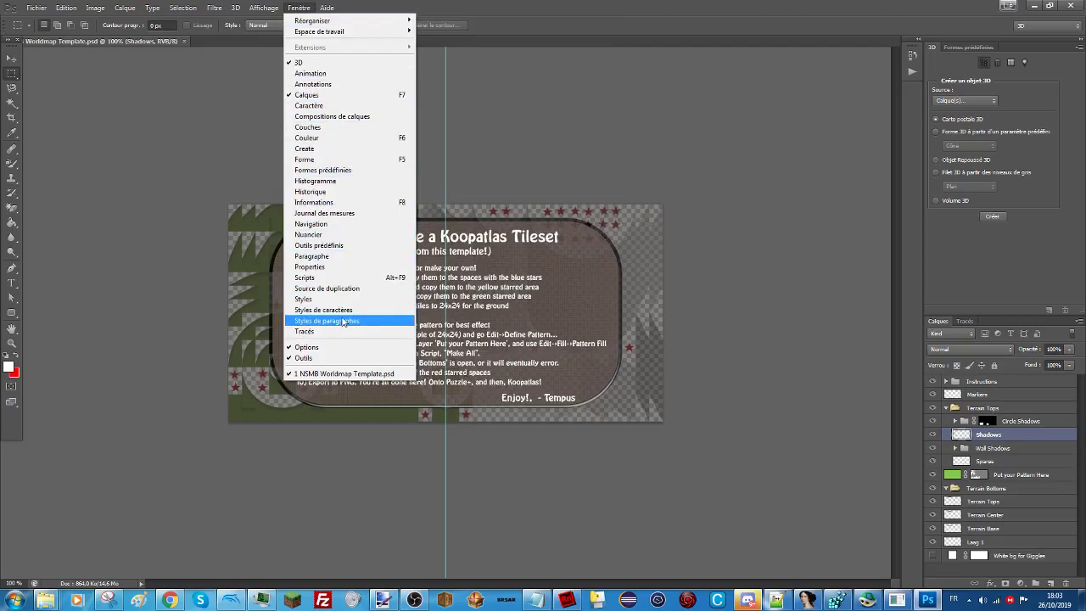
{"action": "left_click", "coordinate": [336, 277]}
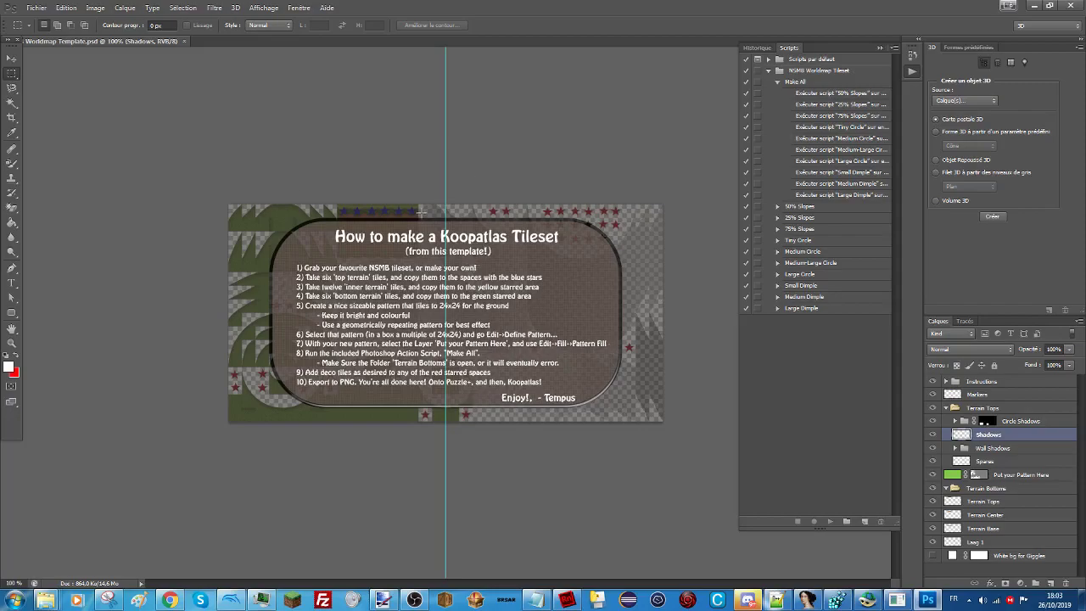
{"action": "left_click", "coordinate": [297, 7]}
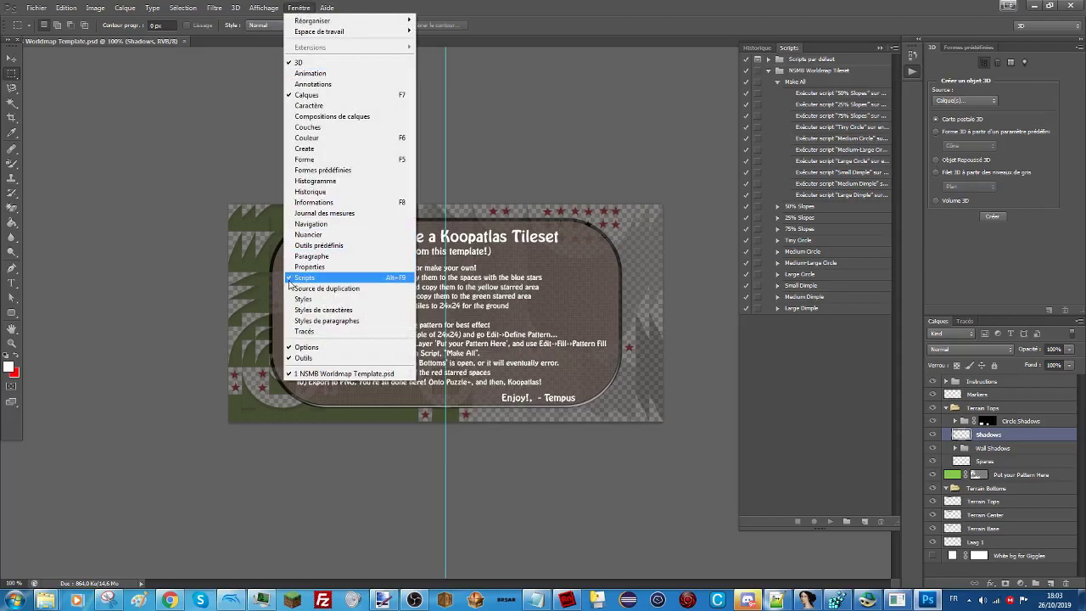
{"action": "left_click", "coordinate": [293, 9]}
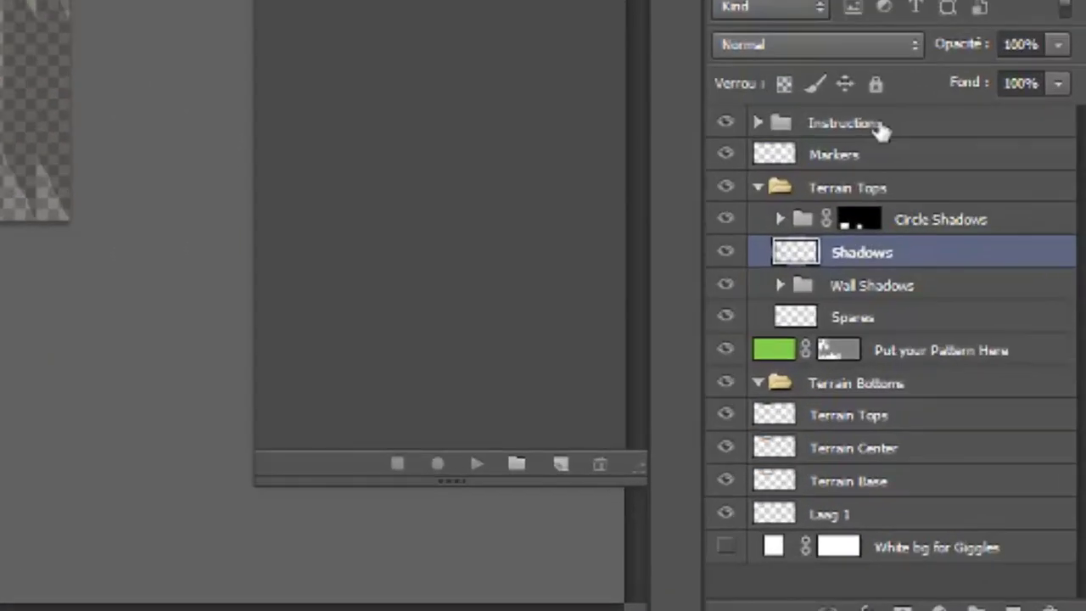
Hide the Instructions group and the Markers layer.
{"action": "left_click", "coordinate": [882, 129]}
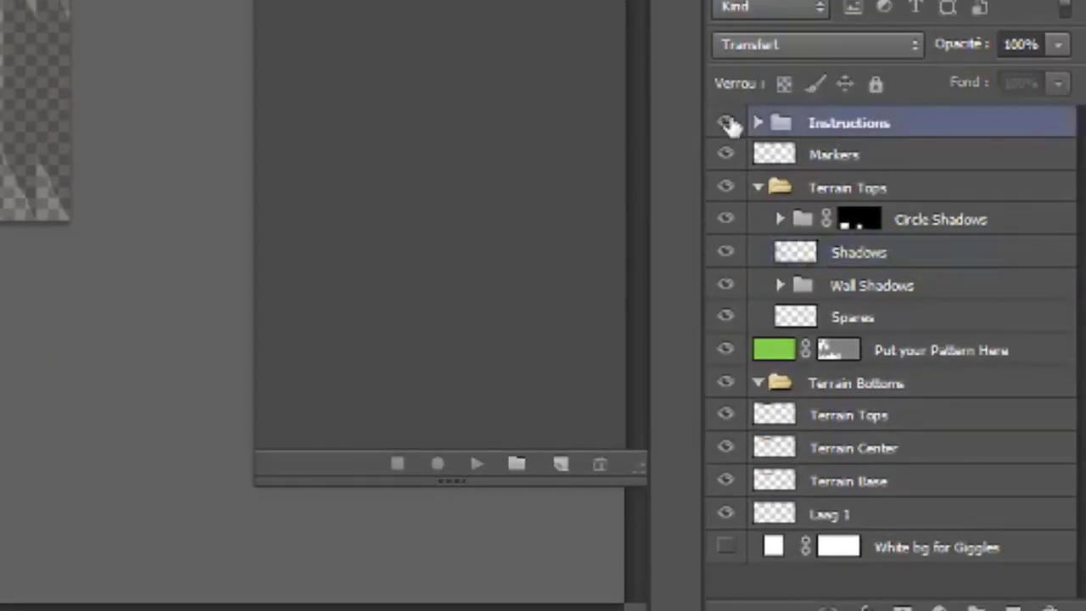
{"action": "left_click", "coordinate": [725, 123]}
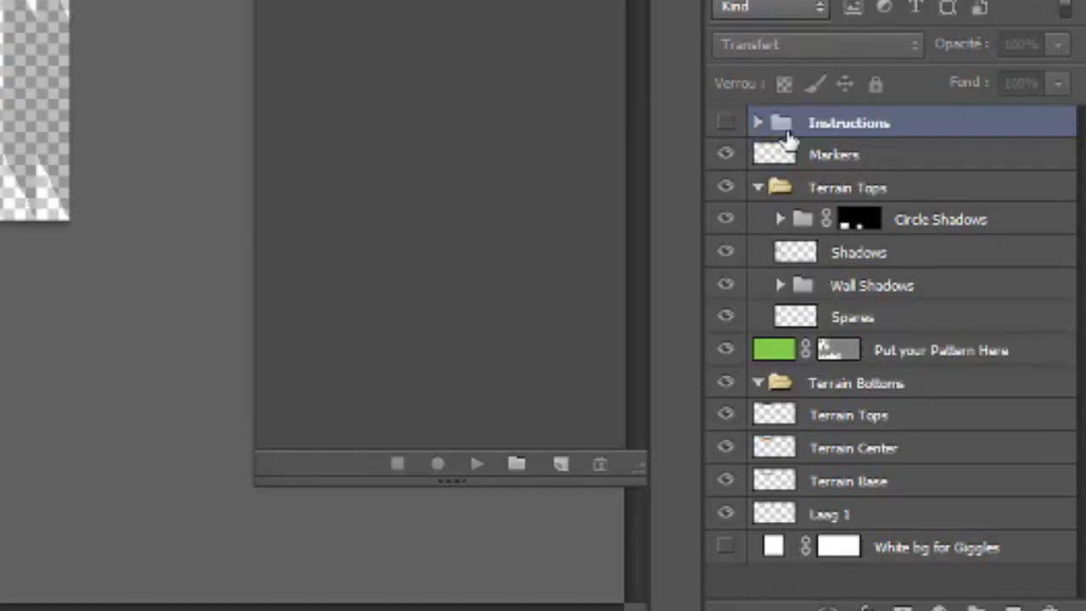
{"action": "left_click", "coordinate": [725, 155]}
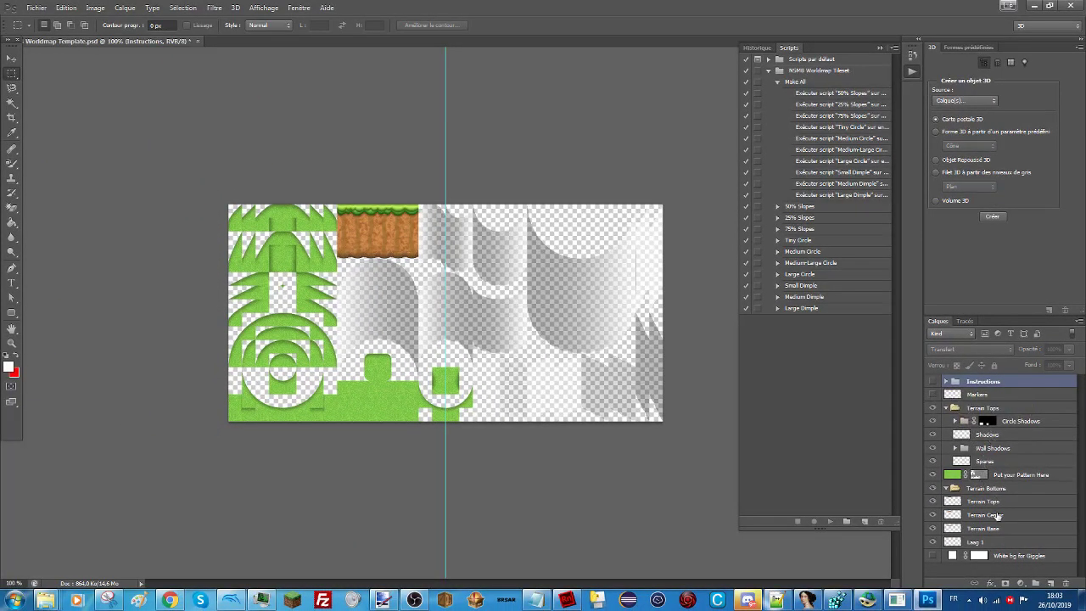
Merge the Terrain Tops layer inside Terrain Bottoms down into Terrain Center, and the merged layer down into Terrain Base.
{"action": "left_click", "coordinate": [994, 506]}
{"action": "right_click", "coordinate": [999, 508]}
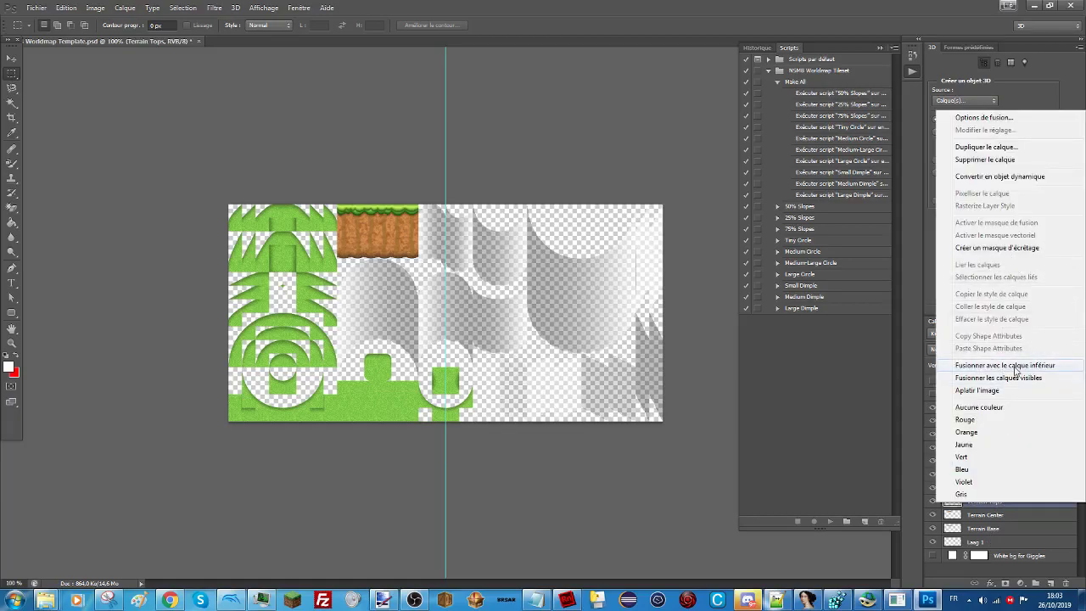
{"action": "left_click", "coordinate": [1005, 365]}
{"action": "right_click", "coordinate": [992, 501]}
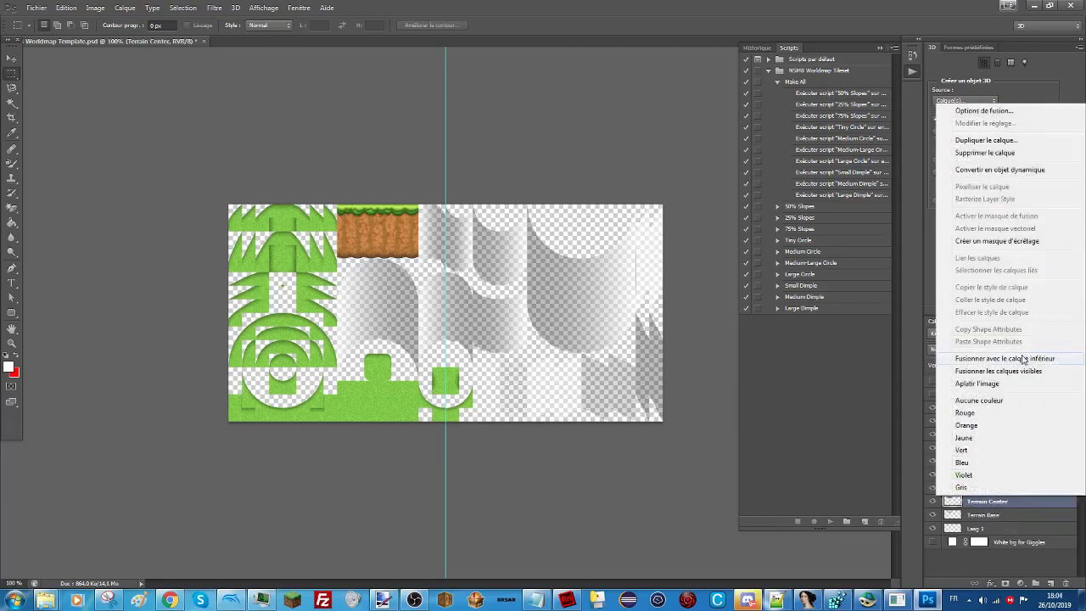
{"action": "left_click", "coordinate": [1014, 361]}
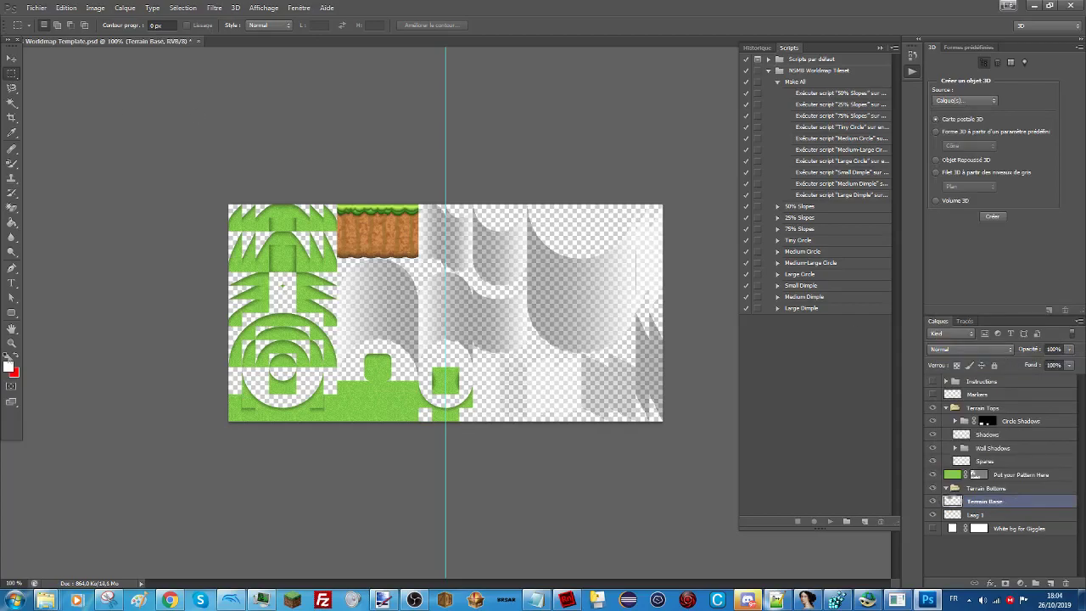
Select and copy the whole grass-topped dirt block, 144 × 96 px, on the Terrain Base layer with the rectangular marquee.
{"action": "left_click", "coordinate": [12, 341]}
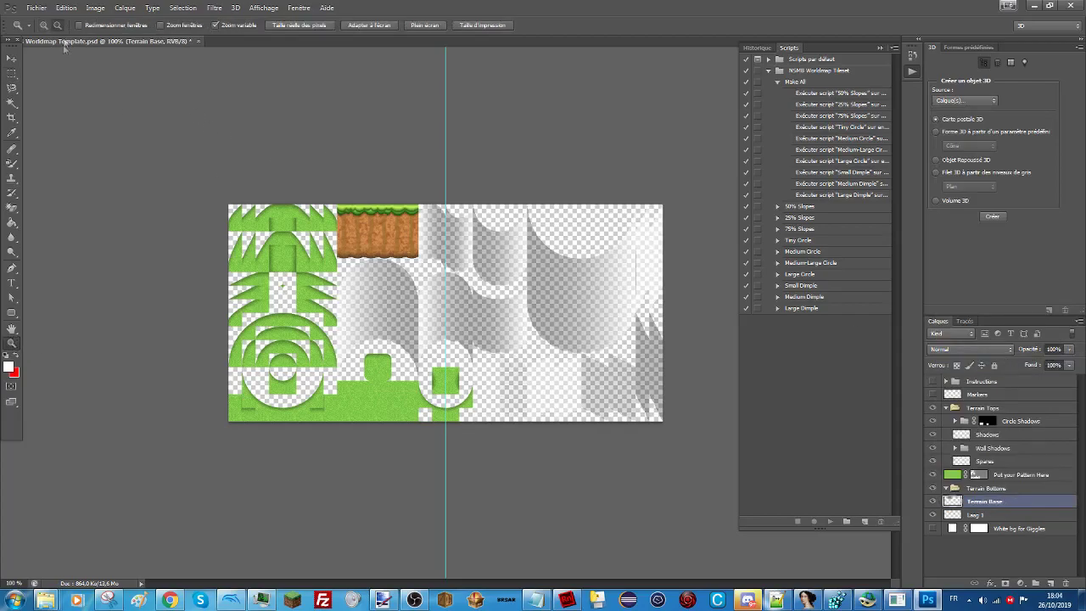
{"action": "left_click", "coordinate": [348, 208]}
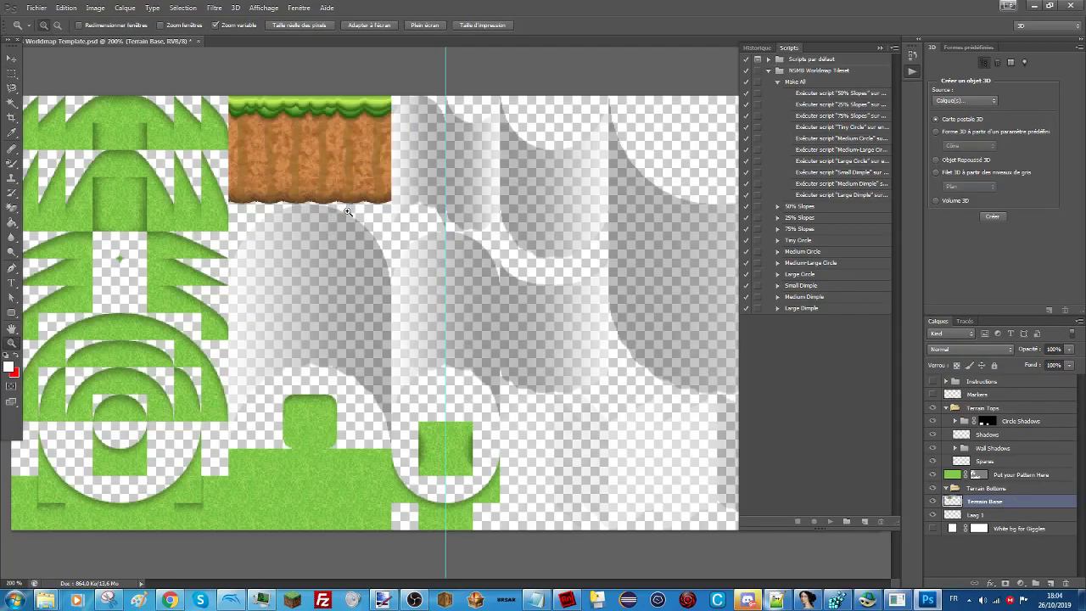
{"action": "left_click", "coordinate": [225, 103]}
{"action": "left_click", "coordinate": [229, 91]}
{"action": "left_click", "coordinate": [233, 82]}
{"action": "left_click", "coordinate": [236, 75]}
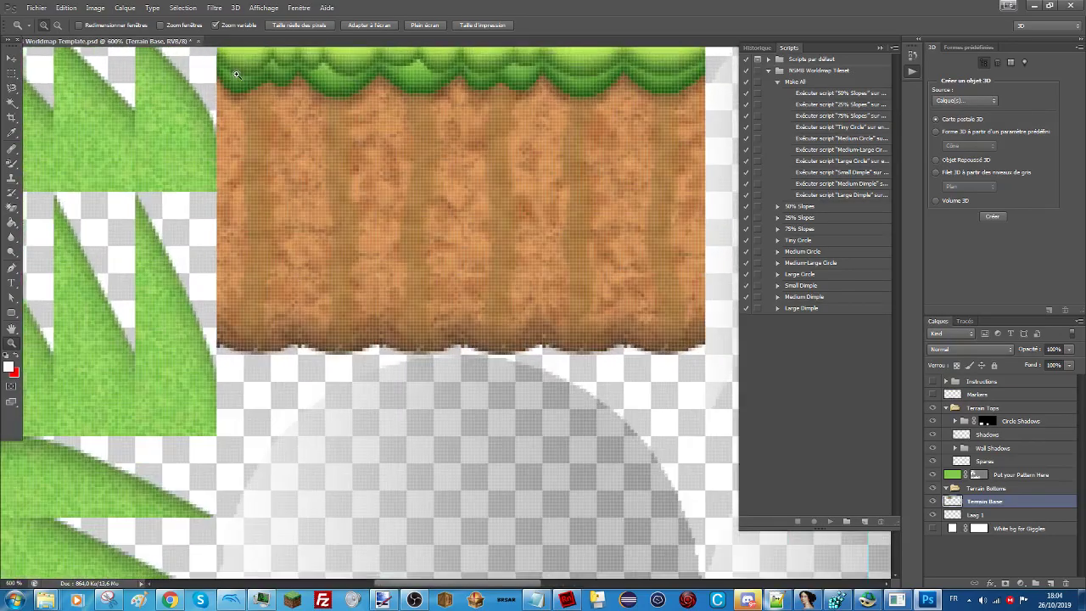
{"action": "left_click", "coordinate": [236, 75]}
{"action": "scroll", "coordinate": [460, 451], "scroll_direction": "up", "scroll_amount": 3}
{"action": "left_click_drag", "start_coordinate": [402, 583], "coordinate": [421, 583]}
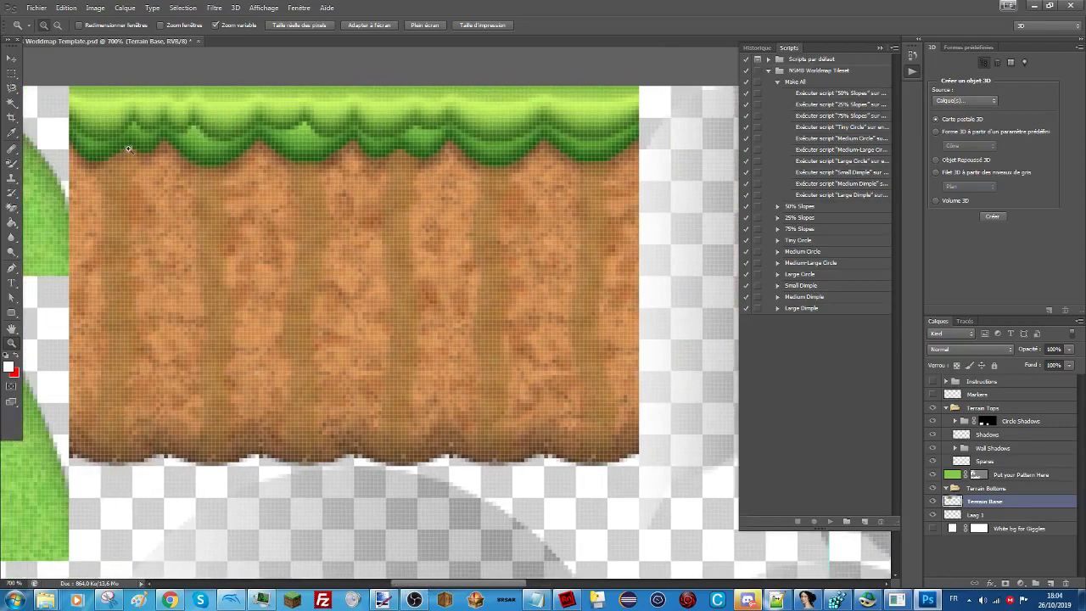
{"action": "left_click", "coordinate": [12, 73]}
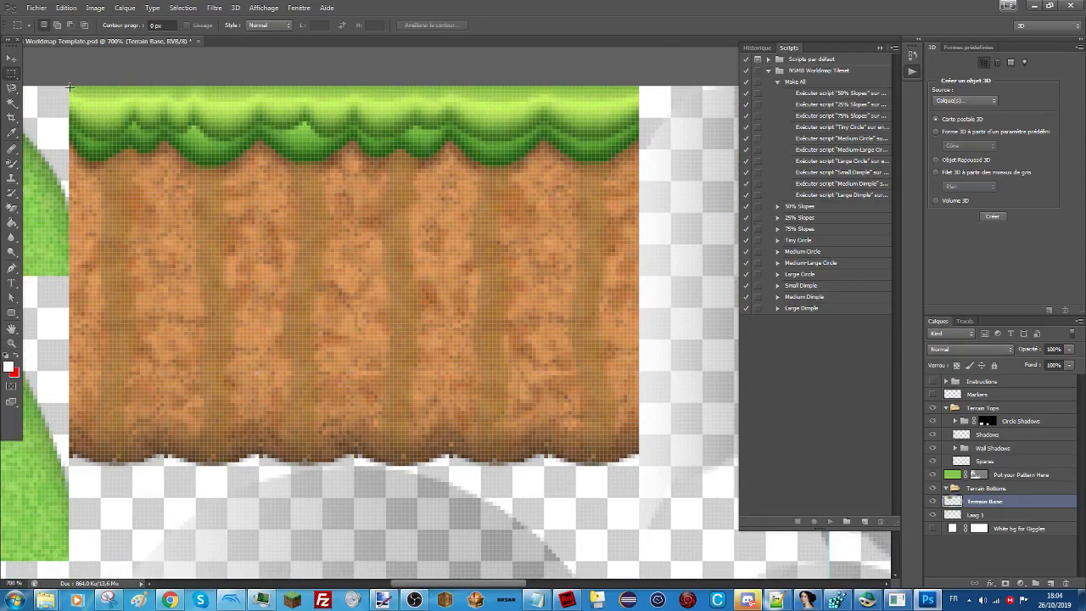
{"action": "left_click_drag", "start_coordinate": [69, 86], "coordinate": [638, 464]}
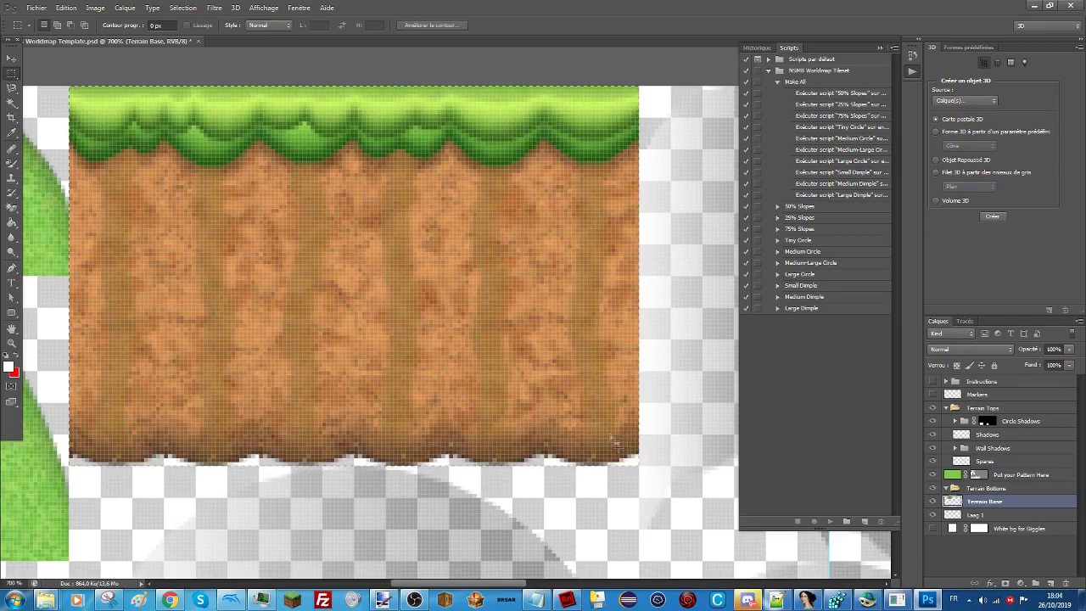
Switch to paint.net, paste the copied terrain block into the blank image and crop the image to the pasted selection.
{"action": "left_click", "coordinate": [383, 600]}
{"action": "key", "text": "ctrl+v"}
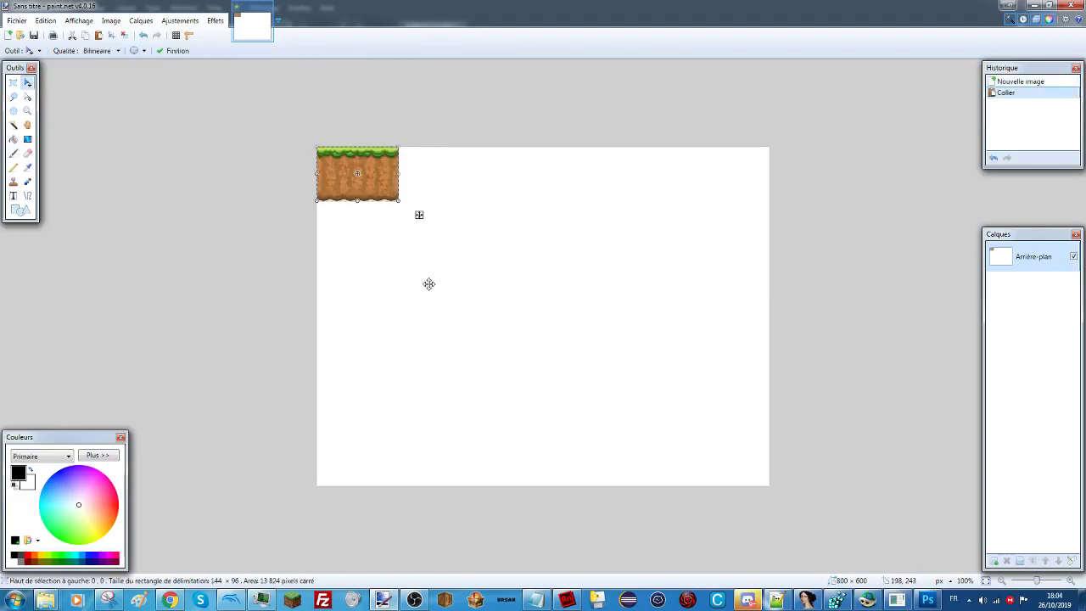
{"action": "key", "text": "ctrl+shift+x"}
{"action": "scroll", "coordinate": [552, 335], "scroll_direction": "up", "scroll_amount": 10, "text": "ctrl"}
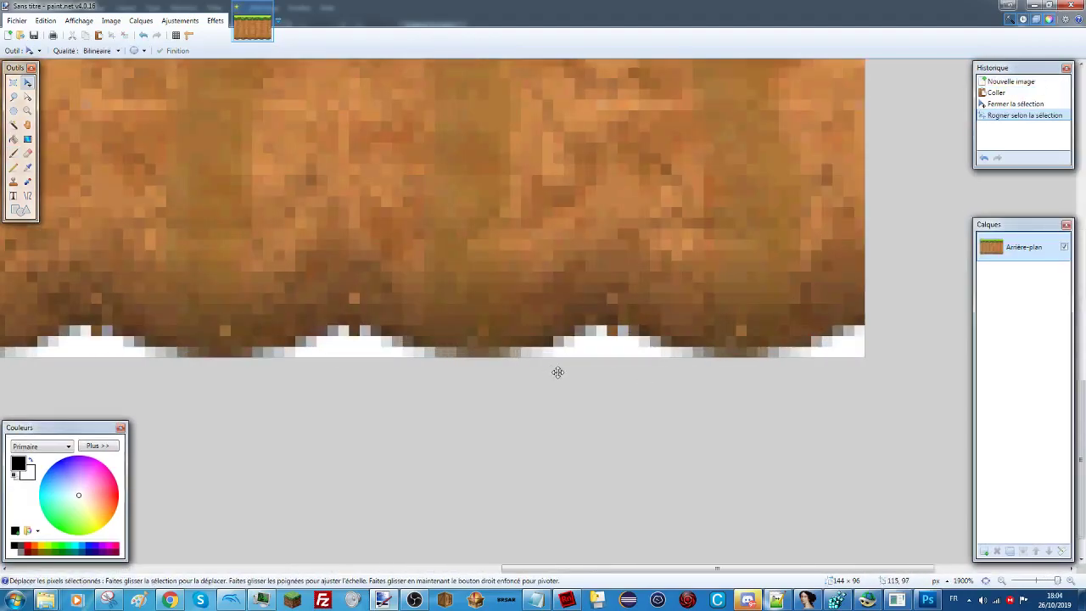
{"action": "scroll", "coordinate": [557, 372], "scroll_direction": "down", "scroll_amount": 5, "text": "ctrl"}
Open toytown2.png from the Tileset Template folder as a separate image in paint.net.
{"action": "mouse_move", "coordinate": [46, 600]}
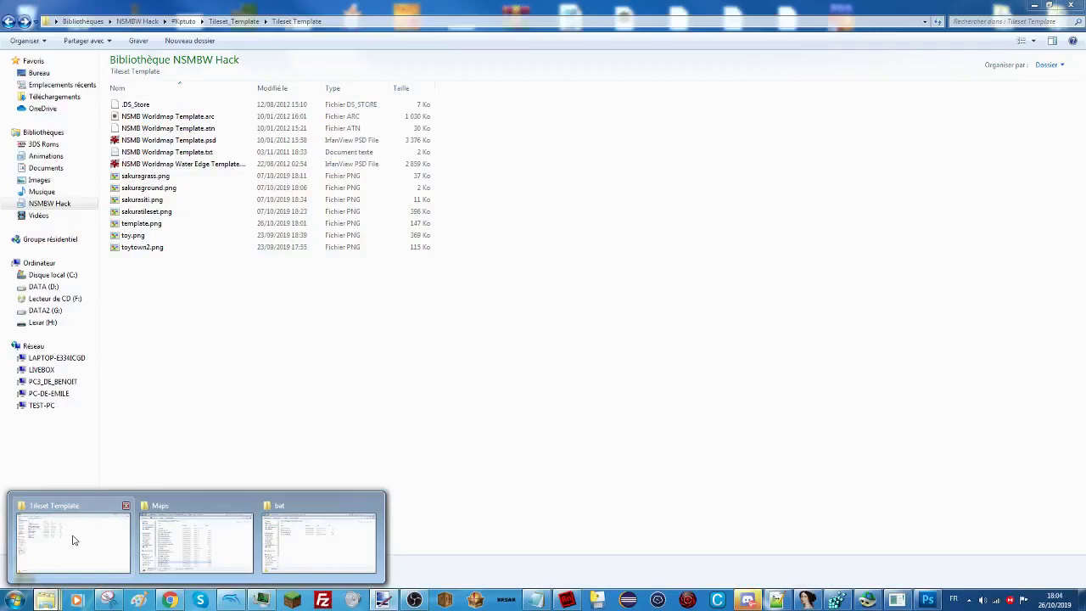
{"action": "left_click", "coordinate": [120, 551]}
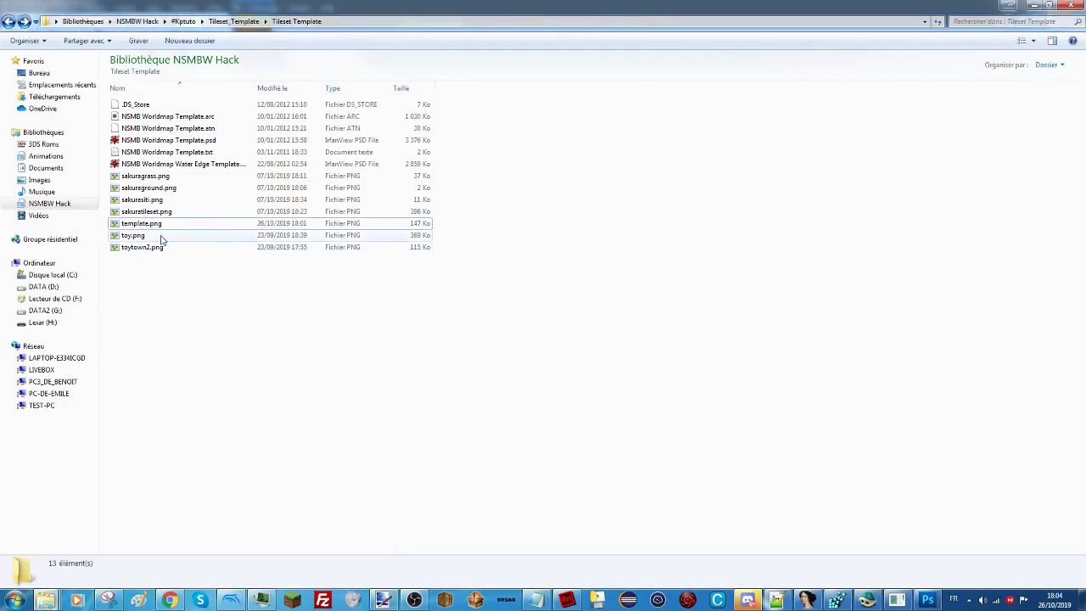
{"action": "left_click", "coordinate": [160, 248]}
{"action": "mouse_move", "coordinate": [160, 248]}
{"action": "left_mouse_down"}
{"action": "mouse_move", "coordinate": [383, 602]}
{"action": "mouse_move", "coordinate": [428, 320]}
{"action": "left_mouse_up"}
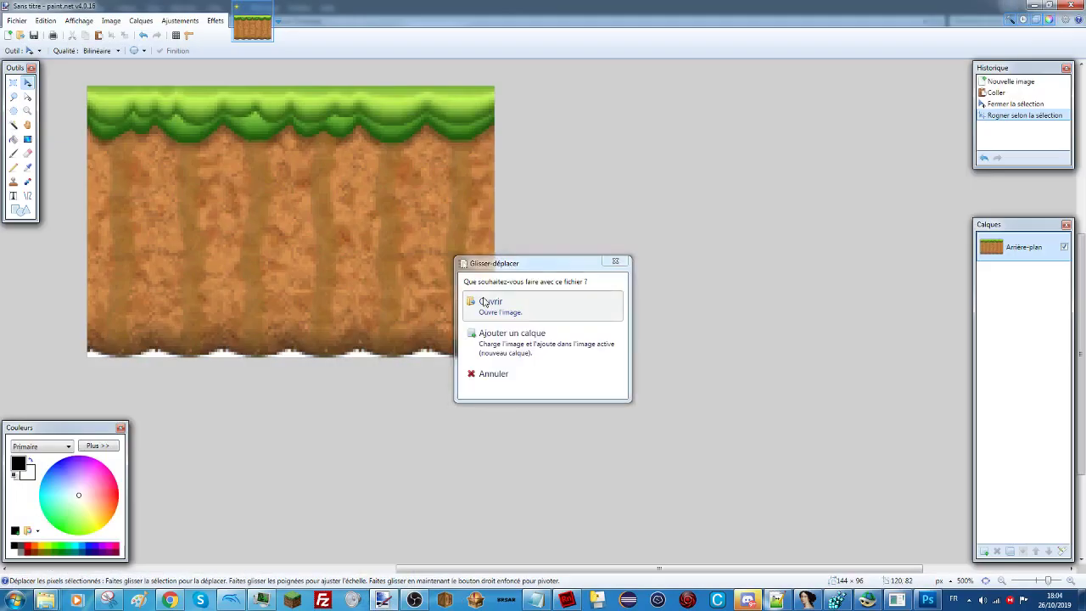
{"action": "left_click", "coordinate": [488, 303]}
Examine the wood textures, shapes and shadow pieces available in toytown2.png.
{"action": "scroll", "coordinate": [677, 234], "scroll_direction": "up", "scroll_amount": 3, "text": "ctrl"}
{"action": "left_click", "coordinate": [13, 81]}
{"action": "scroll", "coordinate": [683, 330], "scroll_direction": "up", "scroll_amount": 2, "text": "ctrl"}
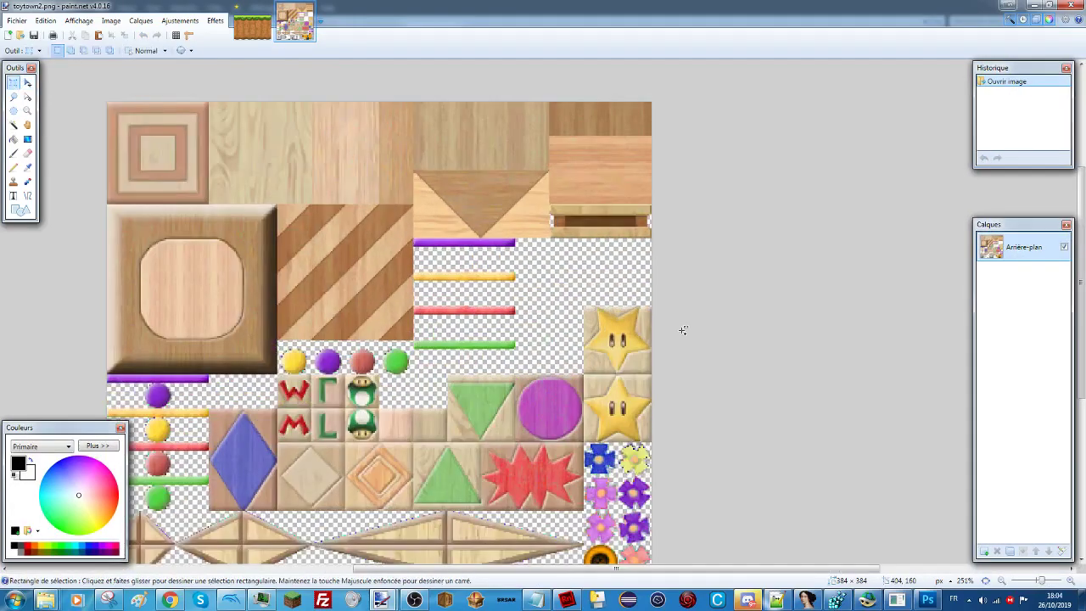
{"action": "scroll", "coordinate": [560, 296], "scroll_direction": "down", "scroll_amount": 2, "text": "ctrl"}
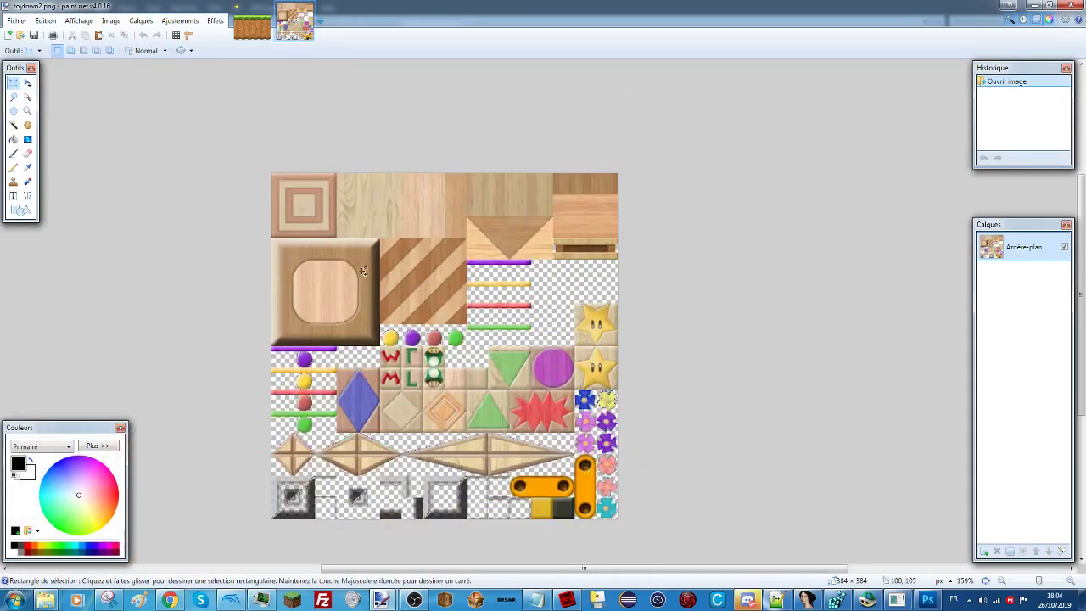
{"action": "scroll", "coordinate": [499, 316], "scroll_direction": "up", "scroll_amount": 3, "text": "ctrl"}
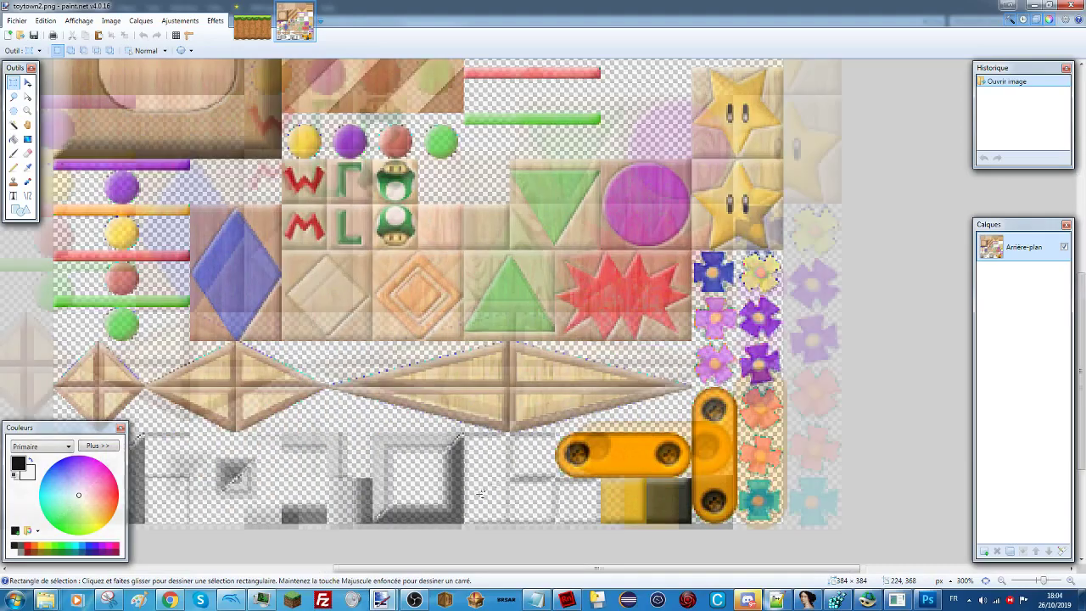
{"action": "scroll", "coordinate": [492, 373], "scroll_direction": "down", "scroll_amount": 2, "text": "ctrl"}
{"action": "scroll", "coordinate": [491, 412], "scroll_direction": "up", "scroll_amount": 2}
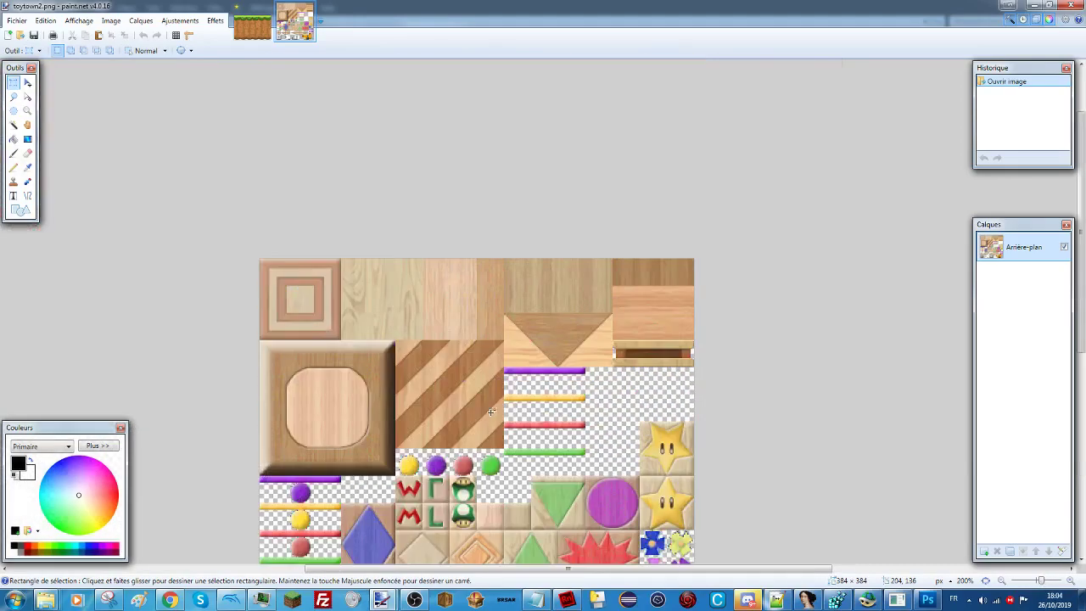
On the terrain block image, mark out the upper 24 px, middle 48 px and lower 24 px bands in turn, then deselect.
{"action": "key", "text": "ctrl+Tab"}
{"action": "left_click_drag", "start_coordinate": [203, 94], "coordinate": [329, 217]}
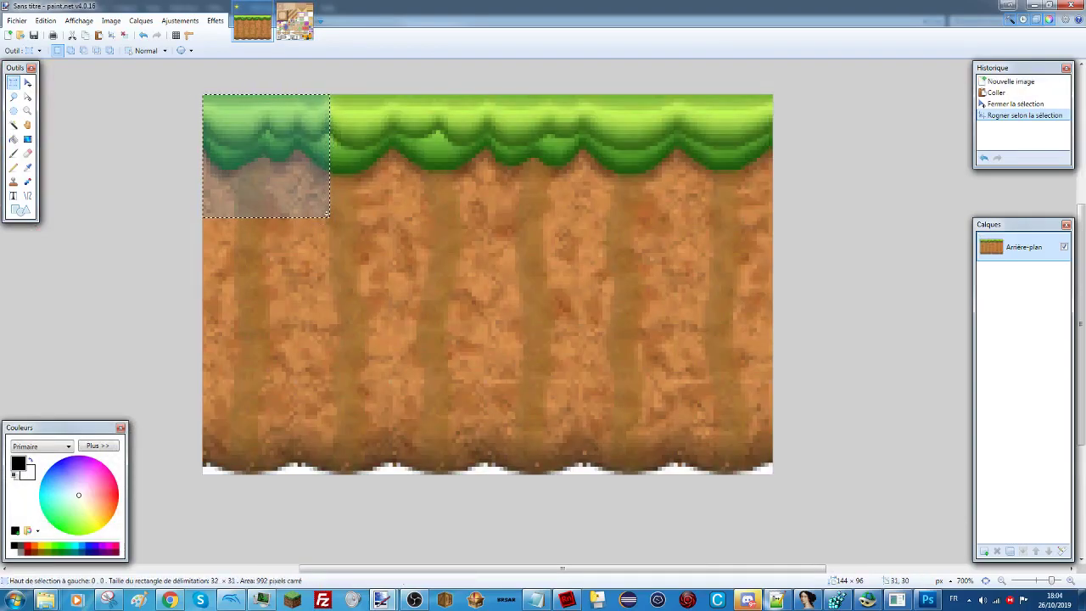
{"action": "left_click", "coordinate": [188, 84]}
{"action": "left_click_drag", "start_coordinate": [188, 84], "coordinate": [788, 187]}
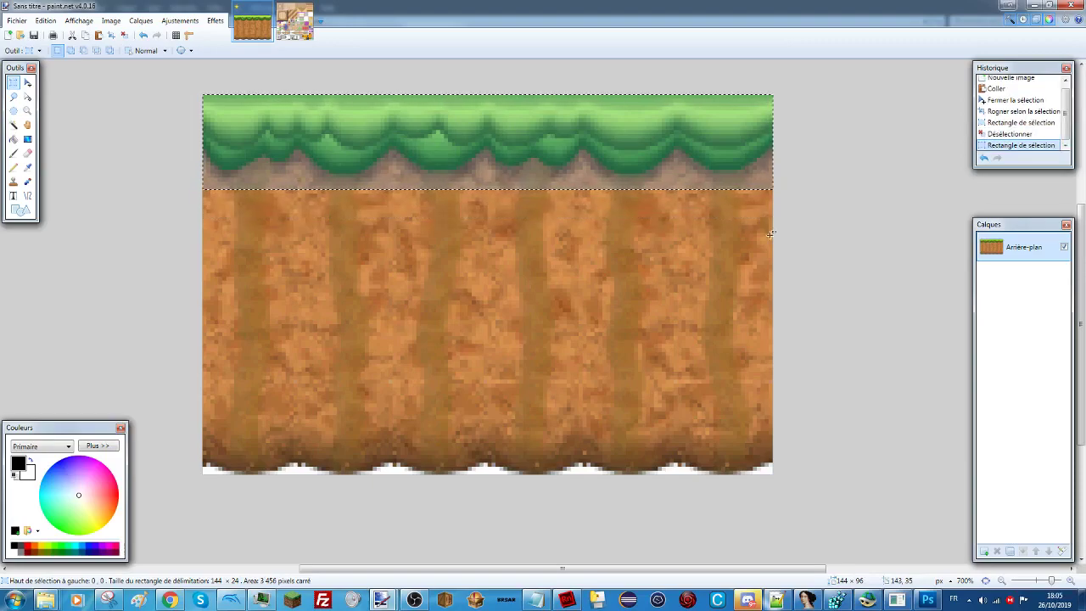
{"action": "left_click_drag", "start_coordinate": [204, 190], "coordinate": [892, 375]}
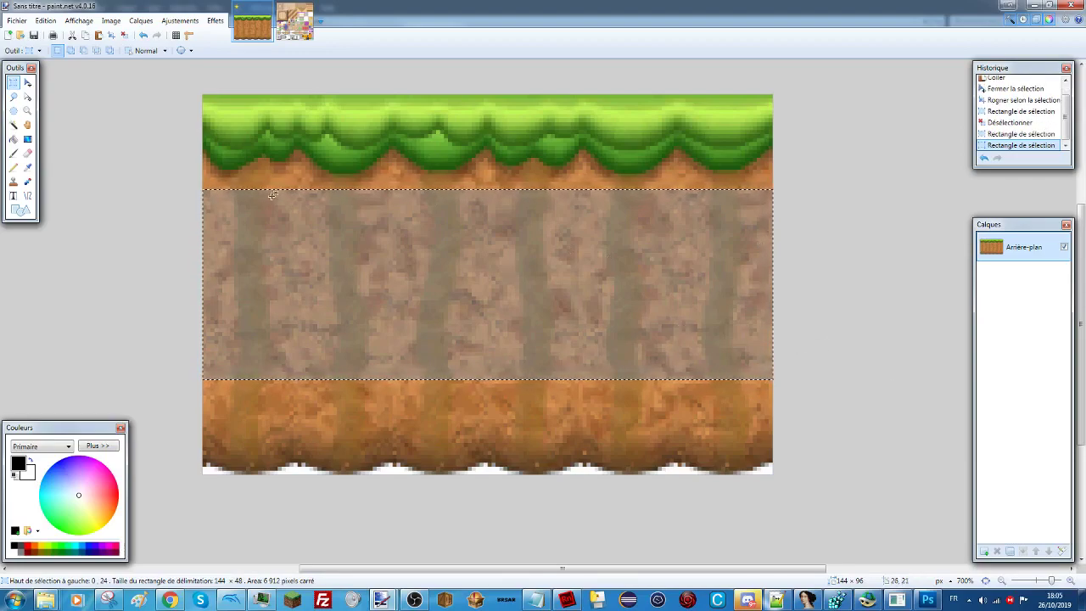
{"action": "left_click_drag", "start_coordinate": [203, 380], "coordinate": [878, 534]}
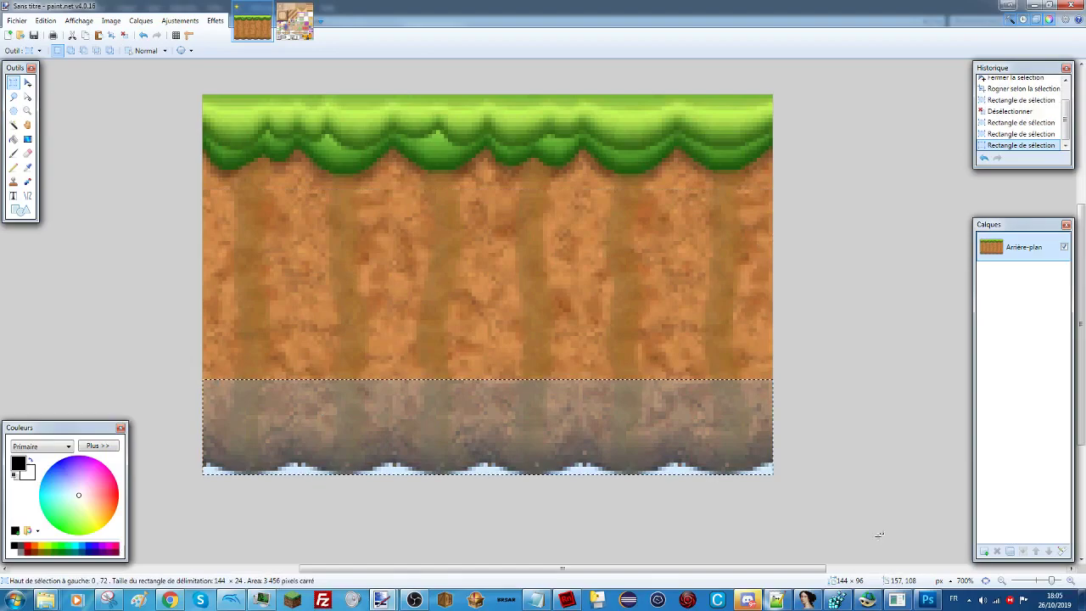
{"action": "left_click", "coordinate": [513, 317]}
Select and copy the 72 × 72 px light wood-grain texture beside the concentric squares tile in toytown2.png.
{"action": "left_click", "coordinate": [307, 27]}
{"action": "scroll", "coordinate": [339, 201], "scroll_direction": "up", "scroll_amount": 5, "text": "ctrl"}
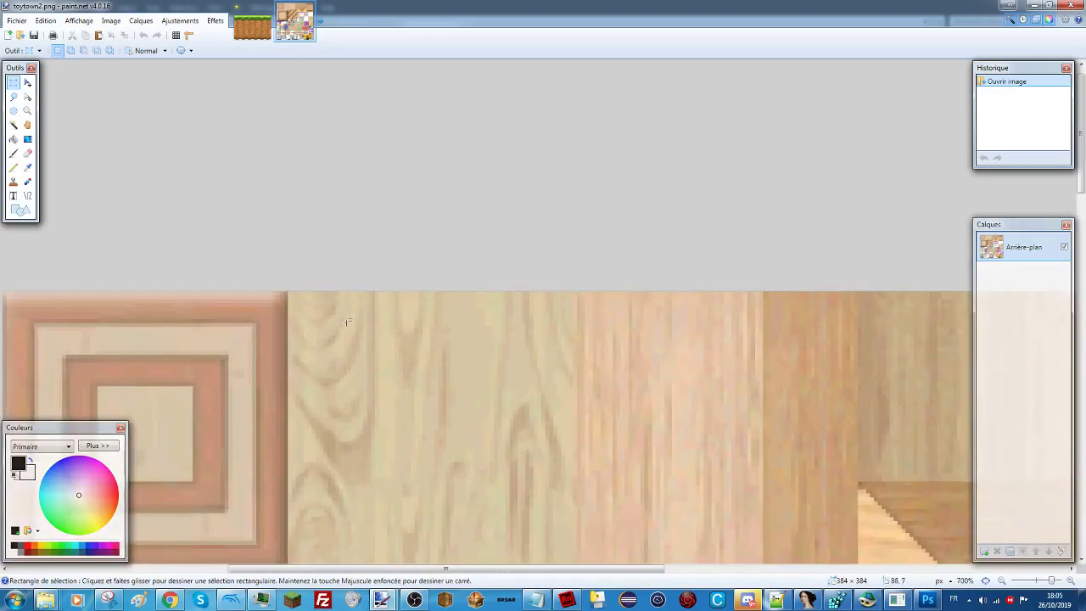
{"action": "left_click_drag", "start_coordinate": [291, 289], "coordinate": [549, 349]}
{"action": "scroll", "coordinate": [376, 380], "scroll_direction": "down", "scroll_amount": 3}
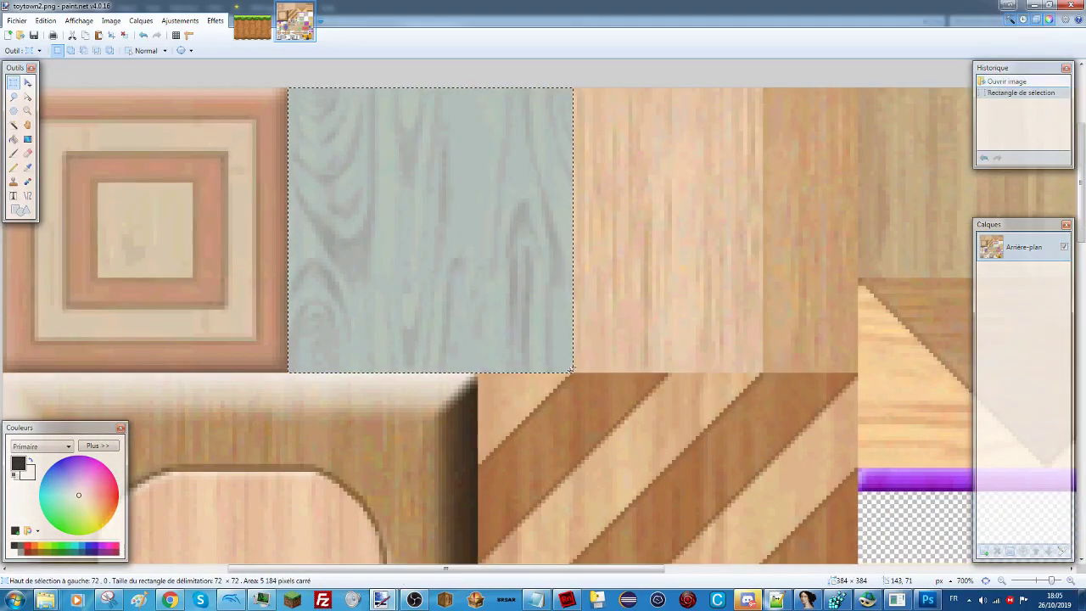
Add a new layer to the terrain block image and paste the wood texture twice side by side across its full width.
{"action": "left_click", "coordinate": [252, 27]}
{"action": "left_click", "coordinate": [984, 551]}
{"action": "key", "text": "ctrl+v"}
{"action": "left_click_drag", "start_coordinate": [565, 176], "coordinate": [285, 175]}
{"action": "key", "text": "ctrl+v"}
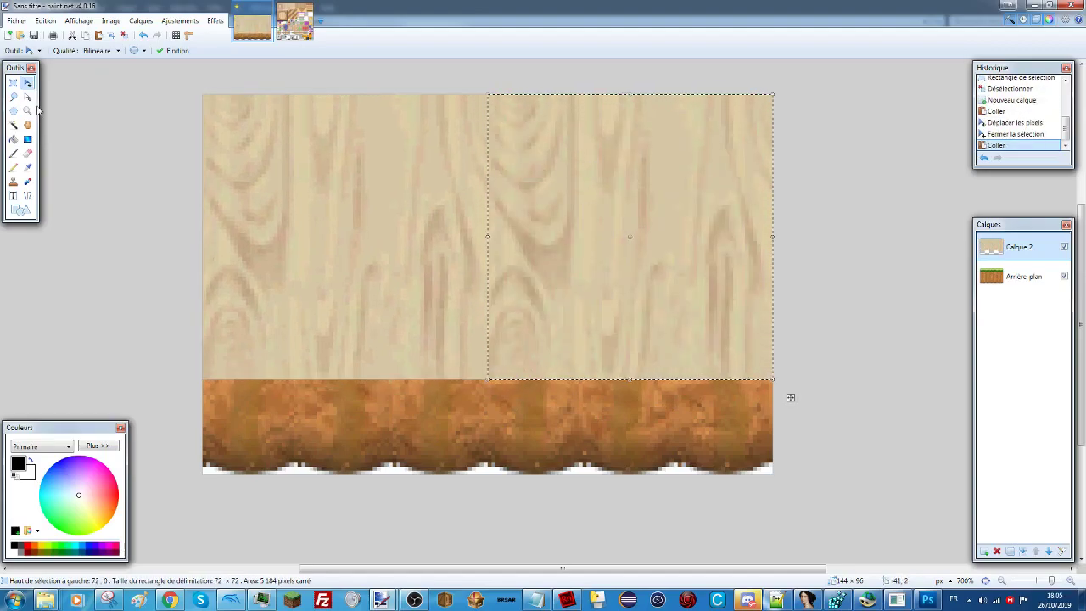
{"action": "left_click", "coordinate": [12, 82]}
{"action": "key", "text": "ctrl+d"}
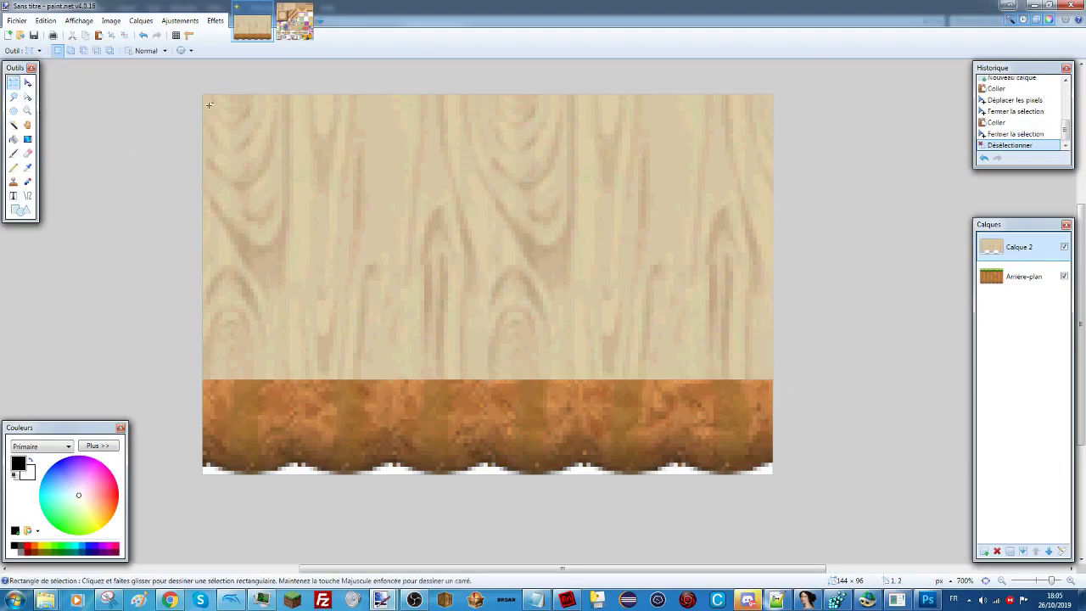
Copy the upper 144 × 48 px of the wood layer and paste it vertically mirrored over the lower half.
{"action": "mouse_move", "coordinate": [204, 95]}
{"action": "left_mouse_down"}
{"action": "mouse_move", "coordinate": [789, 300]}
{"action": "mouse_move", "coordinate": [799, 282]}
{"action": "left_mouse_up"}
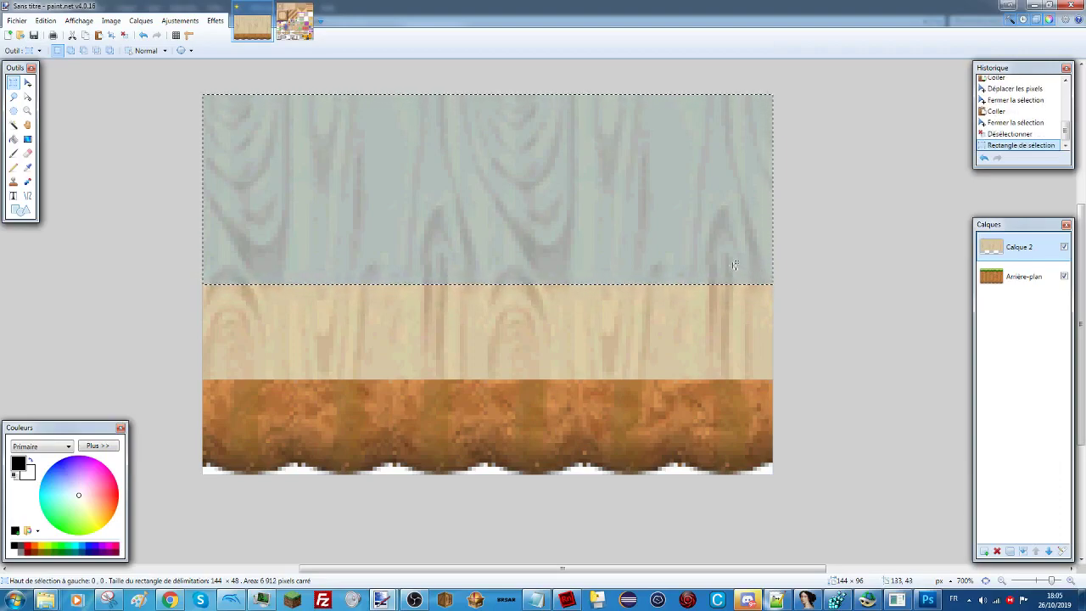
{"action": "key", "text": "ctrl+v"}
{"action": "left_click_drag", "start_coordinate": [492, 97], "coordinate": [484, 475]}
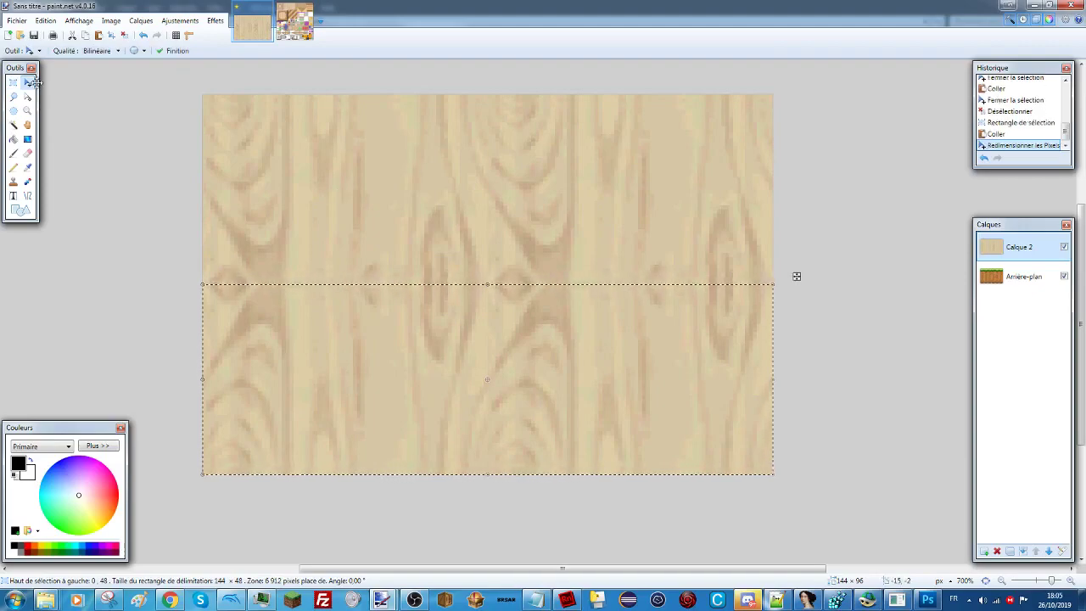
{"action": "key", "text": "s"}
{"action": "key", "text": "ctrl+d"}
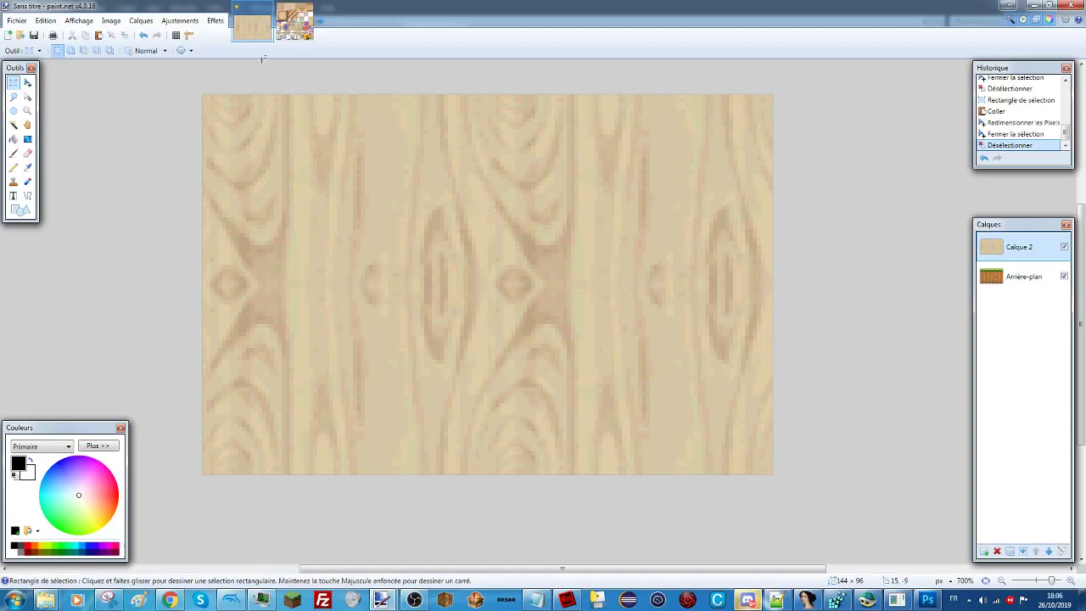
{"action": "left_click", "coordinate": [286, 29]}
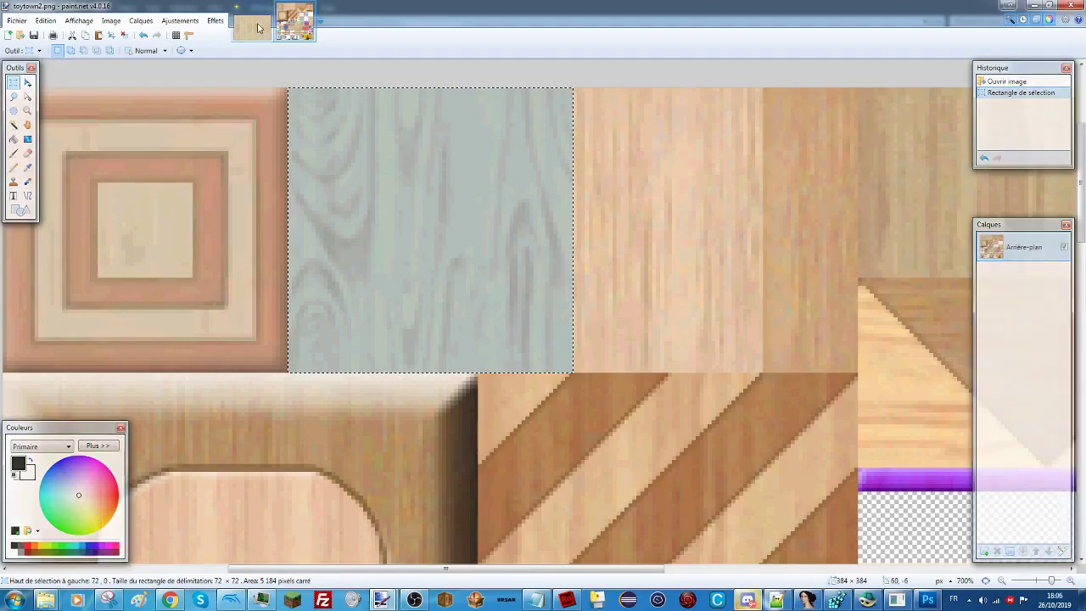
{"action": "left_click", "coordinate": [258, 29]}
{"action": "key", "text": "ctrl+shift+v"}
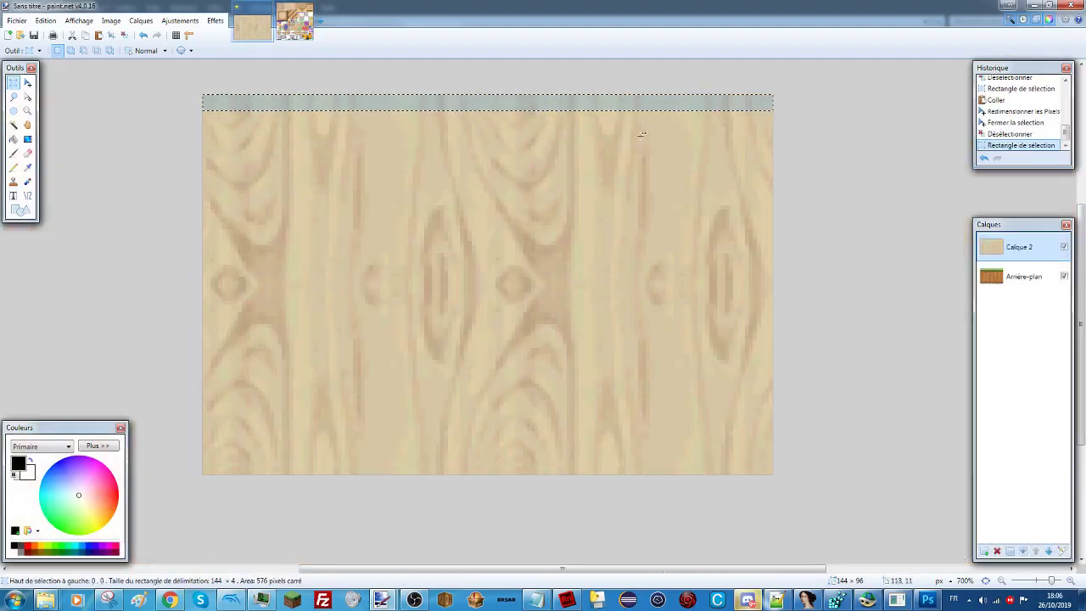
{"action": "key", "text": "ctrl+d"}
Select and copy a small piece of the translucent grey shadow strip below the wooden diamonds in toytown2.png.
{"action": "left_click", "coordinate": [294, 23]}
{"action": "scroll", "coordinate": [377, 329], "scroll_direction": "down", "scroll_amount": 3}
{"action": "scroll", "coordinate": [300, 268], "scroll_direction": "up", "scroll_amount": 8, "text": "ctrl"}
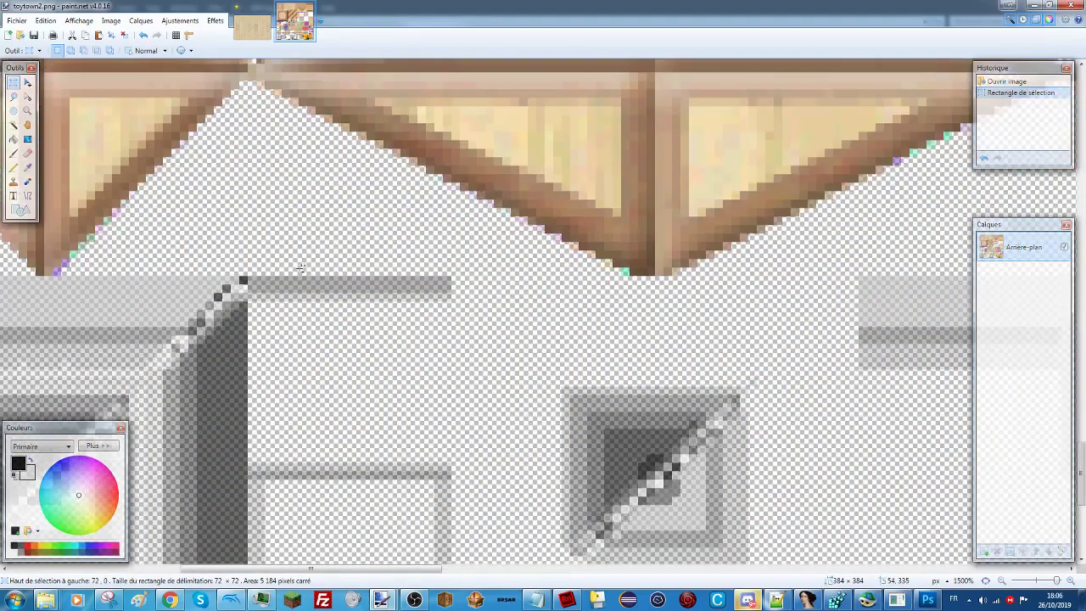
{"action": "scroll", "coordinate": [301, 268], "scroll_direction": "up", "scroll_amount": 1, "text": "ctrl"}
{"action": "left_click_drag", "start_coordinate": [298, 266], "coordinate": [383, 392]}
{"action": "left_click", "coordinate": [310, 280]}
{"action": "key", "text": "ctrl+c"}
Paste the shadow piece on a new layer at the wood image's upper-left corner and stretch it to the full 144 px width.
{"action": "key", "text": "ctrl+Tab"}
{"action": "key", "text": "ctrl+shift+n"}
{"action": "key", "text": "ctrl+v"}
{"action": "left_click_drag", "start_coordinate": [433, 435], "coordinate": [220, 103]}
{"action": "left_click_drag", "start_coordinate": [243, 138], "coordinate": [773, 138]}
Copy the shadow strip and paste it vertically flipped along the wood image's lower edge, then deselect.
{"action": "key", "text": "ctrl+c"}
{"action": "key", "text": "ctrl+v"}
{"action": "left_click_drag", "start_coordinate": [483, 133], "coordinate": [491, 186]}
{"action": "key", "text": "ctrl+z"}
{"action": "key", "text": "ctrl+v"}
{"action": "left_click_drag", "start_coordinate": [487, 99], "coordinate": [514, 466]}
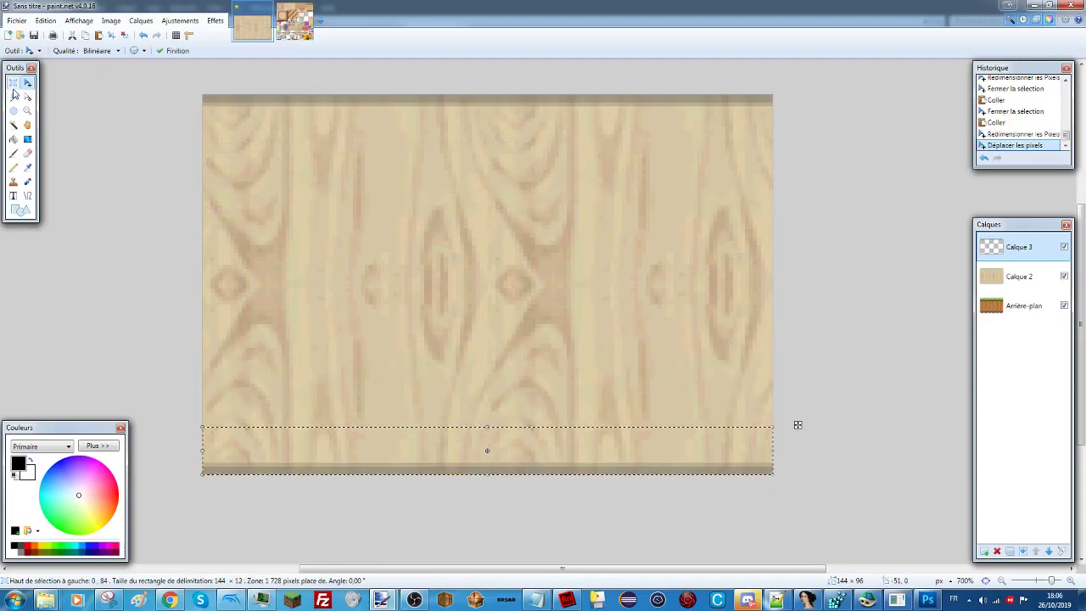
{"action": "key", "text": "s"}
{"action": "key", "text": "ctrl+d"}
{"action": "scroll", "coordinate": [797, 424], "scroll_direction": "down", "scroll_amount": 3, "text": "ctrl"}
{"action": "scroll", "coordinate": [509, 280], "scroll_direction": "up", "scroll_amount": 3, "text": "ctrl"}
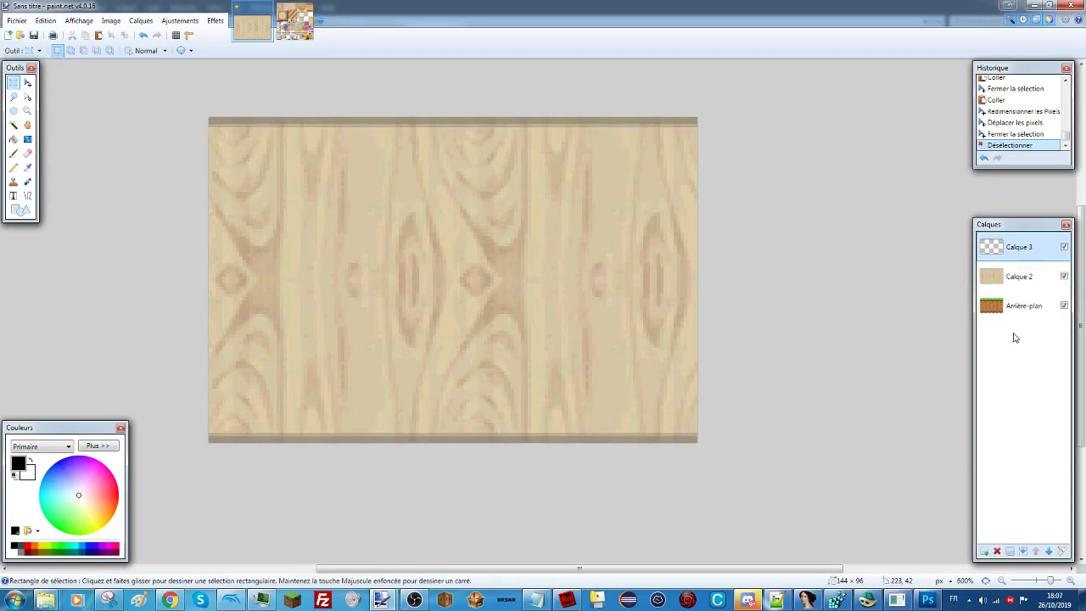
Delete the Arrière-plan terrain layer, merge Calque 3 down into Calque 2 and copy the whole wood image.
{"action": "left_click", "coordinate": [1018, 305]}
{"action": "key", "text": "ctrl+shift+Delete"}
{"action": "left_click", "coordinate": [1017, 247]}
{"action": "key", "text": "ctrl+m"}
{"action": "key", "text": "ctrl+a"}
{"action": "key", "text": "ctrl+d"}
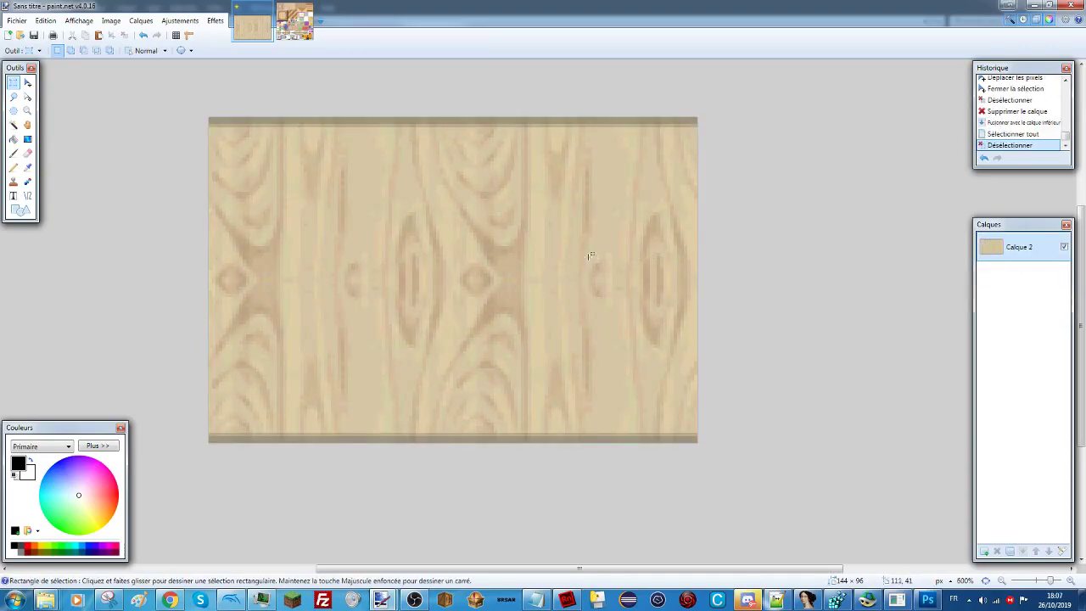
Switch to Photoshop and paste the wood image over the selected terrain block as a new layer above Terrain Base.
{"action": "key", "text": "alt+Tab"}
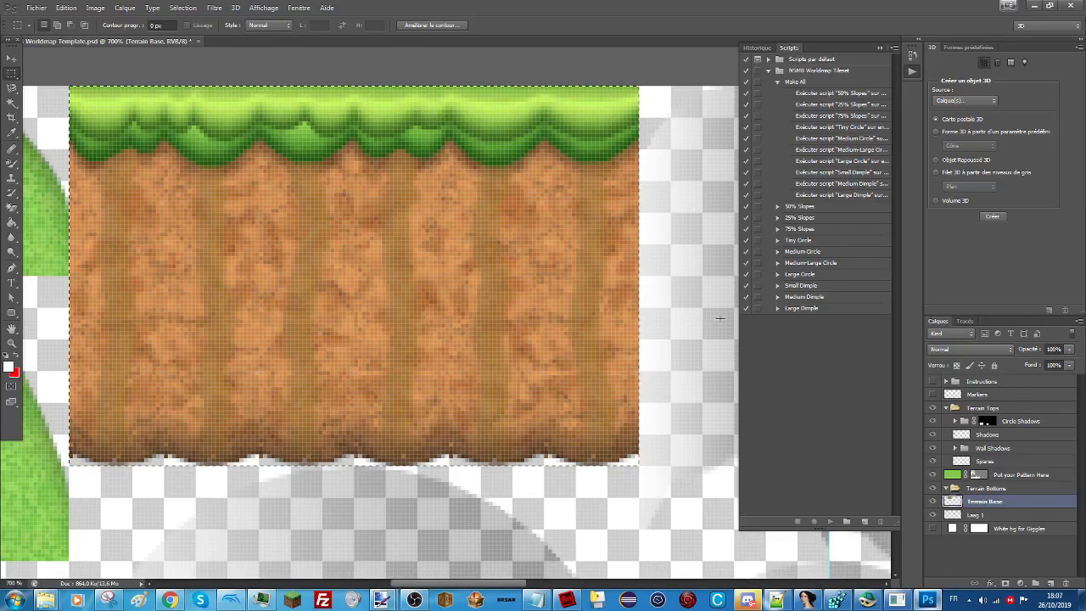
{"action": "key", "text": "ctrl+v"}
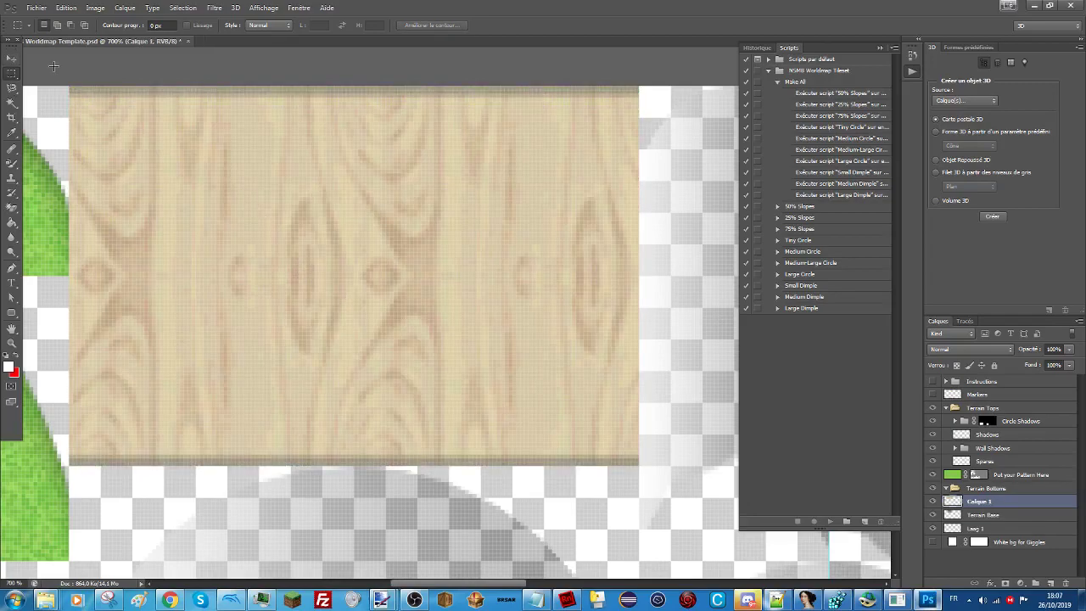
{"action": "scroll", "coordinate": [172, 442], "scroll_direction": "right", "scroll_amount": 2}
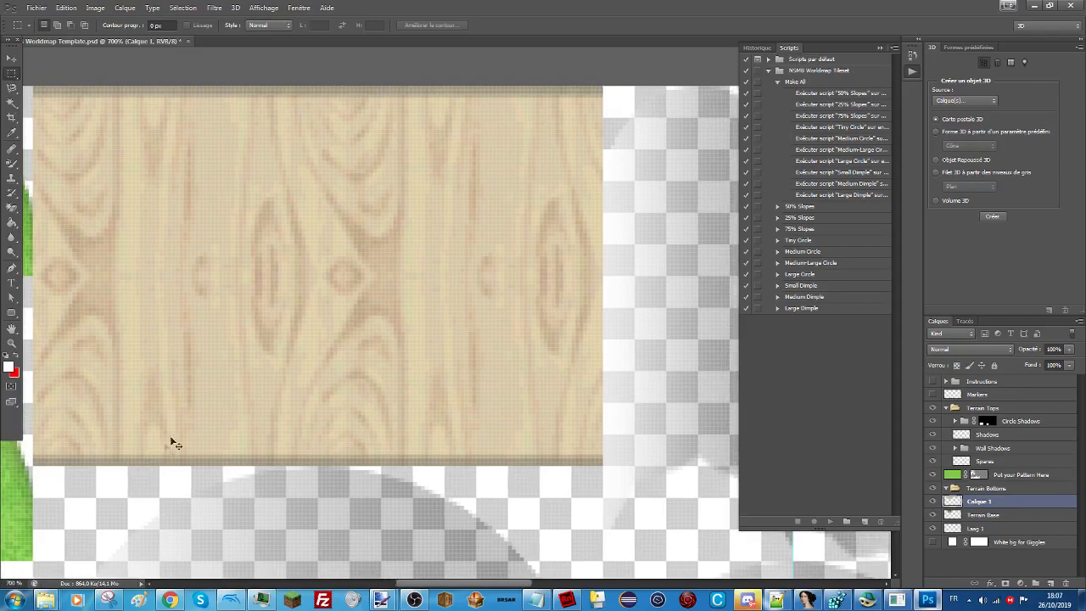
Run the Make All script from the NSMB Worldmap Tileset set on the pasted wood layer.
{"action": "left_click", "coordinate": [12, 342]}
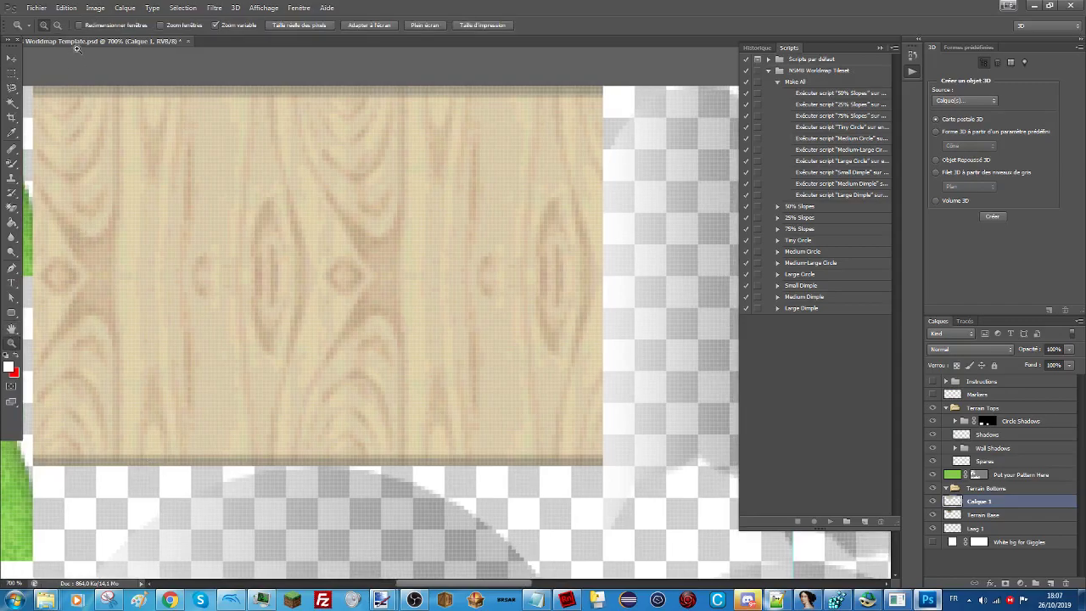
{"action": "left_click", "coordinate": [57, 26]}
{"action": "left_click_drag", "start_coordinate": [189, 220], "coordinate": [214, 183]}
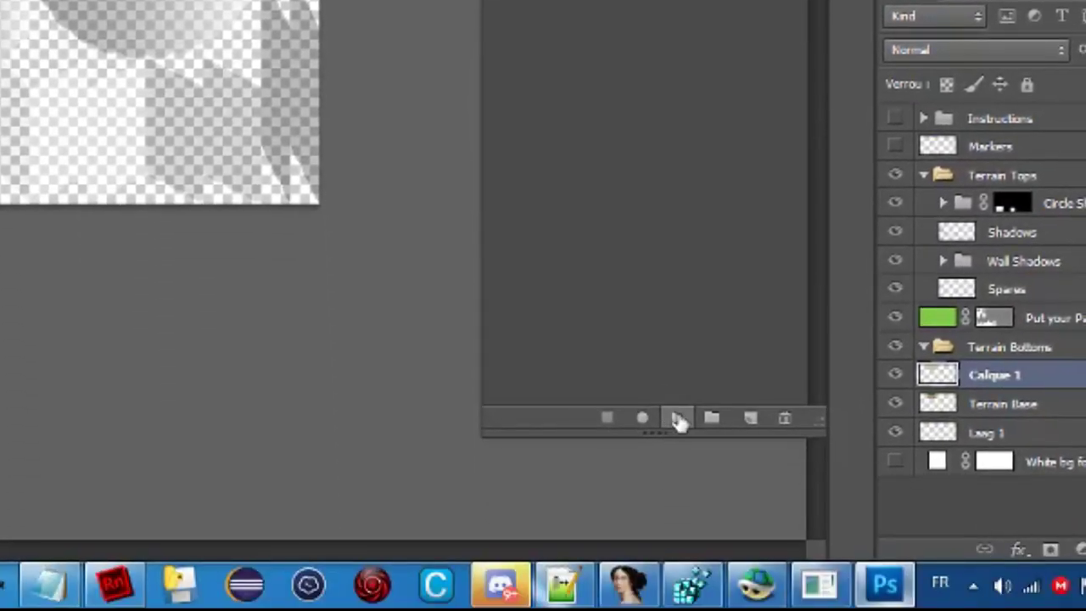
{"action": "left_click", "coordinate": [679, 419]}
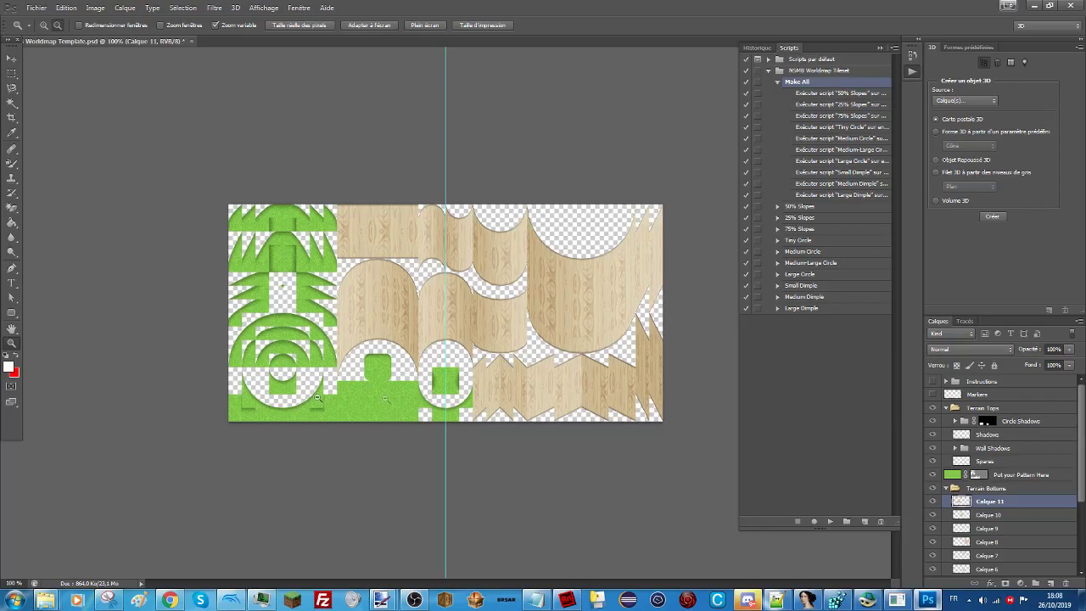
Disable the vector mask on the Put your Pattern Here layer.
{"action": "left_click", "coordinate": [1004, 476]}
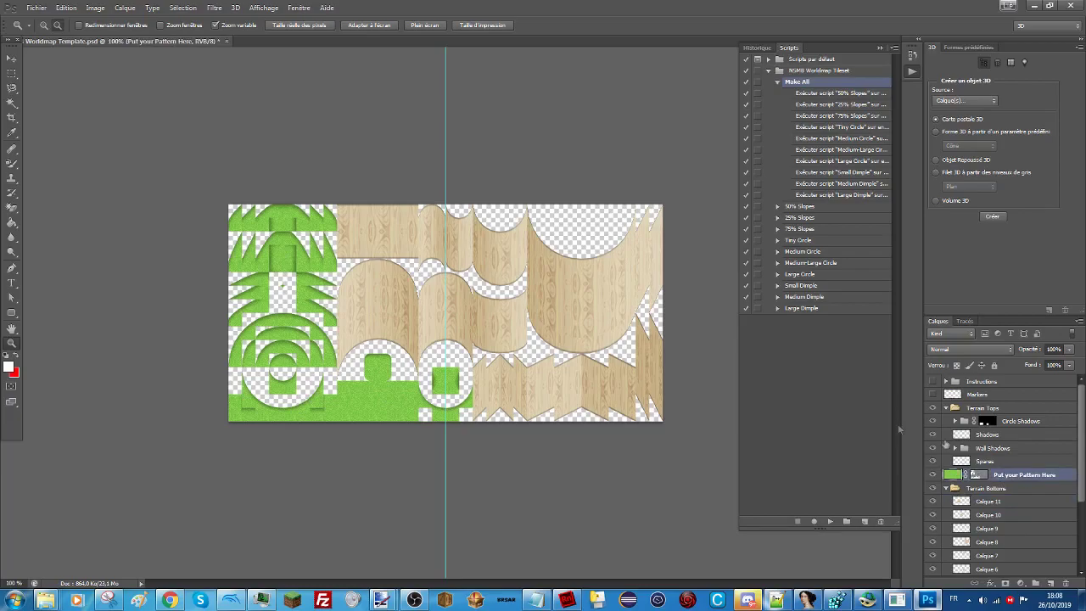
{"action": "right_click", "coordinate": [979, 476]}
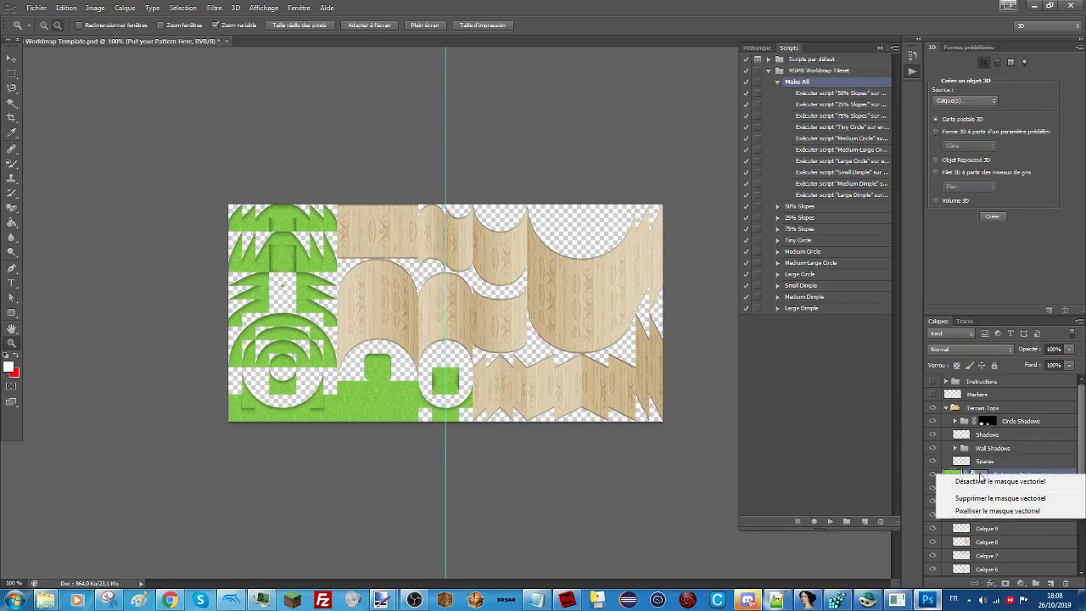
{"action": "key", "text": "Escape"}
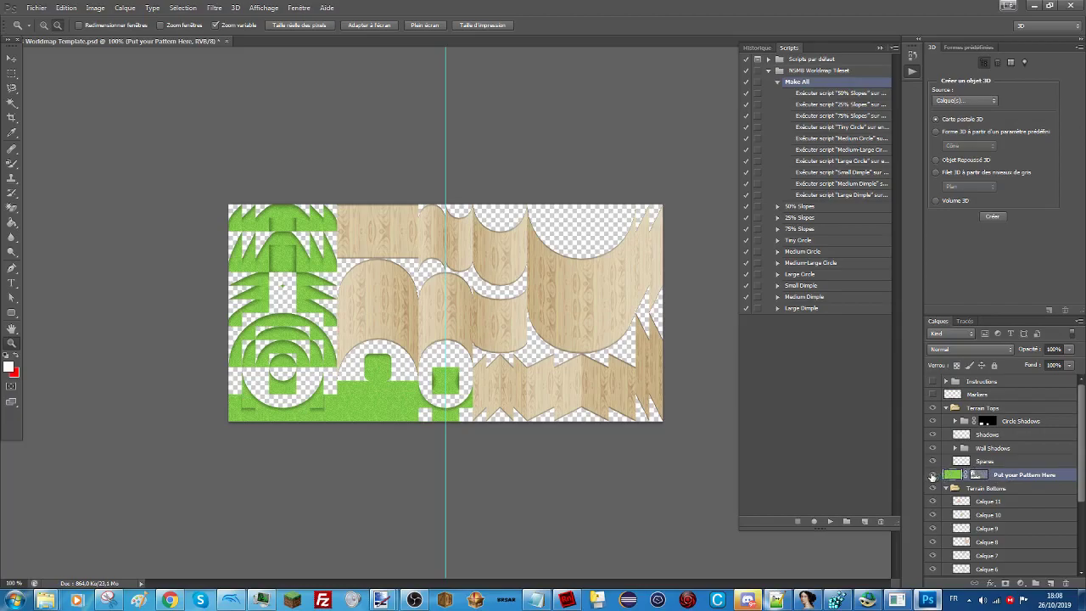
{"action": "right_click", "coordinate": [979, 477]}
{"action": "left_click", "coordinate": [978, 484]}
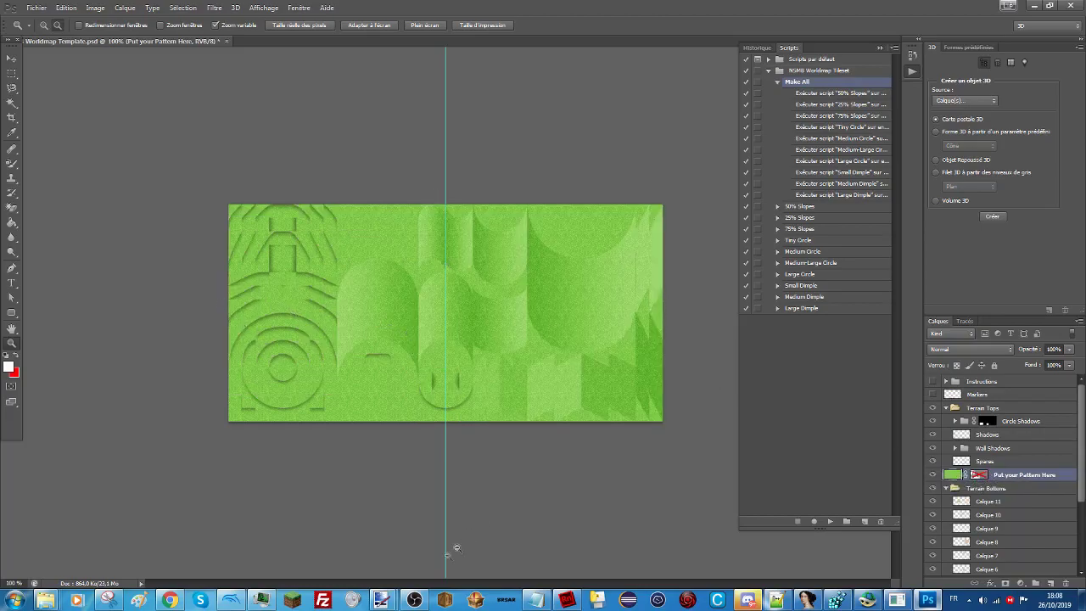
Copy the whole green pattern layer, switch to paint.net and paste it into a new 768 × 384 pixel image.
{"action": "left_click", "coordinate": [386, 601]}
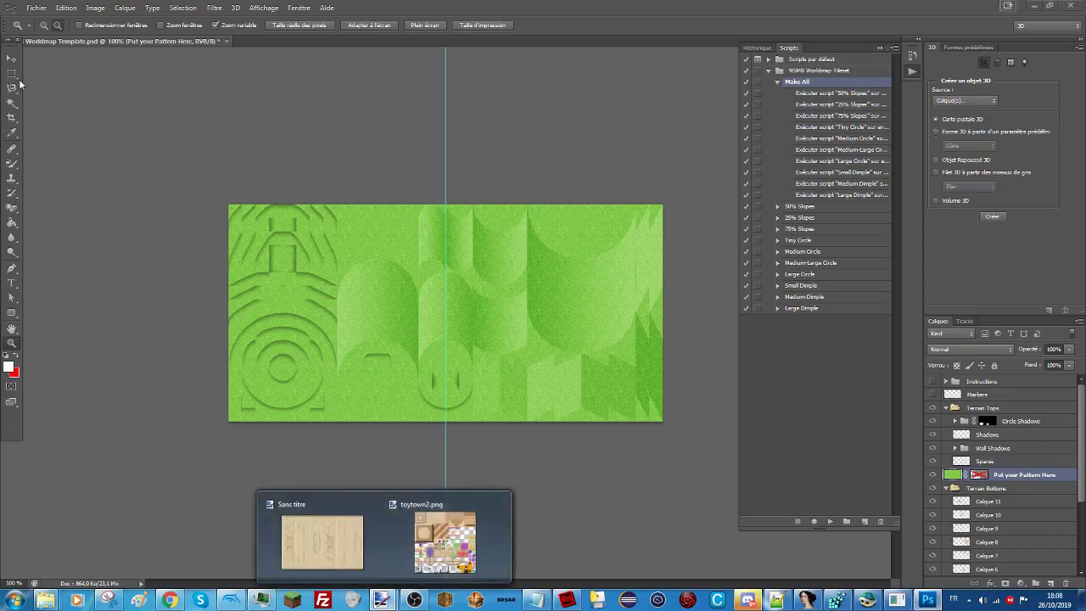
{"action": "key", "text": "ctrl+a"}
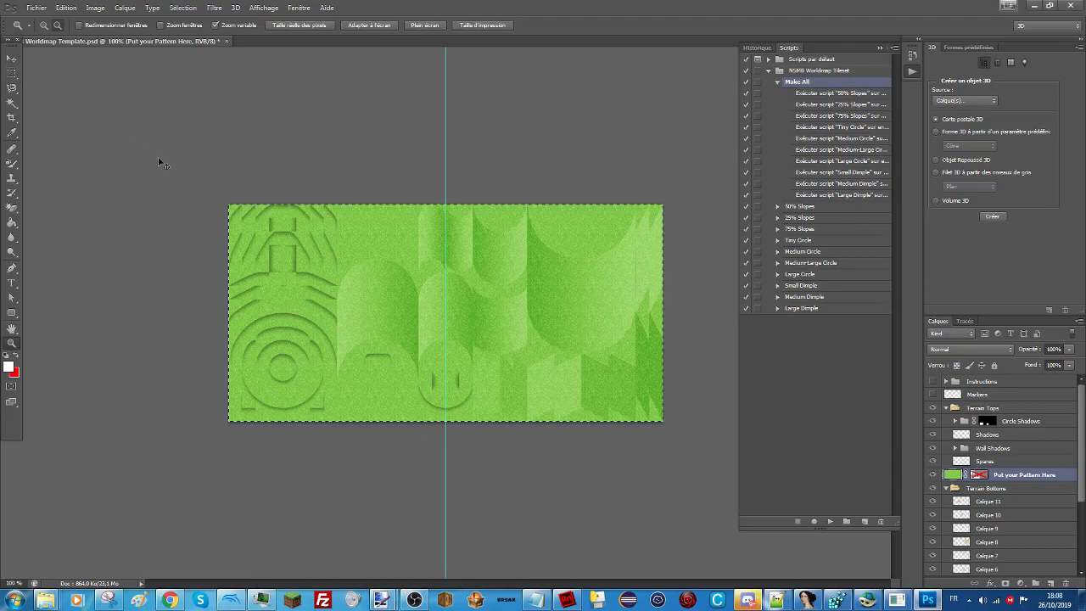
{"action": "key", "text": "alt+Tab"}
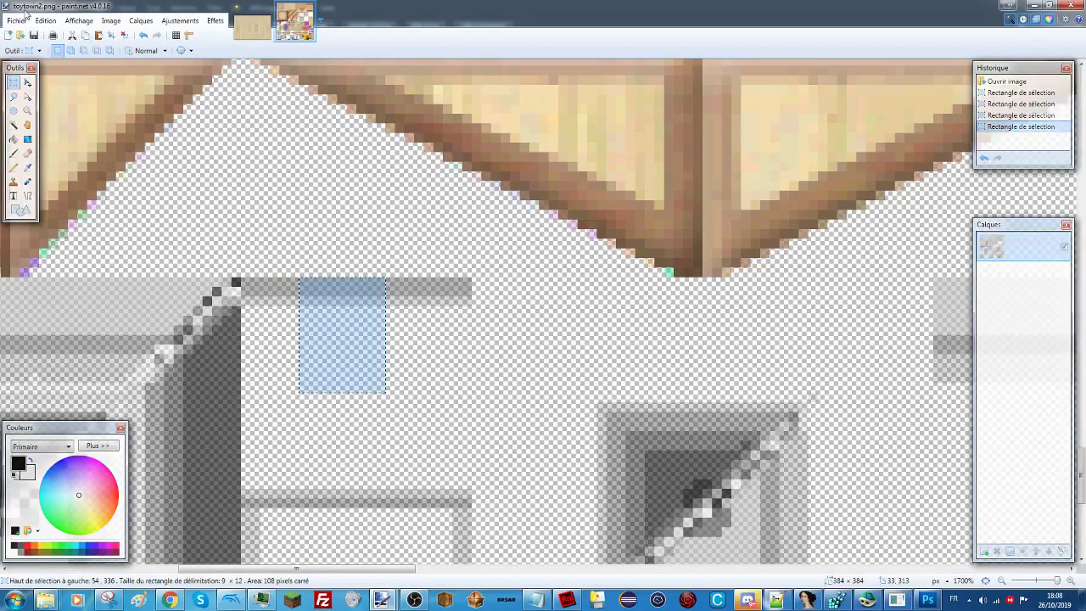
{"action": "key", "text": "ctrl+n"}
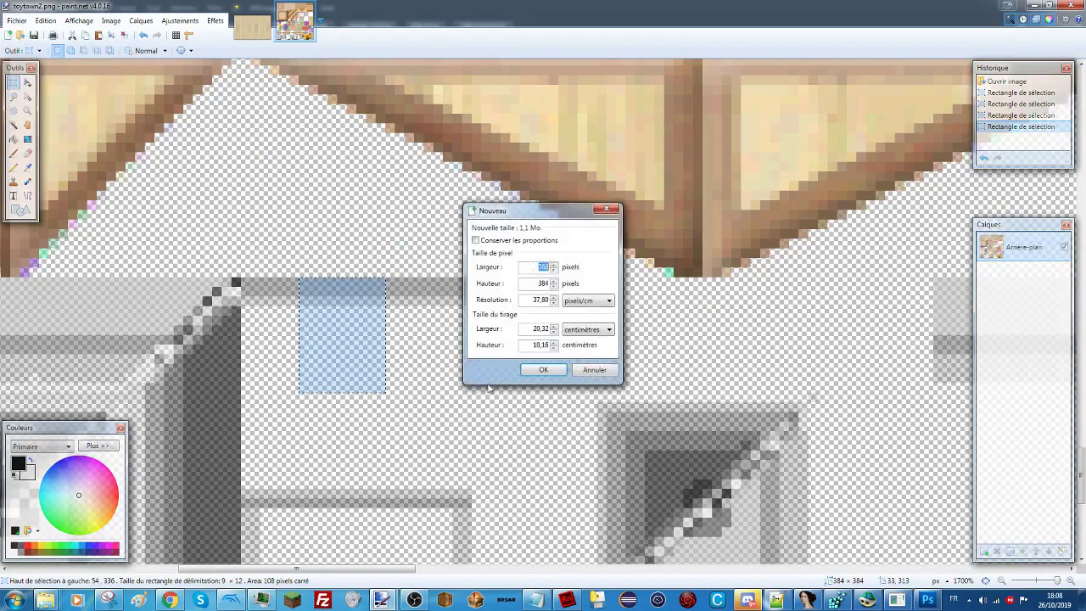
{"action": "left_click", "coordinate": [550, 369]}
{"action": "key", "text": "ctrl+v"}
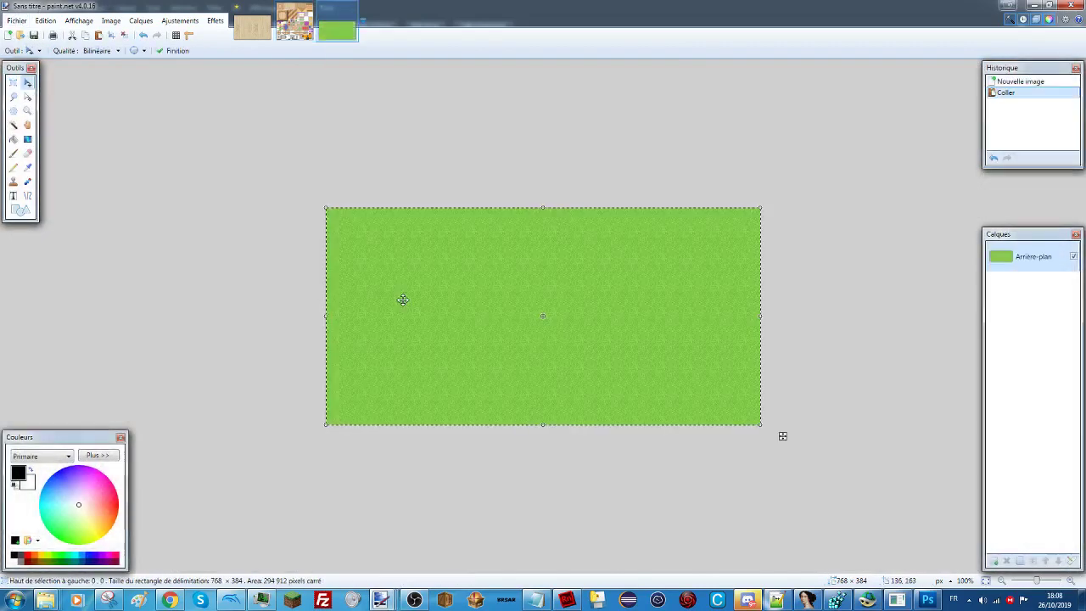
In toytown2.png, select the 72 × 24 pixel dark brown wood strip in the image's upper-right corner and copy it.
{"action": "left_click", "coordinate": [293, 25]}
{"action": "key", "text": "s"}
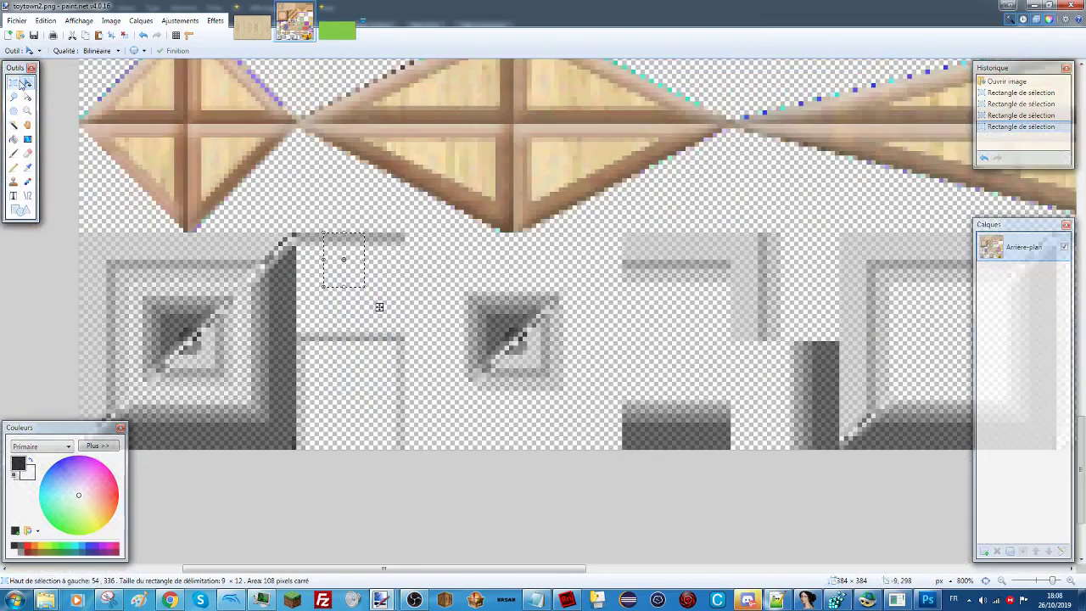
{"action": "scroll", "coordinate": [279, 288], "scroll_direction": "up", "scroll_amount": 10}
{"action": "scroll", "coordinate": [279, 288], "scroll_direction": "down", "scroll_amount": 5, "text": "ctrl"}
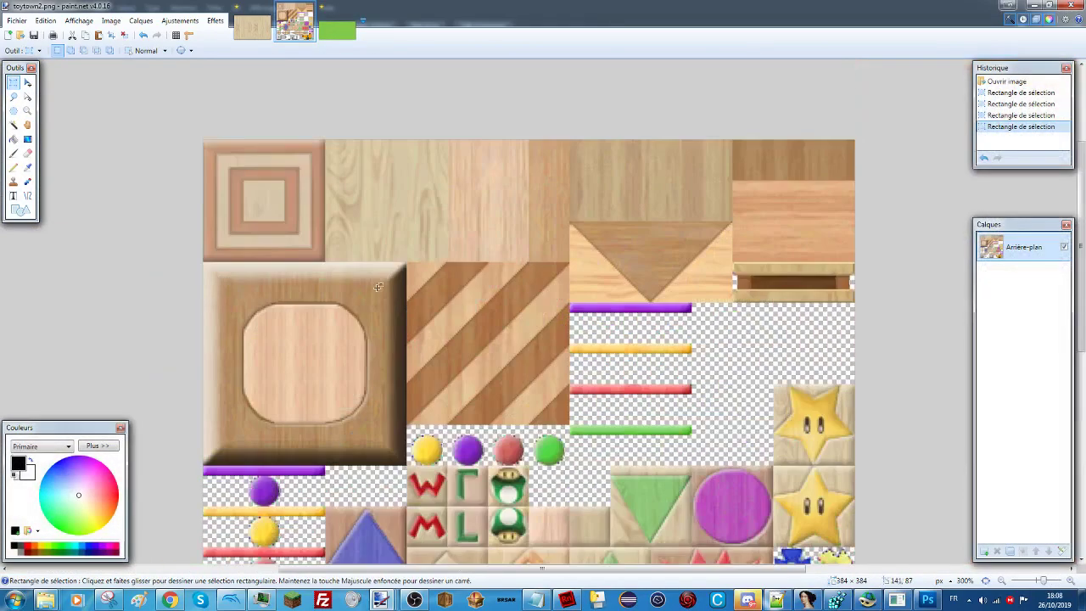
{"action": "scroll", "coordinate": [598, 198], "scroll_direction": "down", "scroll_amount": 1, "text": "ctrl"}
{"action": "scroll", "coordinate": [729, 199], "scroll_direction": "up", "scroll_amount": 6, "text": "ctrl"}
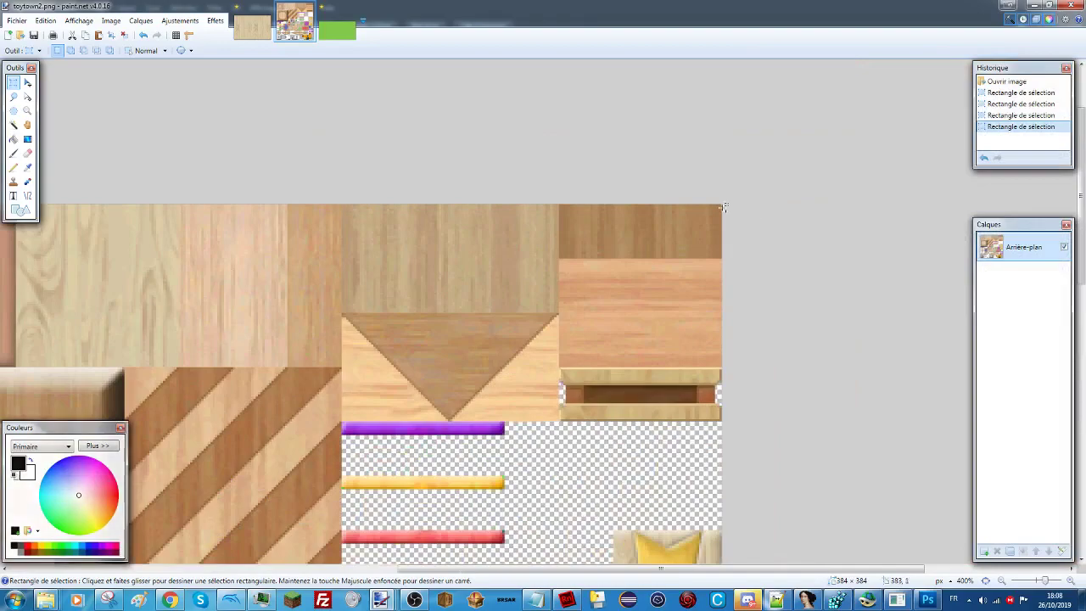
{"action": "left_click_drag", "start_coordinate": [727, 197], "coordinate": [320, 333]}
{"action": "key", "text": "ctrl+c"}
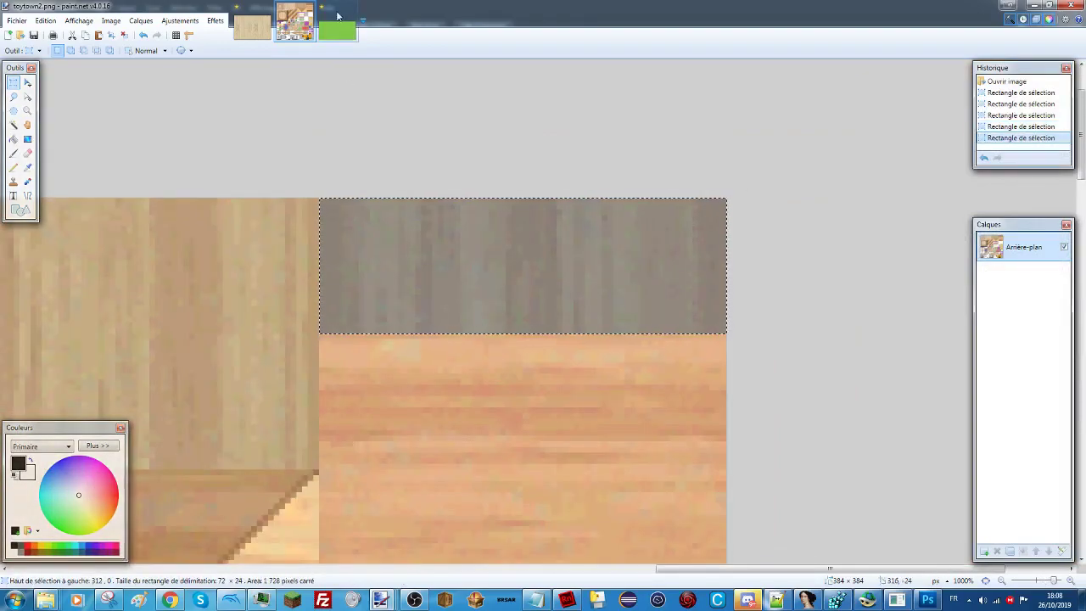
Paste the brown wood strip into the green image and align it with the image's upper-left corner.
{"action": "left_click", "coordinate": [337, 23]}
{"action": "key", "text": "ctrl+v"}
{"action": "scroll", "coordinate": [783, 240], "scroll_direction": "up", "scroll_amount": 2, "text": "ctrl"}
{"action": "left_click_drag", "start_coordinate": [783, 240], "coordinate": [501, 282]}
{"action": "scroll", "coordinate": [502, 282], "scroll_direction": "up", "scroll_amount": 2, "text": "ctrl"}
{"action": "scroll", "coordinate": [359, 201], "scroll_direction": "down", "scroll_amount": 1, "text": "ctrl"}
{"action": "left_click_drag", "start_coordinate": [382, 229], "coordinate": [359, 201]}
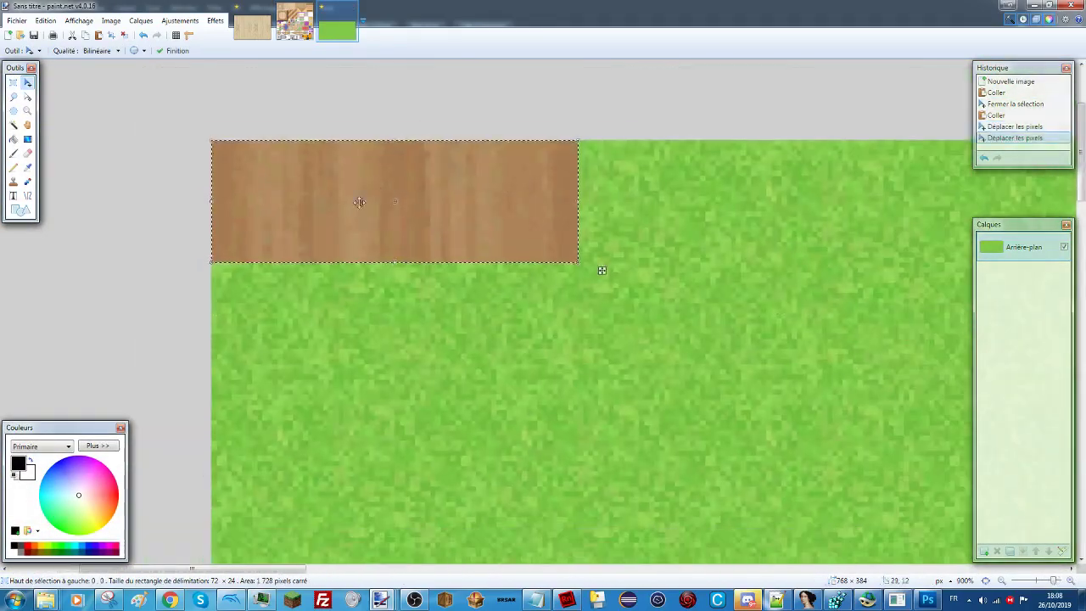
Paste the wood strip again and place the copy lower along the image's left edge to extend the wood downward.
{"action": "key", "text": "ctrl+d"}
{"action": "key", "text": "ctrl+v"}
{"action": "left_click_drag", "start_coordinate": [379, 249], "coordinate": [379, 371]}
{"action": "key", "text": "ctrl+z"}
{"action": "left_click_drag", "start_coordinate": [601, 269], "coordinate": [602, 514]}
{"action": "key", "text": "ctrl+d"}
{"action": "key", "text": "s"}
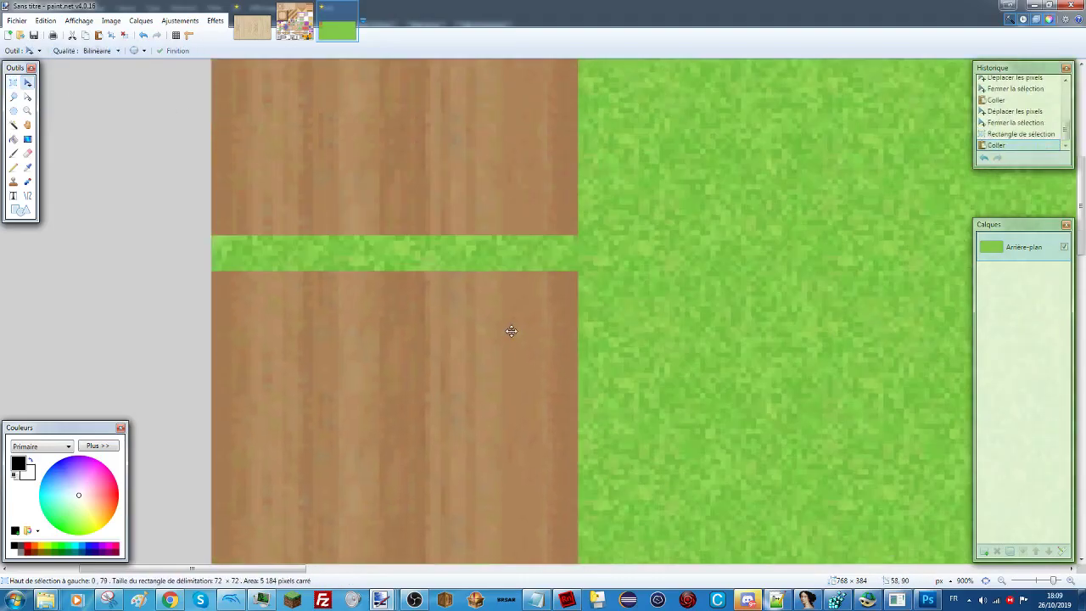
Copy the stacked wood block and paste it underneath to continue the 72 pixel wide column down the image.
{"action": "left_click_drag", "start_coordinate": [214, 559], "coordinate": [573, 131]}
{"action": "key", "text": "ctrl+c"}
{"action": "scroll", "coordinate": [515, 298], "scroll_direction": "down", "scroll_amount": 10}
{"action": "key", "text": "ctrl+v"}
{"action": "left_click_drag", "start_coordinate": [509, 178], "coordinate": [509, 562]}
{"action": "key", "text": "ctrl+d"}
Duplicate the full-height 72 × 384 pixel wood column and place the copy directly beside the first one.
{"action": "key", "text": "s"}
{"action": "left_click_drag", "start_coordinate": [214, 559], "coordinate": [518, 234]}
{"action": "scroll", "coordinate": [517, 234], "scroll_direction": "down", "scroll_amount": 2, "text": "ctrl"}
{"action": "key", "text": "ctrl+v"}
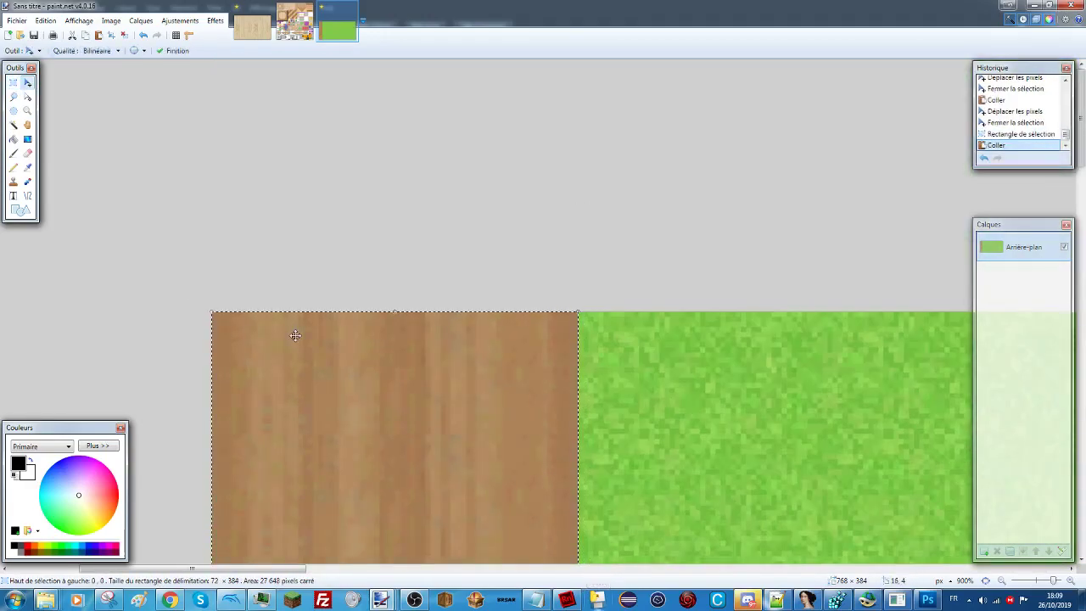
{"action": "left_click_drag", "start_coordinate": [296, 335], "coordinate": [667, 334]}
{"action": "key", "text": "ctrl+d"}
Paste full-height copies of the widened wood block side by side until the wood spans 576 pixels of the image's width.
{"action": "scroll", "coordinate": [391, 273], "scroll_direction": "down", "scroll_amount": 3, "text": "ctrl"}
{"action": "scroll", "coordinate": [391, 273], "scroll_direction": "down", "scroll_amount": 3, "text": "ctrl"}
{"action": "key", "text": "ctrl+v"}
{"action": "scroll", "coordinate": [454, 323], "scroll_direction": "up", "scroll_amount": 5, "text": "ctrl"}
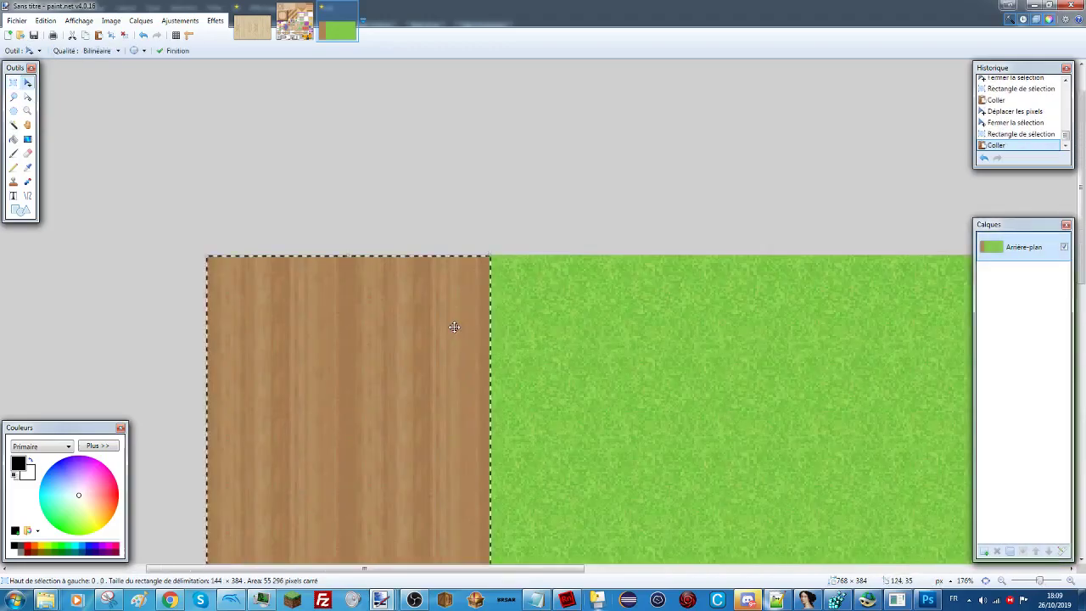
{"action": "scroll", "coordinate": [659, 237], "scroll_direction": "down", "scroll_amount": 3, "text": "ctrl"}
{"action": "left_click_drag", "start_coordinate": [407, 254], "coordinate": [376, 223]}
{"action": "scroll", "coordinate": [857, 180], "scroll_direction": "up", "scroll_amount": 3, "text": "ctrl"}
{"action": "scroll", "coordinate": [856, 180], "scroll_direction": "down", "scroll_amount": 8, "text": "ctrl"}
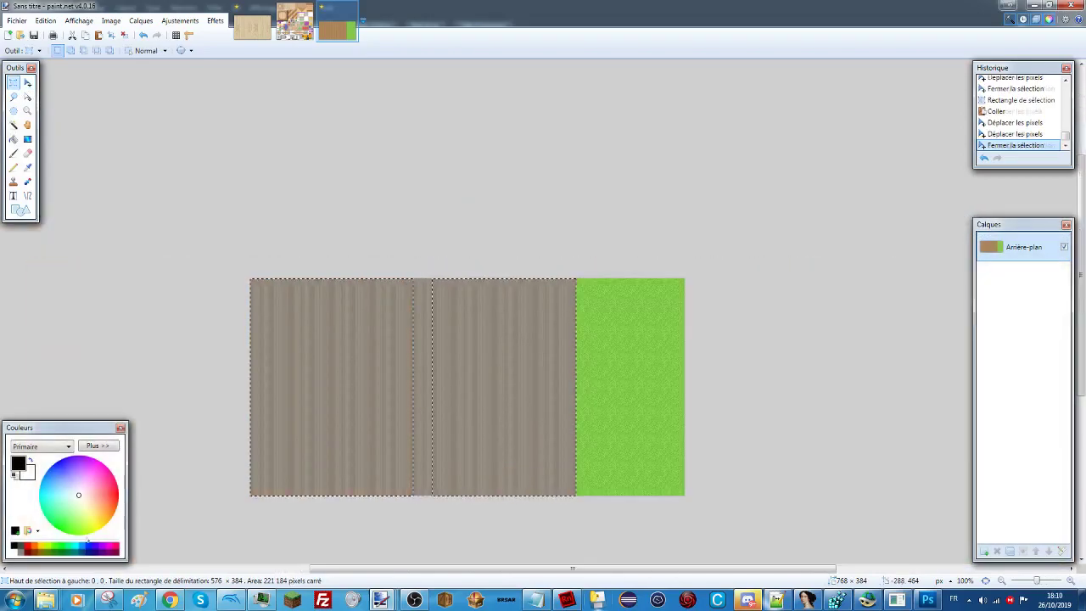
Move the pasted wood block over the remaining green area and align it flush with the existing wood and upper edge.
{"action": "left_click_drag", "start_coordinate": [393, 297], "coordinate": [642, 315]}
{"action": "scroll", "coordinate": [642, 315], "scroll_direction": "up", "scroll_amount": 3, "text": "ctrl"}
{"action": "left_click_drag", "start_coordinate": [424, 243], "coordinate": [492, 296]}
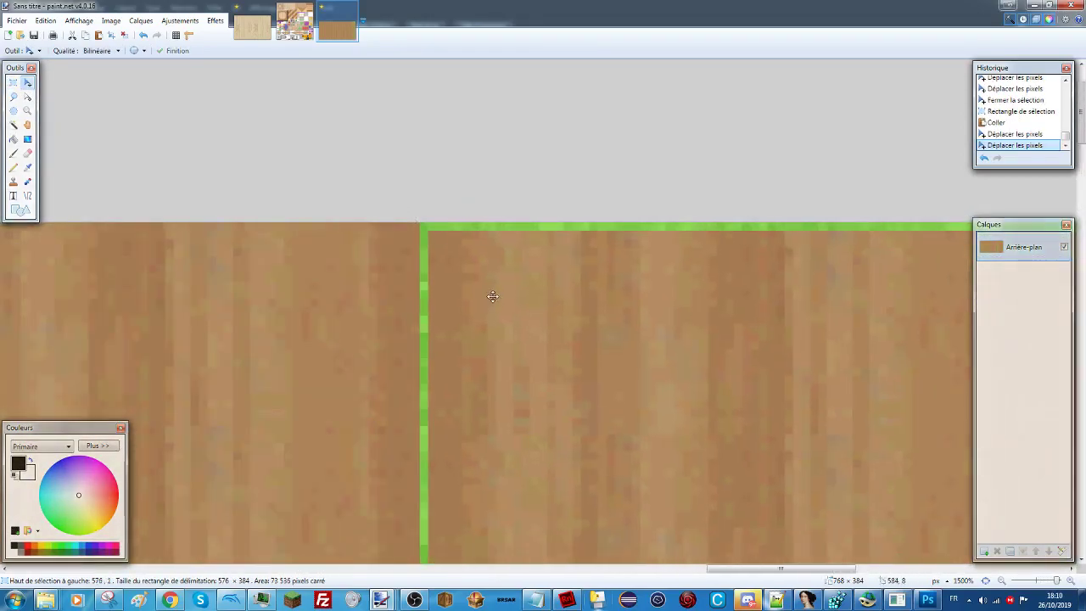
{"action": "scroll", "coordinate": [492, 296], "scroll_direction": "down", "scroll_amount": 5, "text": "ctrl"}
Copy the entire brown wood image, switch to Photoshop and paste it as a new layer above Put your Pattern Here.
{"action": "left_click", "coordinate": [13, 83]}
{"action": "left_click", "coordinate": [252, 145]}
{"action": "key", "text": "ctrl+a"}
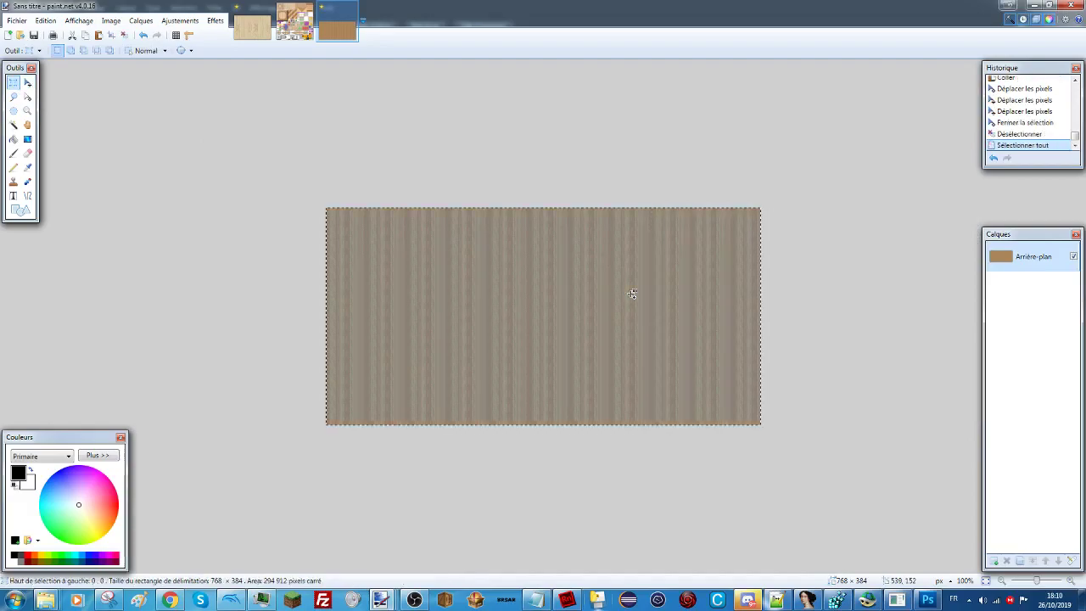
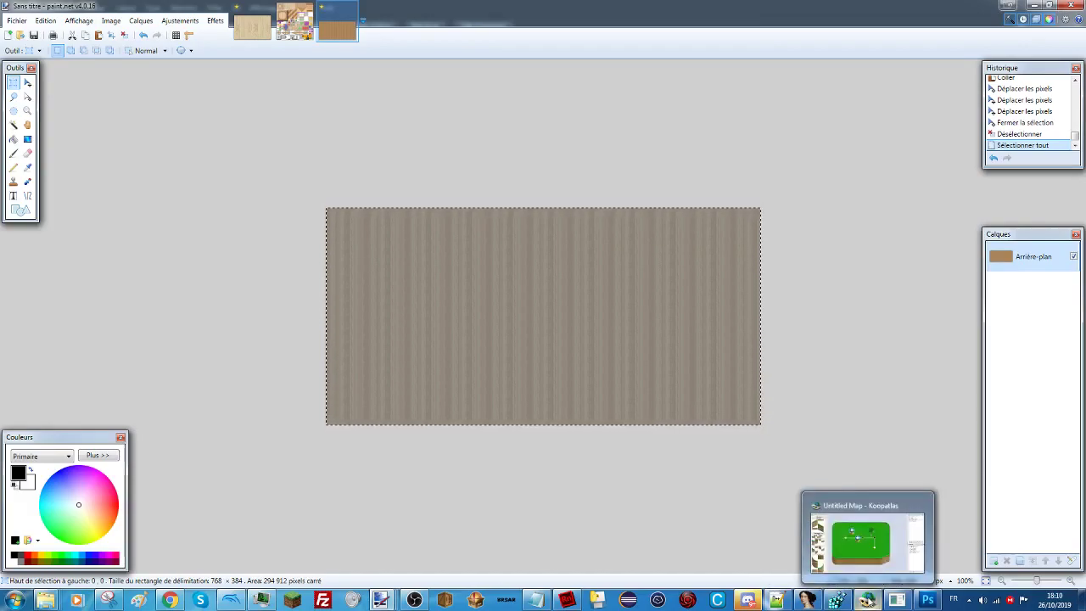
{"action": "left_click", "coordinate": [927, 600]}
{"action": "key", "text": "ctrl+v"}
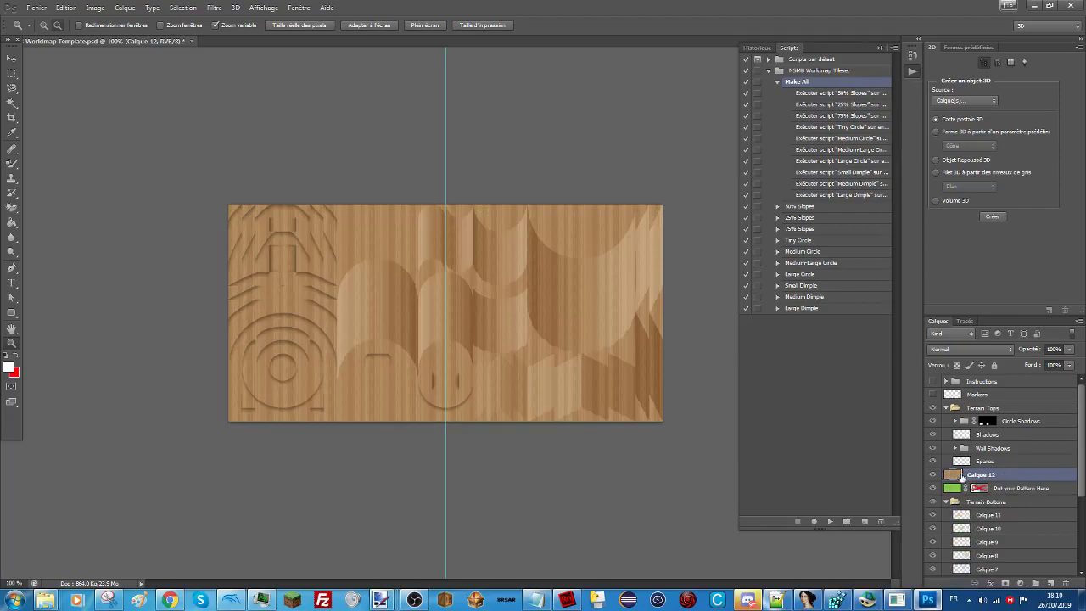
Merge the brown wood layer down into Put your Pattern Here and re-enable that layer's vector mask.
{"action": "right_click", "coordinate": [960, 474]}
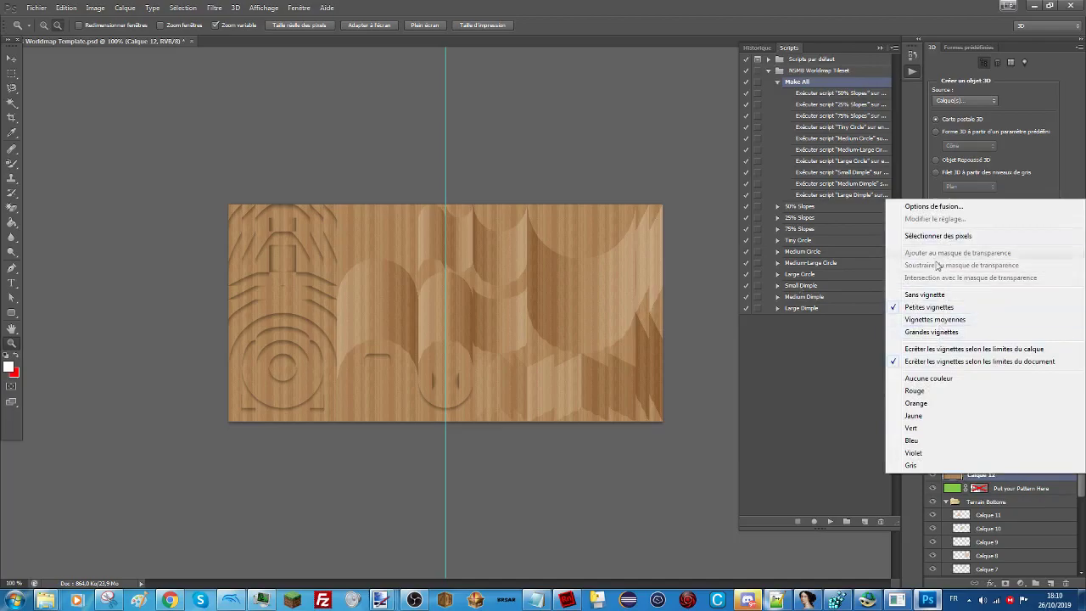
{"action": "left_click", "coordinate": [17, 74]}
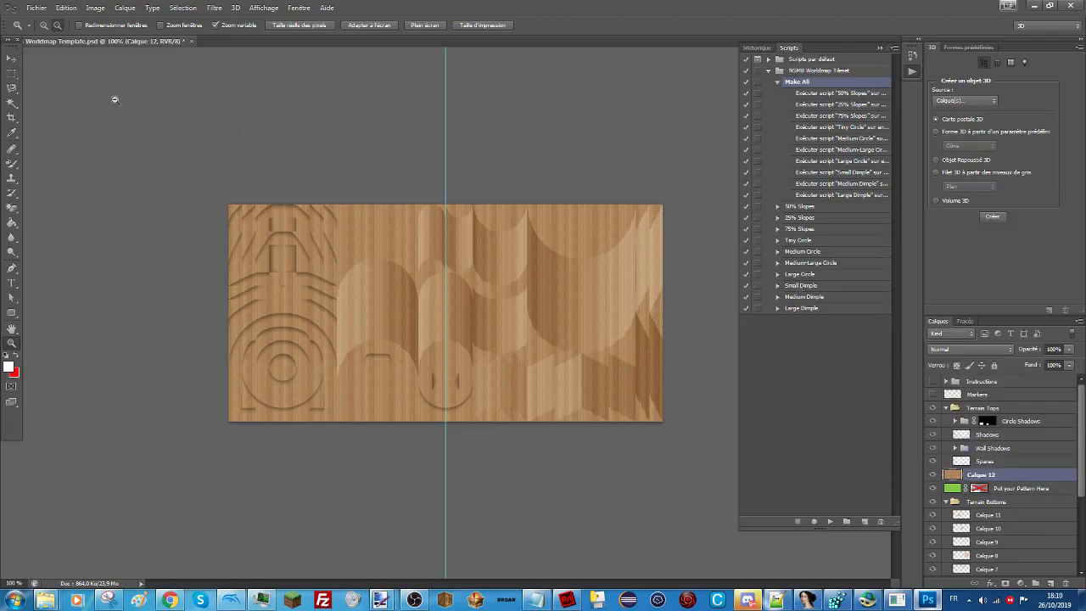
{"action": "left_click", "coordinate": [182, 136], "text": "alt"}
{"action": "right_click", "coordinate": [994, 477]}
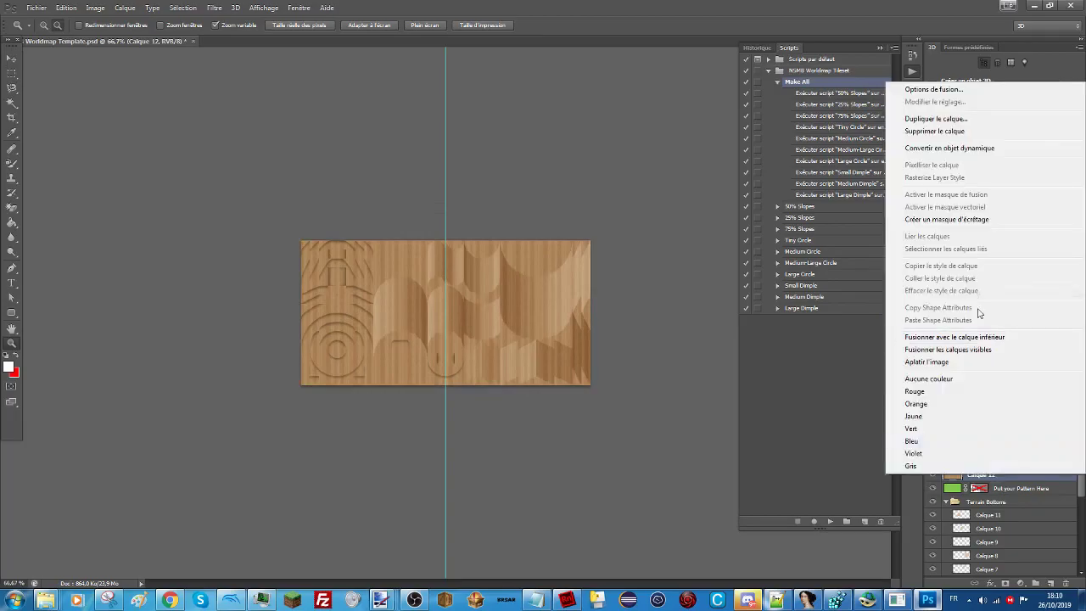
{"action": "left_click", "coordinate": [975, 338]}
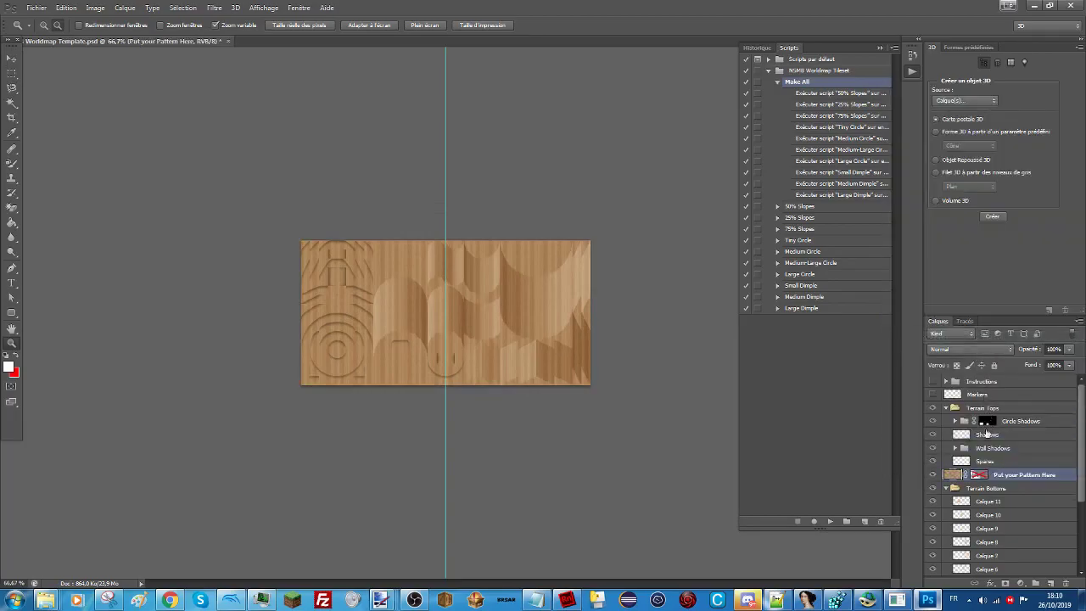
{"action": "right_click", "coordinate": [978, 475]}
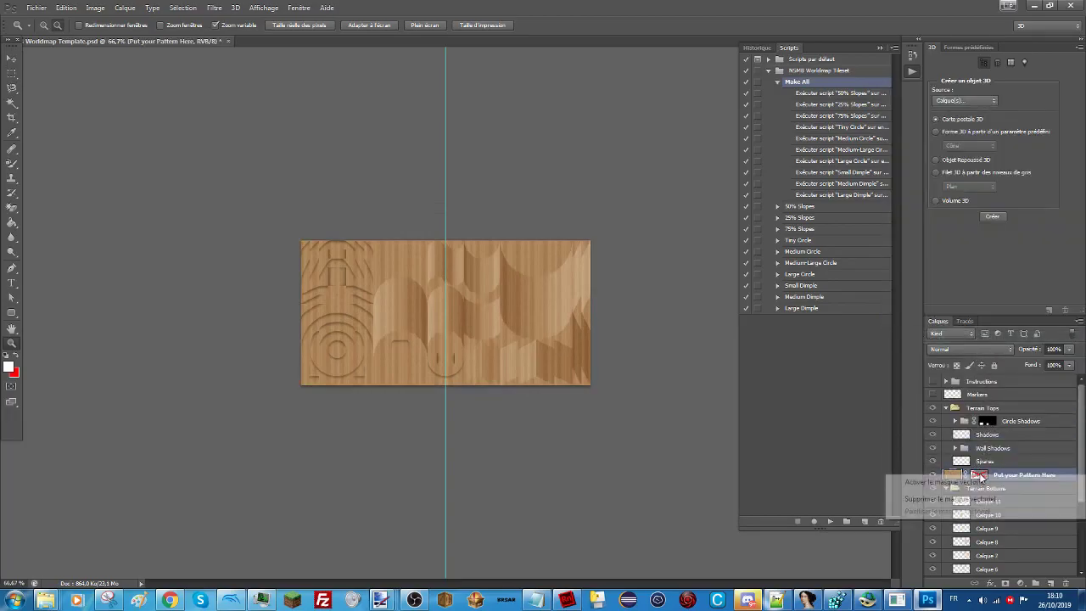
{"action": "left_click", "coordinate": [984, 481]}
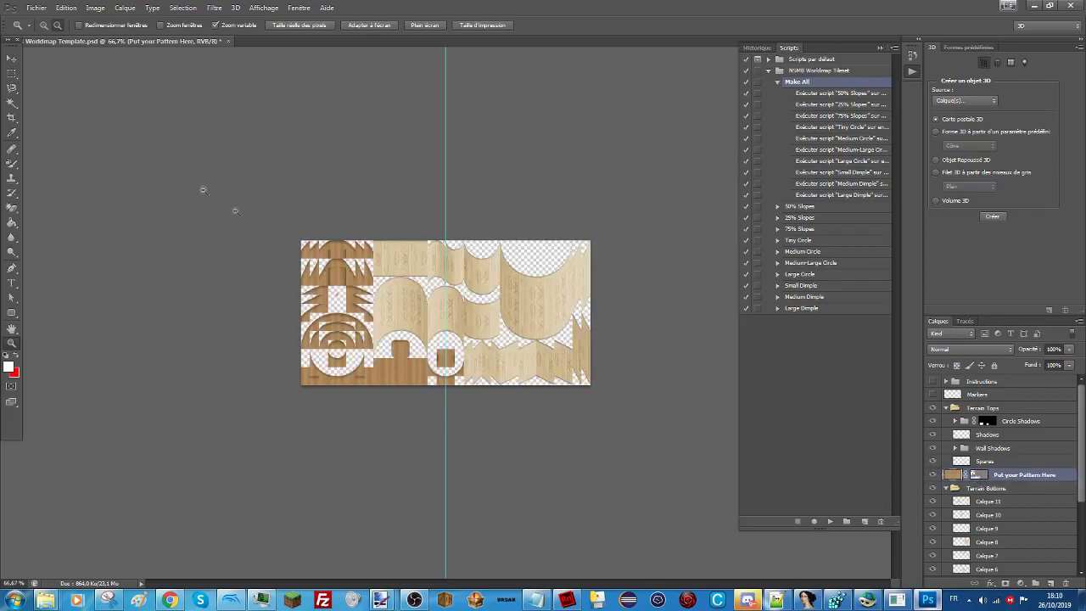
Examine the wood-textured terrain tiles as a whole and then close up around the rounded and square brown tops.
{"action": "left_click", "coordinate": [12, 74]}
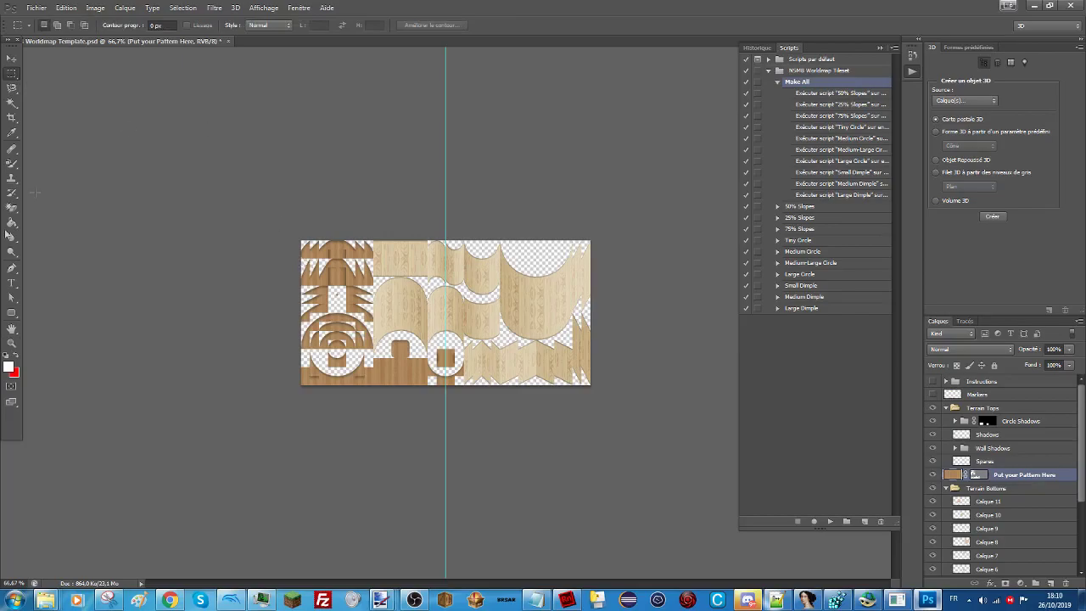
{"action": "left_click", "coordinate": [12, 343]}
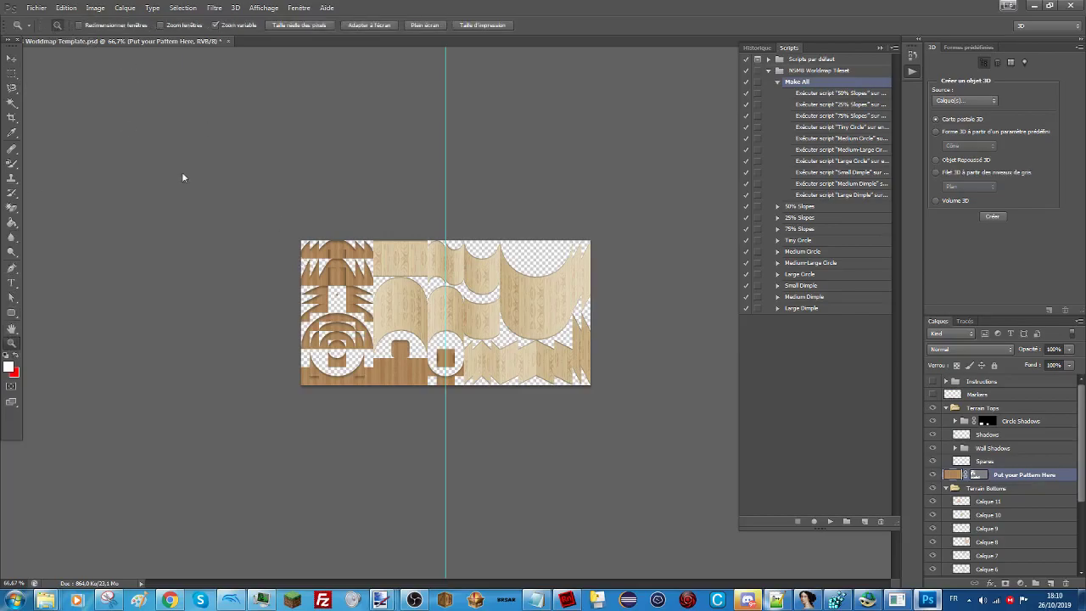
{"action": "left_click", "coordinate": [337, 271], "text": "alt"}
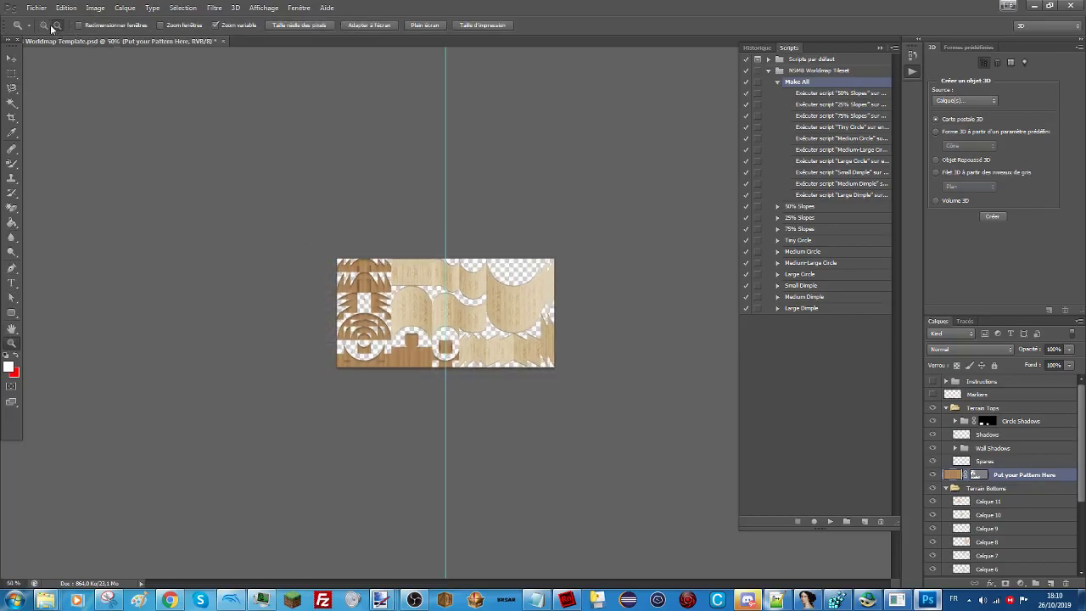
{"action": "left_click", "coordinate": [383, 349], "text": "alt"}
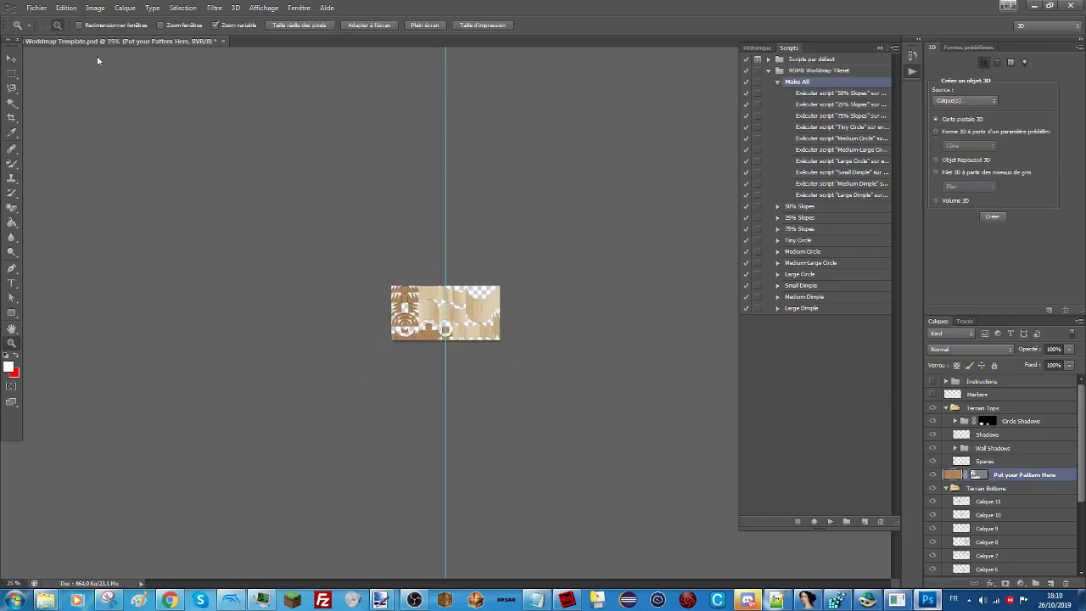
{"action": "left_click", "coordinate": [44, 26]}
{"action": "left_click_drag", "start_coordinate": [411, 336], "coordinate": [371, 364]}
{"action": "left_click_drag", "start_coordinate": [413, 436], "coordinate": [416, 469]}
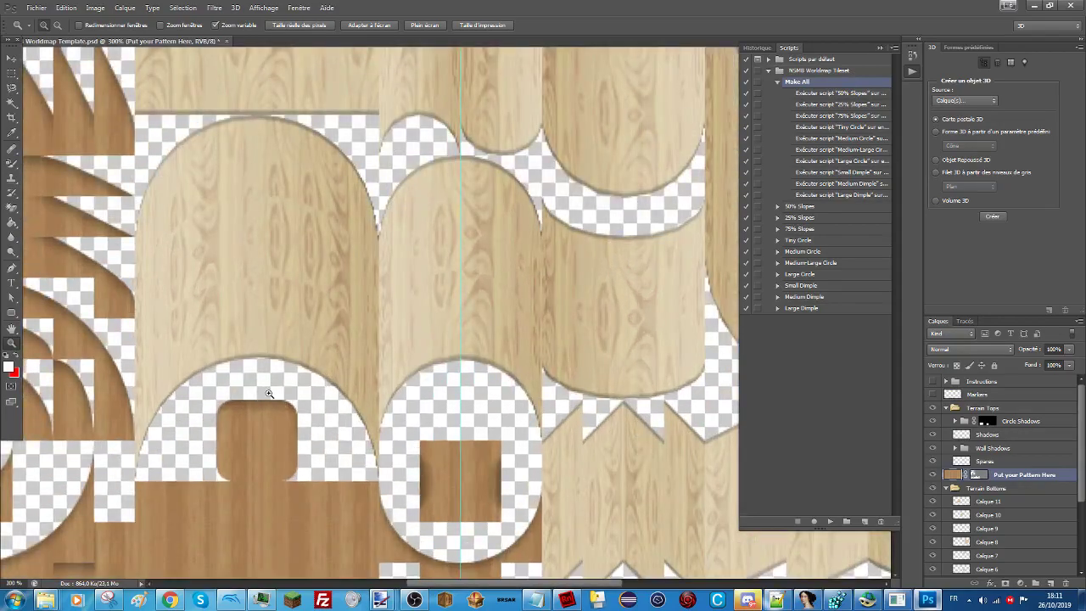
{"action": "left_click", "coordinate": [268, 395]}
{"action": "left_click", "coordinate": [272, 420]}
{"action": "left_click", "coordinate": [273, 426]}
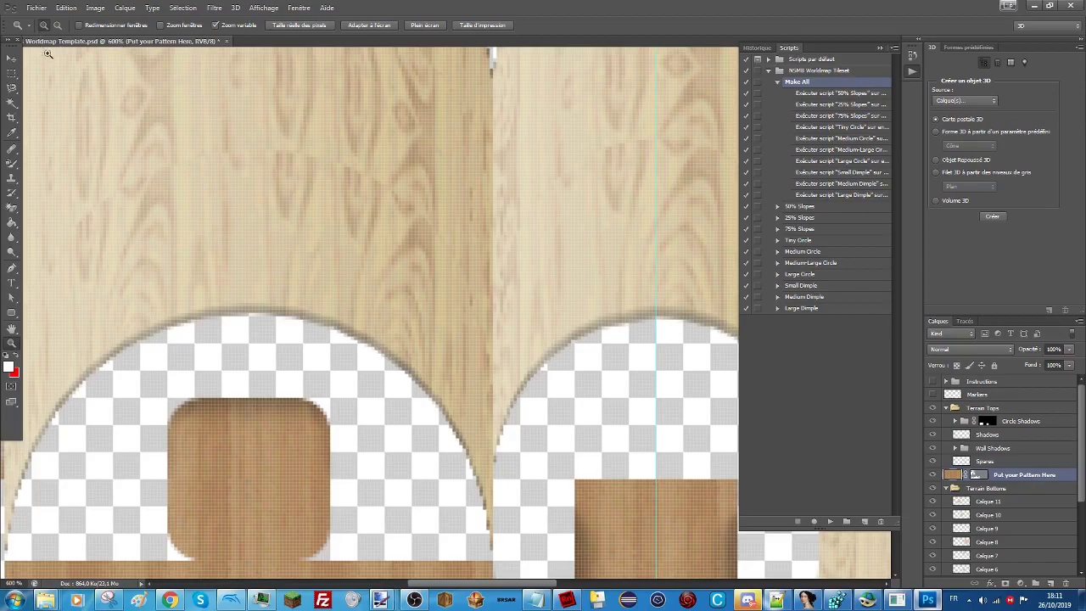
Save the tileset as a PNG over template.png in the Tileset Template folder, with smallest compression and no interlacing.
{"action": "left_click", "coordinate": [36, 8]}
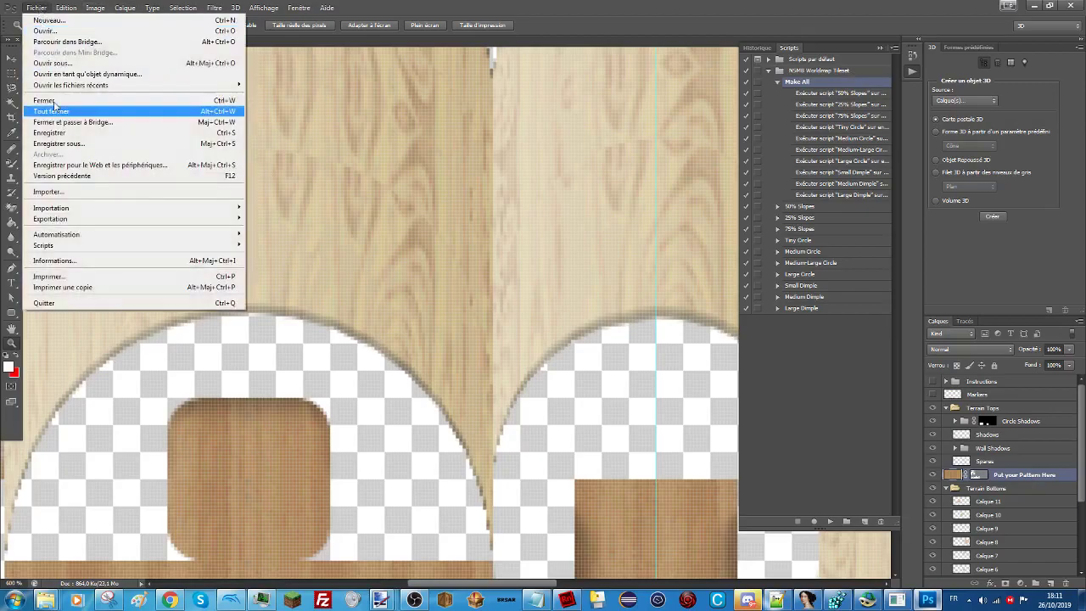
{"action": "left_click", "coordinate": [61, 145]}
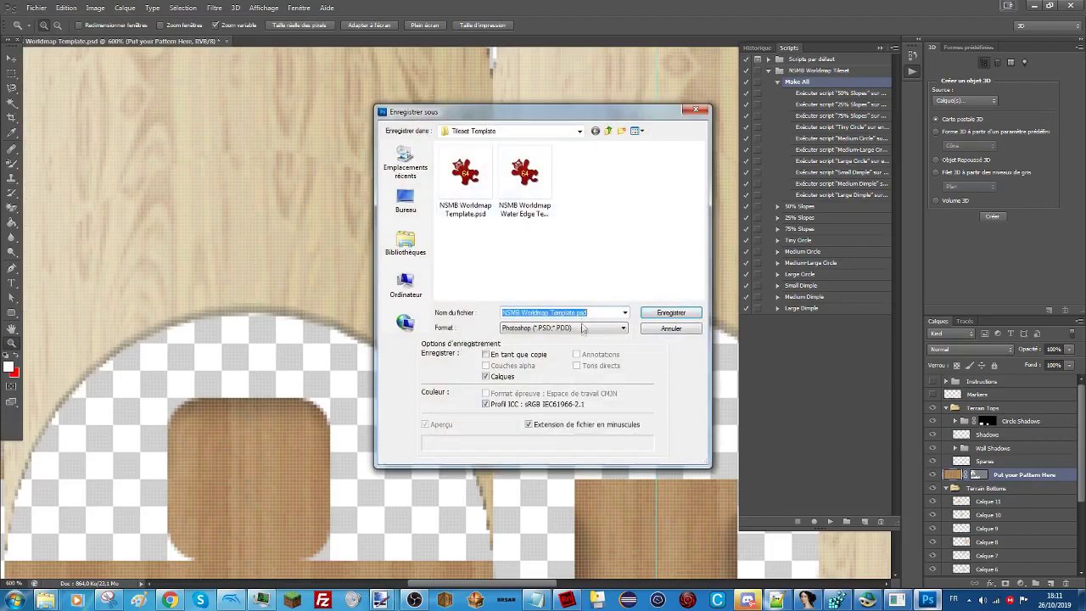
{"action": "left_click", "coordinate": [582, 327]}
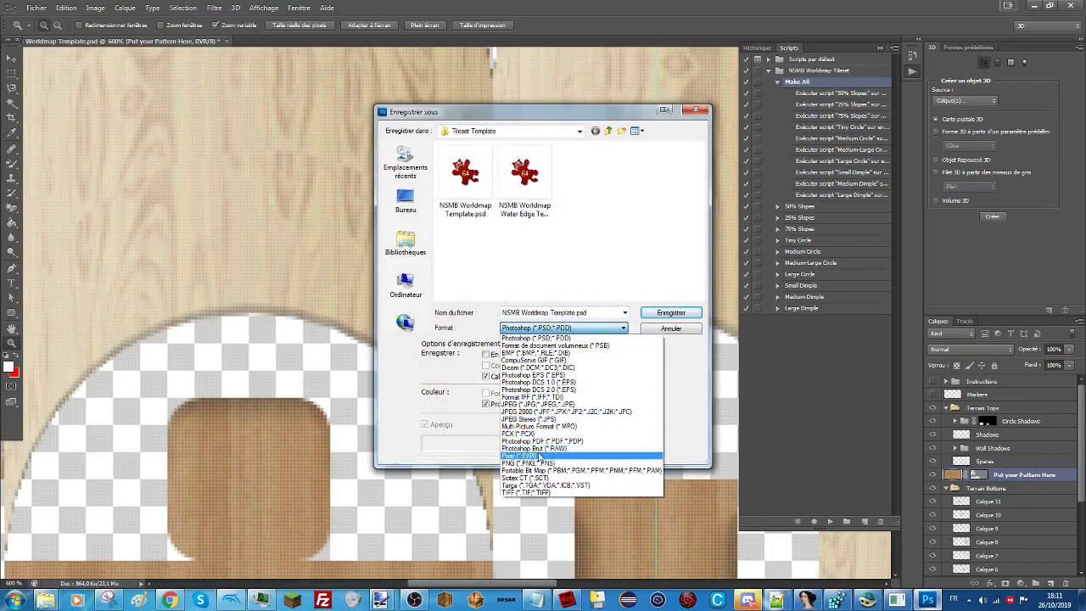
{"action": "left_click", "coordinate": [536, 463]}
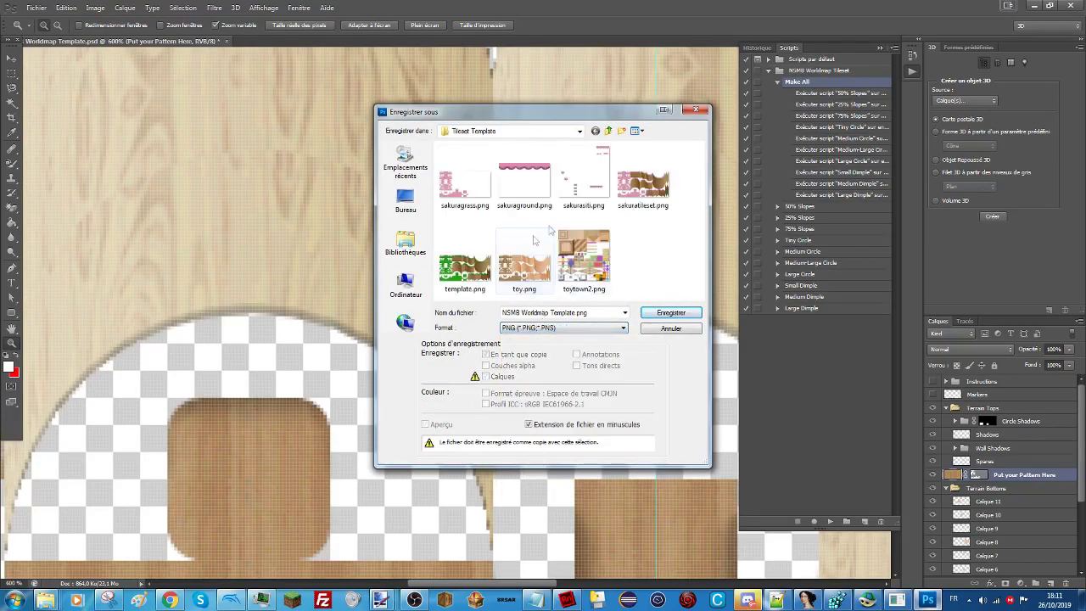
{"action": "left_click", "coordinate": [464, 270]}
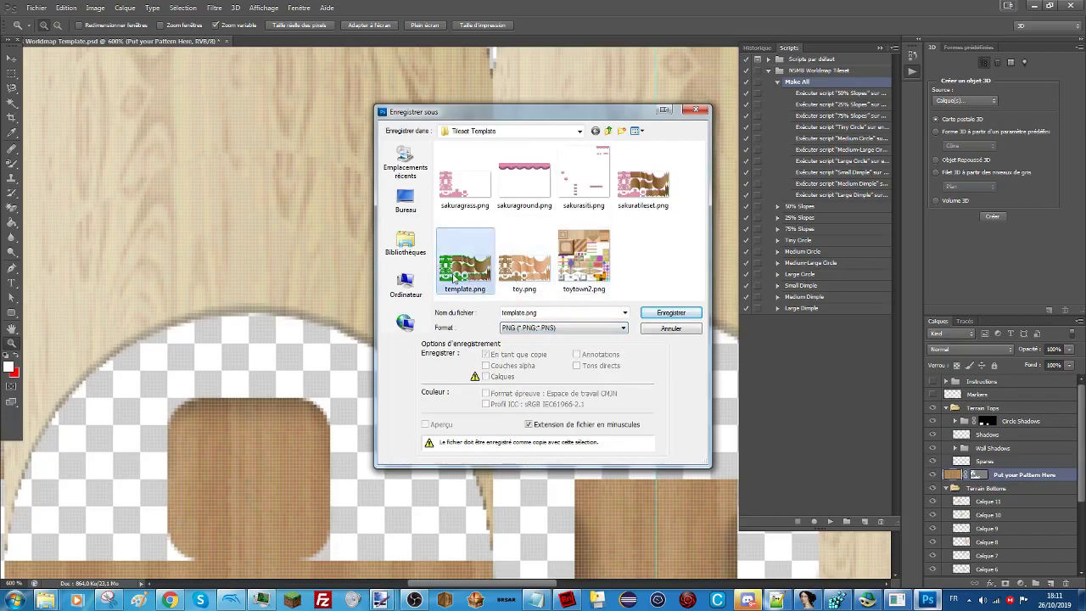
{"action": "left_click", "coordinate": [670, 313]}
{"action": "left_click", "coordinate": [494, 224]}
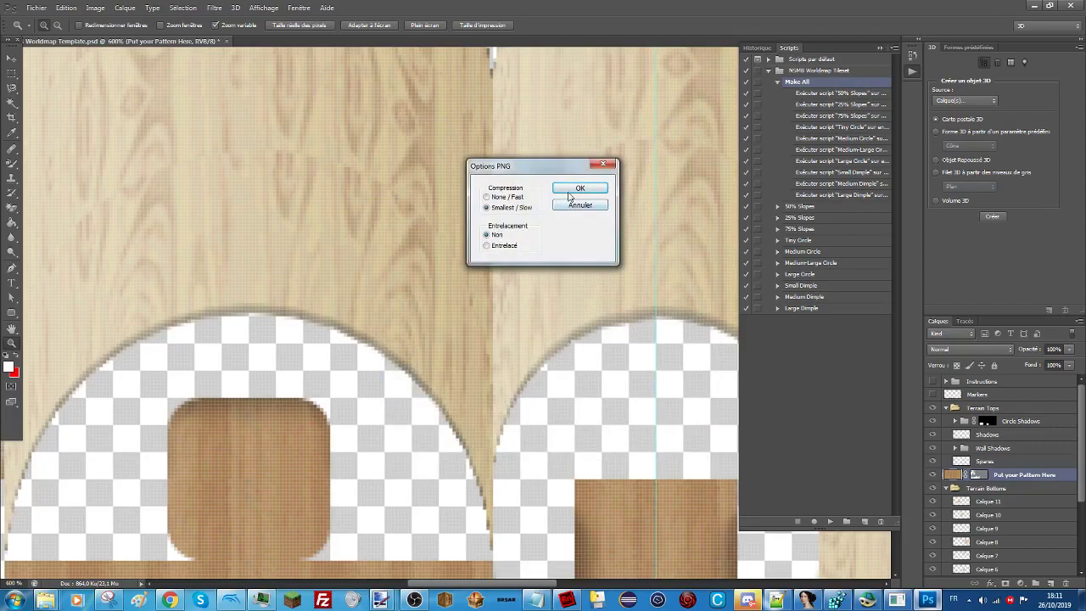
{"action": "left_click", "coordinate": [580, 188]}
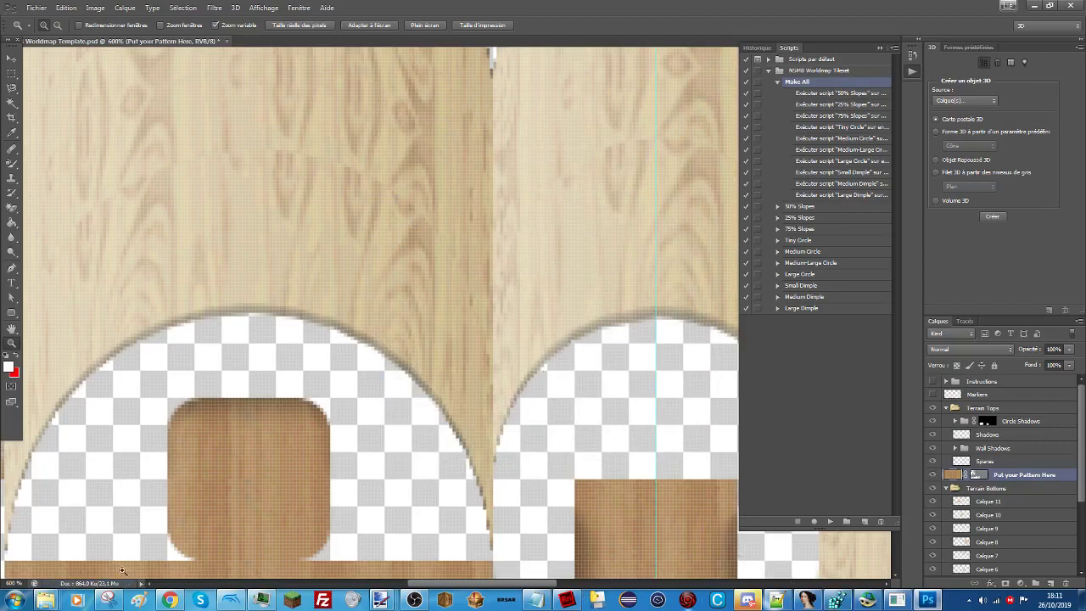
Open the exported template.png from the Tileset Template folder and examine its wood textures as a whole and close up.
{"action": "mouse_move", "coordinate": [45, 600]}
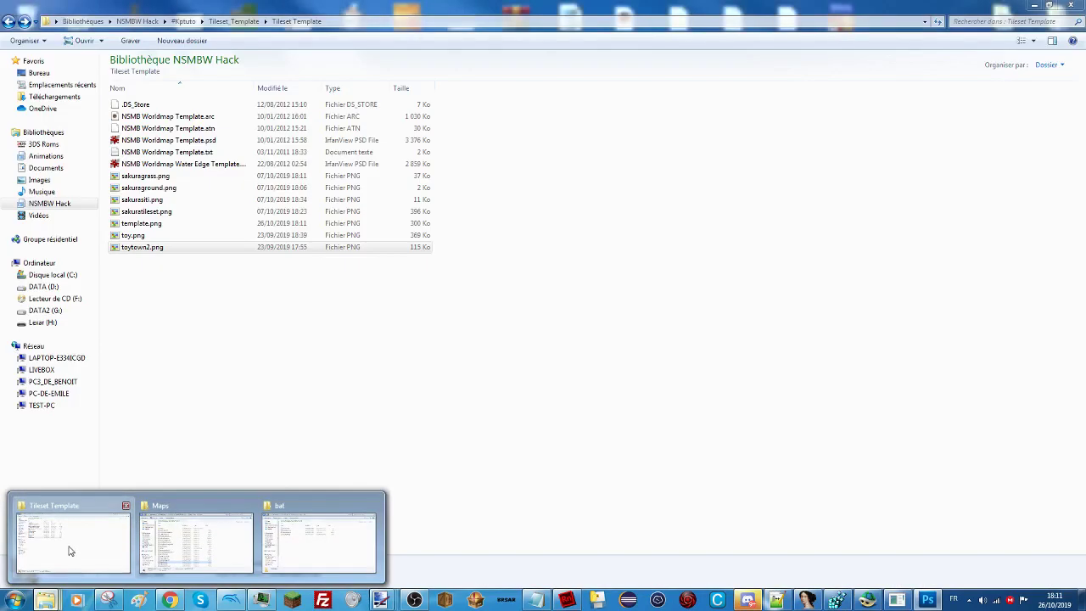
{"action": "left_click", "coordinate": [68, 550]}
{"action": "left_click", "coordinate": [143, 223]}
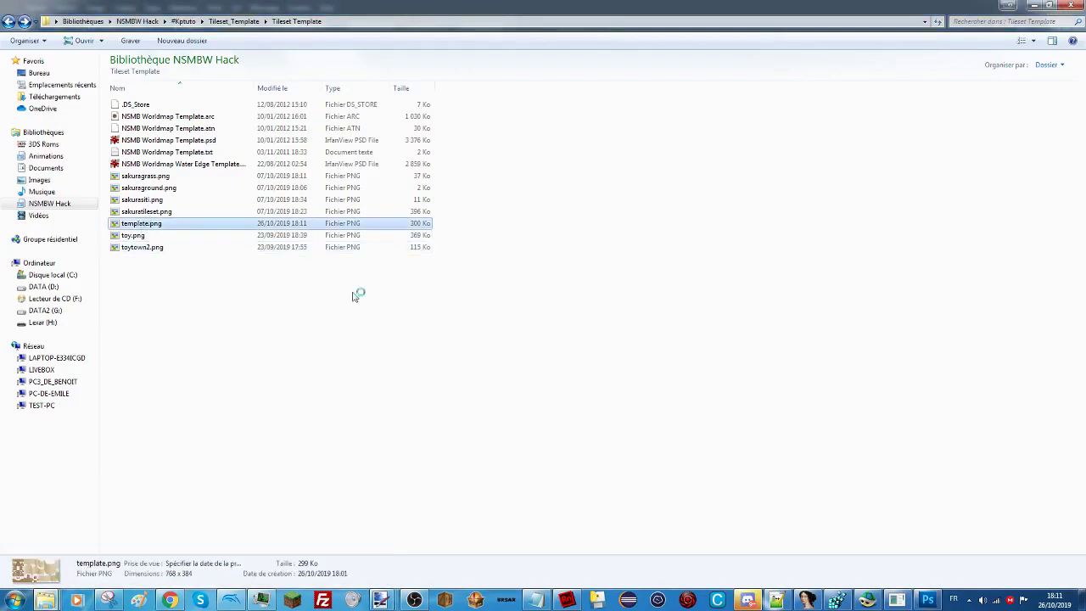
{"action": "scroll", "coordinate": [464, 286], "scroll_direction": "up", "scroll_amount": 5}
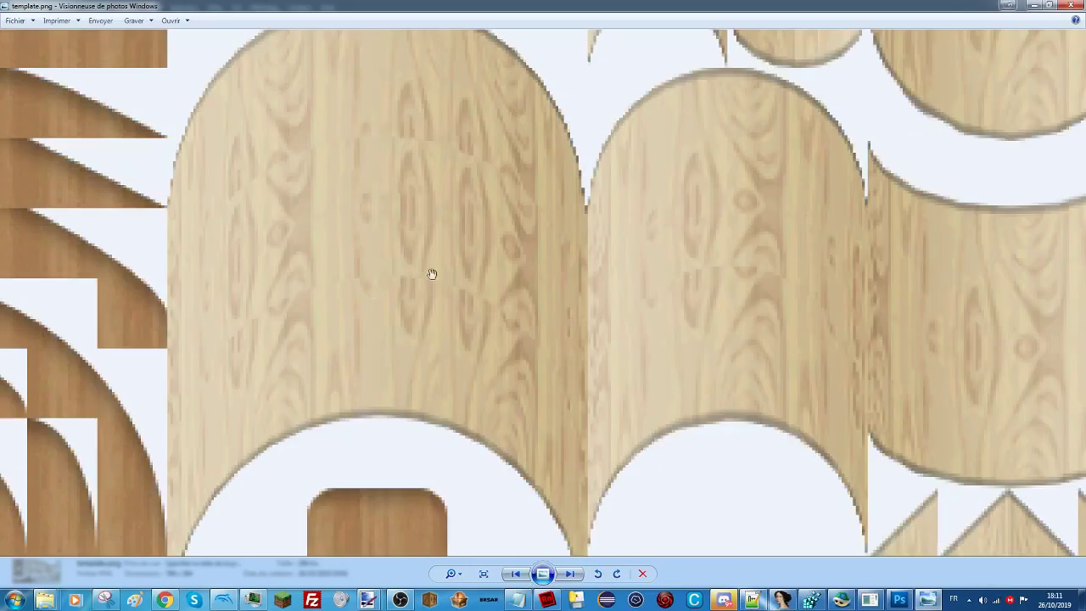
{"action": "scroll", "coordinate": [432, 274], "scroll_direction": "down", "scroll_amount": 5}
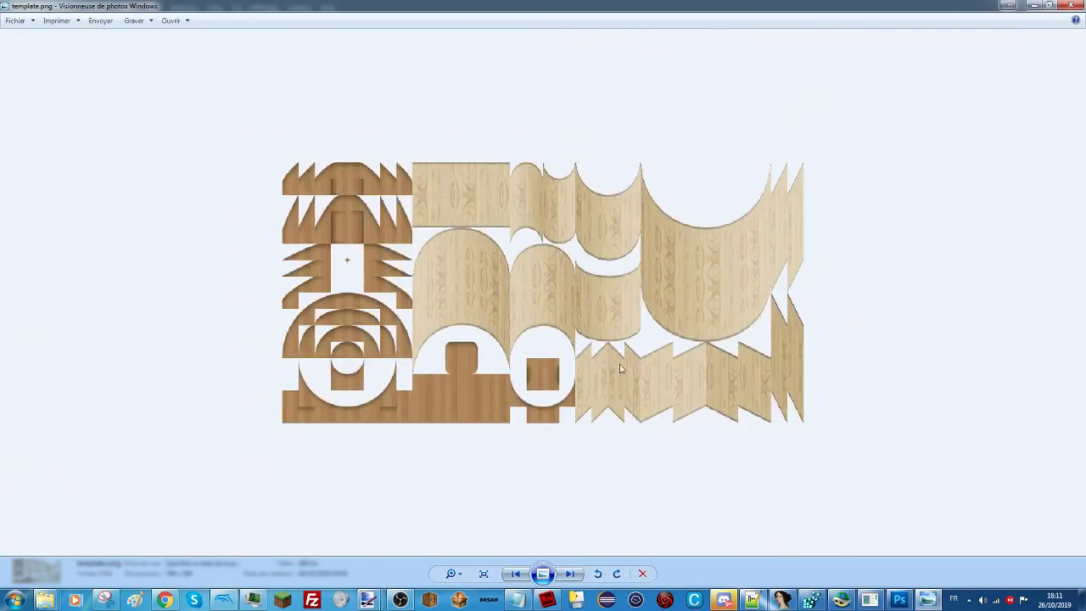
{"action": "scroll", "coordinate": [619, 369], "scroll_direction": "up", "scroll_amount": 1}
{"action": "scroll", "coordinate": [621, 365], "scroll_direction": "up", "scroll_amount": 2}
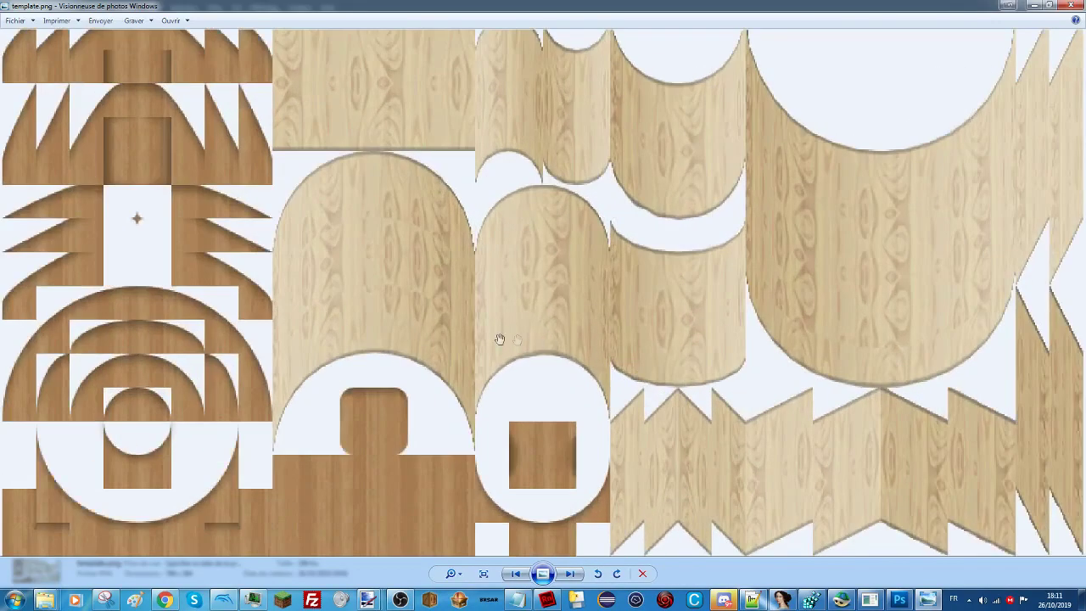
{"action": "scroll", "coordinate": [498, 339], "scroll_direction": "down", "scroll_amount": 2}
{"action": "scroll", "coordinate": [409, 232], "scroll_direction": "up", "scroll_amount": 2}
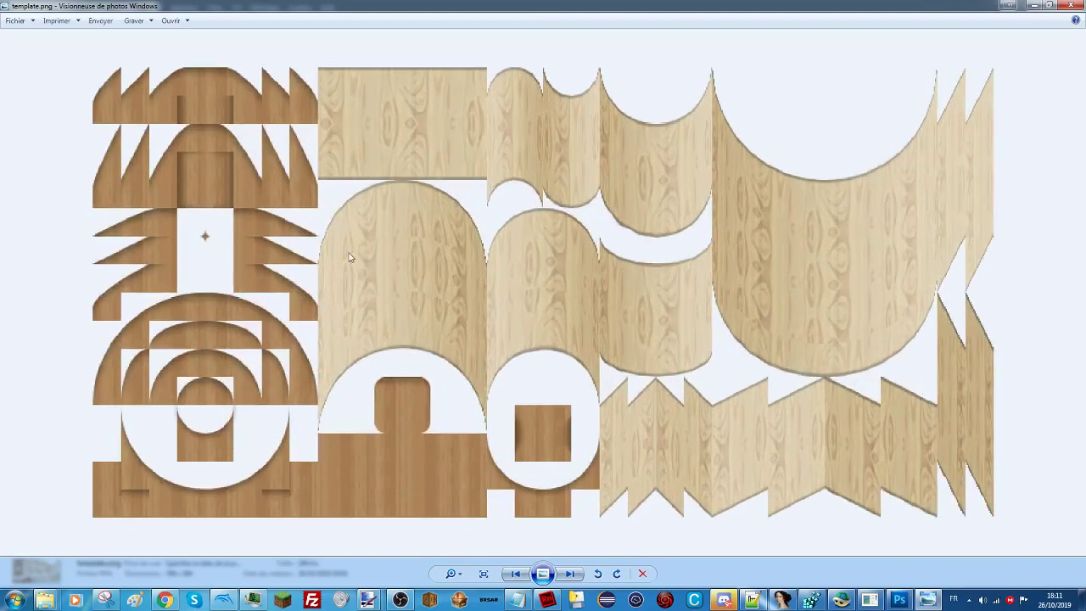
{"action": "scroll", "coordinate": [139, 223], "scroll_direction": "up", "scroll_amount": 3}
{"action": "scroll", "coordinate": [119, 238], "scroll_direction": "down", "scroll_amount": 3}
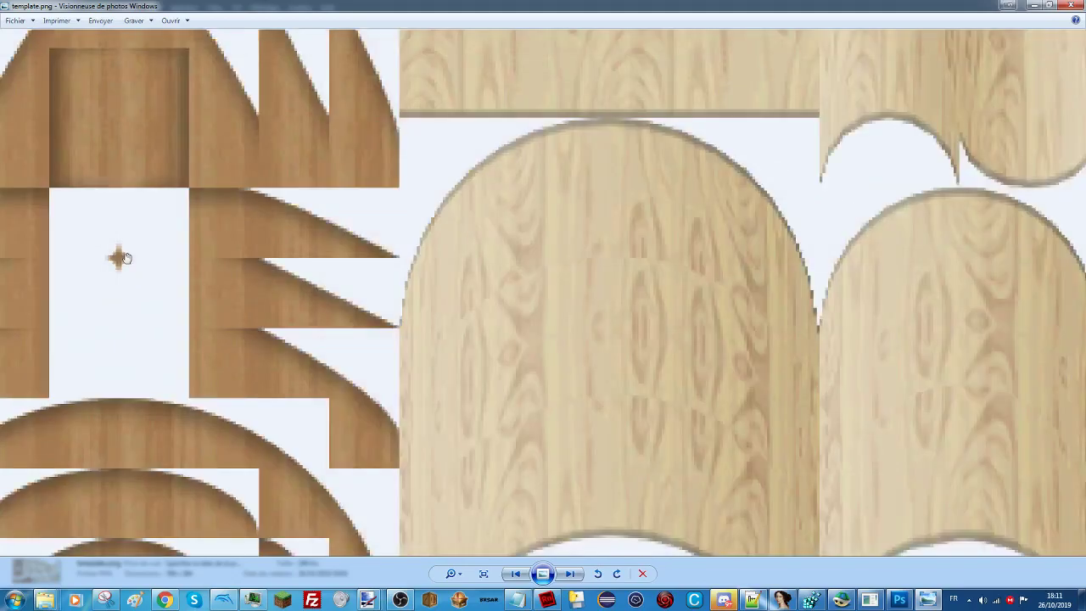
{"action": "scroll", "coordinate": [275, 367], "scroll_direction": "down", "scroll_amount": 3}
{"action": "scroll", "coordinate": [406, 357], "scroll_direction": "up", "scroll_amount": 2}
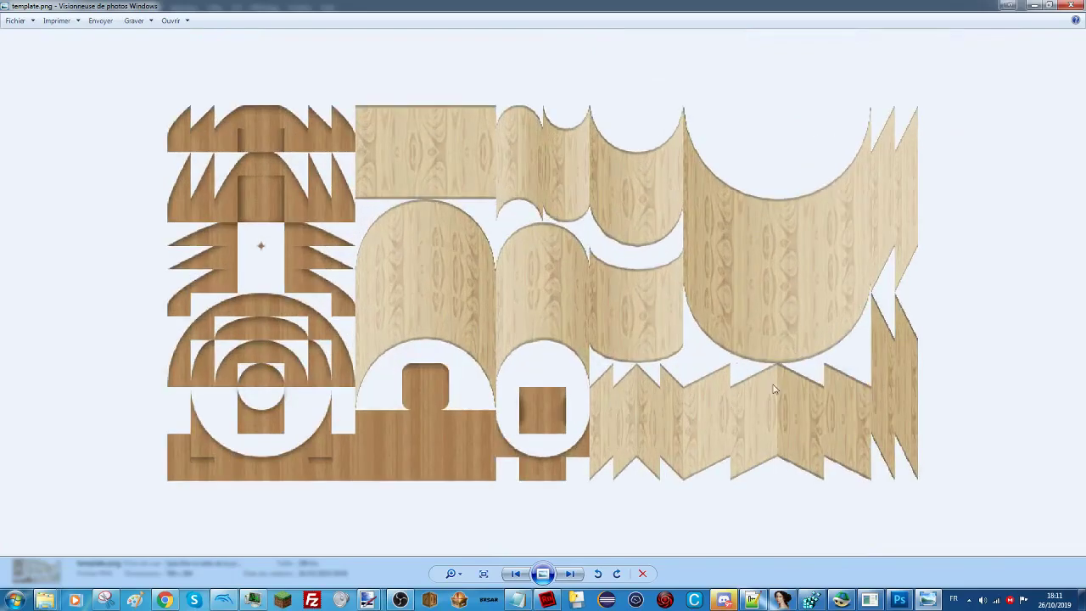
{"action": "scroll", "coordinate": [626, 349], "scroll_direction": "down", "scroll_amount": 1}
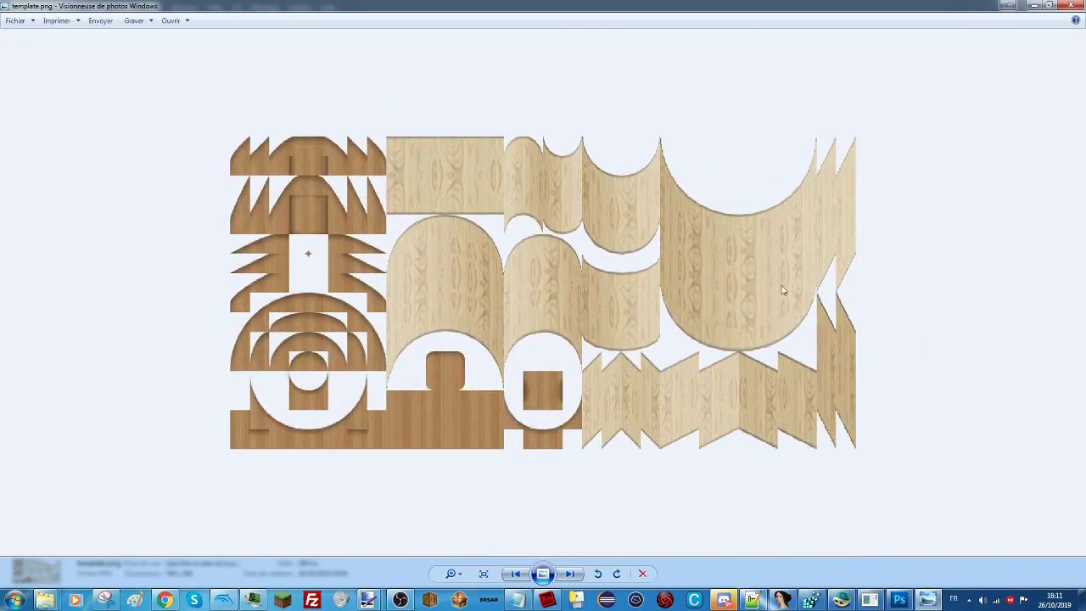
{"action": "left_click", "coordinate": [1078, 5]}
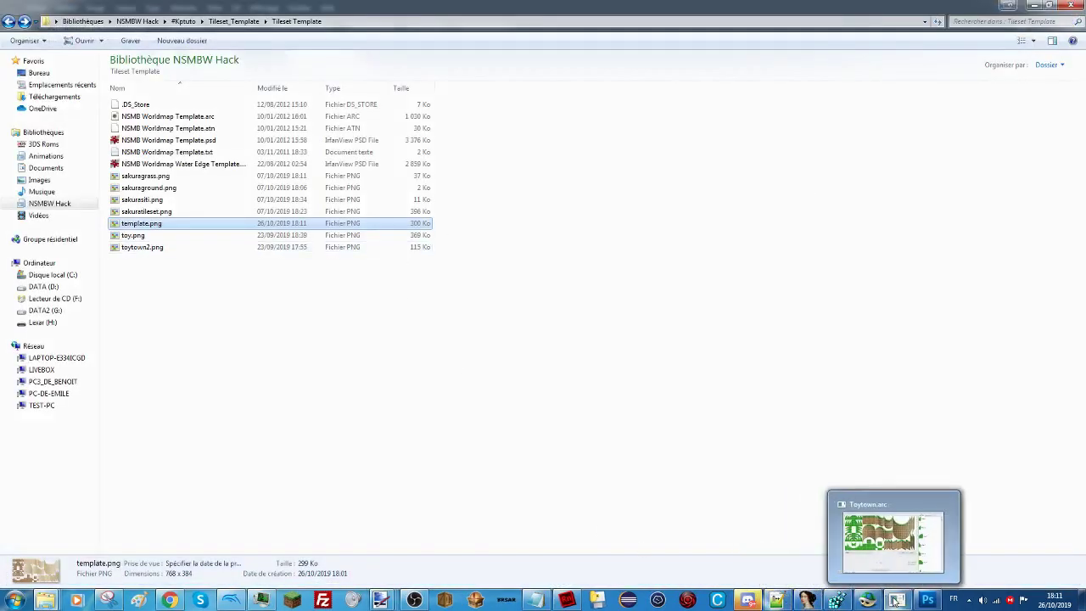
Switch to the Toytown.arc tileset editor and import template.png from the Tileset Template folder as the tileset image.
{"action": "left_click", "coordinate": [884, 586]}
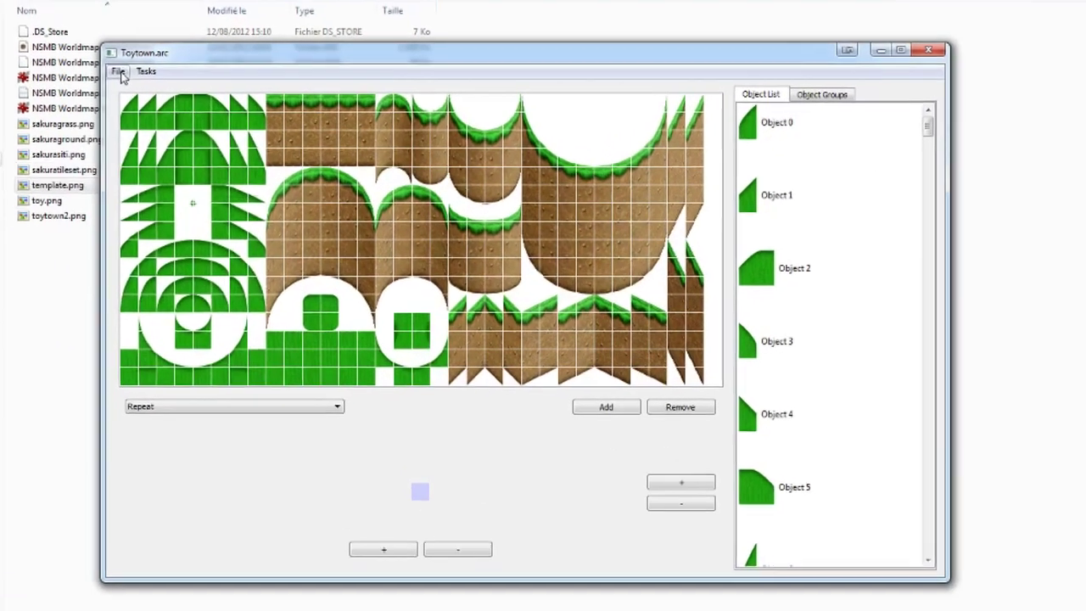
{"action": "left_click", "coordinate": [188, 135]}
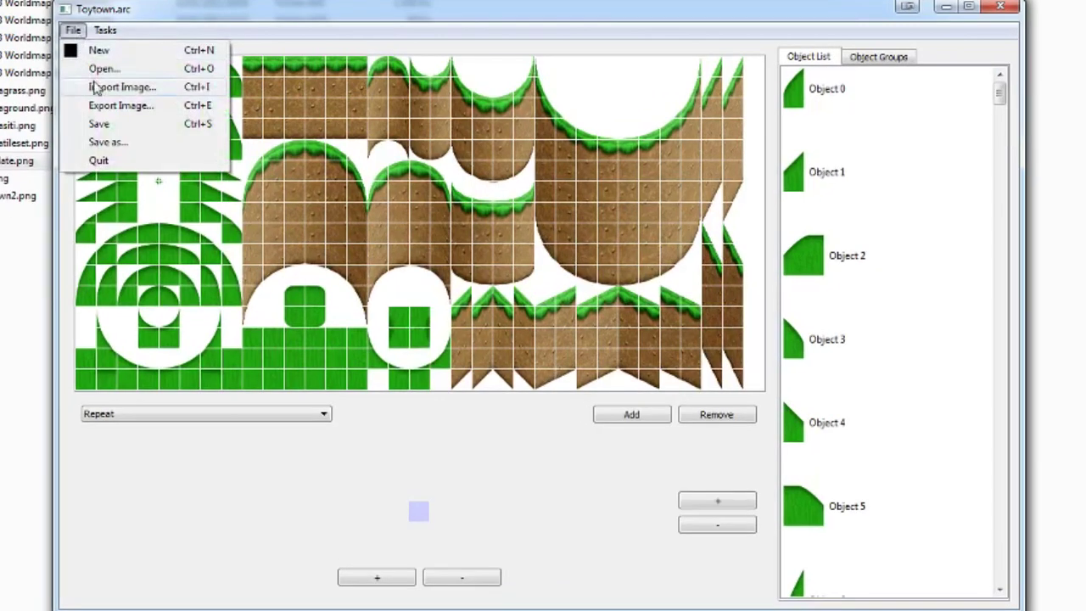
{"action": "left_click", "coordinate": [98, 88]}
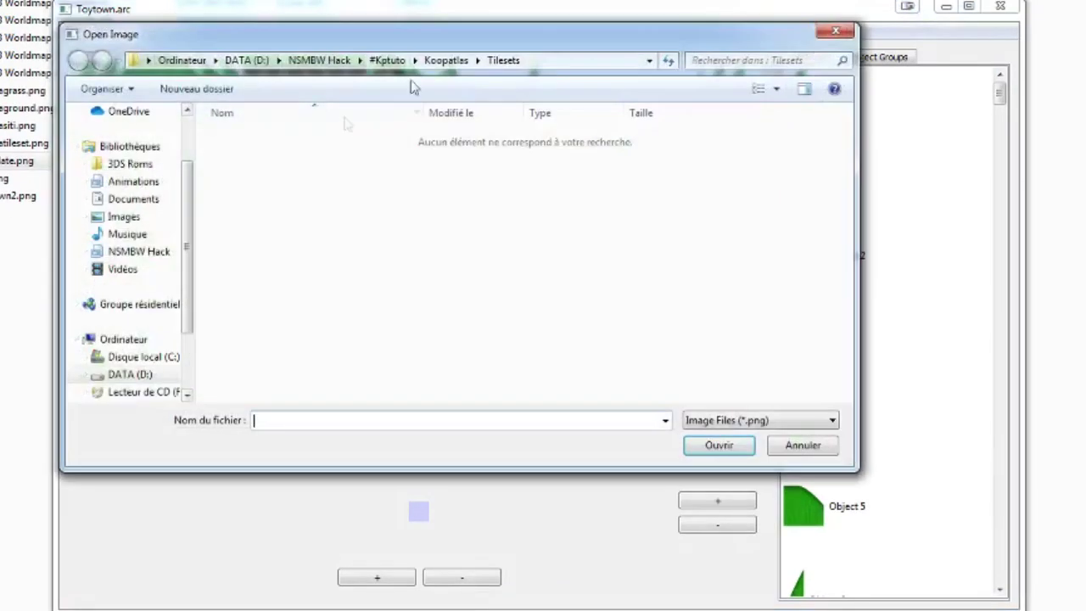
{"action": "left_click", "coordinate": [386, 60]}
{"action": "left_click", "coordinate": [263, 174]}
{"action": "double_click", "coordinate": [263, 174]}
{"action": "double_click", "coordinate": [263, 154]}
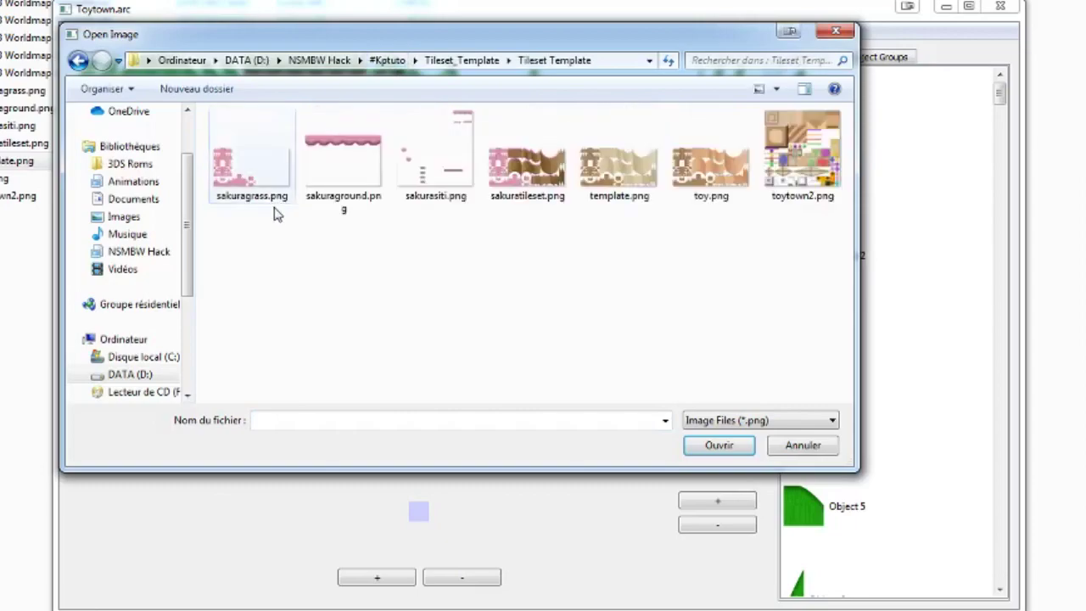
{"action": "double_click", "coordinate": [612, 170]}
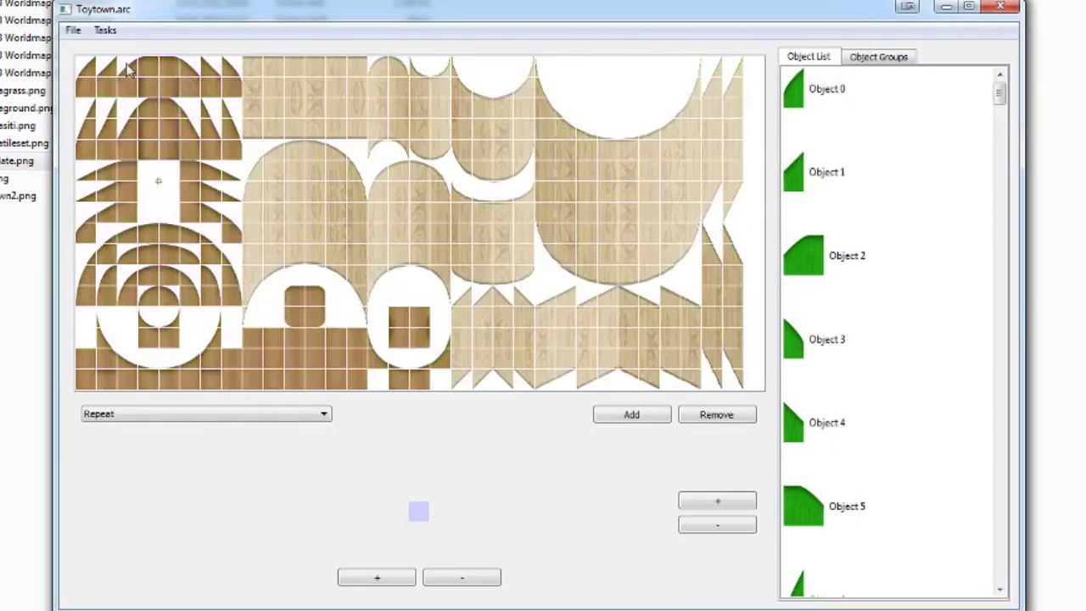
Save the Toytown tileset with its new wooden image.
{"action": "left_click", "coordinate": [73, 32]}
{"action": "left_click", "coordinate": [108, 125]}
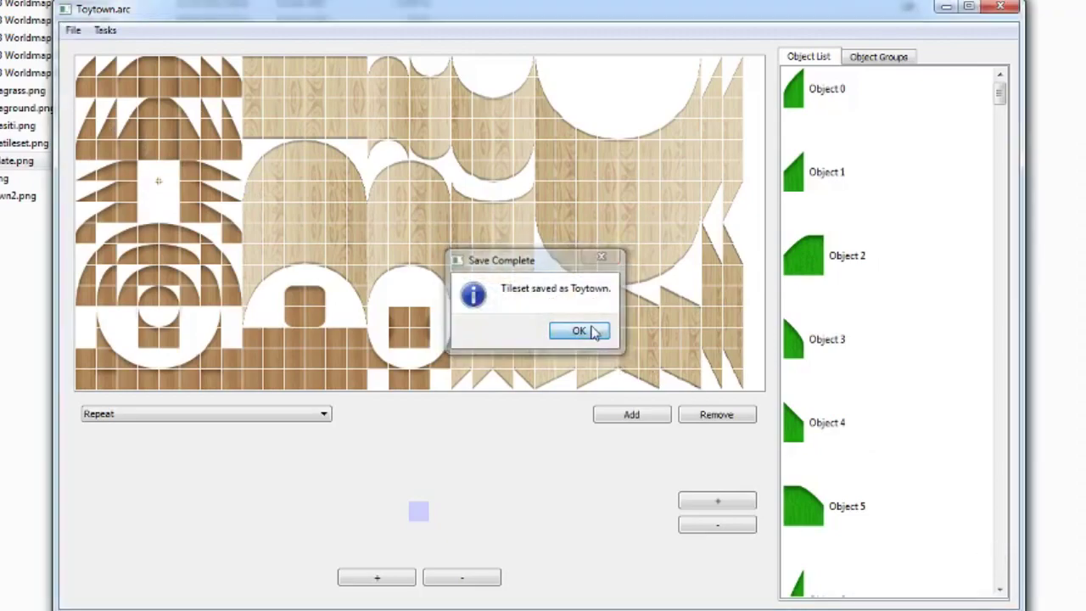
{"action": "left_click", "coordinate": [578, 331]}
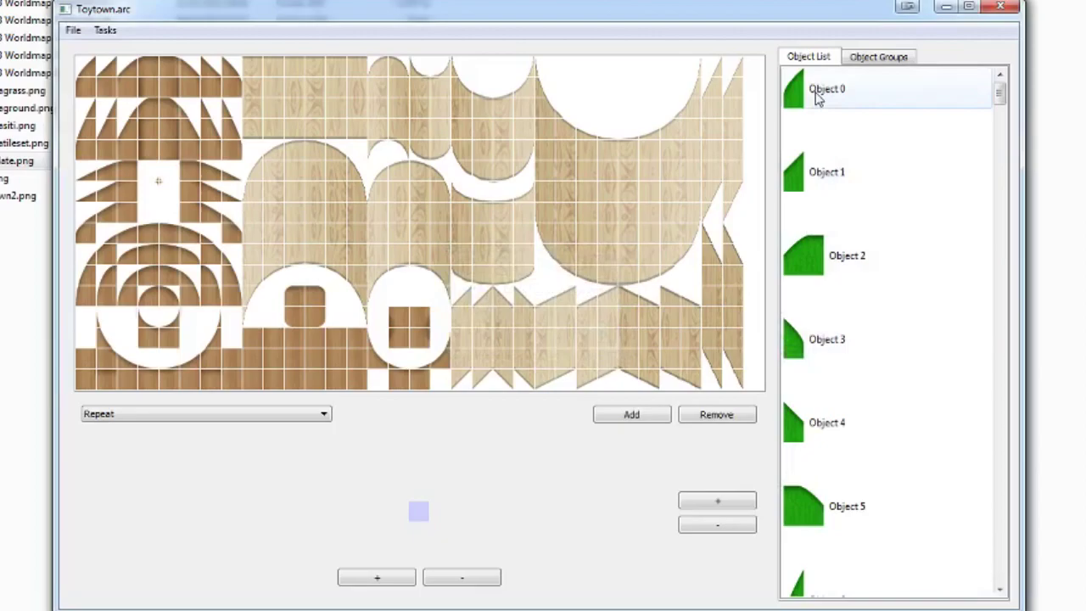
Preview Object 0, Object 1 and Object 2 of the tileset with the wood texture.
{"action": "left_click", "coordinate": [815, 92]}
{"action": "left_click", "coordinate": [823, 170]}
{"action": "left_click", "coordinate": [836, 253]}
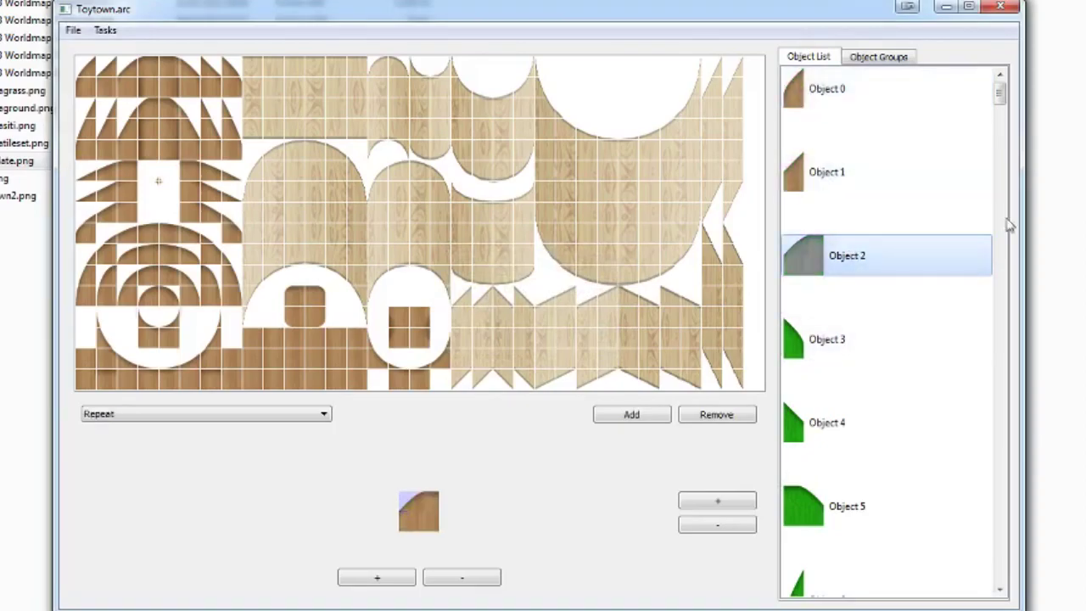
{"action": "left_click", "coordinate": [882, 89]}
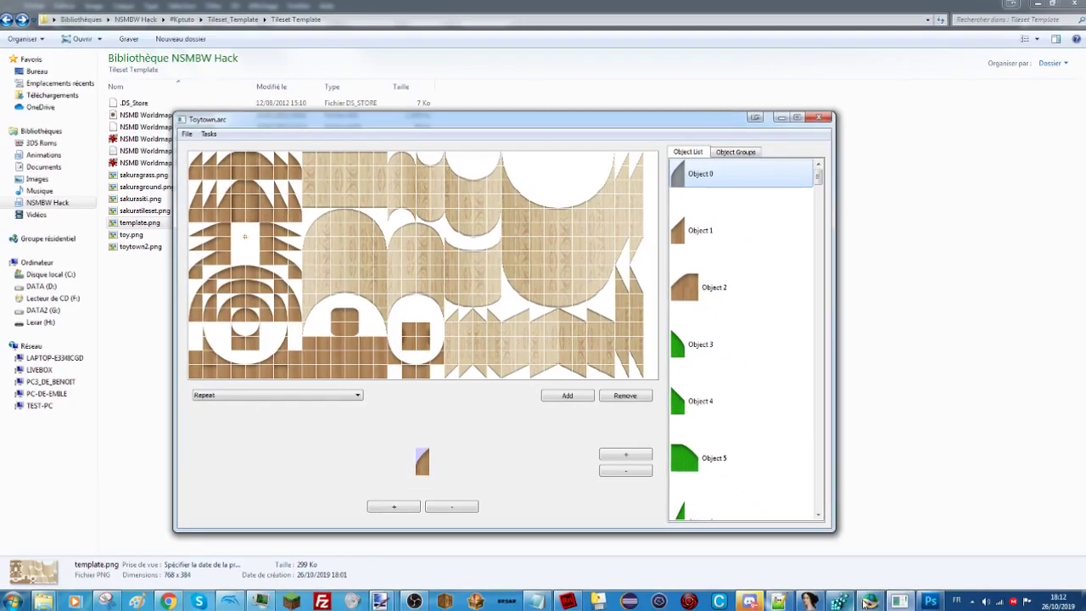
Switch to Koopatlas and look for the Toytown tileset among the choices for a new tileset layer.
{"action": "left_click", "coordinate": [866, 600]}
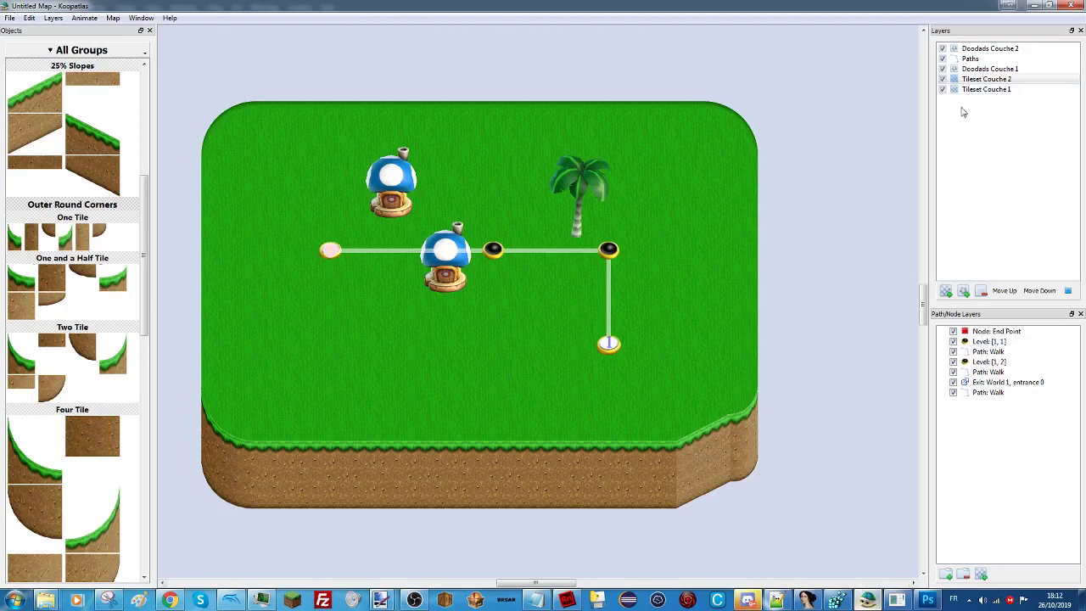
{"action": "left_click", "coordinate": [945, 291]}
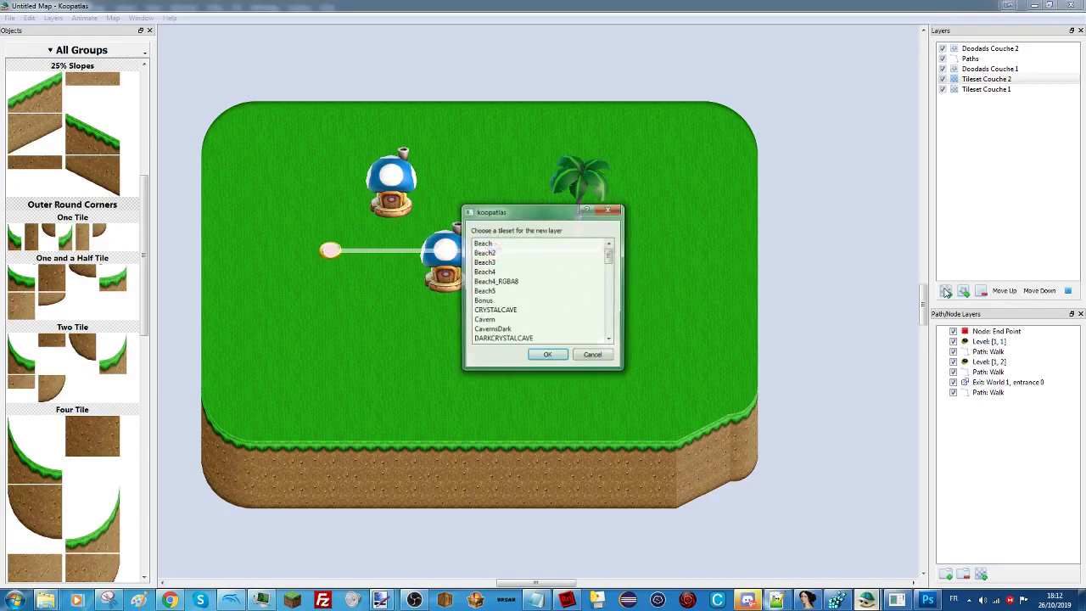
{"action": "left_click", "coordinate": [535, 296]}
{"action": "key", "text": "t"}
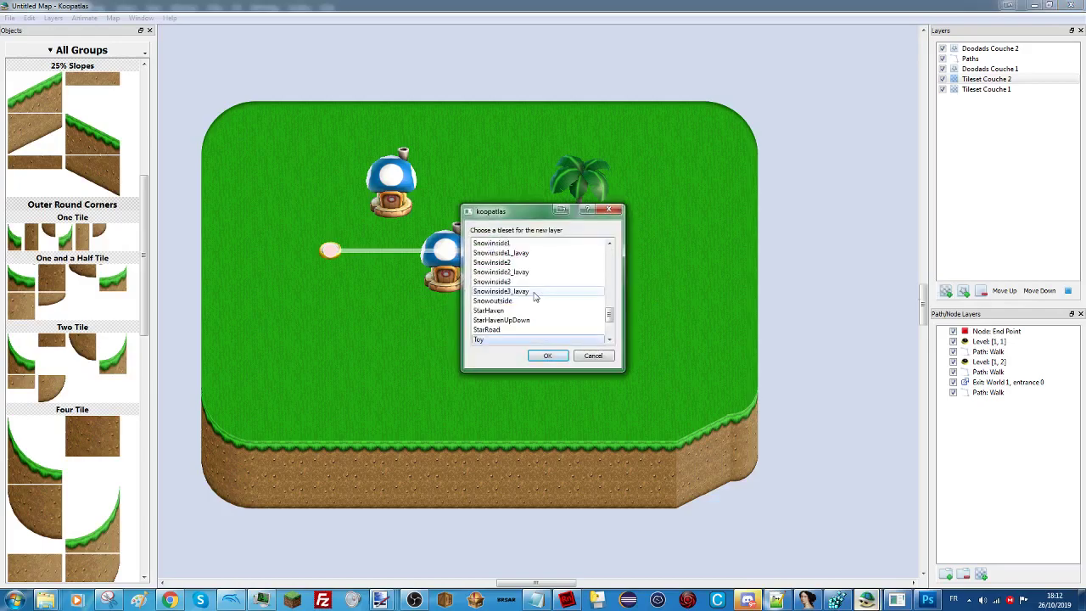
{"action": "scroll", "coordinate": [538, 293], "scroll_direction": "down", "scroll_amount": 1}
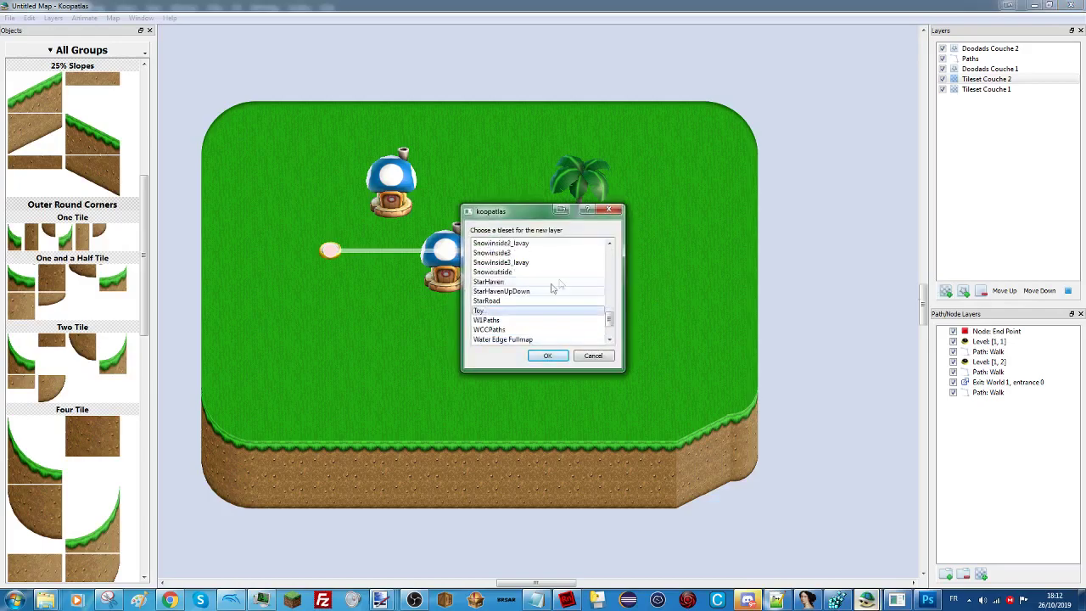
{"action": "left_click", "coordinate": [490, 321]}
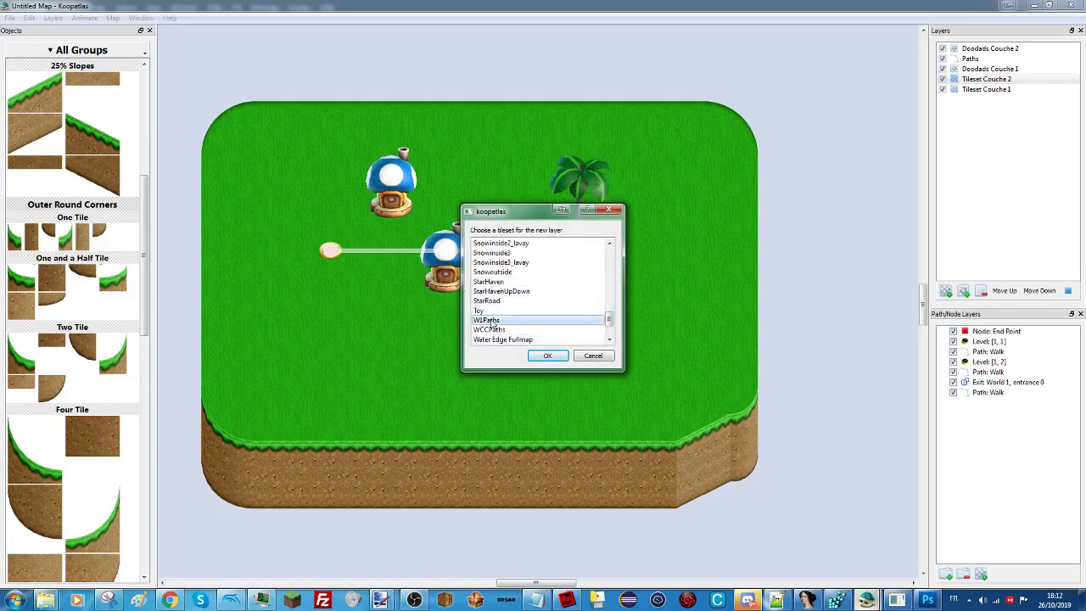
{"action": "left_click", "coordinate": [591, 356]}
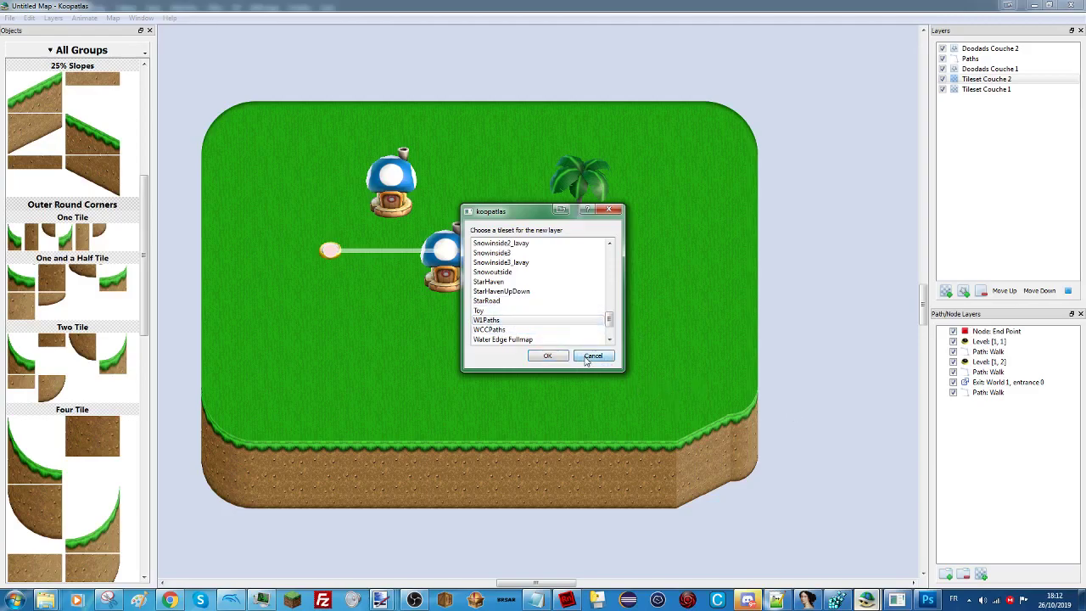
Cancel the new tileset layer and save the map as tuto in the WorldMaps folder.
{"action": "left_click_drag", "start_coordinate": [771, 80], "coordinate": [202, 523]}
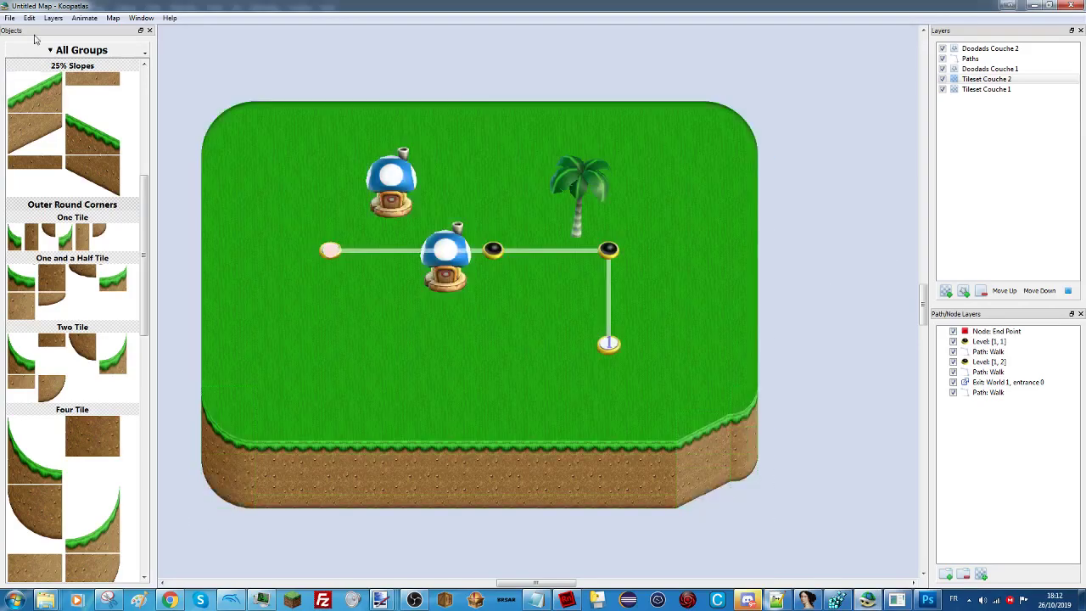
{"action": "left_click", "coordinate": [9, 18]}
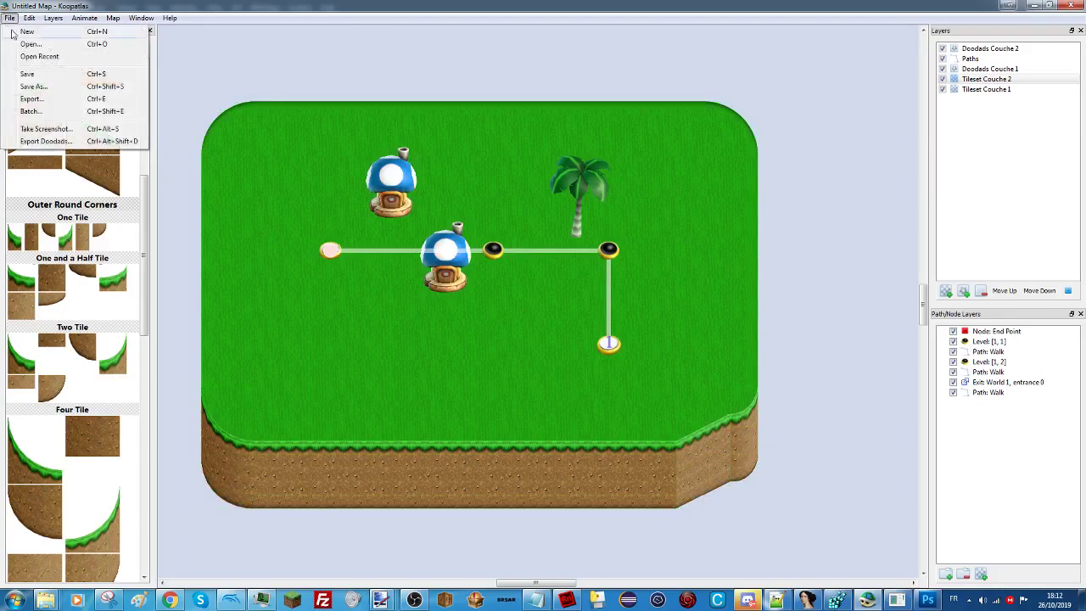
{"action": "left_click", "coordinate": [26, 86]}
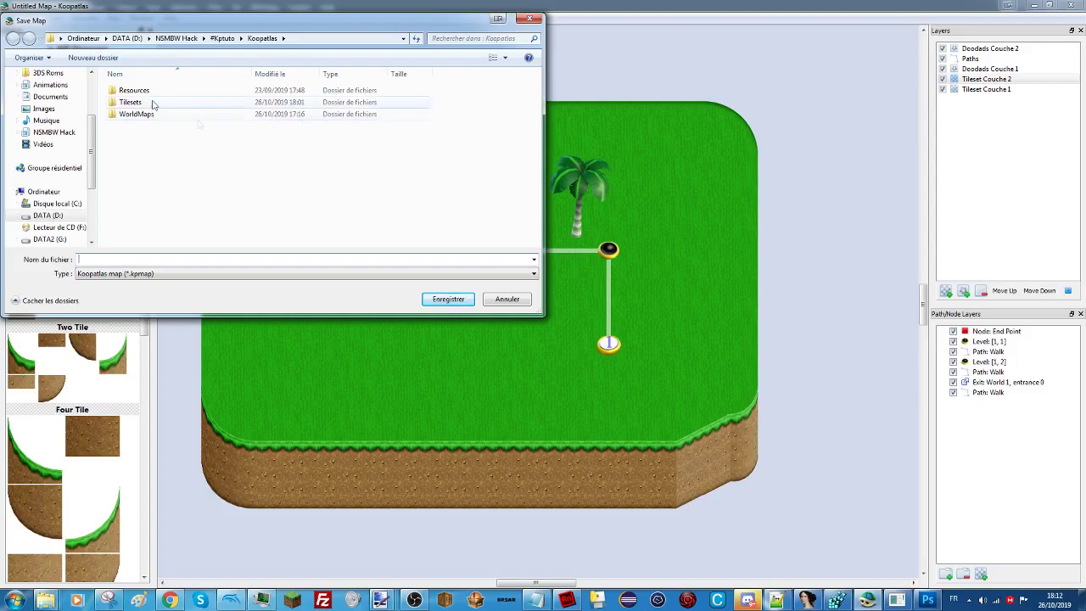
{"action": "left_click", "coordinate": [204, 119]}
{"action": "double_click", "coordinate": [204, 119]}
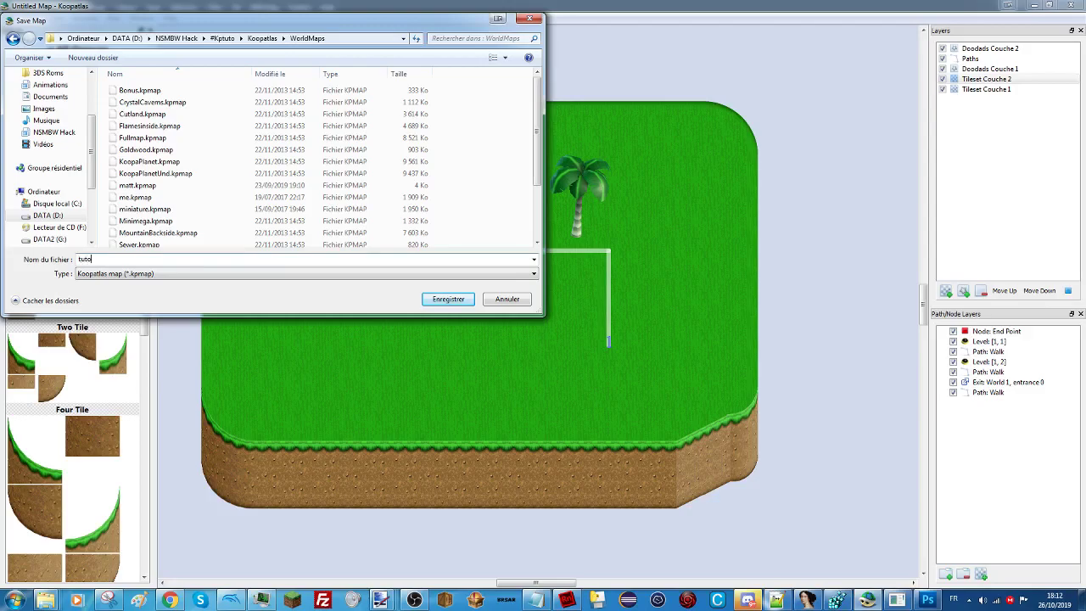
{"action": "key", "text": "Return"}
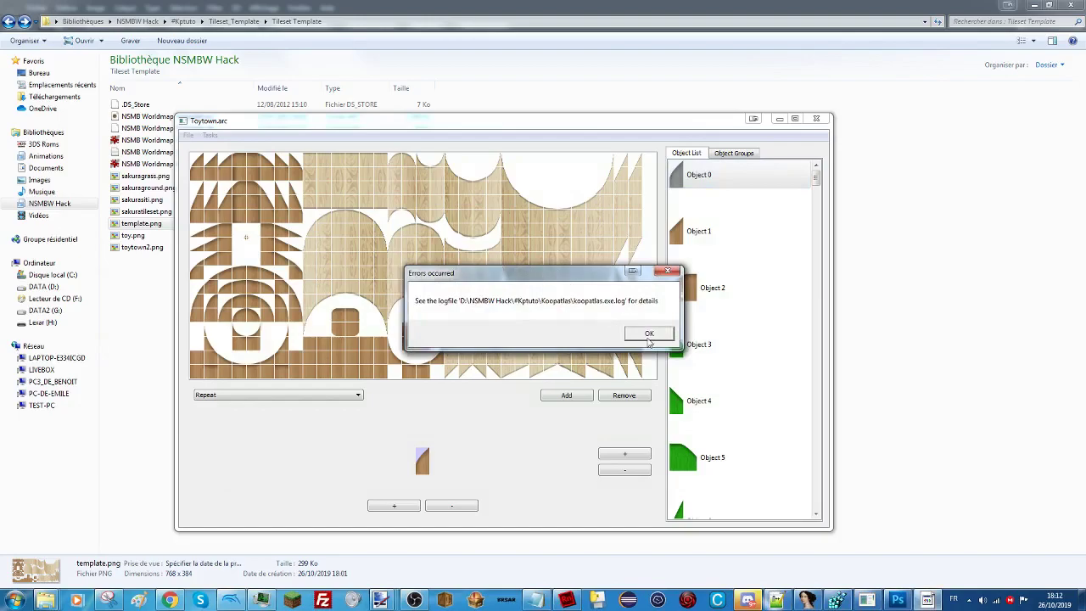
Dismiss the error notice, then relaunch koopatlas.exe from the #Kptuto Koopatlas folder and maximize it.
{"action": "left_click", "coordinate": [648, 334]}
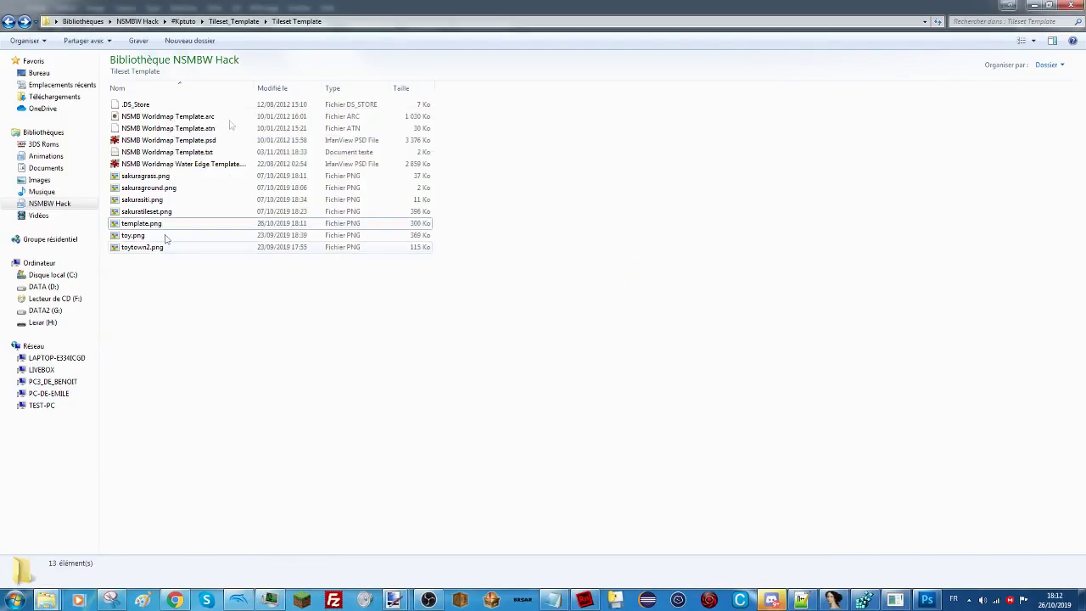
{"action": "left_click", "coordinate": [193, 21]}
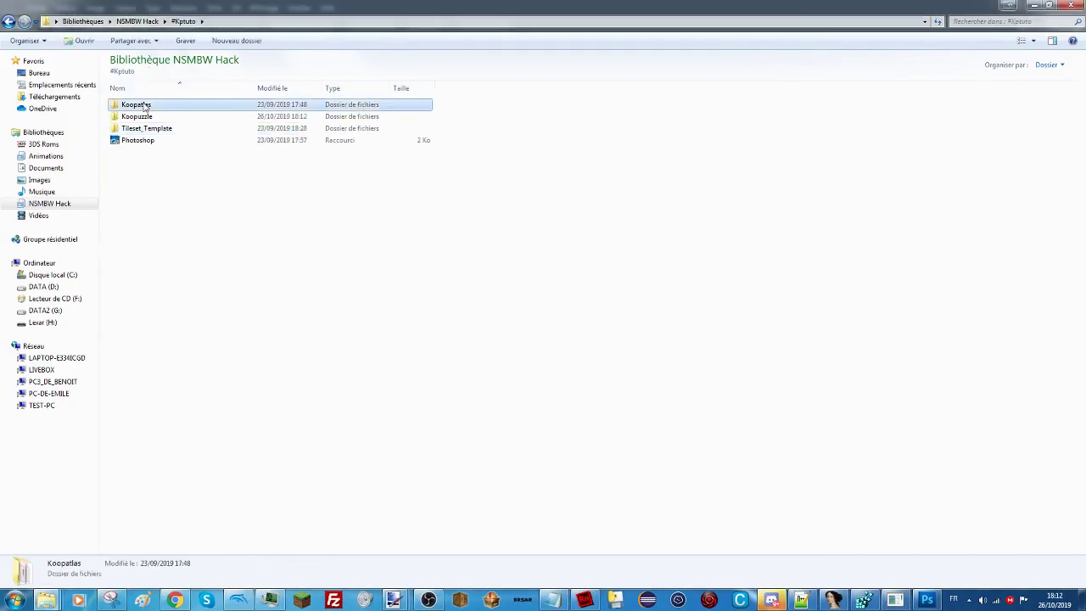
{"action": "double_click", "coordinate": [136, 104]}
{"action": "left_click", "coordinate": [141, 176]}
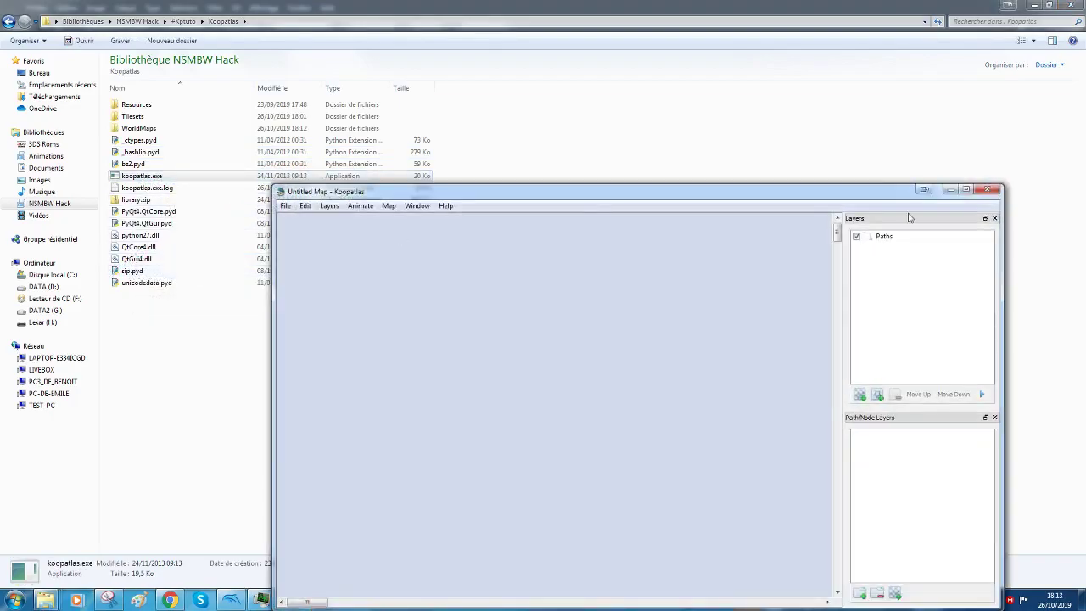
{"action": "left_click", "coordinate": [962, 188]}
Open the saved tuto.kpmap map from the WorldMaps folder.
{"action": "left_click", "coordinate": [9, 18]}
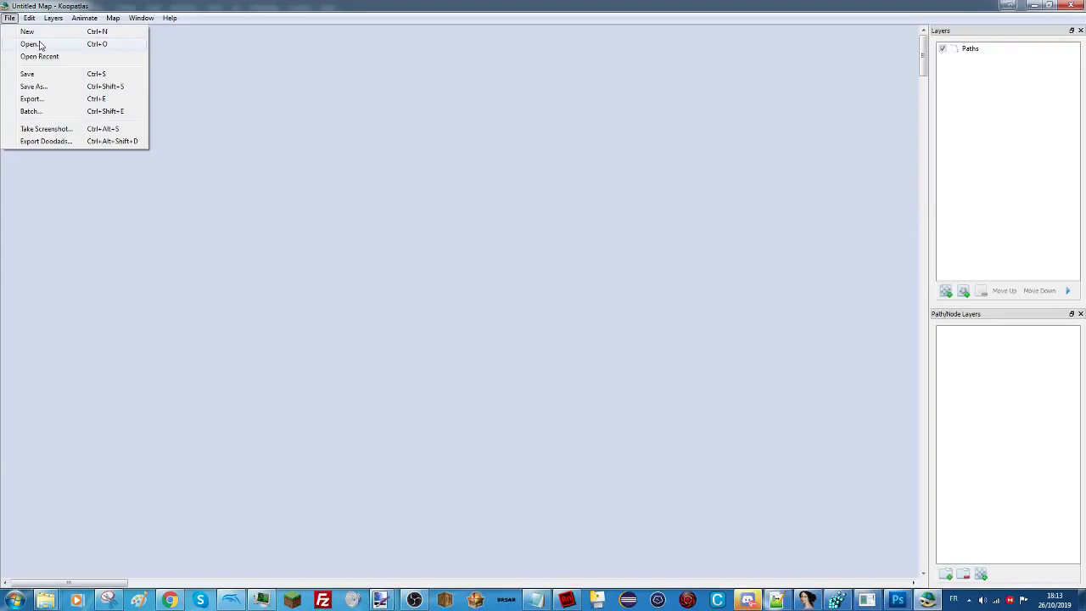
{"action": "left_click", "coordinate": [40, 45]}
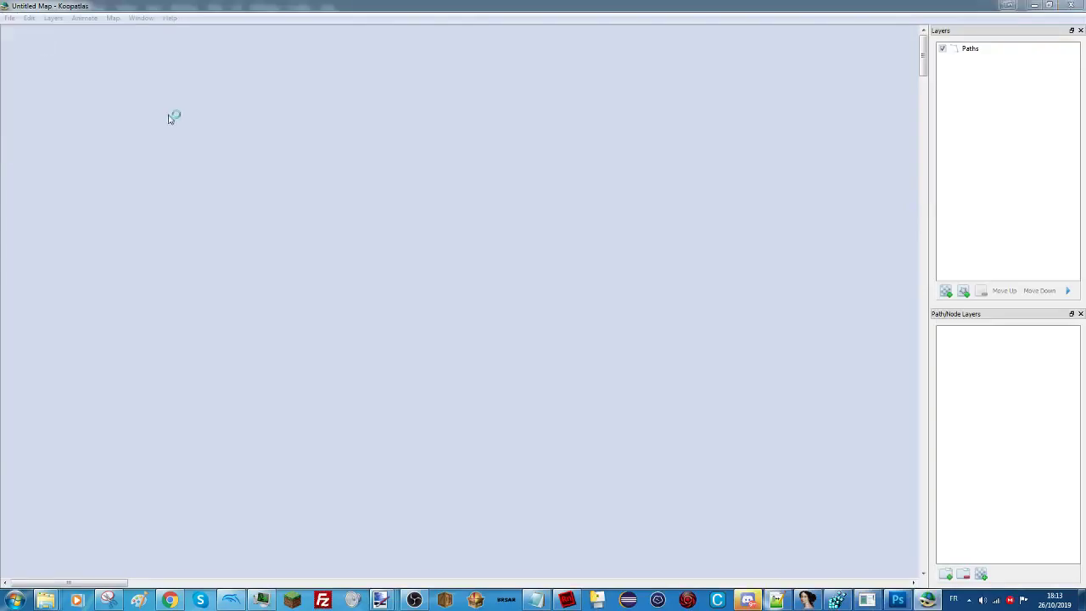
{"action": "double_click", "coordinate": [141, 118]}
{"action": "left_click", "coordinate": [179, 152]}
{"action": "scroll", "coordinate": [179, 157], "scroll_direction": "down", "scroll_amount": 2}
{"action": "double_click", "coordinate": [178, 240]}
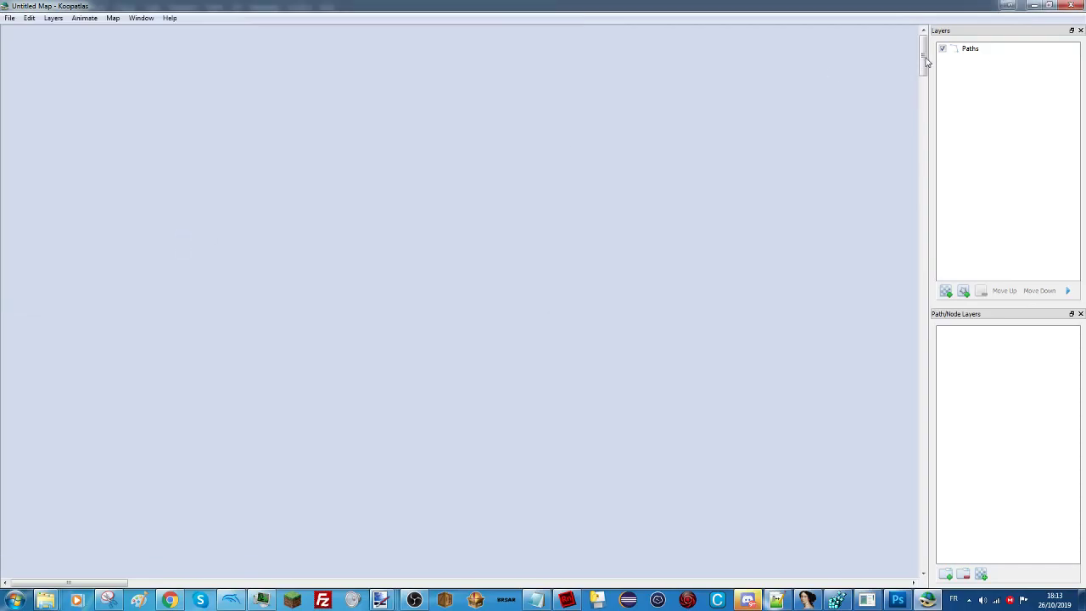
{"action": "left_click_drag", "start_coordinate": [927, 62], "coordinate": [922, 275]}
{"action": "left_click_drag", "start_coordinate": [98, 583], "coordinate": [481, 585]}
{"action": "scroll", "coordinate": [556, 338], "scroll_direction": "down", "scroll_amount": 3}
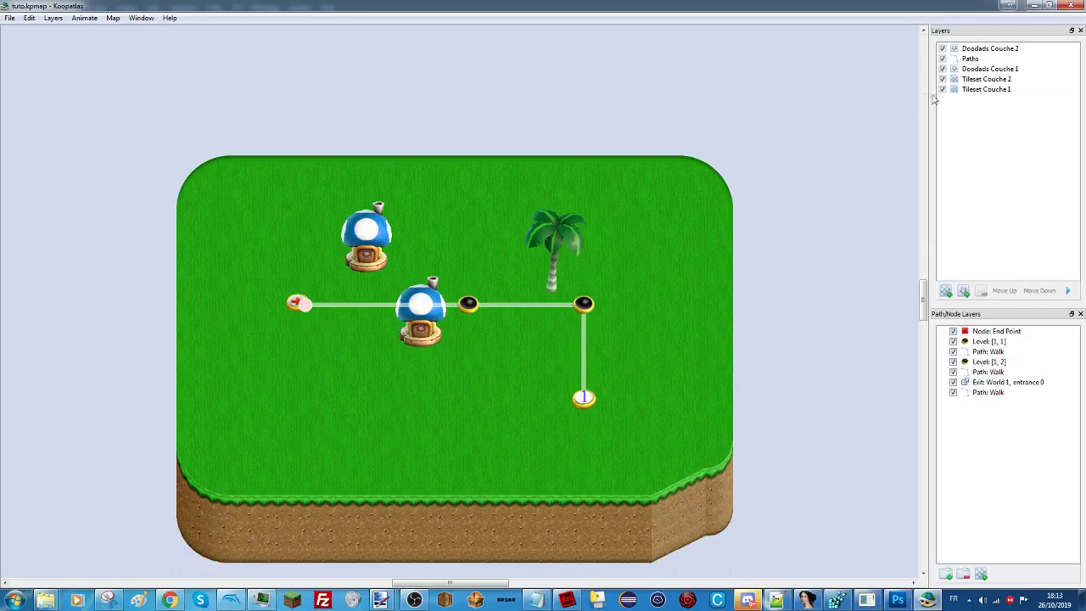
Add a layer that uses the Toytown tileset and name it toytown 1.
{"action": "left_click", "coordinate": [945, 290]}
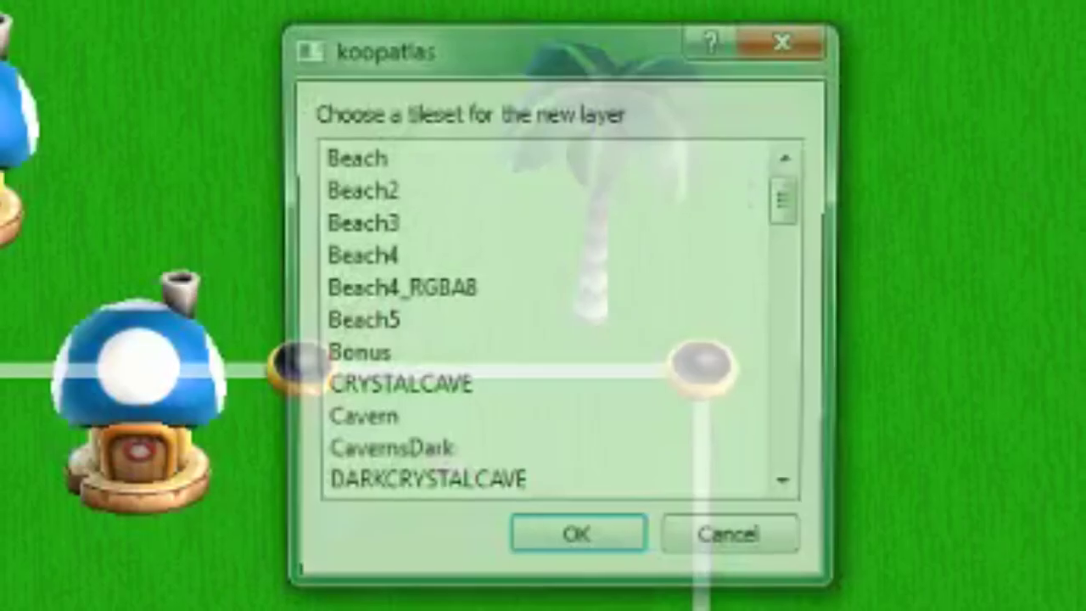
{"action": "left_click_drag", "start_coordinate": [787, 199], "coordinate": [788, 492]}
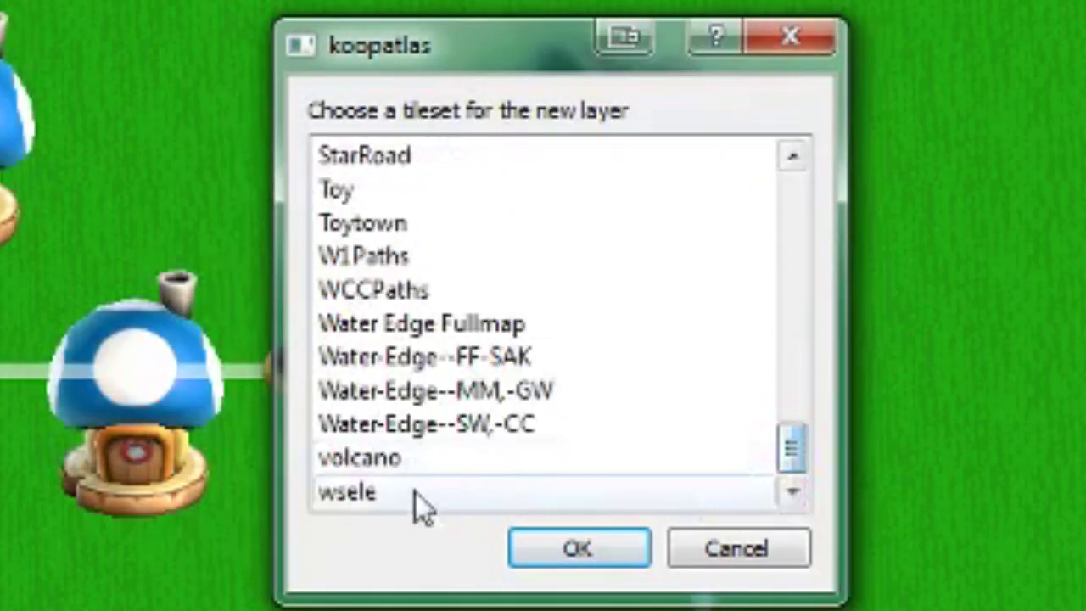
{"action": "left_click", "coordinate": [365, 223]}
{"action": "left_click", "coordinate": [577, 548]}
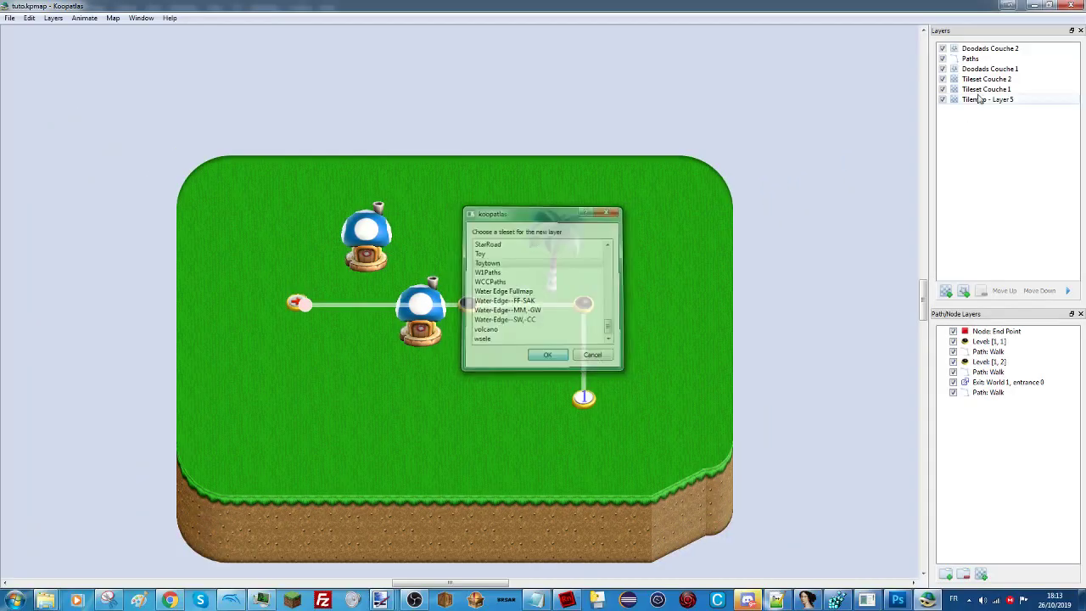
{"action": "double_click", "coordinate": [984, 100]}
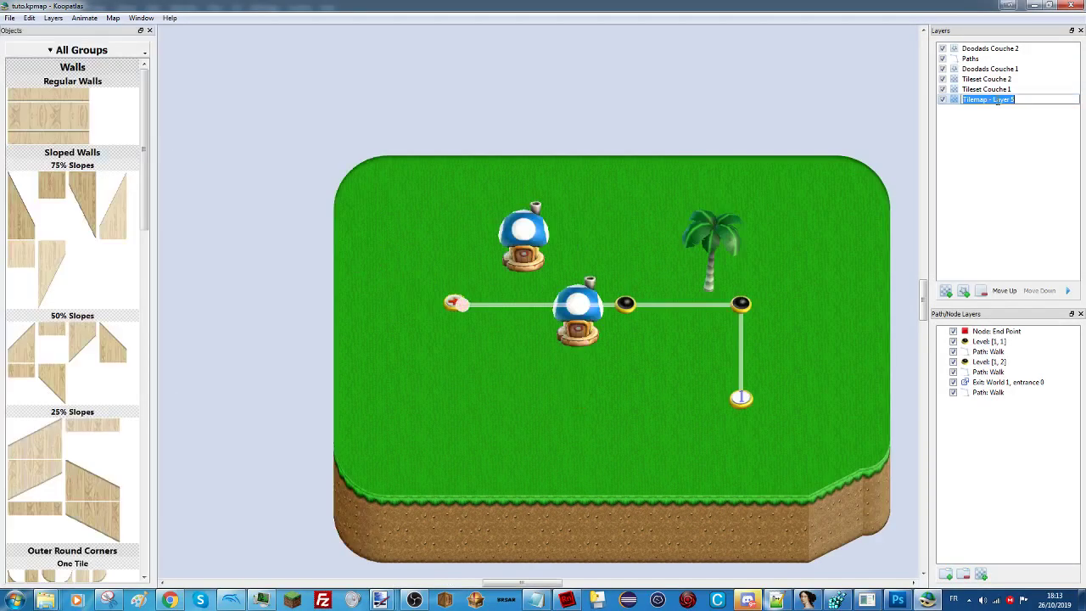
{"action": "type", "text": "toytown 1"}
{"action": "key", "text": "Return"}
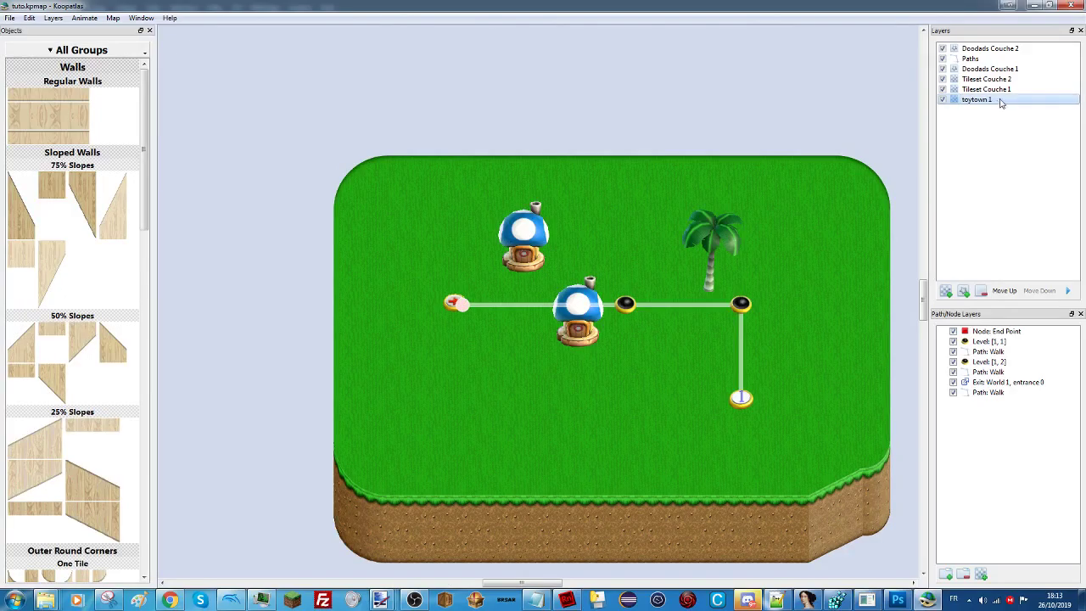
Add a second layer with the Toytown tileset and name it toytown 2.
{"action": "left_click", "coordinate": [946, 290]}
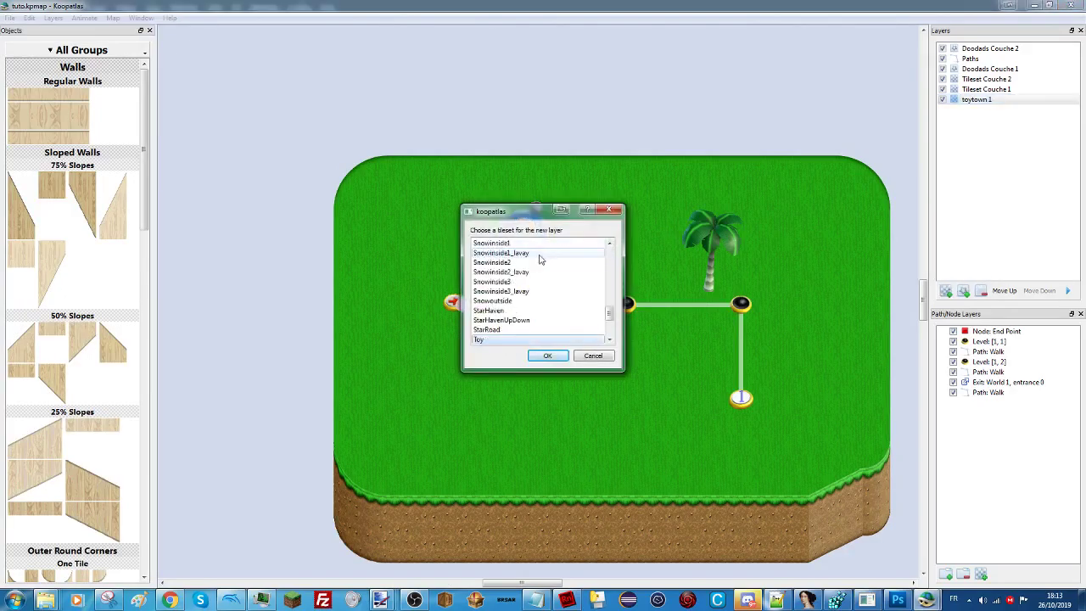
{"action": "scroll", "coordinate": [512, 334], "scroll_direction": "down", "scroll_amount": 1}
{"action": "left_click", "coordinate": [508, 320]}
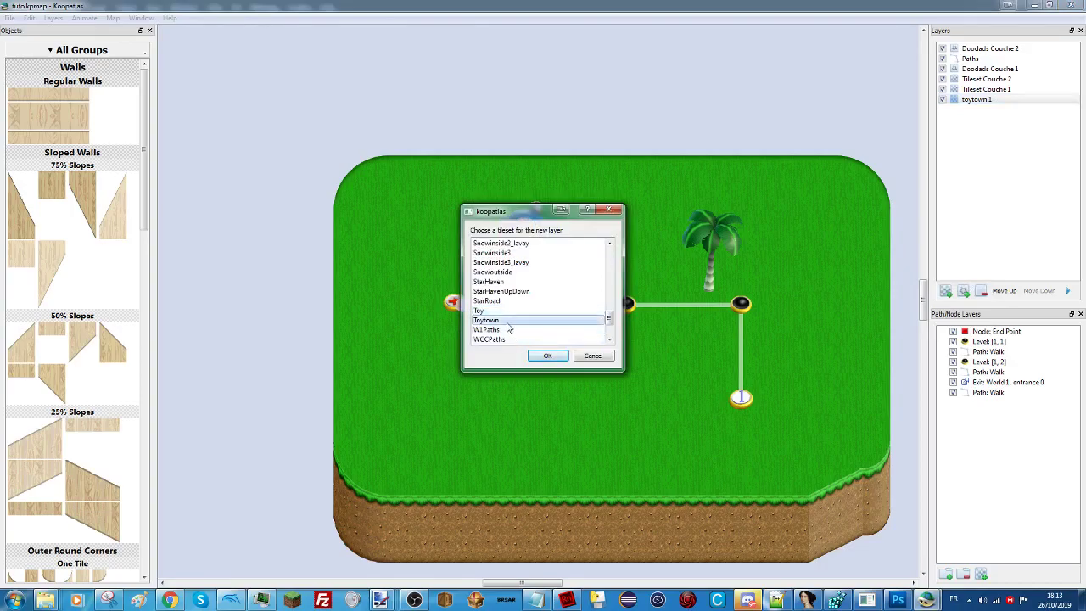
{"action": "double_click", "coordinate": [507, 322]}
{"action": "double_click", "coordinate": [982, 110]}
{"action": "type", "text": "toytown 2"}
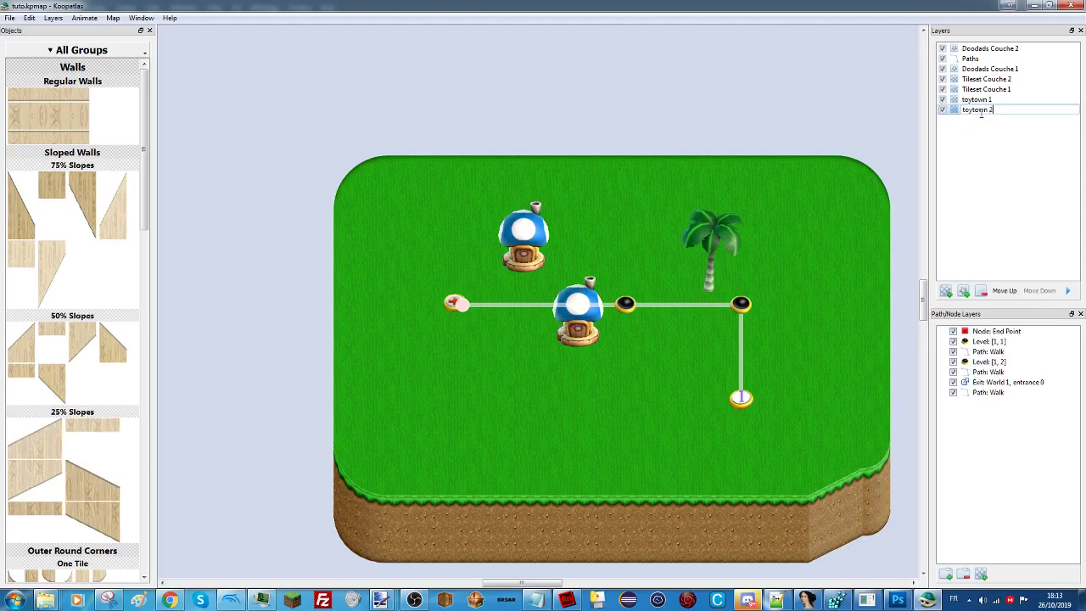
{"action": "key", "text": "Return"}
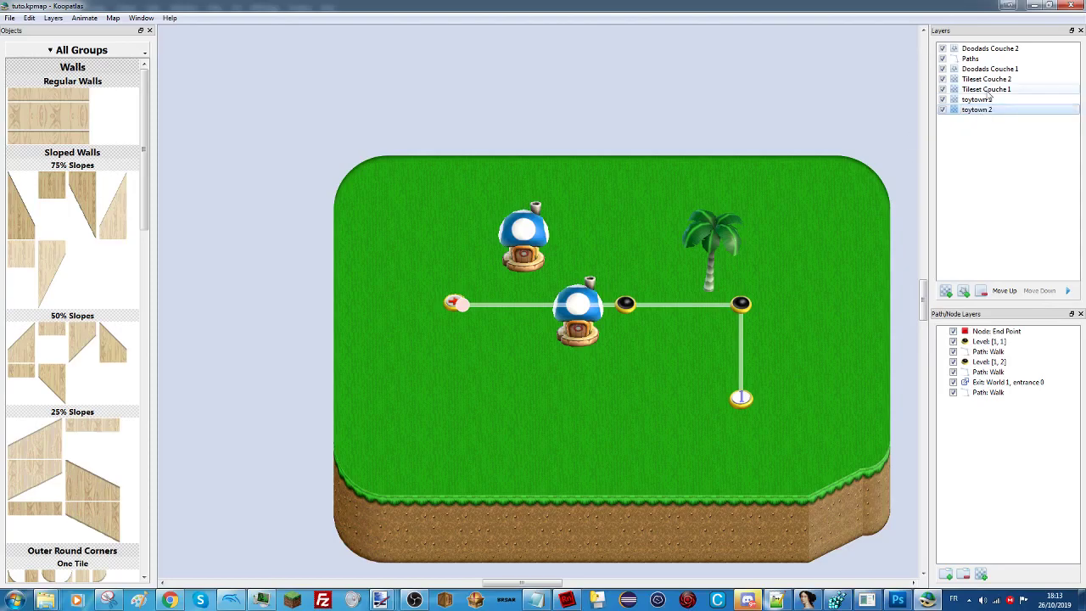
On the toytown 1 layer, place Four Tile outer round wall corners for both ends of a wall east of the grass island.
{"action": "left_click", "coordinate": [992, 100]}
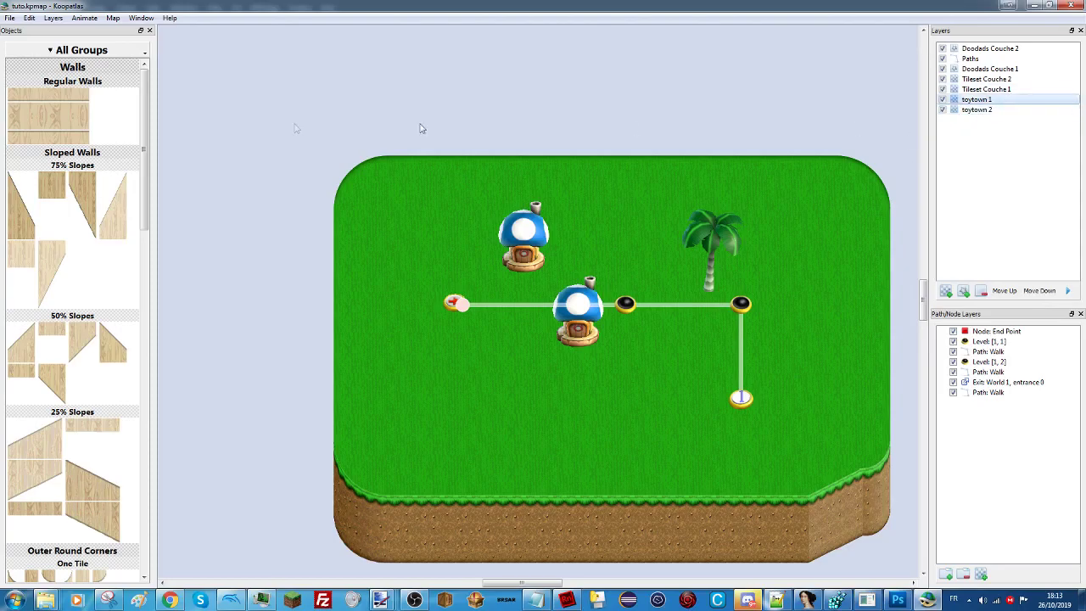
{"action": "left_click_drag", "start_coordinate": [143, 133], "coordinate": [144, 297]}
{"action": "left_click", "coordinate": [34, 254]}
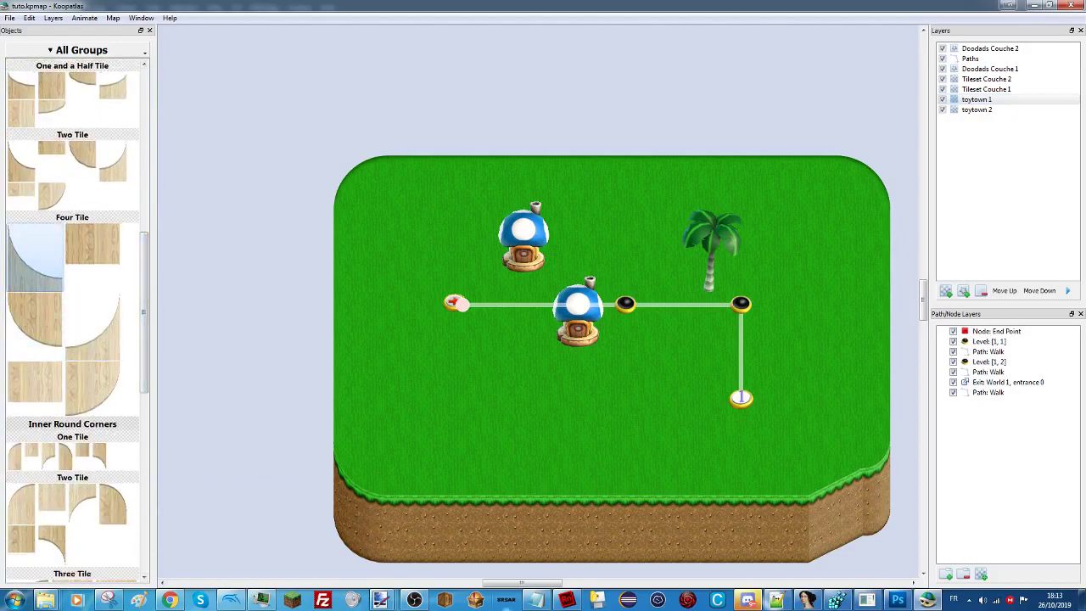
{"action": "scroll", "coordinate": [534, 584], "scroll_direction": "right", "scroll_amount": 8}
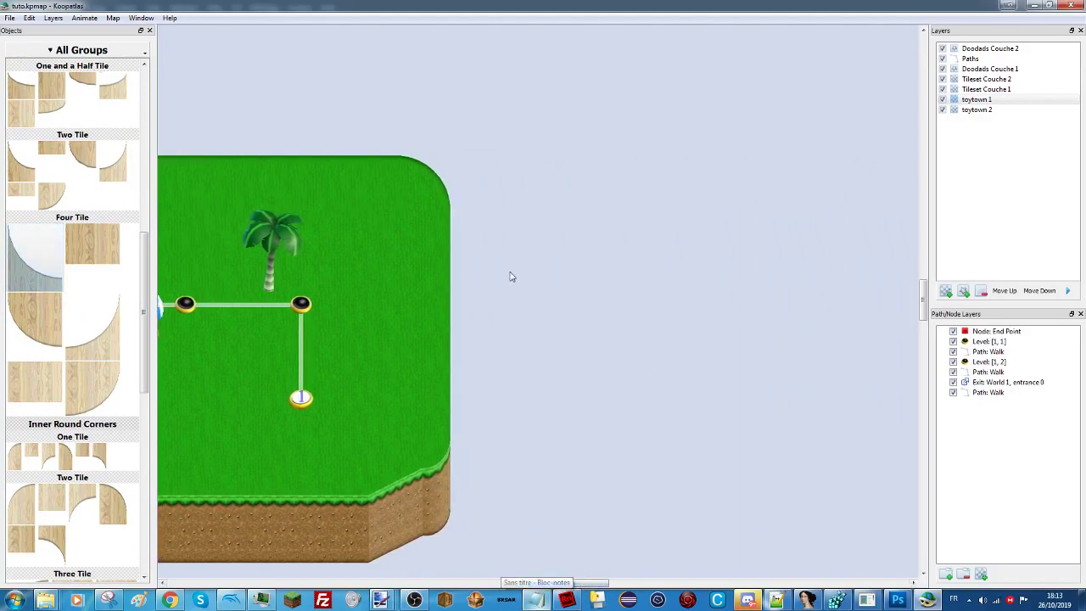
{"action": "left_click", "coordinate": [503, 366]}
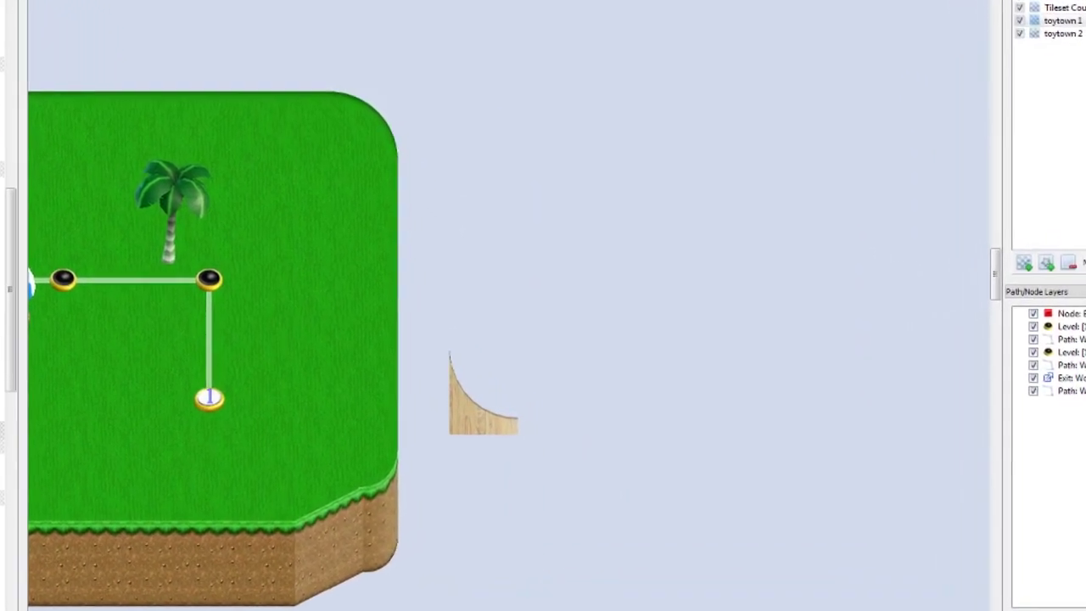
{"action": "left_click_drag", "start_coordinate": [463, 449], "coordinate": [521, 509]}
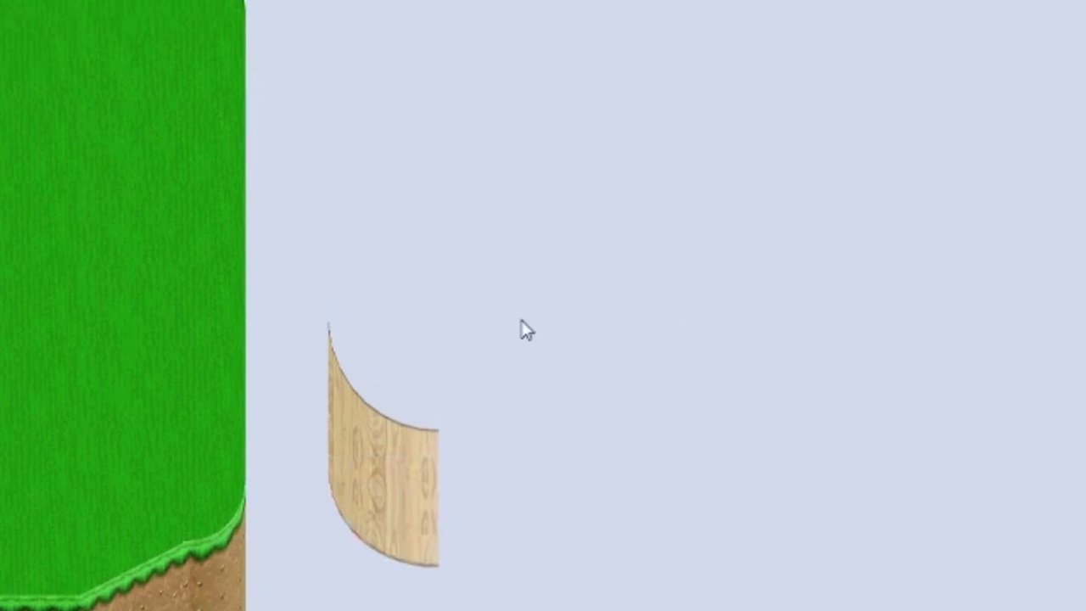
{"action": "mouse_move", "coordinate": [638, 455]}
{"action": "left_mouse_down"}
{"action": "mouse_move", "coordinate": [738, 376]}
{"action": "mouse_move", "coordinate": [730, 339]}
{"action": "left_mouse_up"}
{"action": "left_click_drag", "start_coordinate": [720, 472], "coordinate": [651, 555]}
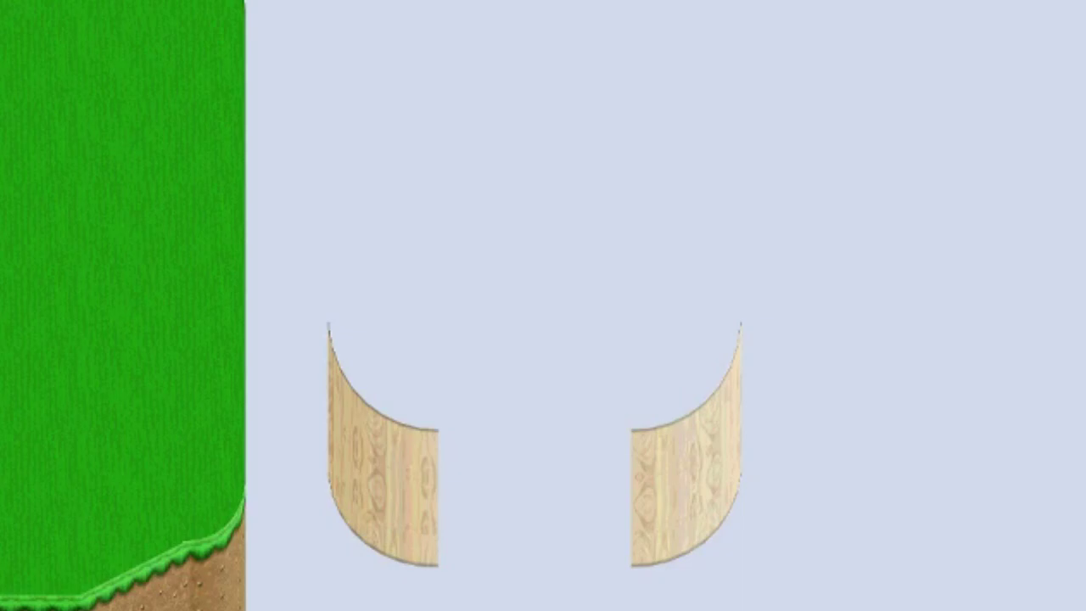
Join the two rounded wooden corners with straight upper and lower wall edges and fill the middle with wall tiles.
{"action": "left_click_drag", "start_coordinate": [437, 443], "coordinate": [632, 447]}
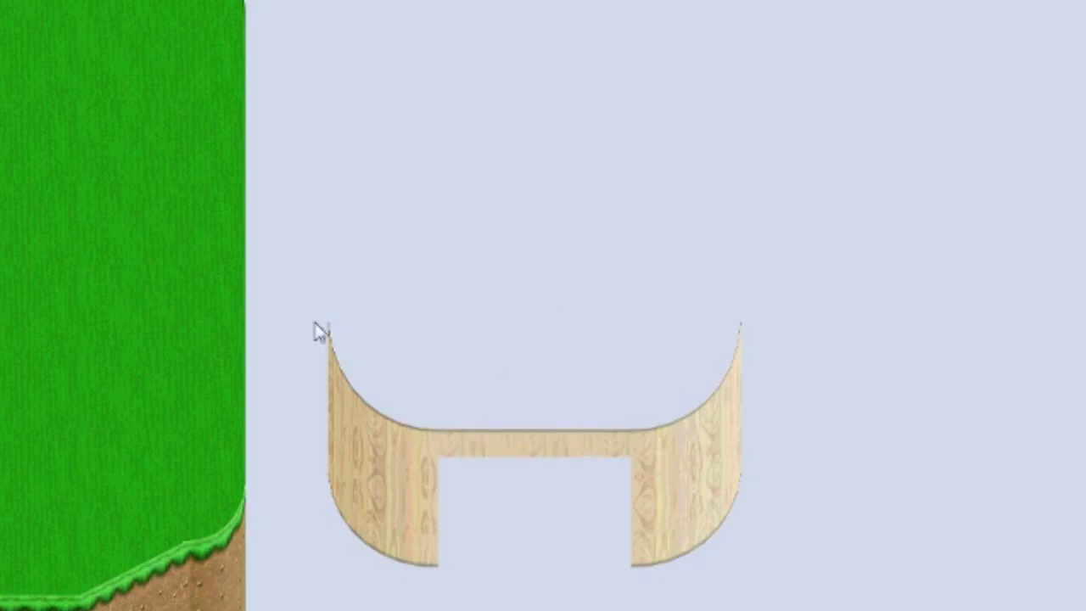
{"action": "left_click_drag", "start_coordinate": [626, 560], "coordinate": [459, 553]}
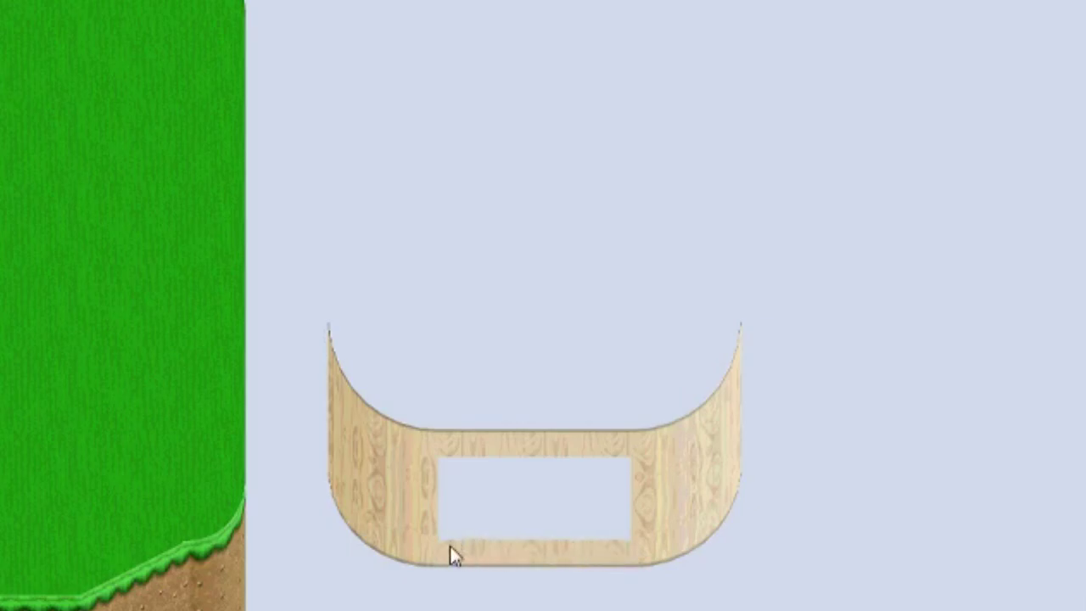
{"action": "left_click_drag", "start_coordinate": [458, 485], "coordinate": [619, 531]}
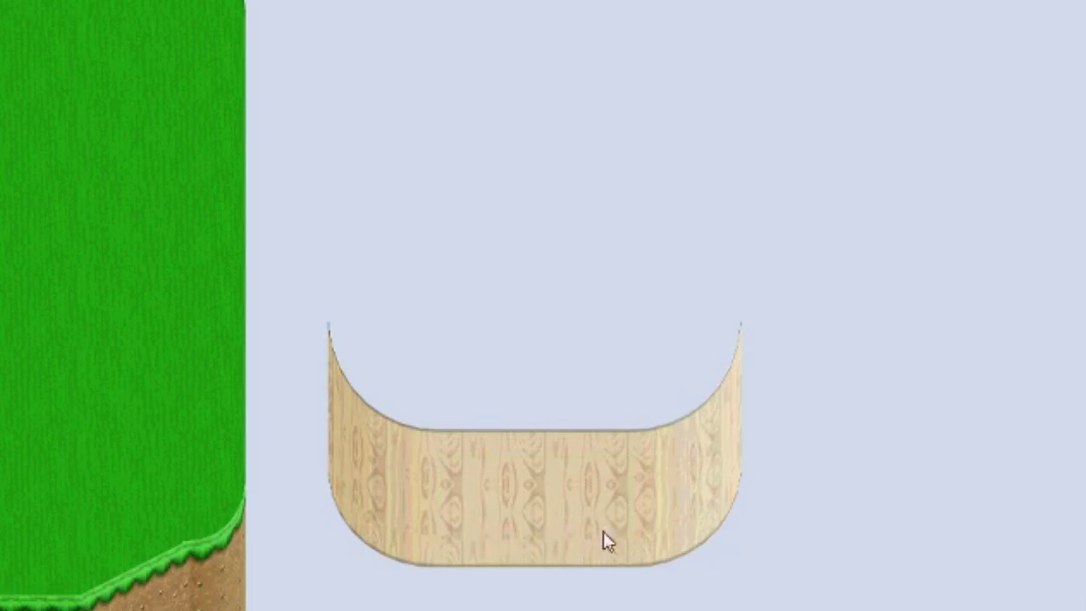
Lower the wooden wall's bottom edge and both bottom round corners by one tile and fill the gaps with wall tiles.
{"action": "left_click", "coordinate": [484, 472]}
{"action": "left_click_drag", "start_coordinate": [305, 222], "coordinate": [741, 576]}
{"action": "left_click", "coordinate": [799, 512]}
{"action": "left_click_drag", "start_coordinate": [534, 558], "coordinate": [531, 596]}
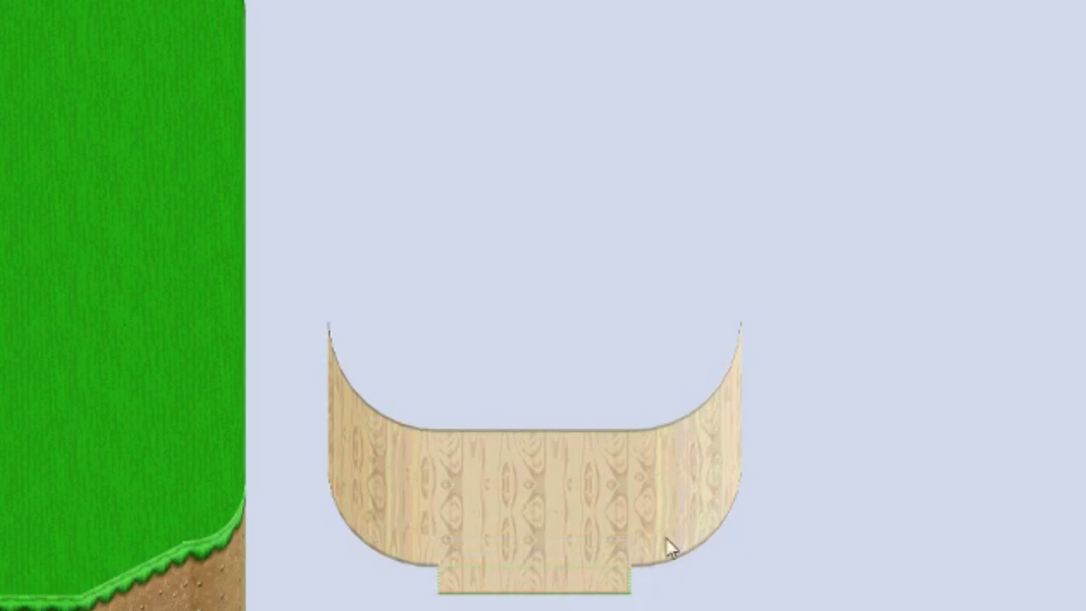
{"action": "left_click_drag", "start_coordinate": [664, 538], "coordinate": [663, 568]}
{"action": "left_click_drag", "start_coordinate": [396, 509], "coordinate": [396, 537]}
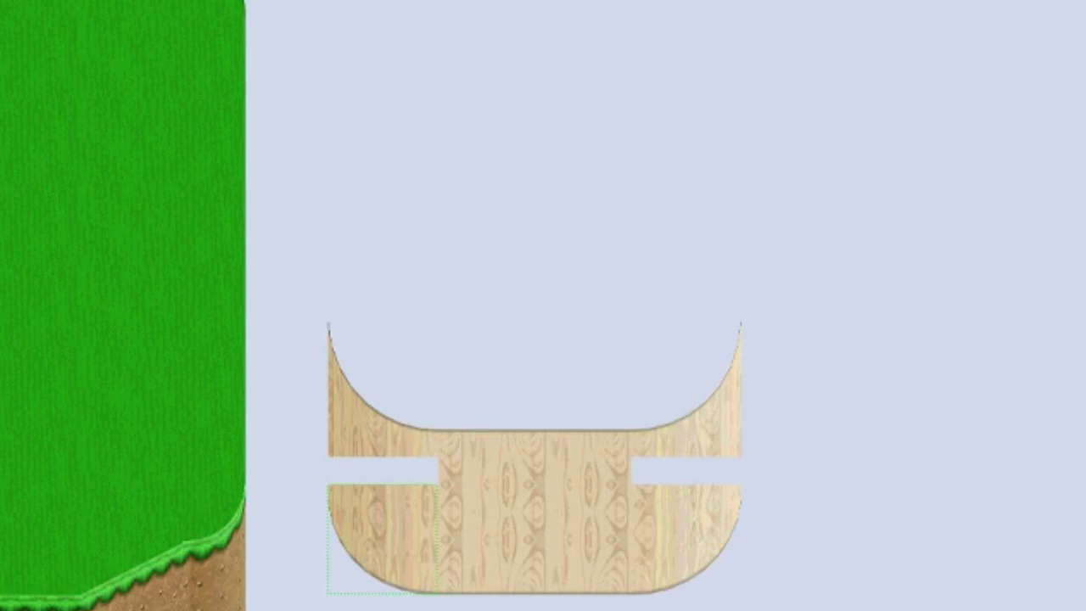
{"action": "left_click_drag", "start_coordinate": [344, 482], "coordinate": [346, 456]}
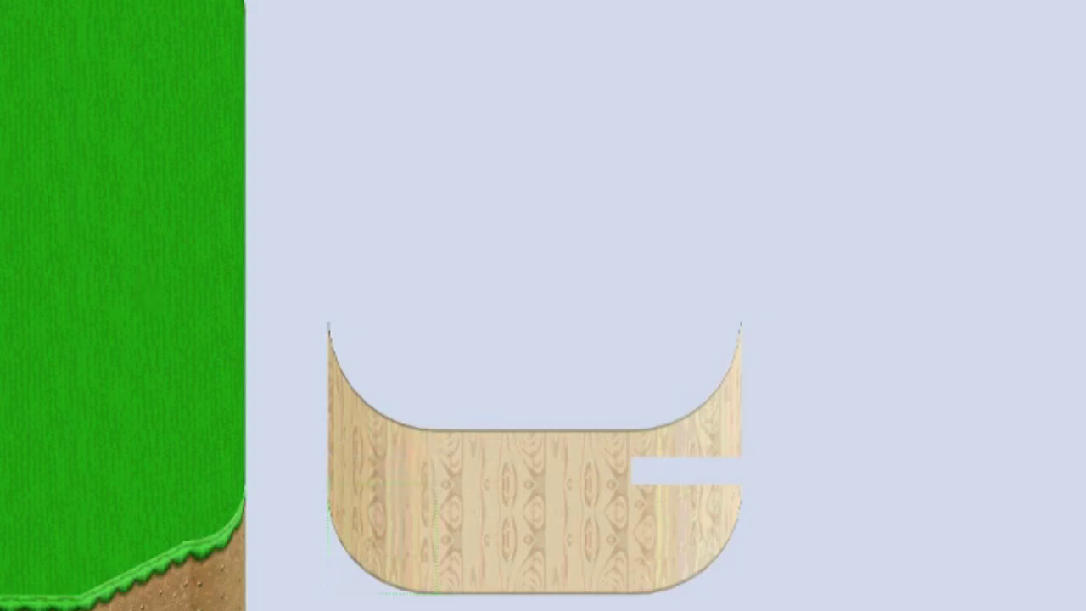
{"action": "left_click_drag", "start_coordinate": [732, 490], "coordinate": [659, 467]}
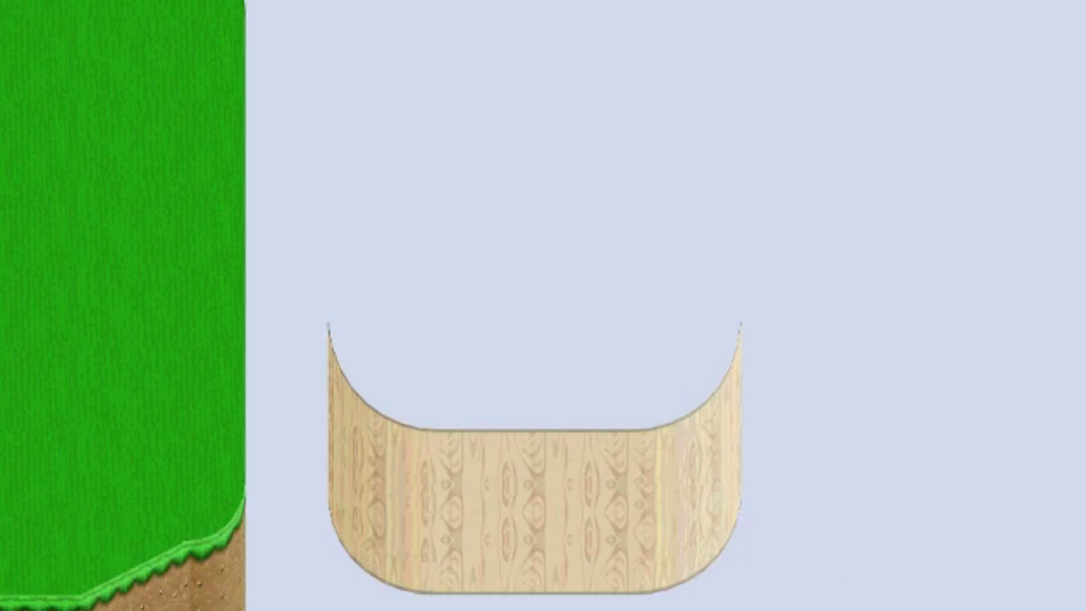
Fill the area above the curved wooden wall with brown wood ground across its full width.
{"action": "left_click_drag", "start_coordinate": [734, 441], "coordinate": [238, 140]}
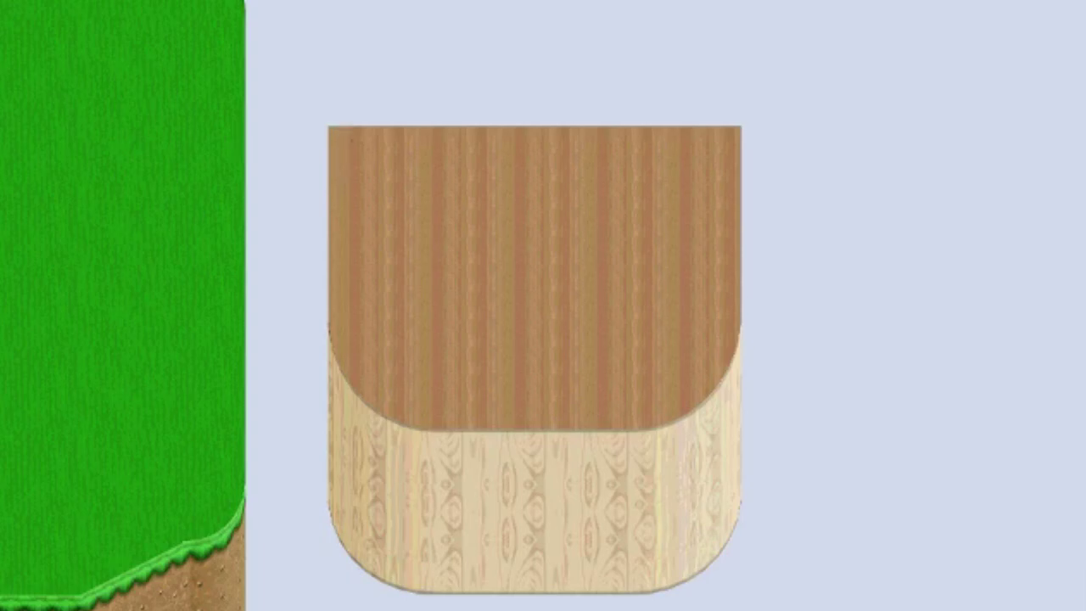
Place outer round ground corners above both ends of the brown wood ground on the wooden platform.
{"action": "left_click_drag", "start_coordinate": [337, 123], "coordinate": [432, 39]}
{"action": "left_click_drag", "start_coordinate": [739, 125], "coordinate": [638, 27]}
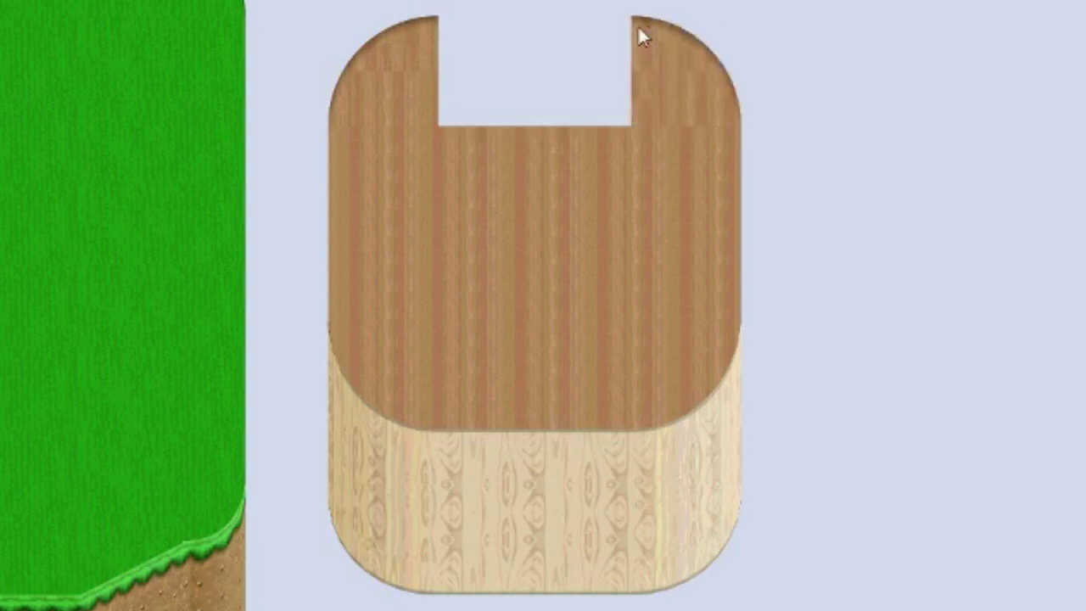
{"action": "key", "text": "ctrl+z"}
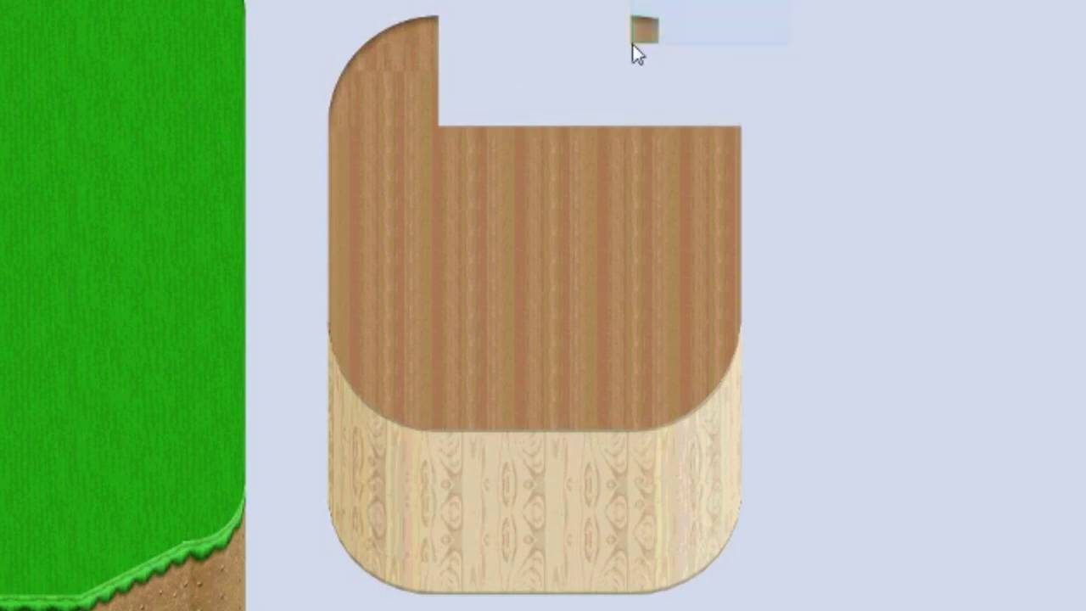
{"action": "left_click_drag", "start_coordinate": [731, 128], "coordinate": [638, 46]}
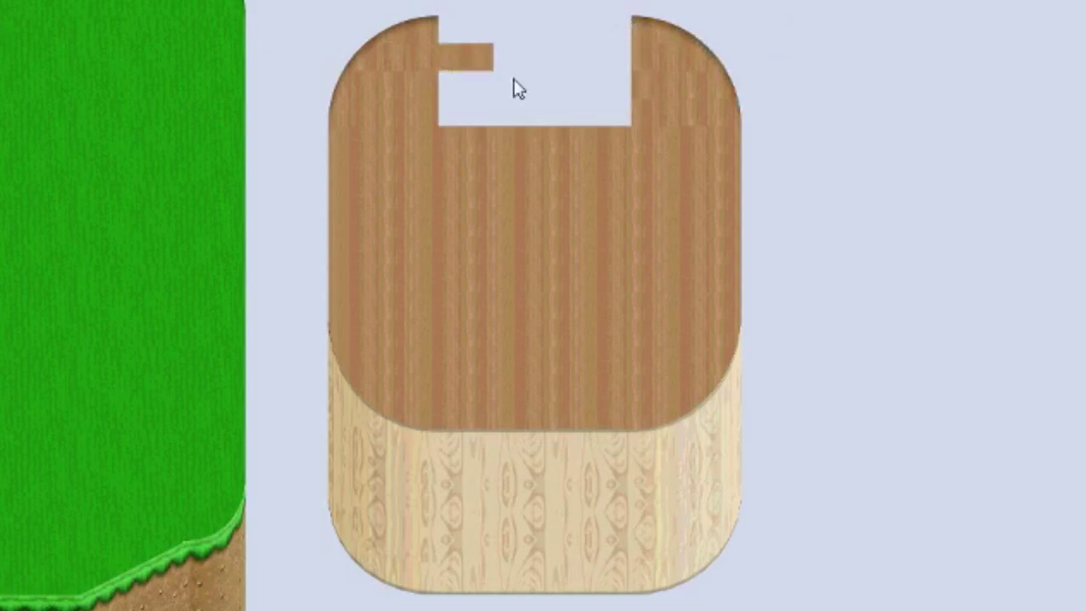
Fill the gap between the two upper corners with brown wood ground and close it with a straight upper edge.
{"action": "left_click_drag", "start_coordinate": [513, 78], "coordinate": [609, 110]}
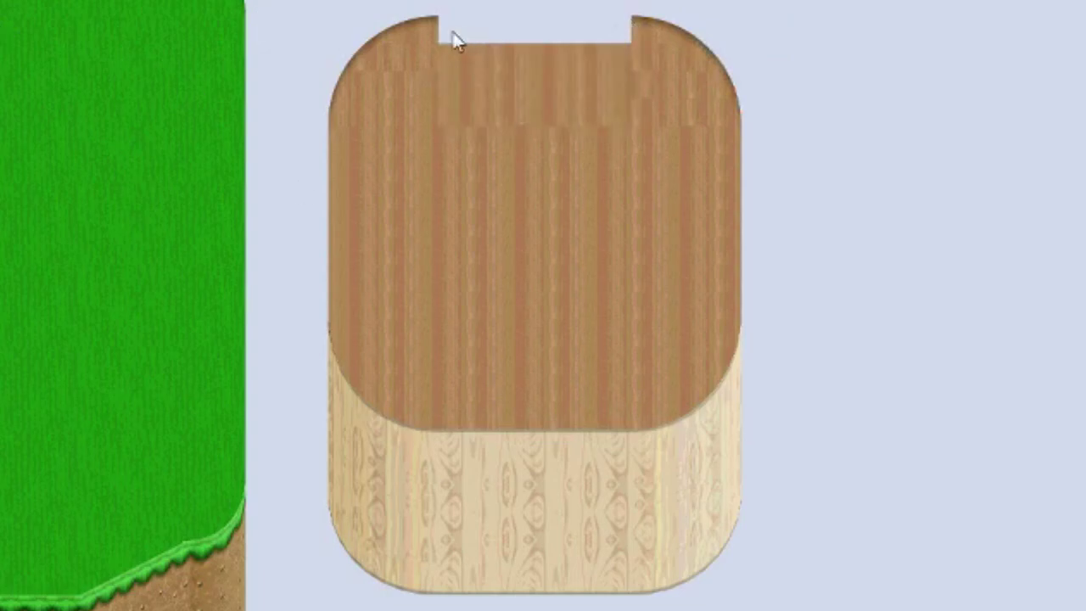
{"action": "left_click_drag", "start_coordinate": [450, 31], "coordinate": [607, 32]}
{"action": "mouse_move", "coordinate": [628, 80]}
{"action": "left_mouse_down"}
{"action": "mouse_move", "coordinate": [588, 85]}
{"action": "mouse_move", "coordinate": [621, 82]}
{"action": "left_mouse_up"}
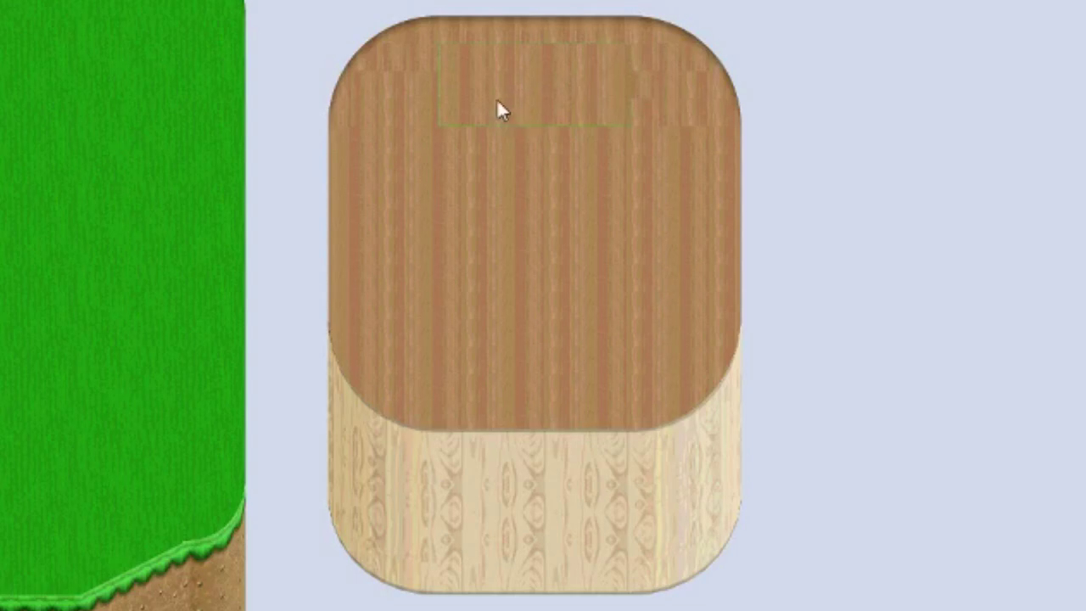
Shift the upper wood ground fill one tile west and widen it eastward to cover the exposed column.
{"action": "left_click_drag", "start_coordinate": [497, 100], "coordinate": [466, 103]}
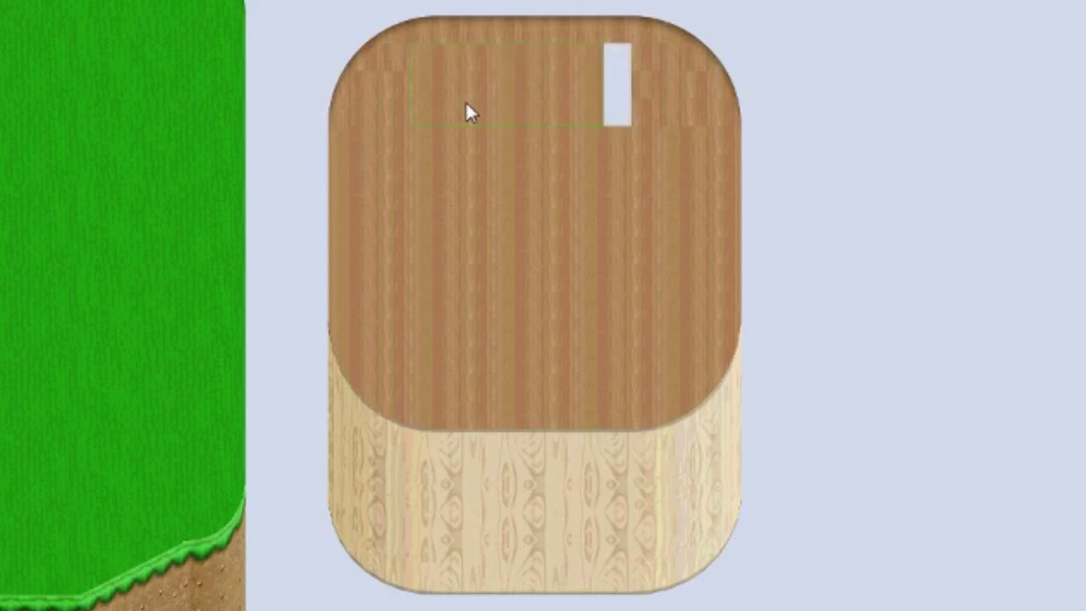
{"action": "mouse_move", "coordinate": [467, 104]}
{"action": "left_mouse_down"}
{"action": "mouse_move", "coordinate": [495, 102]}
{"action": "mouse_move", "coordinate": [473, 105]}
{"action": "left_mouse_up"}
{"action": "left_click_drag", "start_coordinate": [600, 89], "coordinate": [631, 88]}
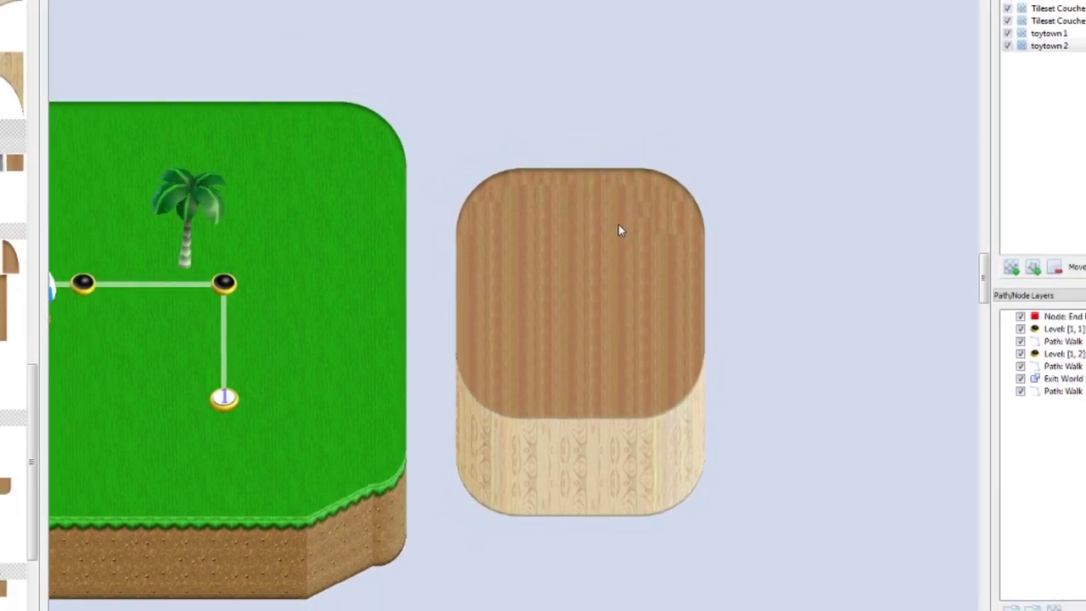
{"action": "left_click_drag", "start_coordinate": [771, 160], "coordinate": [507, 380]}
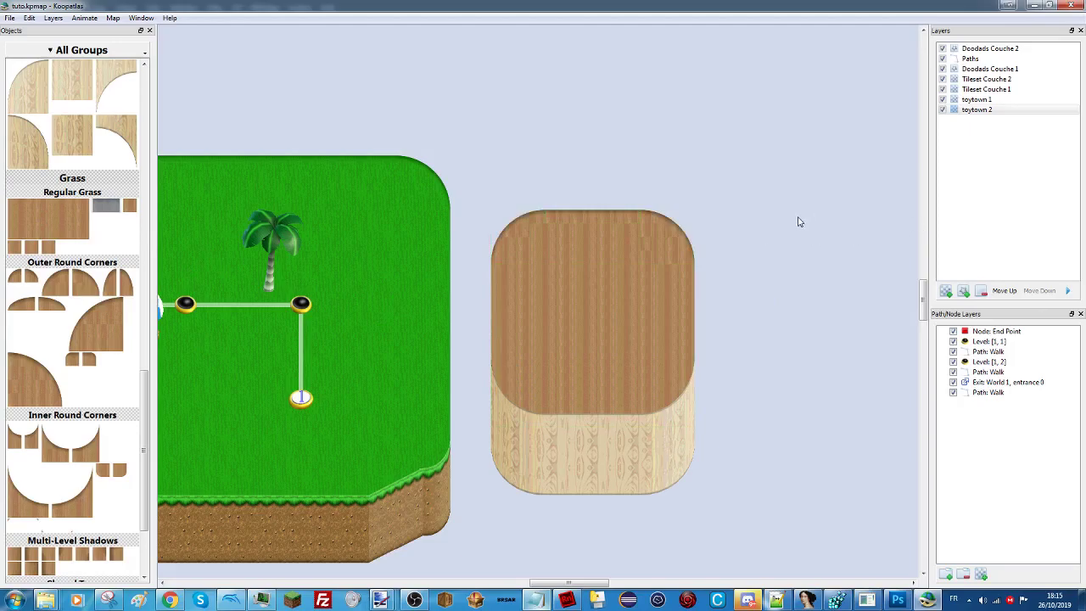
On the Paths layer, extend the path from level 1-2 east to the middle of the wooden platform, choosing the Paths_W8 tileset for the node layer.
{"action": "left_click", "coordinate": [969, 59]}
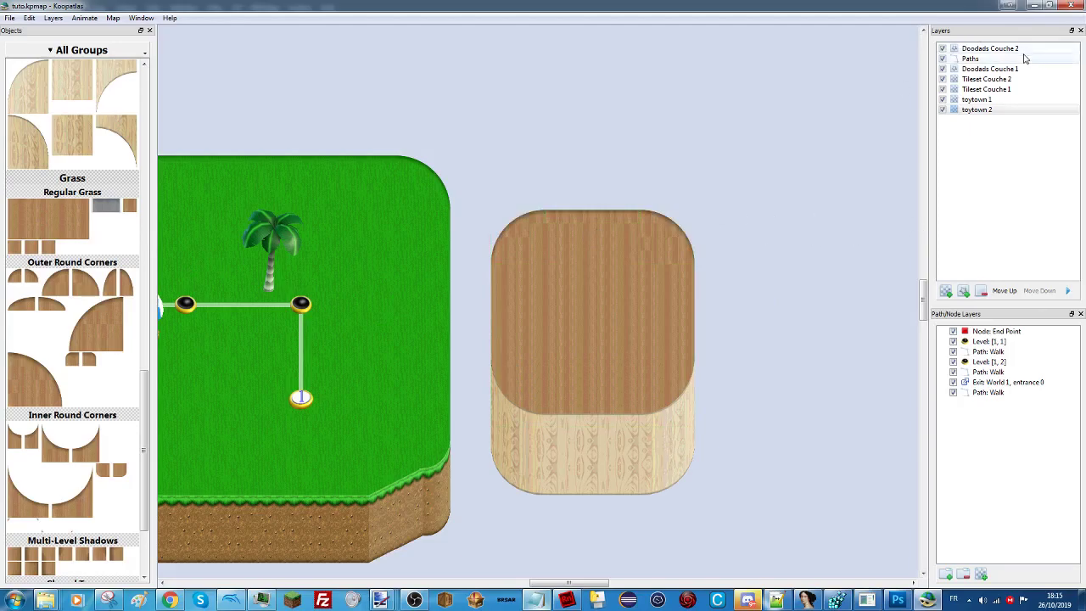
{"action": "left_click", "coordinate": [164, 303]}
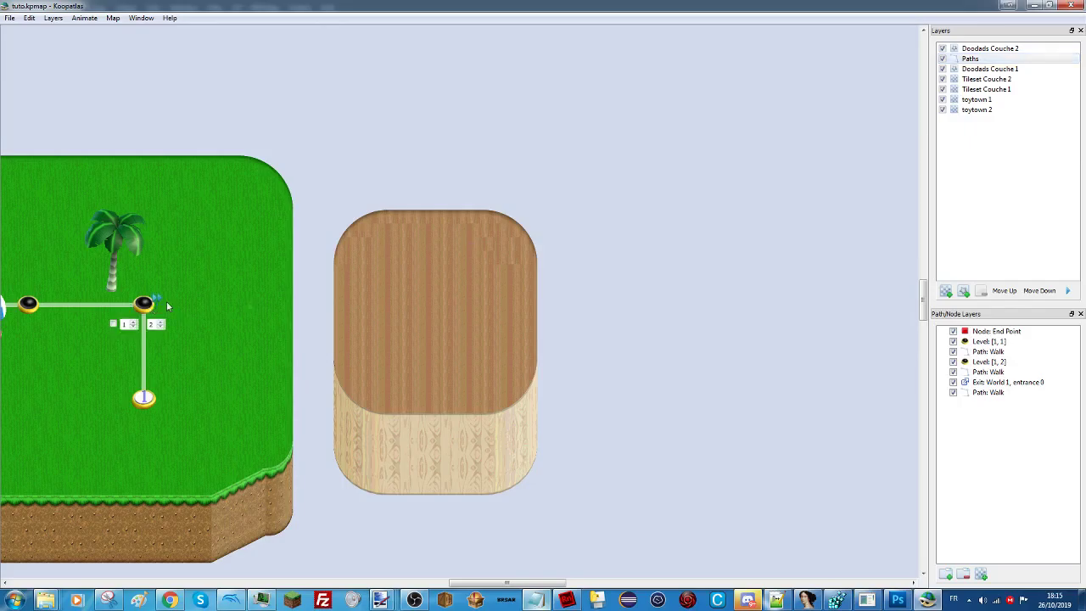
{"action": "left_click", "coordinate": [375, 305]}
{"action": "left_click_drag", "start_coordinate": [609, 252], "coordinate": [610, 299]}
{"action": "left_click", "coordinate": [488, 281]}
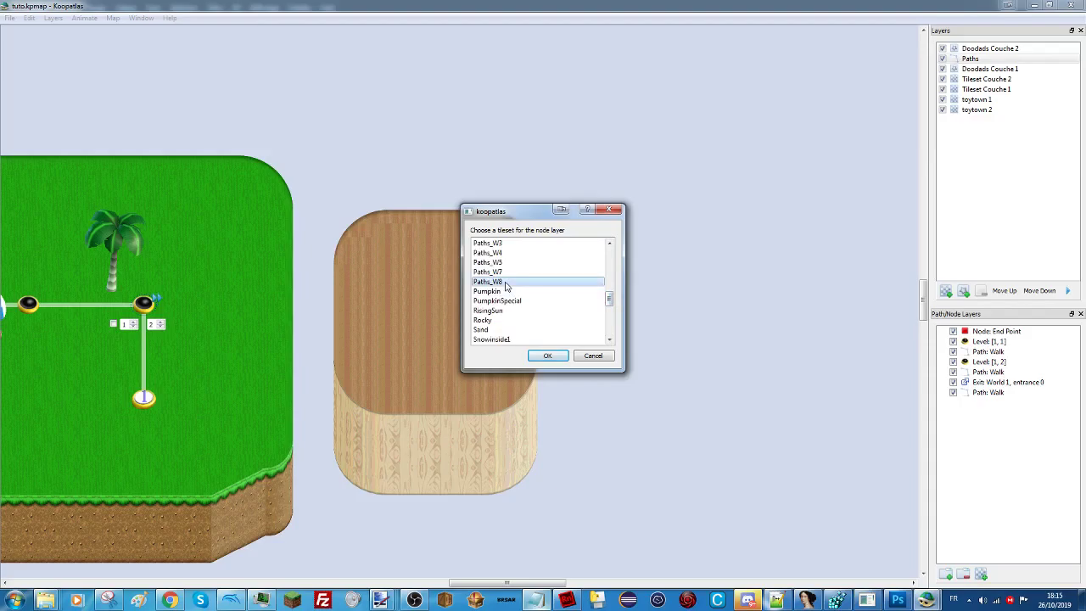
{"action": "left_click", "coordinate": [547, 356]}
{"action": "left_click", "coordinate": [451, 302]}
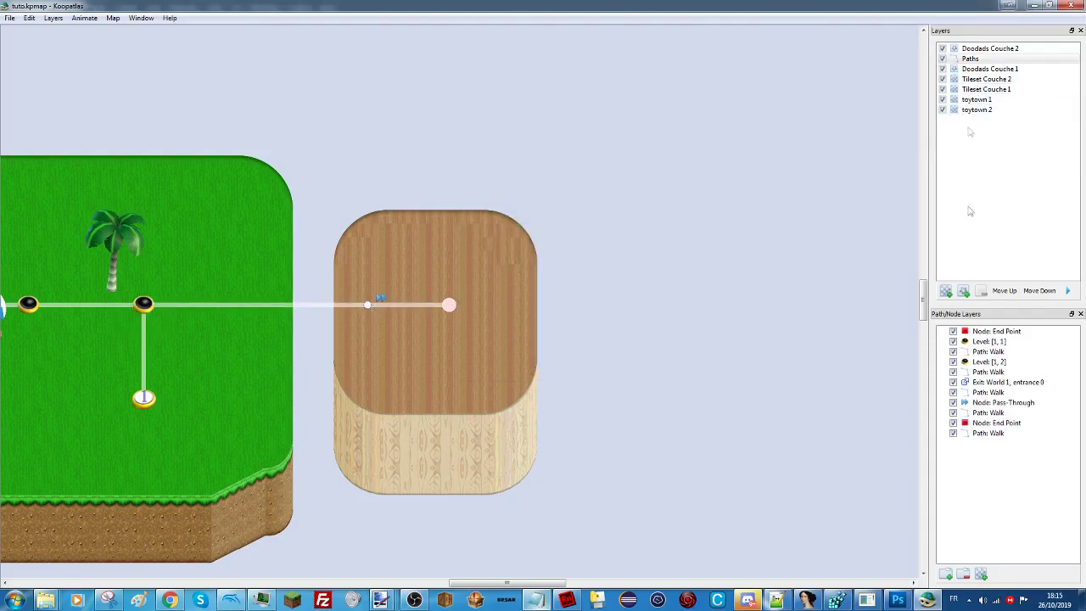
Add a second pass-through node to the new path and position the two nodes on the facing edges of the grass island and wooden platform.
{"action": "left_click", "coordinate": [981, 376]}
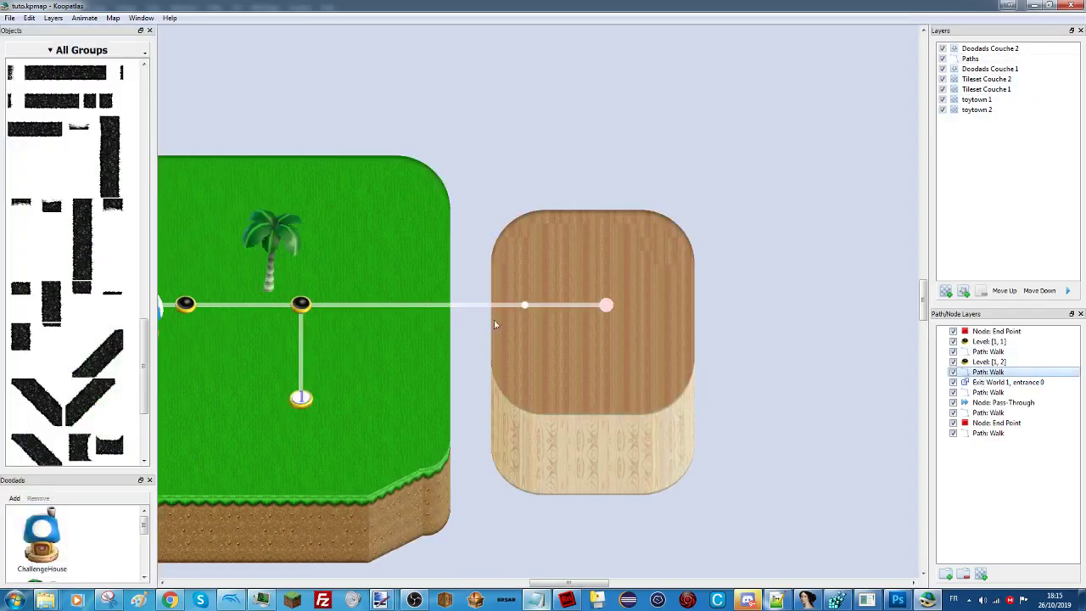
{"action": "left_click", "coordinate": [976, 58]}
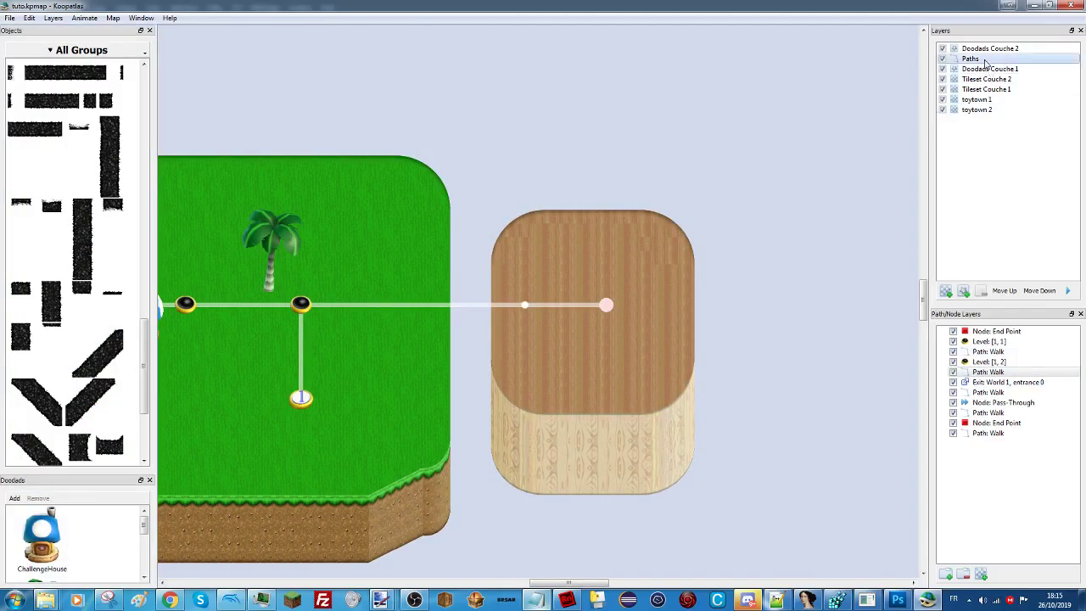
{"action": "left_click", "coordinate": [265, 305]}
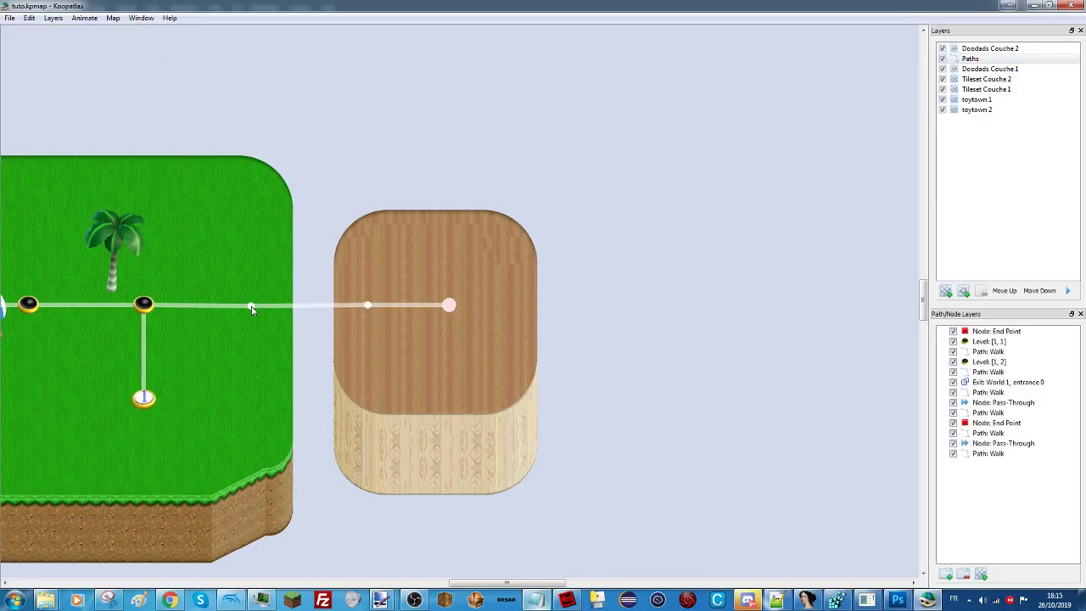
{"action": "left_click_drag", "start_coordinate": [368, 304], "coordinate": [280, 305]}
Set the path segment crossing the gap between the two islands to the Jump animation.
{"action": "left_click", "coordinate": [284, 305]}
{"action": "left_click", "coordinate": [307, 325]}
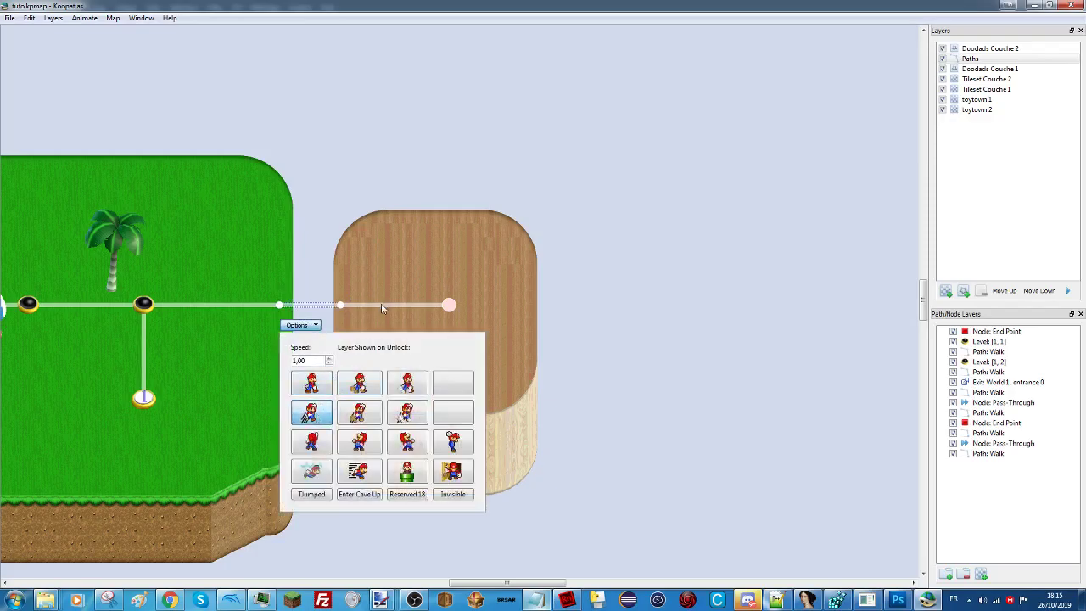
{"action": "left_click", "coordinate": [227, 310]}
{"action": "left_click", "coordinate": [259, 340]}
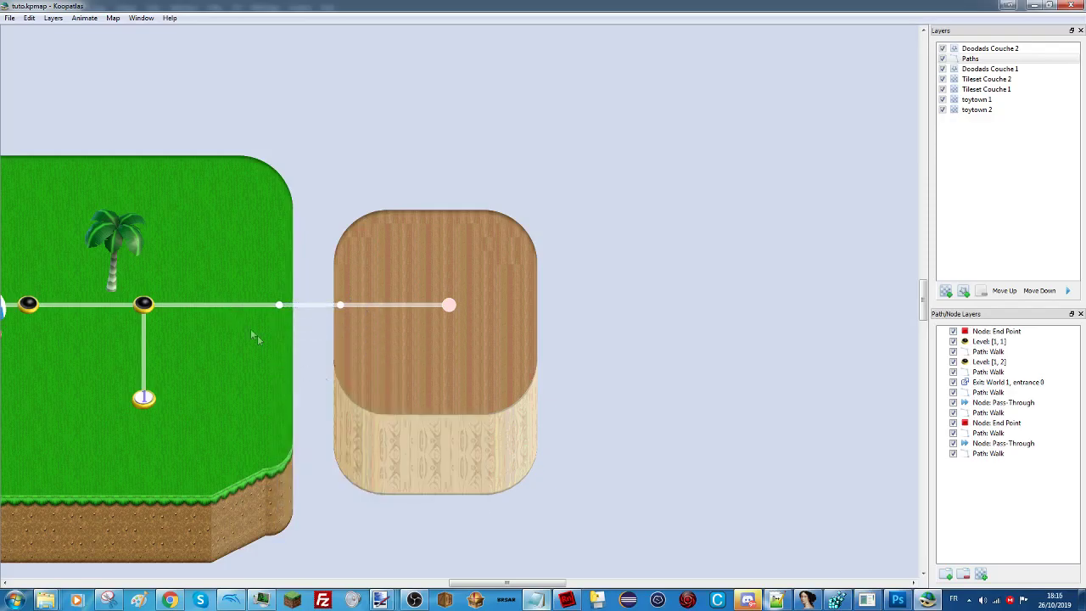
Set the unlock criterion of the path segment east of level 1-2 to 01-02 and select that text for reuse.
{"action": "double_click", "coordinate": [234, 304]}
{"action": "type", "text": "01-01"}
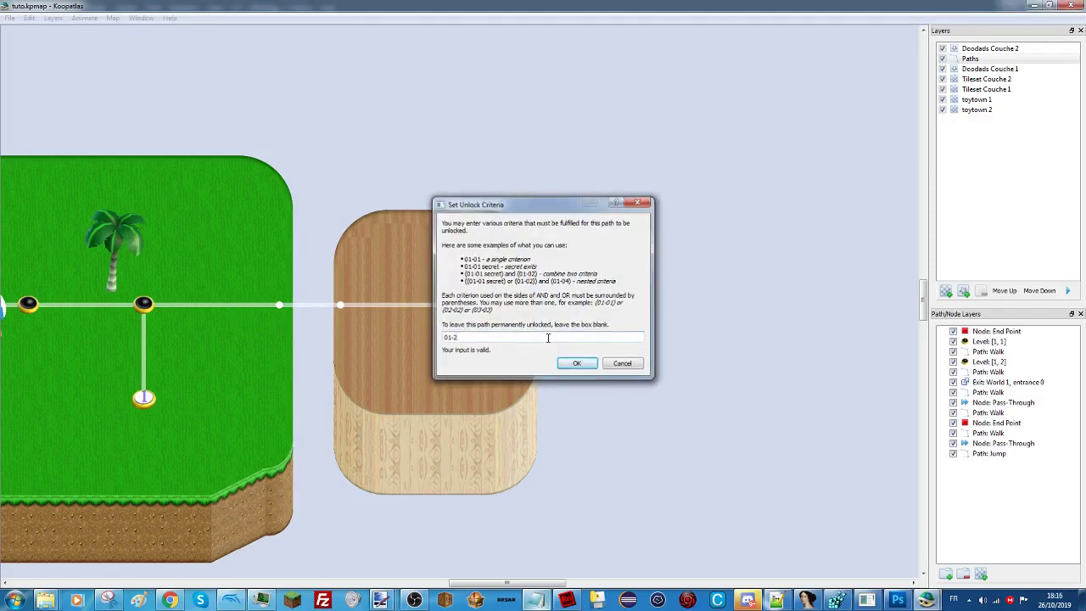
{"action": "key", "text": "Return"}
{"action": "double_click", "coordinate": [240, 304]}
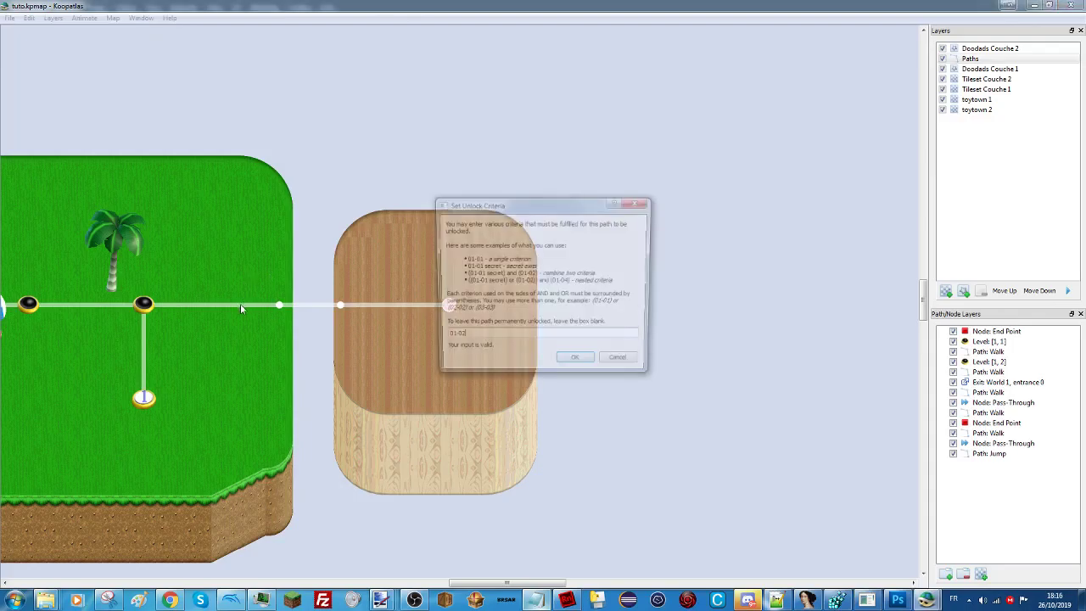
{"action": "key", "text": "ctrl+a"}
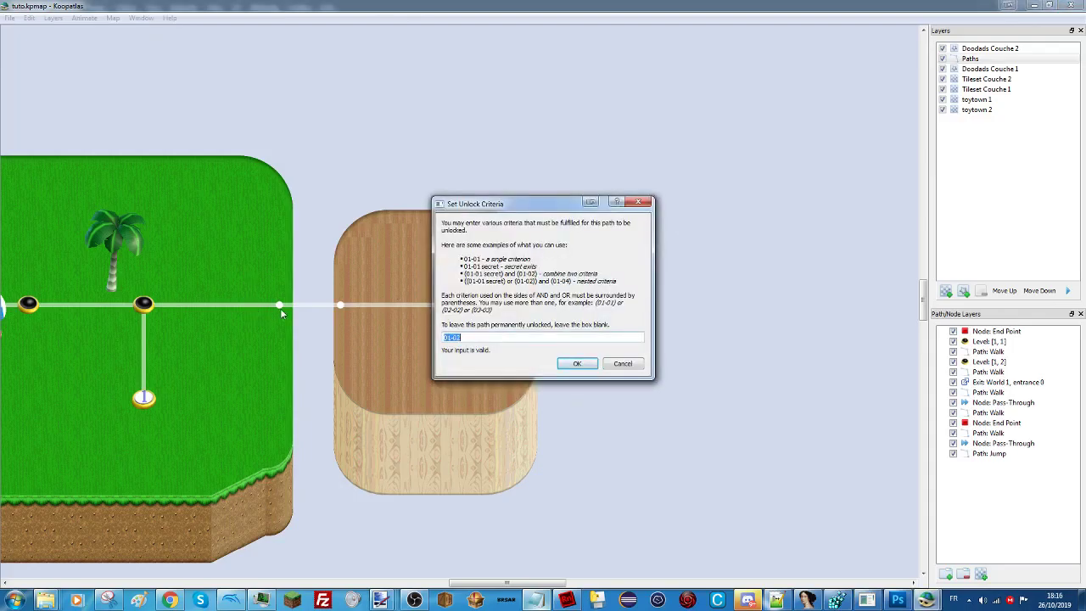
{"action": "key", "text": "Return"}
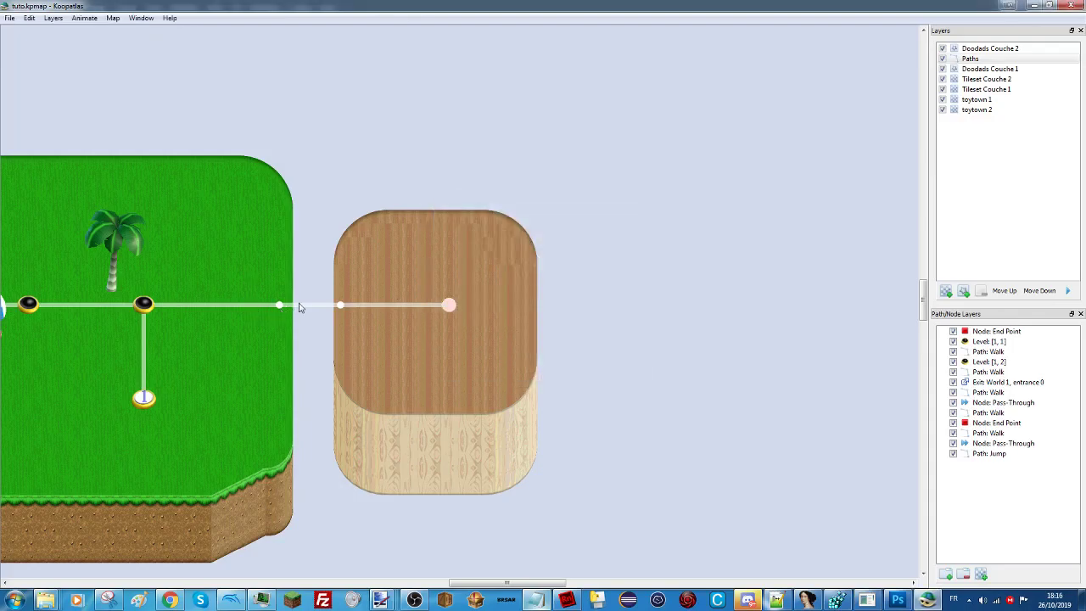
Set the unlock criteria for the jump segment and for the path segment on the wooden platform.
{"action": "double_click", "coordinate": [299, 307]}
{"action": "type", "text": "01-03"}
{"action": "key", "text": "Return"}
{"action": "double_click", "coordinate": [417, 307]}
{"action": "type", "text": "01-04"}
{"action": "key", "text": "Return"}
Turn the end point on the wooden platform into a level node numbered 1, 3 and save the map.
{"action": "double_click", "coordinate": [448, 304]}
{"action": "left_click", "coordinate": [449, 324]}
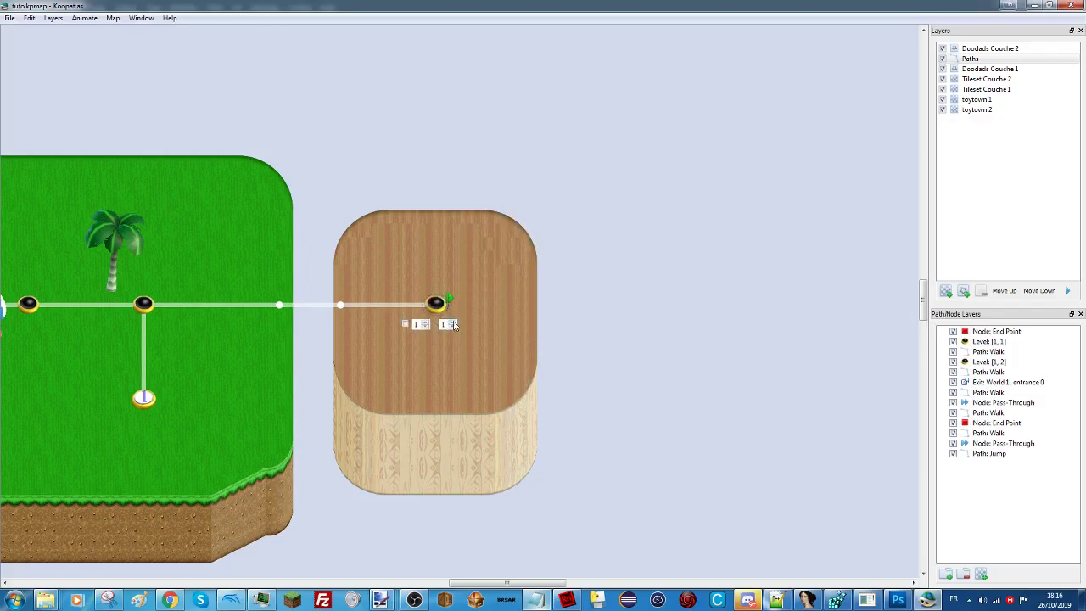
{"action": "left_click", "coordinate": [553, 332]}
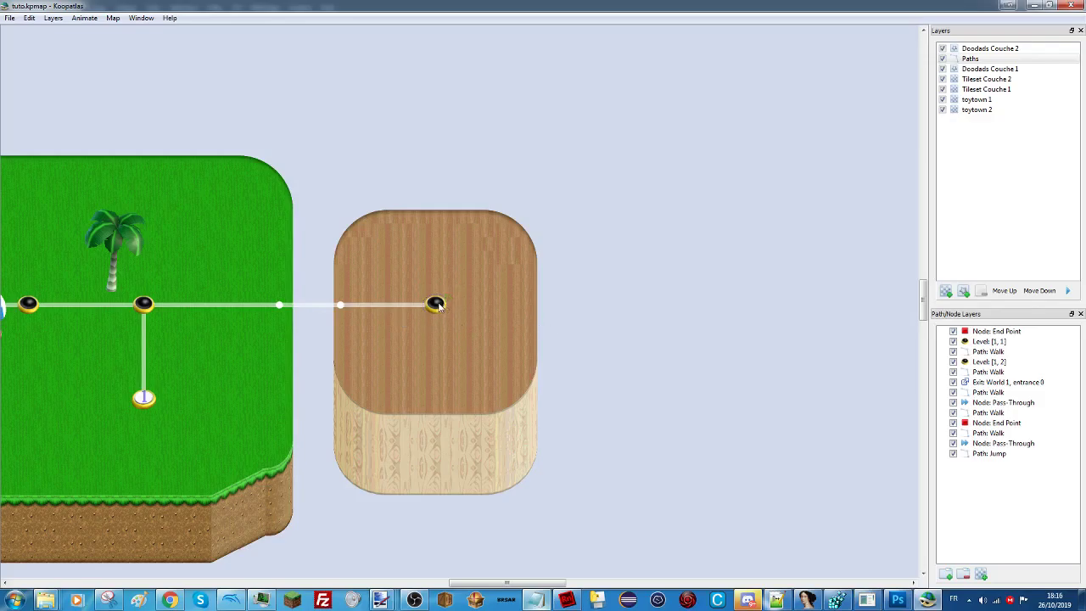
{"action": "left_click", "coordinate": [9, 18]}
{"action": "left_click", "coordinate": [34, 75]}
Open Toytown.arc from the Koopatlas Tilesets folder in BrawlCrate and export its optimisedTexture.bin.
{"action": "mouse_move", "coordinate": [46, 600]}
{"action": "mouse_move", "coordinate": [68, 541]}
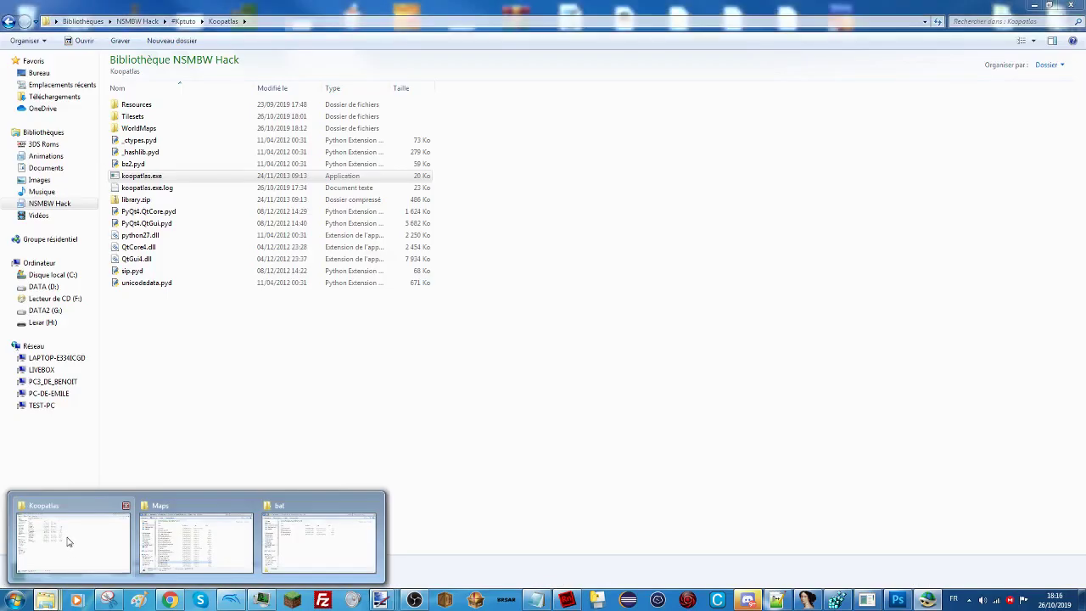
{"action": "left_click", "coordinate": [68, 541]}
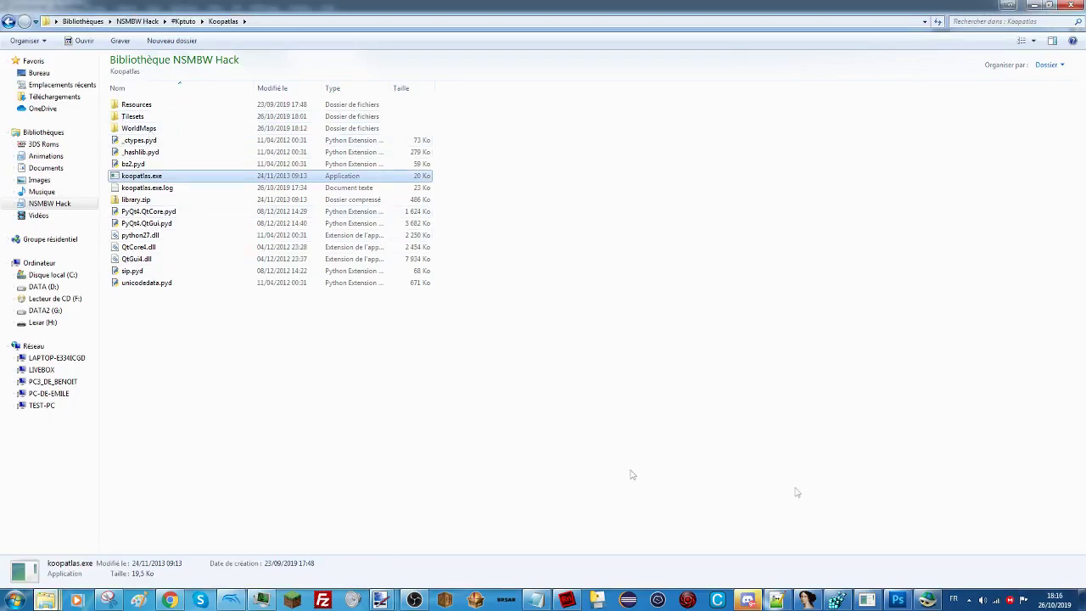
{"action": "double_click", "coordinate": [132, 117]}
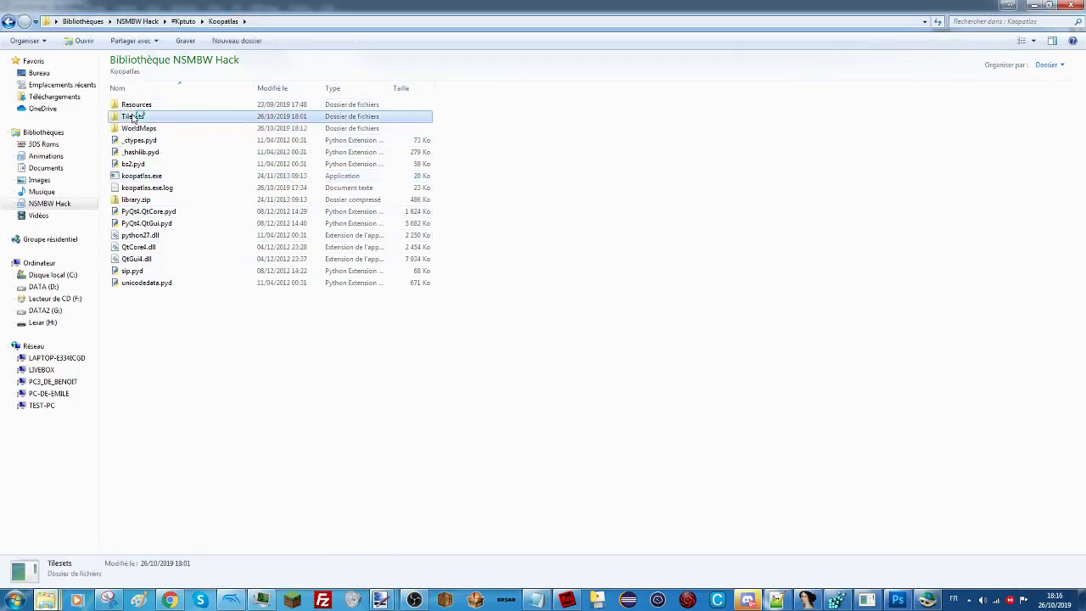
{"action": "scroll", "coordinate": [170, 144], "scroll_direction": "down", "scroll_amount": 7}
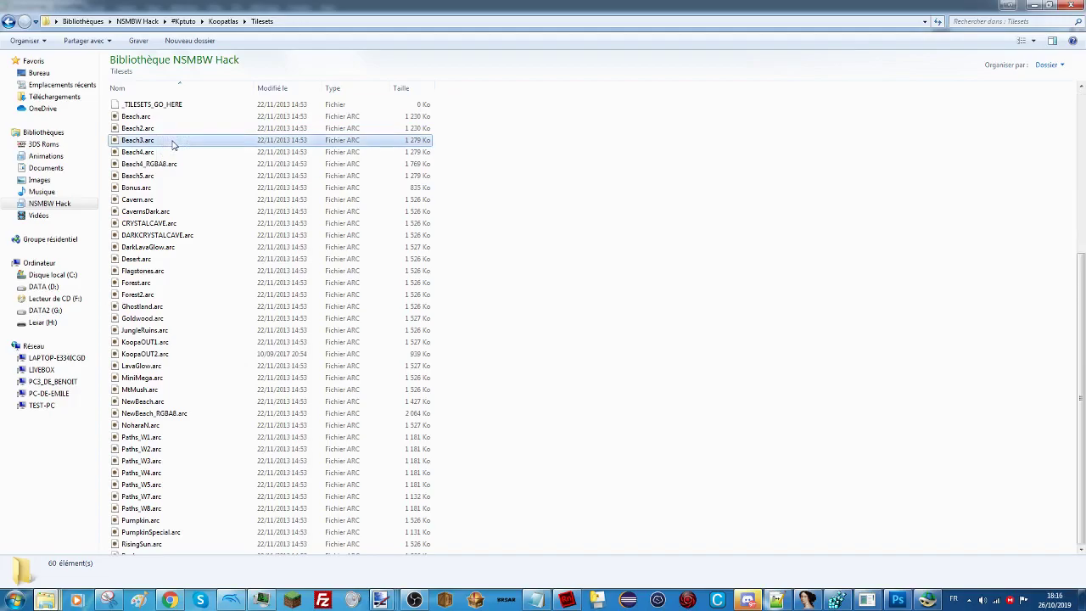
{"action": "left_click", "coordinate": [157, 441]}
{"action": "double_click", "coordinate": [159, 453]}
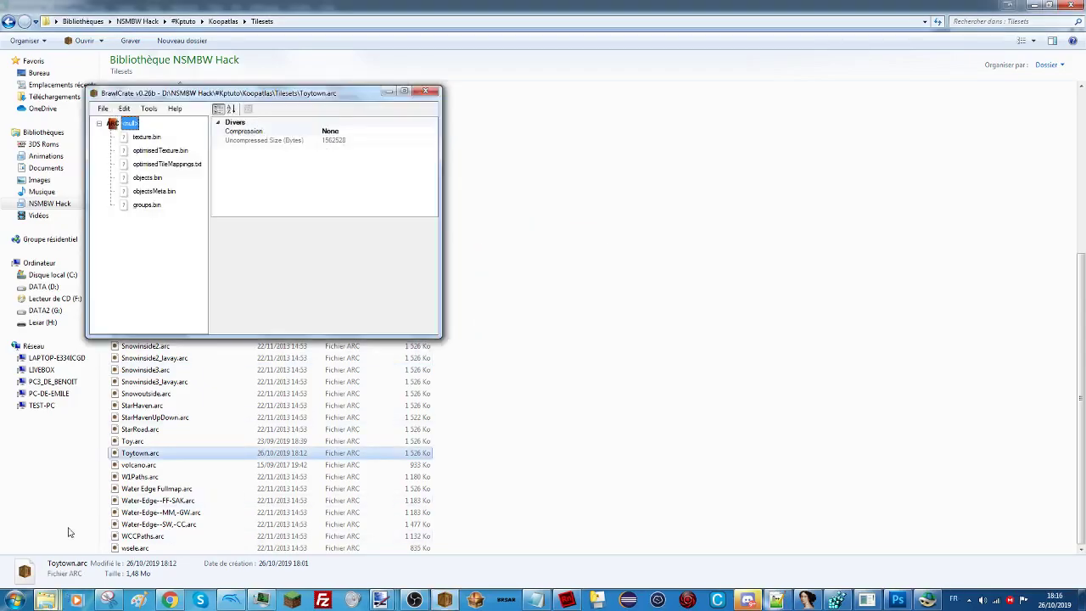
{"action": "right_click", "coordinate": [161, 153]}
{"action": "left_click", "coordinate": [182, 158]}
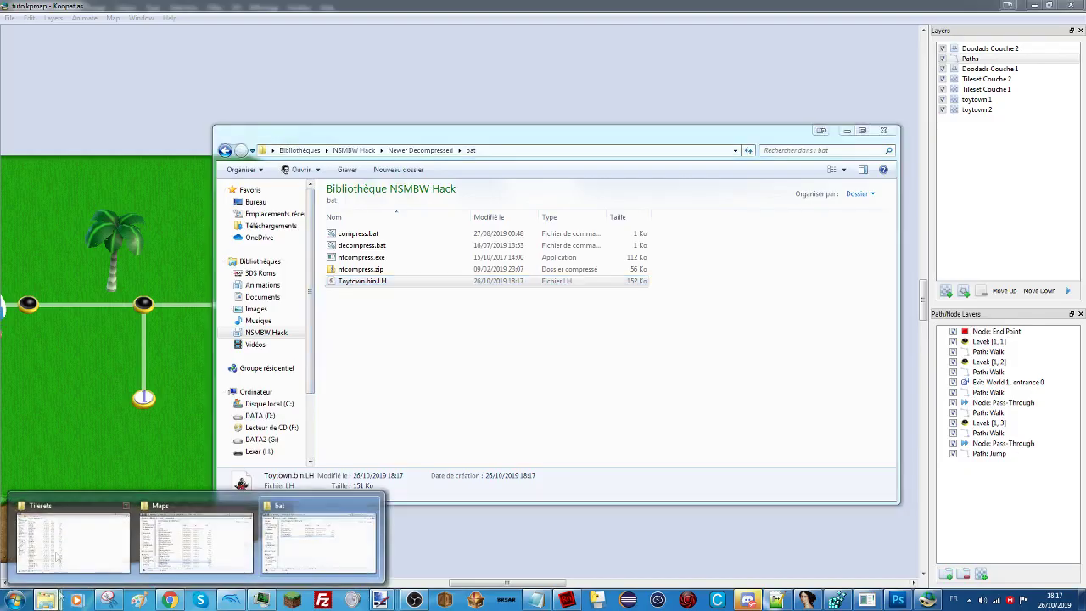
Put Toytown.bin.LH into the Texture folder inside the game's Maps folder.
{"action": "left_click", "coordinate": [72, 531]}
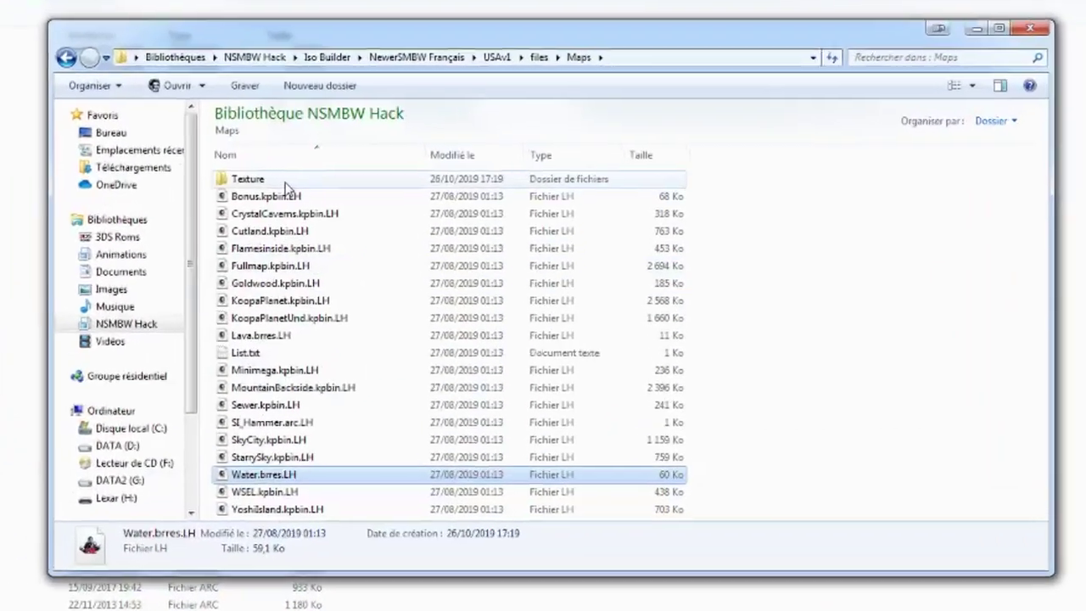
{"action": "double_click", "coordinate": [286, 185]}
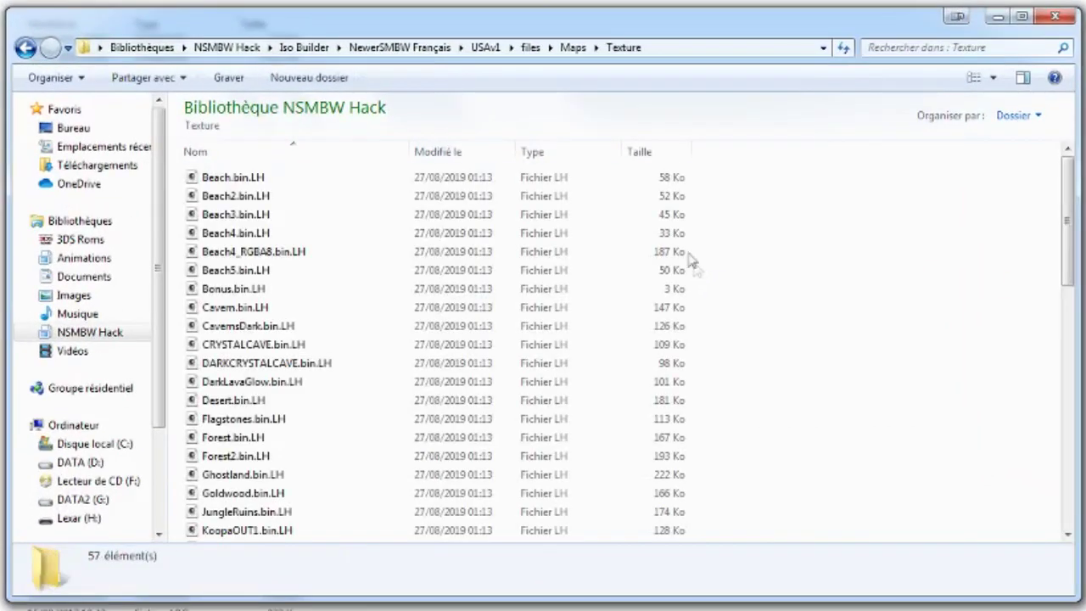
{"action": "key", "text": "t"}
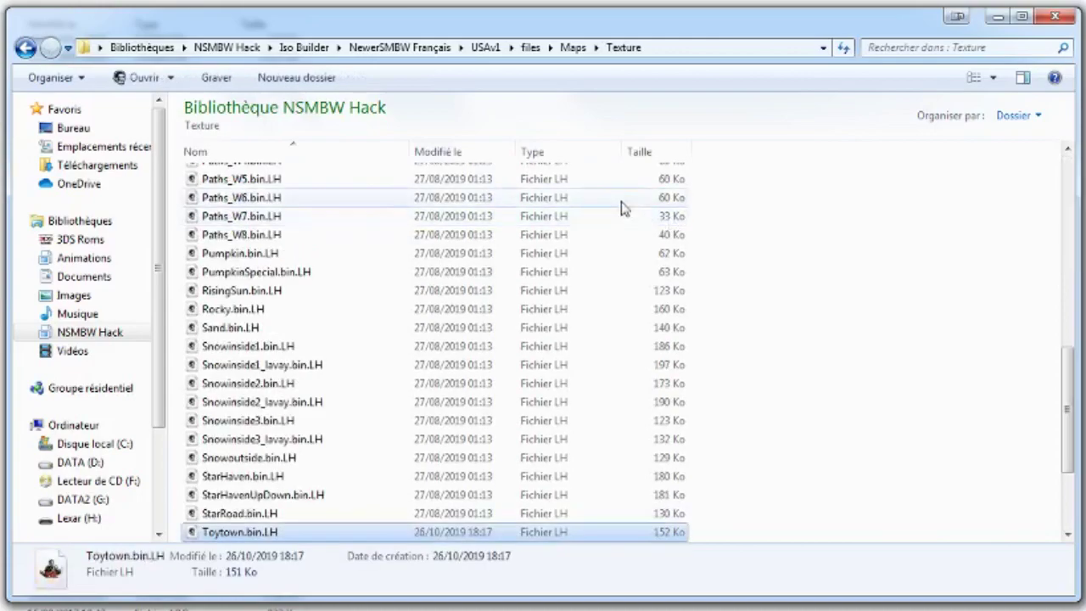
Go back to the Maps folder, reopen its Texture folder and select Beach4_RGBA8.bin.LH.
{"action": "left_click", "coordinate": [572, 47]}
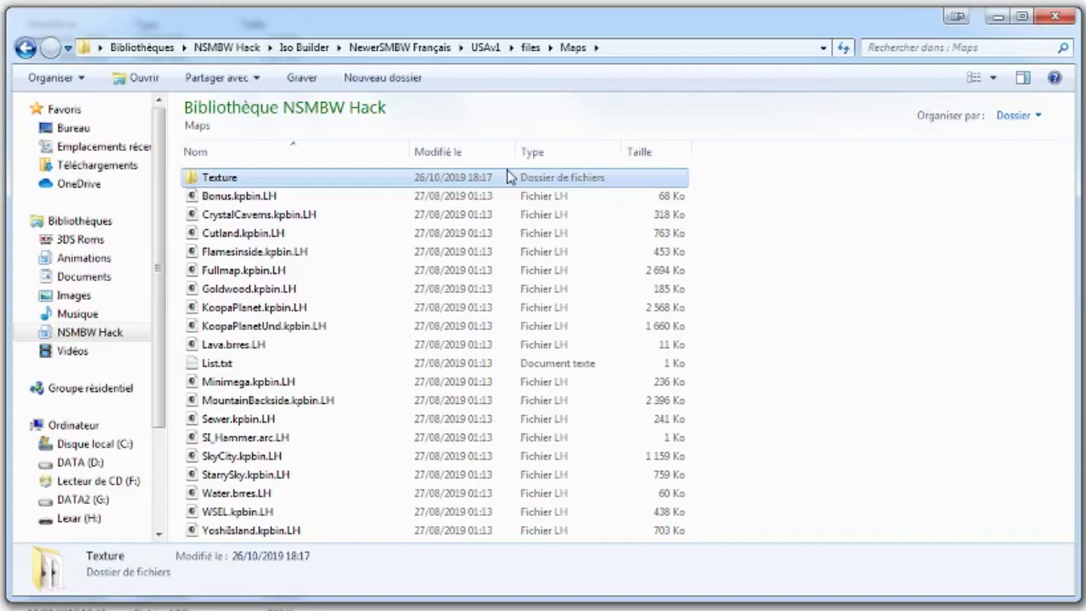
{"action": "double_click", "coordinate": [508, 176]}
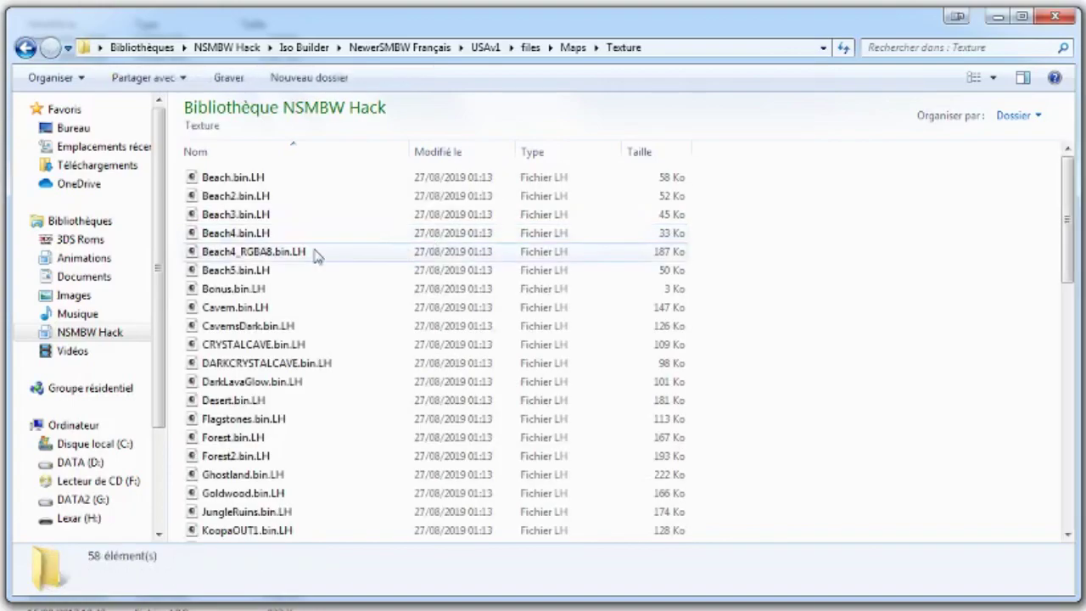
{"action": "left_click", "coordinate": [295, 254]}
{"action": "left_click", "coordinate": [295, 255]}
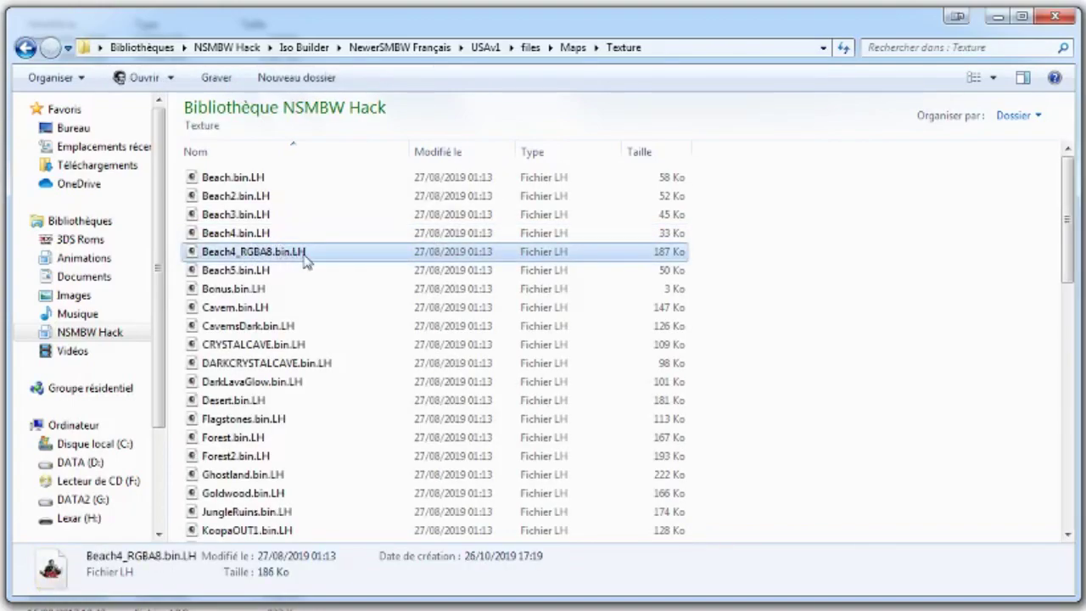
Return to the game's Maps folder and switch to the tuto map in Koopatlas.
{"action": "left_click", "coordinate": [829, 303]}
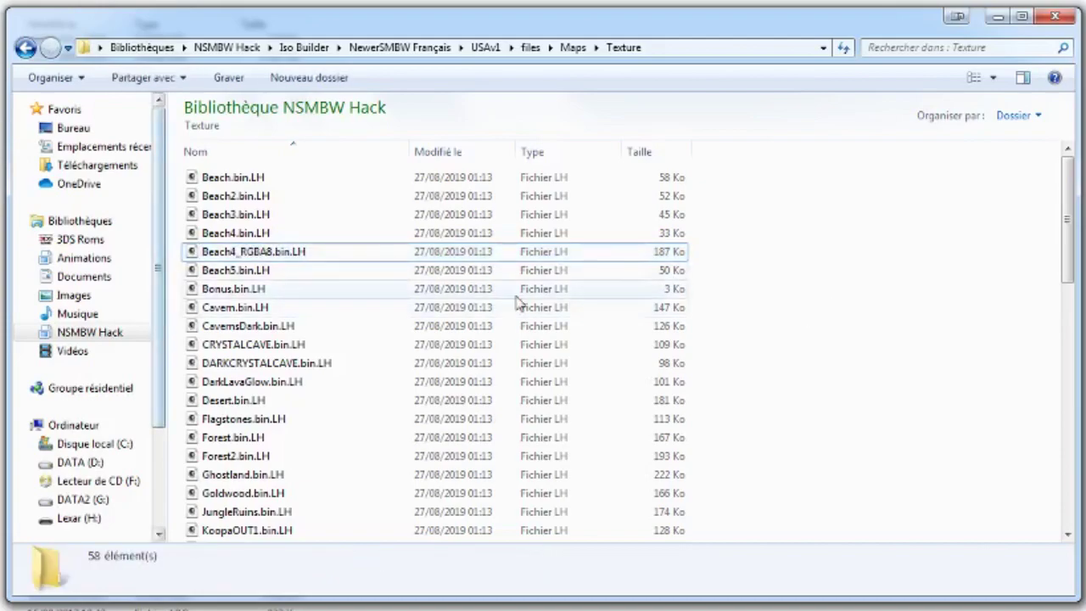
{"action": "left_click", "coordinate": [573, 48]}
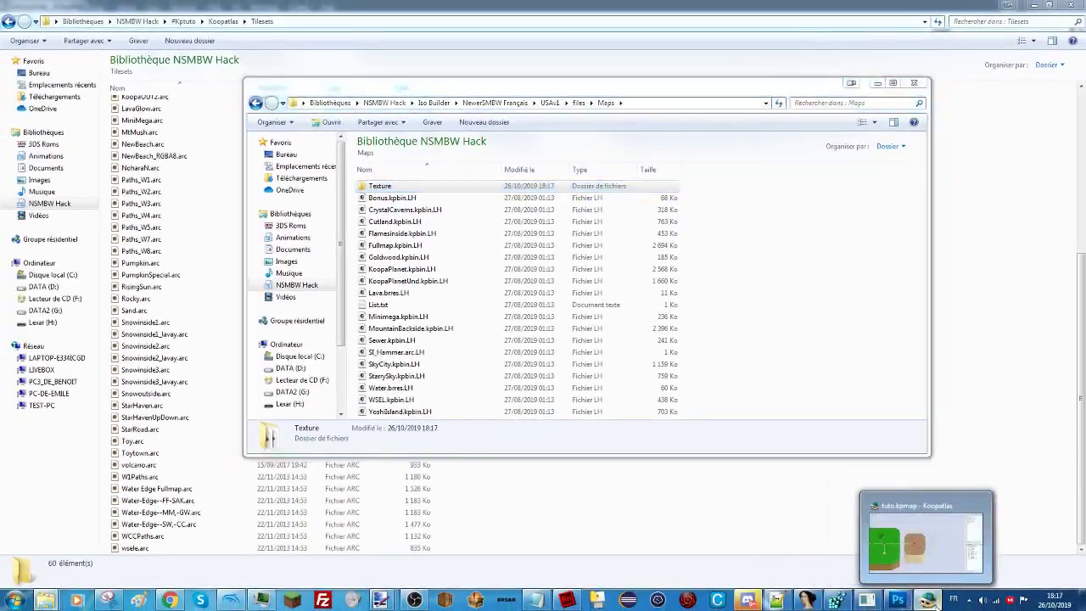
{"action": "left_click", "coordinate": [882, 569]}
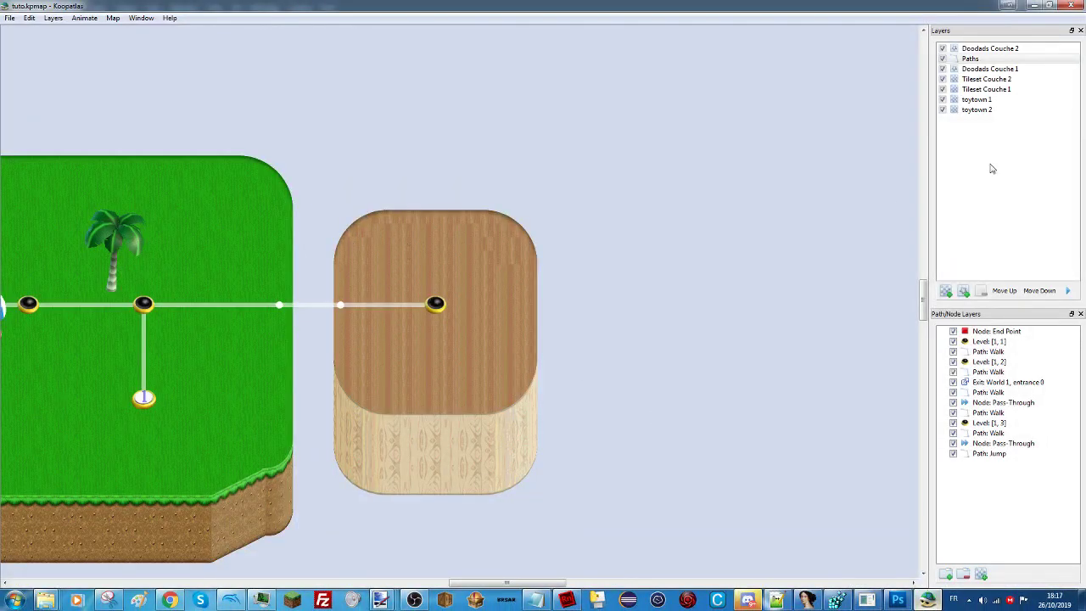
For the first Walk path, leading to level 1, 1, place a round black tile opening to the right under the starting node.
{"action": "left_click_drag", "start_coordinate": [537, 584], "coordinate": [486, 584]}
{"action": "mouse_move", "coordinate": [300, 309]}
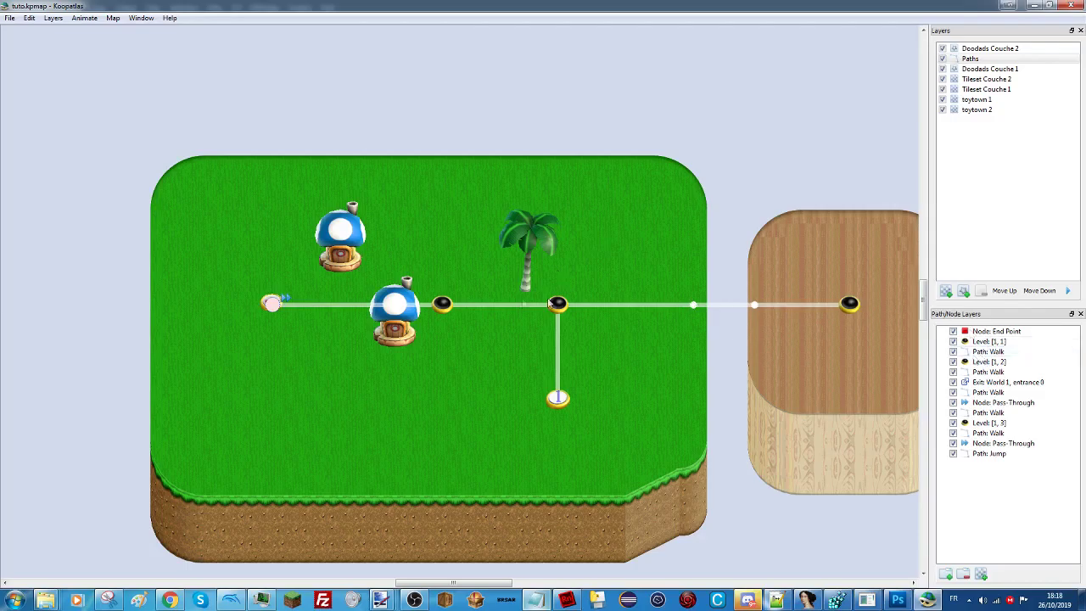
{"action": "left_click", "coordinate": [336, 307]}
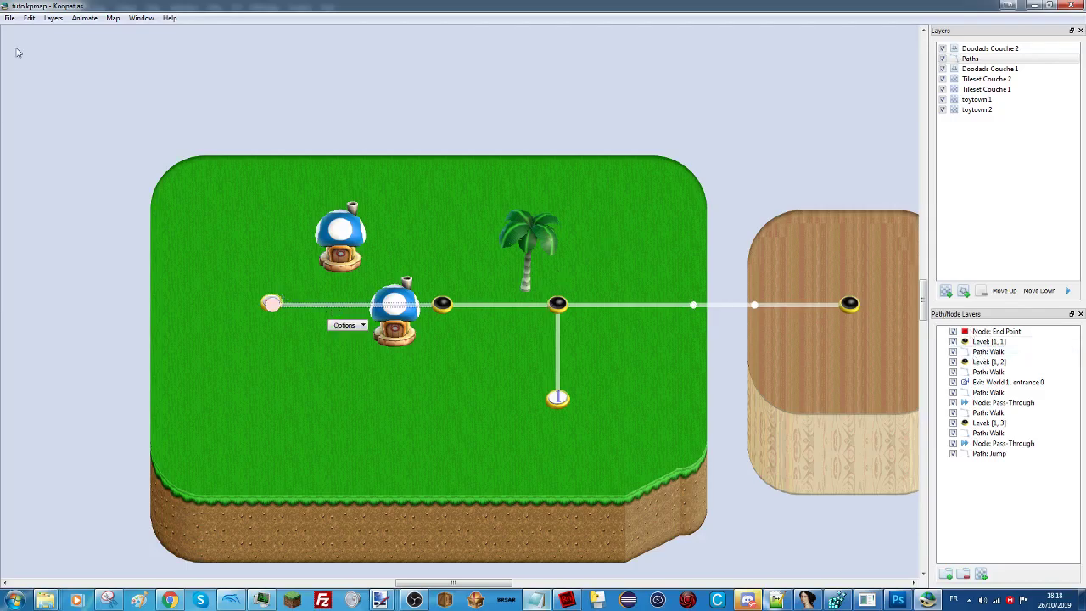
{"action": "left_click", "coordinate": [984, 351]}
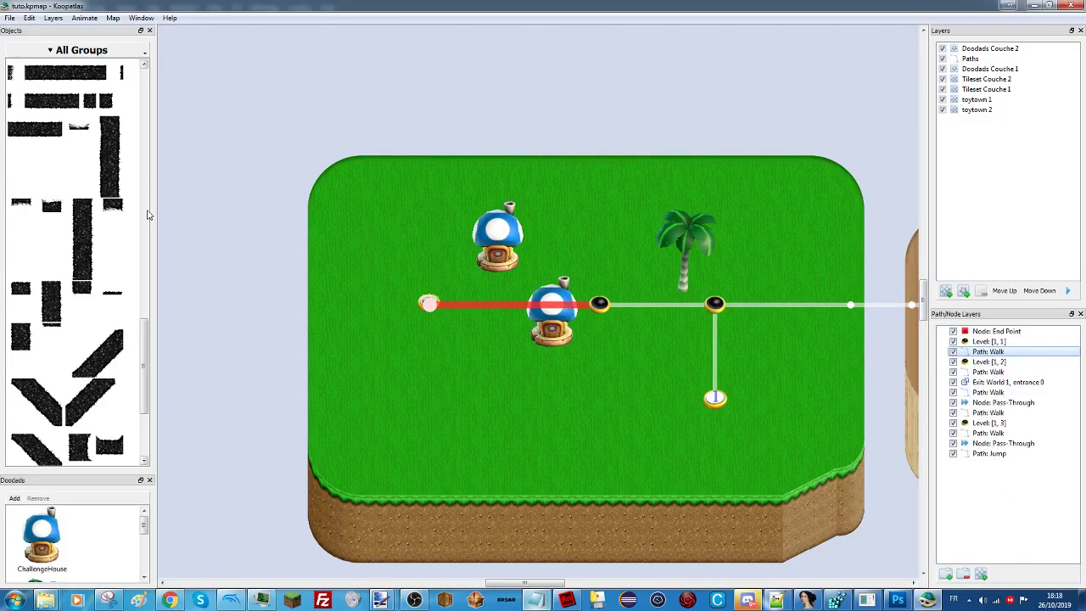
{"action": "left_click_drag", "start_coordinate": [142, 336], "coordinate": [89, 248]}
{"action": "scroll", "coordinate": [41, 200], "scroll_direction": "up", "scroll_amount": 2}
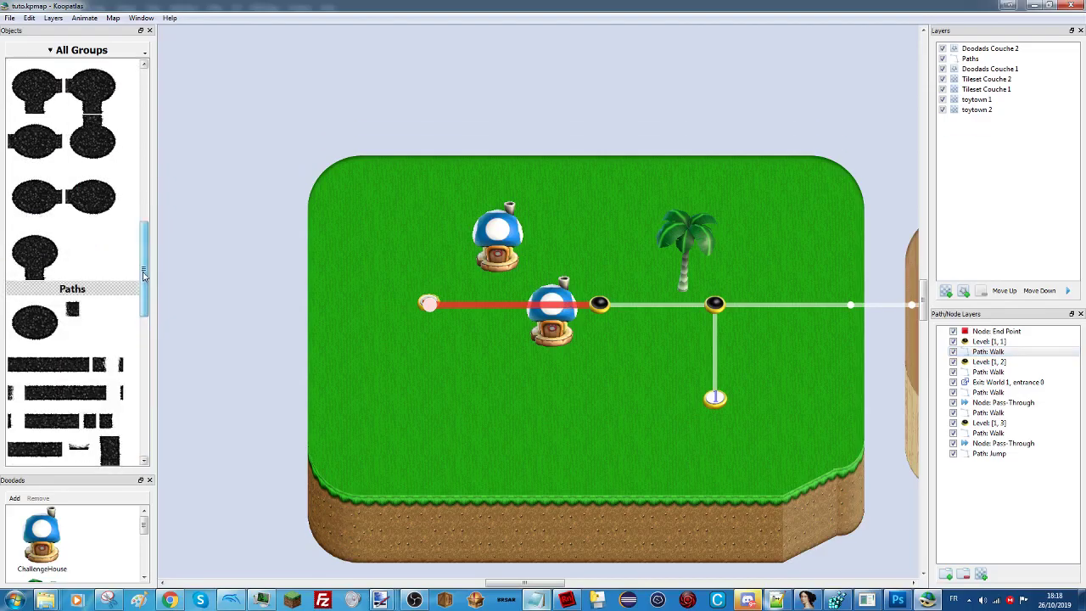
{"action": "left_click", "coordinate": [42, 201]}
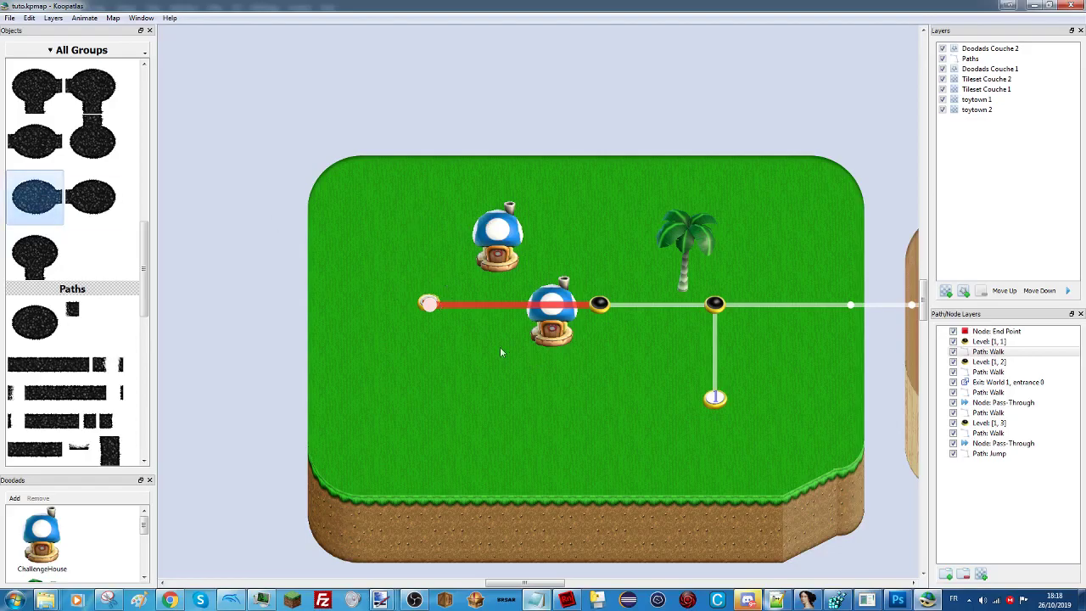
{"action": "mouse_move", "coordinate": [395, 276]}
{"action": "left_mouse_down"}
{"action": "mouse_move", "coordinate": [444, 322]}
{"action": "mouse_move", "coordinate": [408, 299]}
{"action": "mouse_move", "coordinate": [417, 312]}
{"action": "left_mouse_up"}
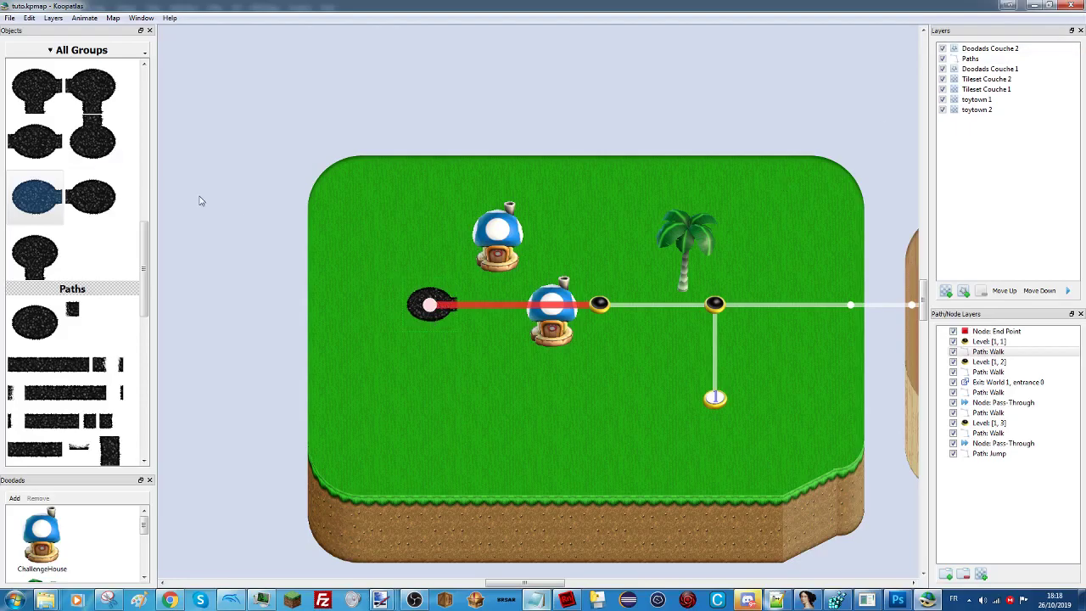
Lay a horizontal black strip along the first Walk path and place a round tile with two side openings under level 1, 1.
{"action": "left_click", "coordinate": [83, 361]}
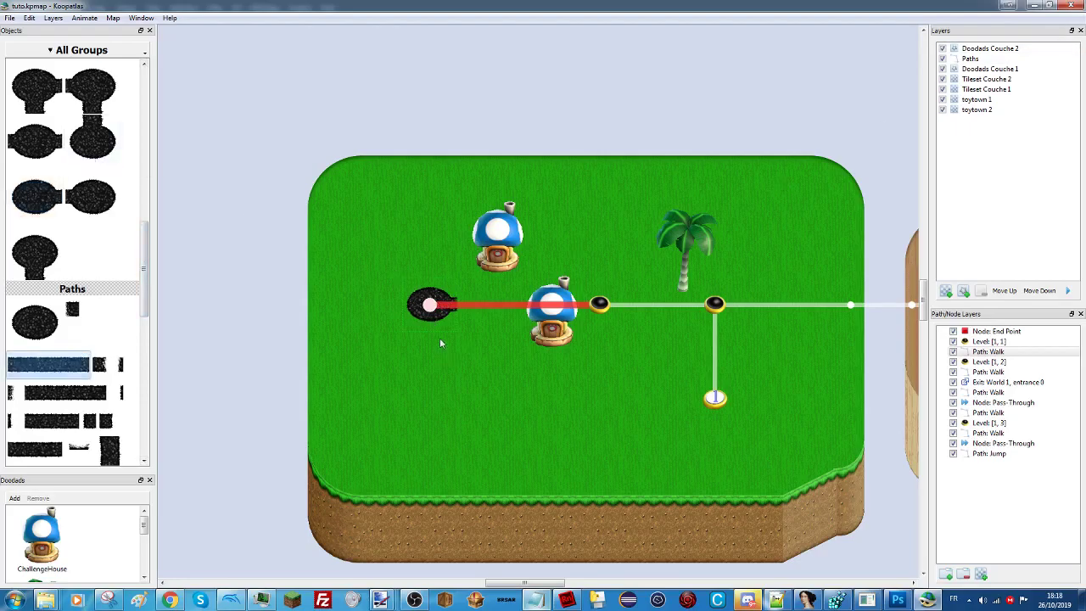
{"action": "left_click_drag", "start_coordinate": [458, 306], "coordinate": [579, 312]}
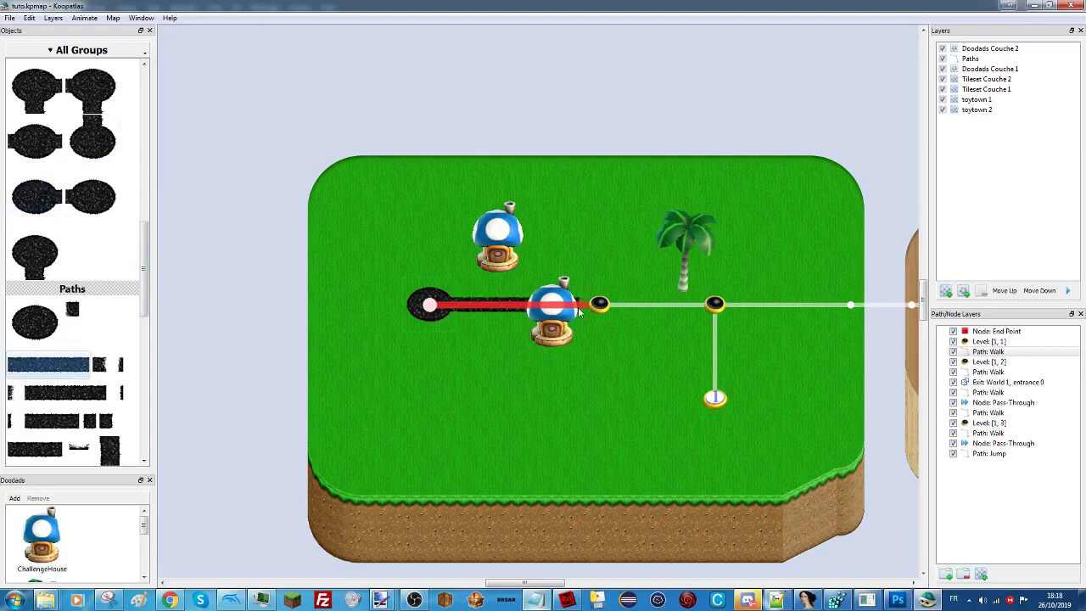
{"action": "left_click_drag", "start_coordinate": [149, 248], "coordinate": [152, 197]}
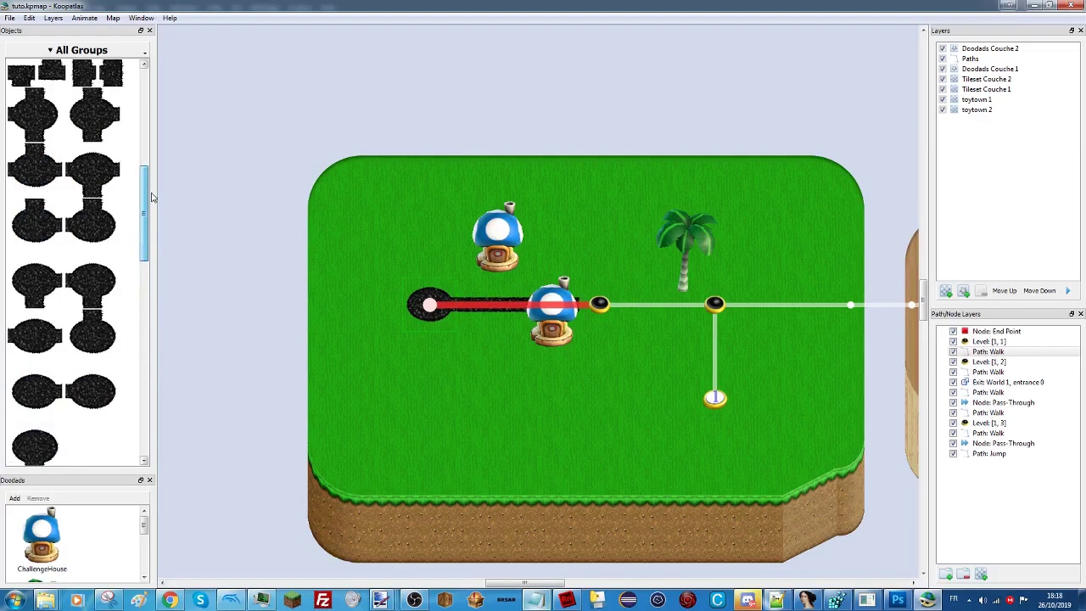
{"action": "mouse_move", "coordinate": [148, 242]}
{"action": "left_mouse_down"}
{"action": "mouse_move", "coordinate": [144, 167]}
{"action": "mouse_move", "coordinate": [128, 249]}
{"action": "left_mouse_up"}
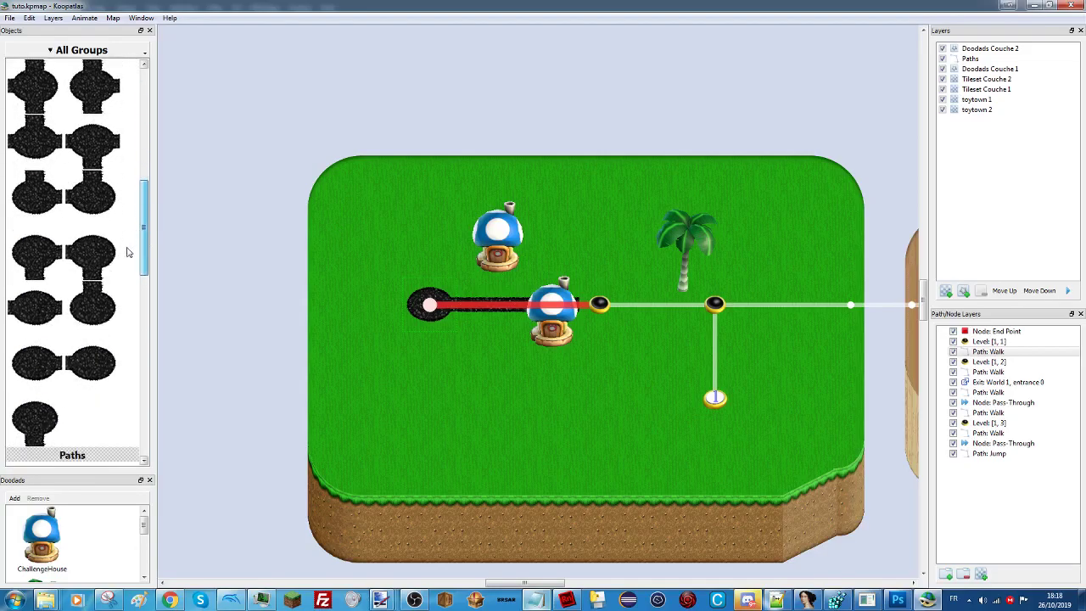
{"action": "left_click", "coordinate": [36, 314]}
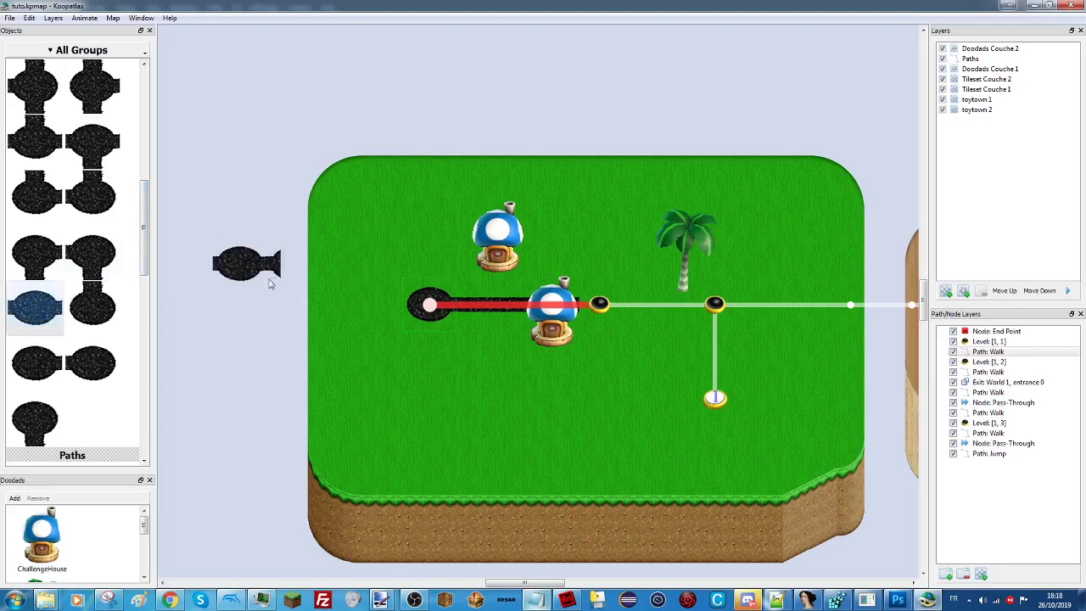
{"action": "left_click", "coordinate": [607, 311]}
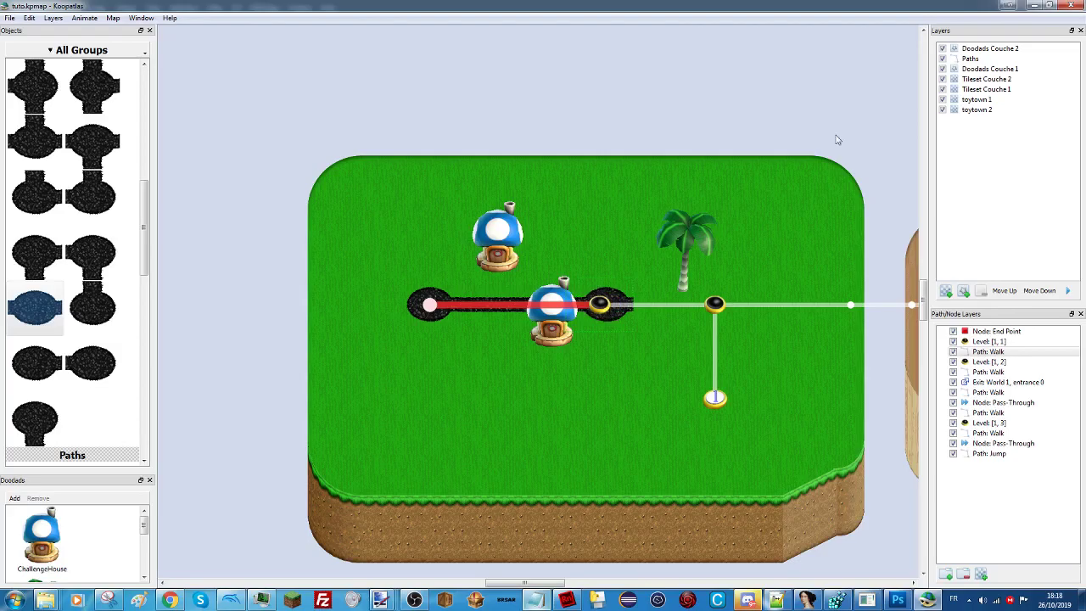
Shift the level 1, 1 node onto the centre of its round tile and reselect the first Walk path.
{"action": "key", "text": "ctrl+h"}
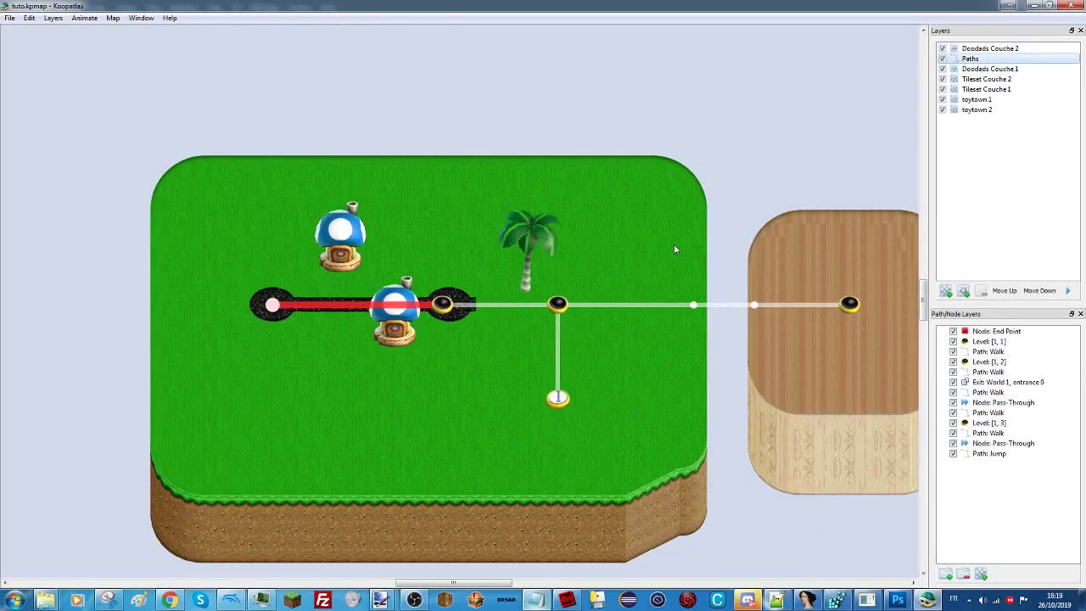
{"action": "left_click", "coordinate": [447, 307]}
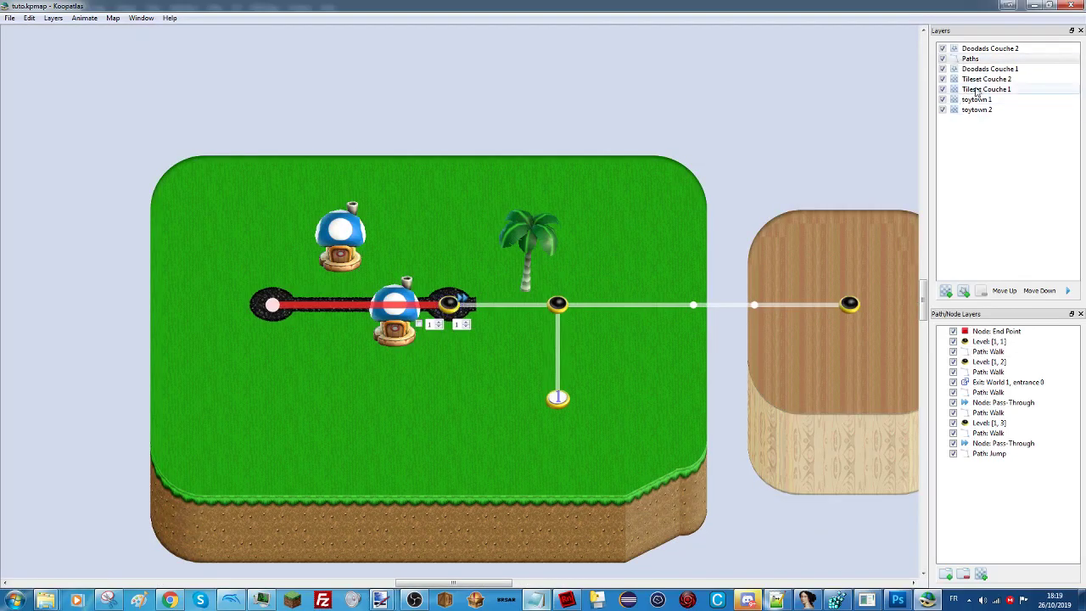
{"action": "left_click", "coordinate": [984, 351]}
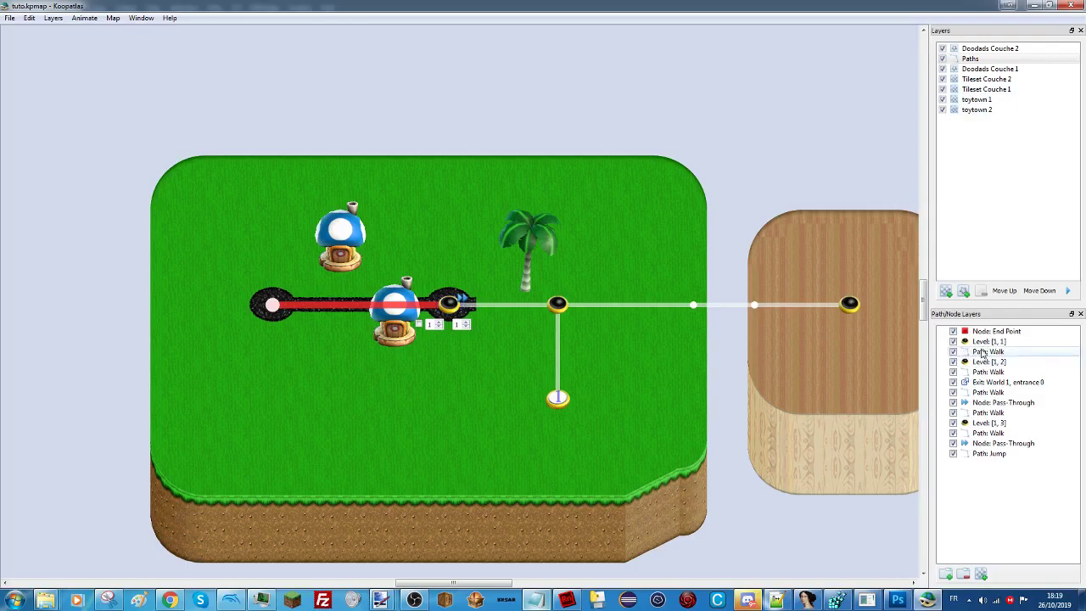
{"action": "key", "text": "ctrl+h"}
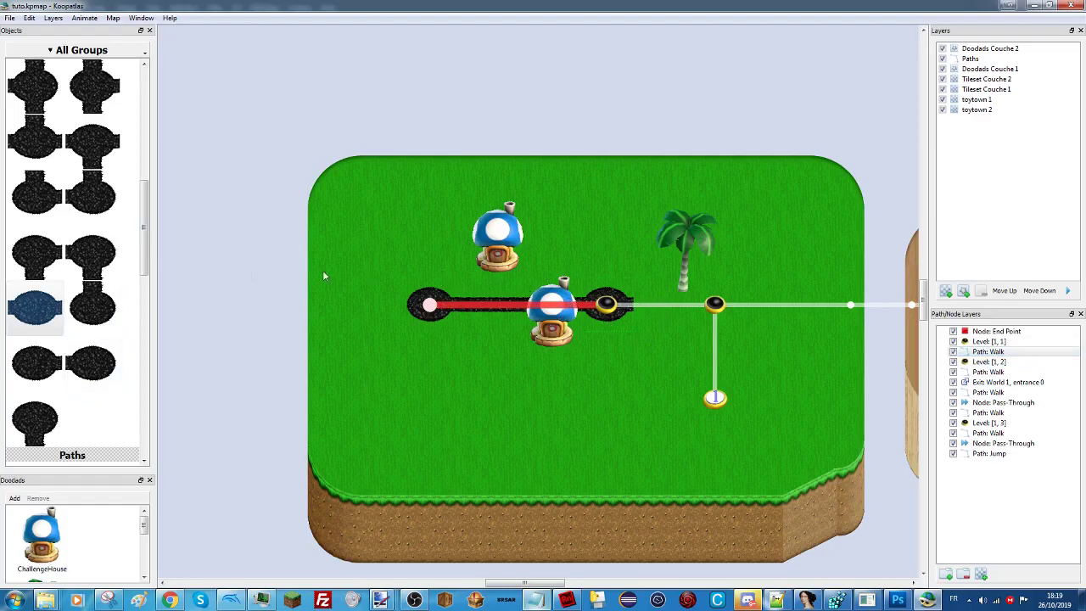
Under level 1, 1, use the left-opening round tile for the first Walk path and the two-sided round tile for the second.
{"action": "left_click", "coordinate": [92, 363]}
{"action": "left_click", "coordinate": [617, 317]}
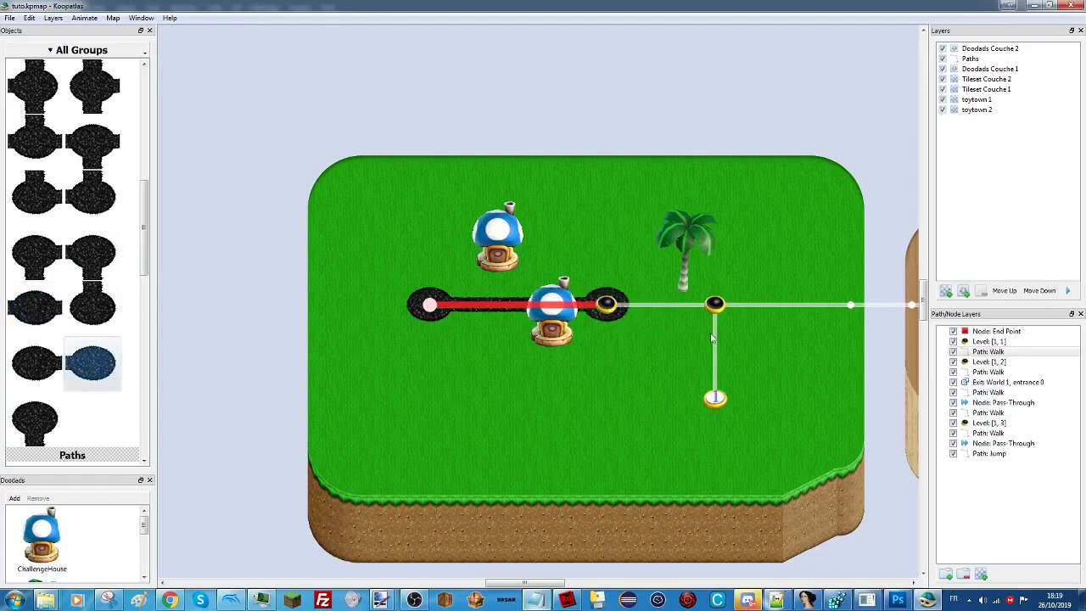
{"action": "left_click", "coordinate": [977, 373]}
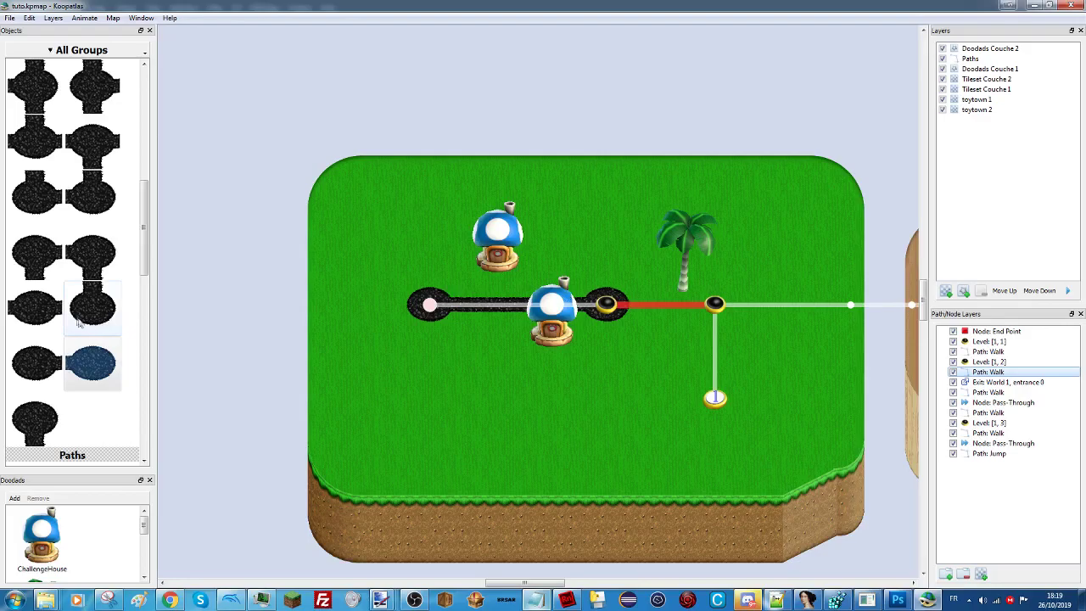
{"action": "left_click", "coordinate": [47, 309]}
{"action": "left_click_drag", "start_coordinate": [240, 254], "coordinate": [608, 312]}
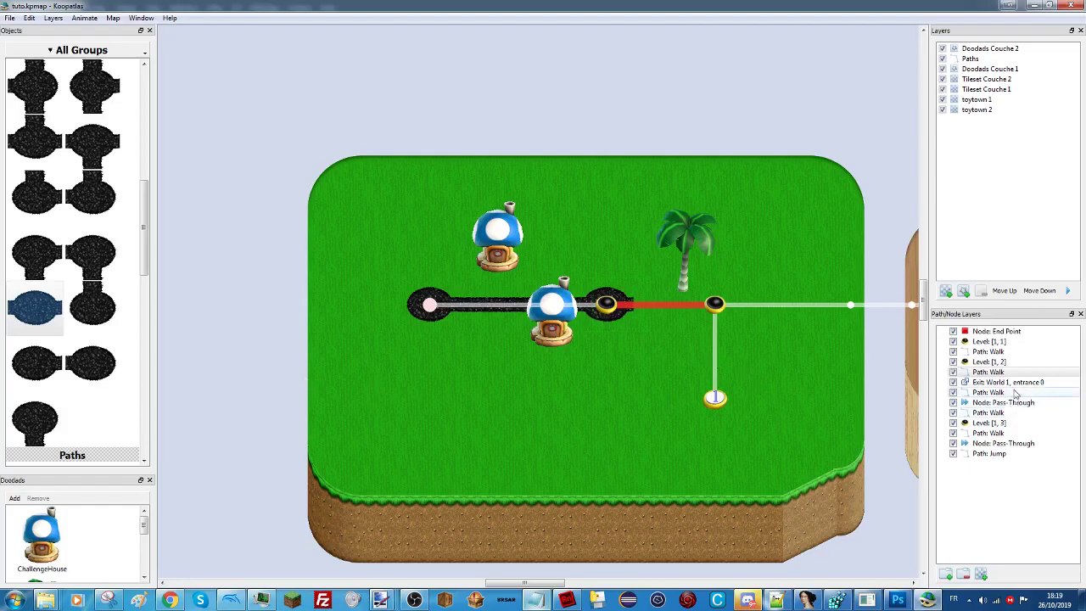
{"action": "left_click", "coordinate": [942, 58]}
{"action": "left_click", "coordinate": [942, 58]}
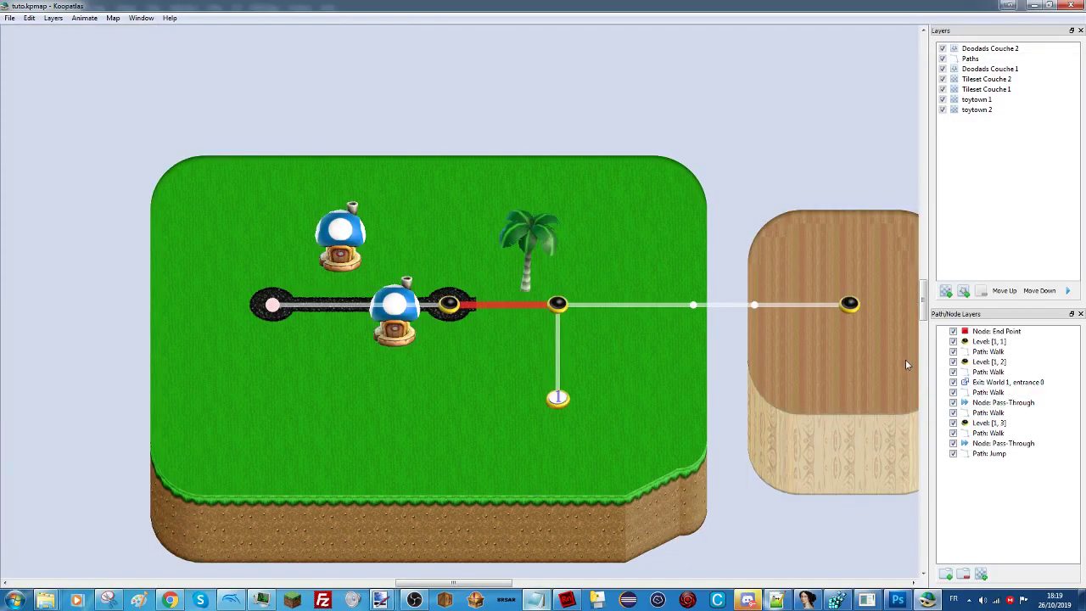
{"action": "mouse_move", "coordinate": [450, 303]}
{"action": "left_mouse_down"}
{"action": "mouse_move", "coordinate": [458, 244]}
{"action": "mouse_move", "coordinate": [471, 246]}
{"action": "mouse_move", "coordinate": [457, 301]}
{"action": "left_mouse_up"}
{"action": "left_click", "coordinate": [1041, 372]}
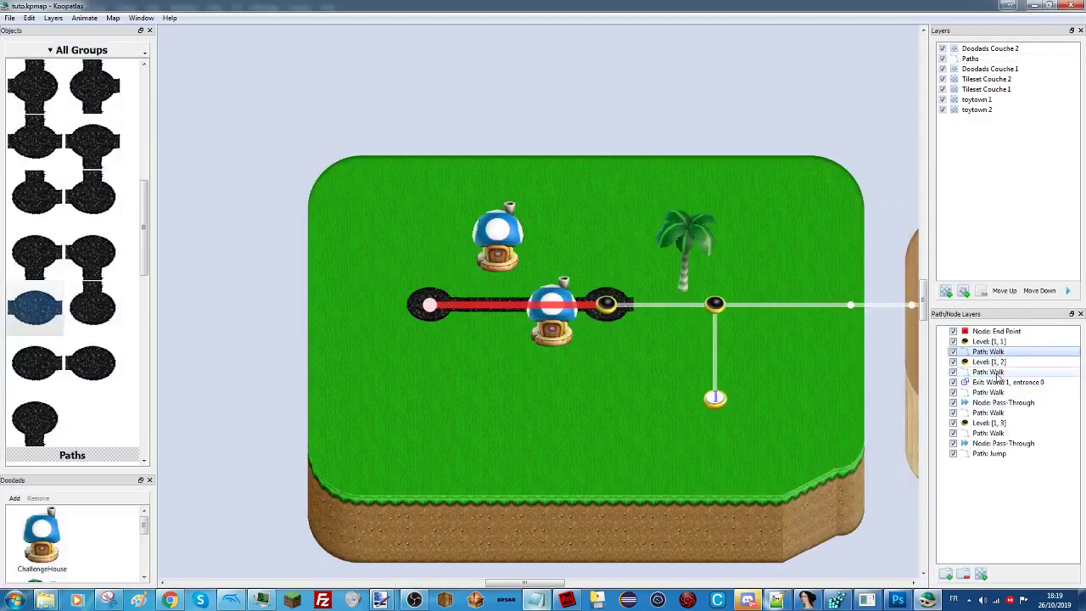
Try moving the second Walk path above level 1, 2 in the path order, and restore the original order.
{"action": "left_click_drag", "start_coordinate": [997, 383], "coordinate": [1000, 357]}
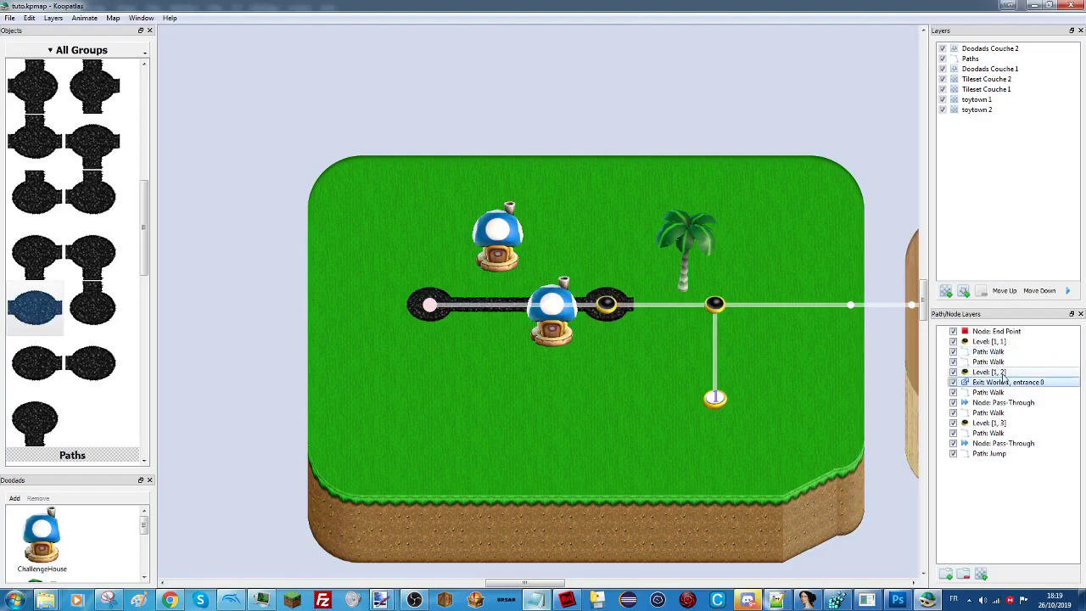
{"action": "left_click", "coordinate": [1002, 353]}
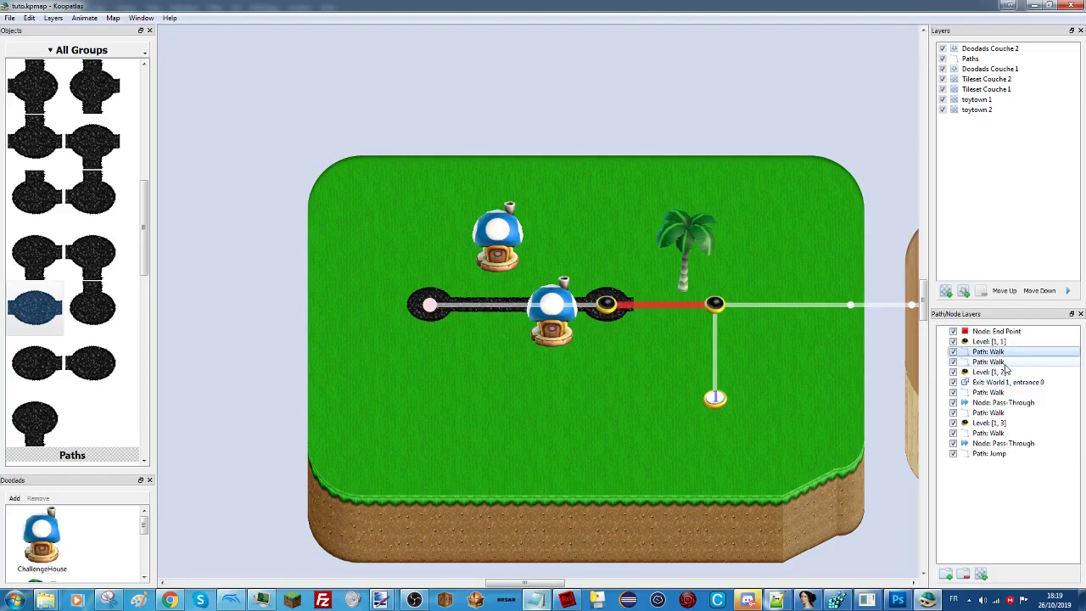
{"action": "left_click_drag", "start_coordinate": [1003, 355], "coordinate": [1005, 381]}
For the second Walk path, place a left-opening round tile under level 1, 2 and join it to level 1, 1 with a horizontal strip.
{"action": "left_click", "coordinate": [1005, 373]}
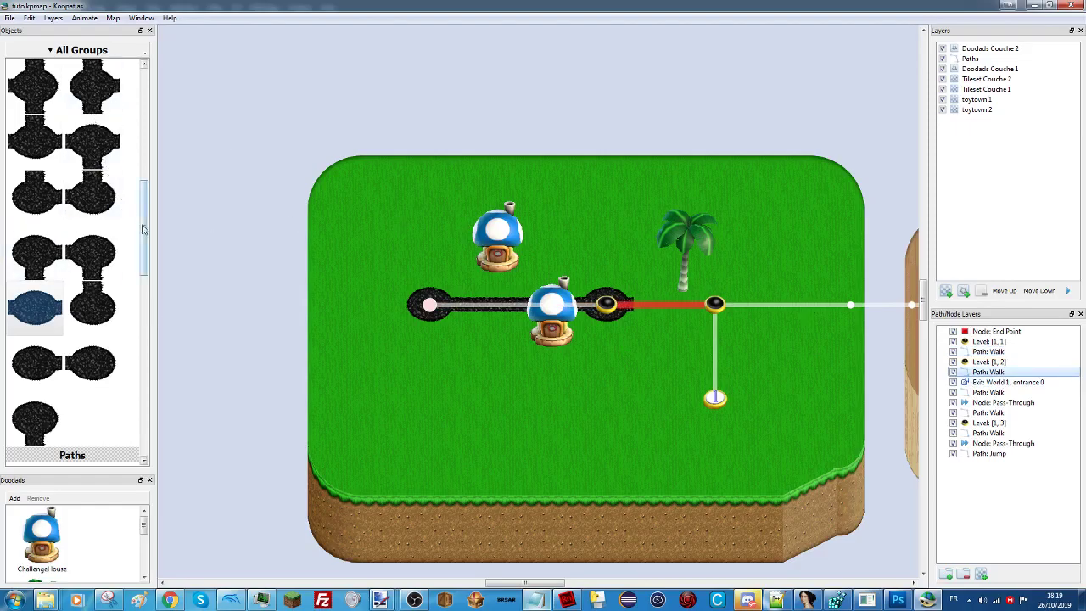
{"action": "left_click", "coordinate": [91, 363]}
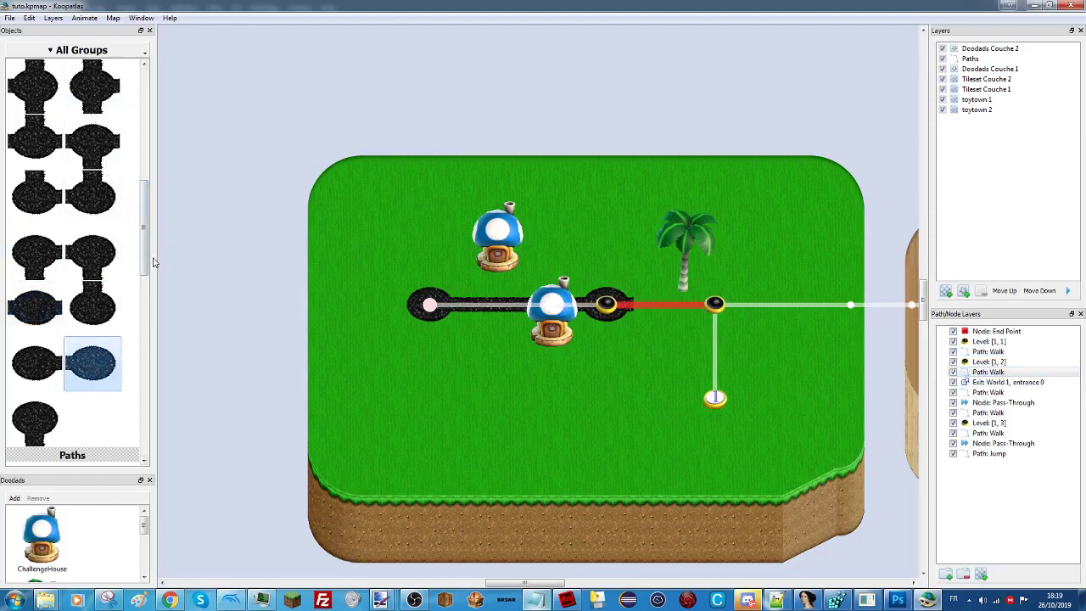
{"action": "left_click", "coordinate": [717, 307]}
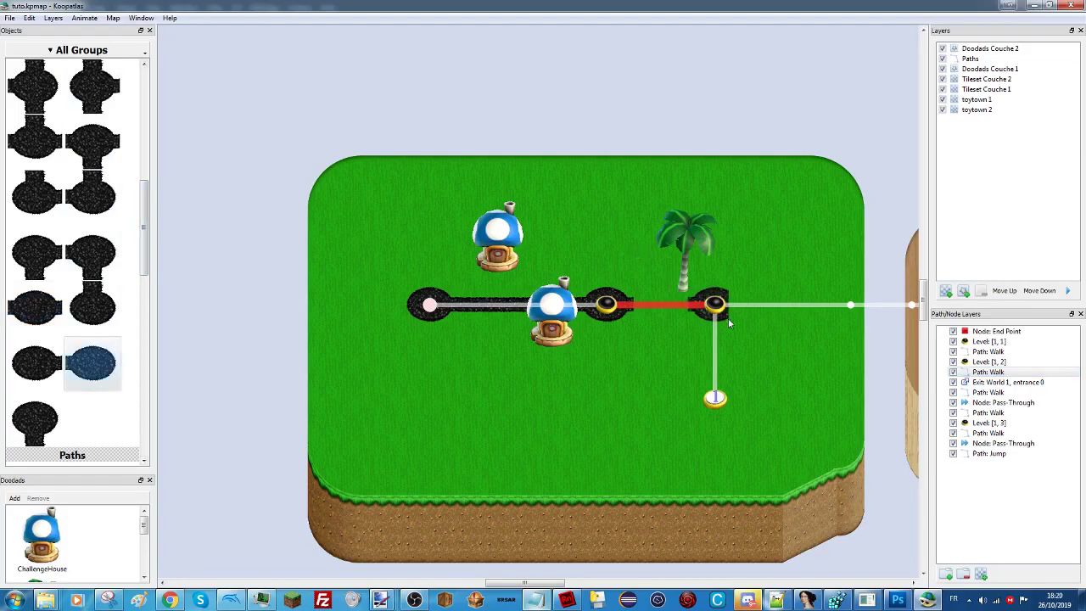
{"action": "left_click_drag", "start_coordinate": [146, 210], "coordinate": [146, 85]}
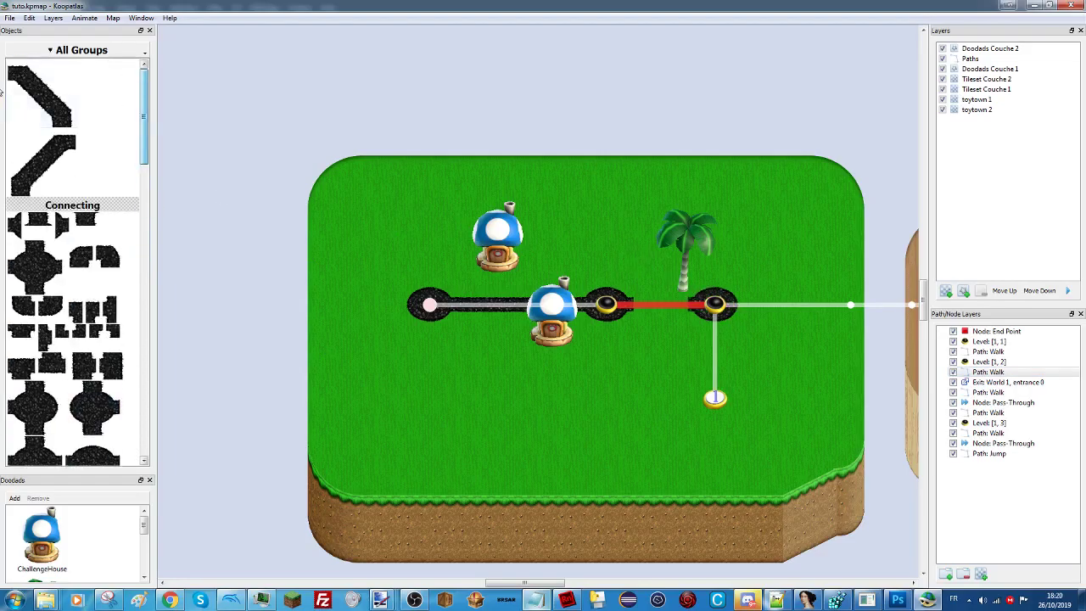
{"action": "left_click_drag", "start_coordinate": [146, 148], "coordinate": [132, 366]}
{"action": "scroll", "coordinate": [132, 367], "scroll_direction": "up", "scroll_amount": 1}
{"action": "left_click", "coordinate": [48, 142]}
{"action": "left_click", "coordinate": [675, 311]}
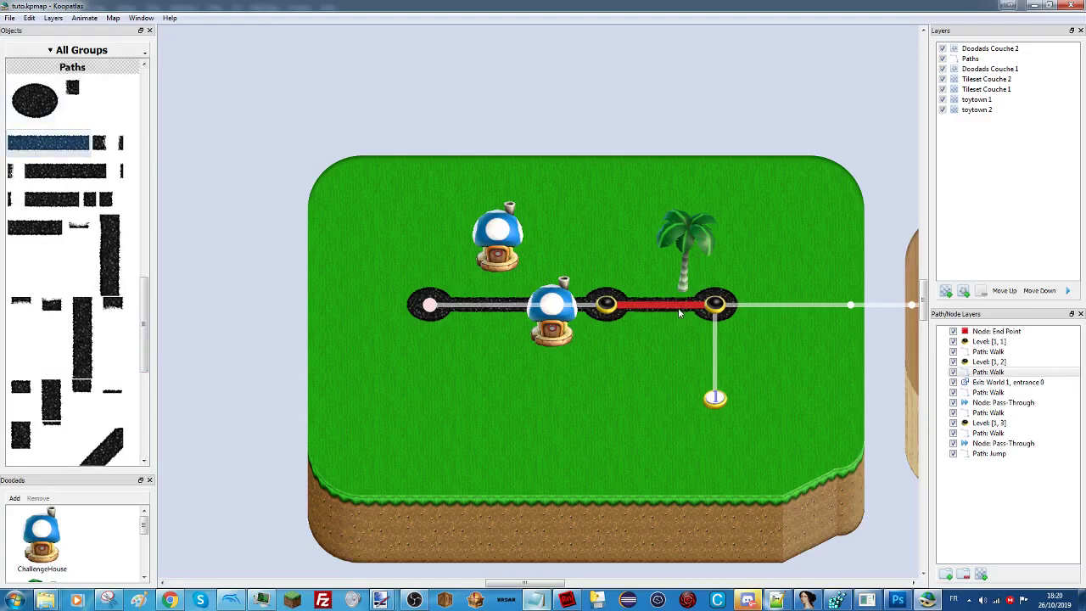
For the Walk path down to the World 1 exit, place the round tile with left, right and downward openings under level 1, 2.
{"action": "left_click", "coordinate": [984, 392]}
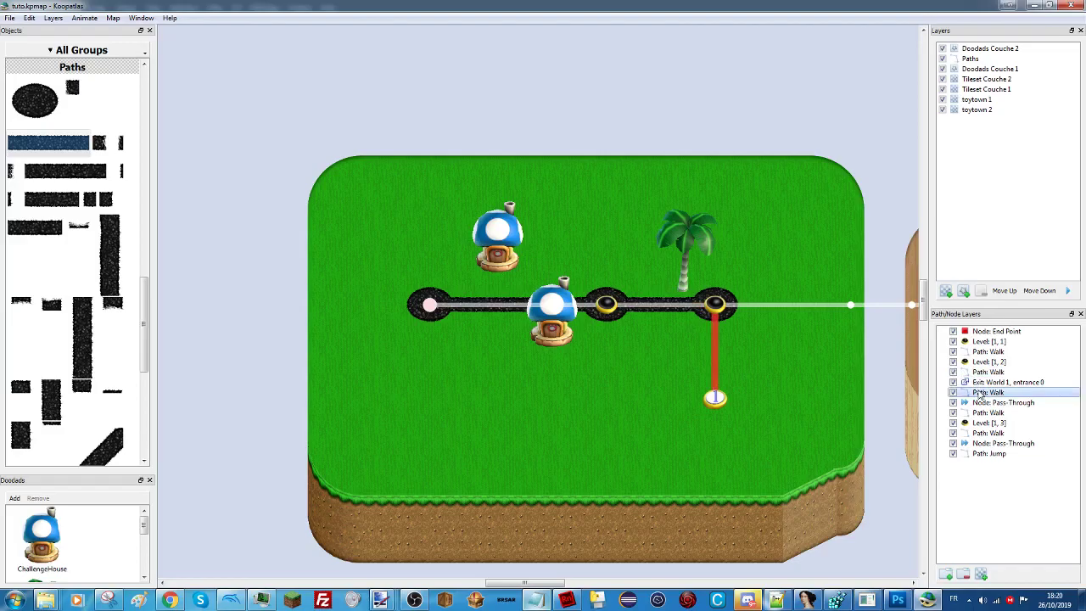
{"action": "scroll", "coordinate": [142, 366], "scroll_direction": "down", "scroll_amount": 3}
{"action": "scroll", "coordinate": [143, 366], "scroll_direction": "down", "scroll_amount": 2}
{"action": "scroll", "coordinate": [128, 310], "scroll_direction": "up", "scroll_amount": 5}
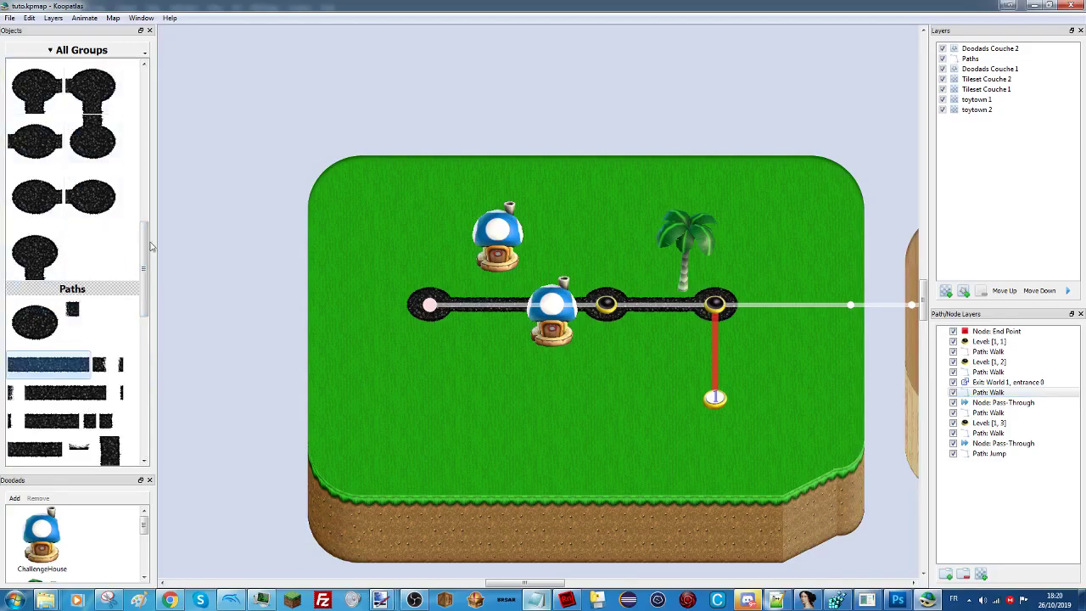
{"action": "scroll", "coordinate": [145, 229], "scroll_direction": "up", "scroll_amount": 4}
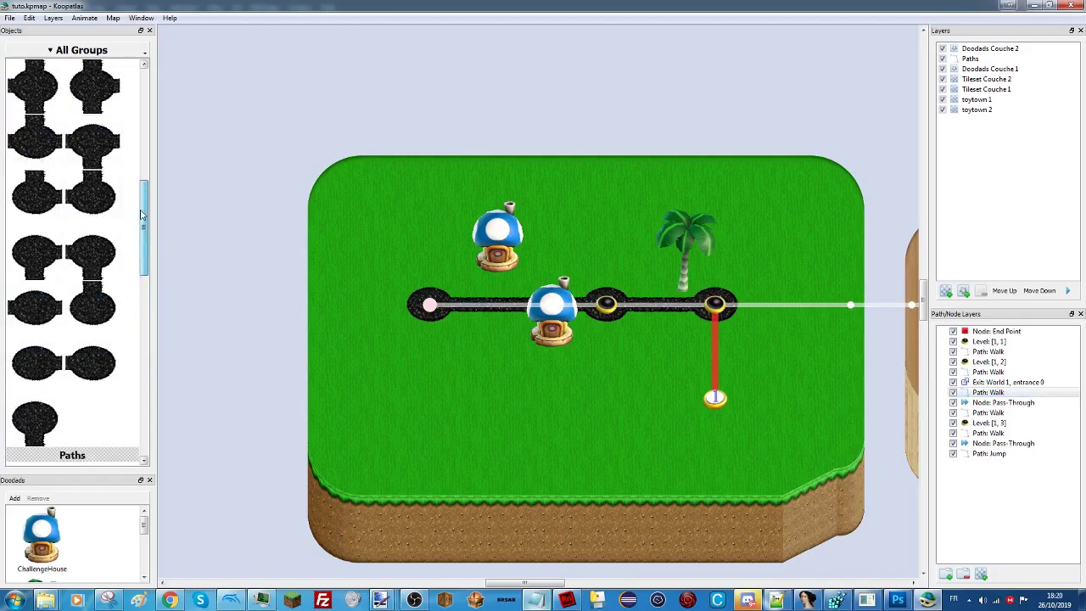
{"action": "left_click_drag", "start_coordinate": [93, 142], "coordinate": [715, 310]}
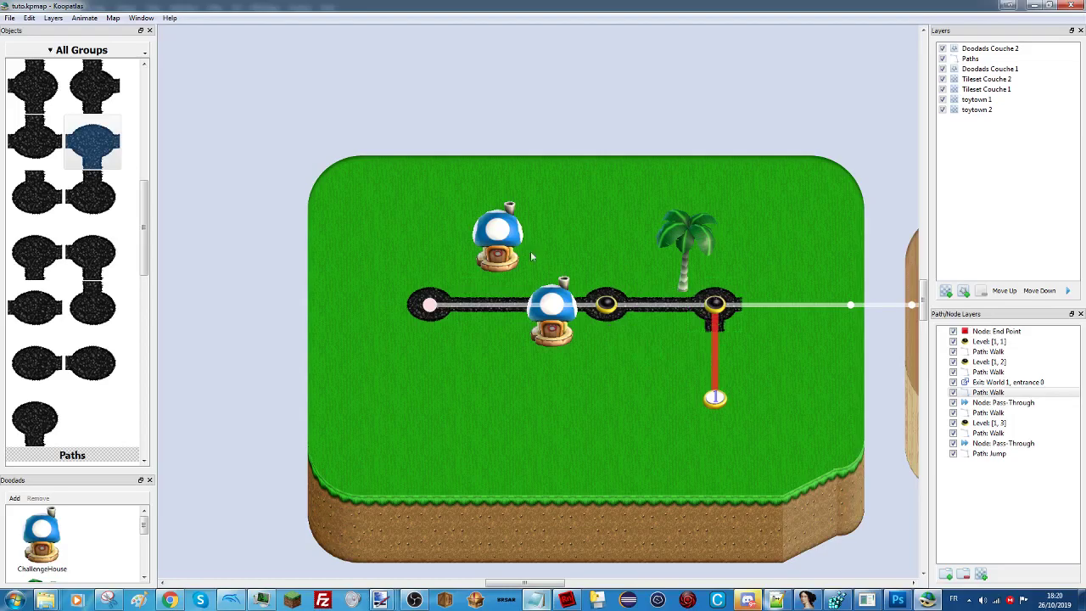
Run a vertical path strip from level 1, 2 down past the World 1 exit and extend its lower end with a short piece.
{"action": "left_click_drag", "start_coordinate": [144, 190], "coordinate": [114, 277]}
{"action": "left_click", "coordinate": [111, 288]}
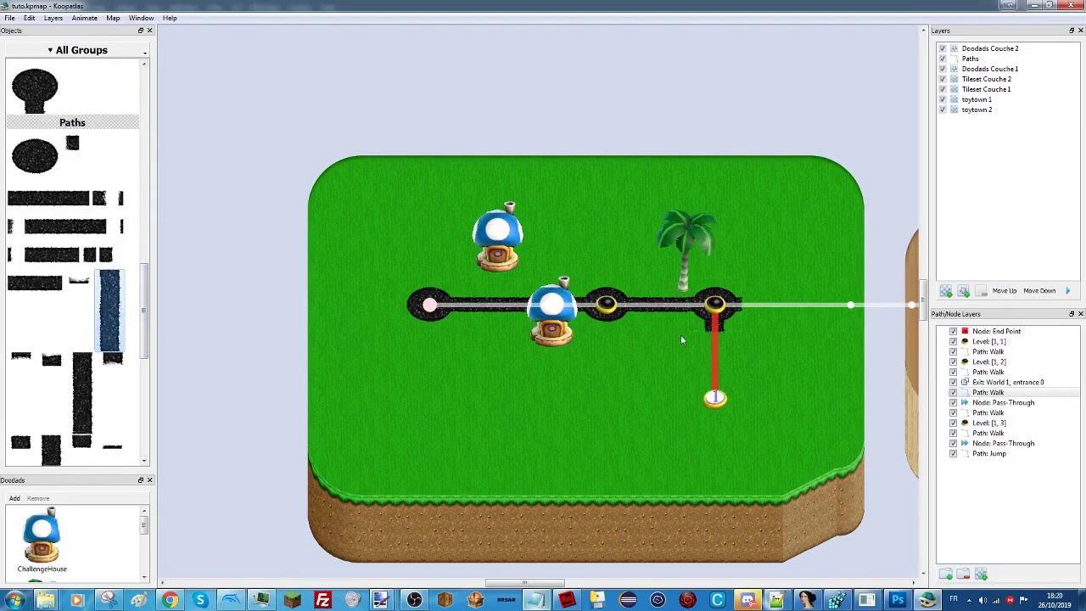
{"action": "mouse_move", "coordinate": [704, 339]}
{"action": "left_mouse_down"}
{"action": "mouse_move", "coordinate": [726, 377]}
{"action": "mouse_move", "coordinate": [721, 452]}
{"action": "left_mouse_up"}
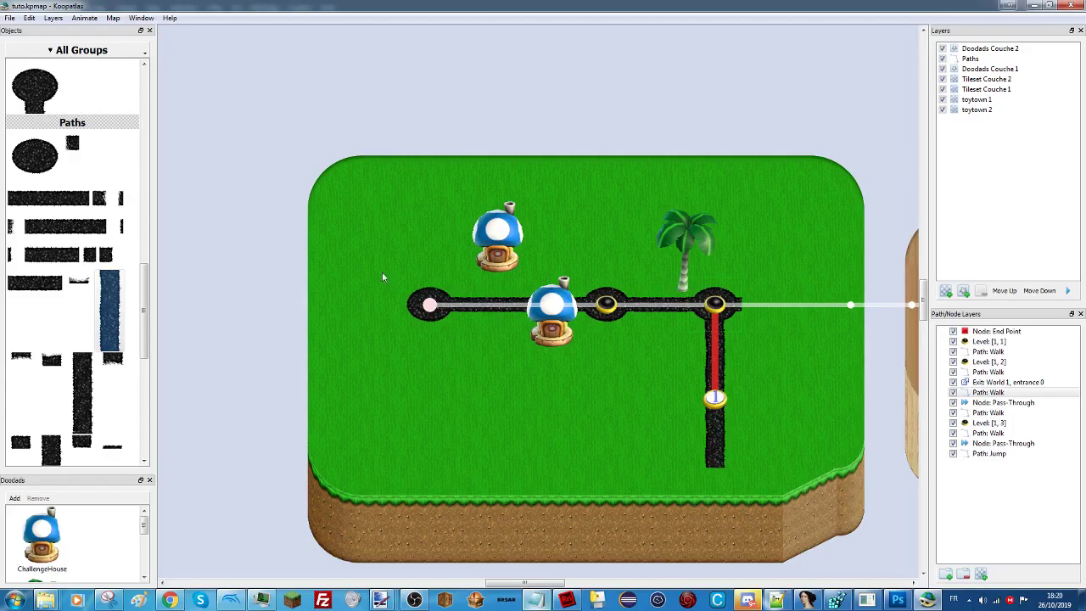
{"action": "scroll", "coordinate": [149, 309], "scroll_direction": "down", "scroll_amount": 1}
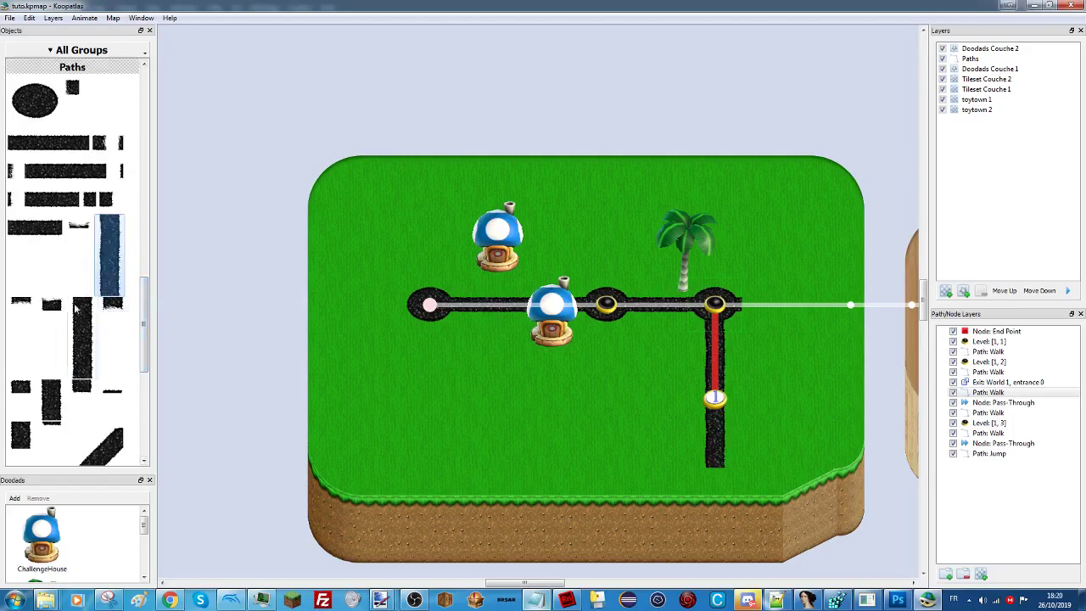
{"action": "left_click_drag", "start_coordinate": [710, 478], "coordinate": [720, 480]}
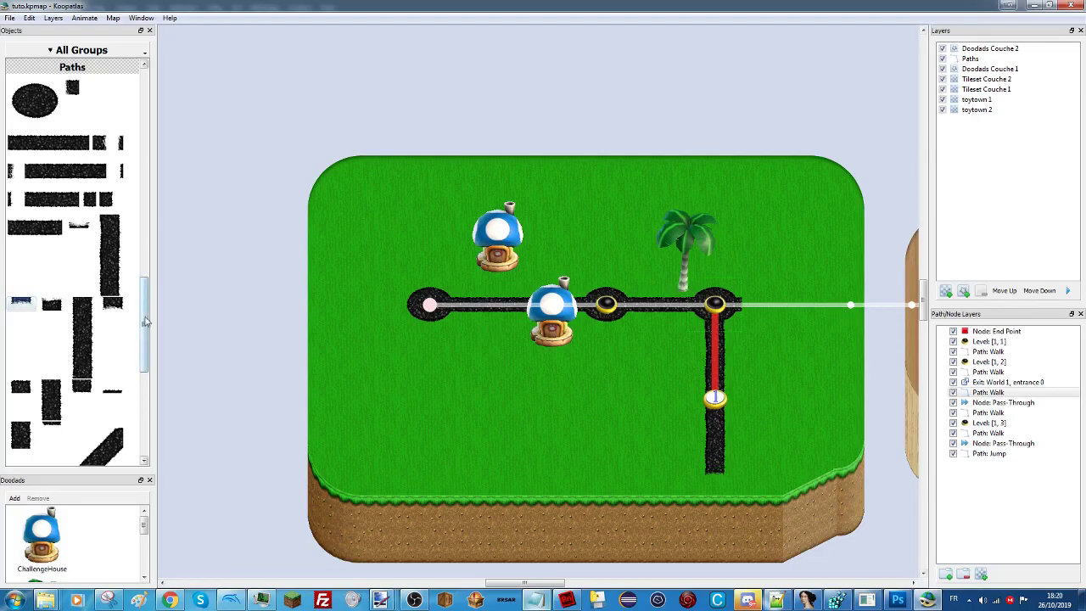
For the Walk path right of level 1, 2, lay a horizontal strip to the grass edge and finish it with the end tile.
{"action": "left_click", "coordinate": [75, 143]}
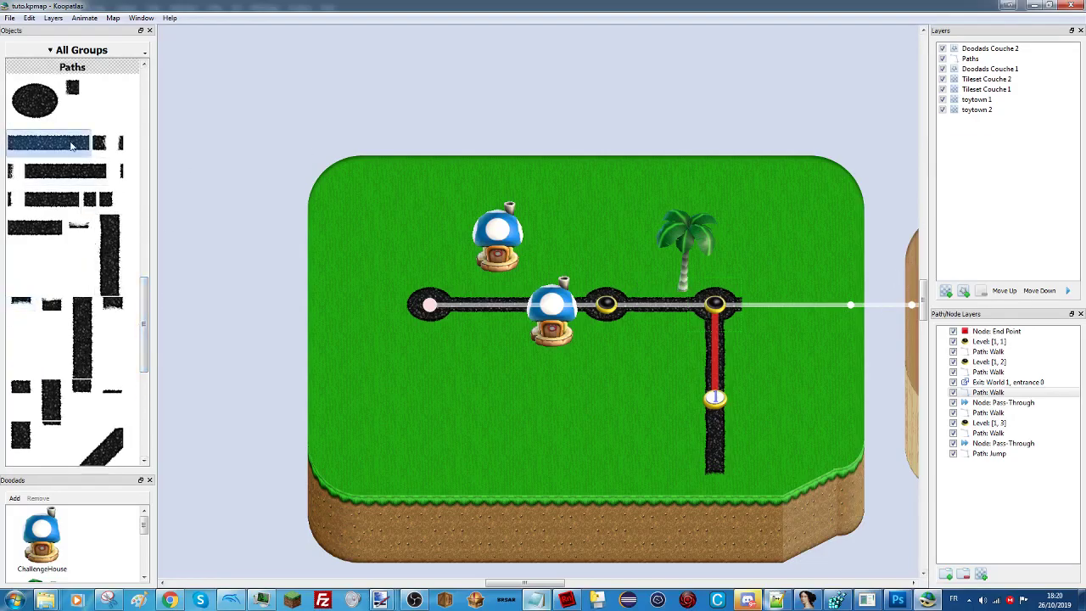
{"action": "left_click", "coordinate": [987, 413]}
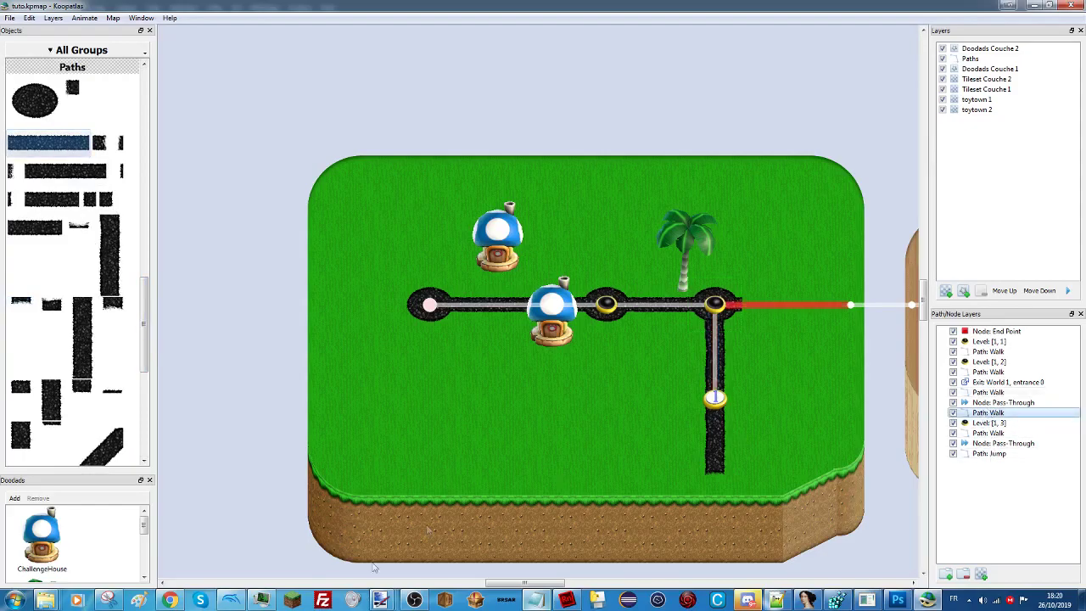
{"action": "left_click_drag", "start_coordinate": [538, 584], "coordinate": [563, 583]}
{"action": "left_click_drag", "start_coordinate": [509, 305], "coordinate": [608, 309]}
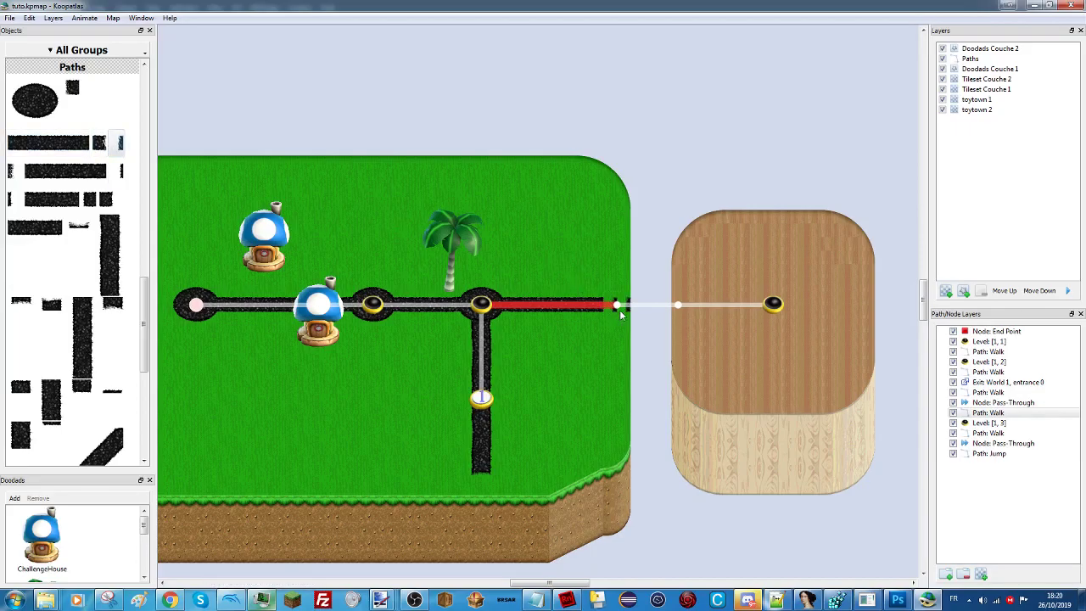
{"action": "left_click", "coordinate": [100, 141]}
{"action": "left_click_drag", "start_coordinate": [609, 302], "coordinate": [619, 313]}
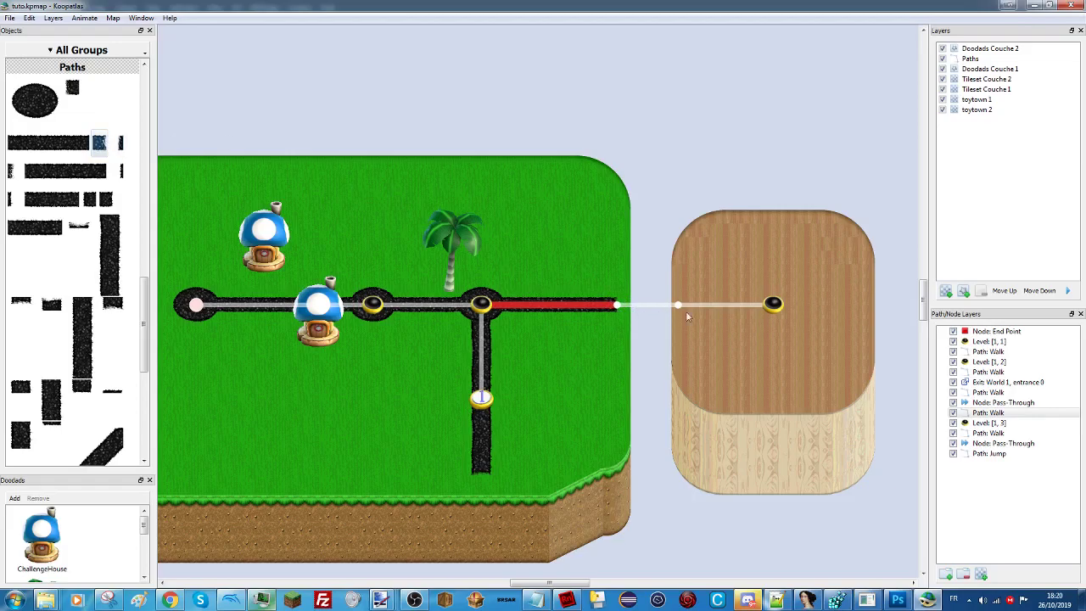
For the Walk path on the wooden platform, lay an end tile and horizontal strip leading to a left-opening round tile under level 1, 3.
{"action": "left_click", "coordinate": [983, 433]}
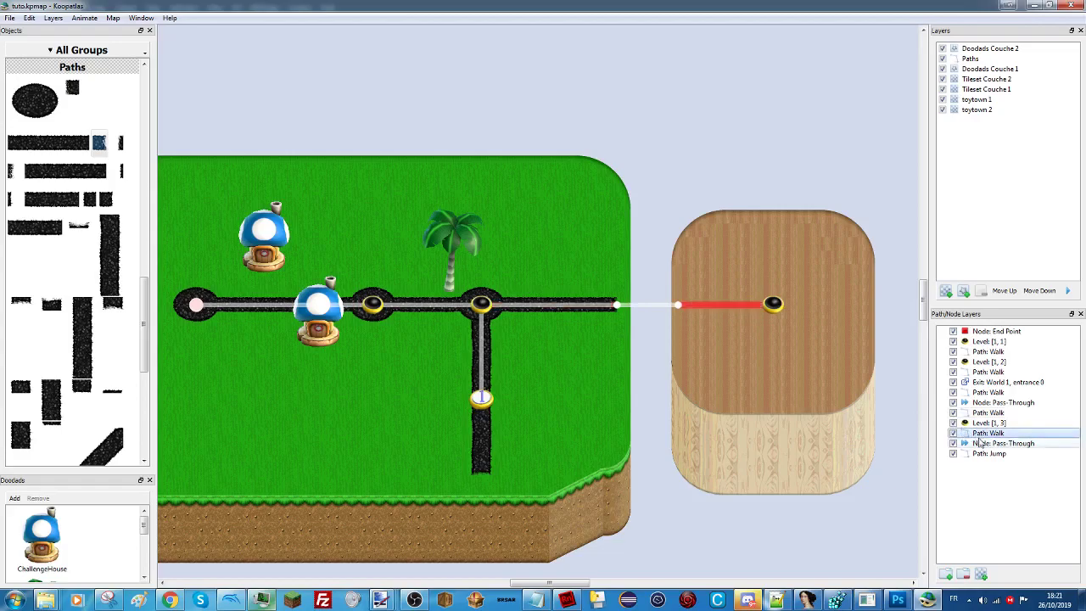
{"action": "key", "text": "Down"}
{"action": "key", "text": "Down"}
{"action": "left_click", "coordinate": [988, 434]}
{"action": "left_click", "coordinate": [117, 148]}
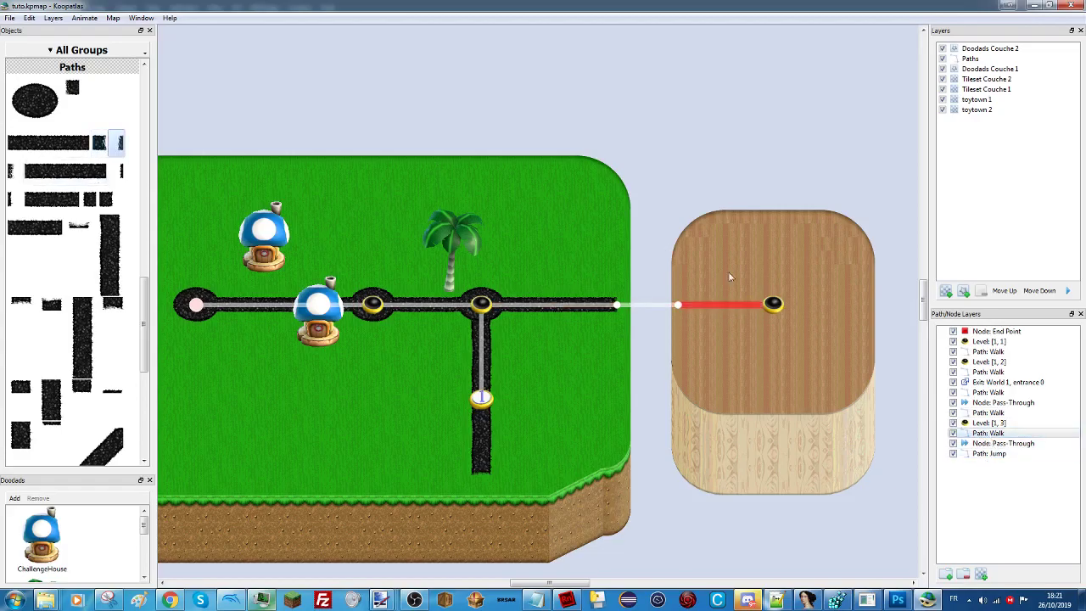
{"action": "left_click", "coordinate": [681, 305]}
{"action": "left_click", "coordinate": [72, 144]}
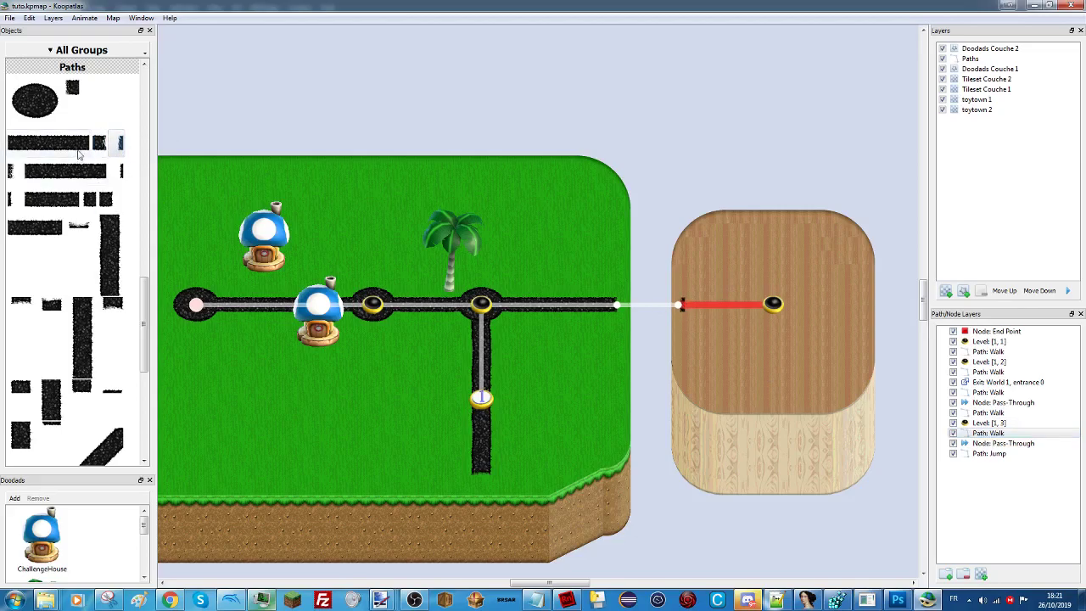
{"action": "mouse_move", "coordinate": [696, 302]}
{"action": "left_mouse_down"}
{"action": "mouse_move", "coordinate": [745, 313]}
{"action": "mouse_move", "coordinate": [735, 313]}
{"action": "left_mouse_up"}
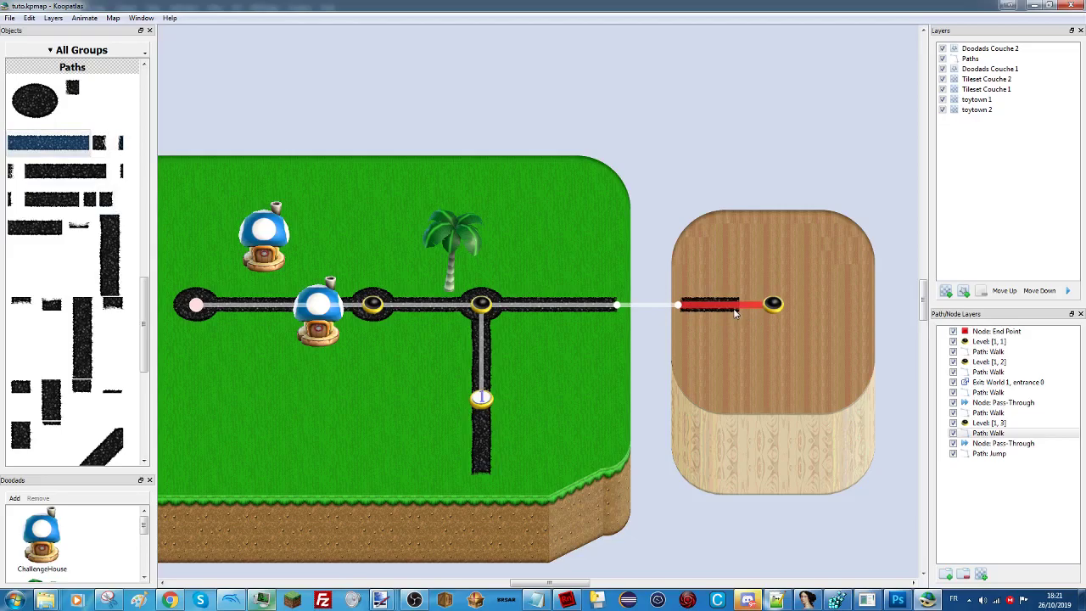
{"action": "left_click_drag", "start_coordinate": [145, 288], "coordinate": [145, 222]}
{"action": "left_click", "coordinate": [91, 253]}
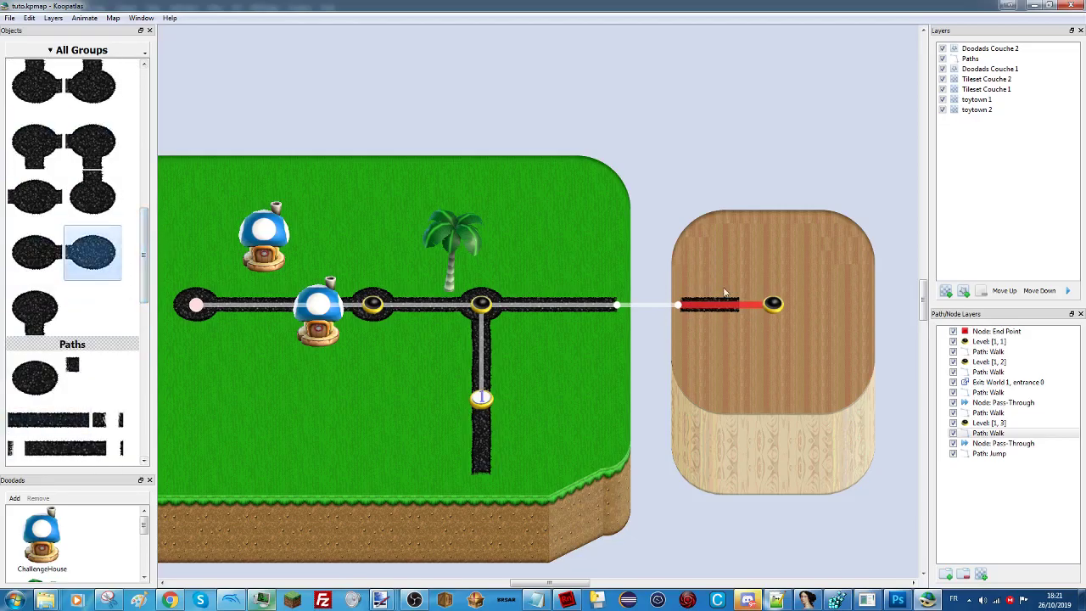
{"action": "left_click", "coordinate": [778, 316]}
{"action": "left_click", "coordinate": [1009, 58]}
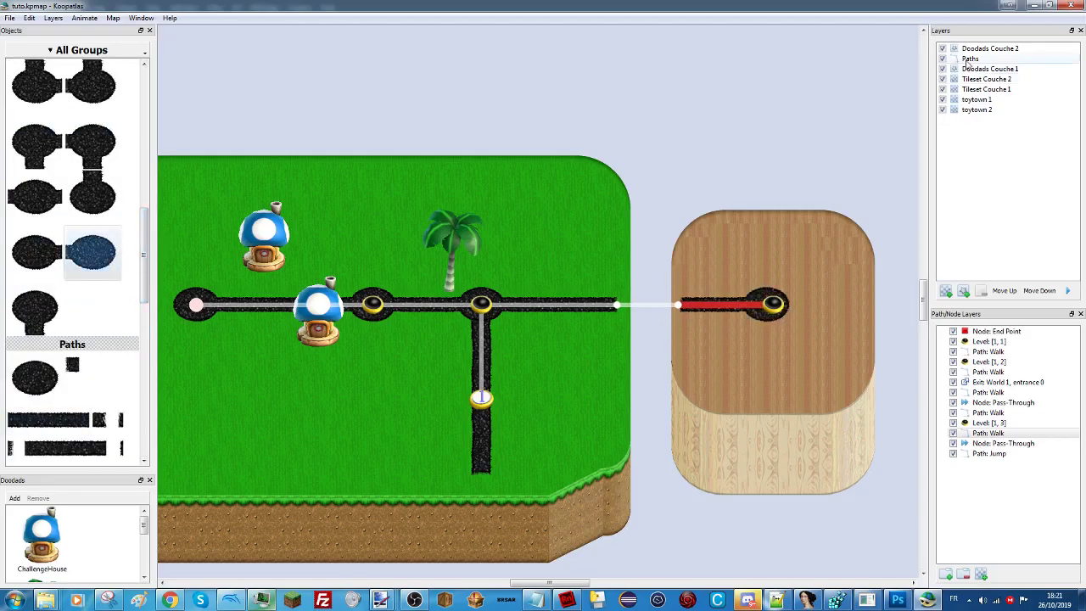
{"action": "left_click", "coordinate": [615, 305]}
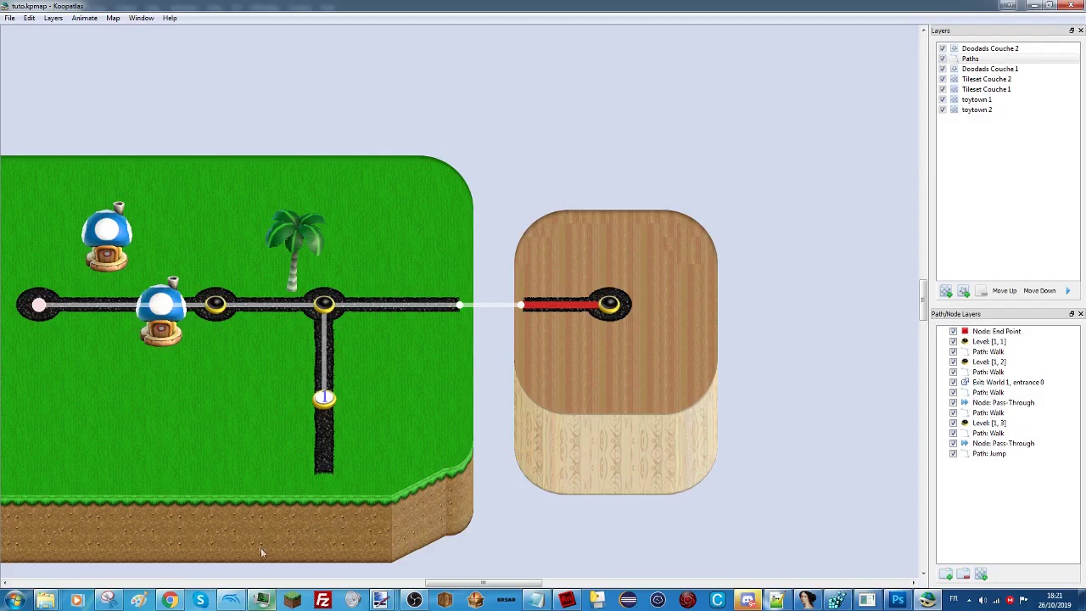
{"action": "left_click_drag", "start_coordinate": [488, 583], "coordinate": [458, 583]}
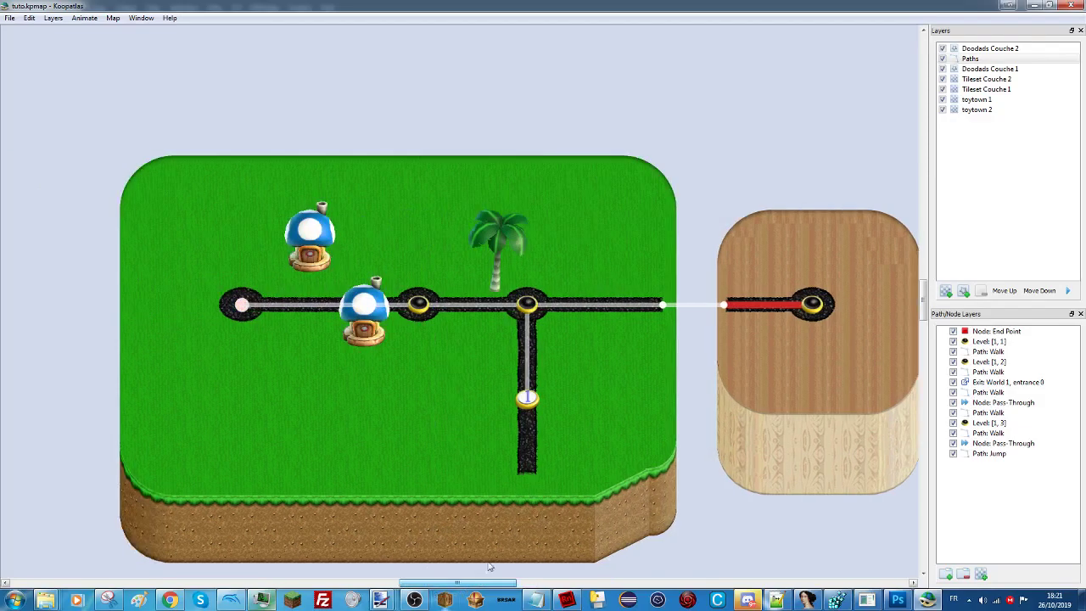
{"action": "left_click", "coordinate": [996, 374]}
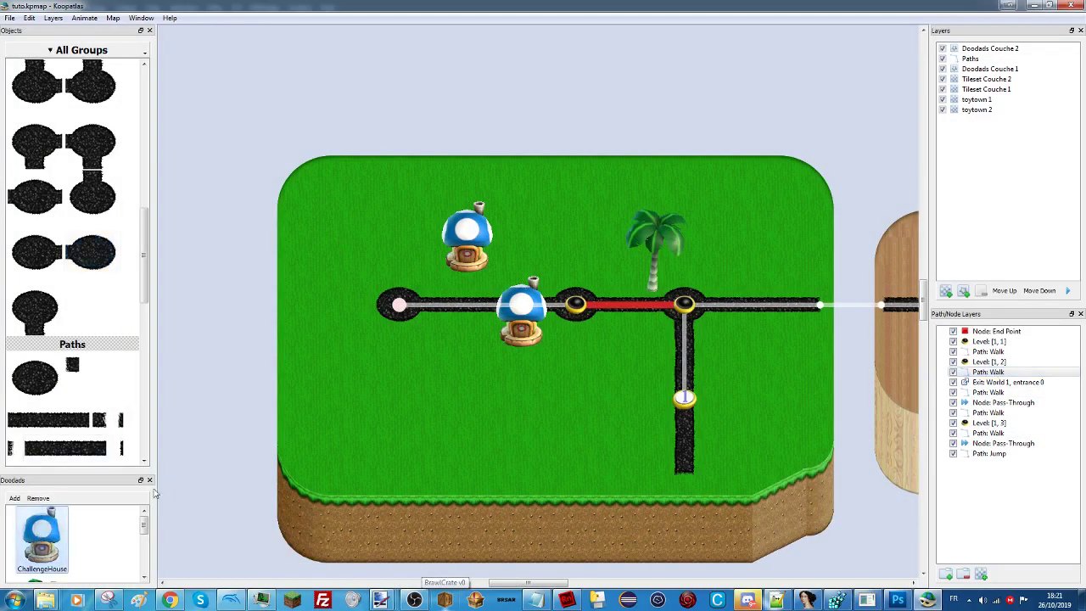
{"action": "scroll", "coordinate": [144, 530], "scroll_direction": "down", "scroll_amount": 1}
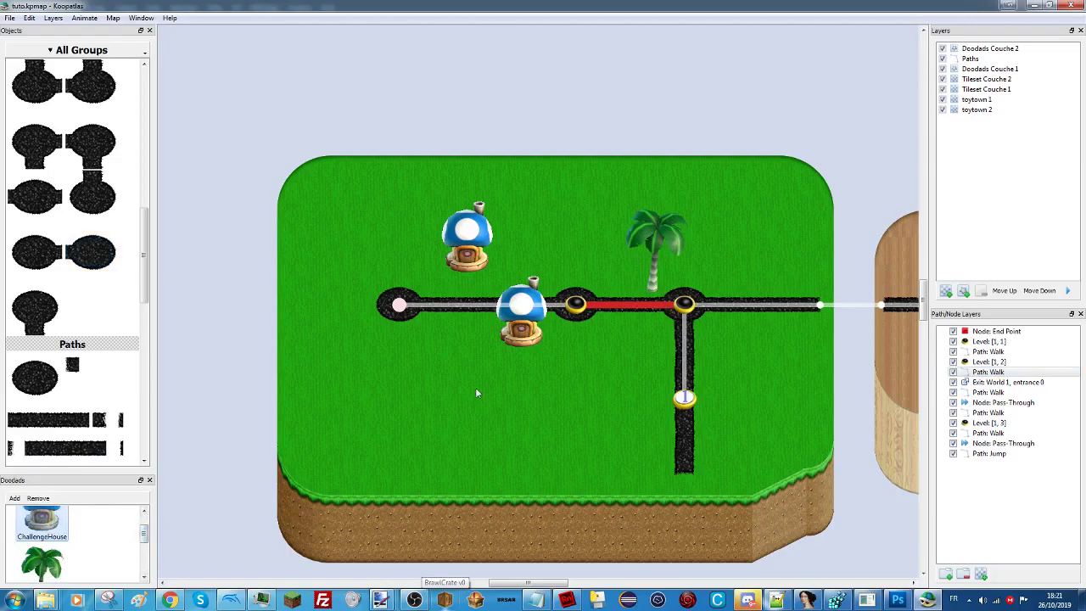
{"action": "left_click_drag", "start_coordinate": [603, 296], "coordinate": [604, 229]}
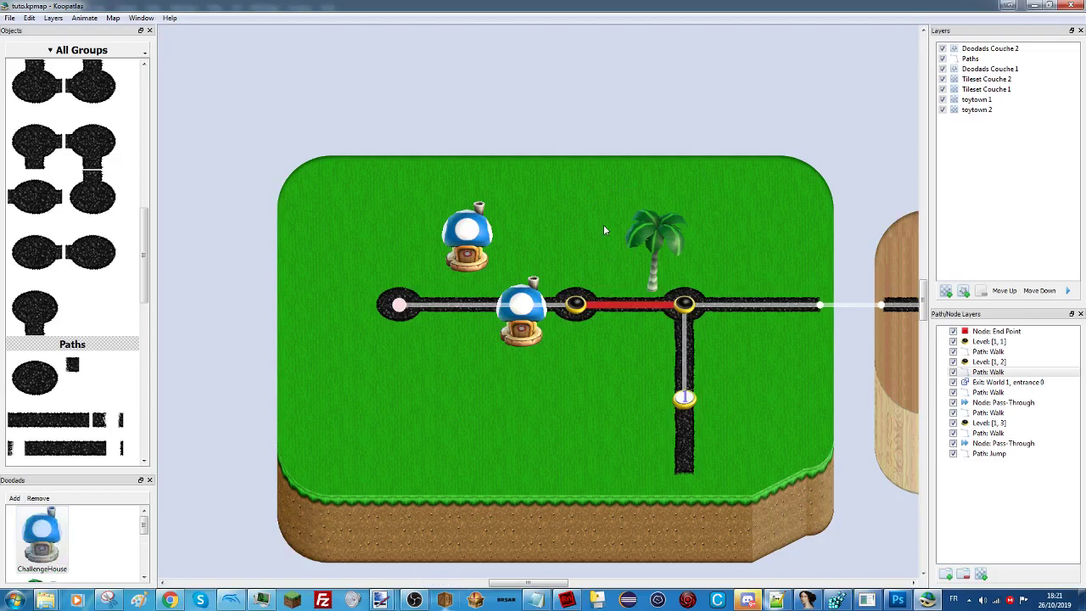
{"action": "left_click", "coordinate": [988, 48]}
{"action": "left_click", "coordinate": [989, 69]}
{"action": "left_click_drag", "start_coordinate": [346, 279], "coordinate": [385, 263]}
{"action": "key", "text": "Delete"}
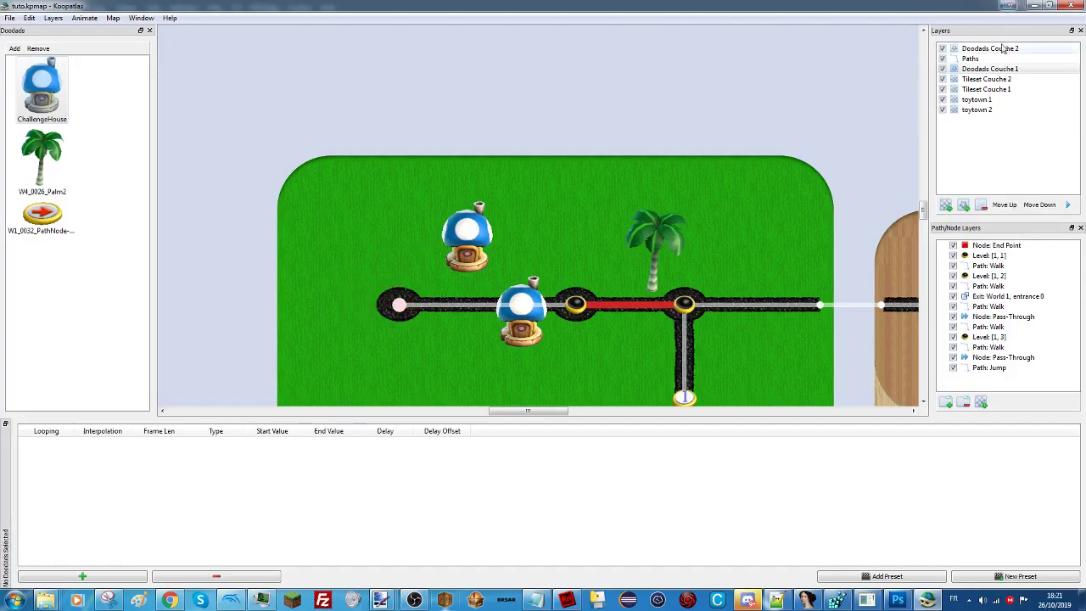
On the Doodads Couche 2 layer, place the W1_0032_PathNode doodad on the starting End Point node.
{"action": "left_click", "coordinate": [1001, 48]}
{"action": "left_click_drag", "start_coordinate": [38, 212], "coordinate": [383, 302]}
{"action": "left_click", "coordinate": [386, 309]}
{"action": "left_click", "coordinate": [384, 151]}
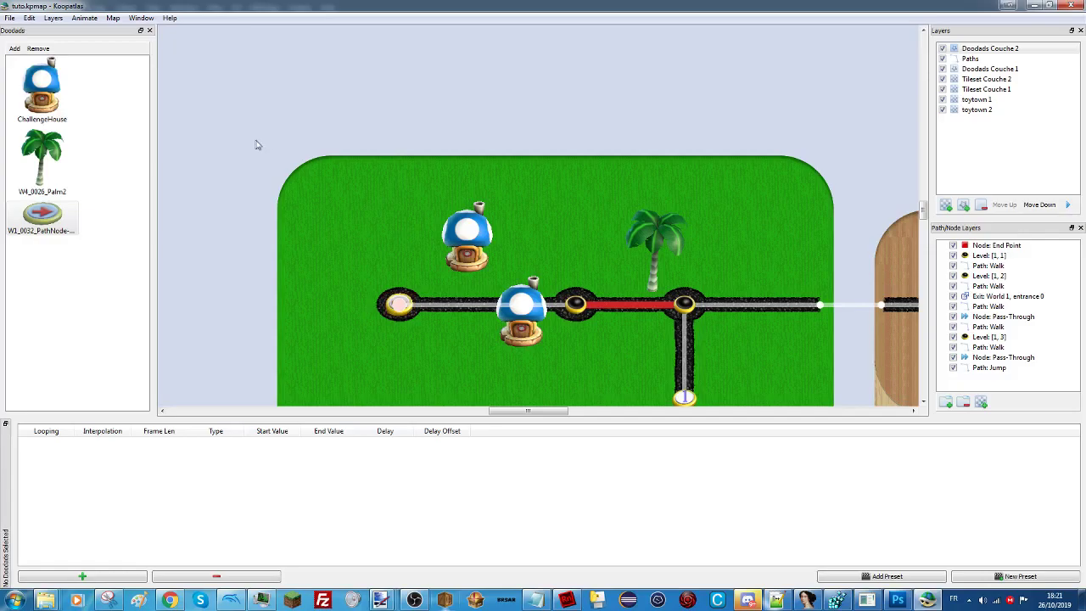
On the Paths layer, add a node directly below the World 1 exit, connected to it by a Walk path.
{"action": "left_click", "coordinate": [970, 59]}
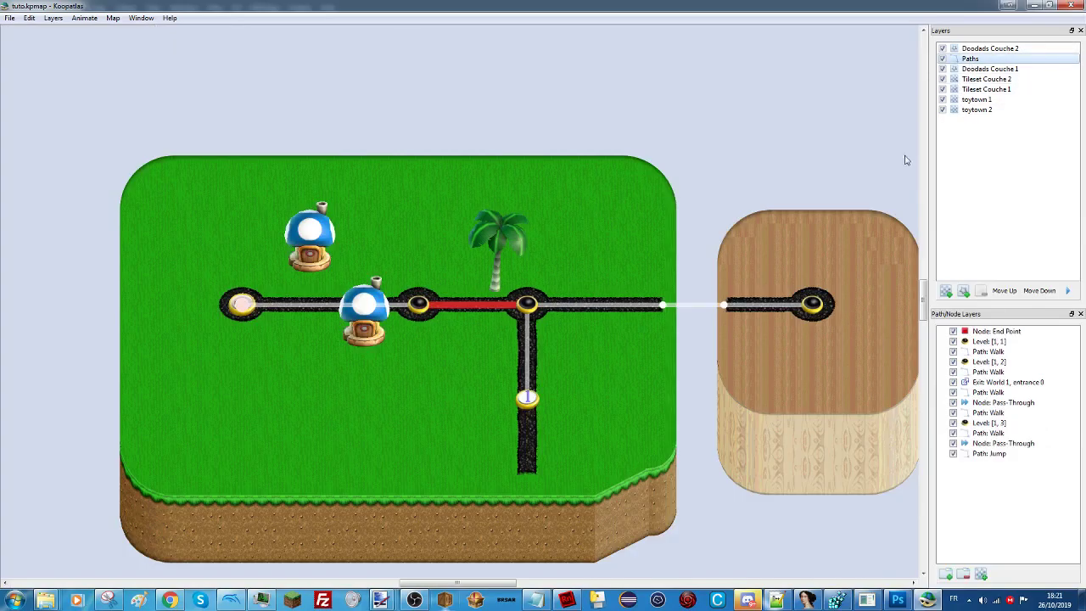
{"action": "scroll", "coordinate": [434, 426], "scroll_direction": "down", "scroll_amount": 2}
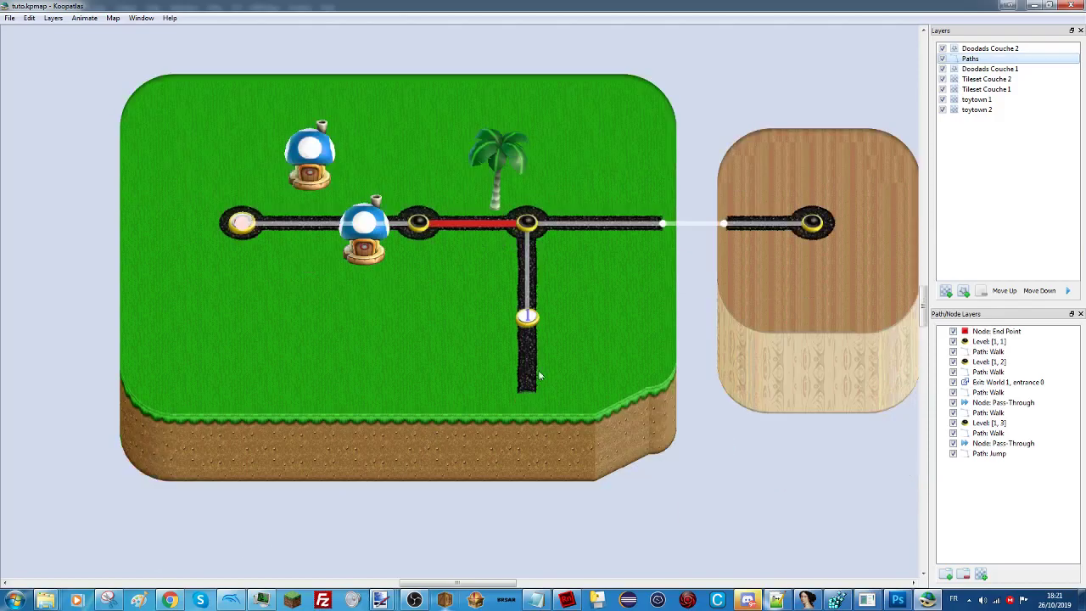
{"action": "left_click", "coordinate": [523, 328]}
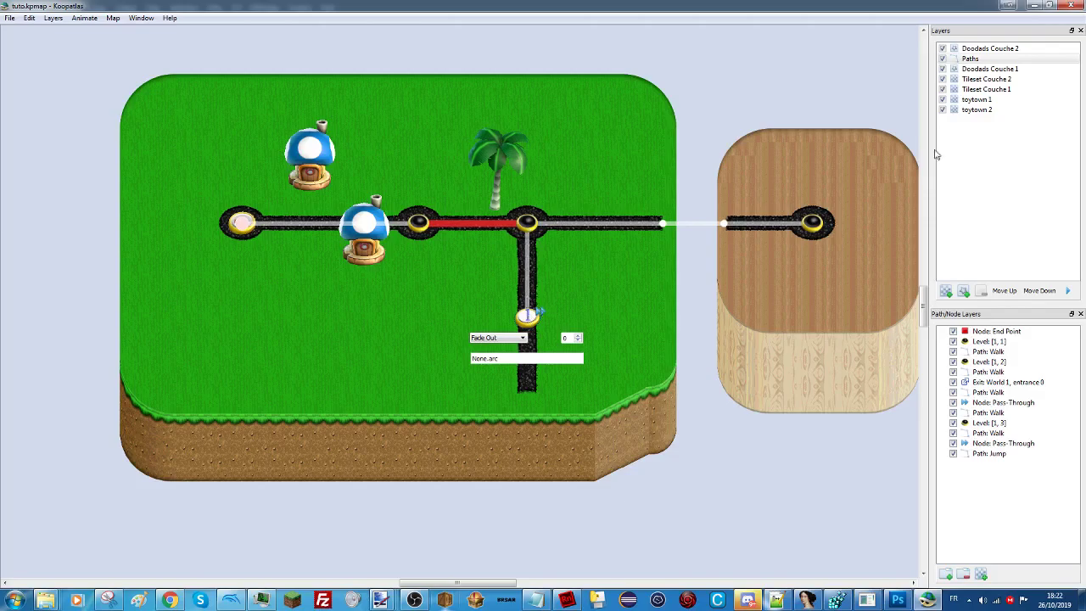
{"action": "left_click", "coordinate": [526, 407]}
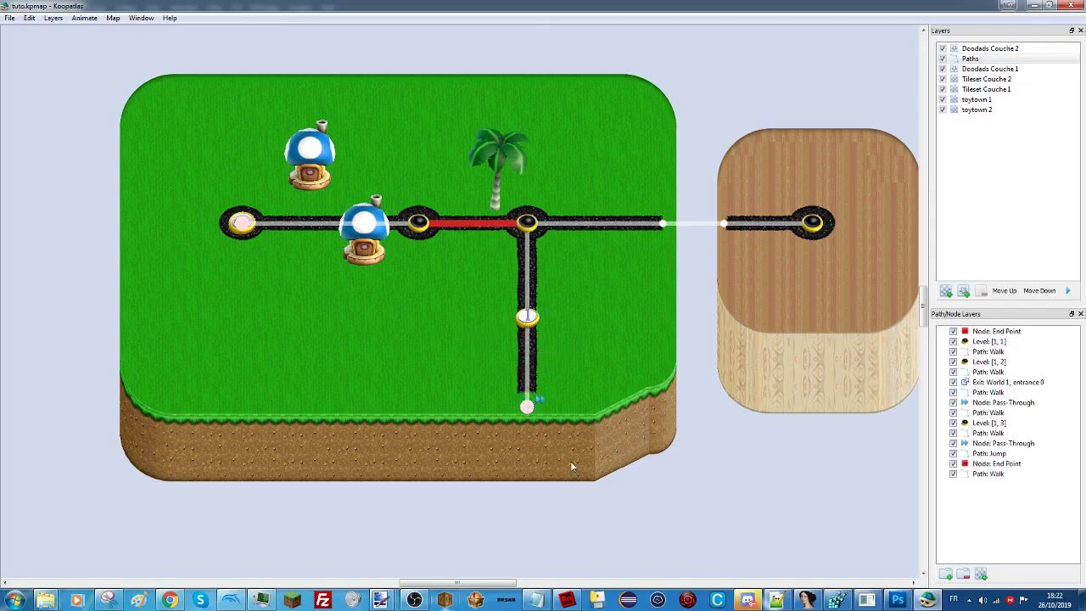
{"action": "left_click", "coordinate": [530, 289]}
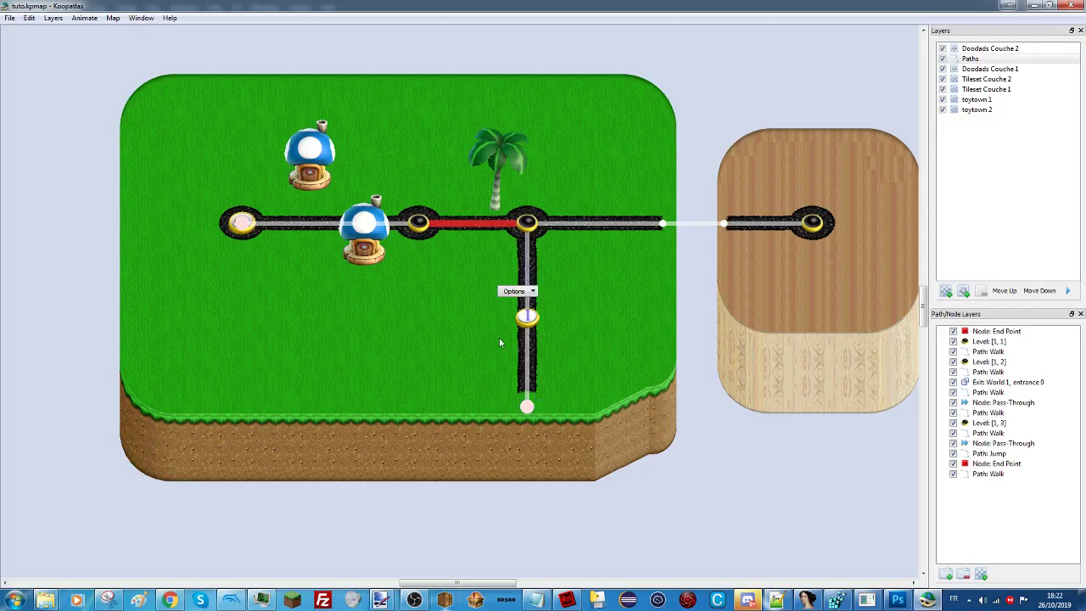
{"action": "left_click", "coordinate": [742, 441]}
Switch to the Maps folder in the file explorer and open List.txt in the text editor.
{"action": "mouse_move", "coordinate": [46, 599]}
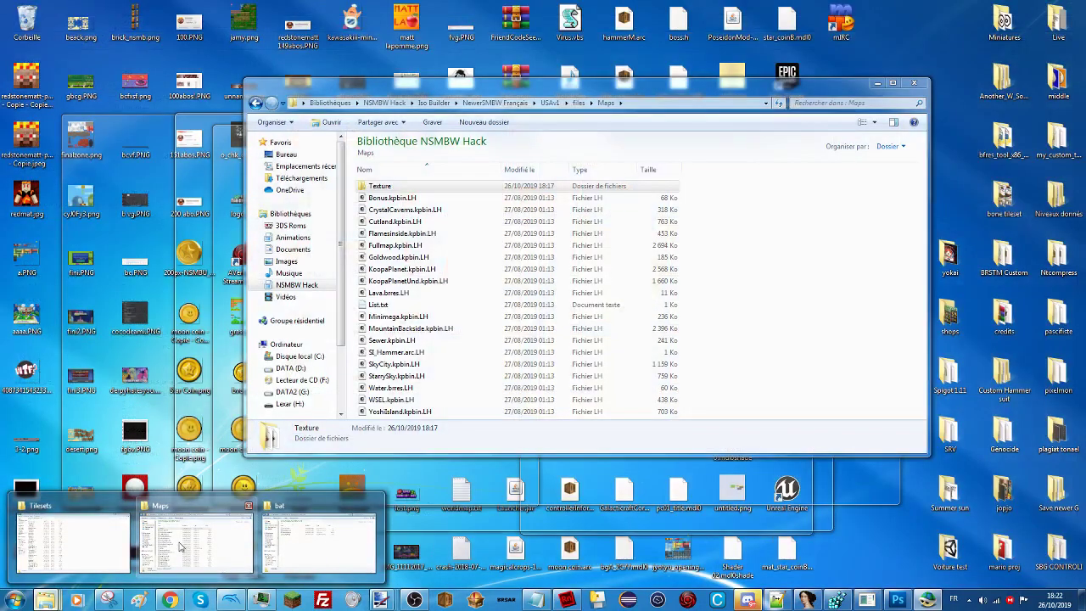
{"action": "left_click", "coordinate": [180, 547]}
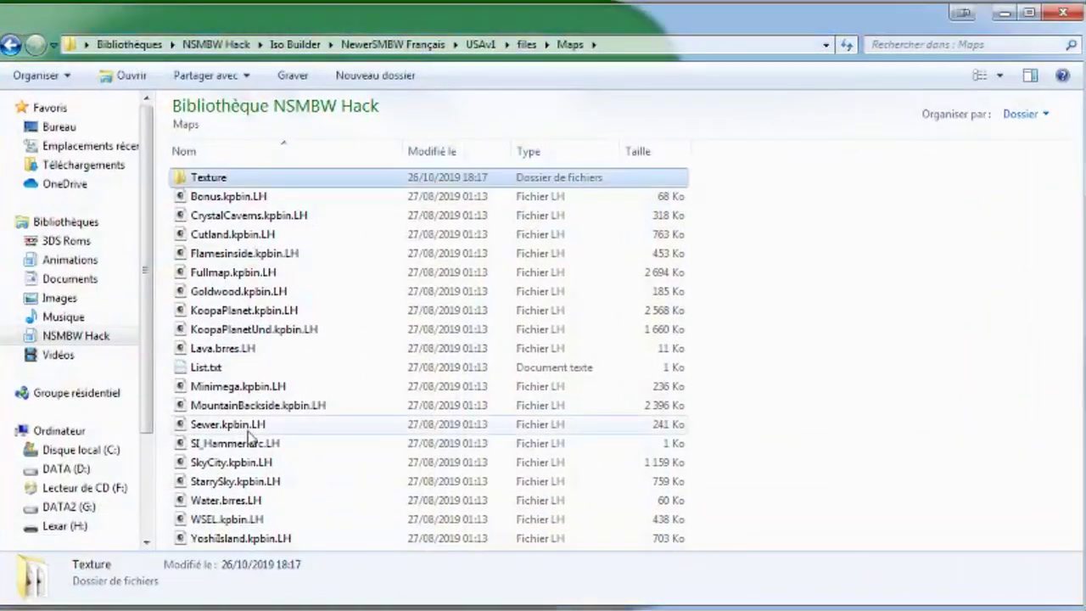
{"action": "left_click", "coordinate": [305, 426]}
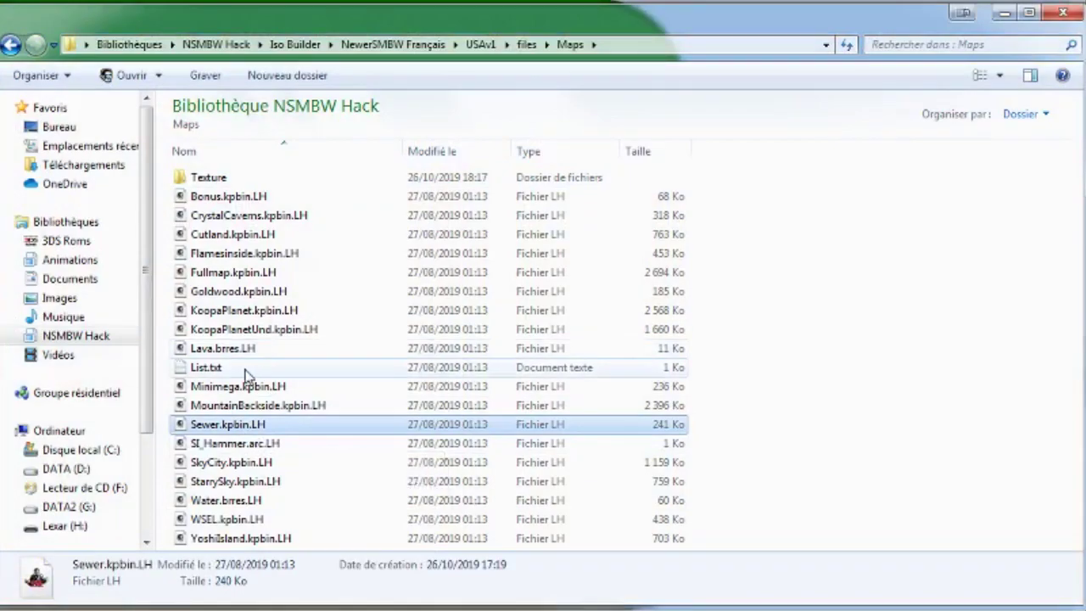
{"action": "double_click", "coordinate": [332, 374]}
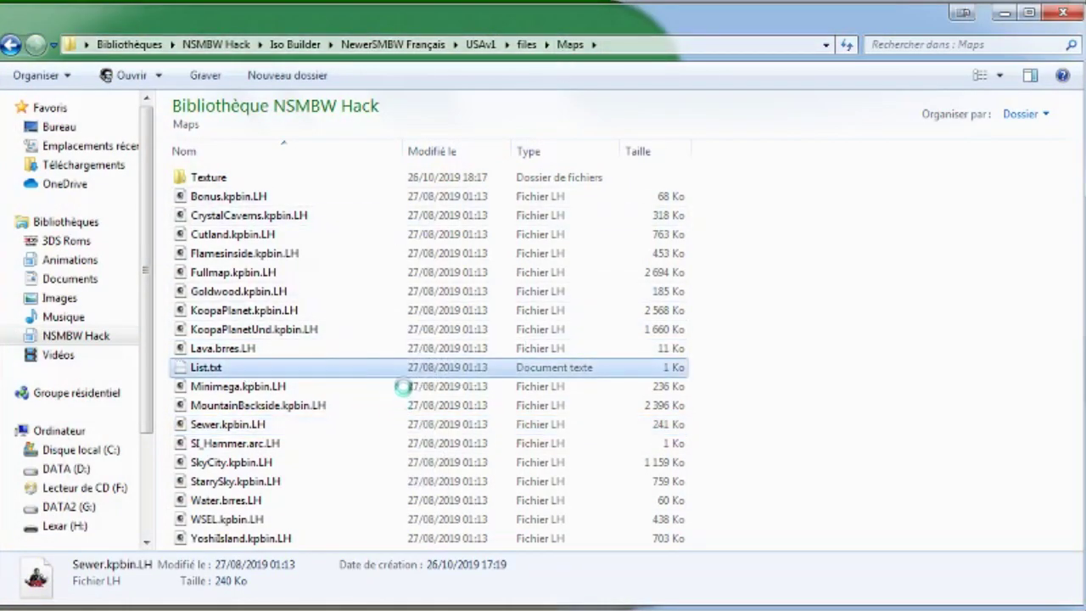
{"action": "right_click", "coordinate": [363, 369]}
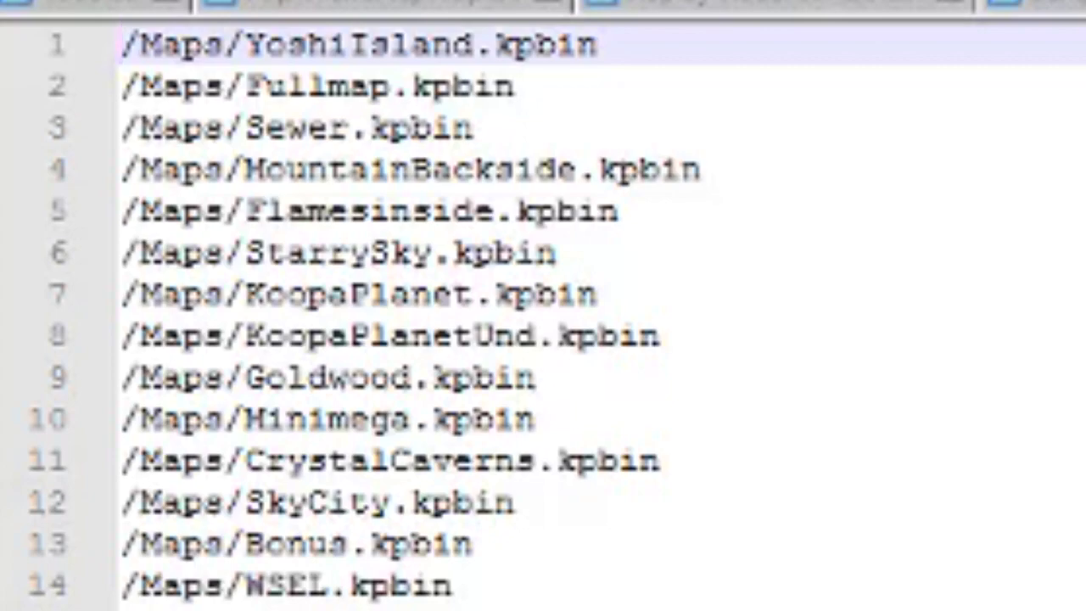
Replace the map name YoshiIsland with Tuto in the first line of List.txt.
{"action": "double_click", "coordinate": [282, 45]}
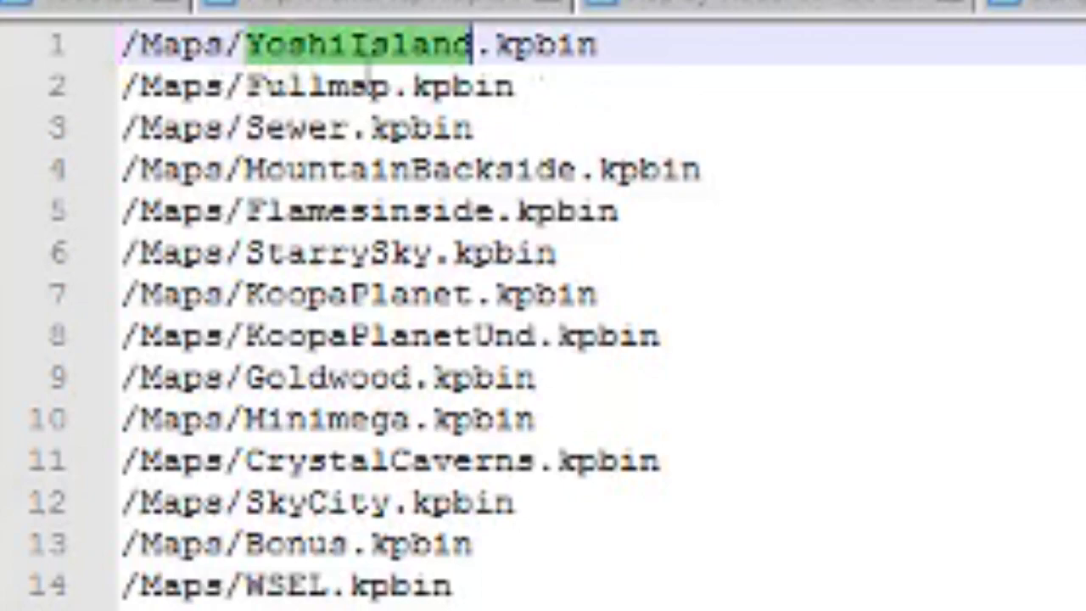
{"action": "left_click", "coordinate": [639, 57]}
{"action": "left_click_drag", "start_coordinate": [639, 58], "coordinate": [101, 48]}
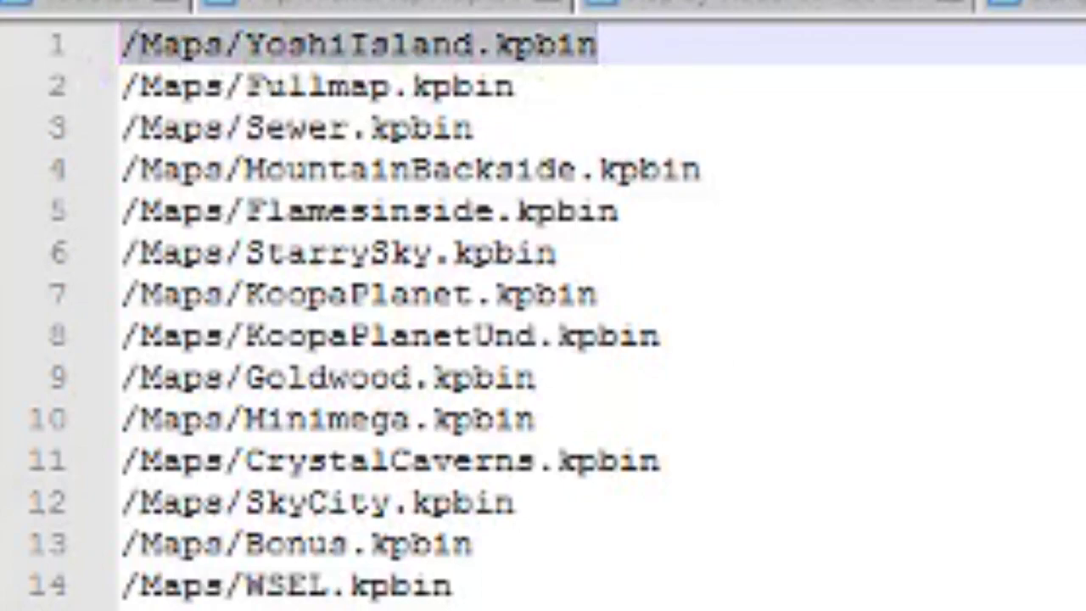
{"action": "double_click", "coordinate": [414, 58]}
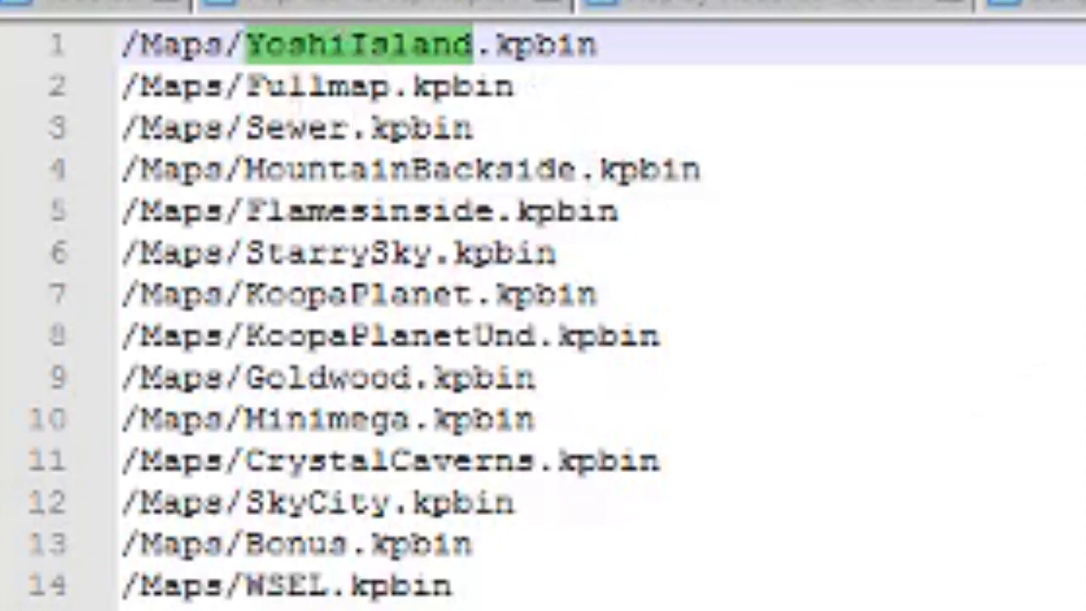
{"action": "type", "text": "Tuto"}
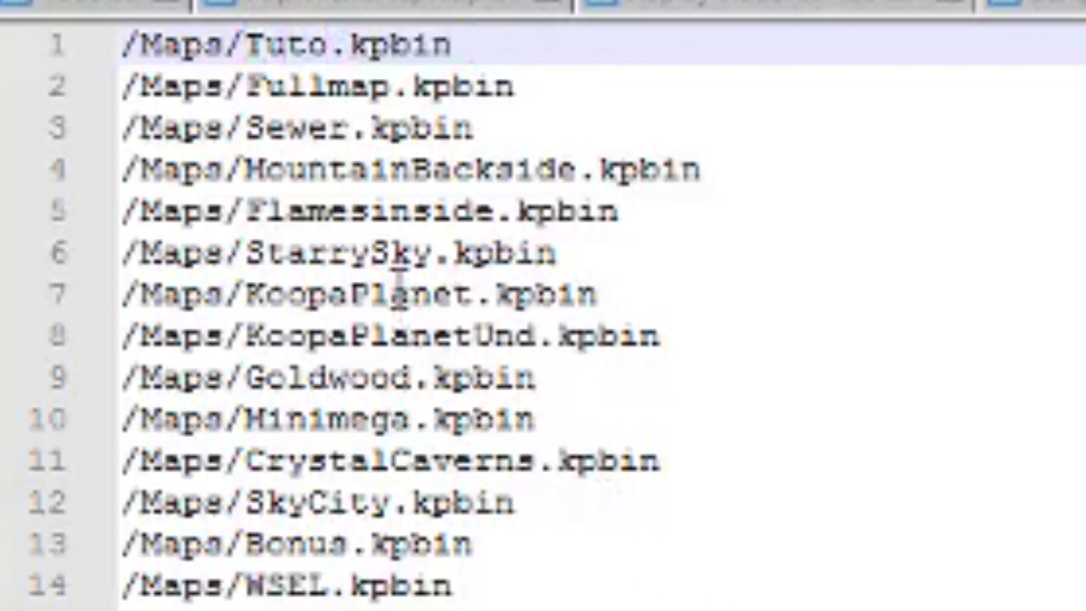
Replace the map name Fullmap with Truc in the second line of List.txt.
{"action": "left_click", "coordinate": [354, 88]}
{"action": "double_click", "coordinate": [357, 89]}
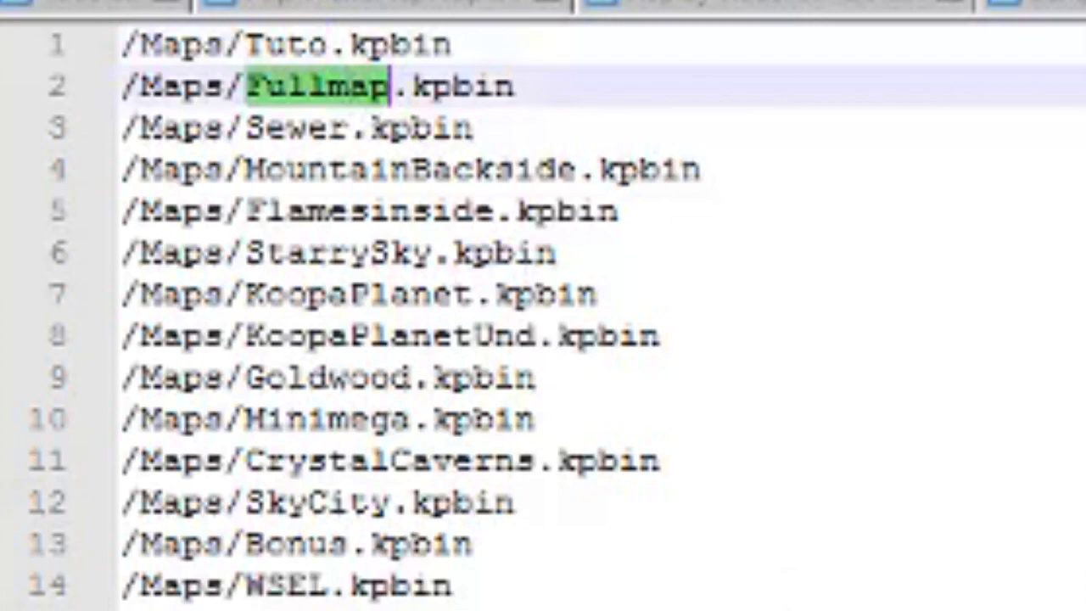
{"action": "type", "text": "Truc"}
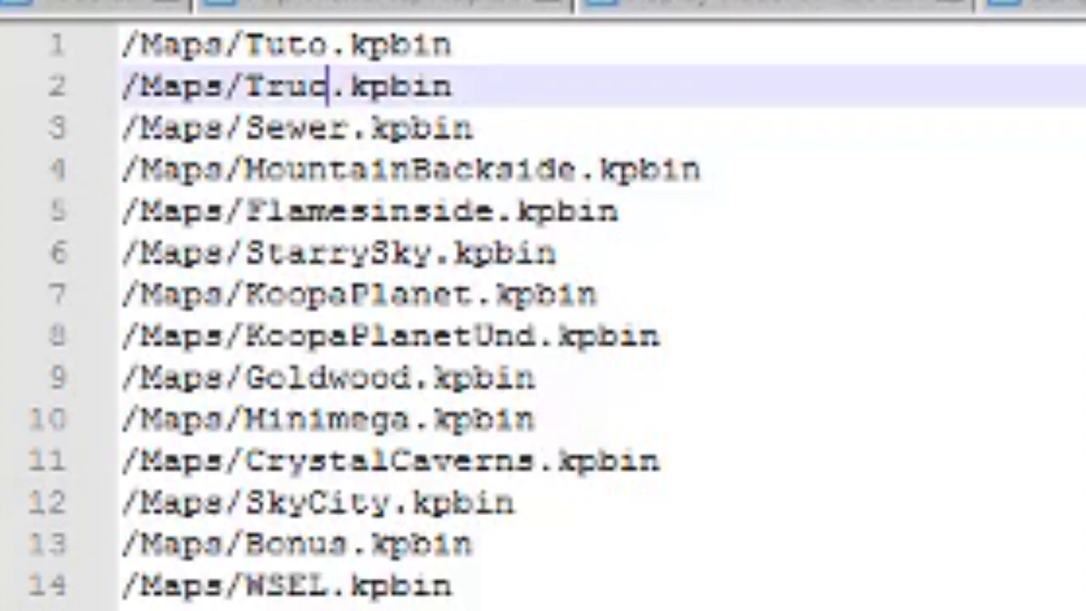
{"action": "left_click_drag", "start_coordinate": [823, 607], "coordinate": [15, 138]}
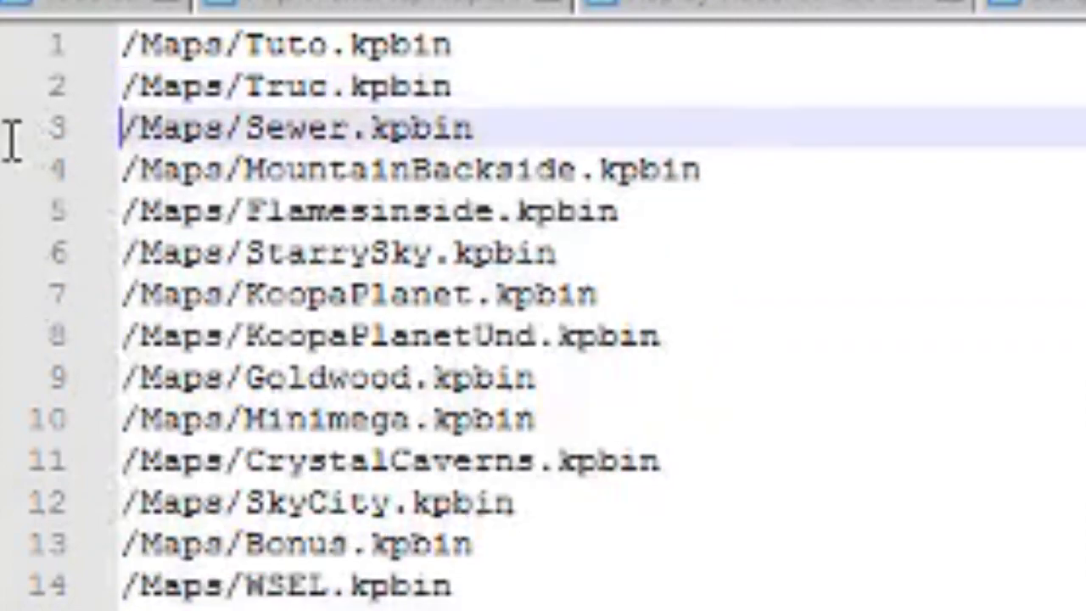
{"action": "right_click", "coordinate": [15, 138]}
Switch to Koopatlas and shrink the tuto map window to one side of the screen, leaving the other half free.
{"action": "left_click", "coordinate": [942, 607]}
{"action": "left_click", "coordinate": [945, 553]}
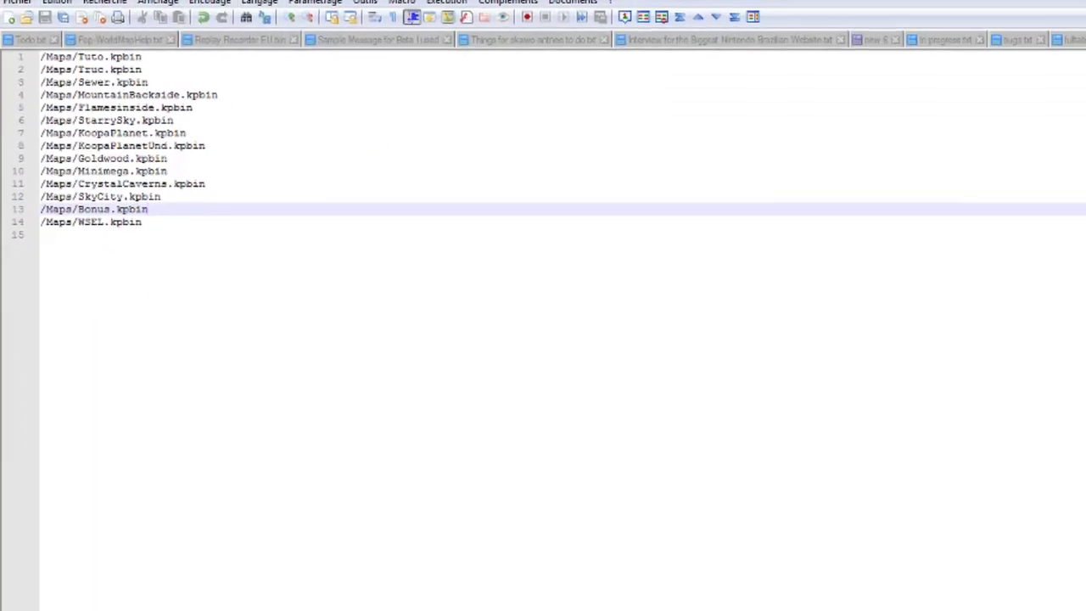
{"action": "left_click", "coordinate": [927, 542]}
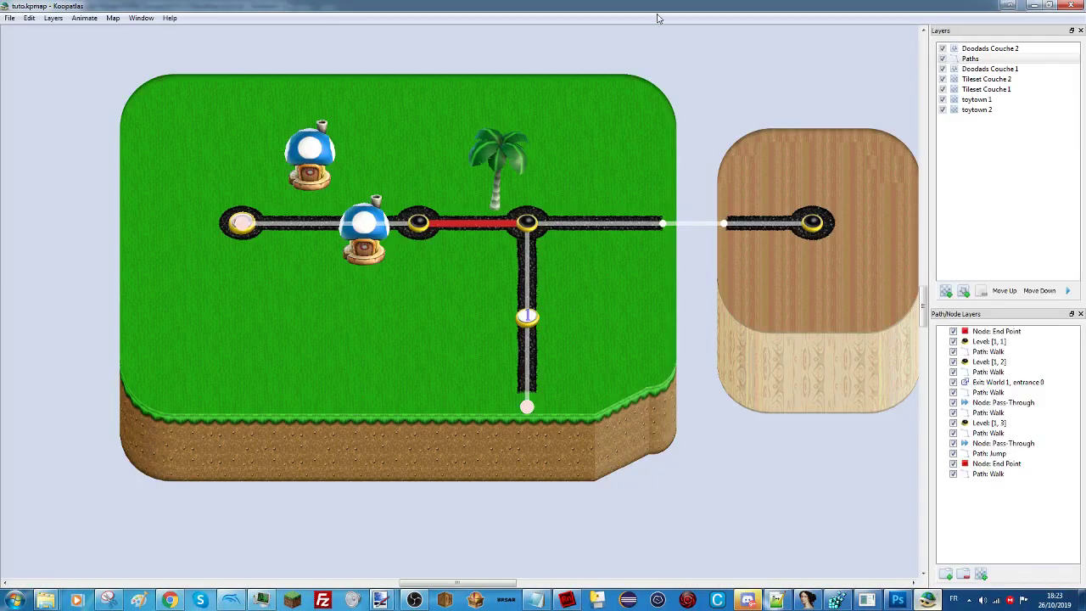
{"action": "left_click_drag", "start_coordinate": [657, 18], "coordinate": [21, 5]}
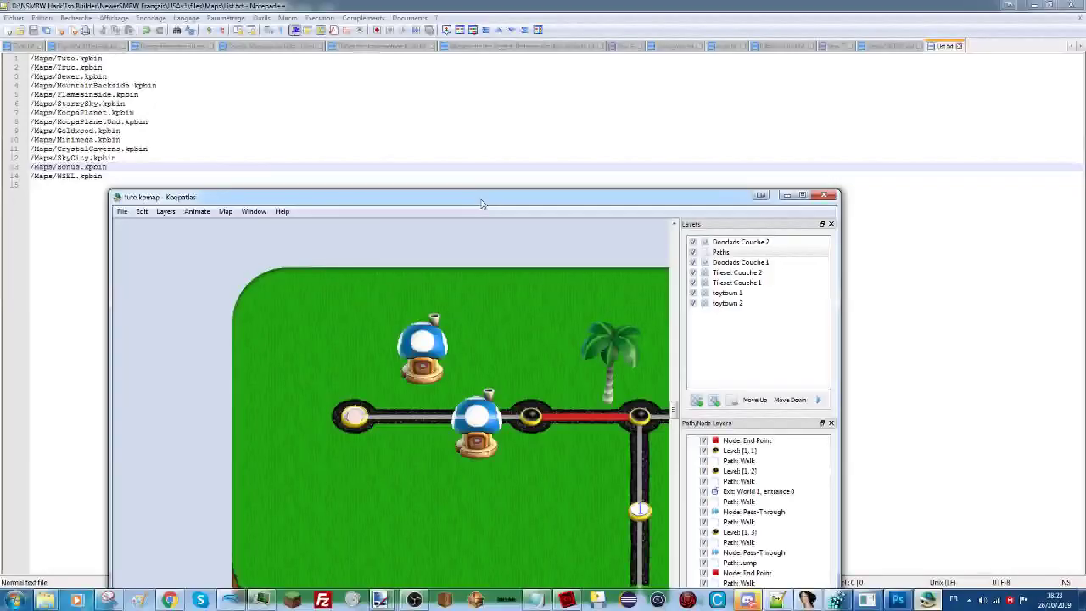
{"action": "left_click_drag", "start_coordinate": [484, 211], "coordinate": [489, 148]}
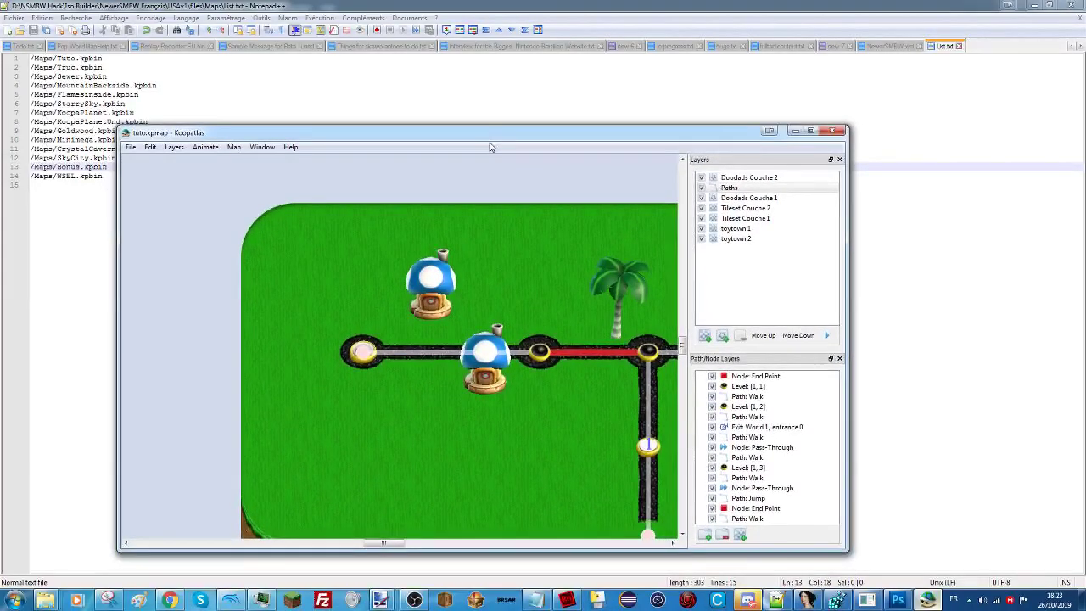
{"action": "left_click_drag", "start_coordinate": [713, 135], "coordinate": [1085, 222]}
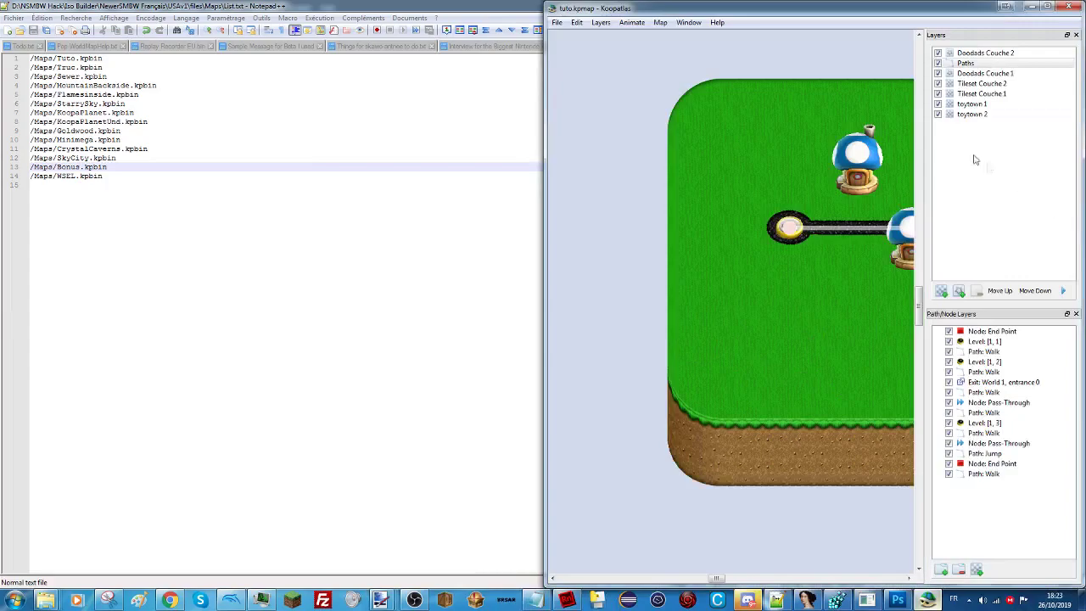
{"action": "left_click_drag", "start_coordinate": [865, 24], "coordinate": [754, 66]}
{"action": "left_click_drag", "start_coordinate": [379, 127], "coordinate": [722, 137]}
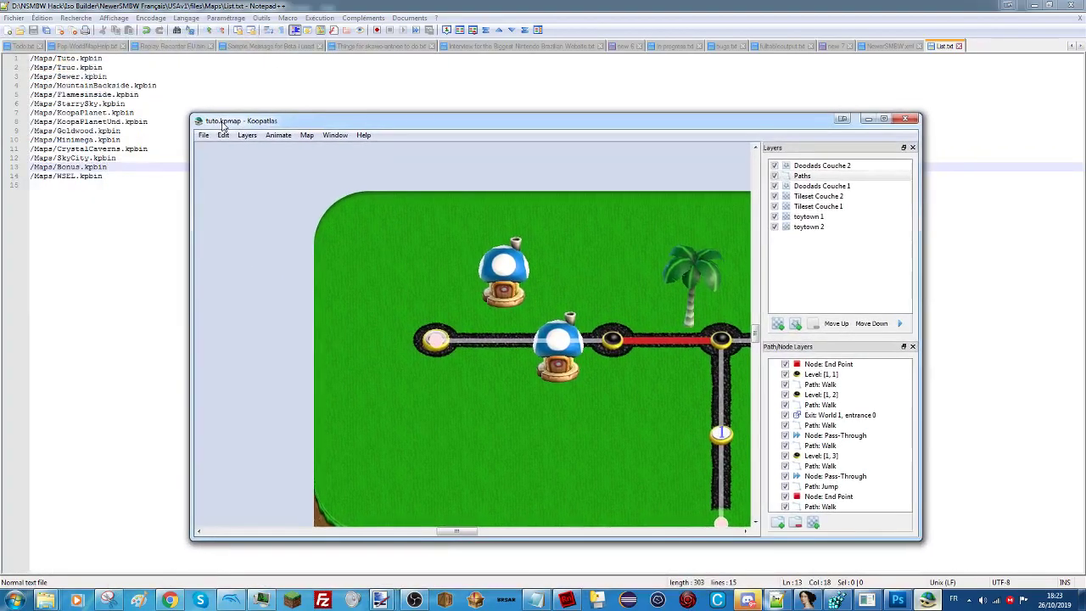
{"action": "left_click", "coordinate": [196, 123]}
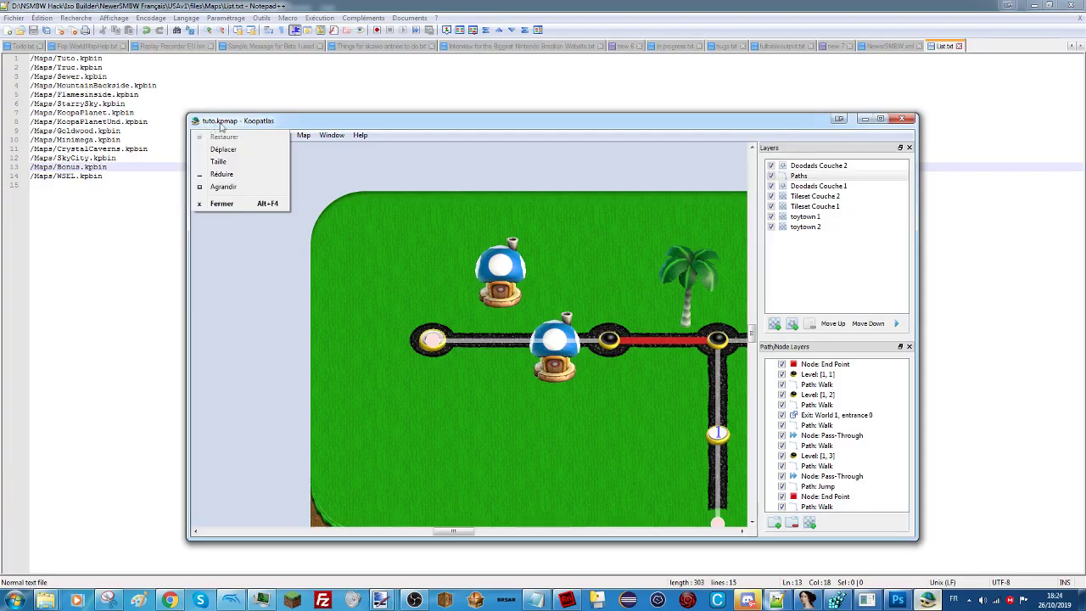
{"action": "left_click", "coordinate": [231, 123]}
{"action": "left_click_drag", "start_coordinate": [226, 122], "coordinate": [0, 127]}
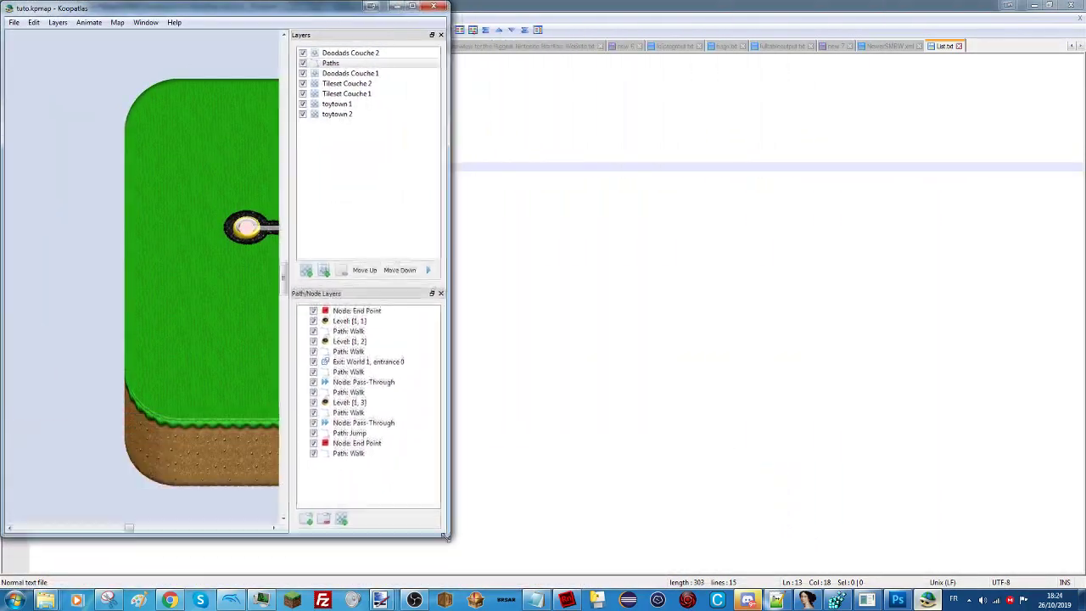
Open a second Koopatlas instance from its program folder and arrange the untitled map and tuto map windows side by side.
{"action": "mouse_move", "coordinate": [46, 600]}
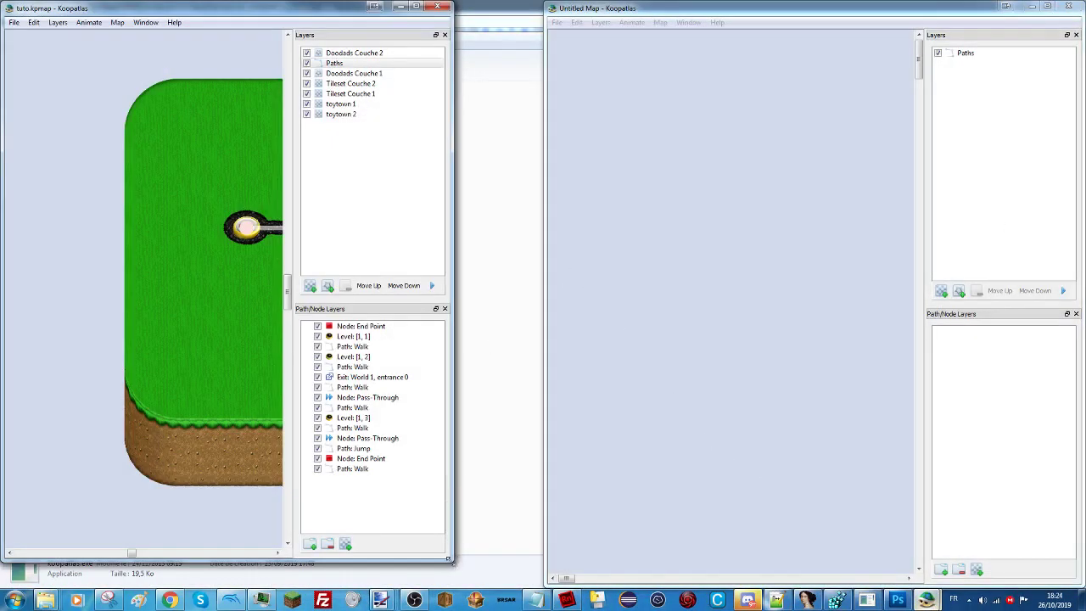
{"action": "left_click_drag", "start_coordinate": [450, 559], "coordinate": [537, 585]}
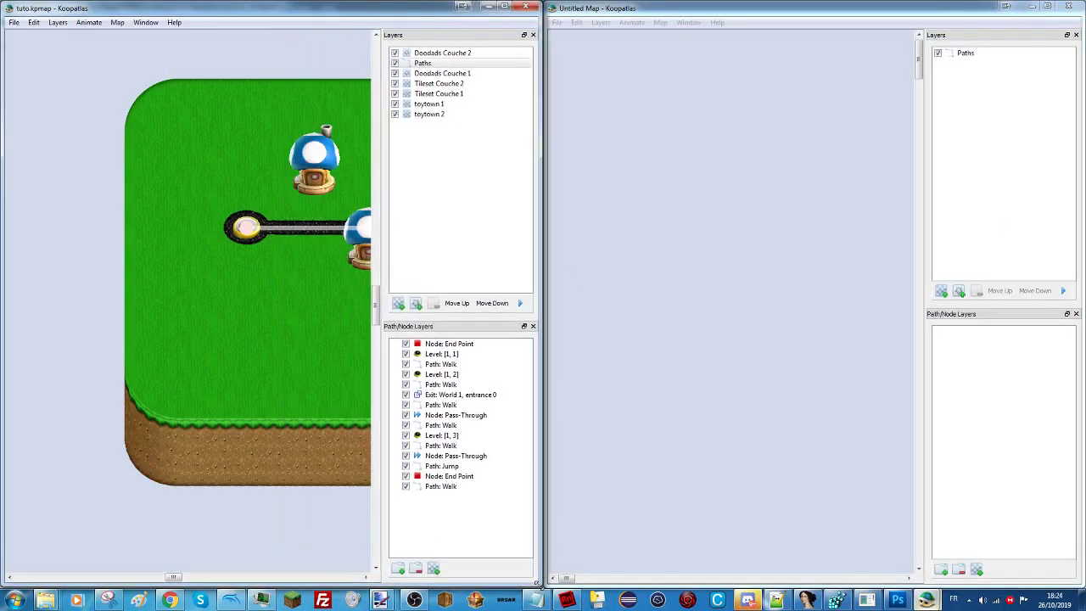
{"action": "left_click", "coordinate": [669, 397]}
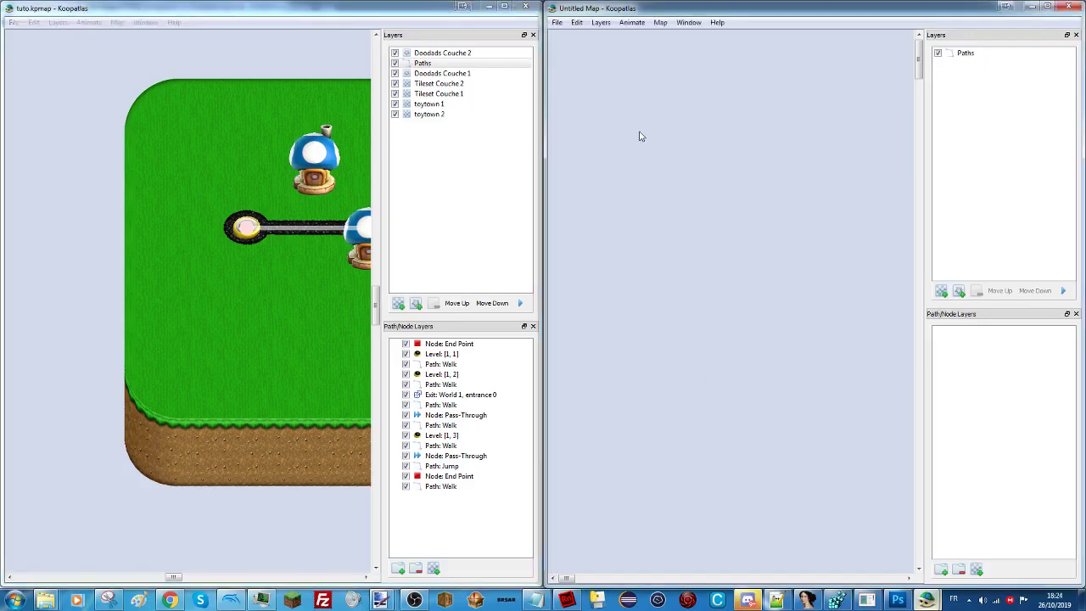
Add a tilemap layer with the Beach tileset to the untitled map.
{"action": "left_click_drag", "start_coordinate": [919, 59], "coordinate": [920, 261]}
{"action": "left_click_drag", "start_coordinate": [567, 578], "coordinate": [729, 581]}
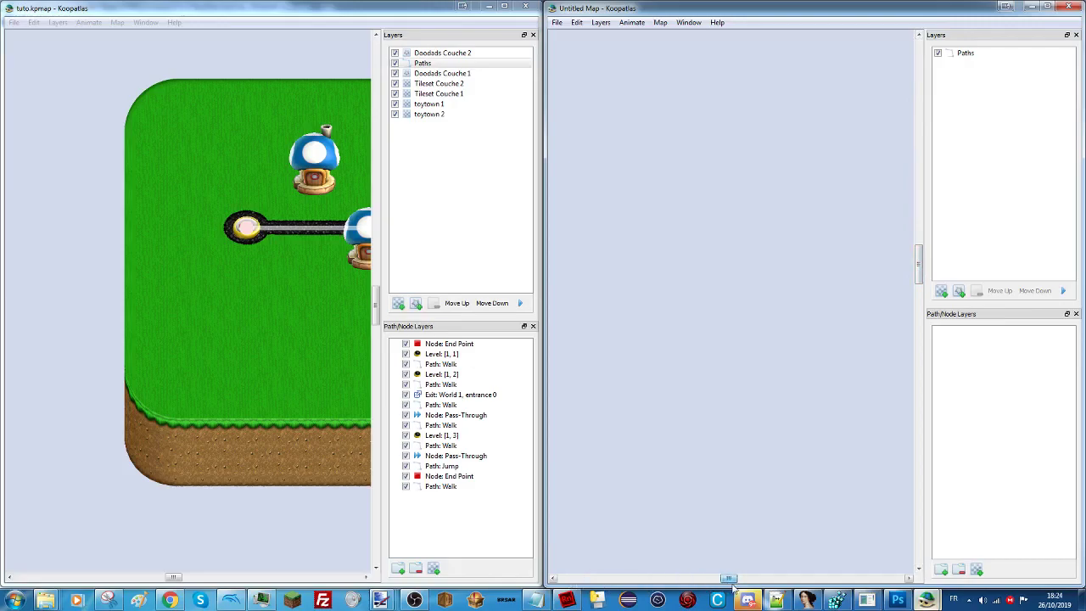
{"action": "left_click", "coordinate": [941, 291]}
{"action": "double_click", "coordinate": [548, 244]}
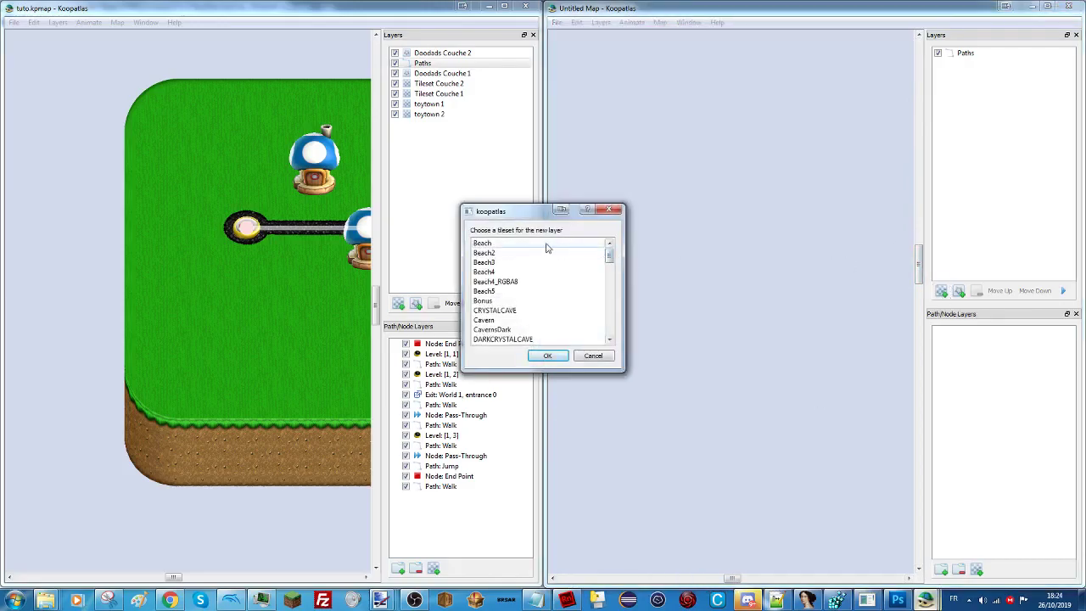
{"action": "left_click", "coordinate": [970, 66]}
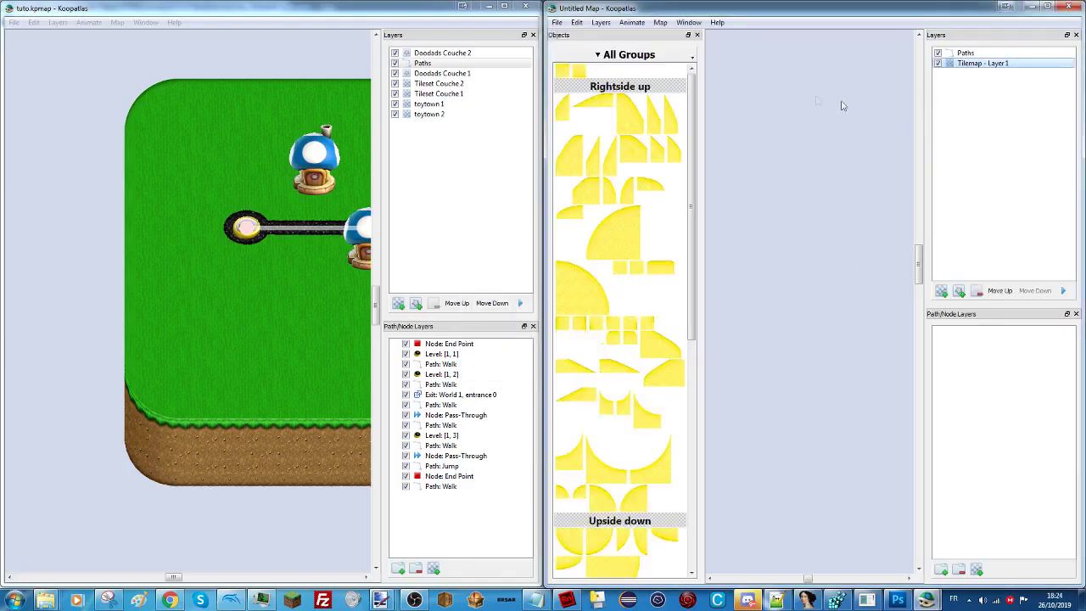
Replace the untitled map's Beach tilemap layer with one using the Beach4_RGBA8 tileset.
{"action": "left_click", "coordinate": [942, 291]}
{"action": "double_click", "coordinate": [543, 284]}
{"action": "left_click", "coordinate": [967, 64]}
Place four large rounded sand corner pieces on the untitled map, spaced apart as the corners of an island.
{"action": "left_click", "coordinate": [606, 250]}
{"action": "left_click_drag", "start_coordinate": [723, 204], "coordinate": [775, 252]}
{"action": "left_click", "coordinate": [581, 289]}
{"action": "left_click_drag", "start_coordinate": [833, 203], "coordinate": [886, 253]}
{"action": "scroll", "coordinate": [666, 431], "scroll_direction": "down", "scroll_amount": 3}
{"action": "scroll", "coordinate": [666, 431], "scroll_direction": "down", "scroll_amount": 2}
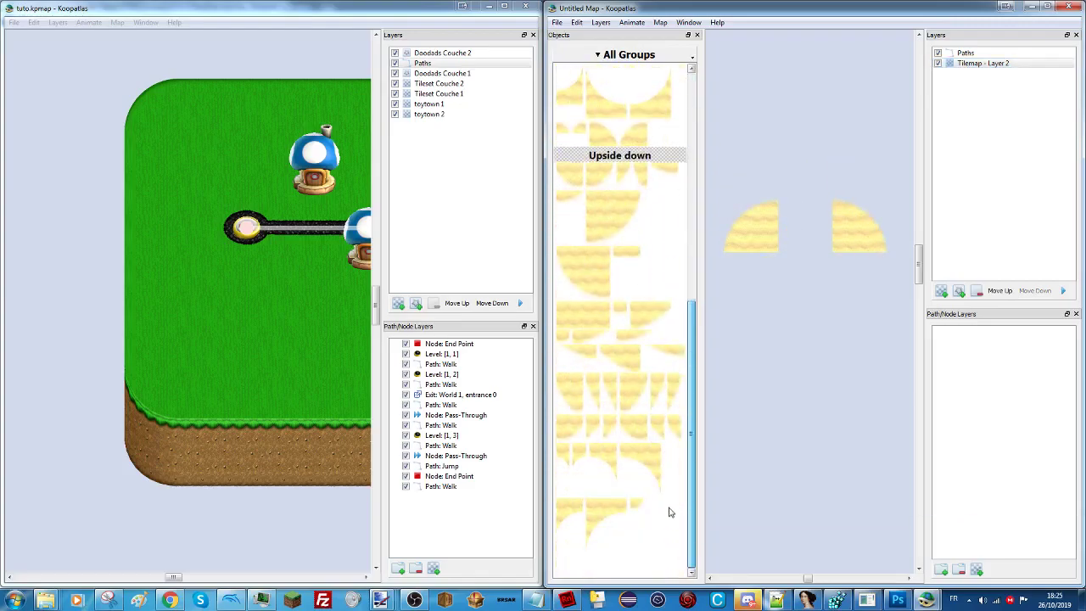
{"action": "scroll", "coordinate": [627, 357], "scroll_direction": "up", "scroll_amount": 3}
{"action": "left_click", "coordinate": [612, 385]}
{"action": "left_click_drag", "start_coordinate": [725, 349], "coordinate": [776, 397]}
{"action": "left_click_drag", "start_coordinate": [835, 357], "coordinate": [882, 397]}
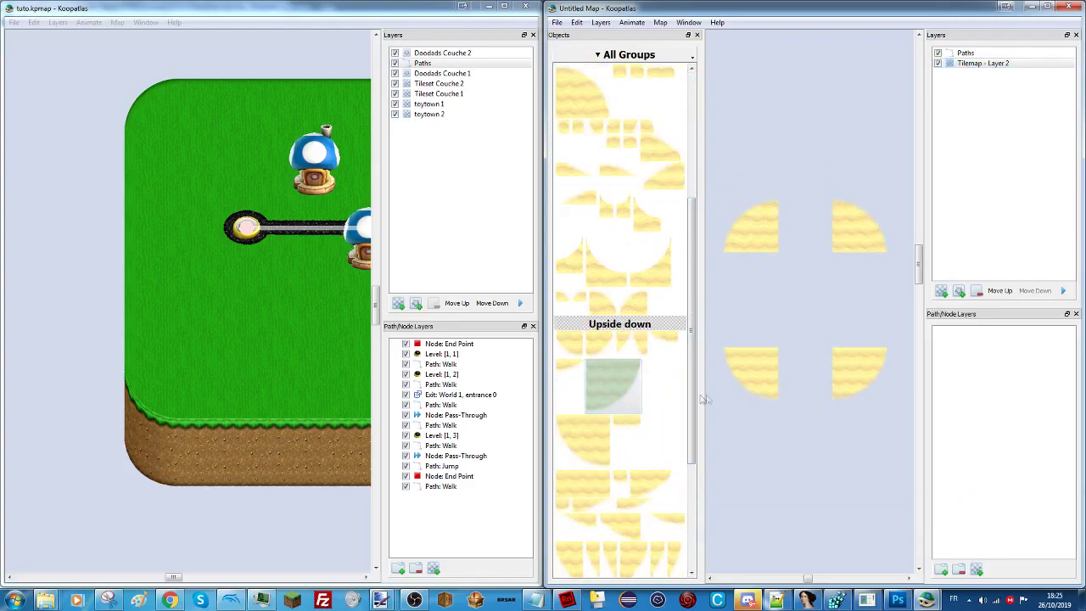
Join the island's corners with straight sand strips along its upper and lower edges.
{"action": "scroll", "coordinate": [679, 397], "scroll_direction": "down", "scroll_amount": 3}
{"action": "scroll", "coordinate": [678, 397], "scroll_direction": "up", "scroll_amount": 1}
{"action": "left_click", "coordinate": [619, 377]}
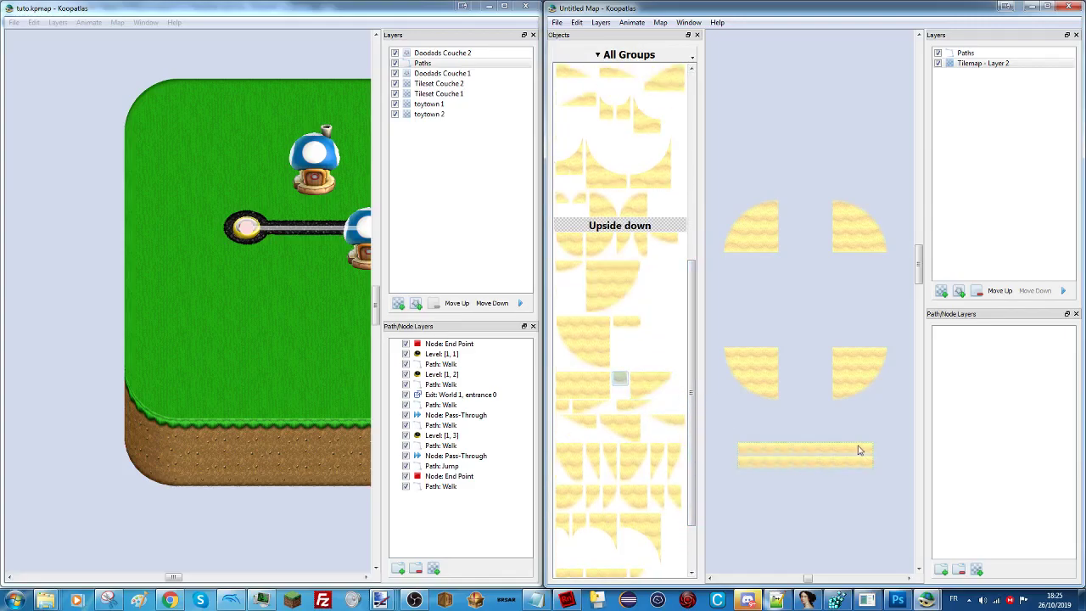
{"action": "scroll", "coordinate": [704, 375], "scroll_direction": "up", "scroll_amount": 3}
{"action": "left_click_drag", "start_coordinate": [781, 390], "coordinate": [829, 400]}
{"action": "left_click_drag", "start_coordinate": [782, 200], "coordinate": [827, 210]}
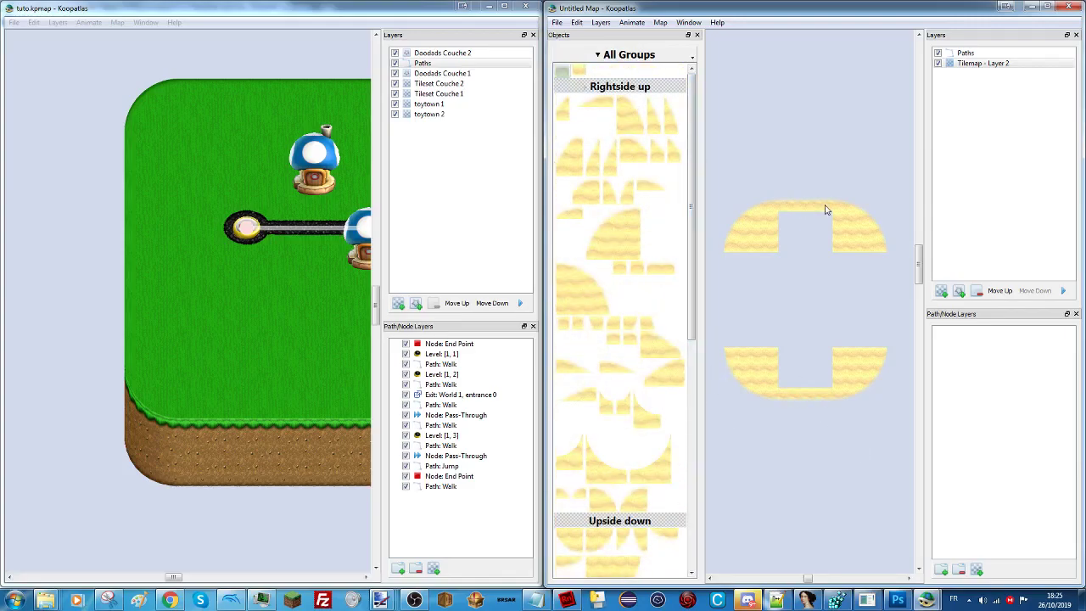
Fill the island's sides and centre with sand tiles to form one solid rounded island.
{"action": "left_click", "coordinate": [564, 323]}
{"action": "scroll", "coordinate": [675, 509], "scroll_direction": "down", "scroll_amount": 5}
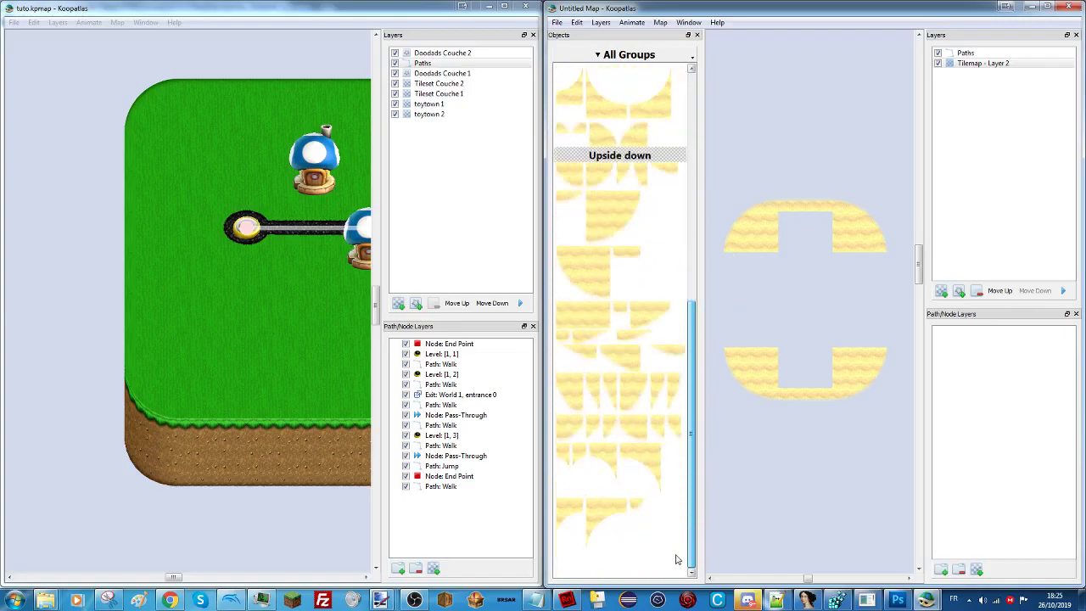
{"action": "left_click", "coordinate": [594, 316]}
{"action": "left_click_drag", "start_coordinate": [738, 253], "coordinate": [793, 154]}
{"action": "left_click", "coordinate": [967, 63]}
{"action": "left_click", "coordinate": [974, 53]}
{"action": "left_click", "coordinate": [970, 63]}
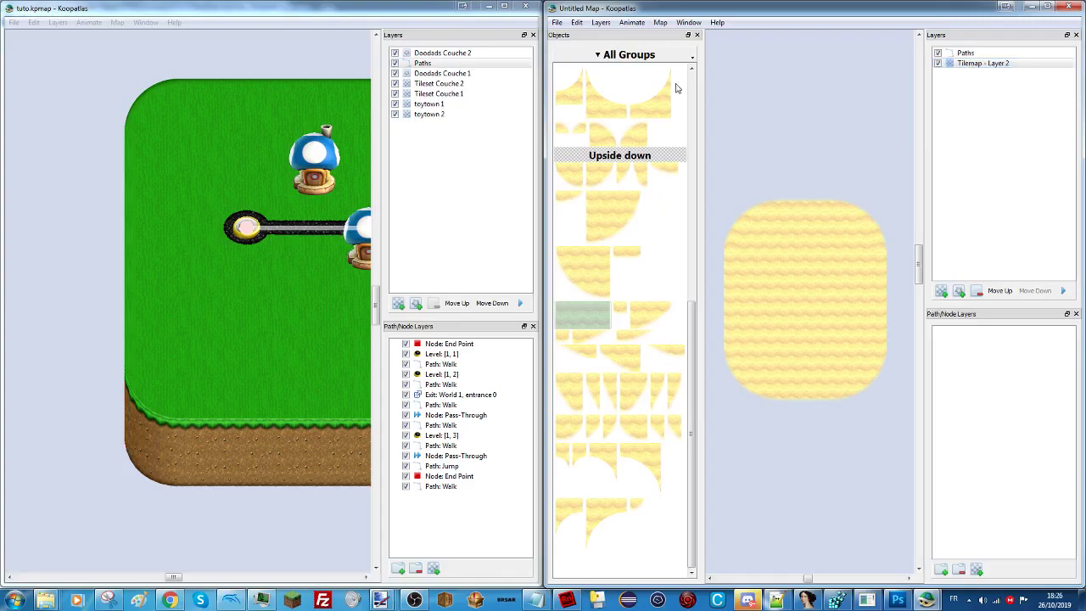
Add two doodad layers to the untitled map and name them tuyau 1 and tuyau 2.
{"action": "left_click_drag", "start_coordinate": [176, 577], "coordinate": [195, 577]}
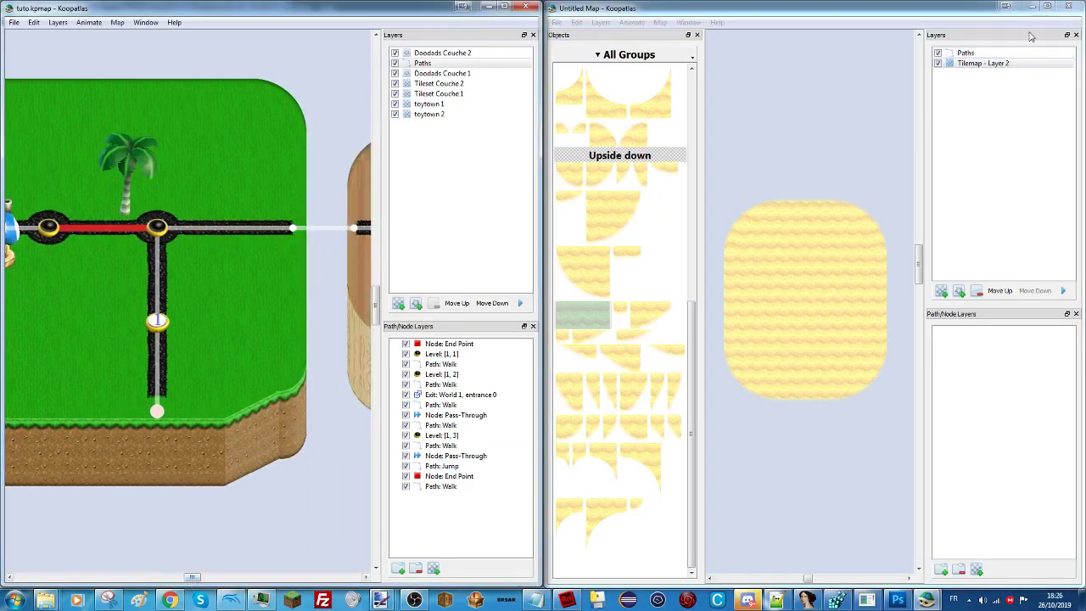
{"action": "left_click", "coordinate": [993, 53]}
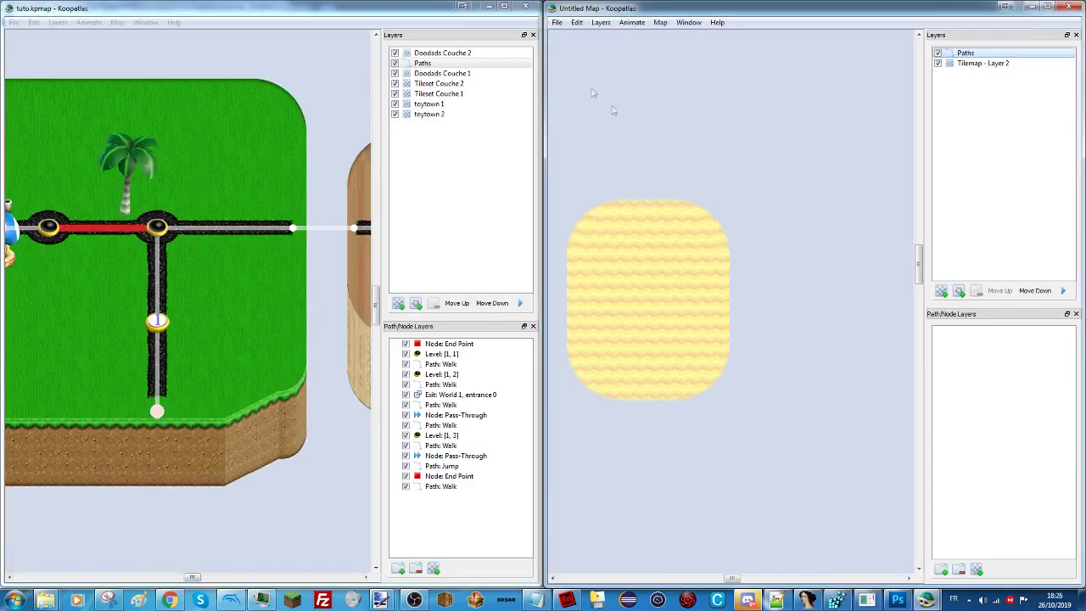
{"action": "left_click", "coordinate": [958, 291]}
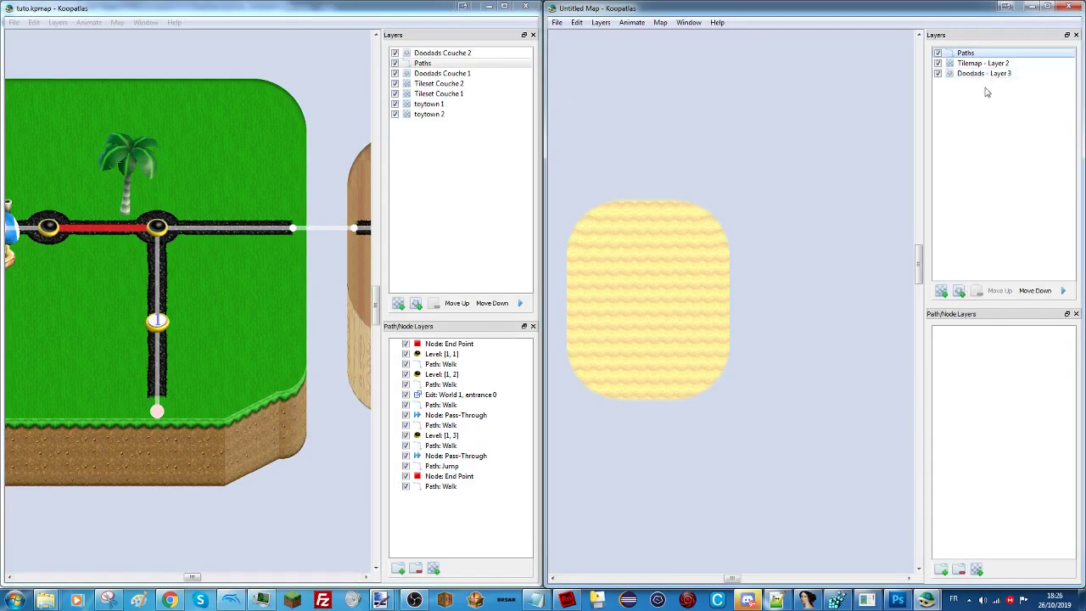
{"action": "left_click", "coordinate": [959, 291]}
{"action": "double_click", "coordinate": [976, 74]}
{"action": "type", "text": "tuyau 1"}
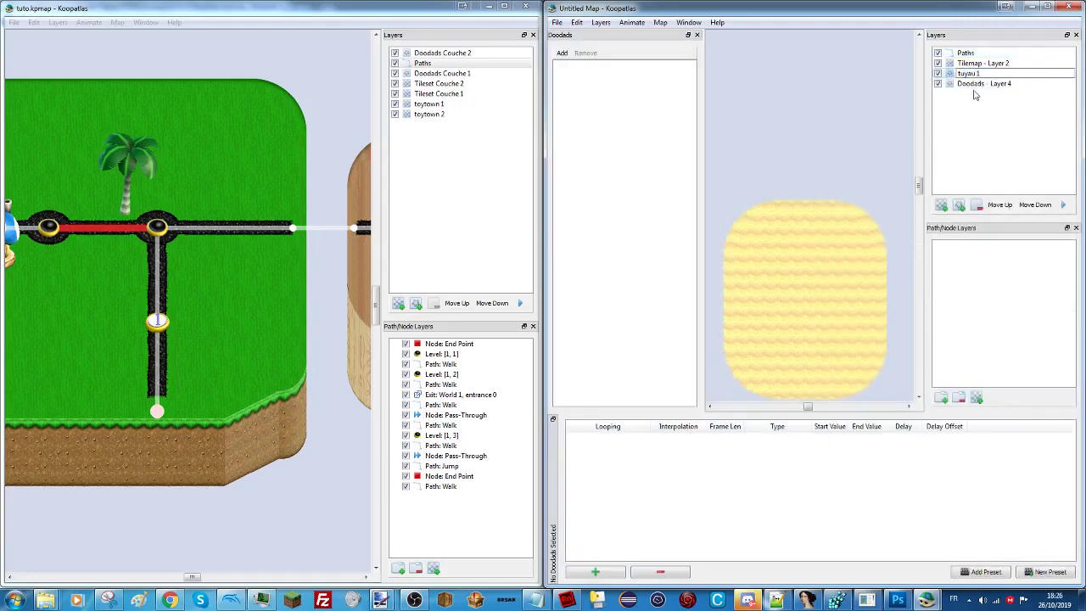
{"action": "double_click", "coordinate": [975, 83]}
{"action": "type", "text": "tu"}
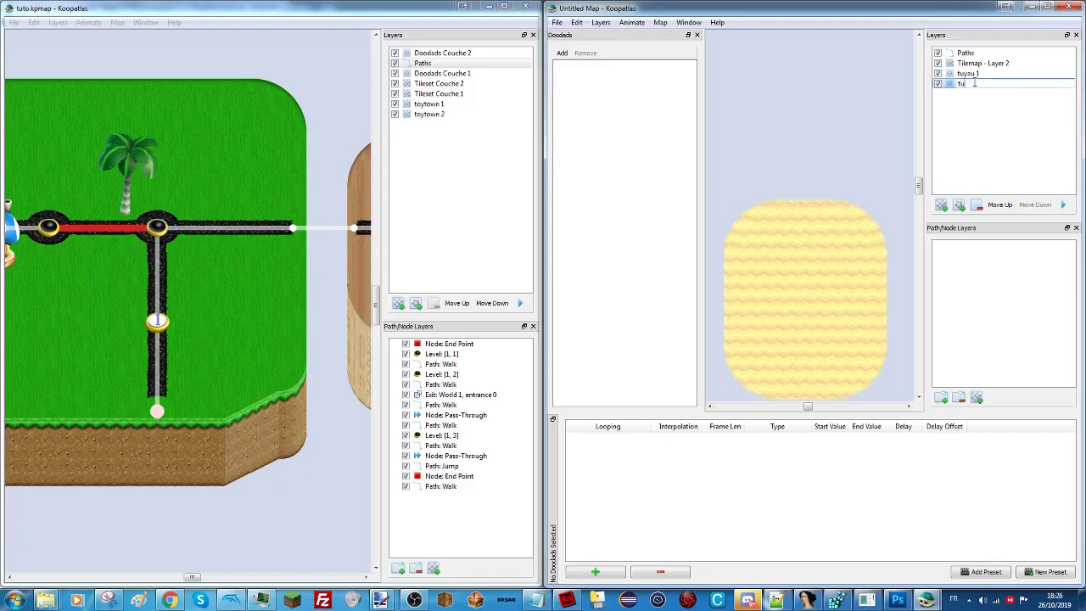
{"action": "type", "text": "yau 2"}
Move the tuyau 1 layer above Paths and the tuyau 2 layer between Paths and the tilemap layer.
{"action": "left_click", "coordinate": [967, 74]}
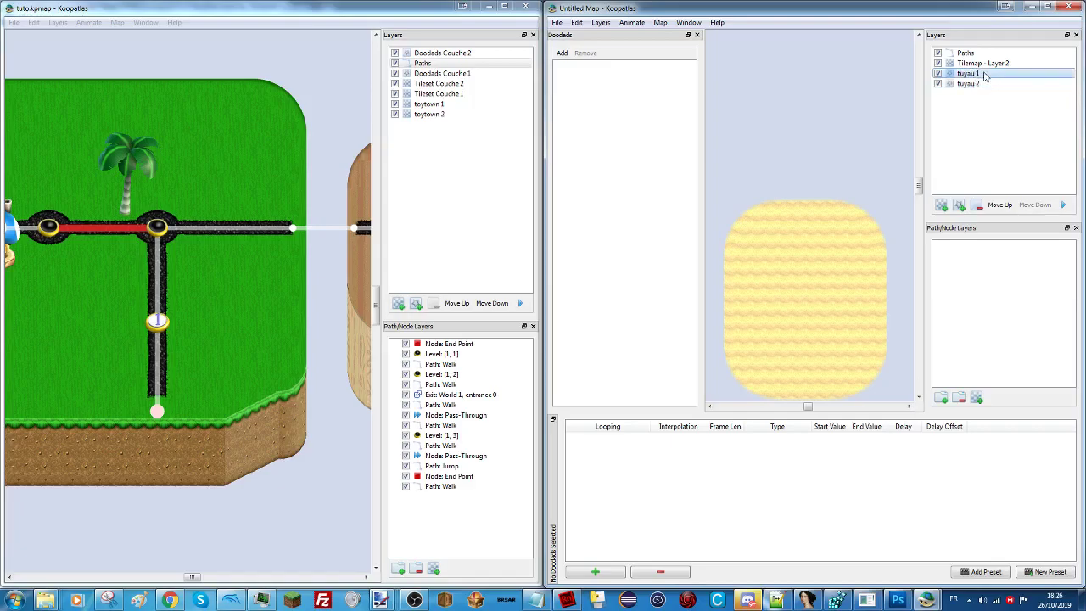
{"action": "left_click", "coordinate": [998, 205]}
{"action": "left_click", "coordinate": [999, 205]}
{"action": "left_click", "coordinate": [971, 83]}
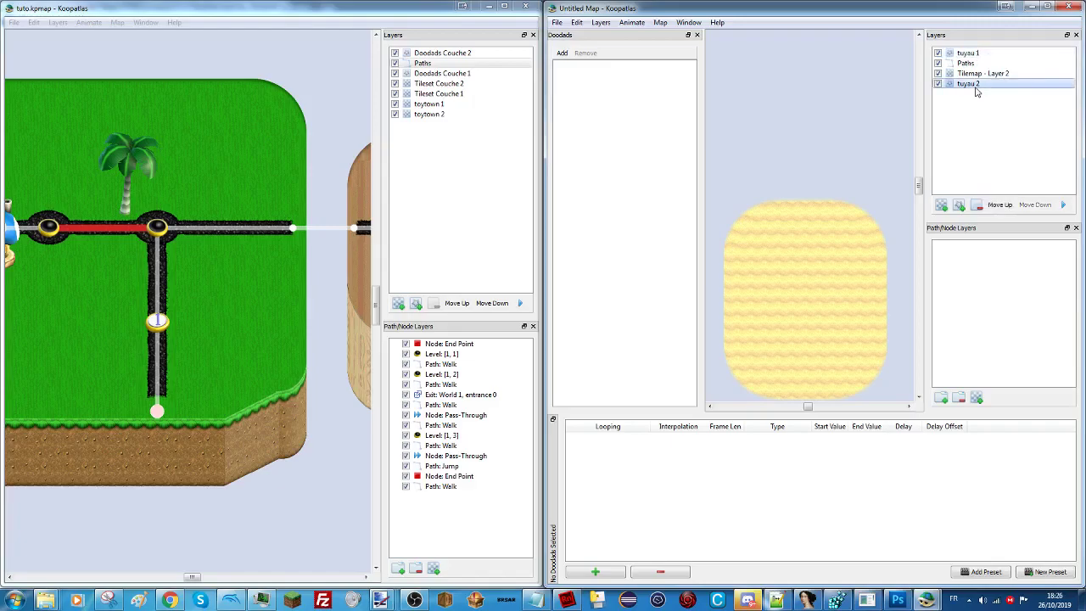
{"action": "left_click", "coordinate": [998, 206]}
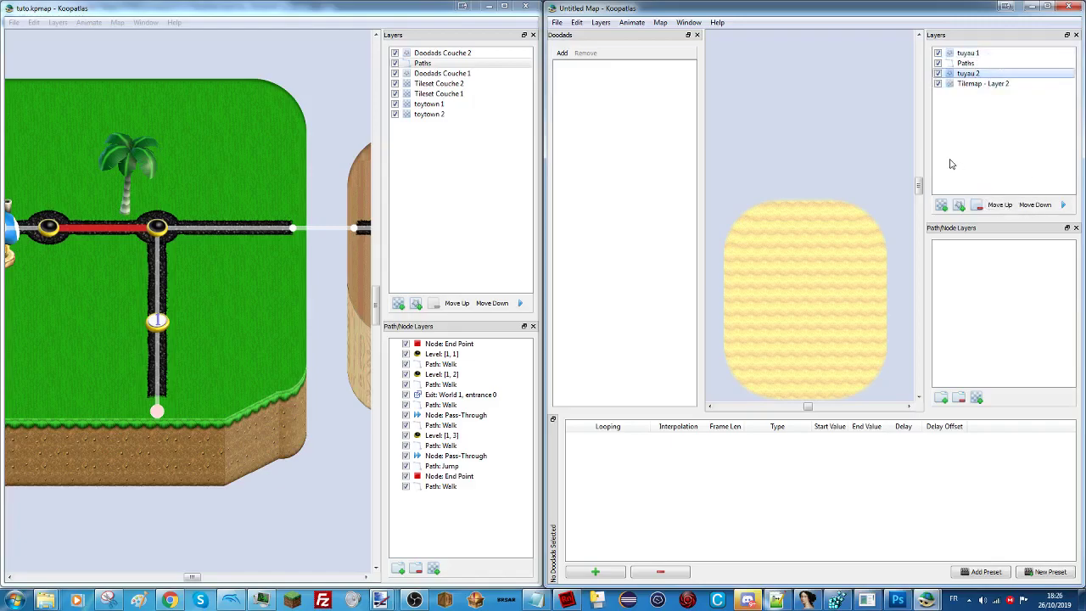
Rename the tilemap layer as Beach.
{"action": "double_click", "coordinate": [981, 84]}
{"action": "type", "text": "Ti"}
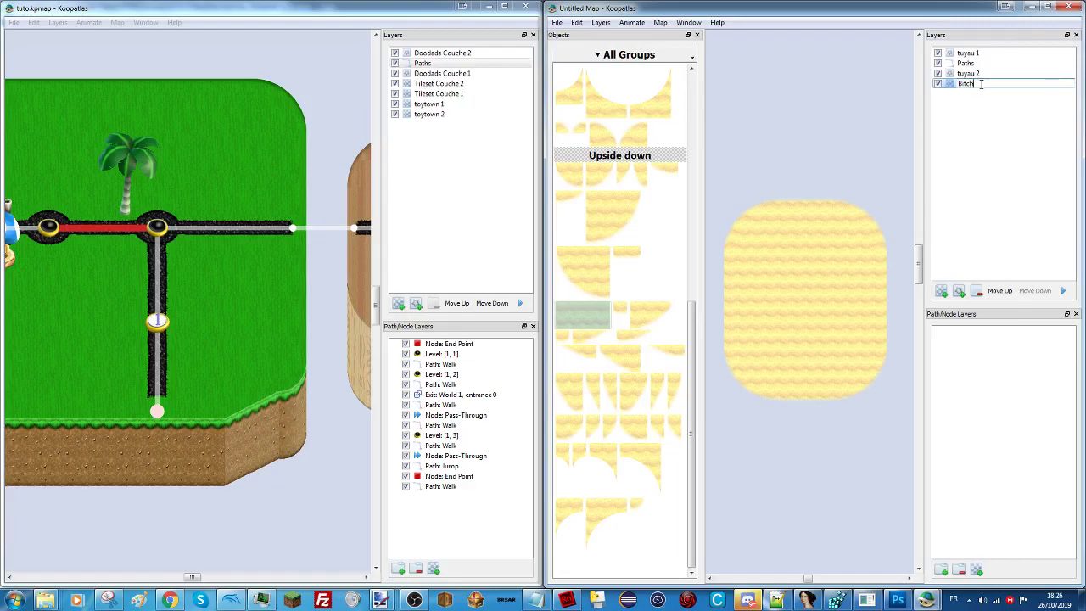
{"action": "key", "text": "Return"}
Add cuuu.png and Pipe co66py - Kopia.png from All doodads/YoshiIsland.kpmap as doodads, with the tuyau 1 layer active.
{"action": "left_click", "coordinate": [968, 52]}
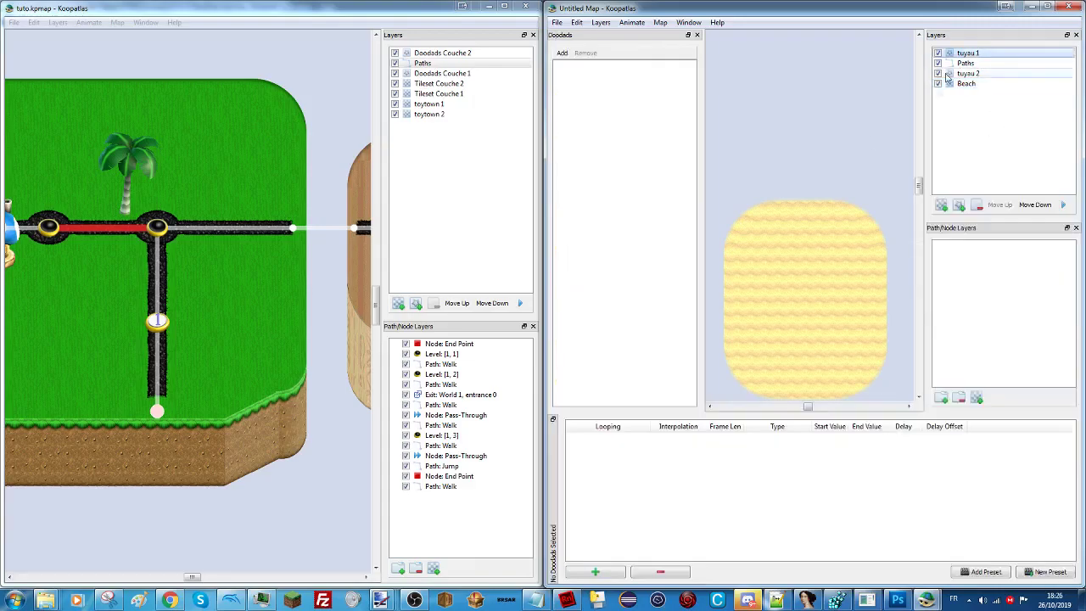
{"action": "left_click", "coordinate": [561, 52]}
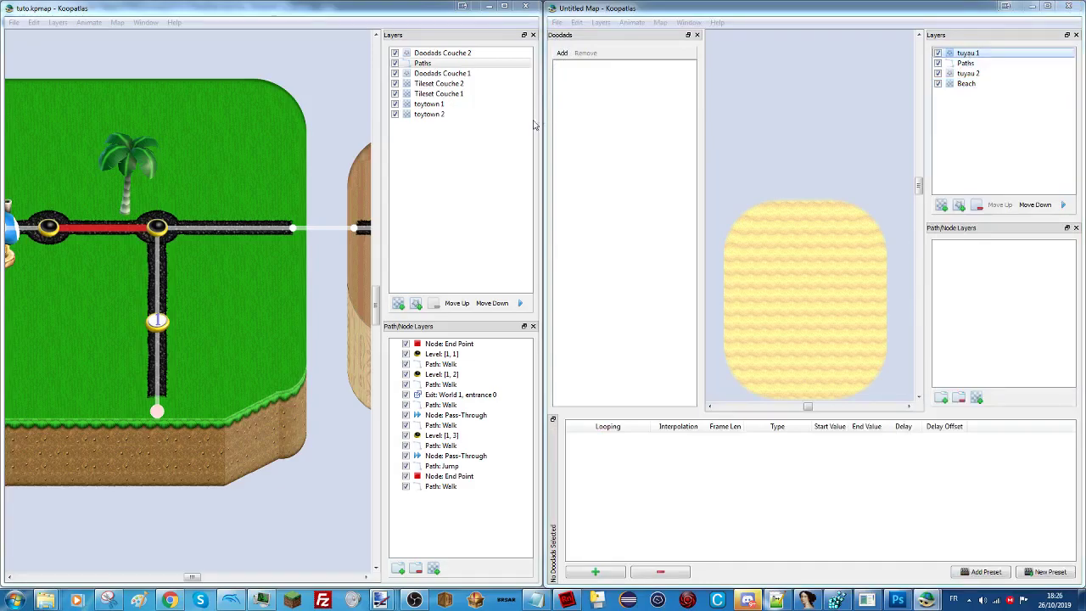
{"action": "left_click", "coordinate": [716, 43]}
{"action": "double_click", "coordinate": [679, 190]}
{"action": "double_click", "coordinate": [674, 95]}
{"action": "scroll", "coordinate": [712, 182], "scroll_direction": "down", "scroll_amount": 3}
{"action": "double_click", "coordinate": [692, 266]}
{"action": "scroll", "coordinate": [975, 204], "scroll_direction": "down", "scroll_amount": 10}
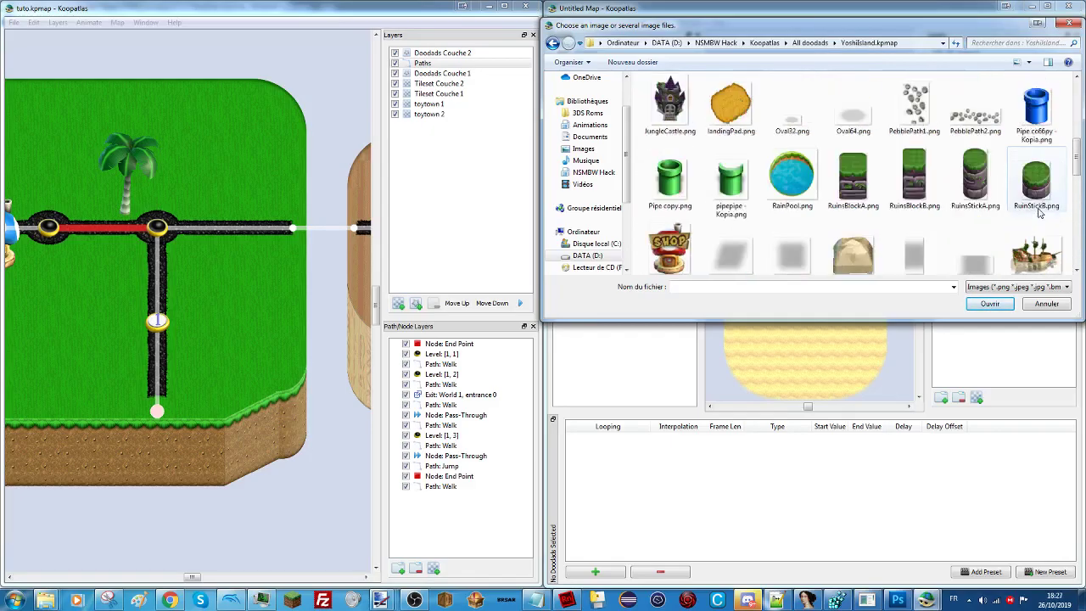
{"action": "left_click", "coordinate": [727, 180]}
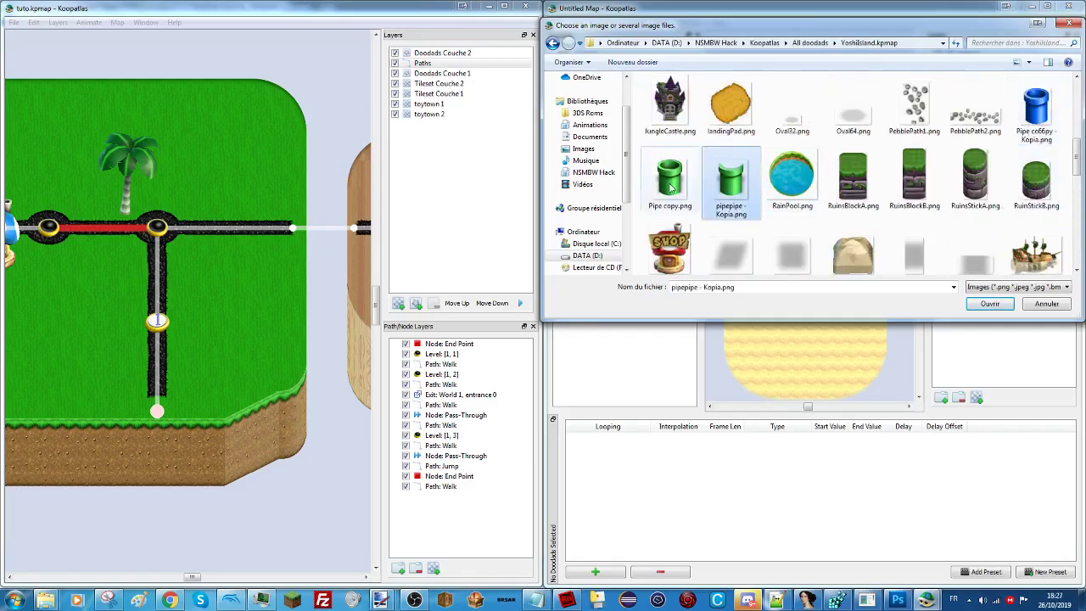
{"action": "left_click", "coordinate": [1035, 114]}
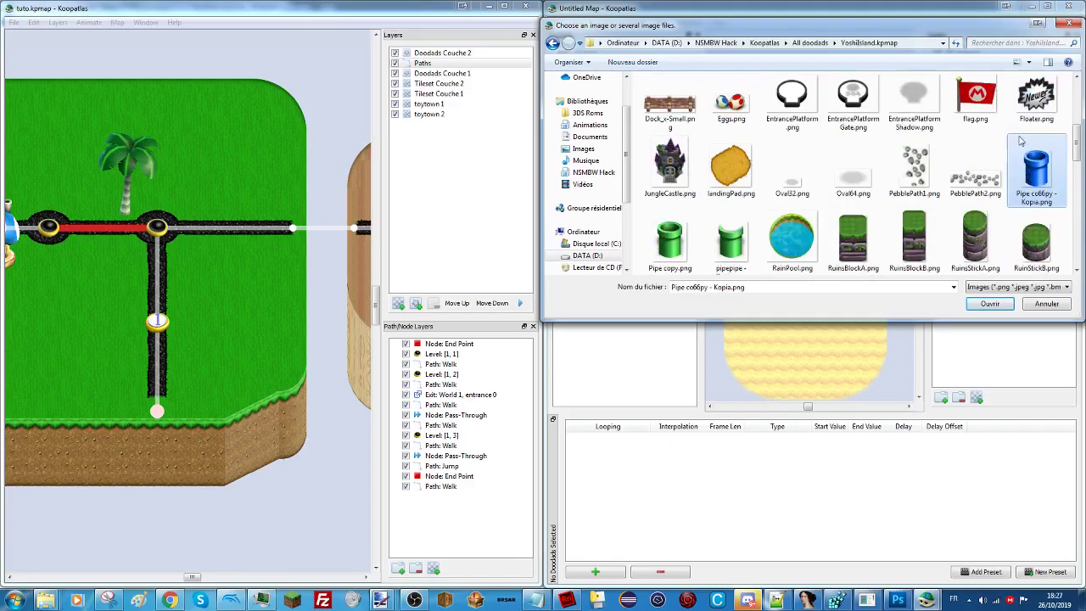
{"action": "scroll", "coordinate": [948, 148], "scroll_direction": "up", "scroll_amount": 1}
{"action": "left_click", "coordinate": [852, 102], "text": "ctrl"}
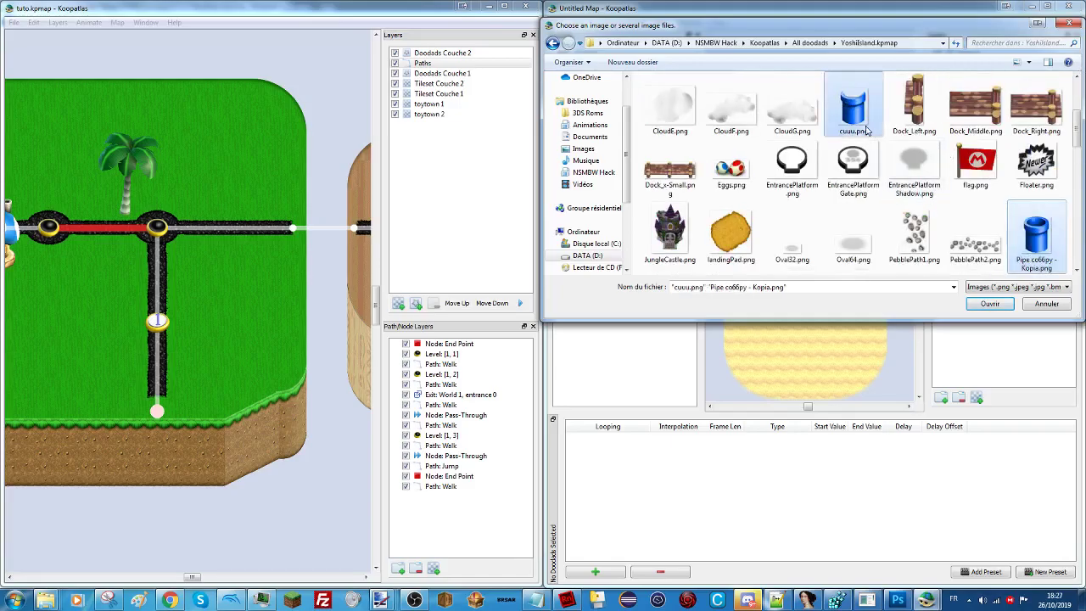
{"action": "left_click", "coordinate": [986, 303]}
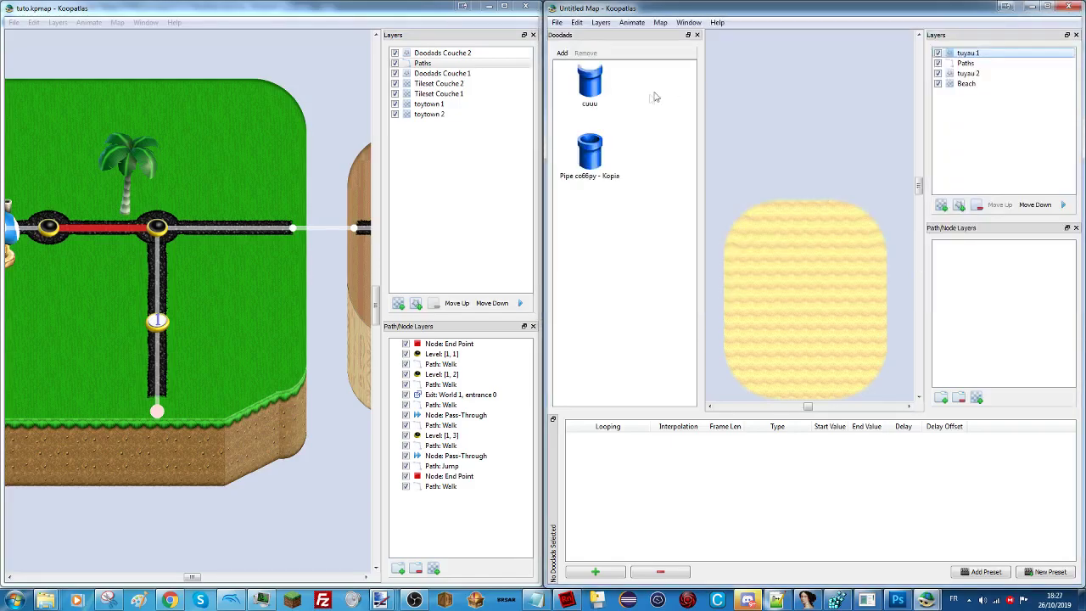
Place the cuuu pipe front on tuyau 1 near the island's west edge and Pipe co66py - Kopia directly over it on tuyau 2.
{"action": "left_click", "coordinate": [589, 155]}
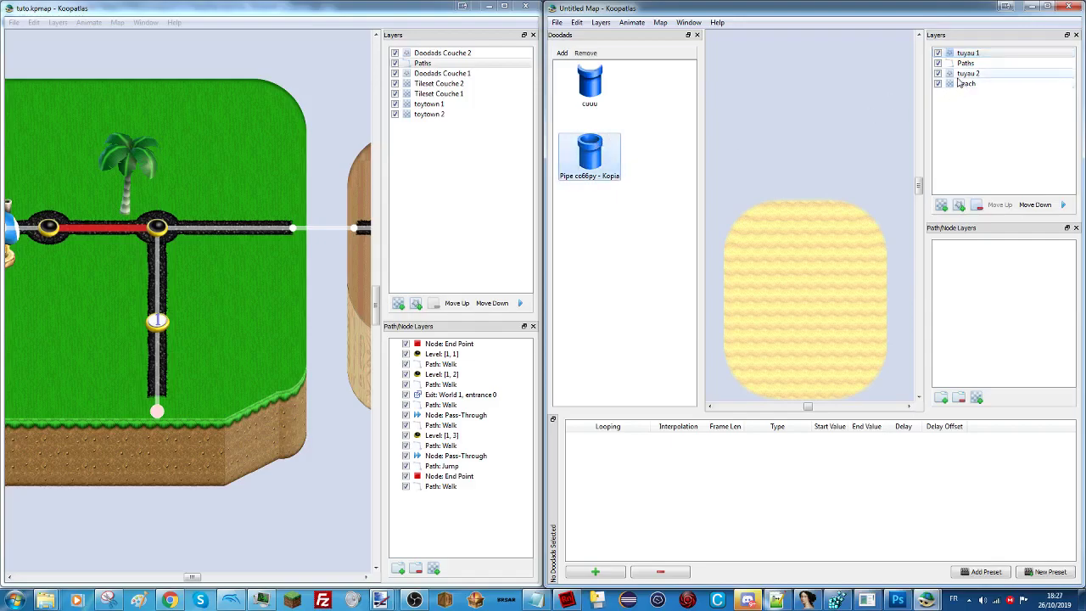
{"action": "left_click", "coordinate": [596, 87]}
{"action": "left_click_drag", "start_coordinate": [768, 277], "coordinate": [740, 291]}
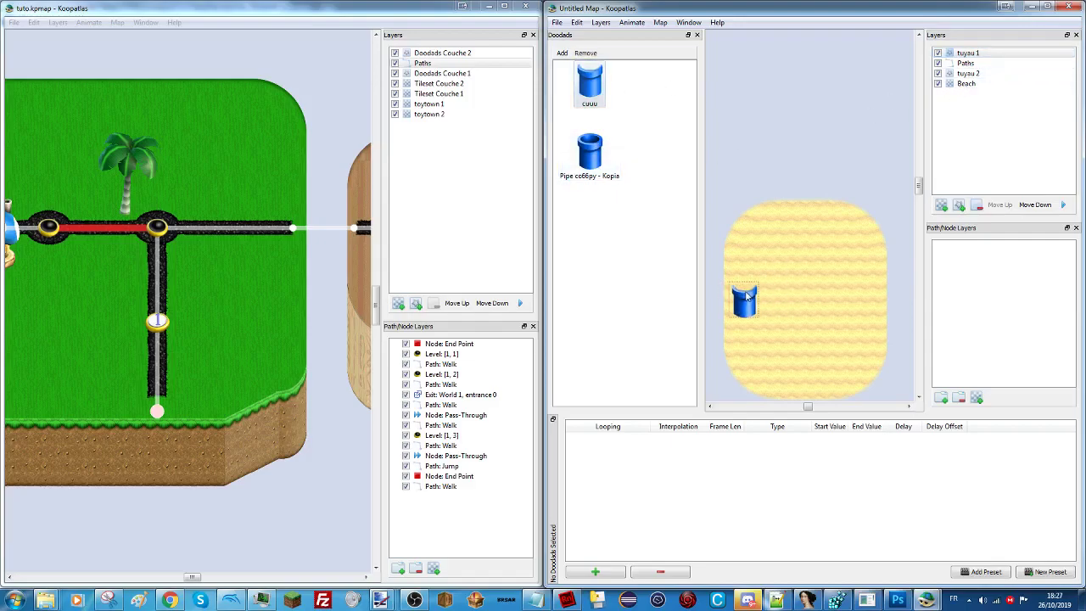
{"action": "left_click", "coordinate": [966, 73]}
{"action": "left_click", "coordinate": [589, 156]}
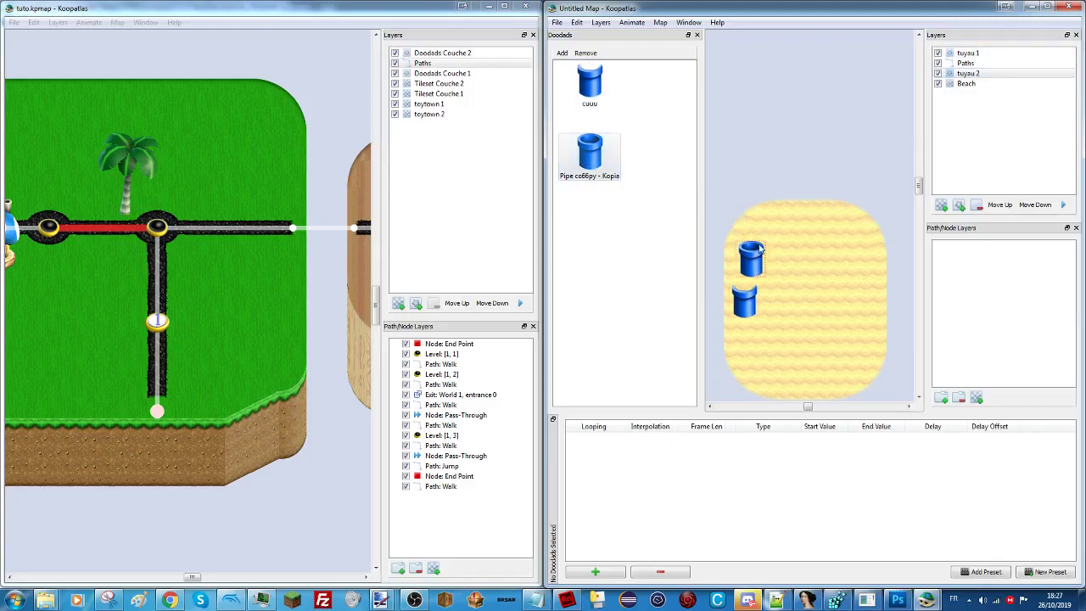
{"action": "left_click", "coordinate": [744, 297]}
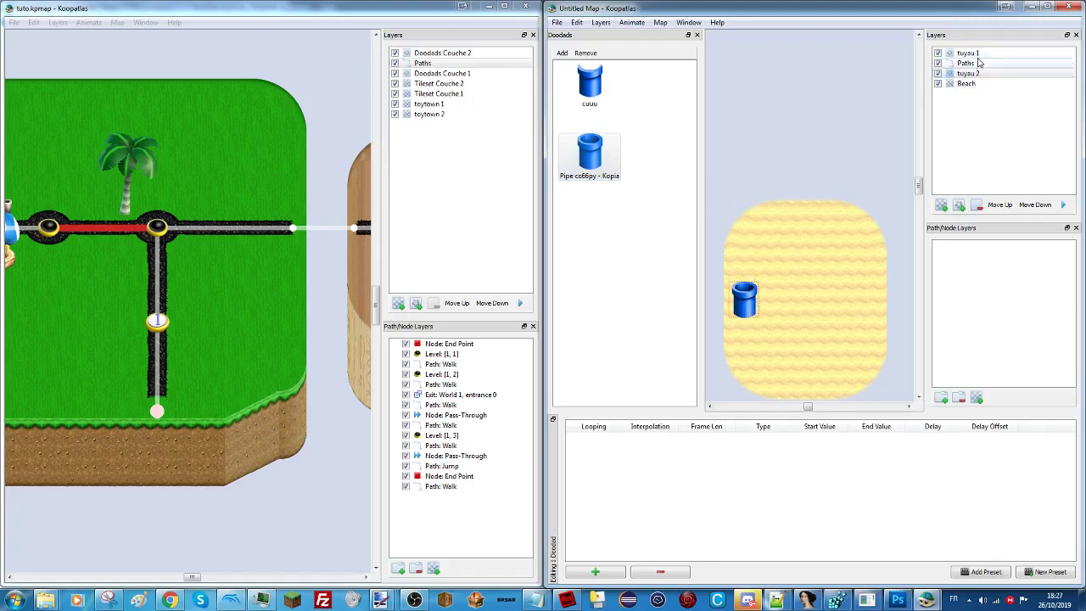
On the Paths layer, place the first node at the base of the blue pipe, using the Paths_W4 tileset.
{"action": "left_click", "coordinate": [968, 63]}
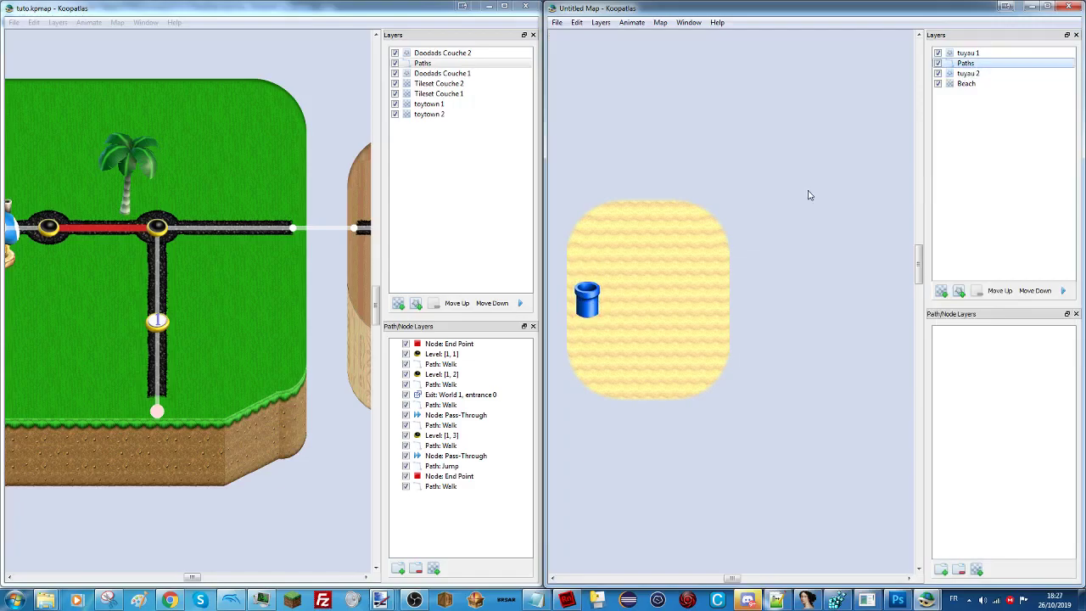
{"action": "left_click", "coordinate": [587, 314]}
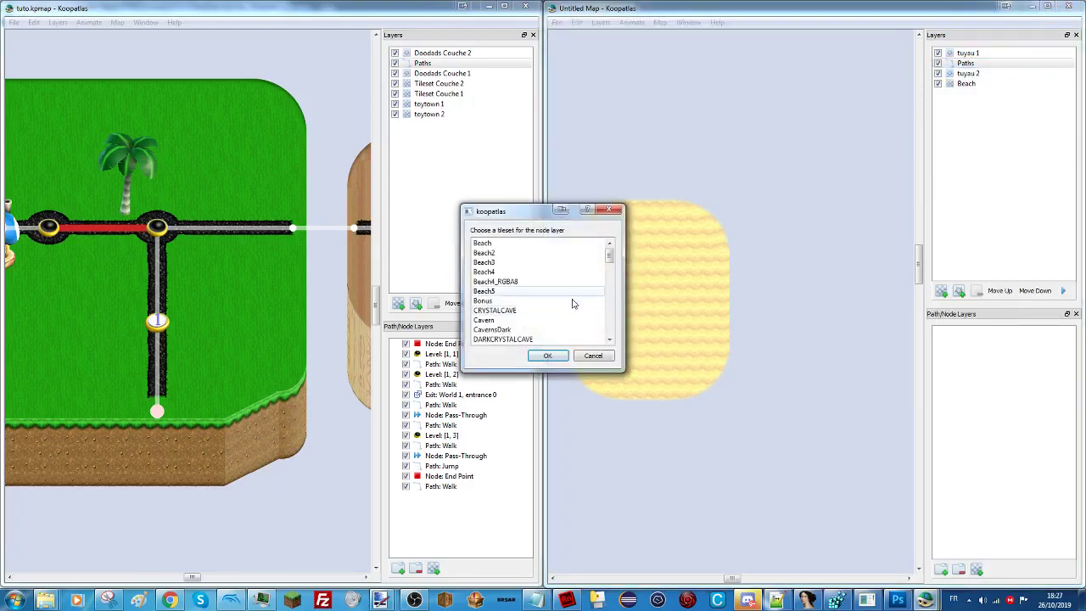
{"action": "scroll", "coordinate": [593, 288], "scroll_direction": "down", "scroll_amount": 2}
{"action": "scroll", "coordinate": [565, 283], "scroll_direction": "down", "scroll_amount": 5}
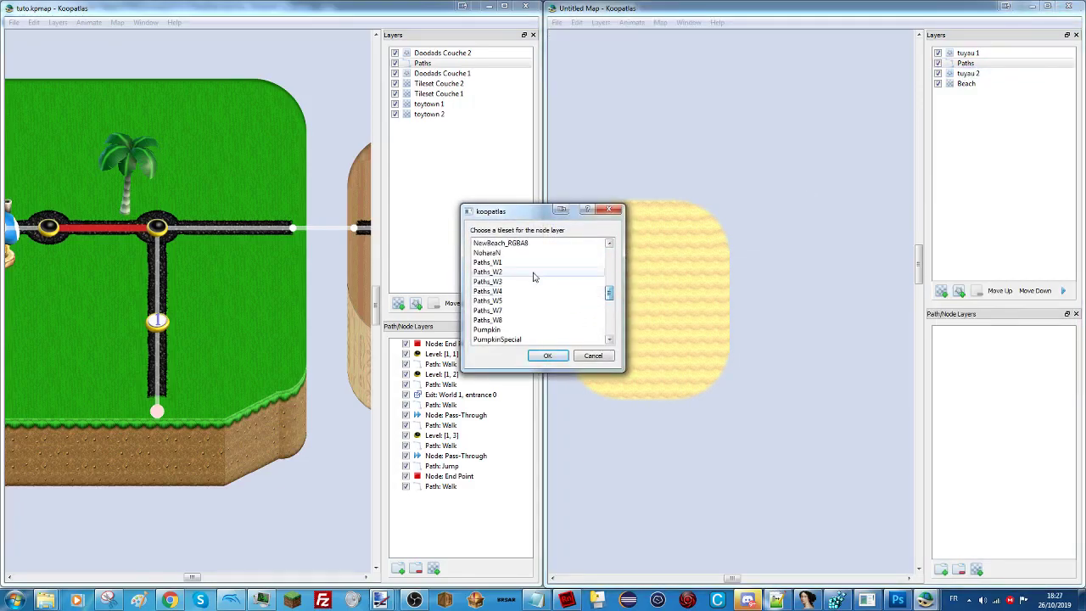
{"action": "double_click", "coordinate": [566, 288]}
{"action": "left_click", "coordinate": [586, 306]}
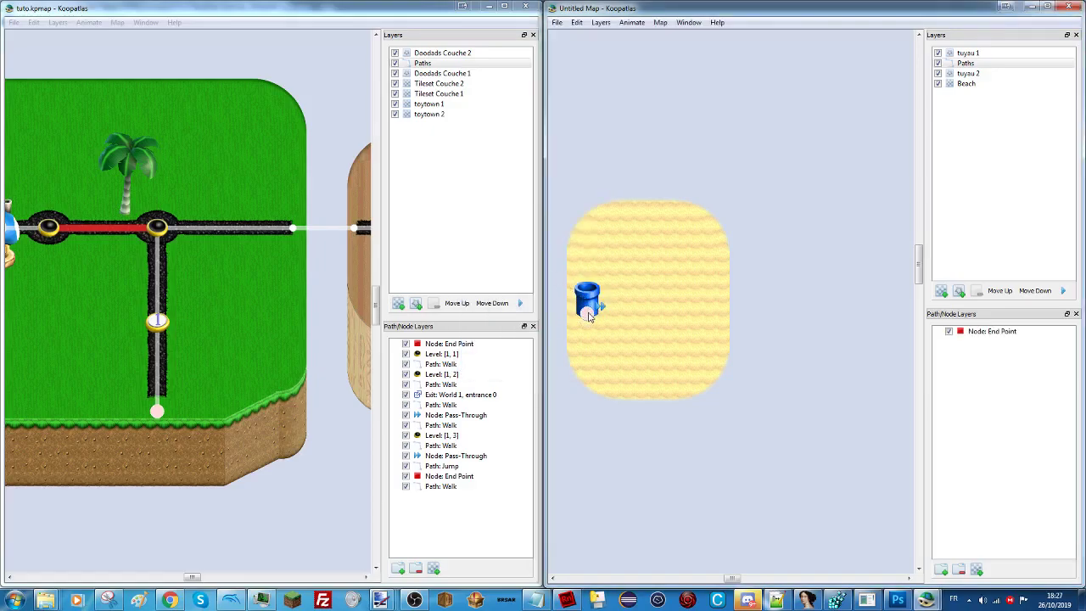
Extend the path with a node above the pipe's rim, one on the sand beside it and an end node near the island's east edge.
{"action": "left_click", "coordinate": [585, 281]}
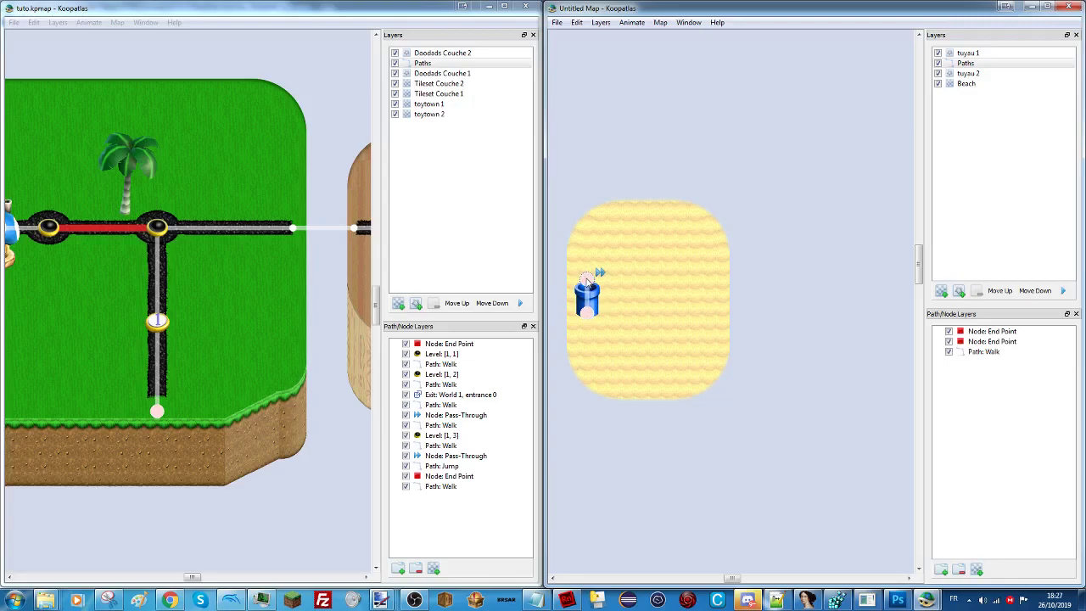
{"action": "left_click", "coordinate": [641, 309]}
{"action": "left_click_drag", "start_coordinate": [665, 316], "coordinate": [696, 316]}
Set the path segment inside the pipe to the Pipe animation.
{"action": "left_click", "coordinate": [586, 298]}
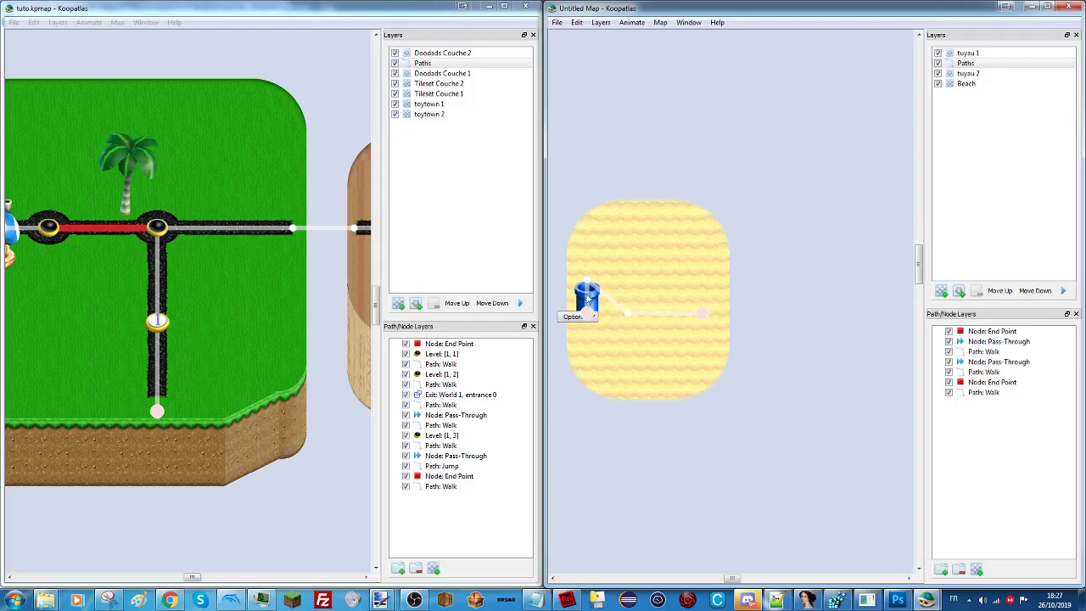
{"action": "left_click", "coordinate": [571, 316]}
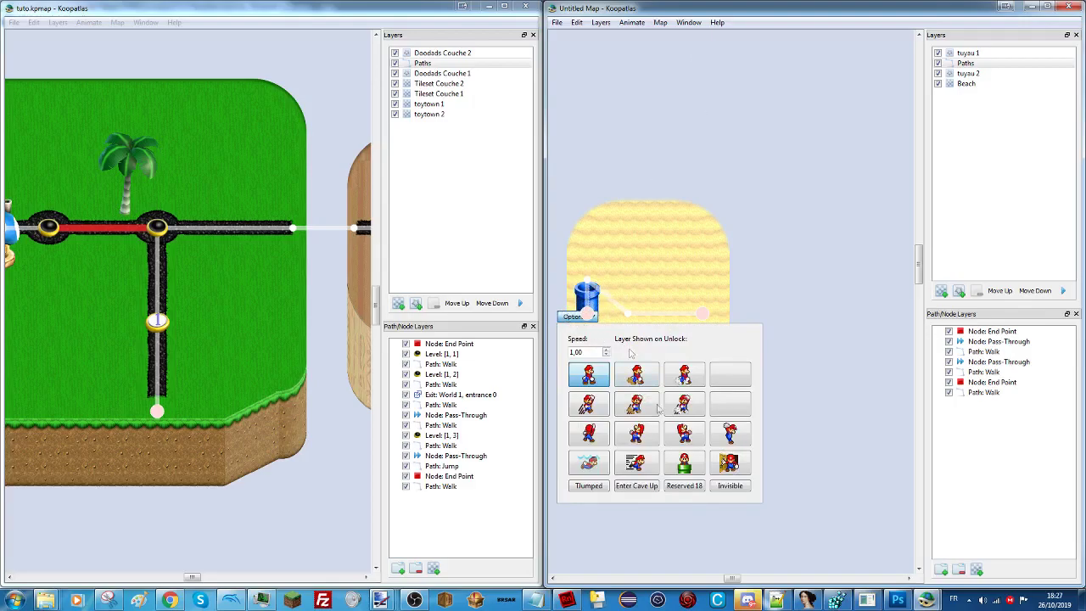
{"action": "left_click", "coordinate": [691, 466]}
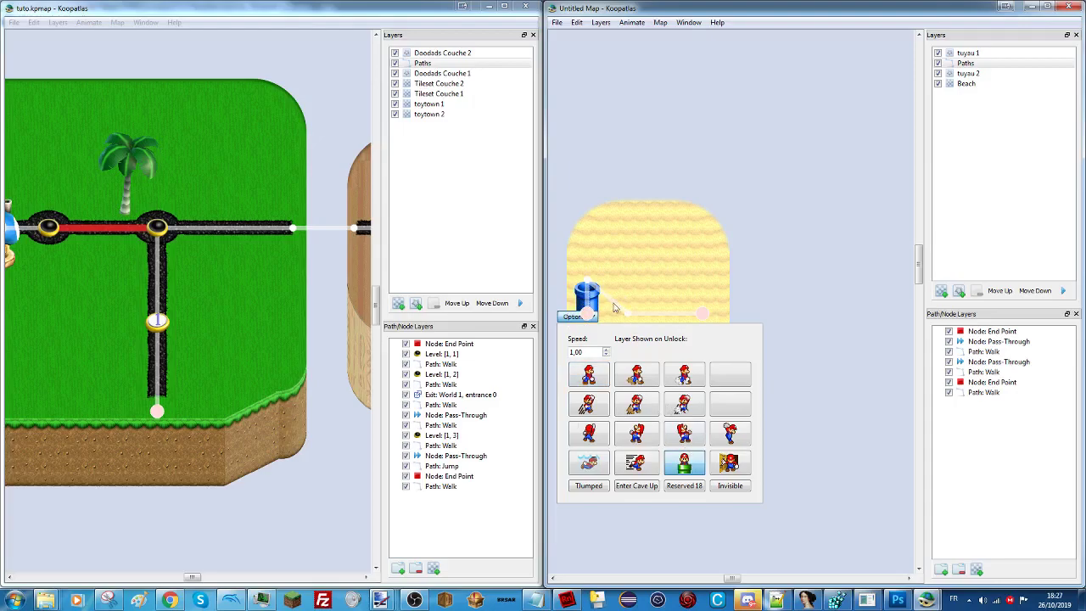
Set the diagonal segment off the pipe to JumpSand and the horizontal segment across the beach to WalkSand.
{"action": "left_click", "coordinate": [614, 307]}
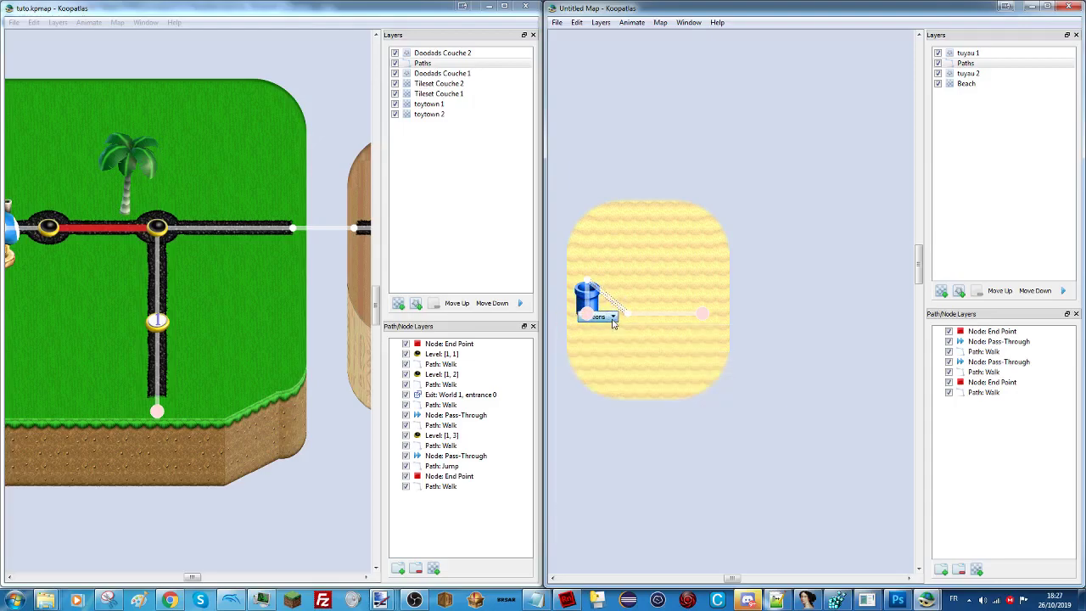
{"action": "left_click", "coordinate": [612, 319]}
{"action": "left_click", "coordinate": [645, 409]}
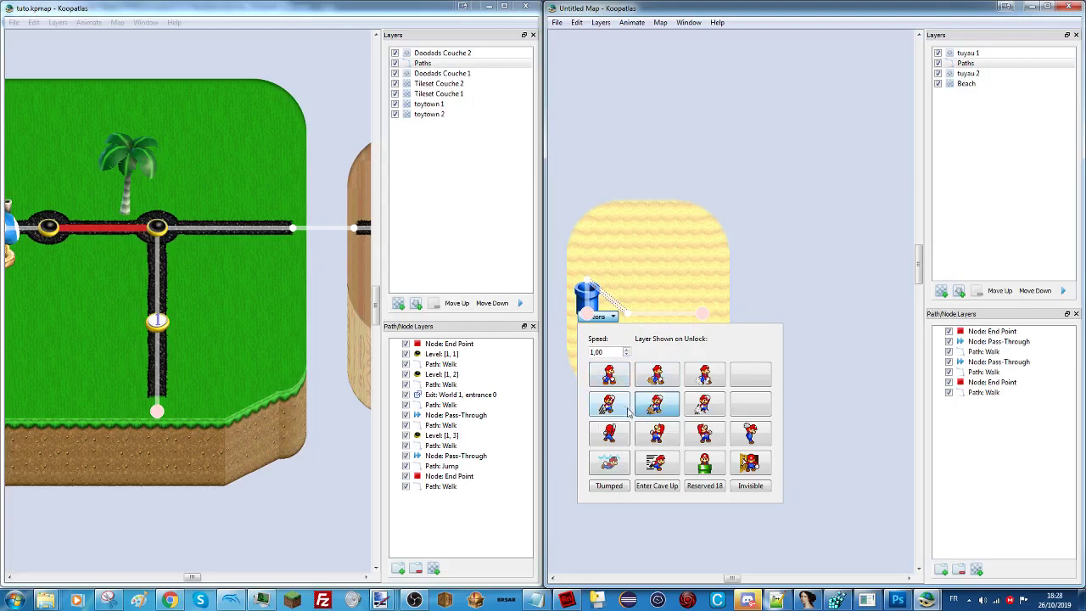
{"action": "left_click", "coordinate": [653, 314]}
{"action": "left_click", "coordinate": [653, 334]}
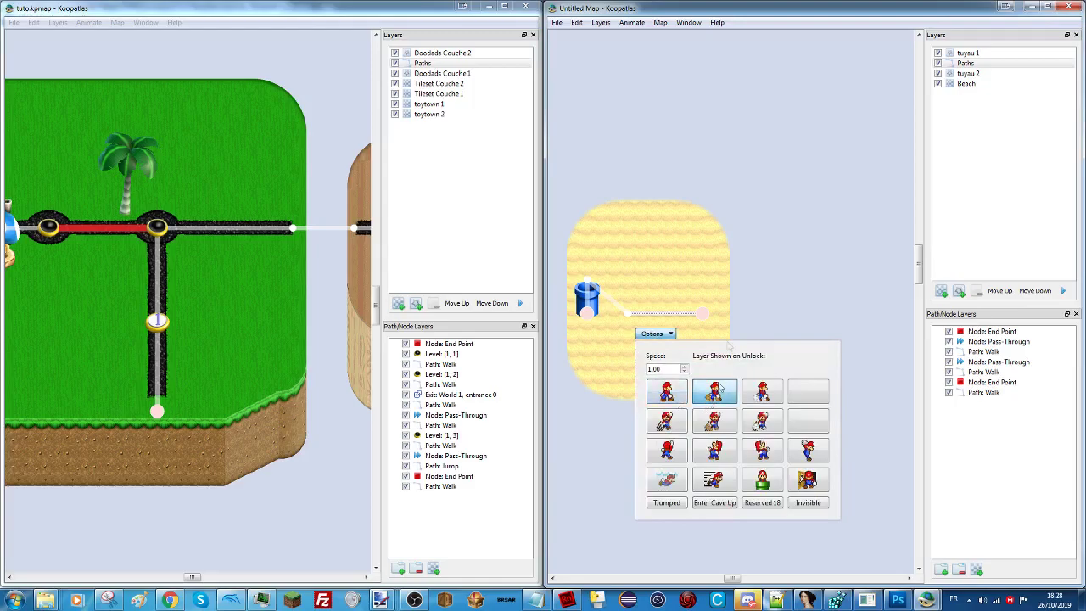
Turn the end node near the beach's east edge into a level node.
{"action": "left_click", "coordinate": [698, 314]}
{"action": "double_click", "coordinate": [702, 312]}
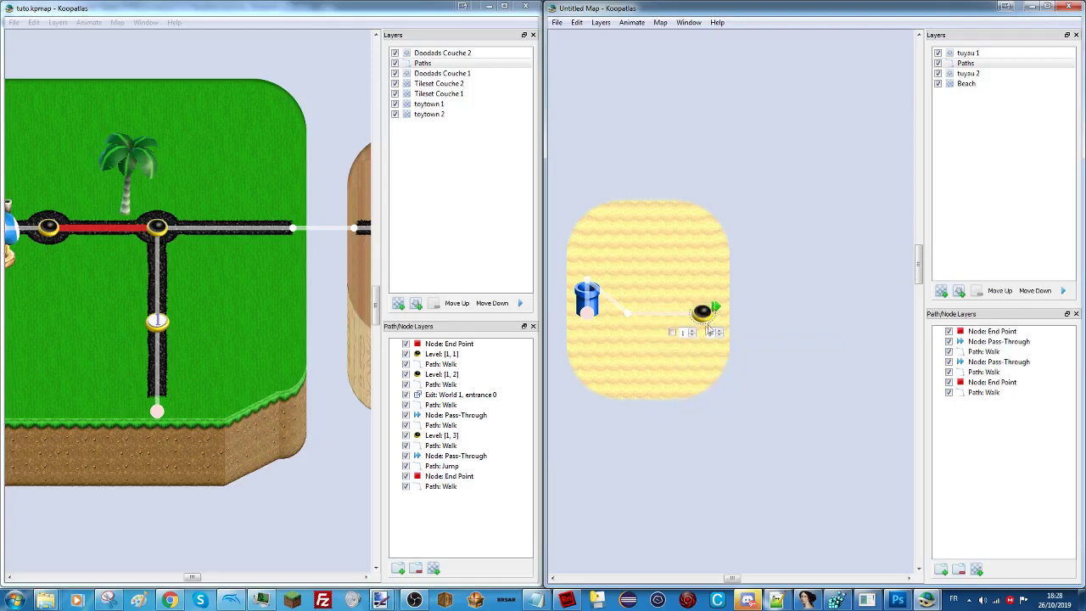
{"action": "left_click", "coordinate": [749, 322]}
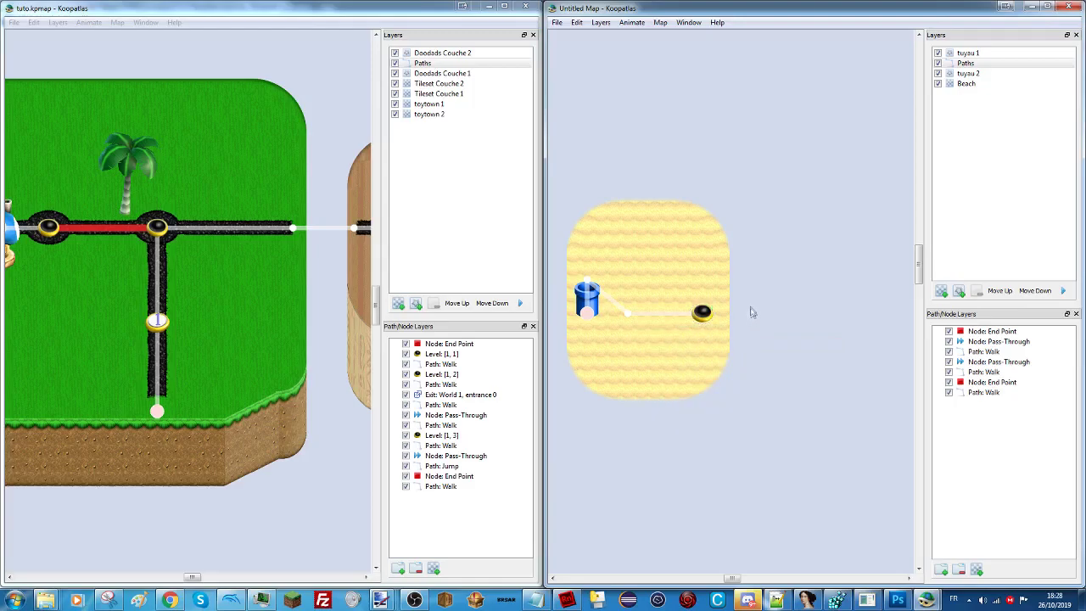
Save the new map as truc in the WorldMaps folder.
{"action": "key", "text": "ctrl+s"}
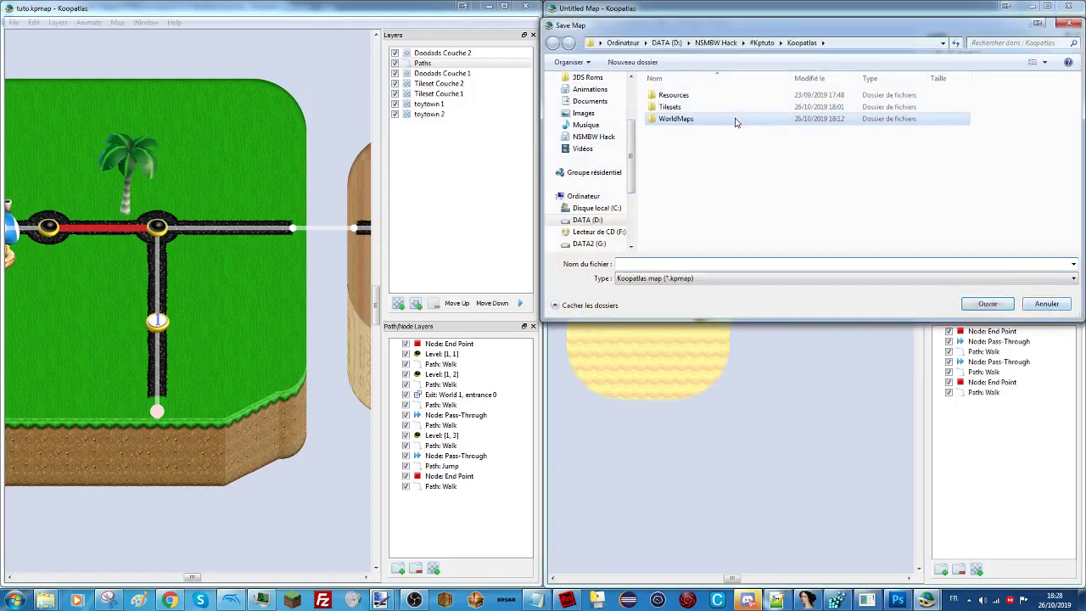
{"action": "double_click", "coordinate": [737, 119]}
{"action": "left_click", "coordinate": [708, 263]}
{"action": "type", "text": "truc"}
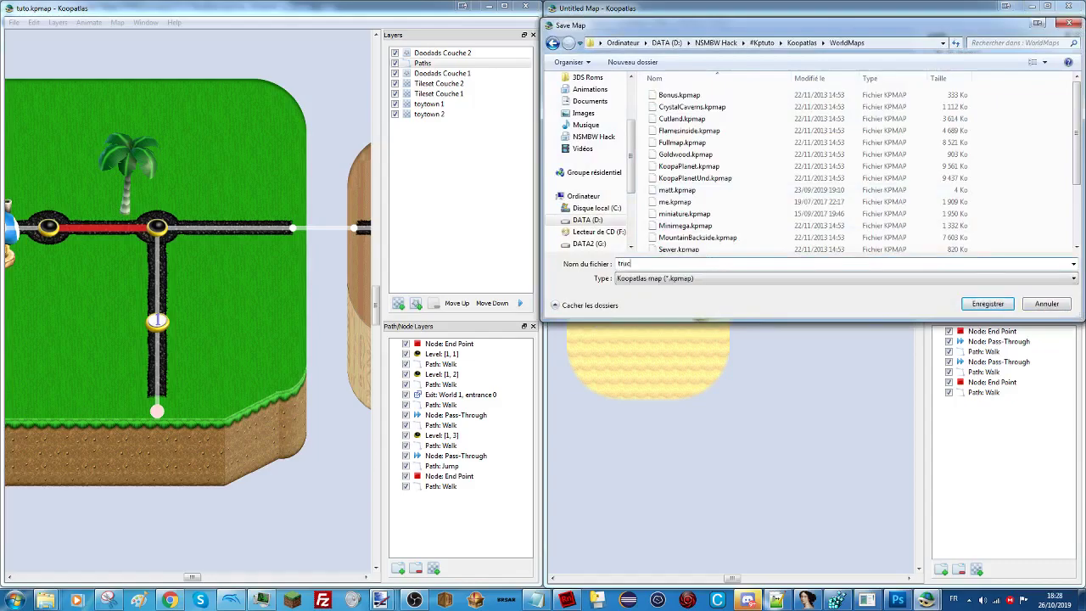
{"action": "key", "text": "Return"}
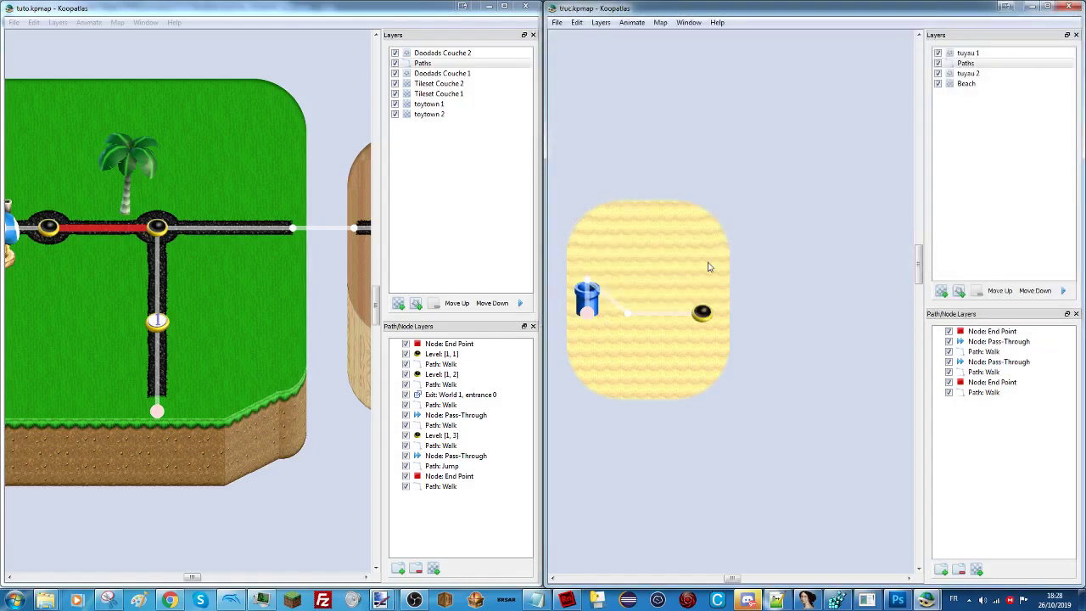
Turn the node at the pipe's base into a map exit node and show its exit settings.
{"action": "left_click", "coordinate": [601, 310]}
{"action": "double_click", "coordinate": [601, 310]}
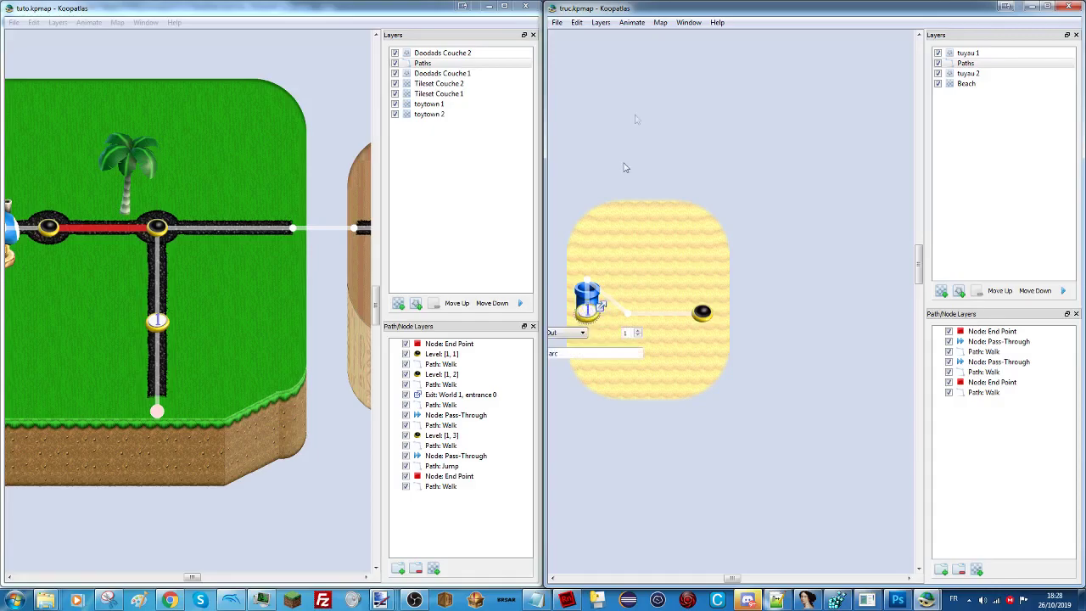
{"action": "mouse_move", "coordinate": [735, 580]}
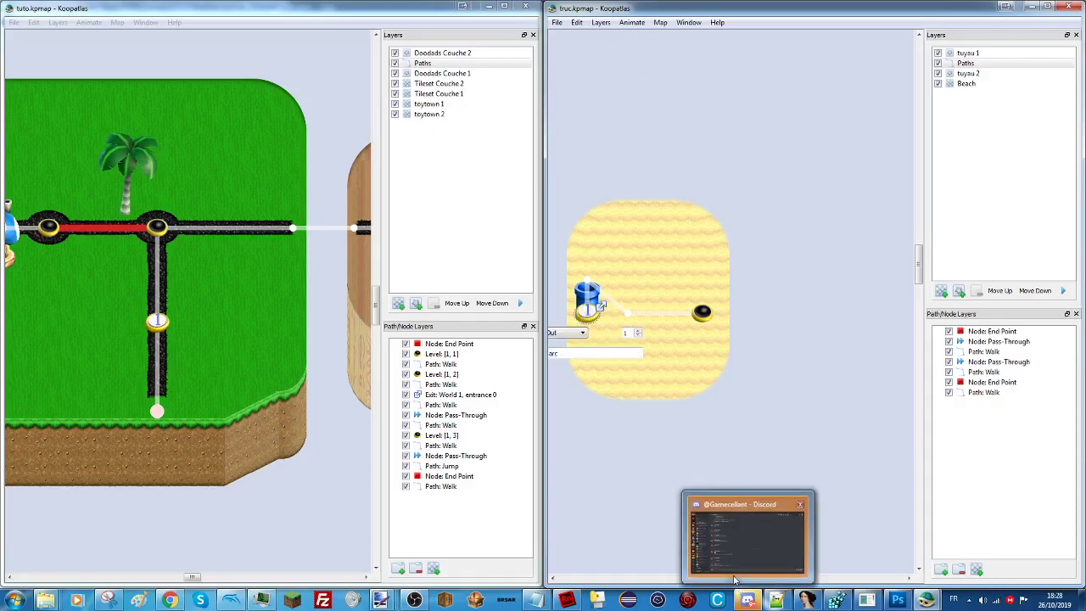
{"action": "left_click", "coordinate": [790, 400]}
{"action": "left_click_drag", "start_coordinate": [734, 580], "coordinate": [729, 579]}
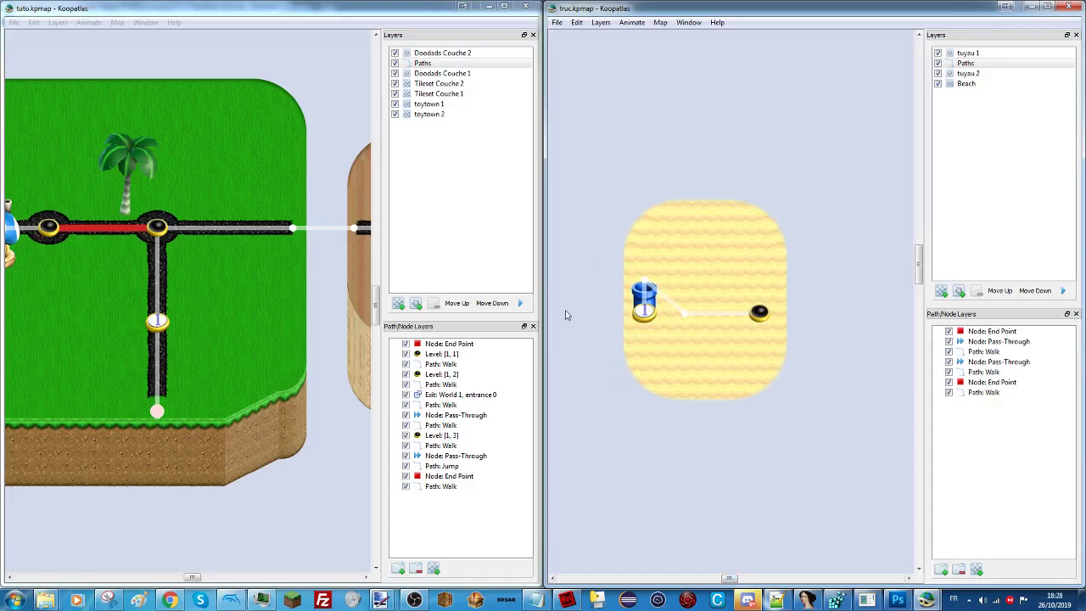
{"action": "left_click", "coordinate": [650, 311]}
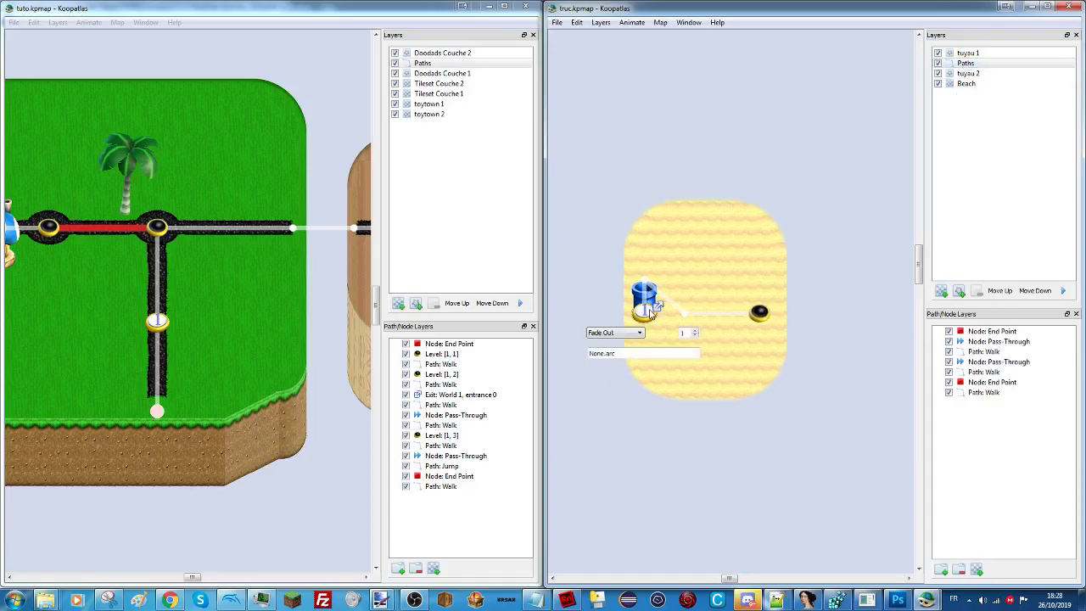
Set the entrance number to 1 on the exit nodes of both the tuto map and the truc map.
{"action": "left_click", "coordinate": [165, 319]}
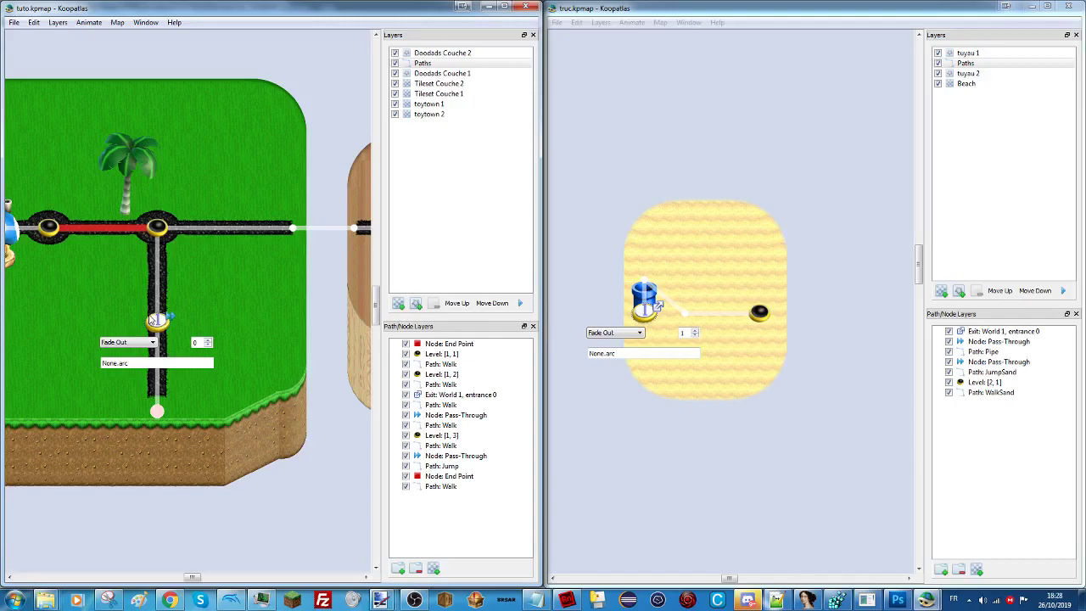
{"action": "mouse_move", "coordinate": [776, 600]}
{"action": "double_click", "coordinate": [196, 343]}
{"action": "double_click", "coordinate": [682, 333]}
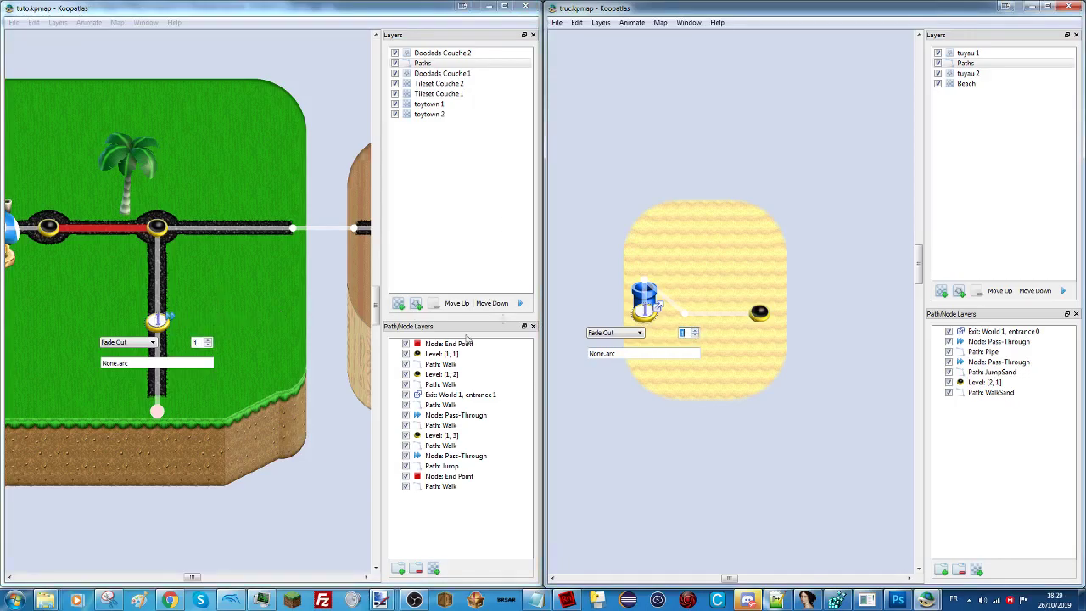
Copy the path /Maps/Truc.kpbin from List.txt in Notepad++ and set it as the destination of the tuto map's exit node in Koopatlas.
{"action": "left_click", "coordinate": [159, 363]}
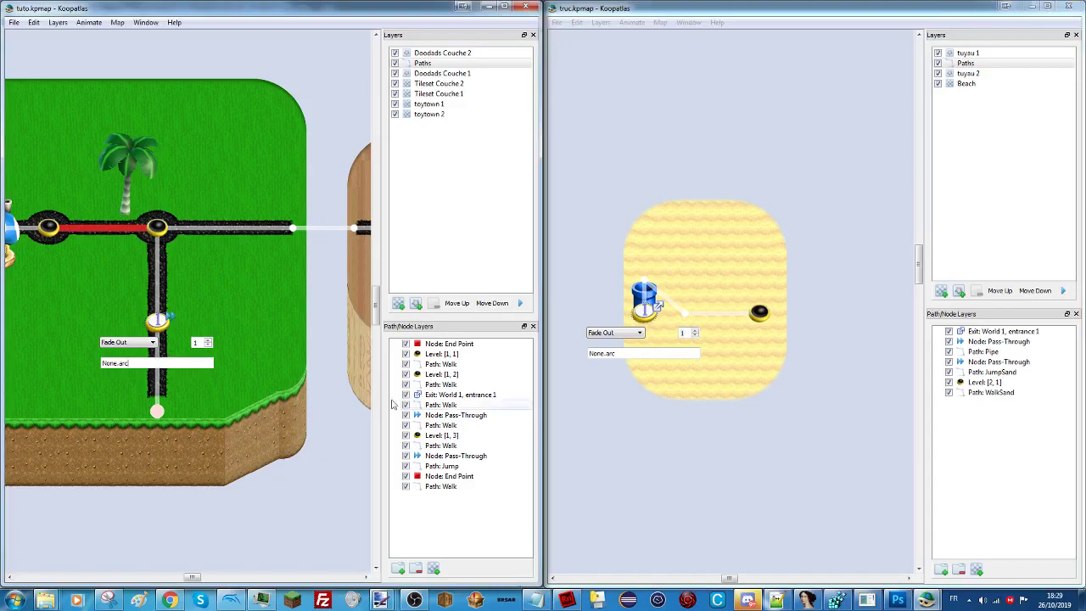
{"action": "mouse_move", "coordinate": [805, 600]}
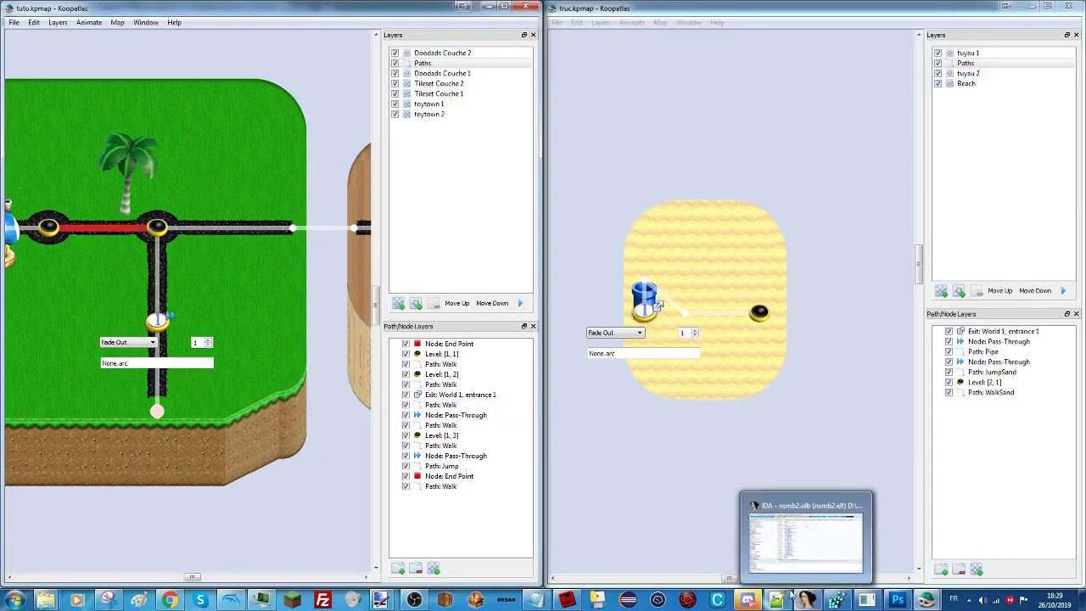
{"action": "left_click", "coordinate": [737, 540]}
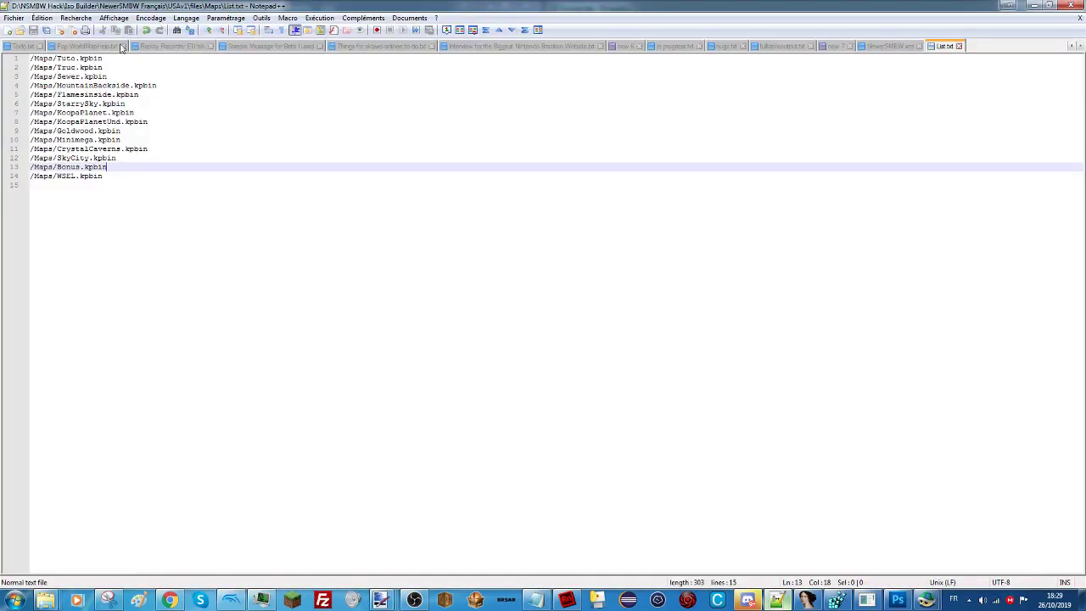
{"action": "left_click_drag", "start_coordinate": [103, 68], "coordinate": [15, 73]}
{"action": "key", "text": "ctrl+c"}
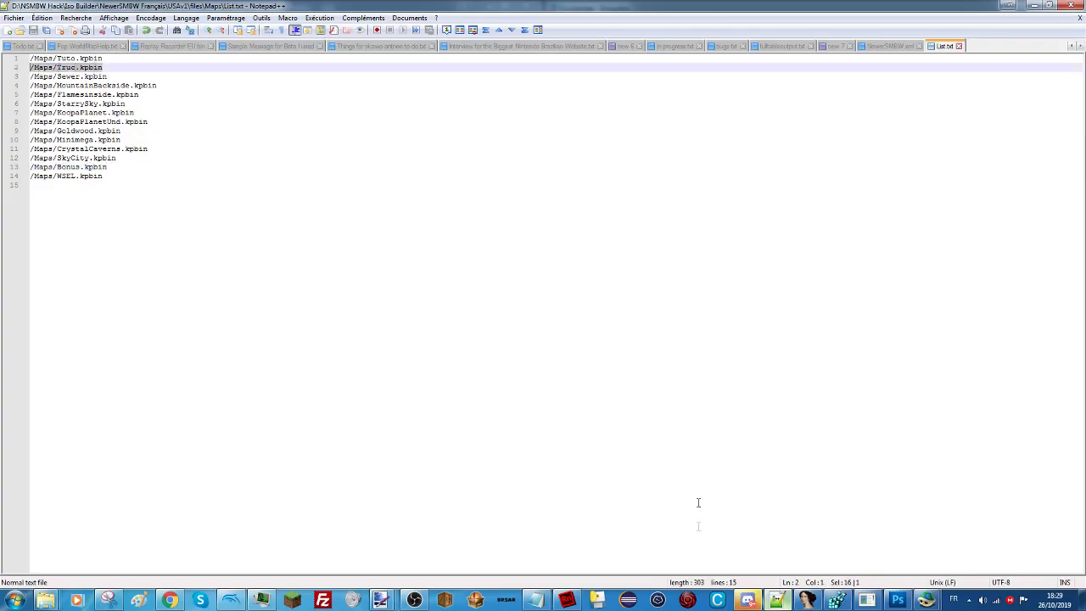
{"action": "mouse_move", "coordinate": [836, 599]}
{"action": "left_click", "coordinate": [852, 543]}
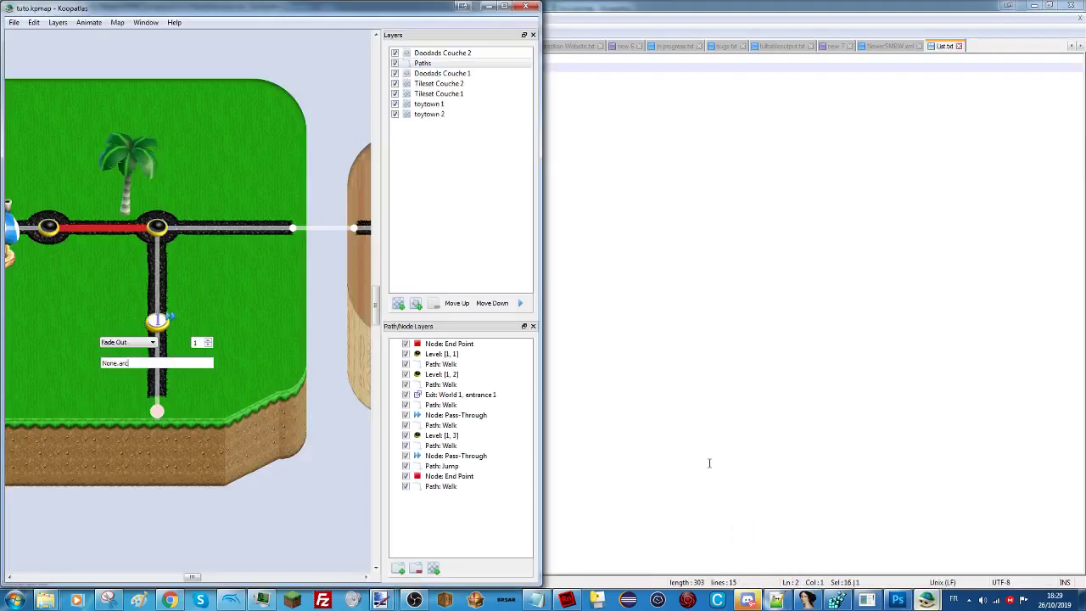
{"action": "left_click_drag", "start_coordinate": [154, 362], "coordinate": [72, 362]}
{"action": "key", "text": "ctrl+v"}
Copy the path /Maps/Tuto.kpbin from List.txt in Notepad++ and set it as the destination of the truc map's exit node in Koopatlas.
{"action": "left_click", "coordinate": [630, 206]}
{"action": "left_click_drag", "start_coordinate": [103, 59], "coordinate": [33, 58]}
{"action": "left_click_drag", "start_coordinate": [102, 58], "coordinate": [30, 58]}
{"action": "key", "text": "ctrl+c"}
{"action": "mouse_move", "coordinate": [927, 600]}
{"action": "left_click", "coordinate": [865, 530]}
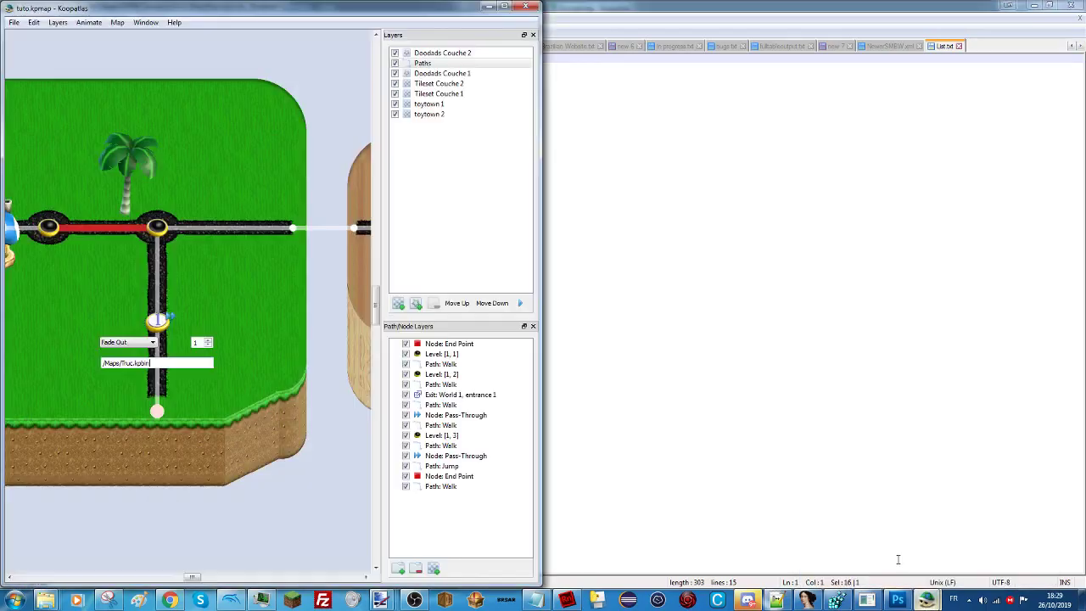
{"action": "left_click", "coordinate": [998, 530]}
{"action": "triple_click", "coordinate": [653, 352]}
{"action": "key", "text": "ctrl+v"}
Set the transition to Goo Wipe Down on the exit nodes of both the truc map and the tuto map.
{"action": "left_click", "coordinate": [629, 334]}
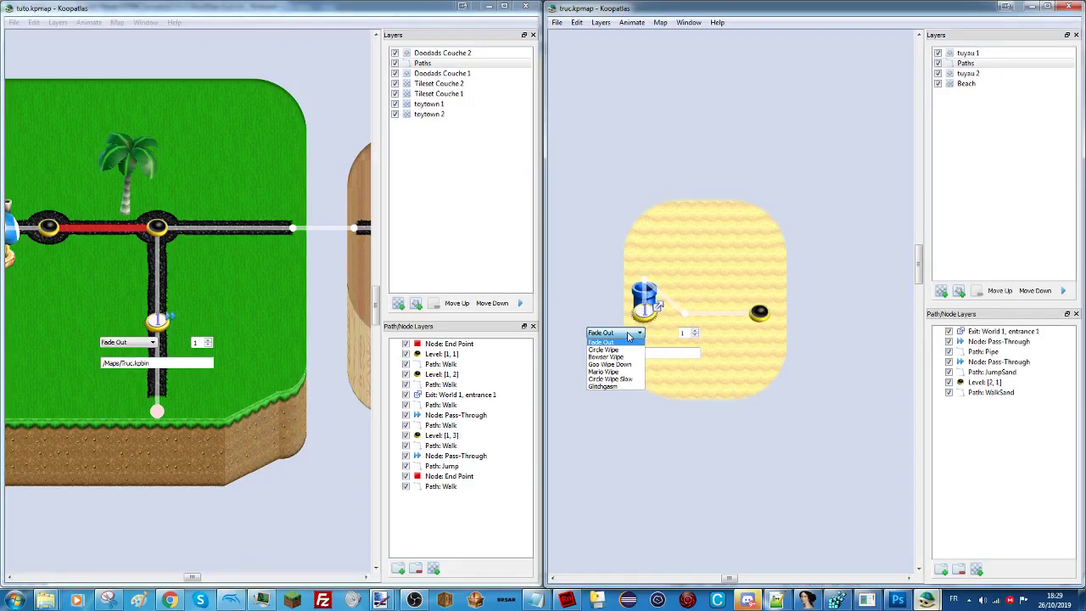
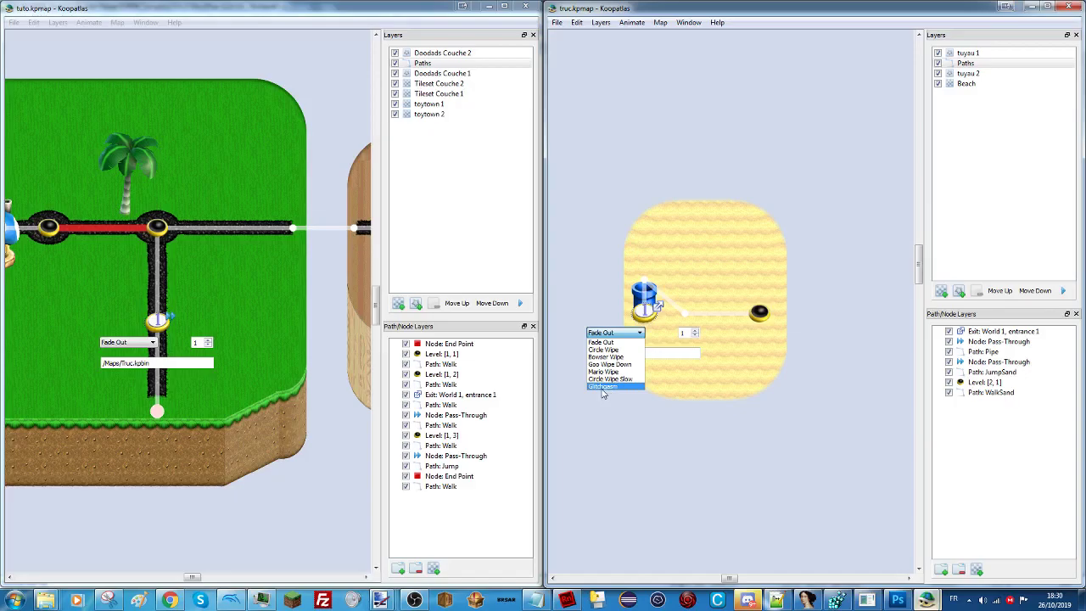
{"action": "left_click", "coordinate": [609, 364]}
{"action": "left_click", "coordinate": [127, 341]}
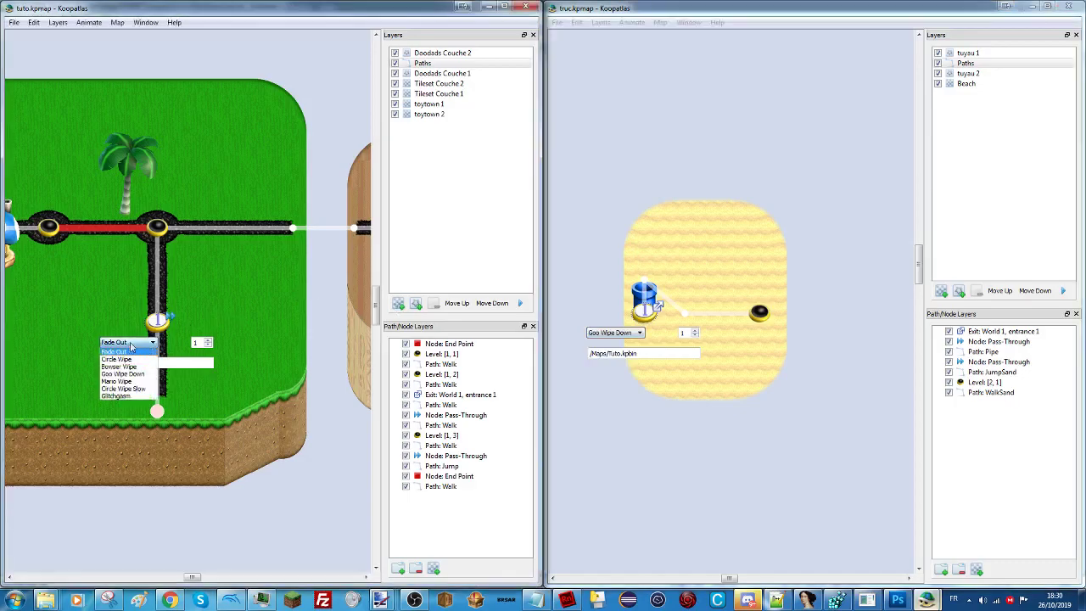
{"action": "left_click", "coordinate": [128, 381]}
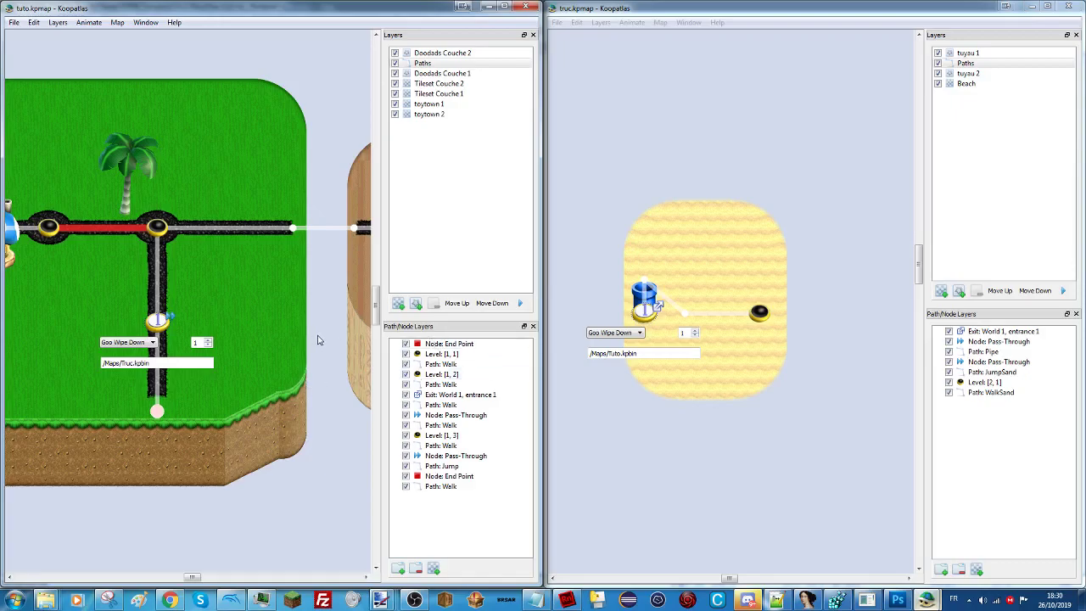
{"action": "left_click", "coordinate": [590, 400]}
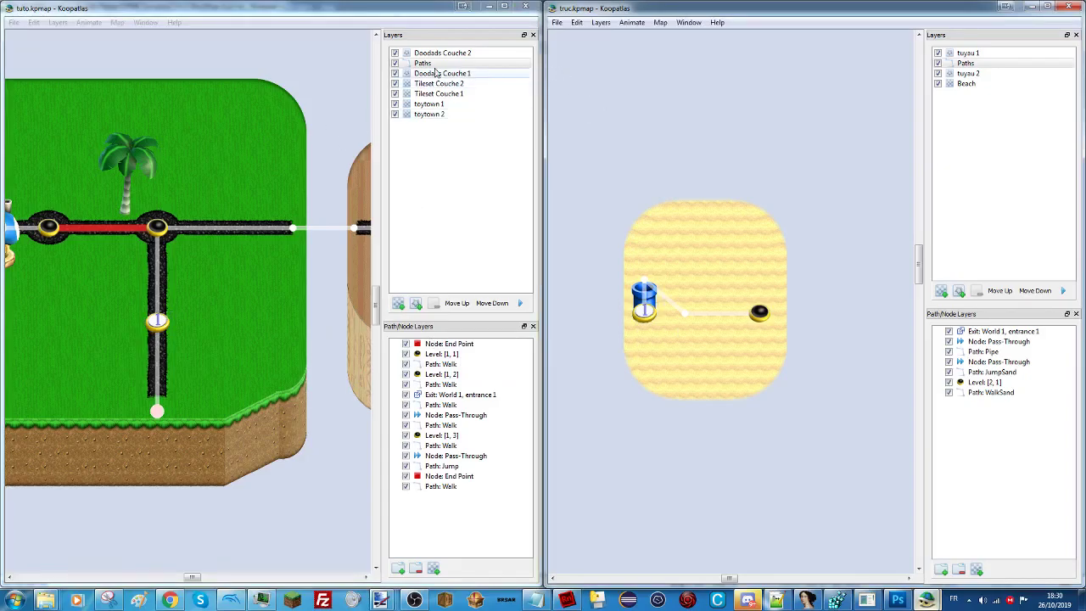
Show the background and World Editor commands for the tuto map.
{"action": "left_click", "coordinate": [145, 22]}
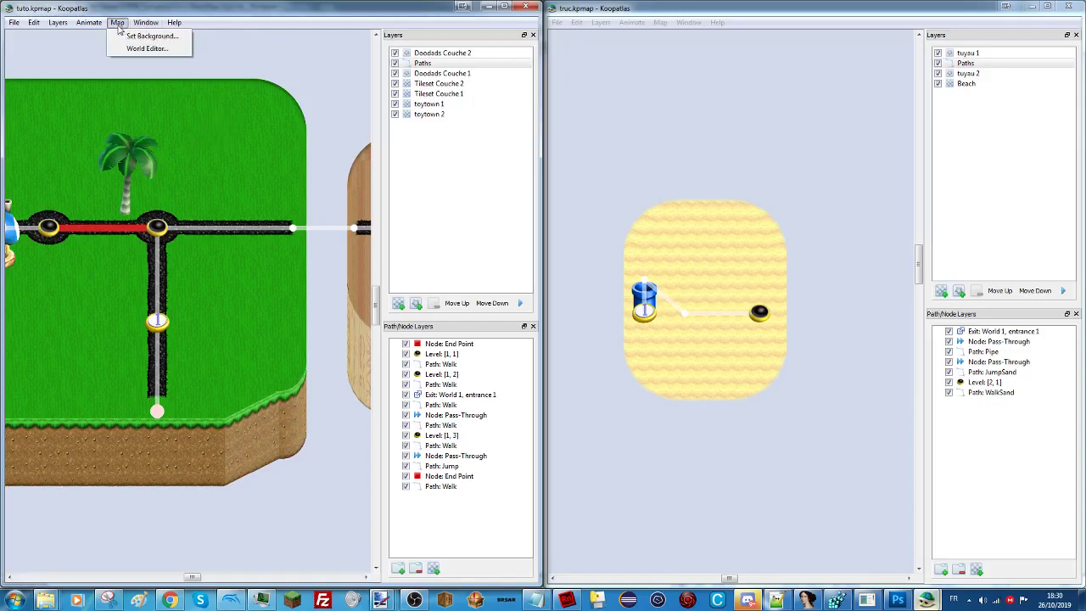
Check the background path set for the truc.kpmap and tuto.kpmap maps, leaving both settings as they are.
{"action": "left_click", "coordinate": [117, 23]}
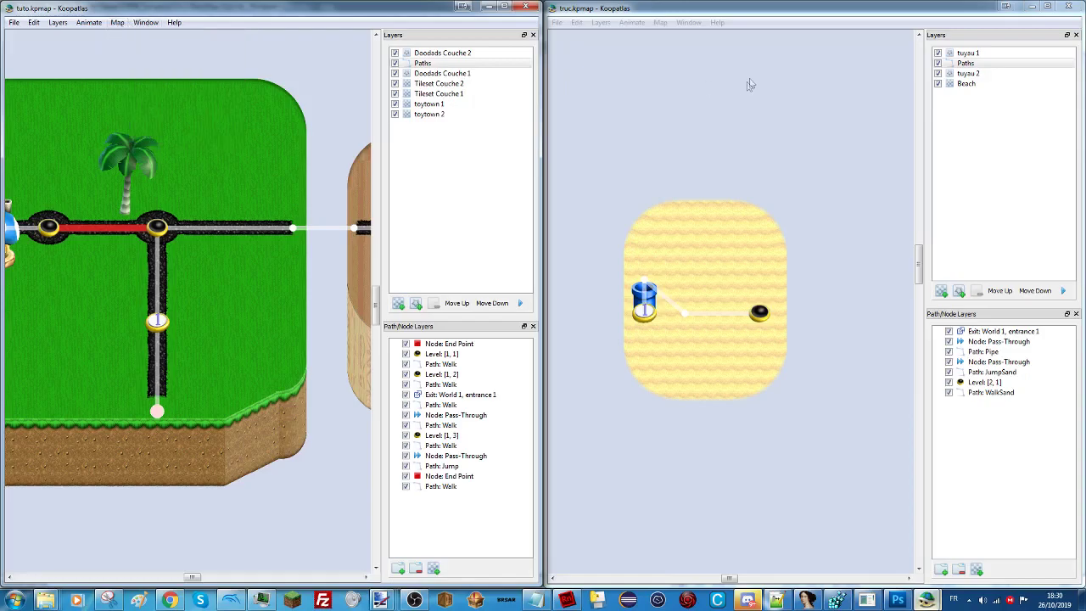
{"action": "left_click", "coordinate": [660, 22]}
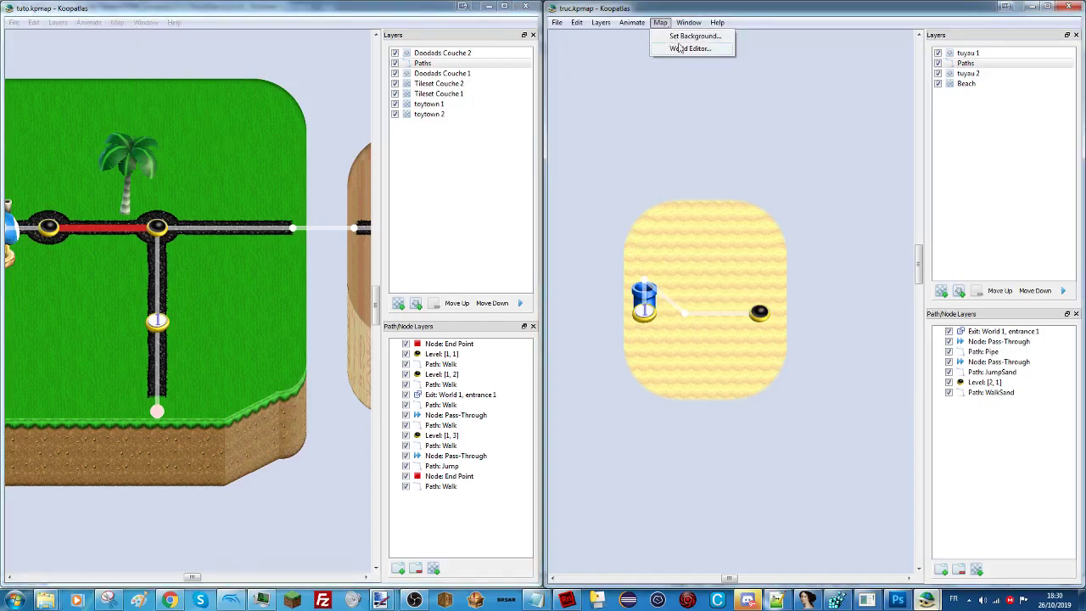
{"action": "left_click", "coordinate": [684, 36]}
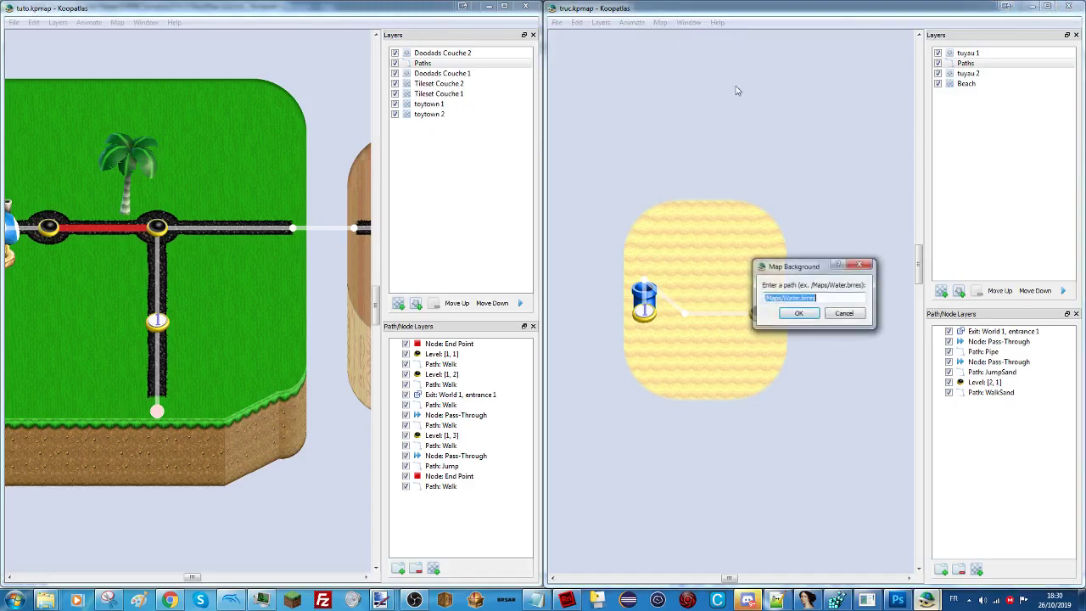
{"action": "left_click", "coordinate": [859, 265]}
{"action": "left_click", "coordinate": [117, 22]}
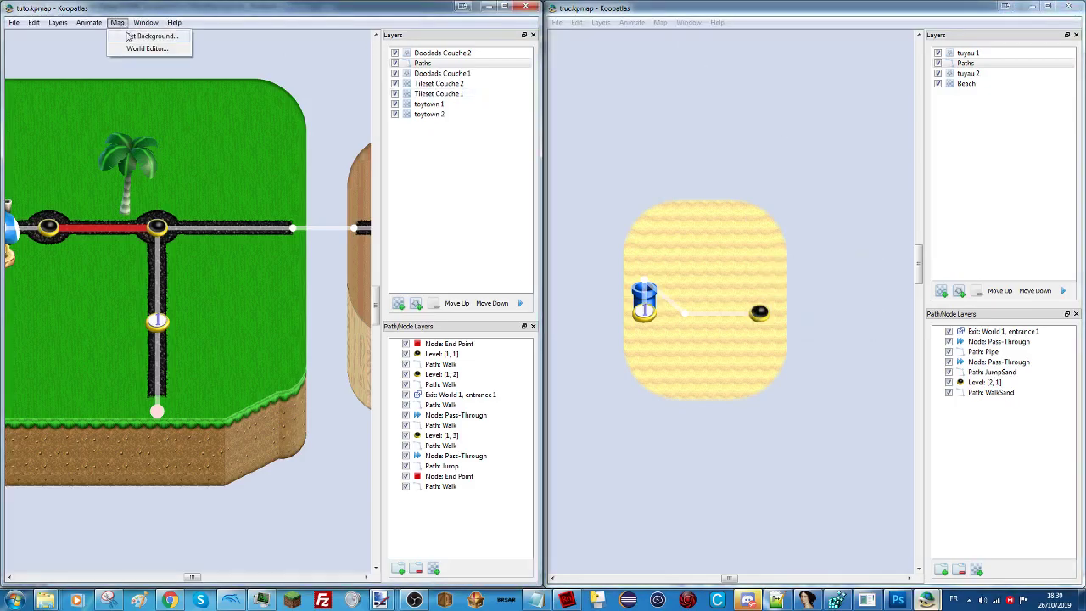
{"action": "left_click", "coordinate": [130, 38]}
{"action": "left_click", "coordinate": [320, 261]}
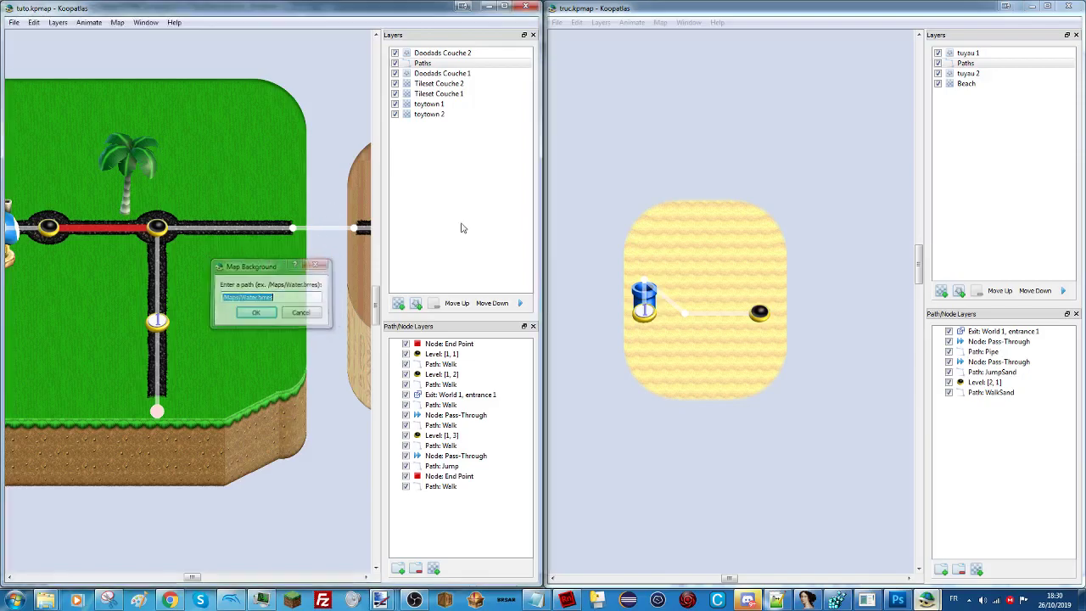
{"action": "left_click", "coordinate": [656, 67]}
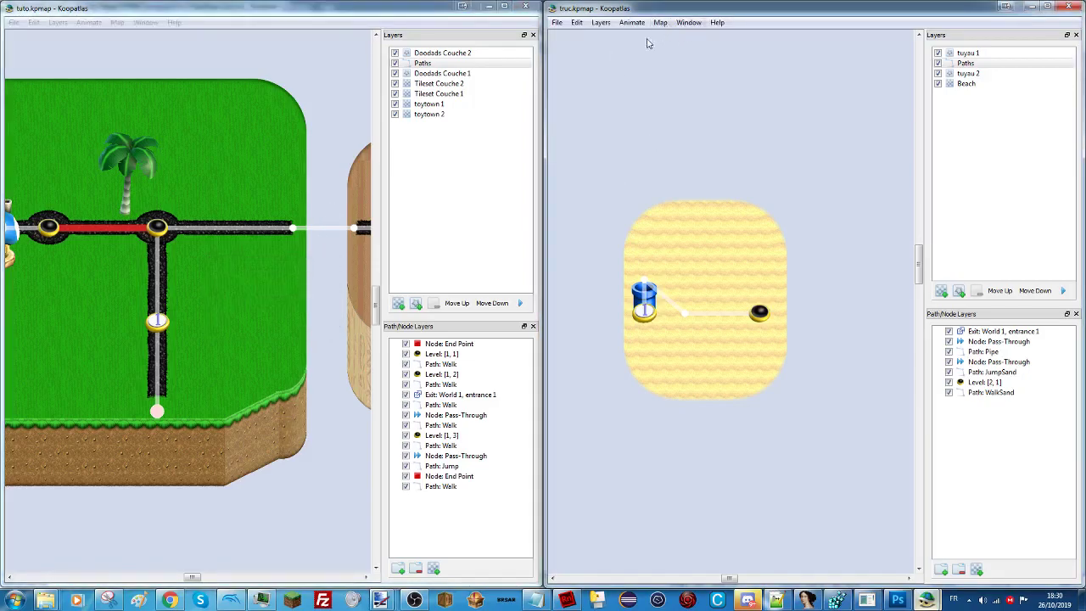
Copy Water.brres.LH from the Maps folder into the bat folder that holds the decompression scripts.
{"action": "mouse_move", "coordinate": [45, 600]}
{"action": "mouse_move", "coordinate": [172, 547]}
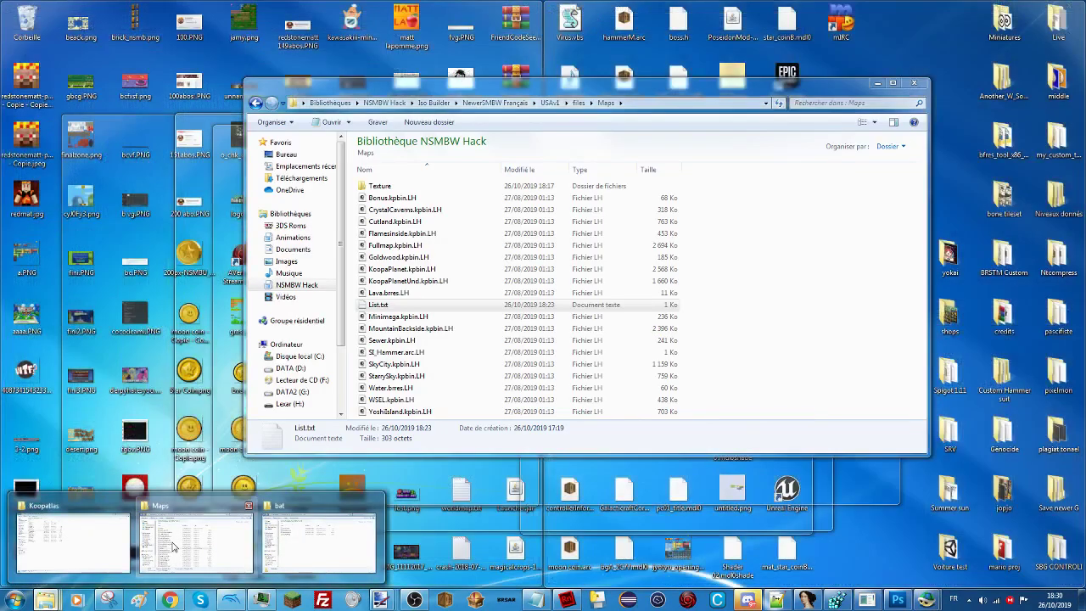
{"action": "left_click", "coordinate": [172, 547]}
{"action": "left_click", "coordinate": [399, 268]}
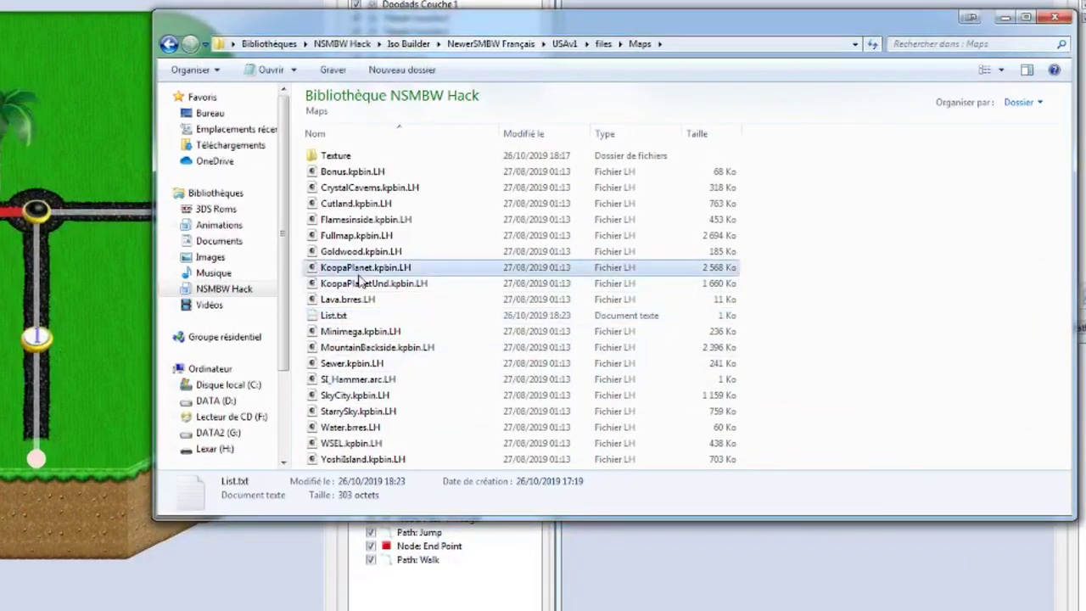
{"action": "left_click", "coordinate": [349, 427]}
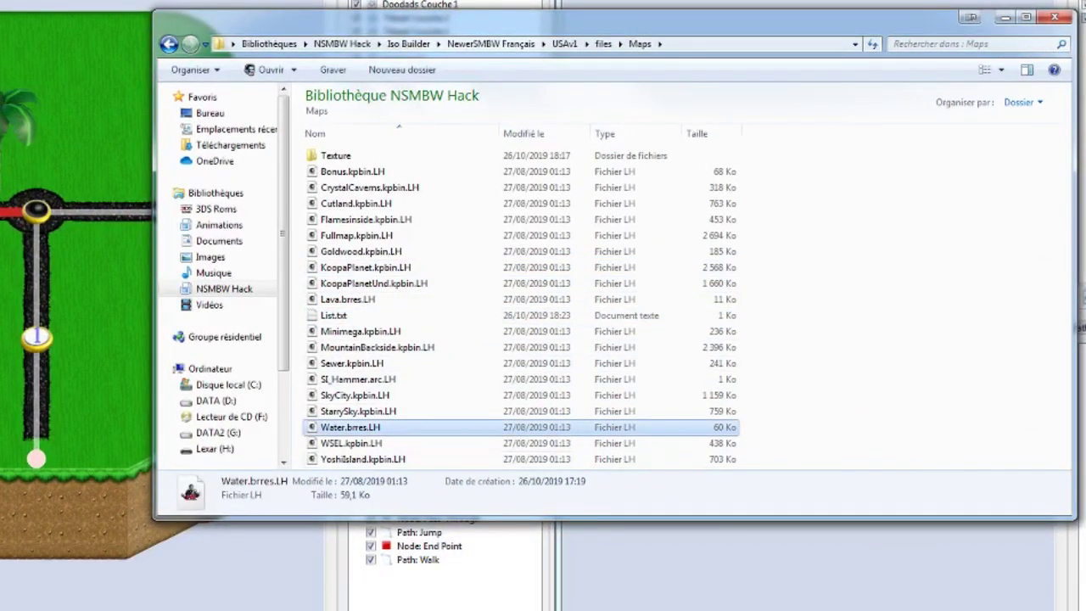
{"action": "mouse_move", "coordinate": [51, 609]}
{"action": "left_click", "coordinate": [255, 598]}
{"action": "key", "text": "ctrl+v"}
Decompress Water.brres.LH with decompress.bat and rename the resulting Water.brres as Machin.brres.
{"action": "double_click", "coordinate": [344, 236]}
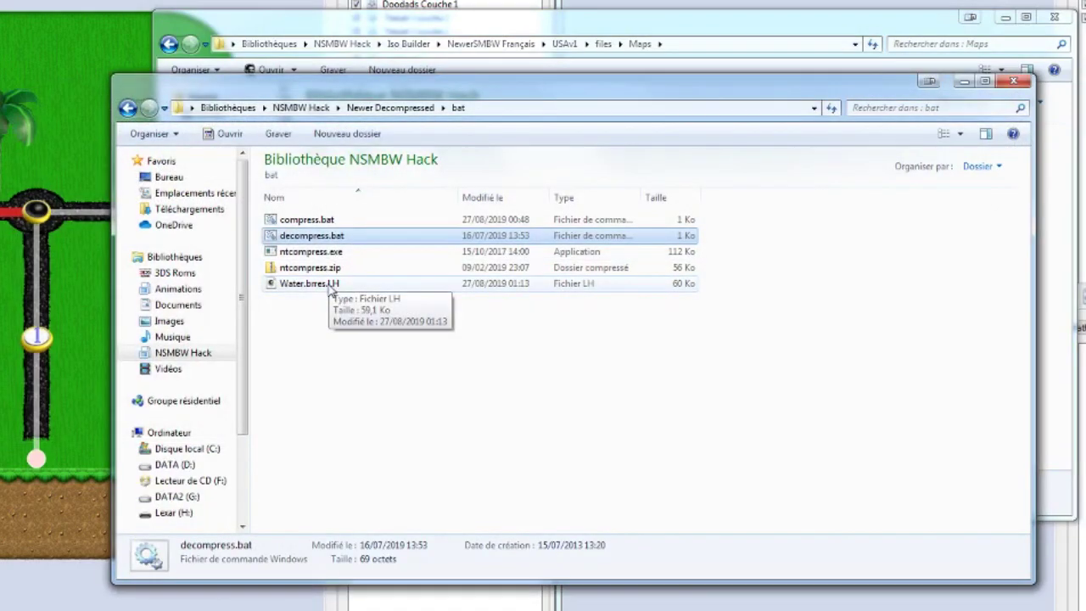
{"action": "left_click", "coordinate": [328, 287]}
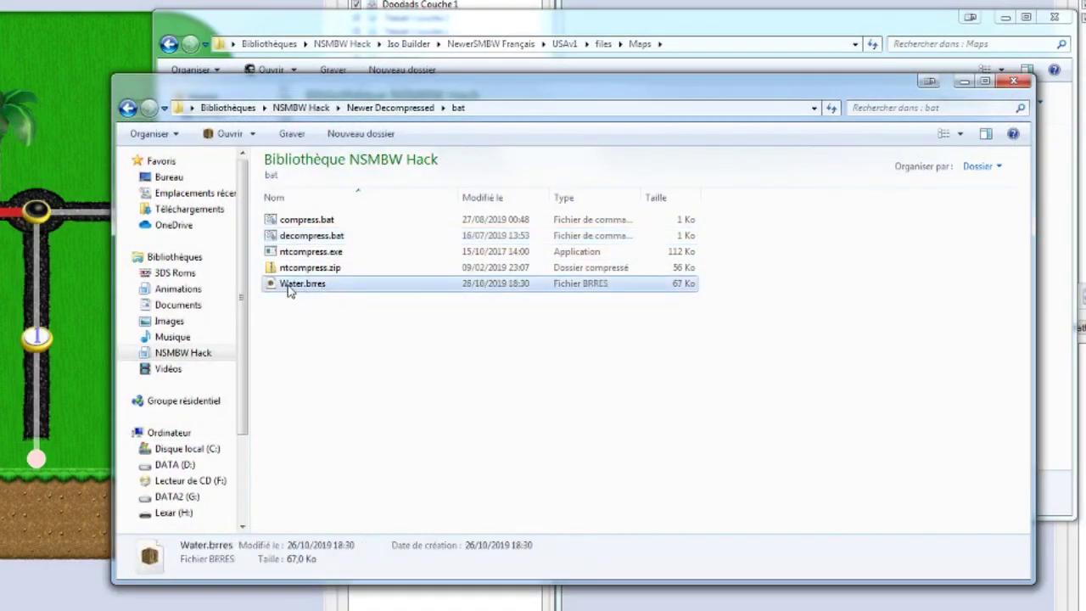
{"action": "left_click", "coordinate": [289, 285]}
{"action": "type", "text": "Machin"}
{"action": "key", "text": "Return"}
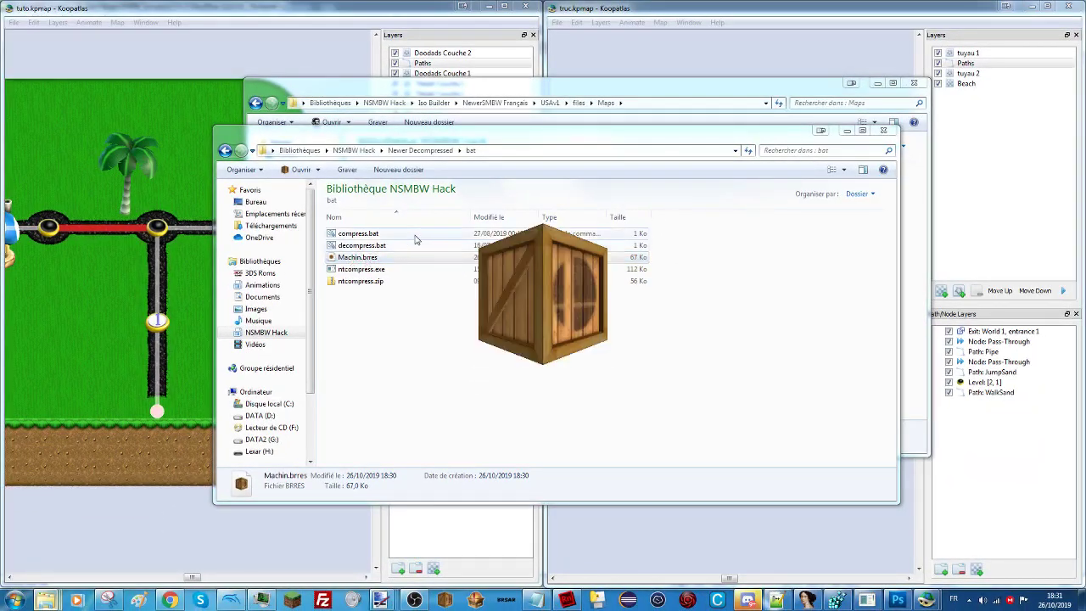
Open Machin.brres in BrawlCrate, maximize the window and expand the 3DModels(NW4R) folder.
{"action": "double_click", "coordinate": [357, 257]}
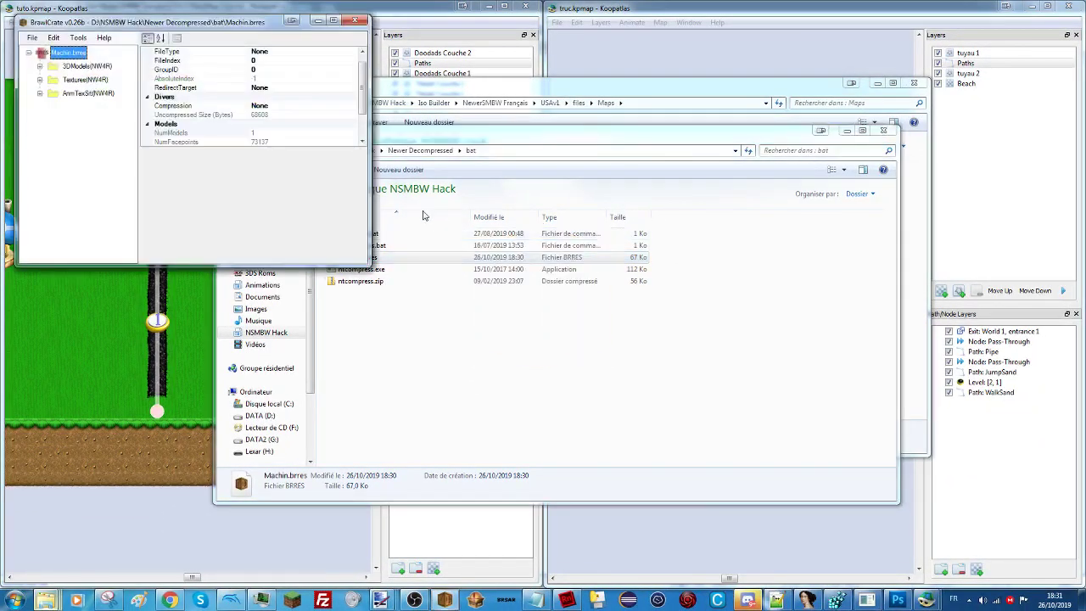
{"action": "left_click", "coordinate": [334, 20]}
{"action": "left_click", "coordinate": [23, 44]}
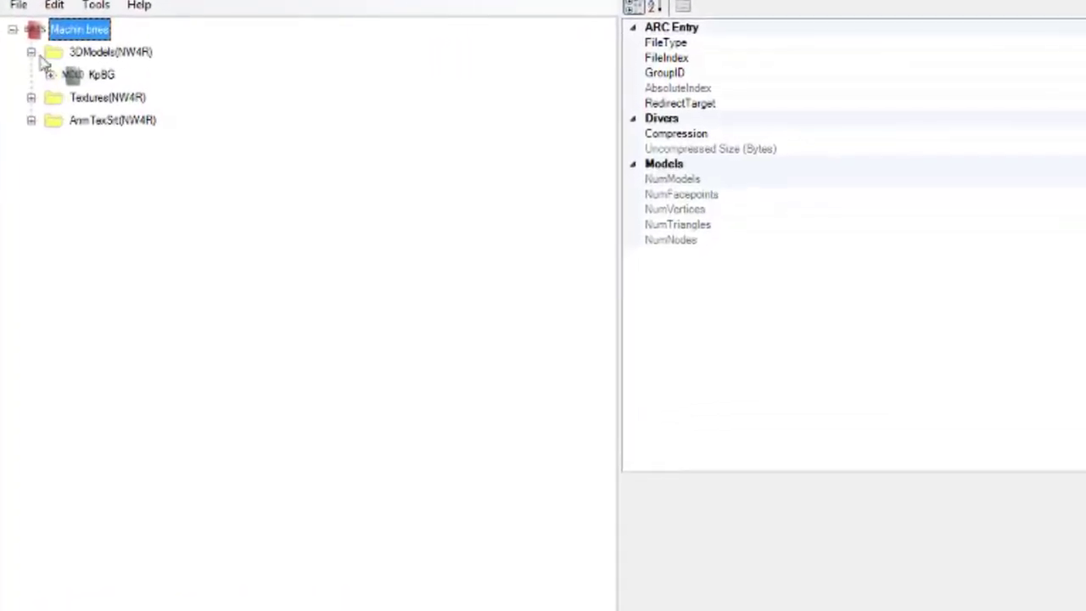
Preview the KpBG model in the Advanced Model Editor, and close the preview.
{"action": "left_click", "coordinate": [119, 88]}
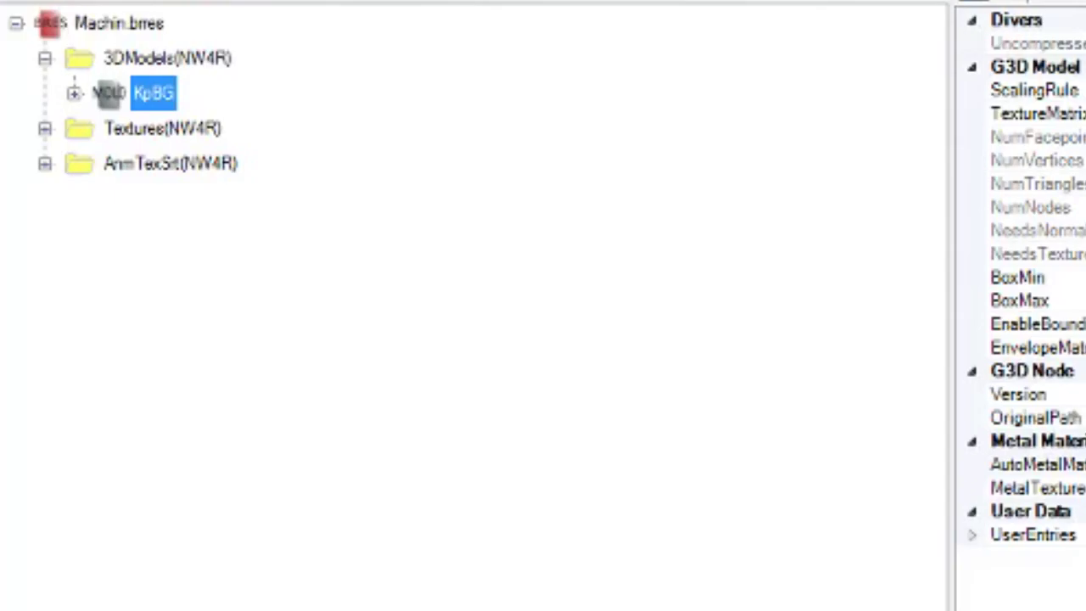
{"action": "right_click", "coordinate": [168, 69]}
{"action": "right_click", "coordinate": [151, 93]}
{"action": "left_click", "coordinate": [177, 114]}
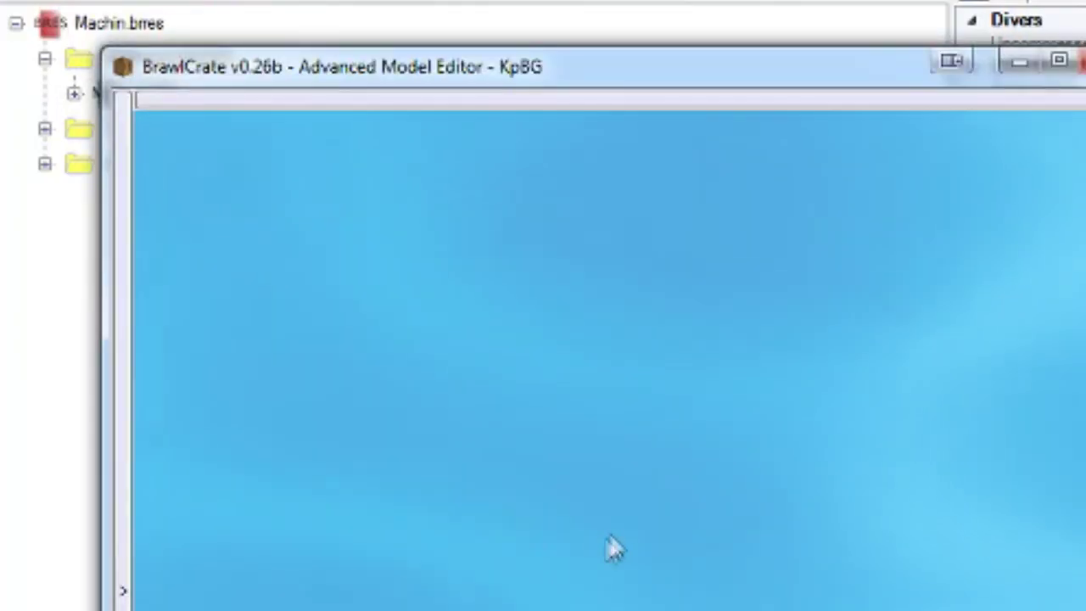
{"action": "left_click", "coordinate": [1079, 60]}
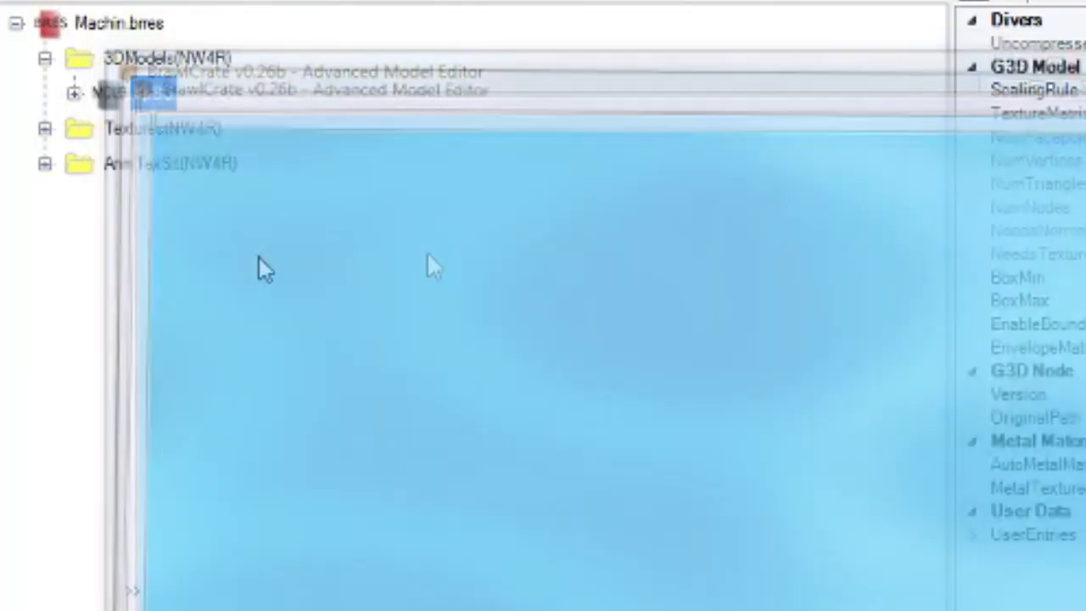
Expand the Textures(NW4R) folder and the KpBG model, and select the mtWater material.
{"action": "left_click", "coordinate": [45, 129]}
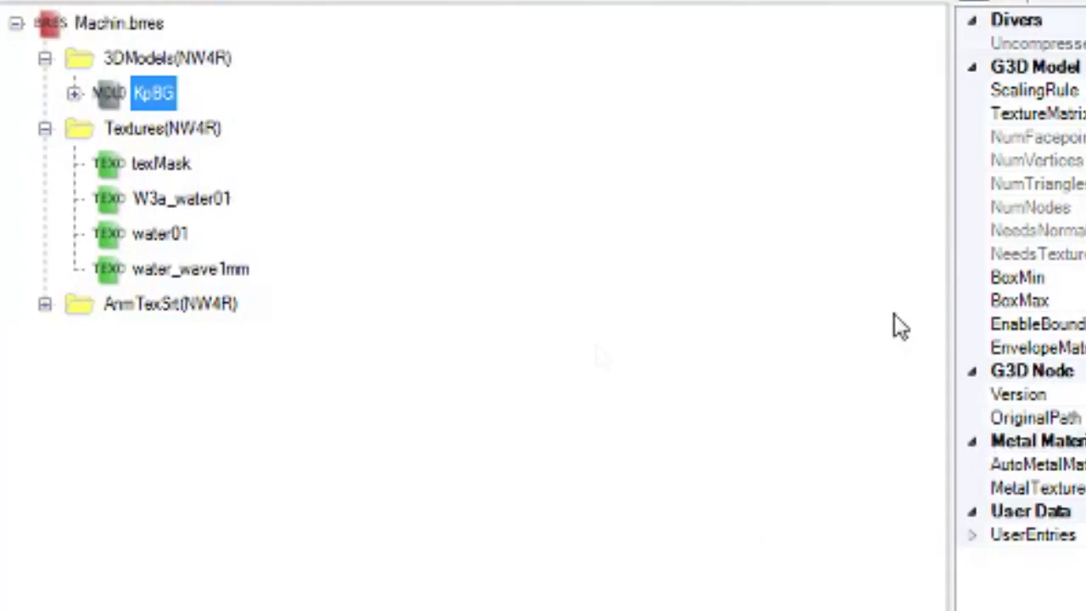
{"action": "left_click", "coordinate": [74, 94]}
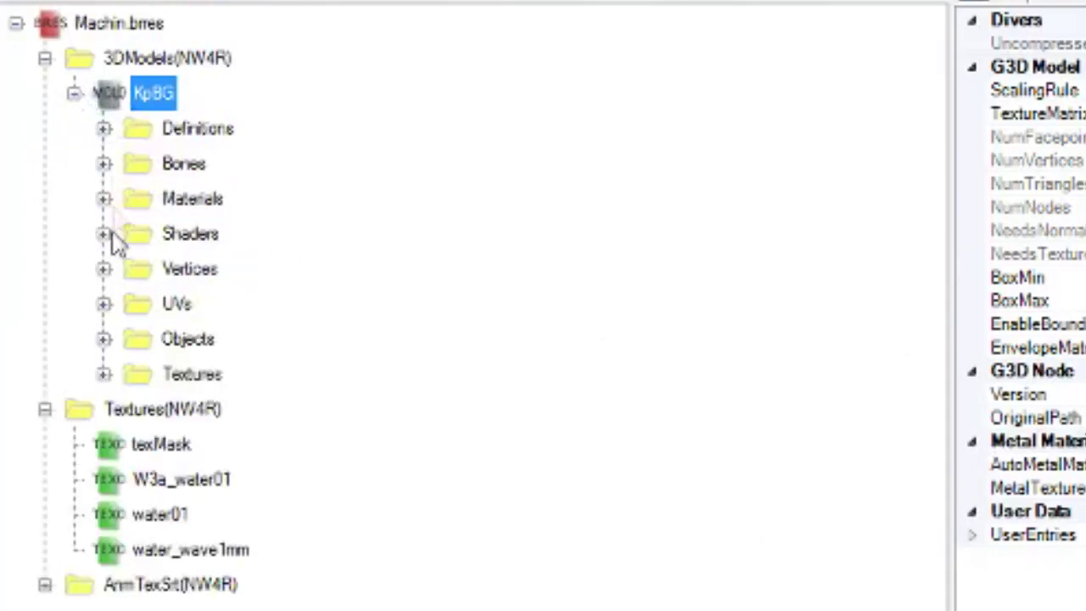
{"action": "left_click", "coordinate": [219, 232]}
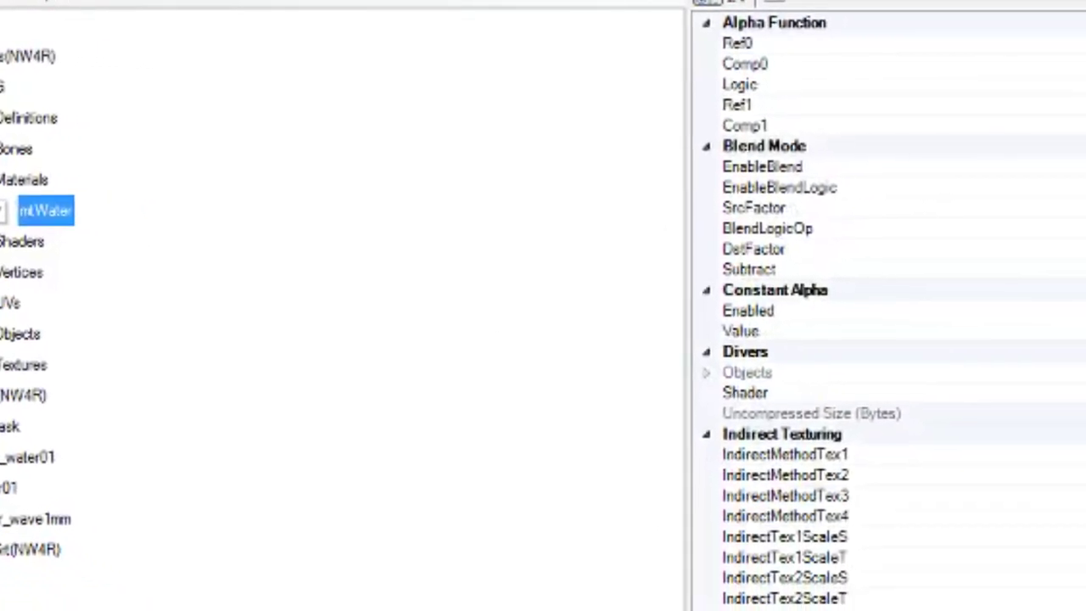
Examine the mtWater shader colors by viewing Constant Color 0, Constant Color 1 and Color 1 in the color picker.
{"action": "scroll", "coordinate": [1079, 340], "scroll_direction": "down", "scroll_amount": 12}
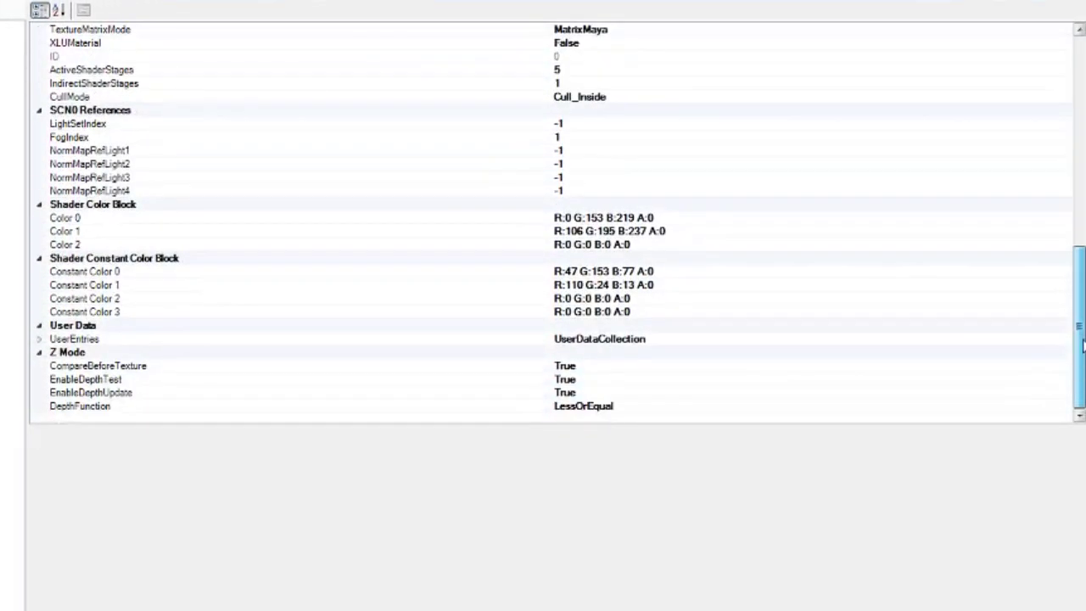
{"action": "left_click", "coordinate": [680, 231]}
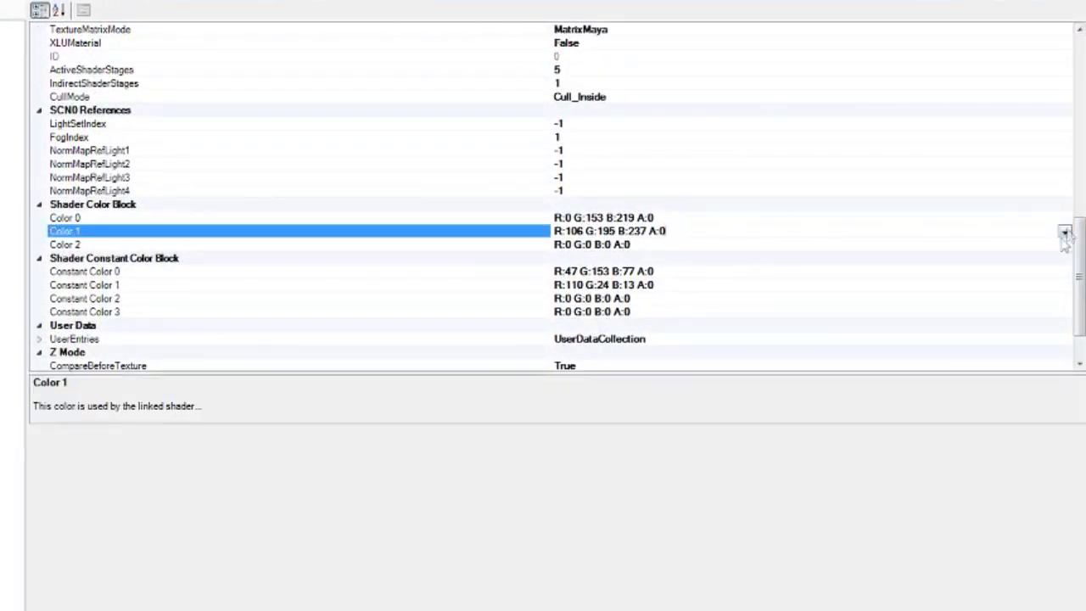
{"action": "left_click", "coordinate": [1058, 276]}
{"action": "left_click", "coordinate": [1063, 271]}
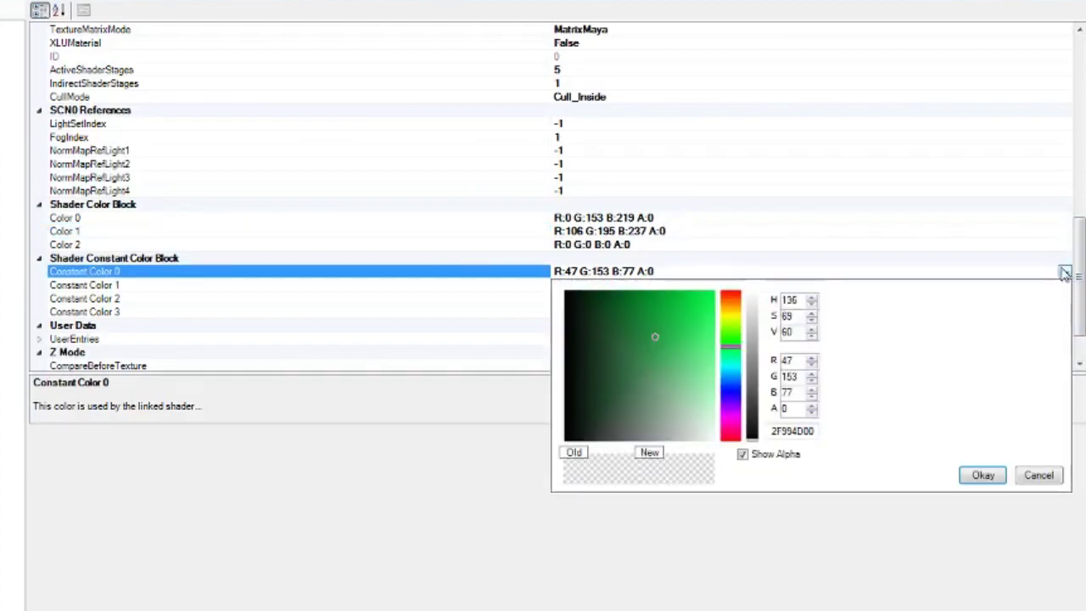
{"action": "left_click", "coordinate": [1035, 268]}
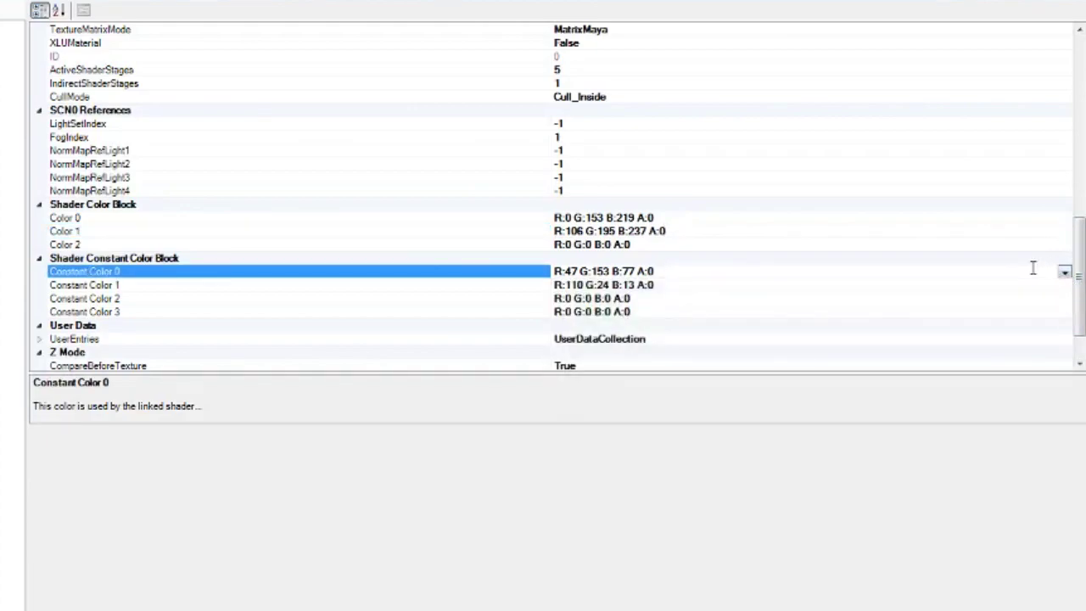
{"action": "left_click", "coordinate": [1061, 286]}
{"action": "left_click", "coordinate": [1063, 286]}
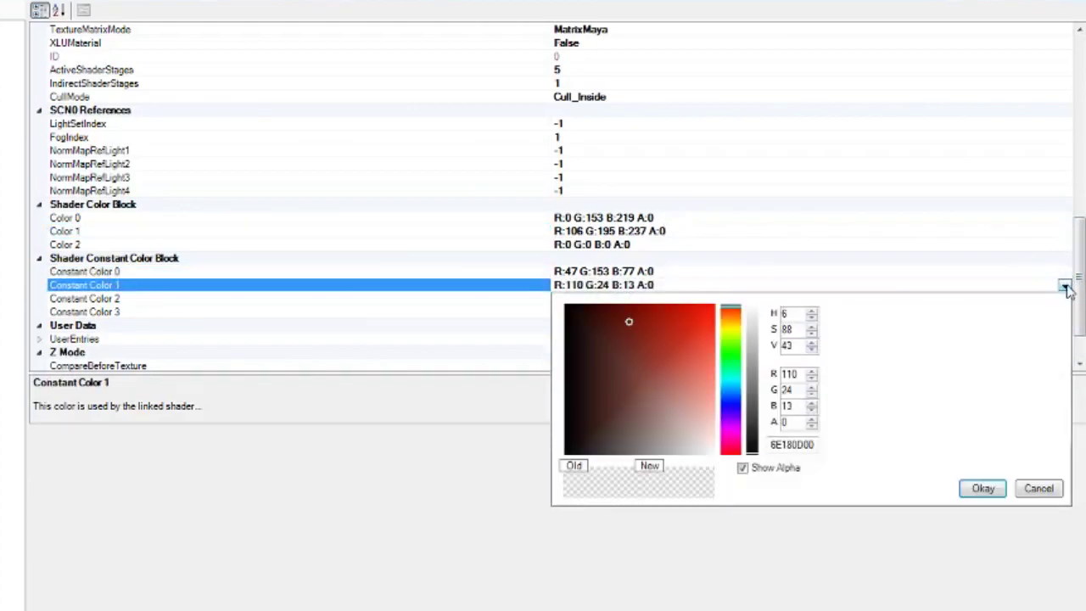
{"action": "left_click", "coordinate": [1008, 277]}
{"action": "left_click", "coordinate": [686, 217]}
{"action": "left_click", "coordinate": [705, 227]}
{"action": "left_click", "coordinate": [708, 222]}
{"action": "left_click", "coordinate": [709, 228]}
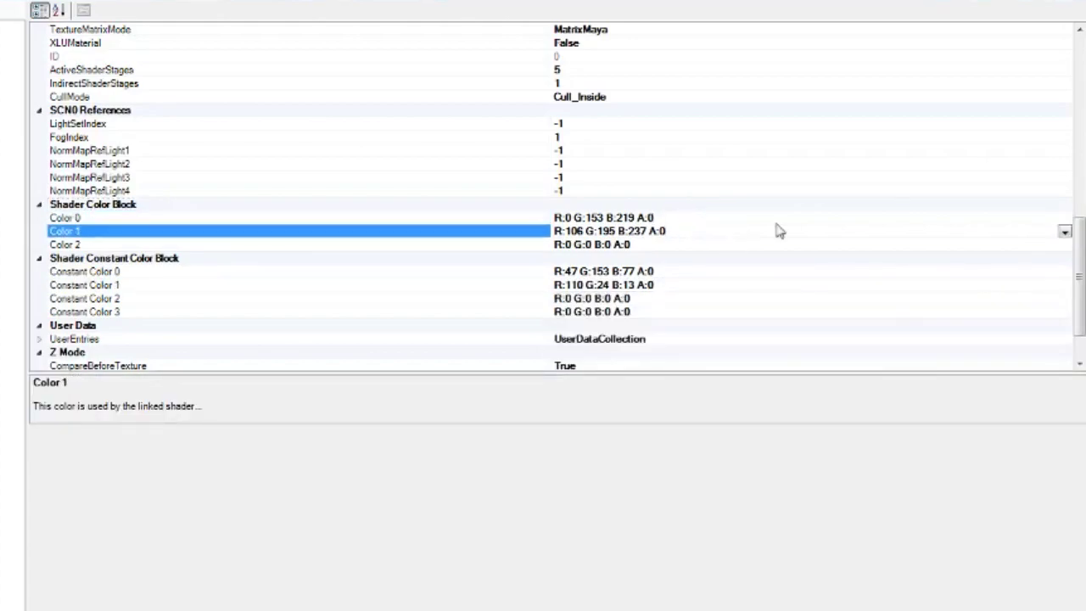
{"action": "left_click", "coordinate": [1065, 230]}
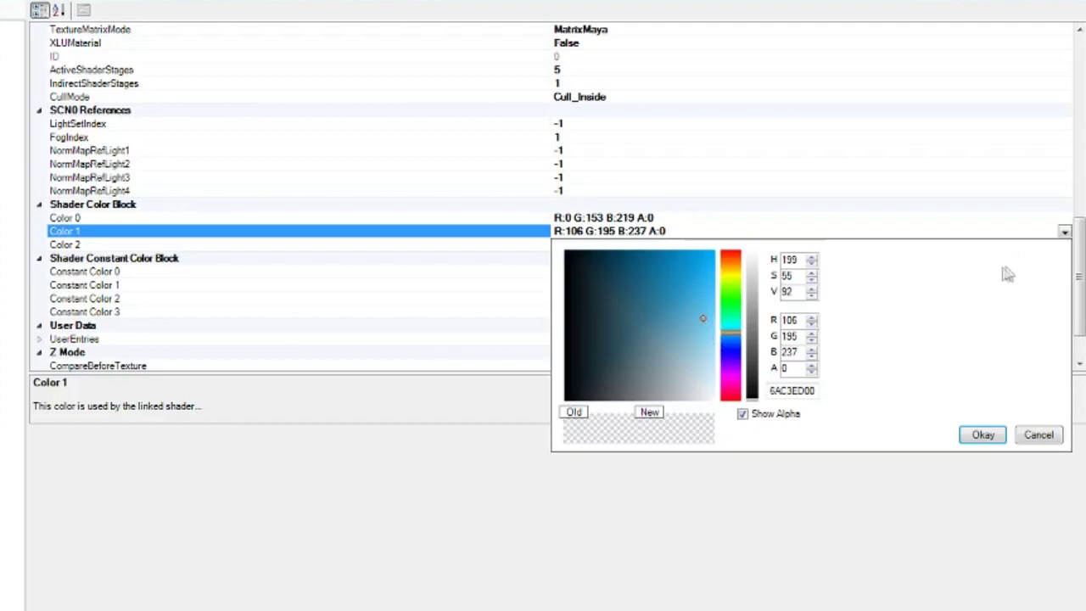
{"action": "left_click", "coordinate": [1063, 230]}
Try to change Color 0 in the Shader Color Block to red with R 216, G 0, B 0.
{"action": "left_click", "coordinate": [1065, 219]}
{"action": "left_click", "coordinate": [1064, 219]}
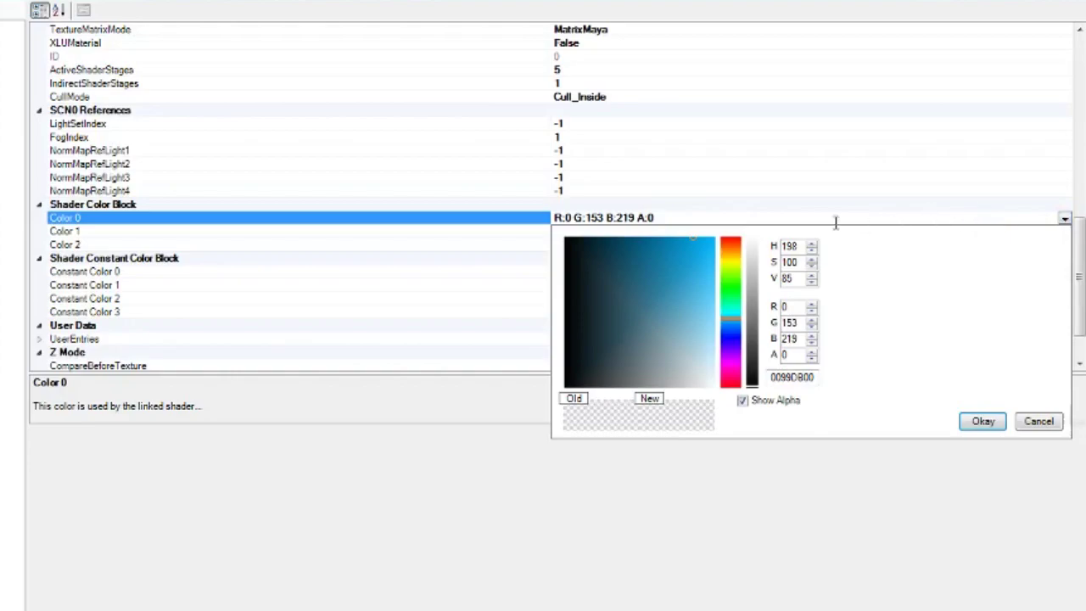
{"action": "left_click", "coordinate": [731, 239]}
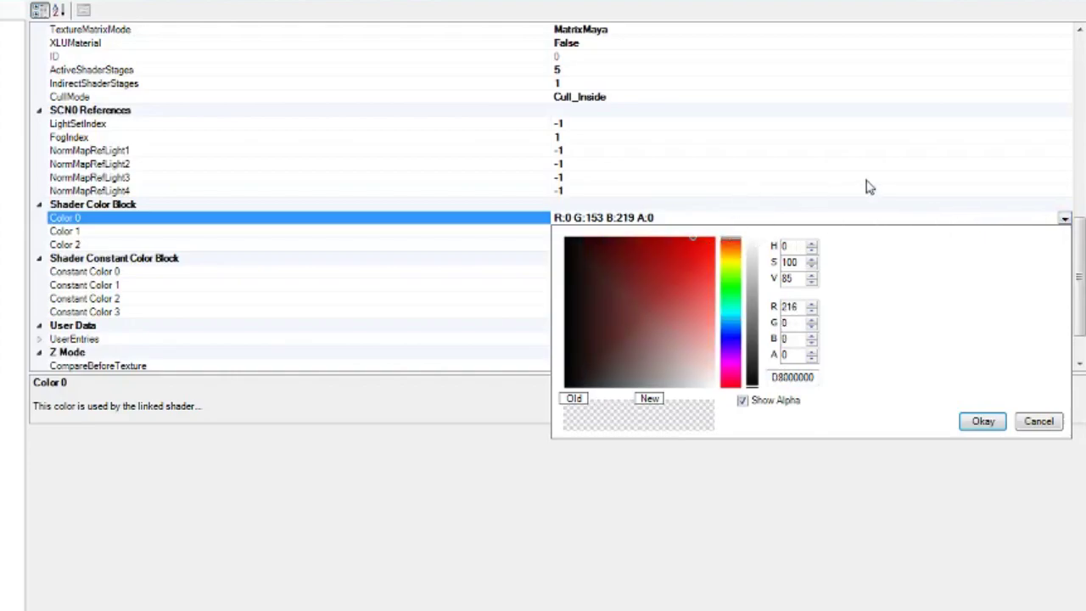
{"action": "left_click", "coordinate": [1063, 218]}
Try to change Color 1 in the Shader Color Block to light red with R 234, G 105, B 105.
{"action": "left_click", "coordinate": [1064, 231]}
{"action": "left_click", "coordinate": [1064, 231]}
{"action": "left_click", "coordinate": [730, 251]}
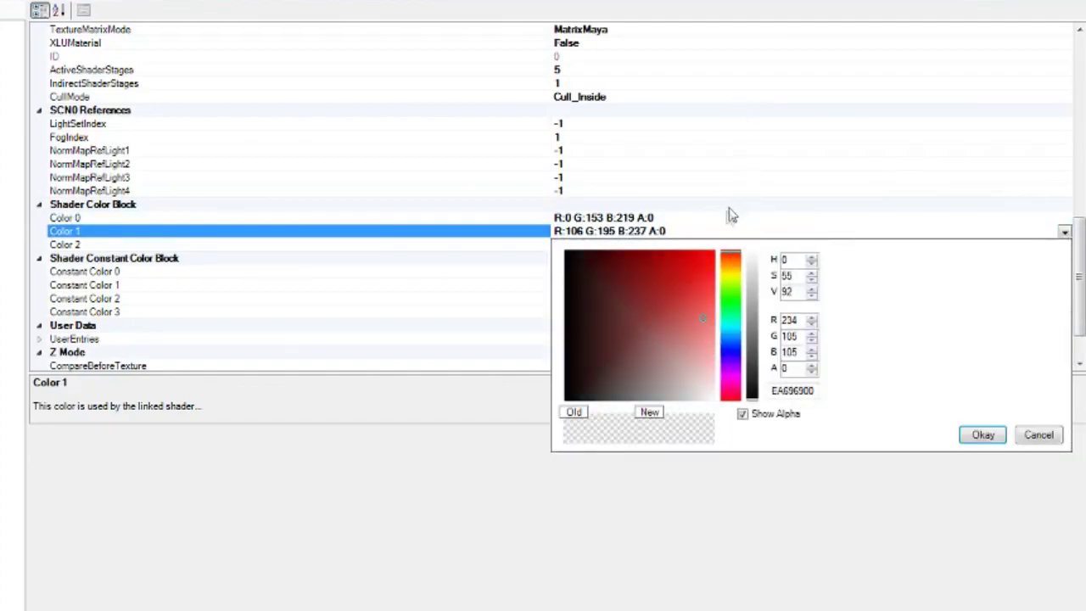
{"action": "left_click", "coordinate": [730, 215]}
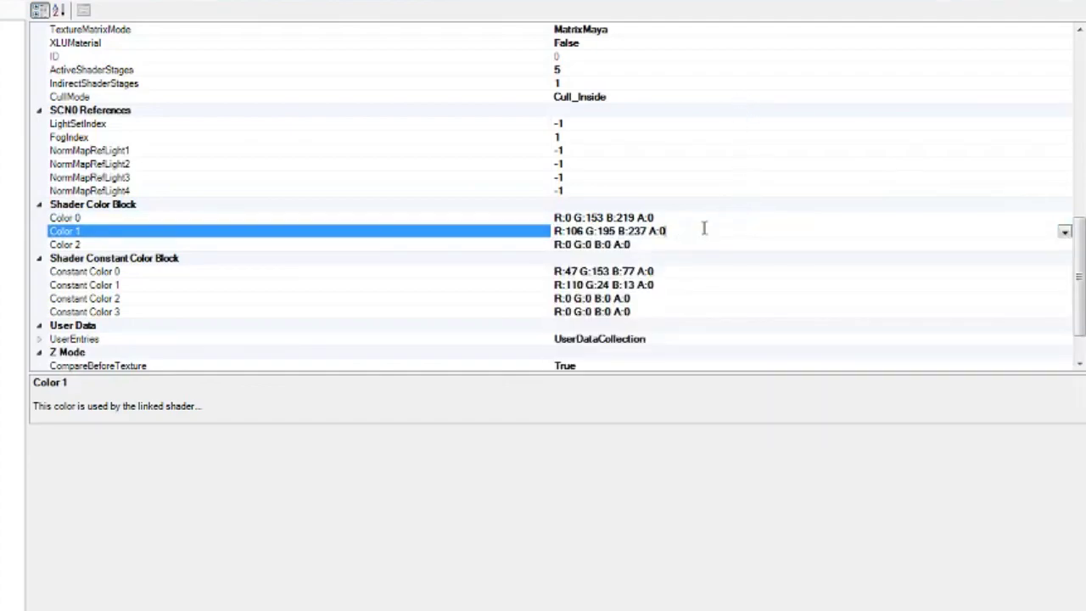
Set Color 0 of the mtWater material to red with R 216, G 0, B 0, A 0 and apply it.
{"action": "left_click", "coordinate": [701, 217]}
{"action": "left_click", "coordinate": [1063, 219]}
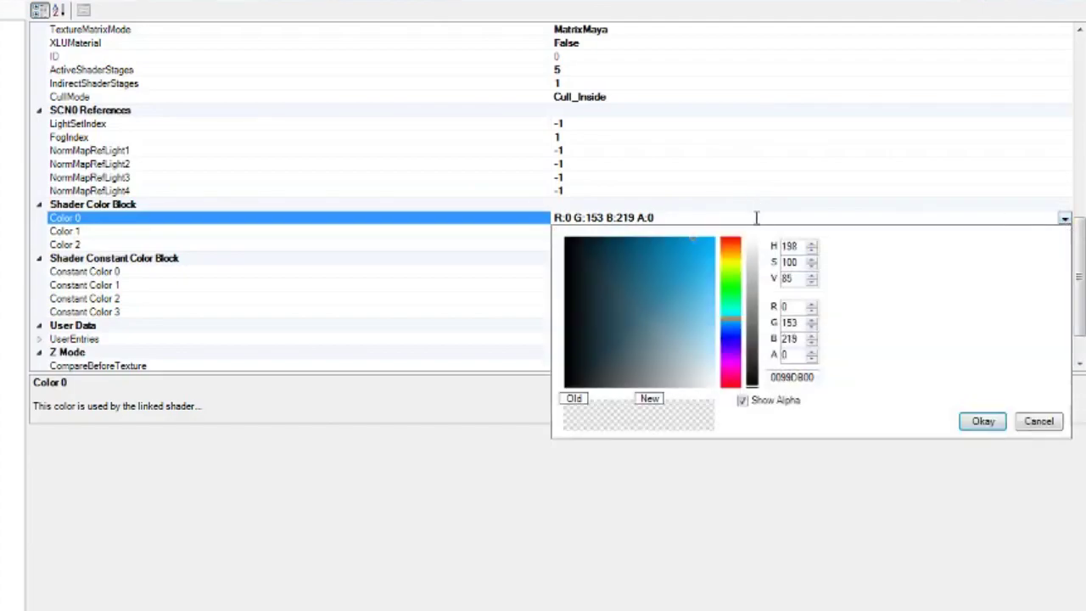
{"action": "left_click", "coordinate": [731, 252]}
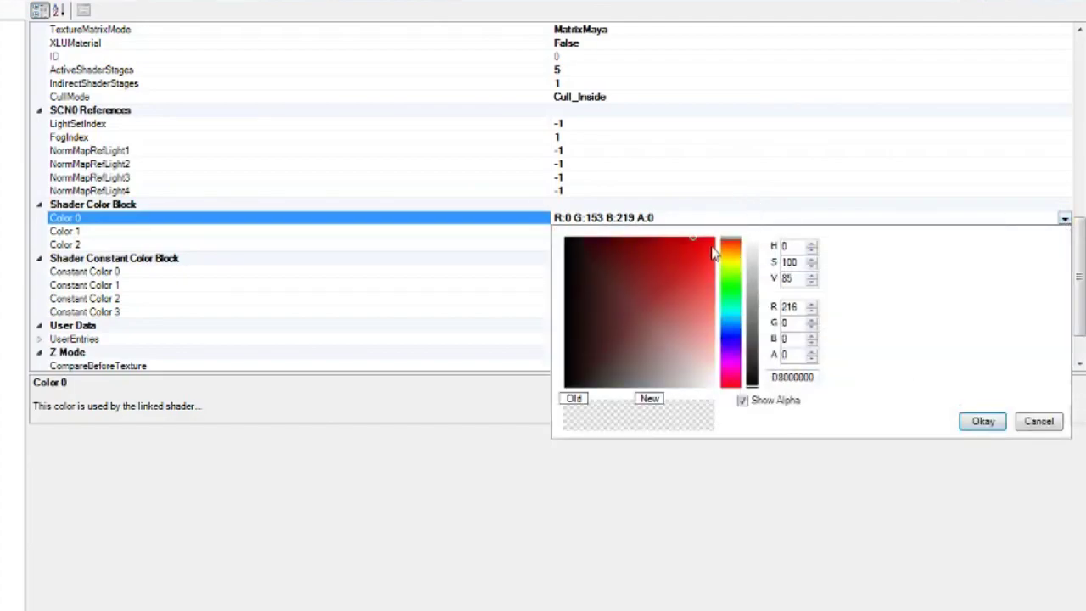
{"action": "left_click", "coordinate": [982, 422]}
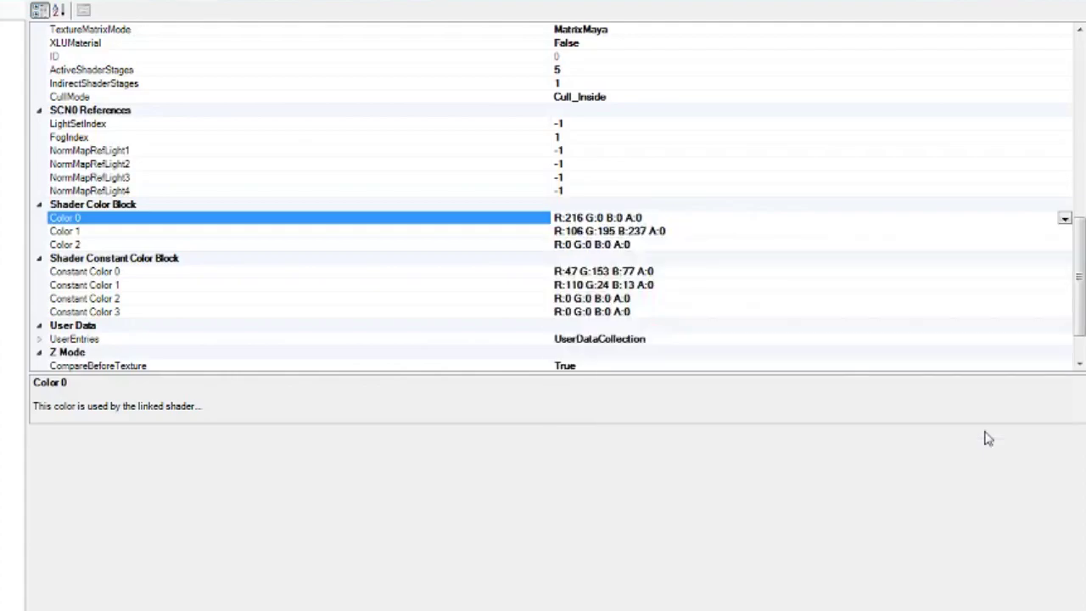
Set Color 1 in the mtWater material's Shader Color Block to light red with R 234, G 105, B 105, A 0.
{"action": "left_click", "coordinate": [1069, 245]}
{"action": "left_click", "coordinate": [1067, 234]}
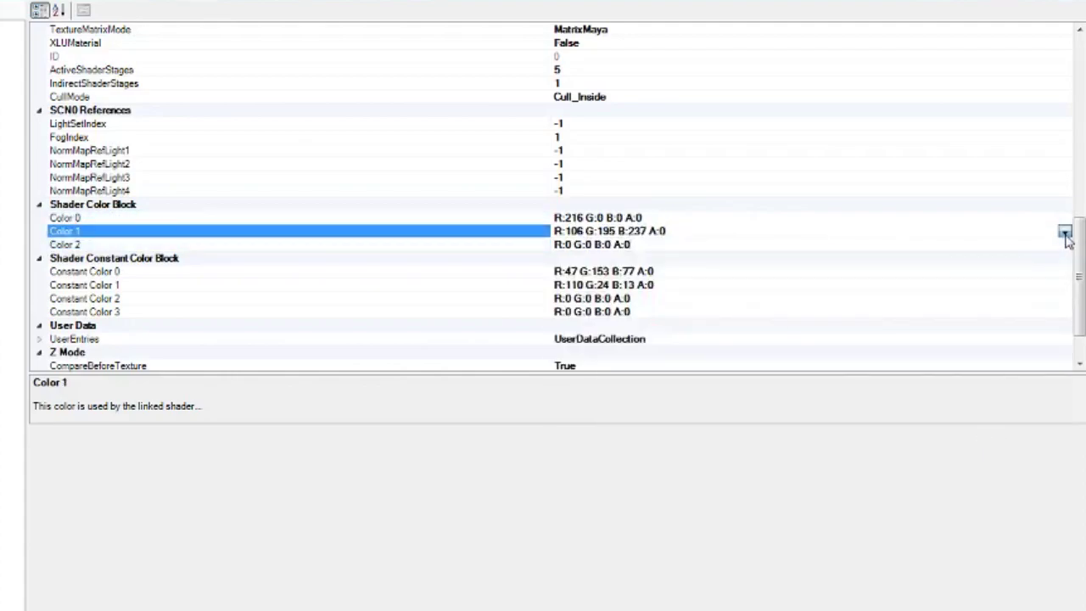
{"action": "left_click", "coordinate": [1064, 232]}
{"action": "left_click", "coordinate": [731, 237]}
{"action": "left_click", "coordinate": [983, 437]}
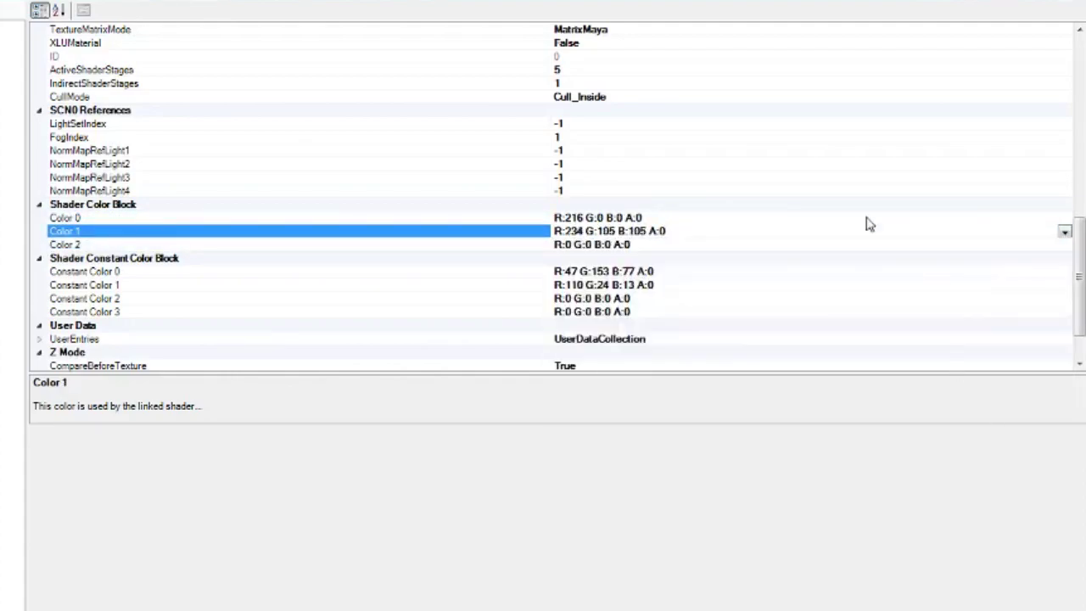
{"action": "left_click", "coordinate": [683, 218]}
{"action": "left_click", "coordinate": [687, 231]}
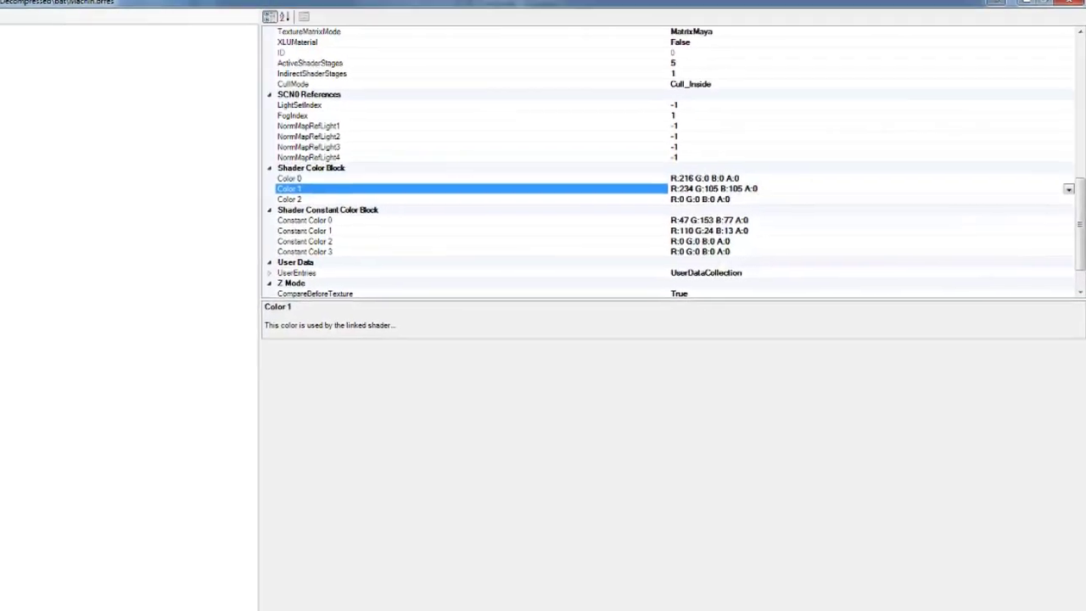
Preview the recolored KpBG model in a maximized model editor, examine the whole surface, and close the preview and Machin.brres.
{"action": "left_click", "coordinate": [62, 61]}
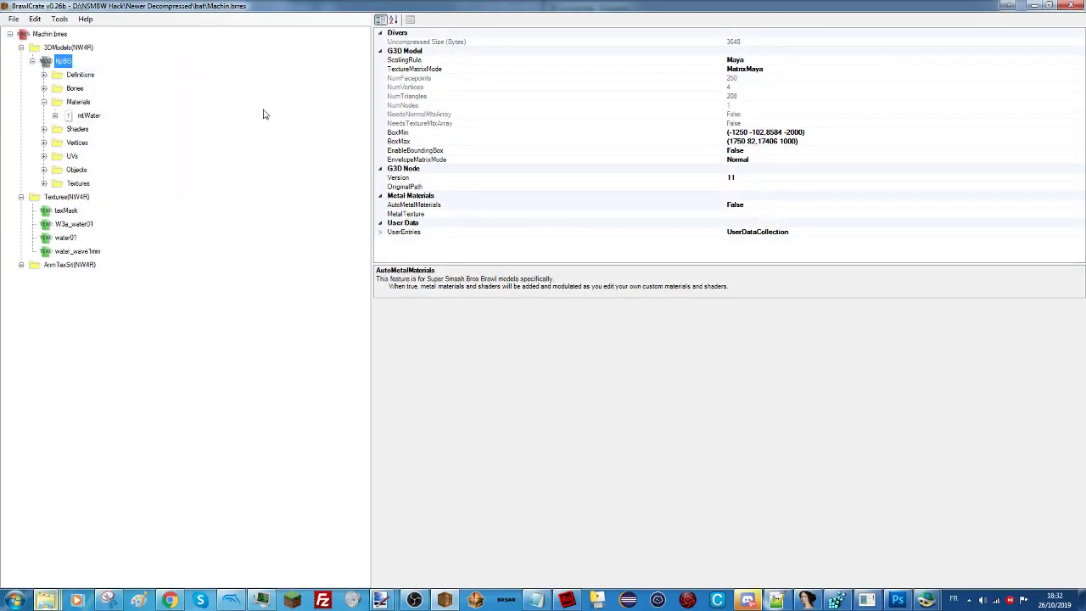
{"action": "key", "text": "Return"}
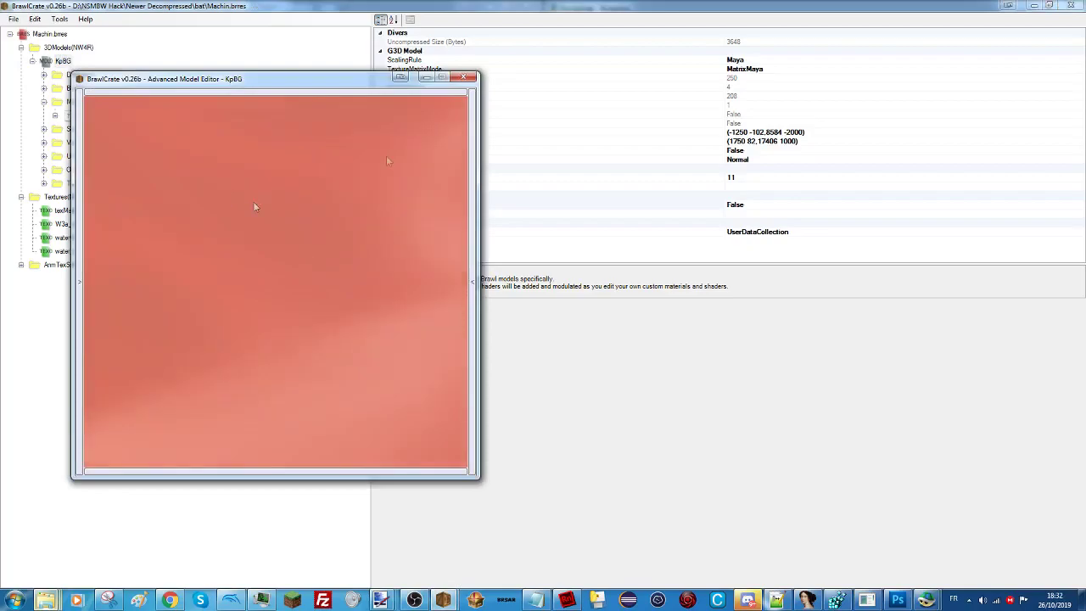
{"action": "left_click", "coordinate": [442, 77]}
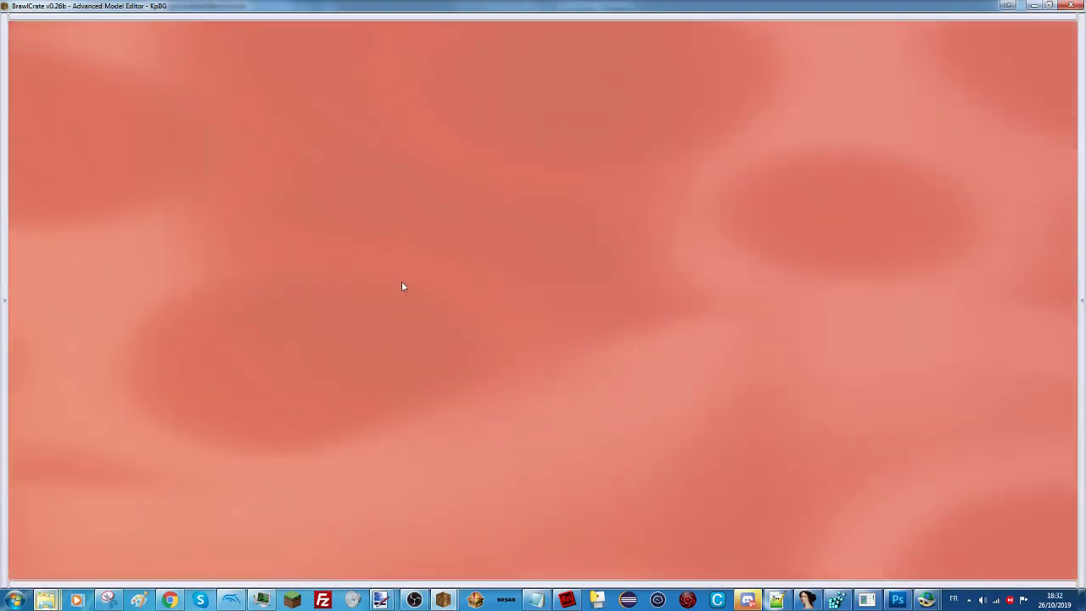
{"action": "scroll", "coordinate": [411, 325], "scroll_direction": "down", "scroll_amount": 10}
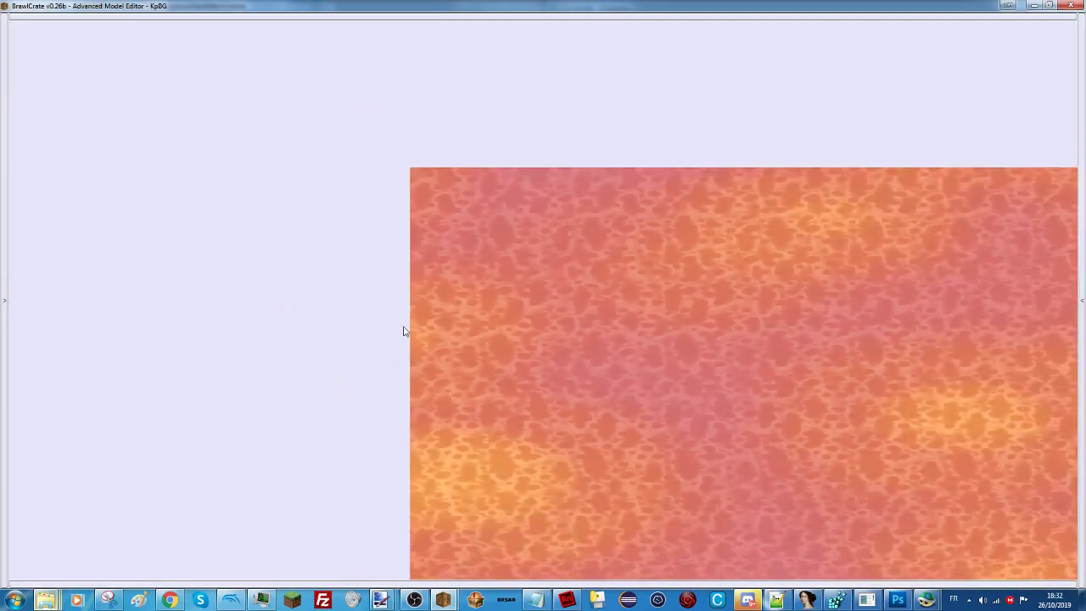
{"action": "scroll", "coordinate": [497, 368], "scroll_direction": "down", "scroll_amount": 5}
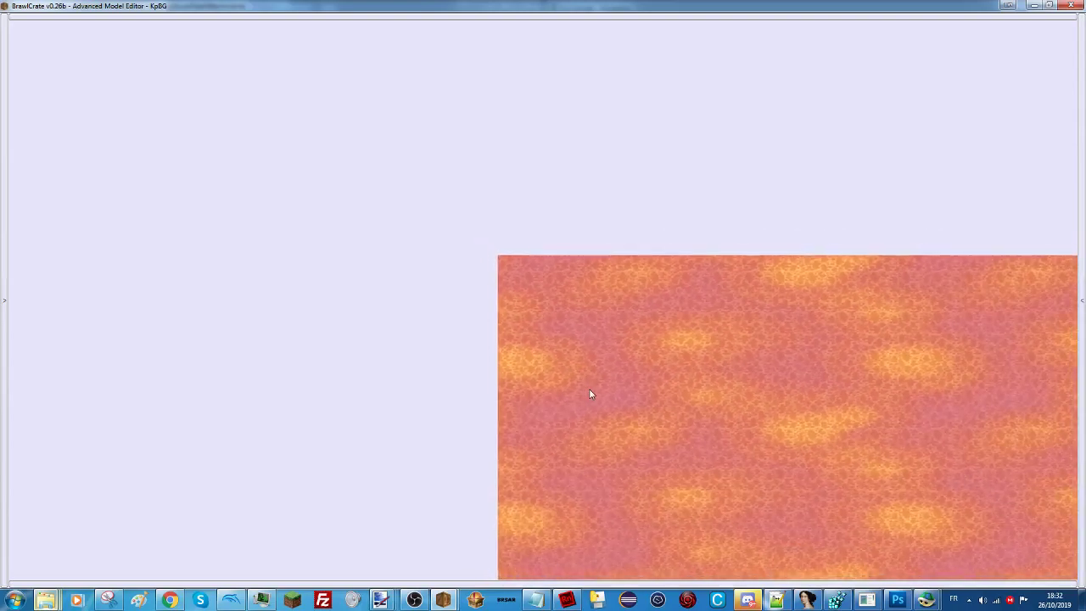
{"action": "scroll", "coordinate": [616, 424], "scroll_direction": "down", "scroll_amount": 2}
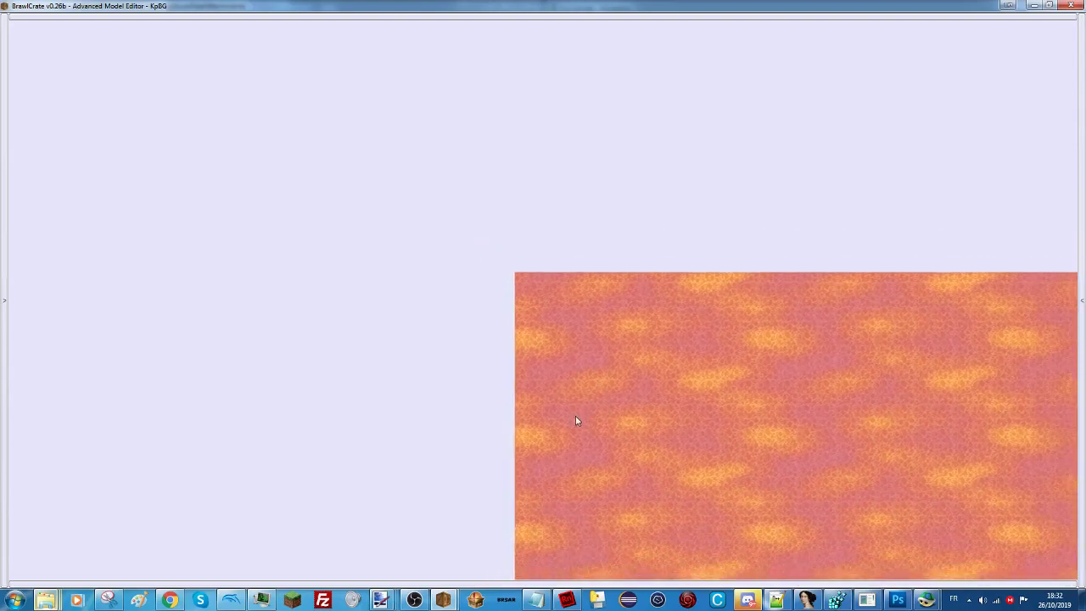
{"action": "scroll", "coordinate": [555, 322], "scroll_direction": "up", "scroll_amount": 1}
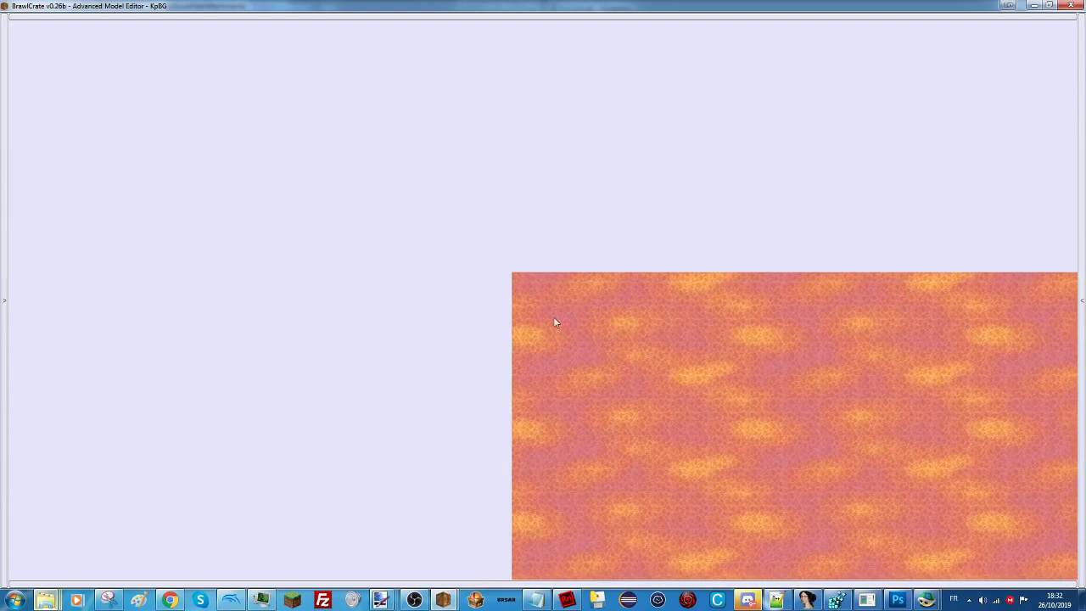
{"action": "left_click", "coordinate": [1070, 6]}
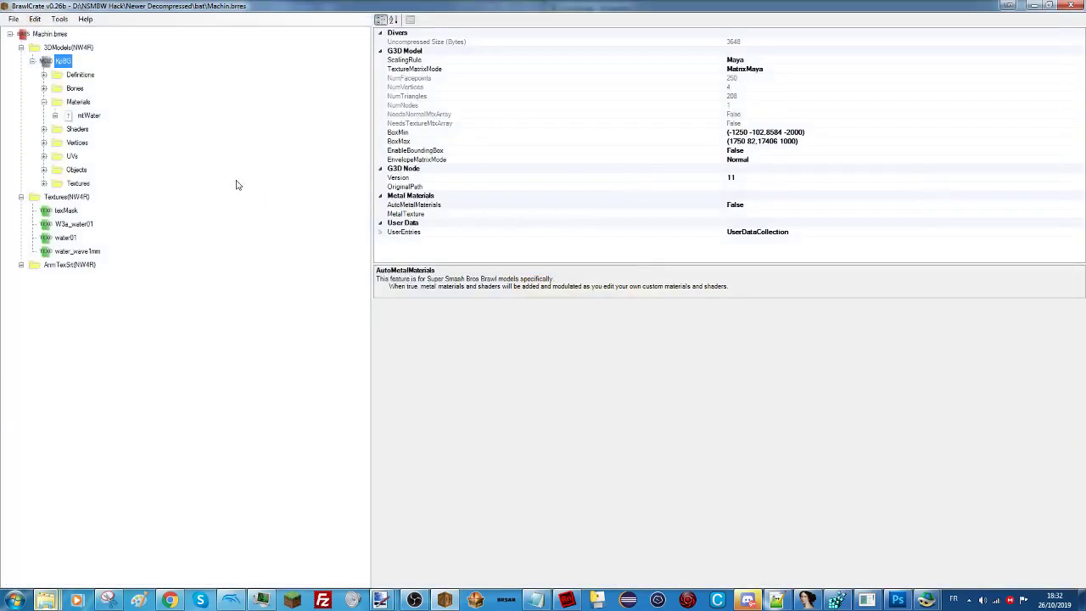
{"action": "left_click", "coordinate": [1070, 6]}
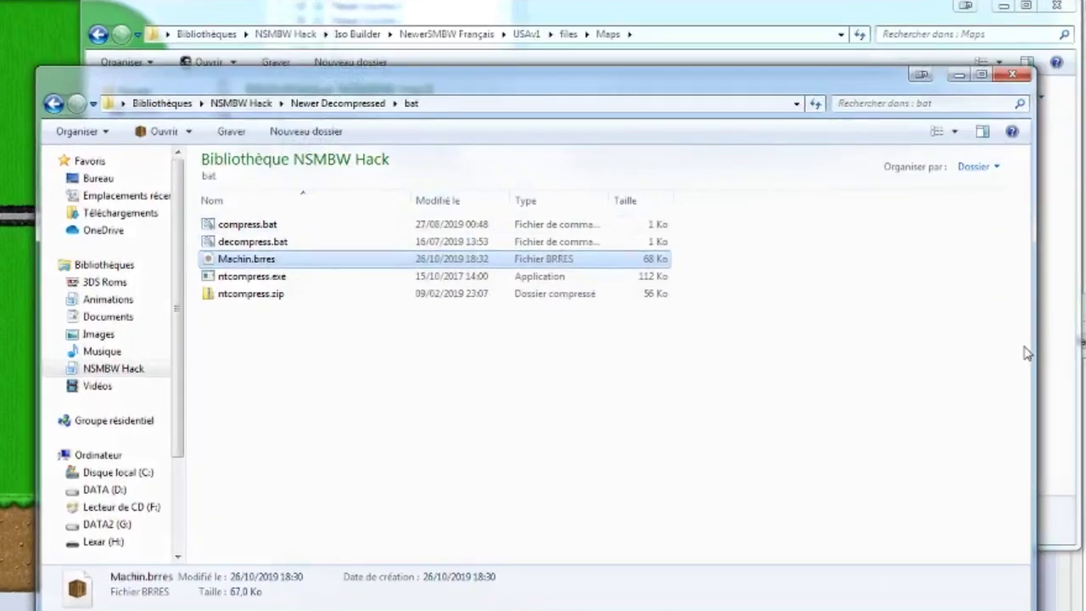
{"action": "left_click", "coordinate": [1045, 349]}
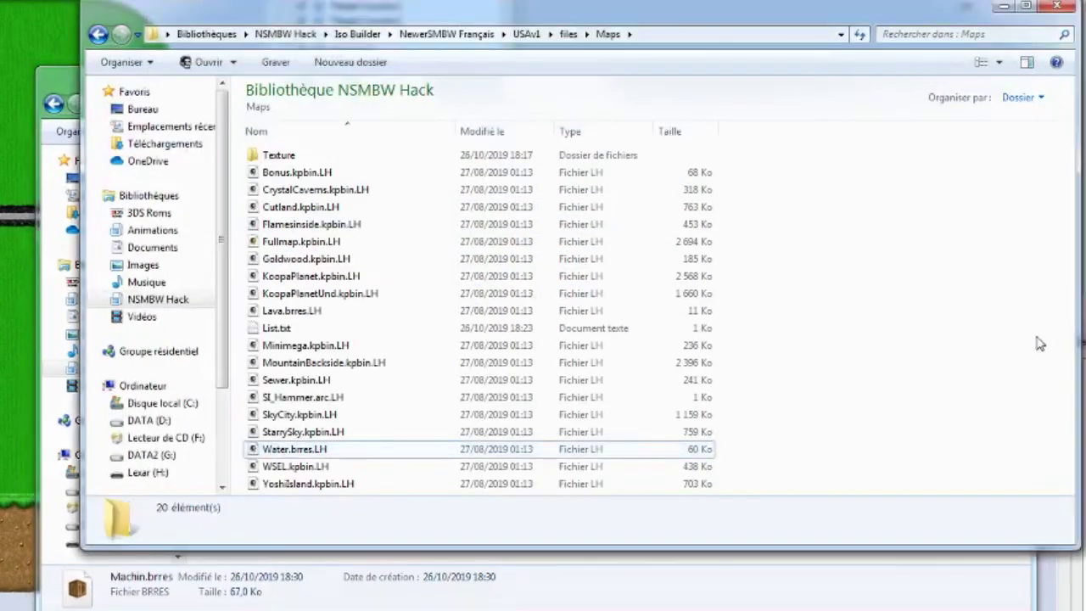
{"action": "key", "text": "ctrl+v"}
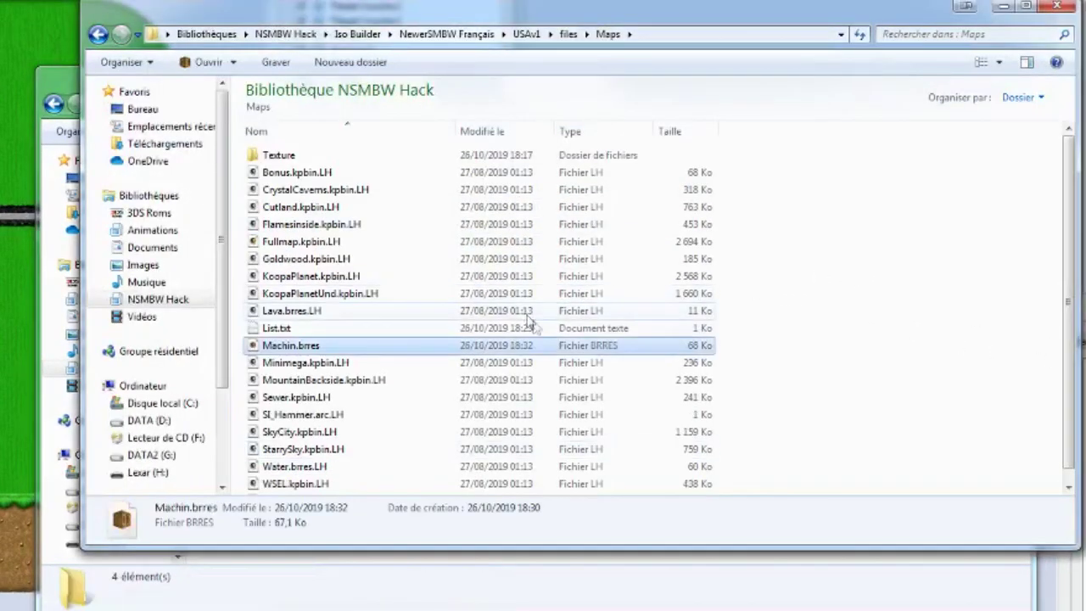
{"action": "left_click", "coordinate": [511, 570]}
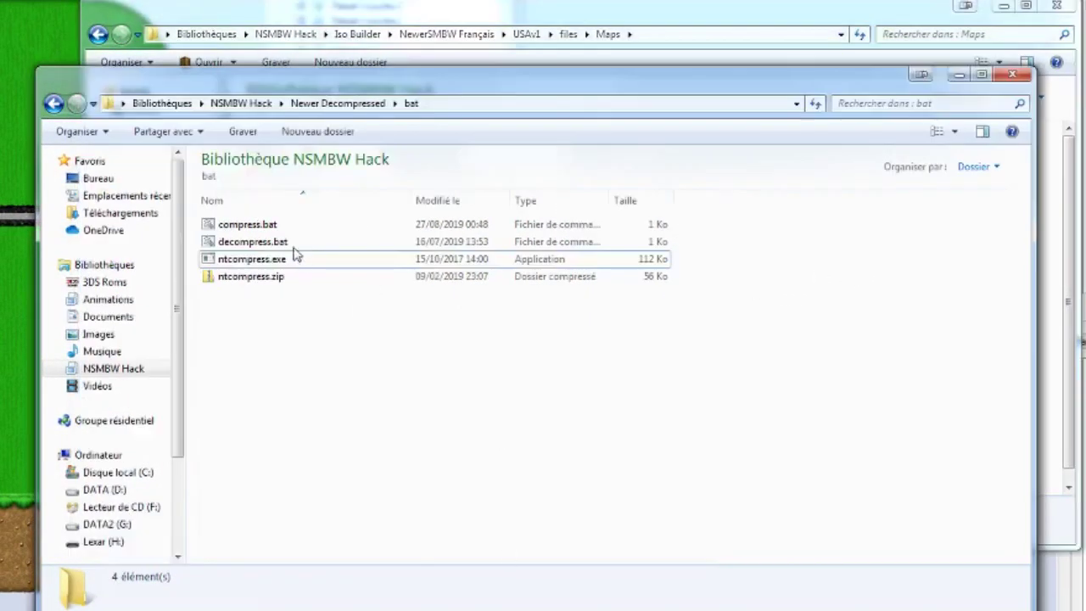
{"action": "key", "text": "ctrl+v"}
Compress Machin.brres in the bat folder into Machin.brres.LH with compress.bat.
{"action": "left_click", "coordinate": [279, 226]}
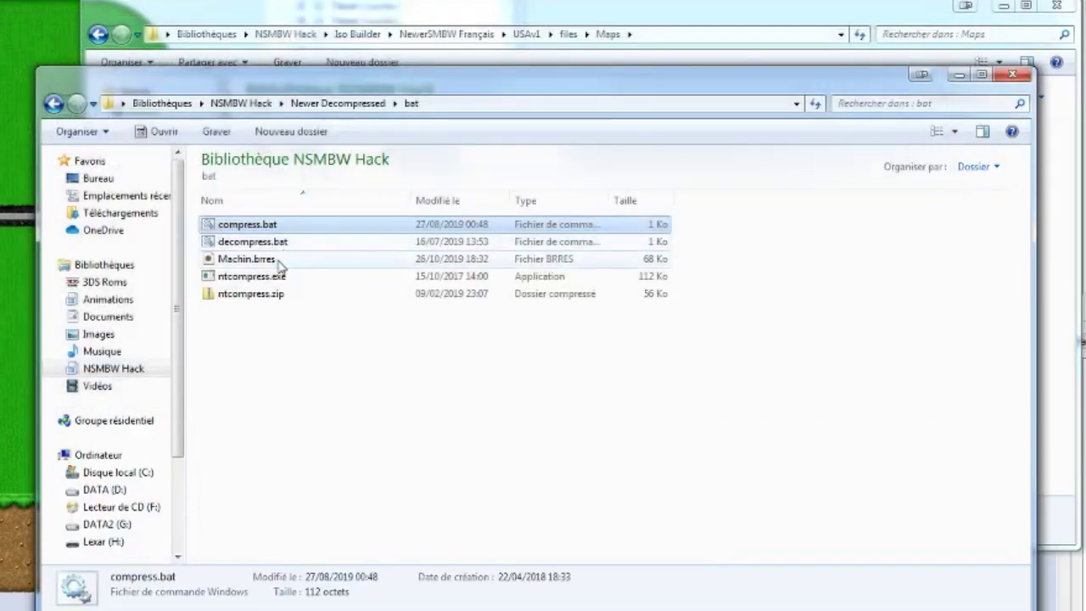
{"action": "left_click", "coordinate": [282, 260]}
{"action": "left_click", "coordinate": [642, 262]}
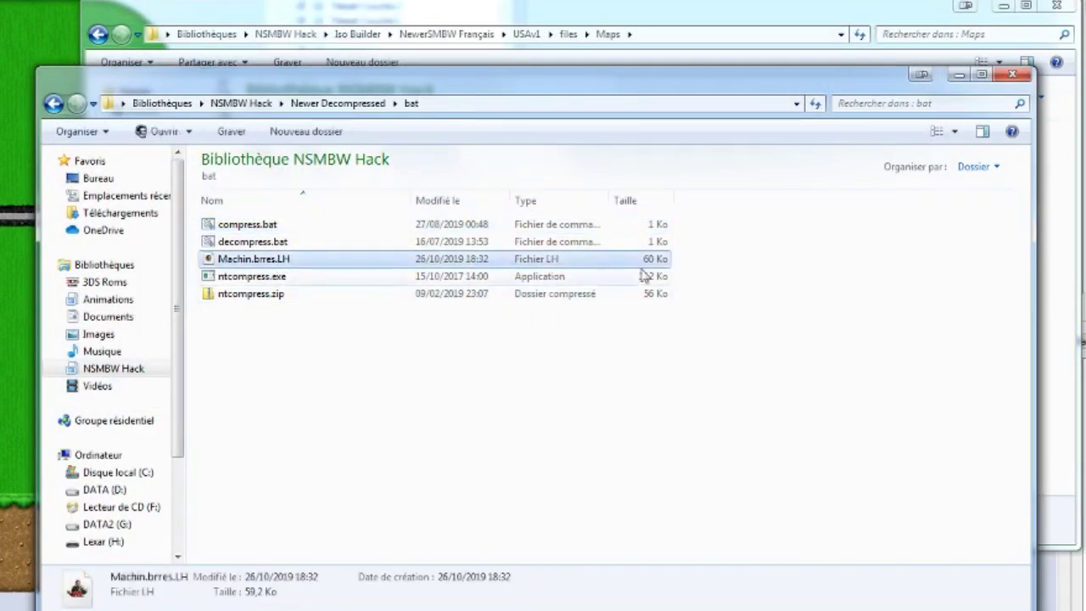
Move the compressed Machin.brres.LH from the bat folder into the game's Maps folder, keeping its name.
{"action": "left_click", "coordinate": [1057, 343]}
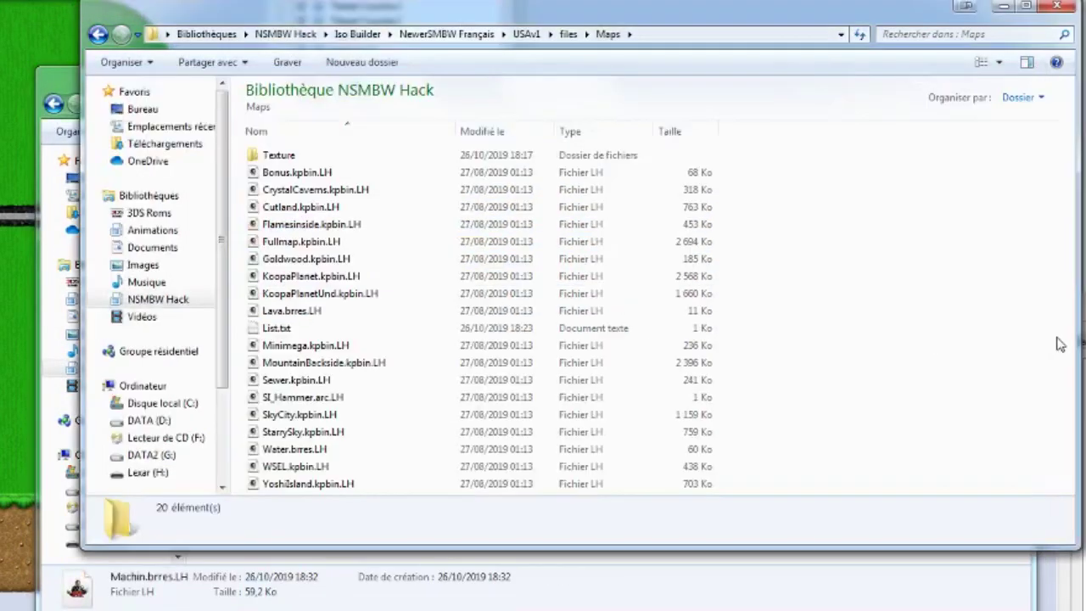
{"action": "key", "text": "ctrl+v"}
{"action": "left_click", "coordinate": [304, 352]}
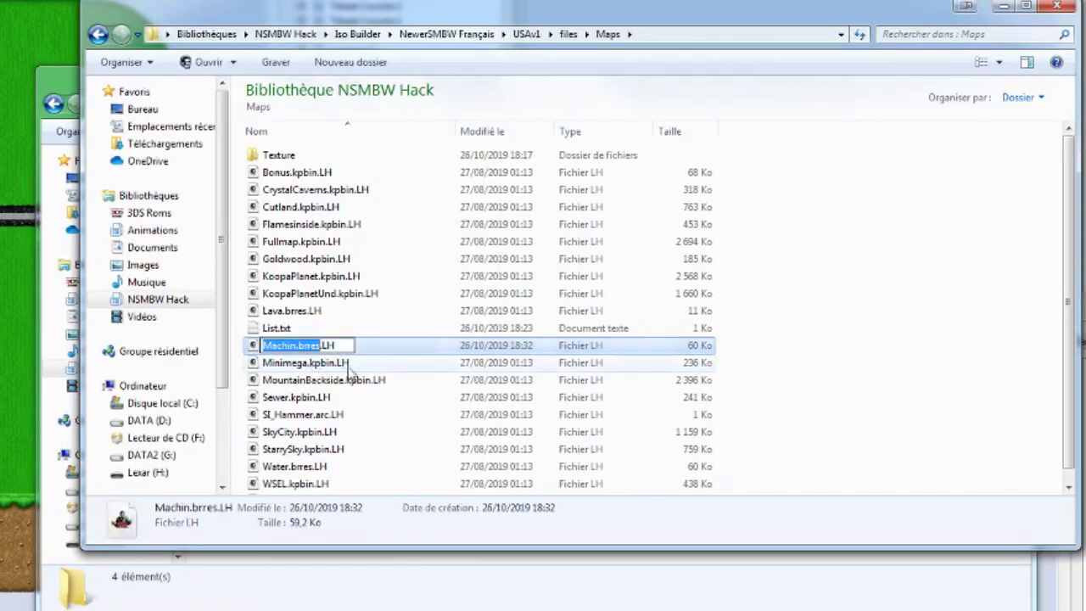
{"action": "left_click", "coordinate": [838, 375]}
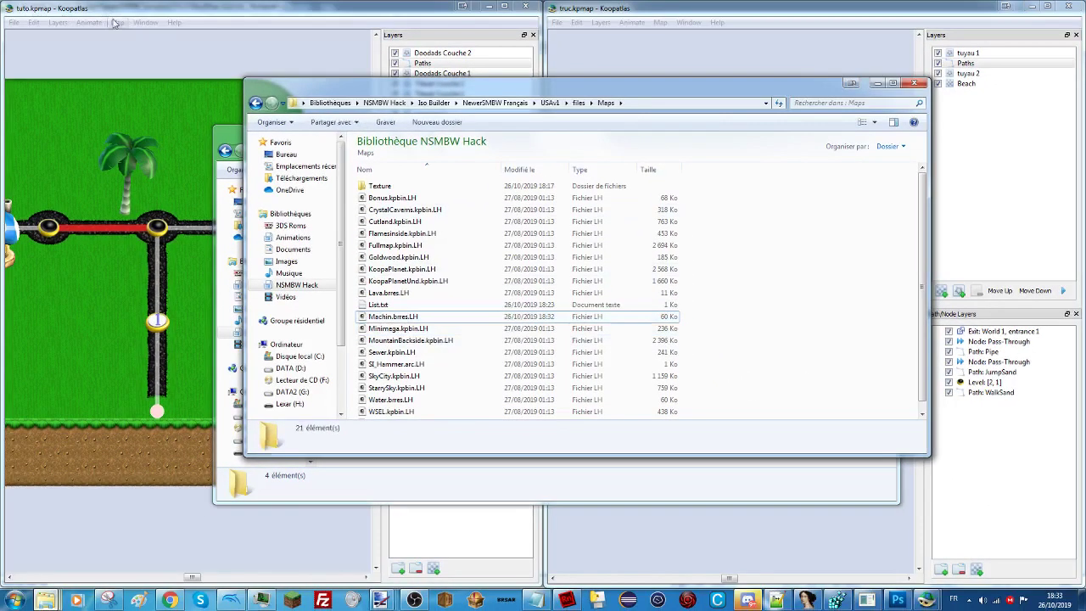
Switch to Koopatlas and set the background path of tuto.kpmap to the custom Machin.brres in Maps.
{"action": "left_click", "coordinate": [114, 23]}
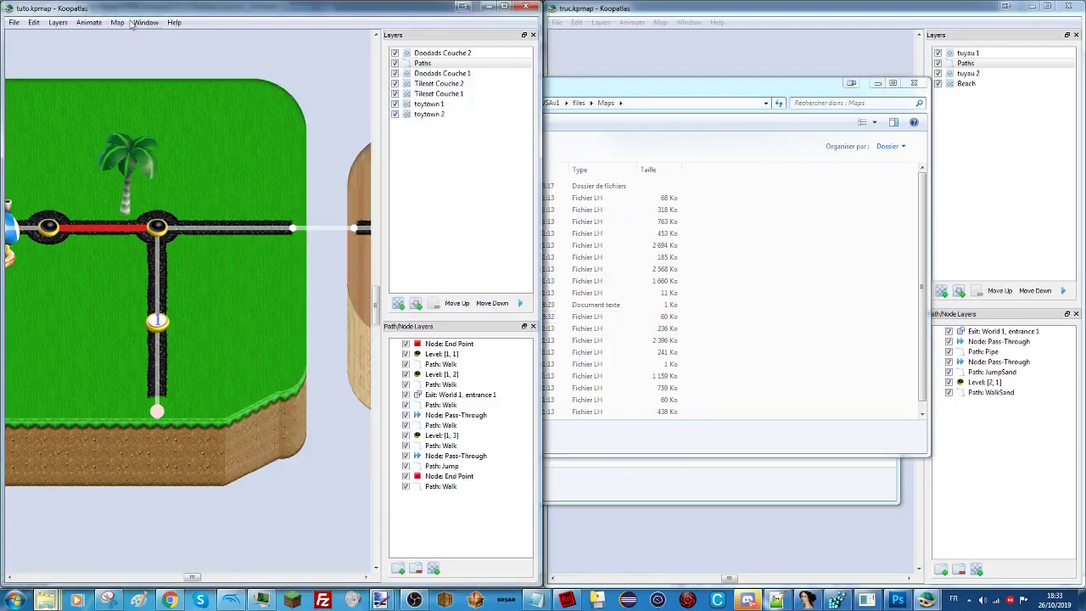
{"action": "left_click", "coordinate": [117, 22]}
{"action": "left_click", "coordinate": [135, 36]}
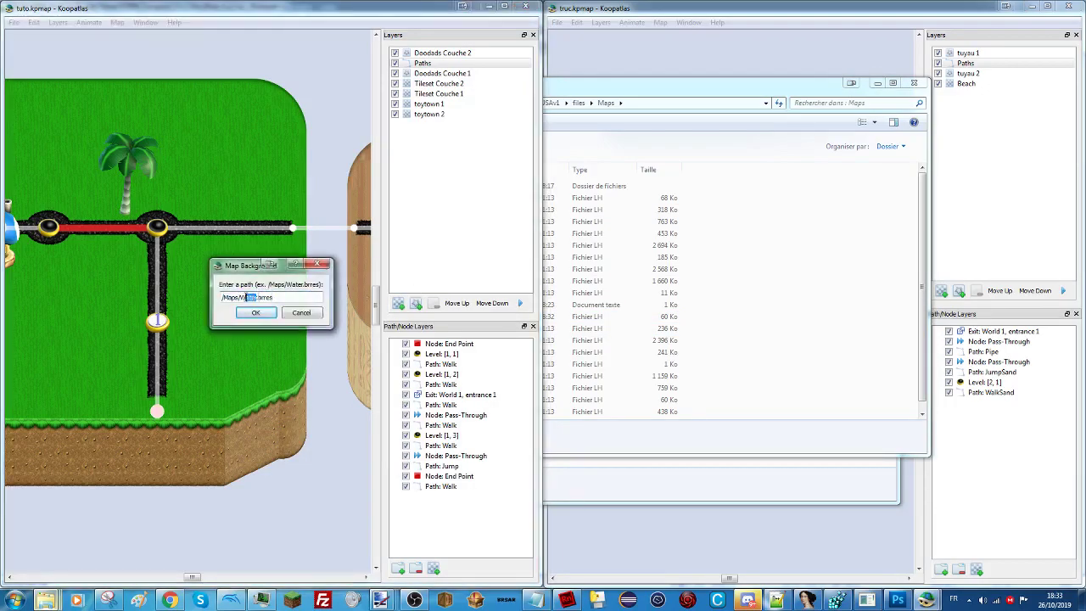
{"action": "type", "text": "Ma"}
{"action": "left_click", "coordinate": [256, 314]}
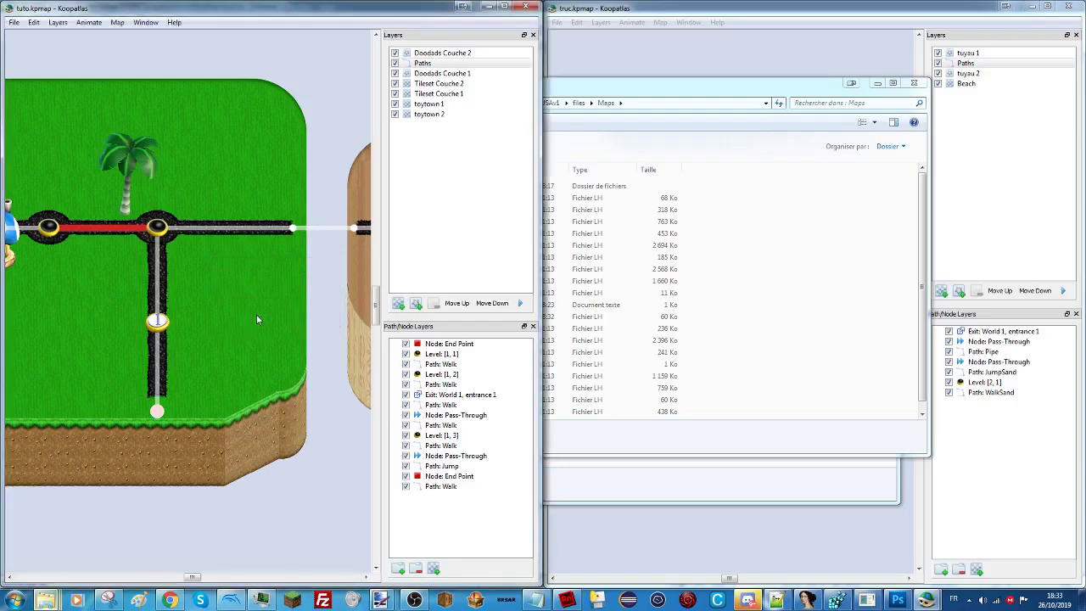
Open the World Editor for tuto.kpmap, enlarge its window to show all columns, and add a new world entry.
{"action": "left_click", "coordinate": [645, 72]}
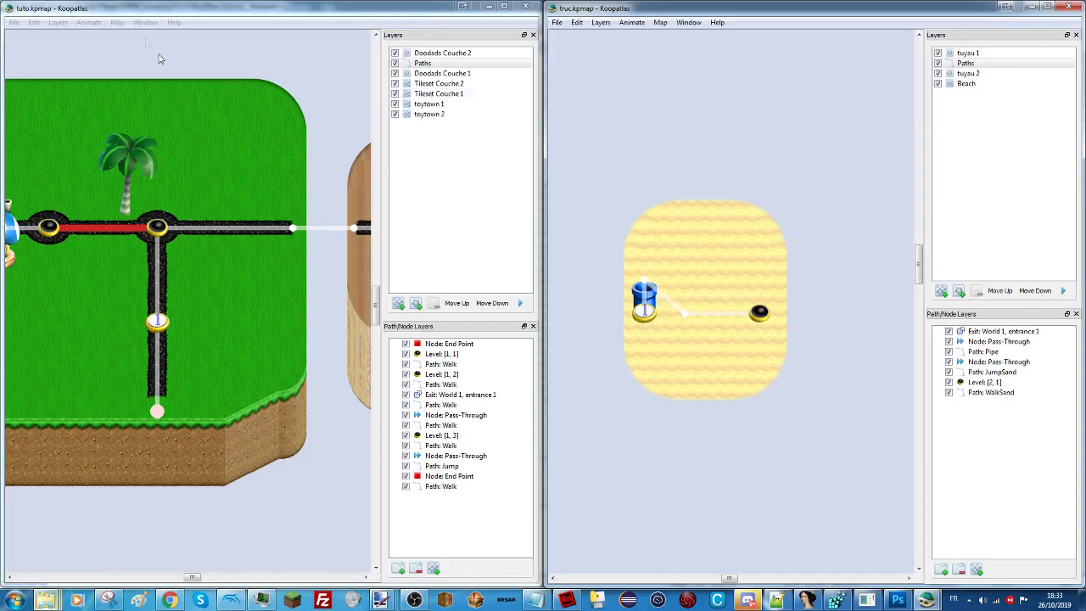
{"action": "left_click", "coordinate": [118, 22]}
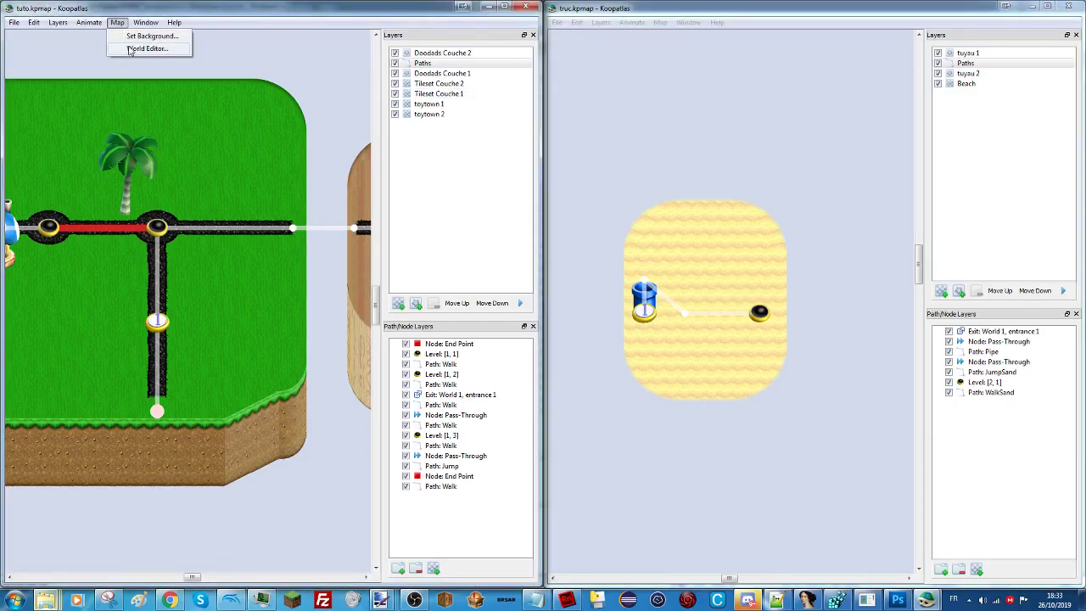
{"action": "left_click", "coordinate": [405, 65]}
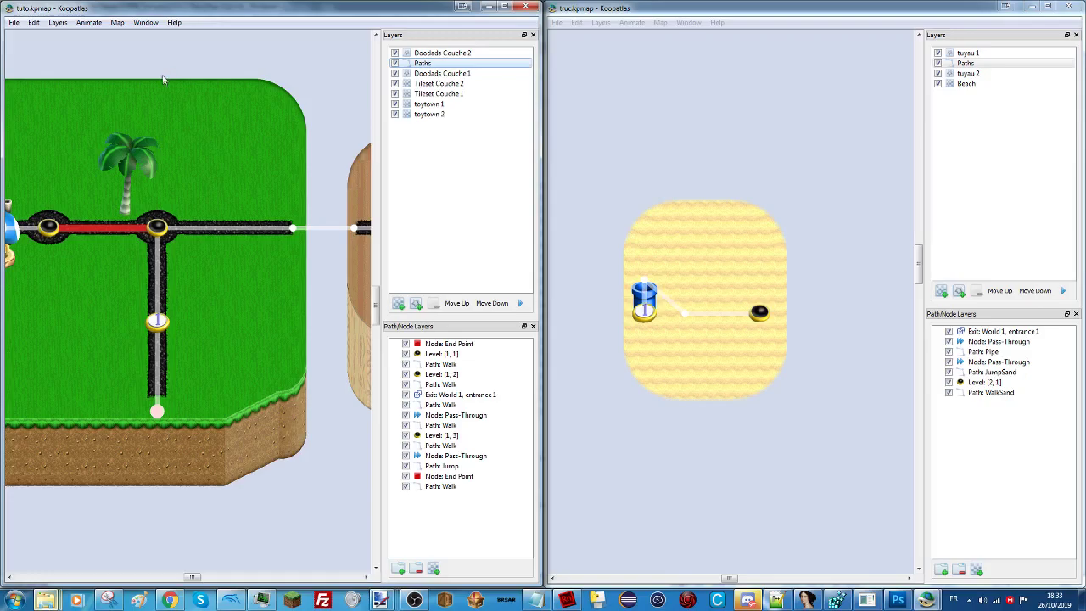
{"action": "left_click", "coordinate": [146, 23]}
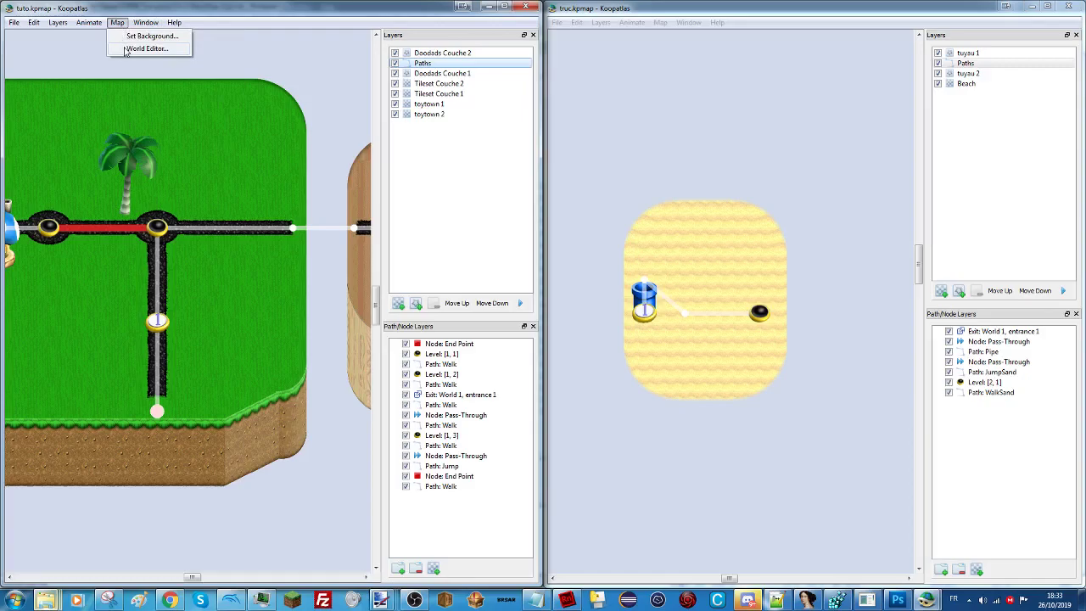
{"action": "left_click", "coordinate": [127, 47]}
{"action": "left_click_drag", "start_coordinate": [434, 232], "coordinate": [1049, 280]}
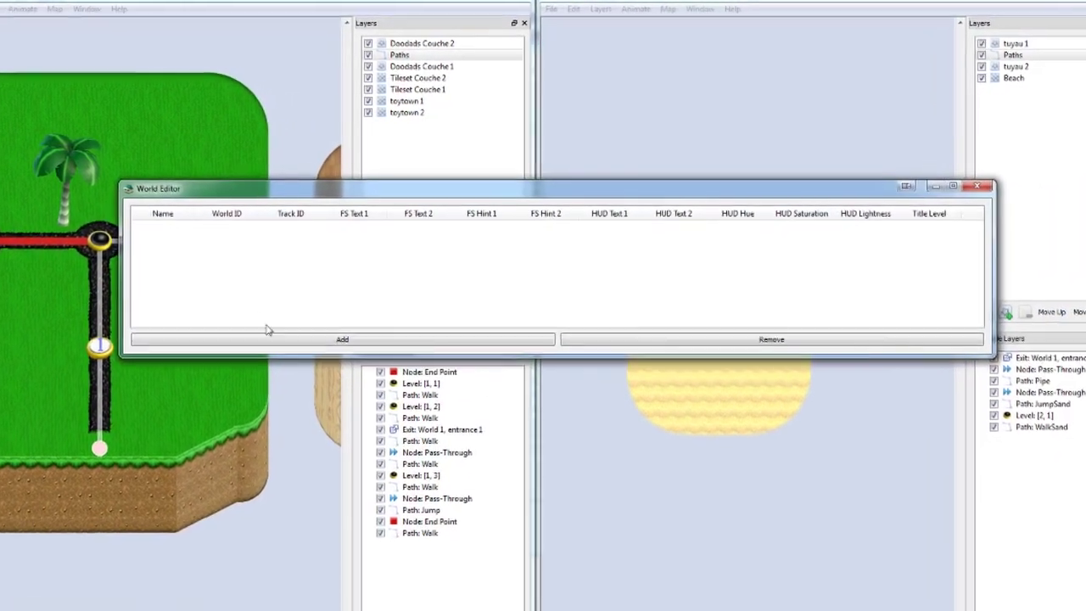
{"action": "left_click", "coordinate": [259, 338]}
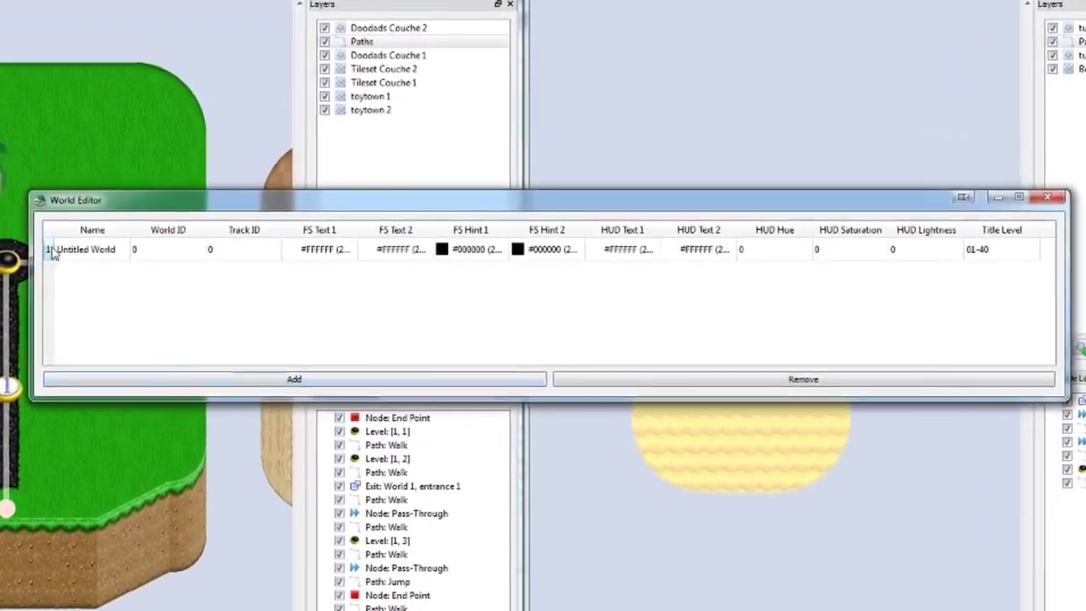
Name the new world Monde Tuto and set its World ID to 1.
{"action": "left_click", "coordinate": [52, 252]}
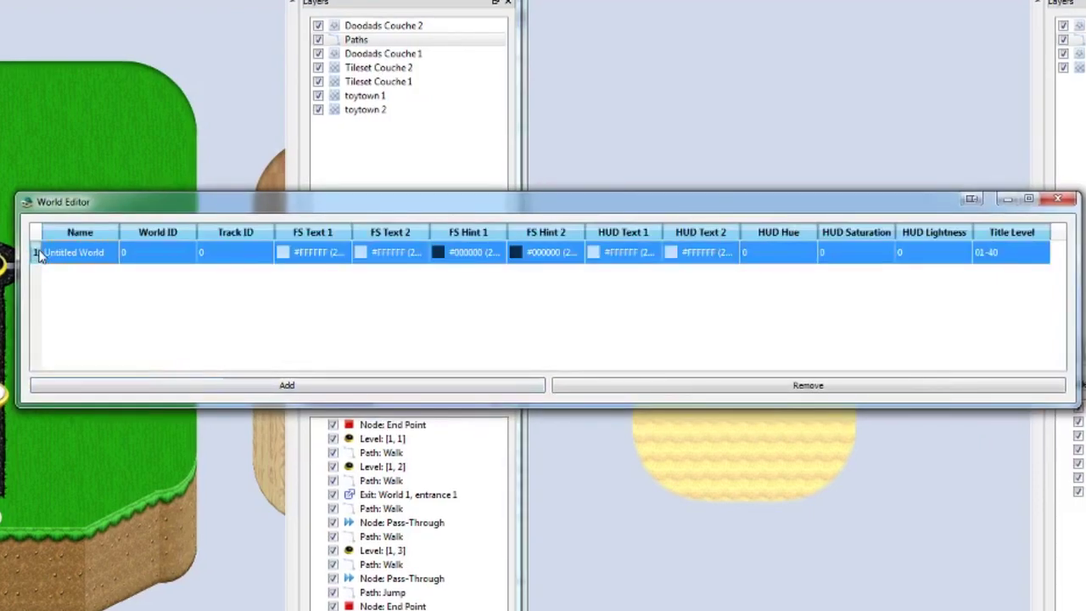
{"action": "double_click", "coordinate": [51, 252]}
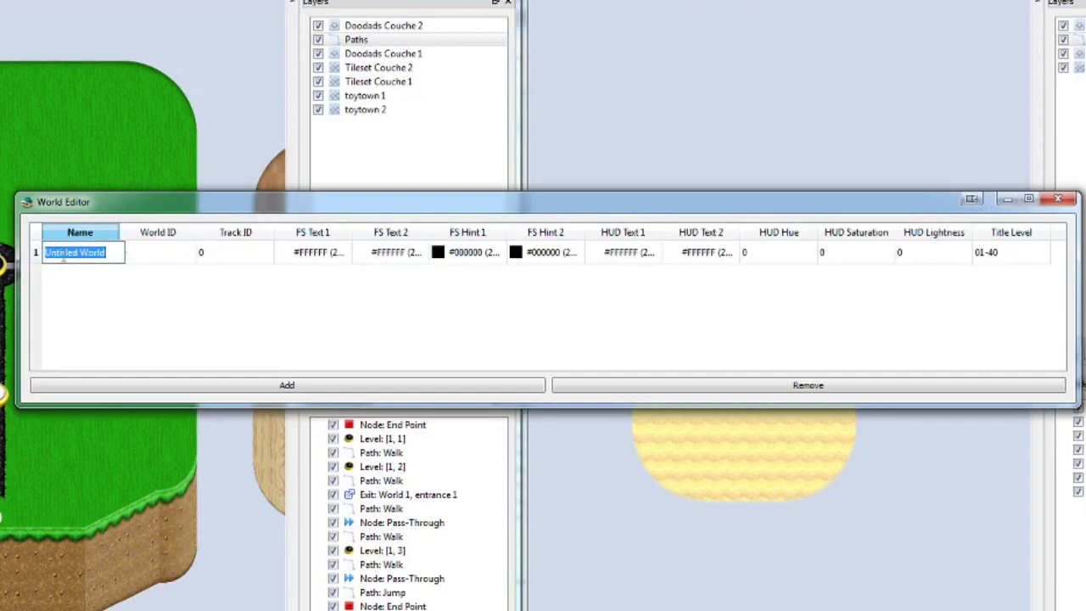
{"action": "type", "text": "Monde Tuto"}
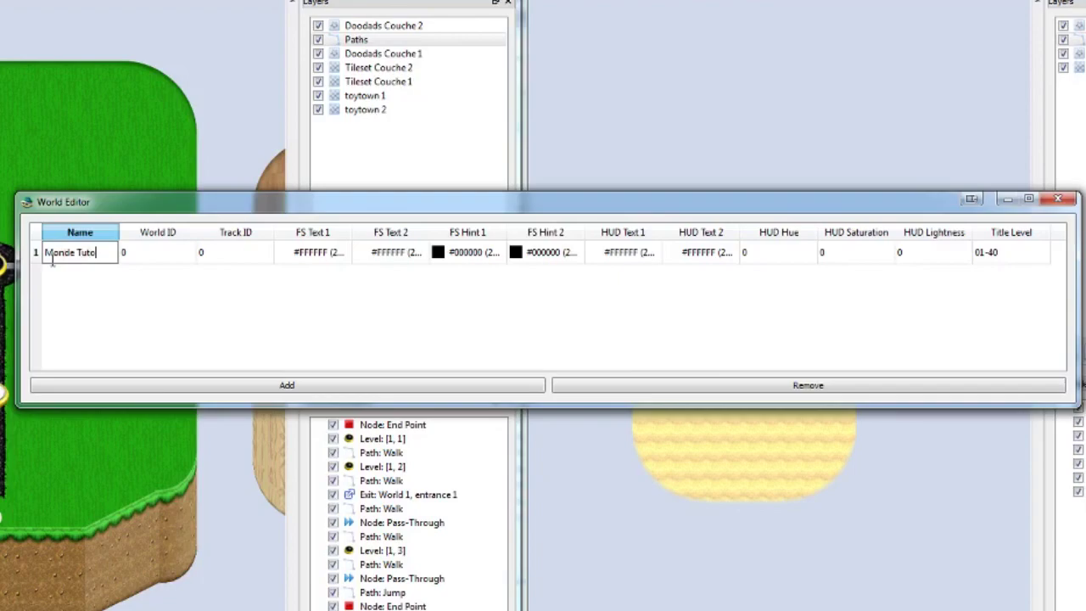
{"action": "key", "text": "Return"}
{"action": "double_click", "coordinate": [169, 254]}
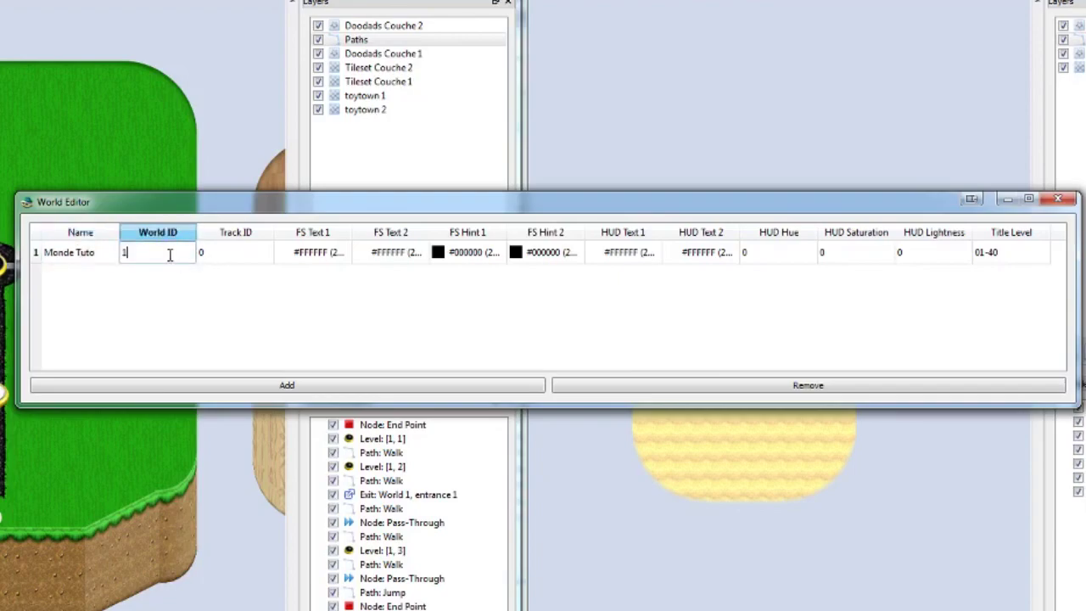
Look up the numbered map music files in the game's Sound/new folder, then return to the World Editor.
{"action": "double_click", "coordinate": [225, 257]}
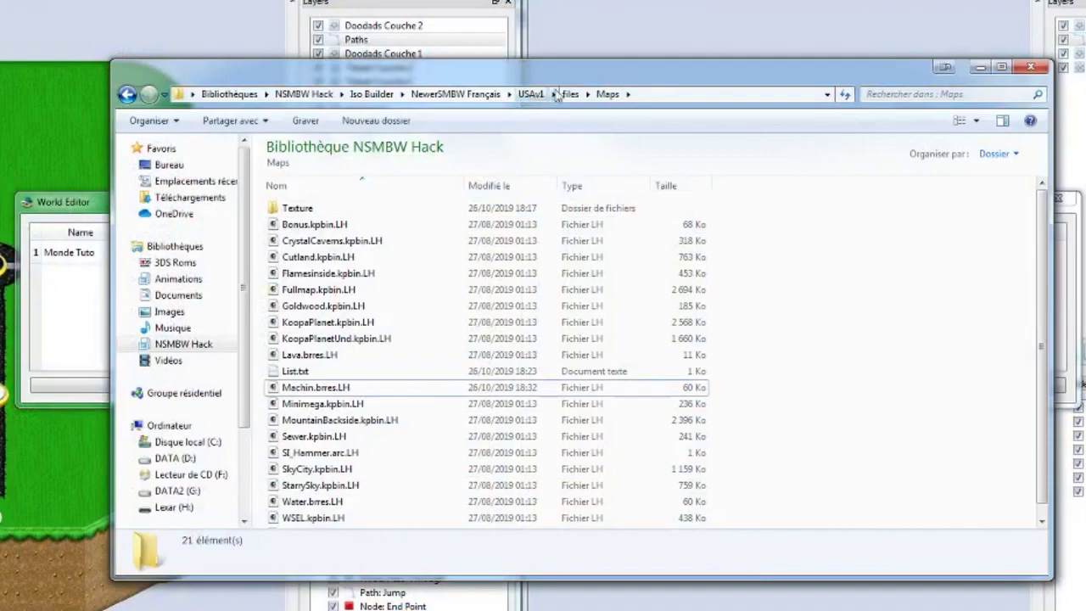
{"action": "left_click", "coordinate": [570, 94]}
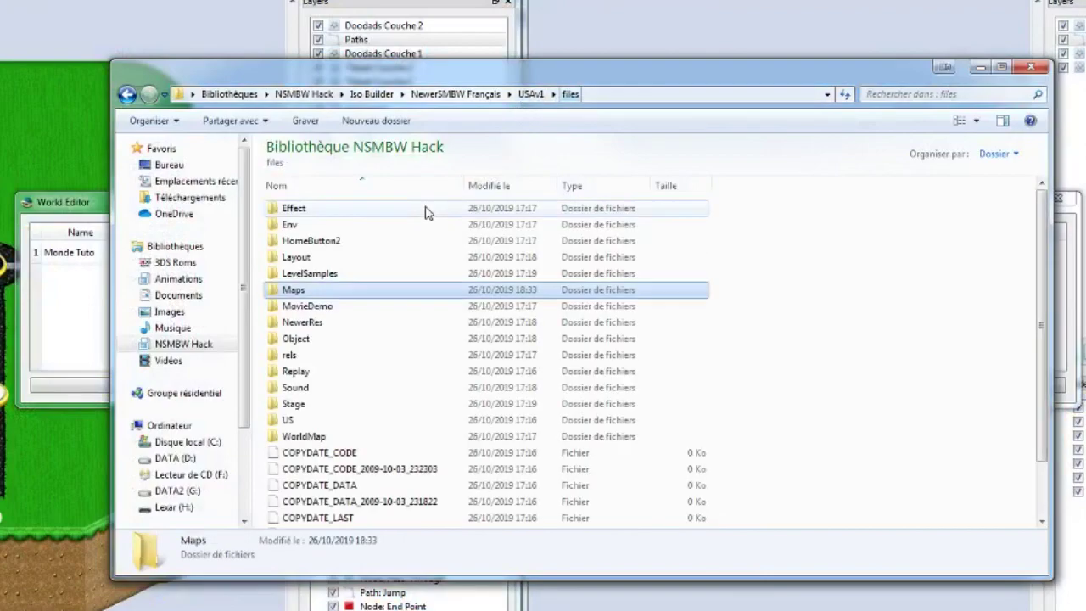
{"action": "double_click", "coordinate": [295, 388]}
{"action": "double_click", "coordinate": [307, 212]}
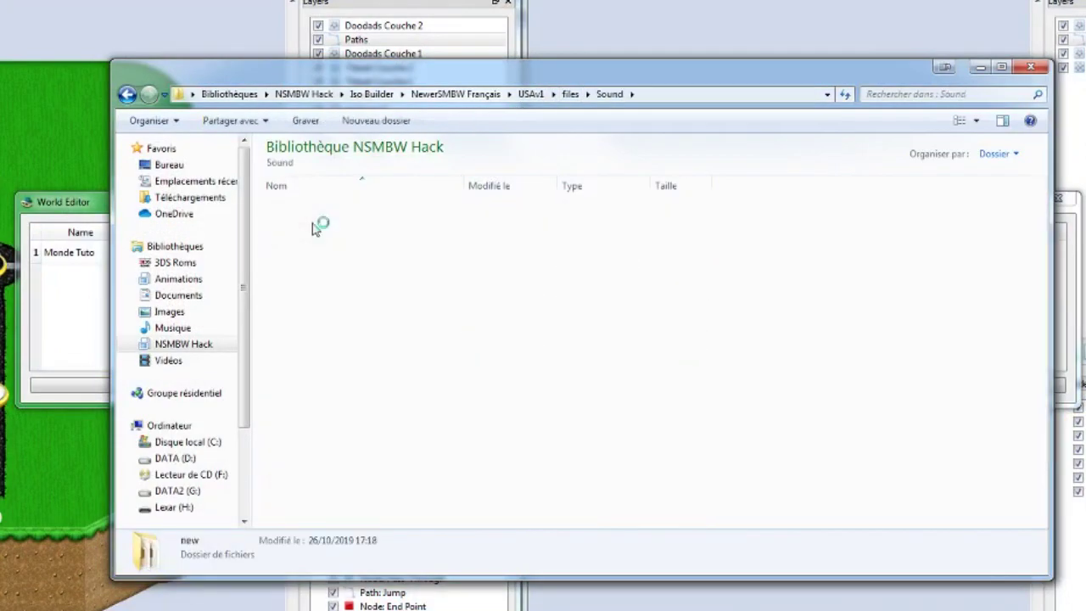
{"action": "left_click", "coordinate": [442, 337]}
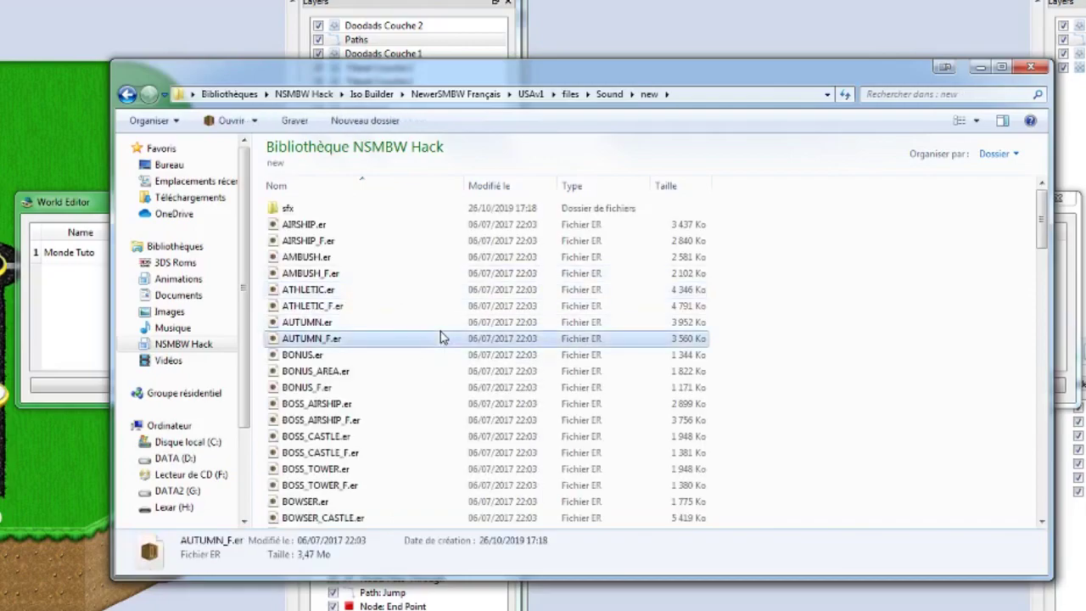
{"action": "key", "text": "m"}
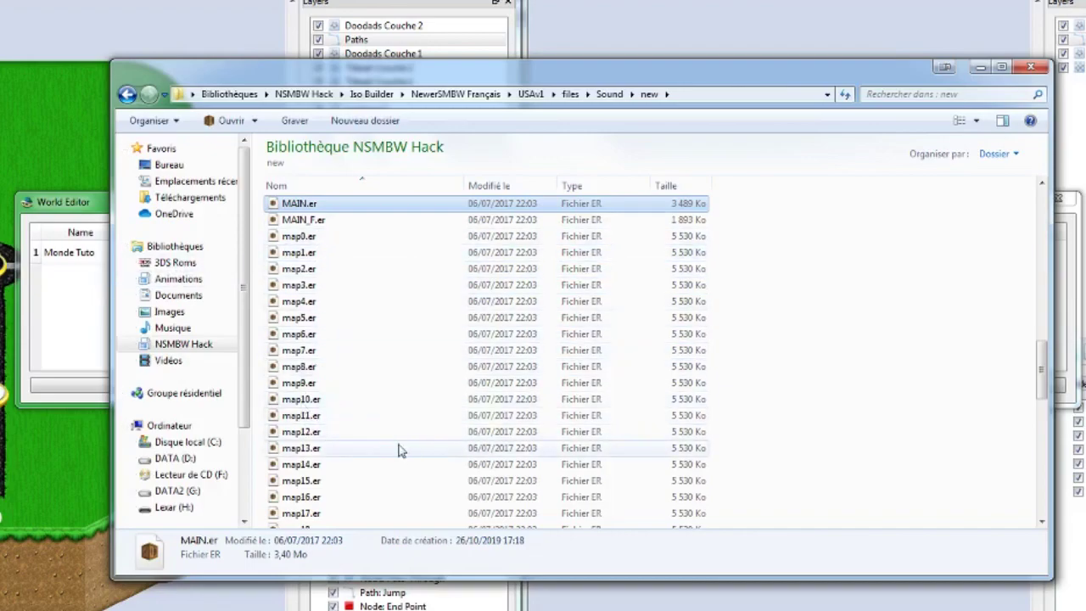
{"action": "left_click", "coordinate": [387, 512]}
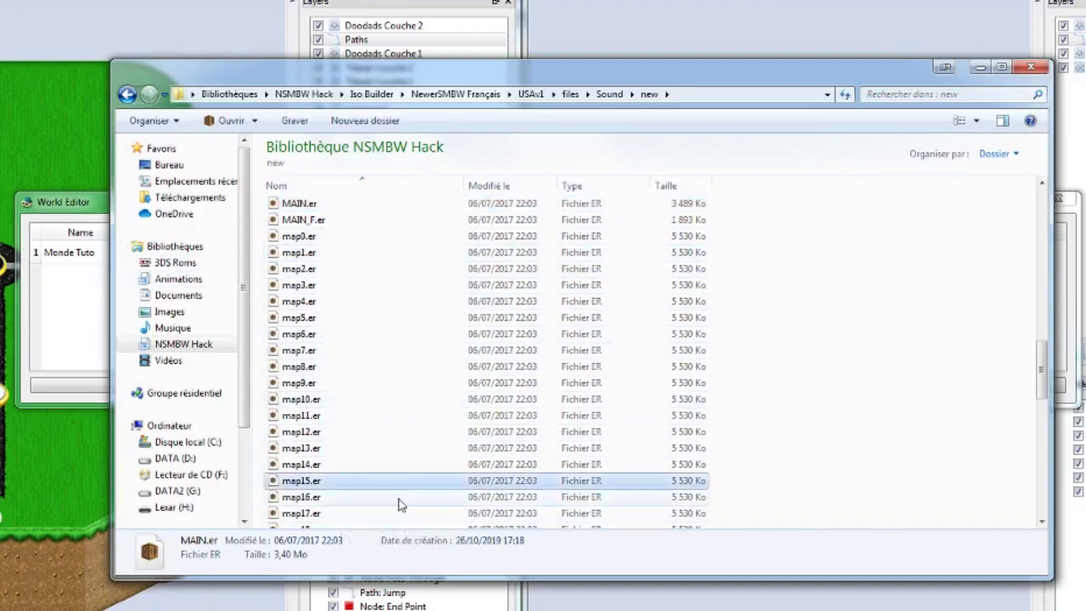
{"action": "left_click", "coordinate": [323, 252]}
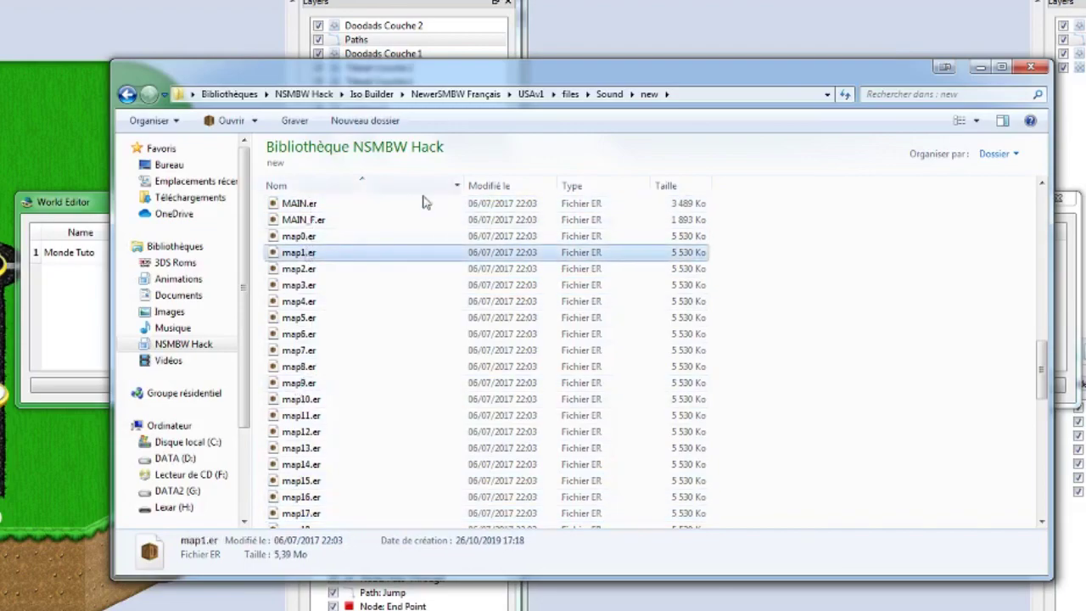
{"action": "left_click", "coordinate": [126, 94]}
{"action": "left_click", "coordinate": [127, 94]}
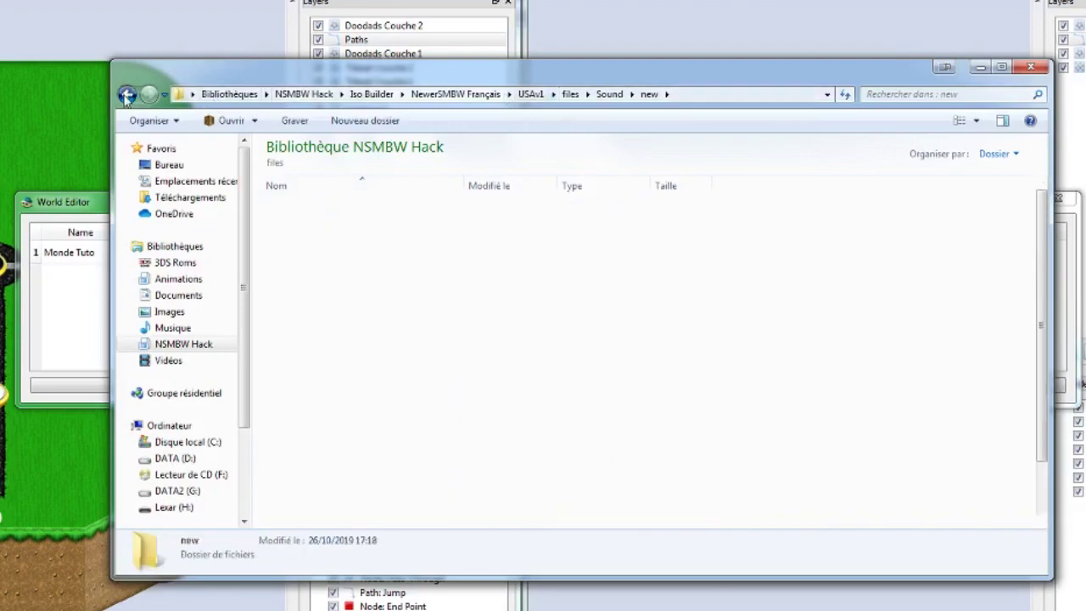
{"action": "double_click", "coordinate": [292, 289]}
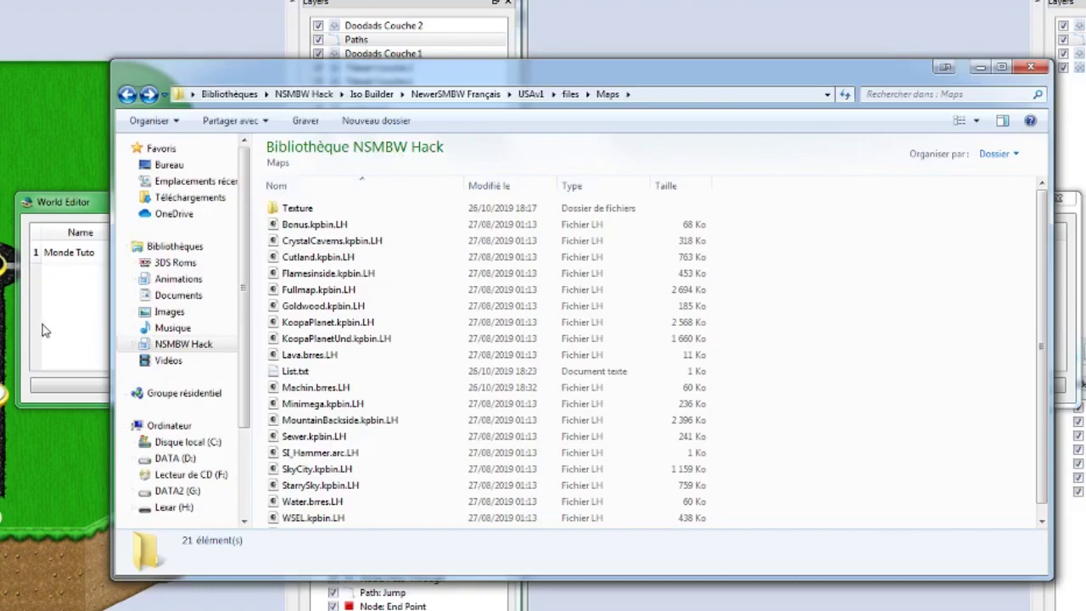
{"action": "left_click", "coordinate": [46, 329]}
{"action": "left_click", "coordinate": [979, 67]}
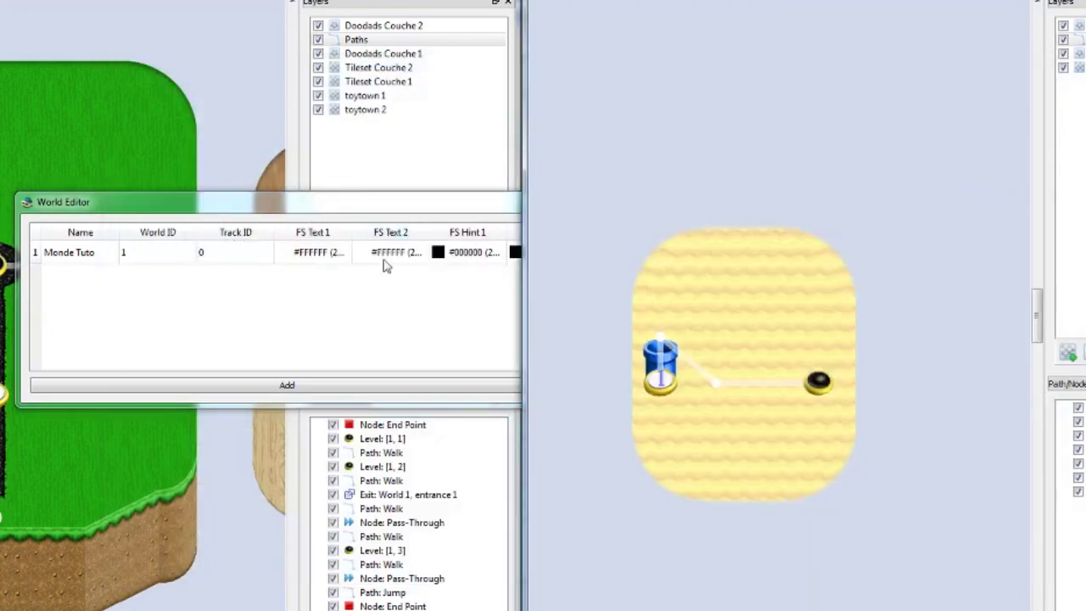
Set the Track ID of the Monde Tuto world to 1.
{"action": "double_click", "coordinate": [235, 258]}
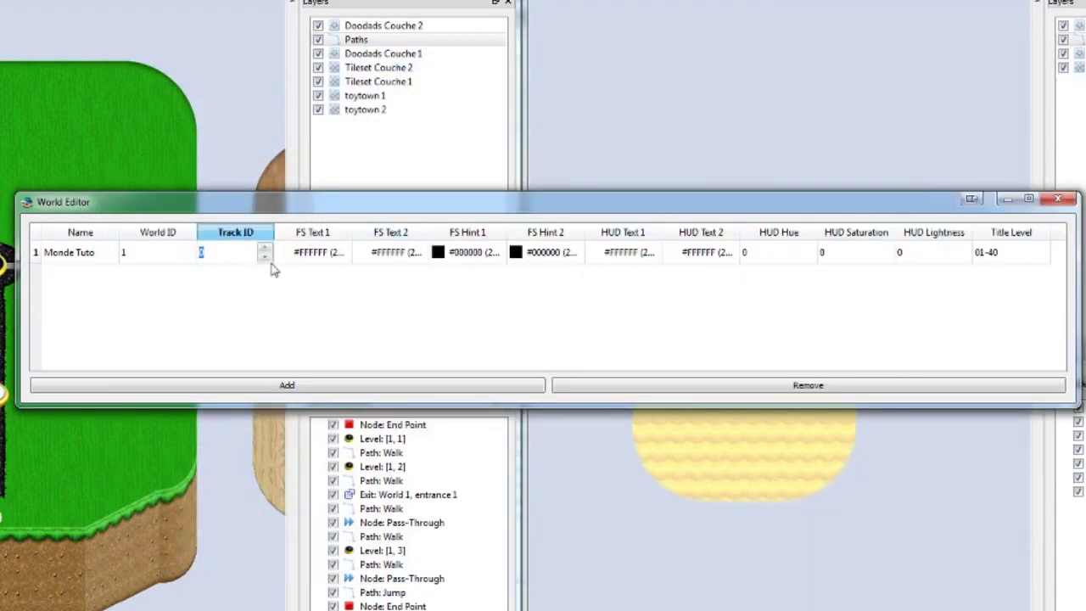
{"action": "type", "text": "1"}
{"action": "left_click", "coordinate": [339, 283]}
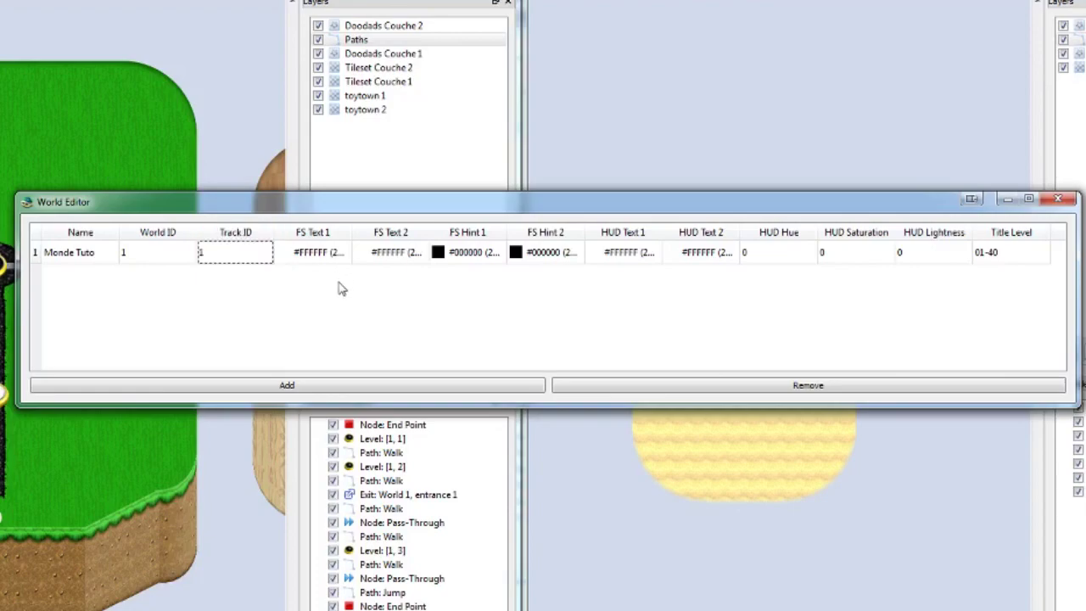
Examine Monde Tuto's FS Text 1, FS Text 2, FS Hint 1 and FS Hint 2 colour fields.
{"action": "left_click", "coordinate": [709, 252]}
{"action": "left_click", "coordinate": [303, 254]}
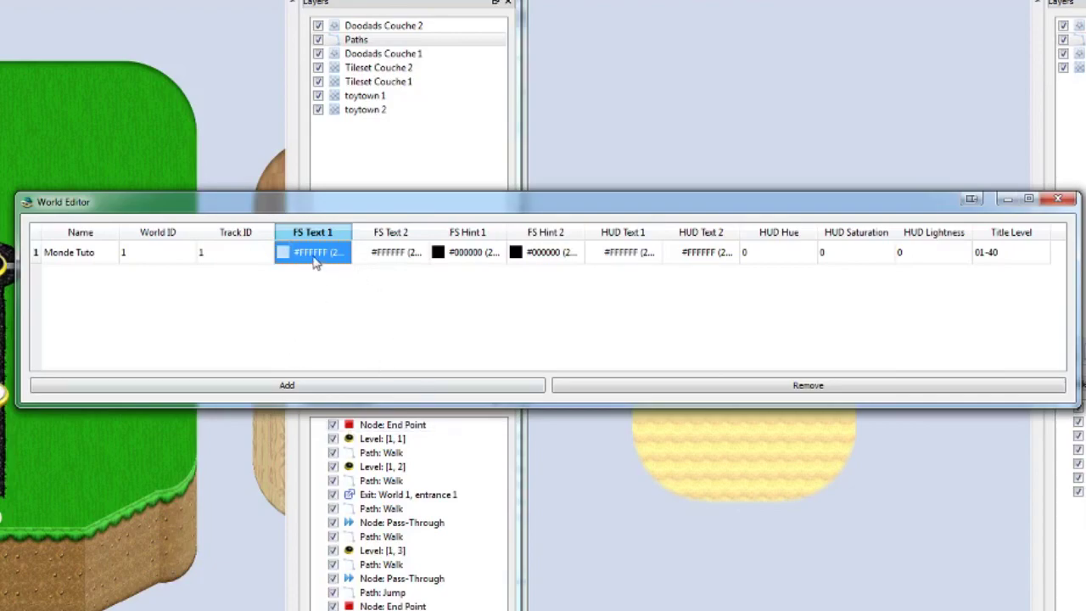
{"action": "left_click", "coordinate": [405, 265]}
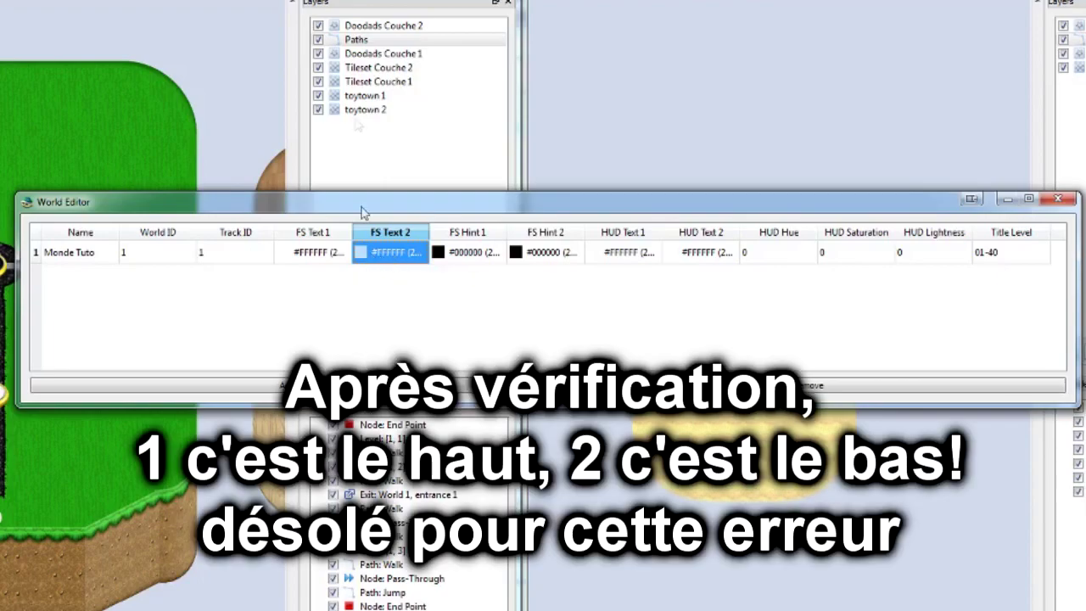
{"action": "left_click", "coordinate": [441, 259]}
{"action": "left_click", "coordinate": [553, 258]}
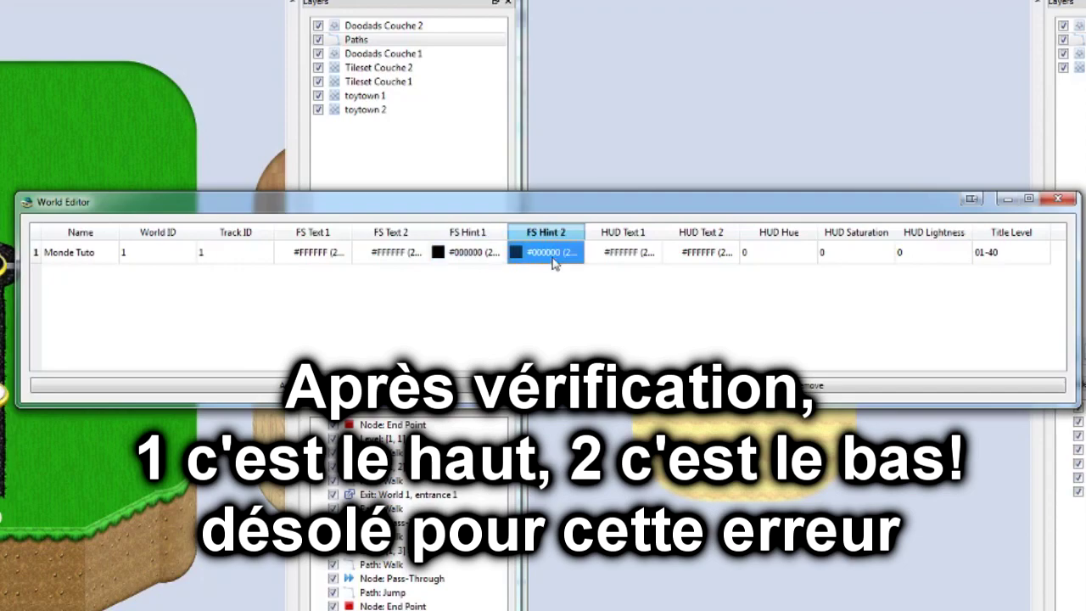
{"action": "left_click", "coordinate": [495, 265]}
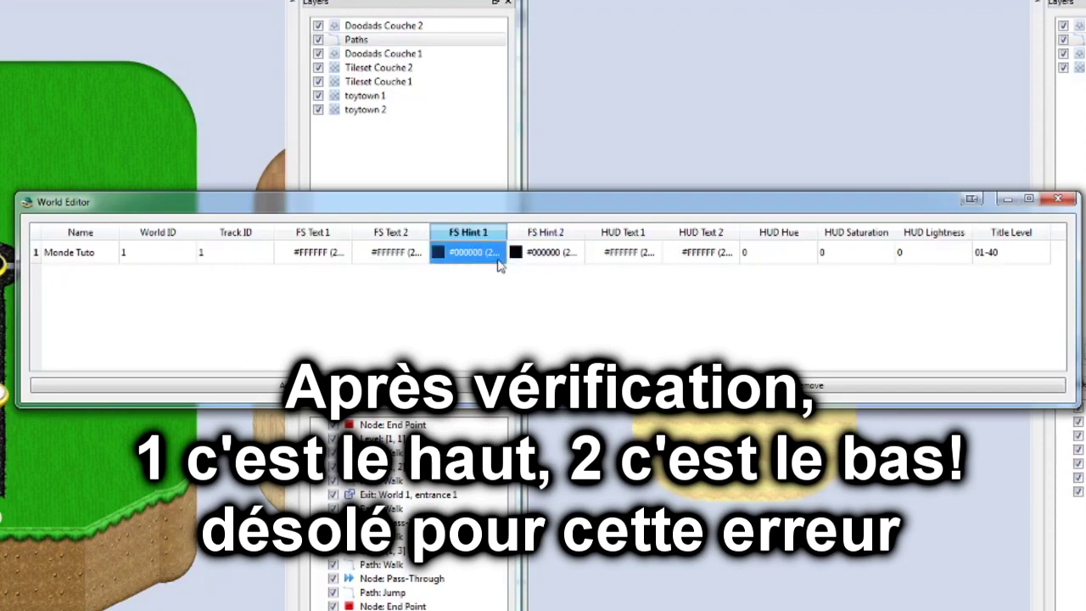
{"action": "left_click", "coordinate": [531, 268]}
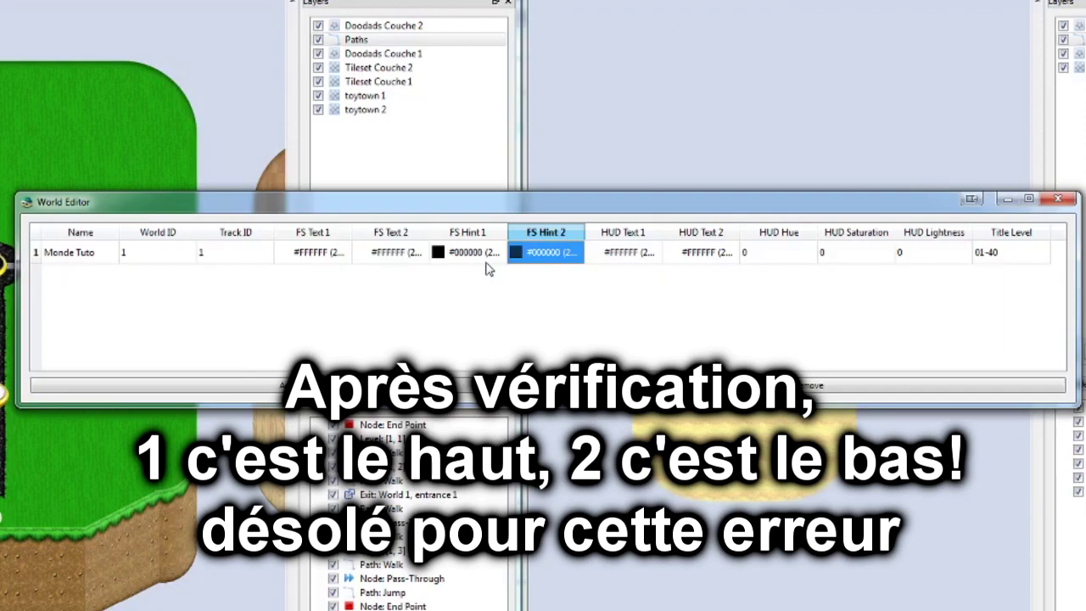
{"action": "left_click", "coordinate": [340, 257]}
{"action": "left_click", "coordinate": [387, 262]}
{"action": "left_click", "coordinate": [320, 251]}
{"action": "left_click", "coordinate": [357, 256]}
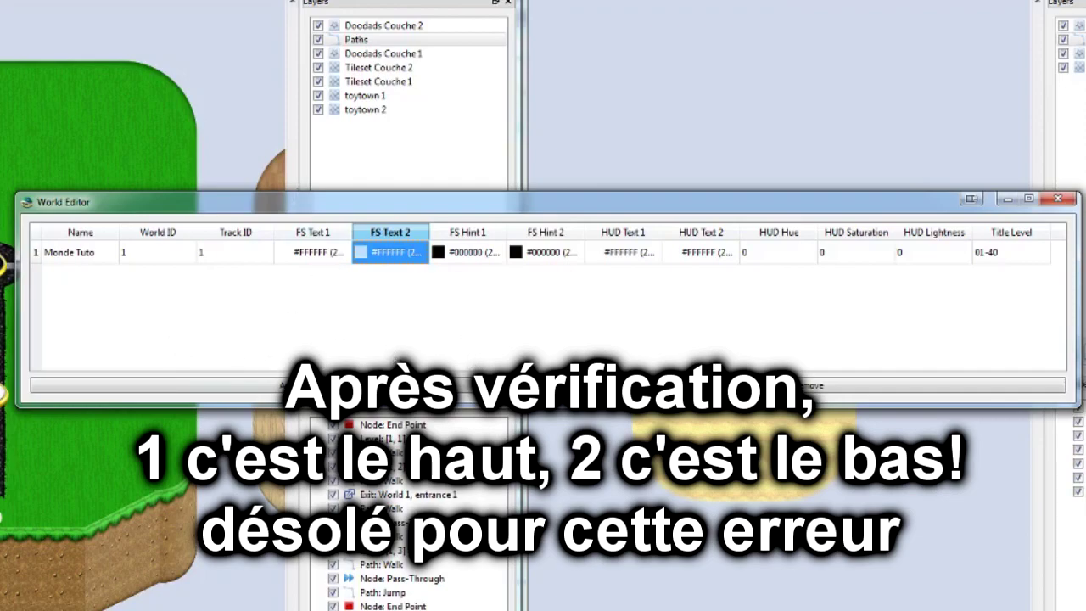
{"action": "left_click", "coordinate": [487, 252]}
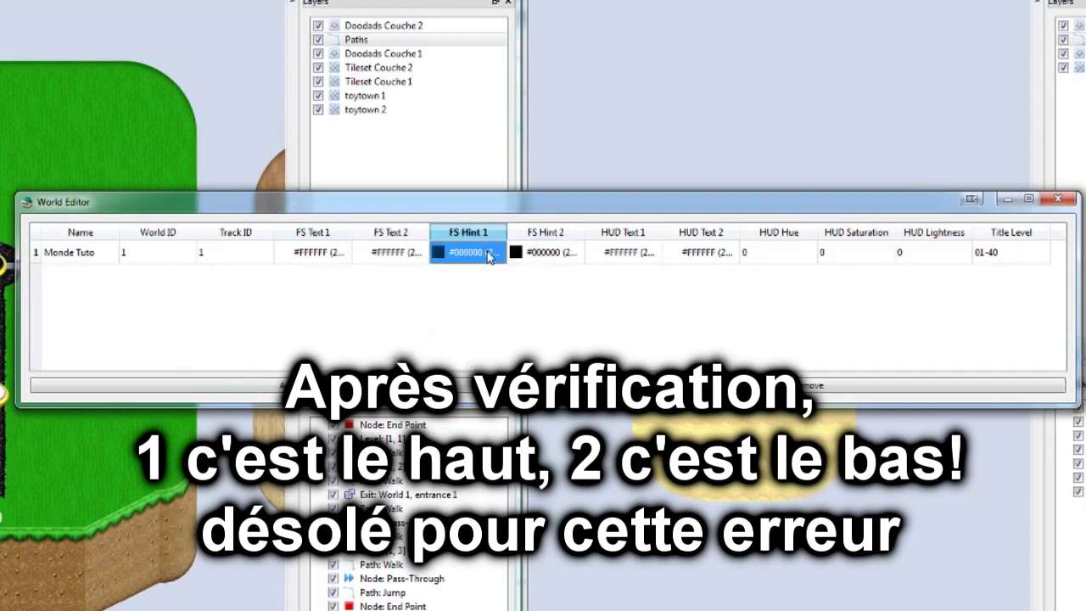
{"action": "left_click", "coordinate": [550, 259]}
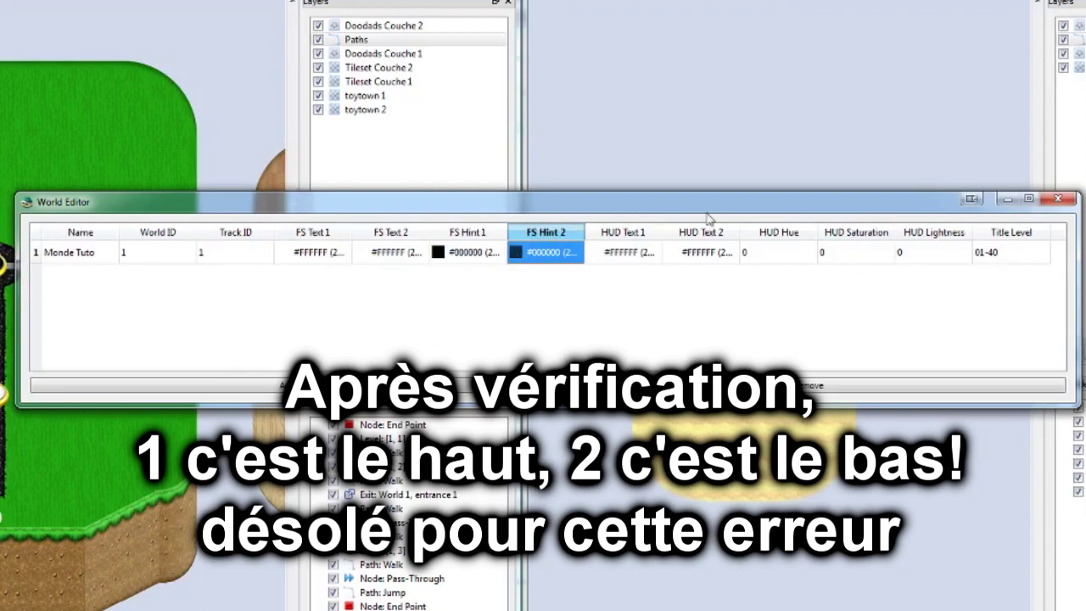
{"action": "left_click", "coordinate": [335, 247]}
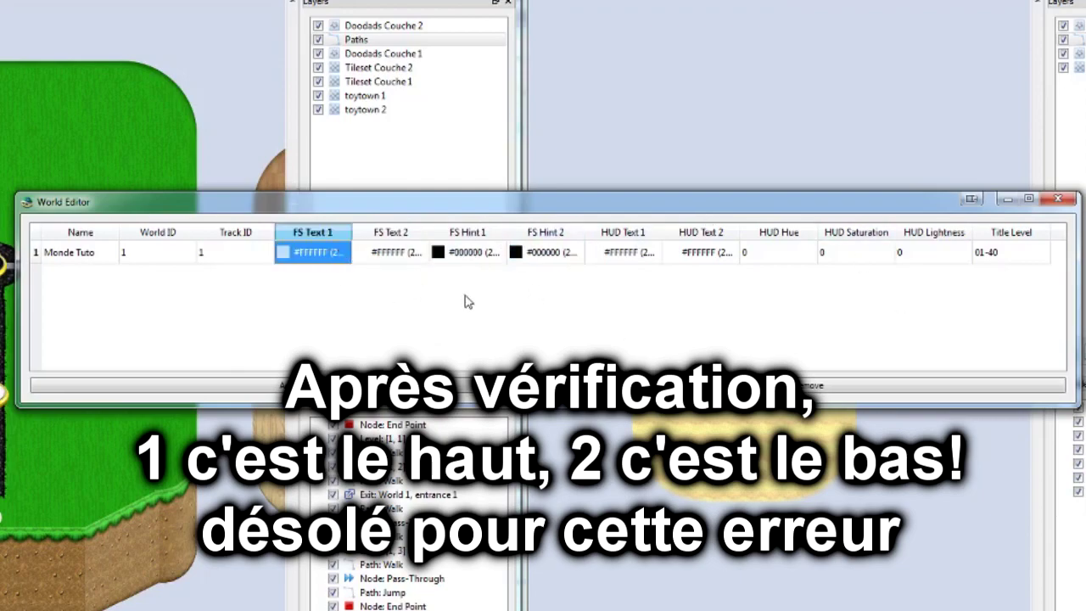
Examine Monde Tuto's two HUD Text colours and its HUD Hue, Saturation and Lightness fields.
{"action": "left_click", "coordinate": [638, 253]}
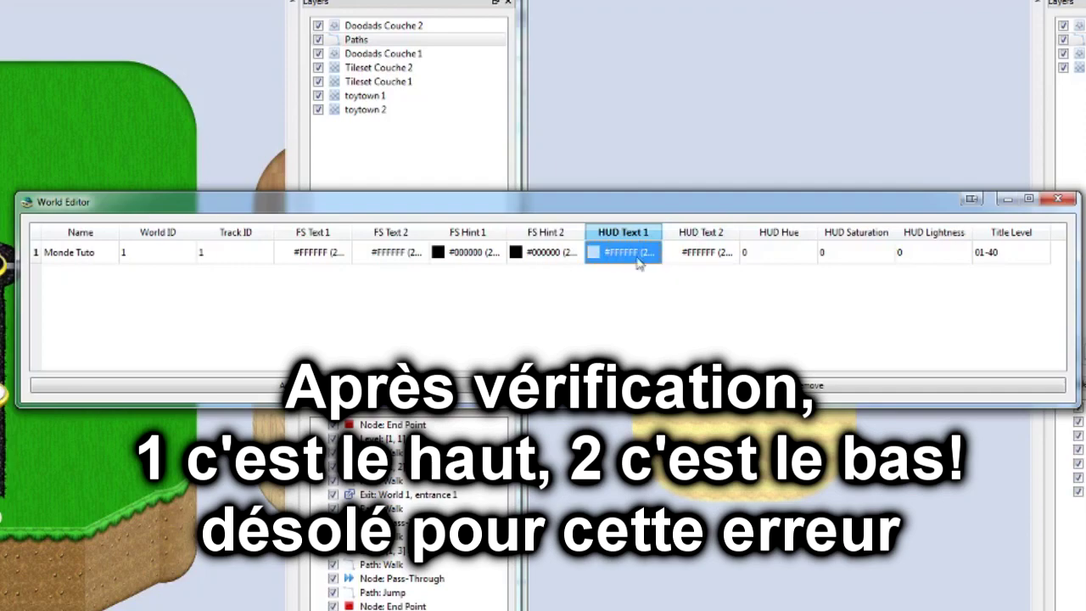
{"action": "left_click", "coordinate": [703, 257]}
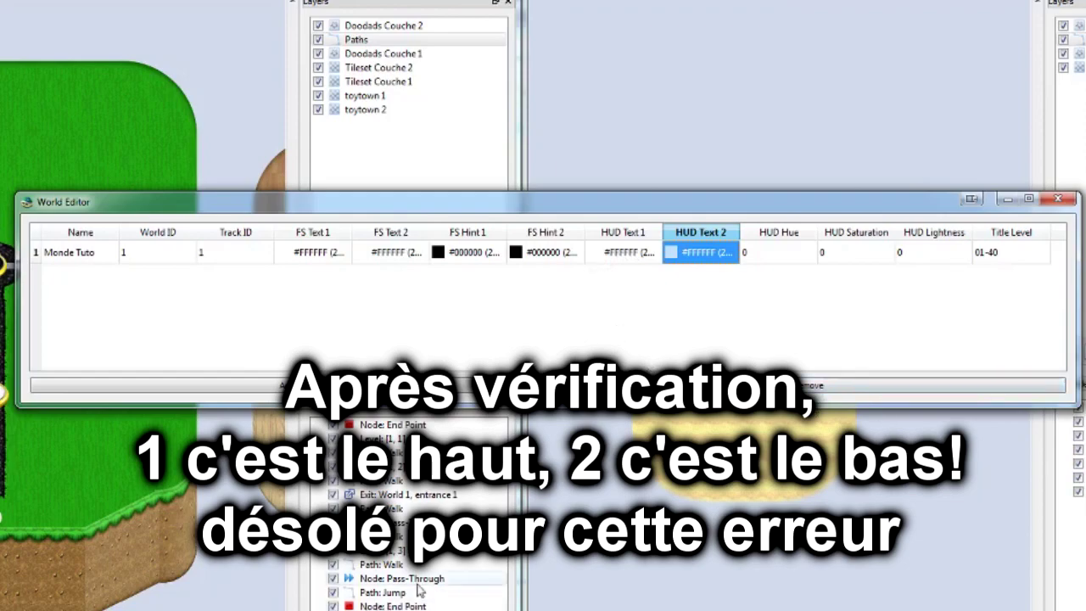
{"action": "left_click", "coordinate": [779, 253]}
{"action": "left_click", "coordinate": [855, 259]}
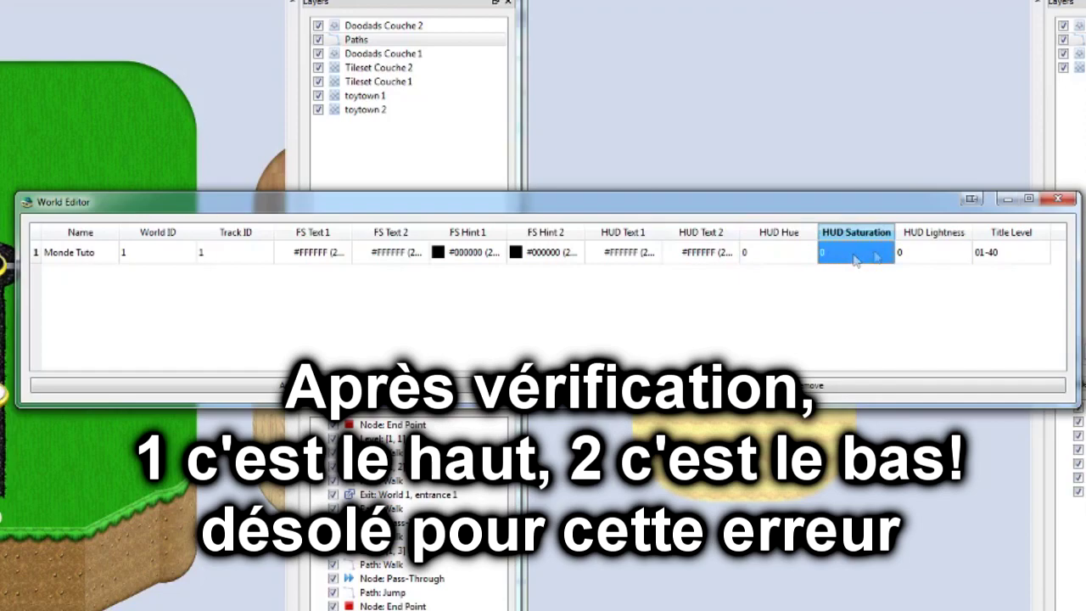
{"action": "left_click", "coordinate": [915, 252]}
{"action": "left_click", "coordinate": [848, 253]}
{"action": "left_click", "coordinate": [787, 260]}
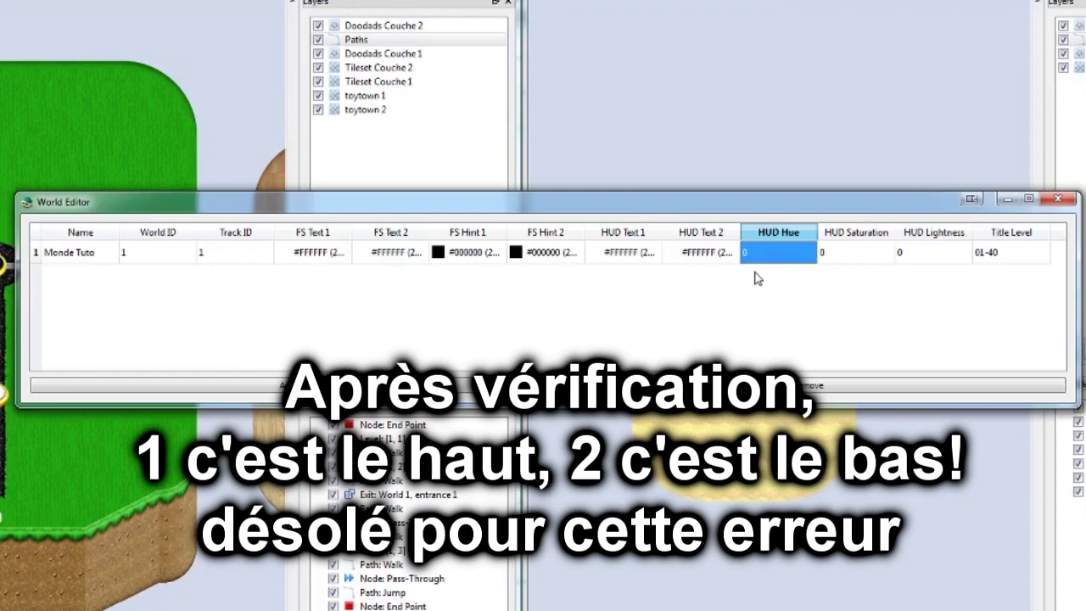
Switch to the browser, open htmlcolorcodes.com/fr in a new tab and pick pure yellow in the colour selector.
{"action": "left_click", "coordinate": [335, 256]}
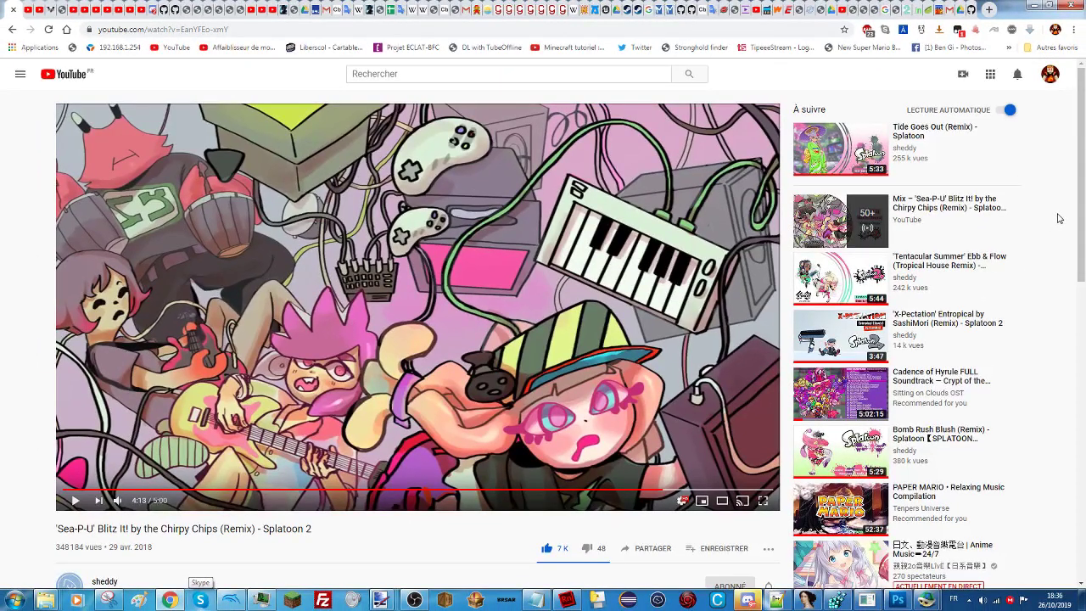
{"action": "left_click", "coordinate": [988, 9]}
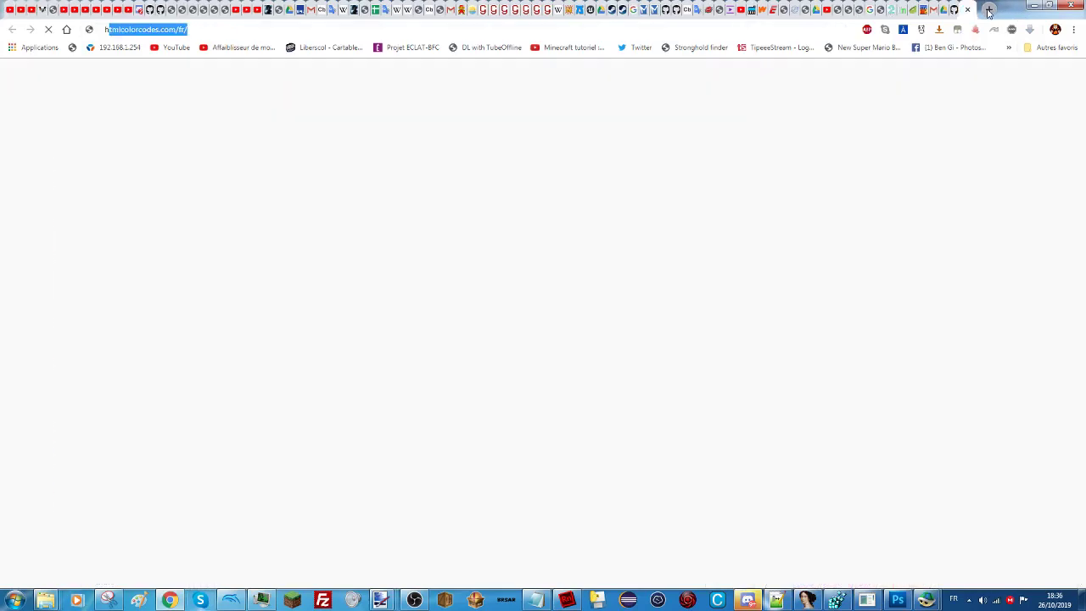
{"action": "type", "text": "h"}
{"action": "key", "text": "Return"}
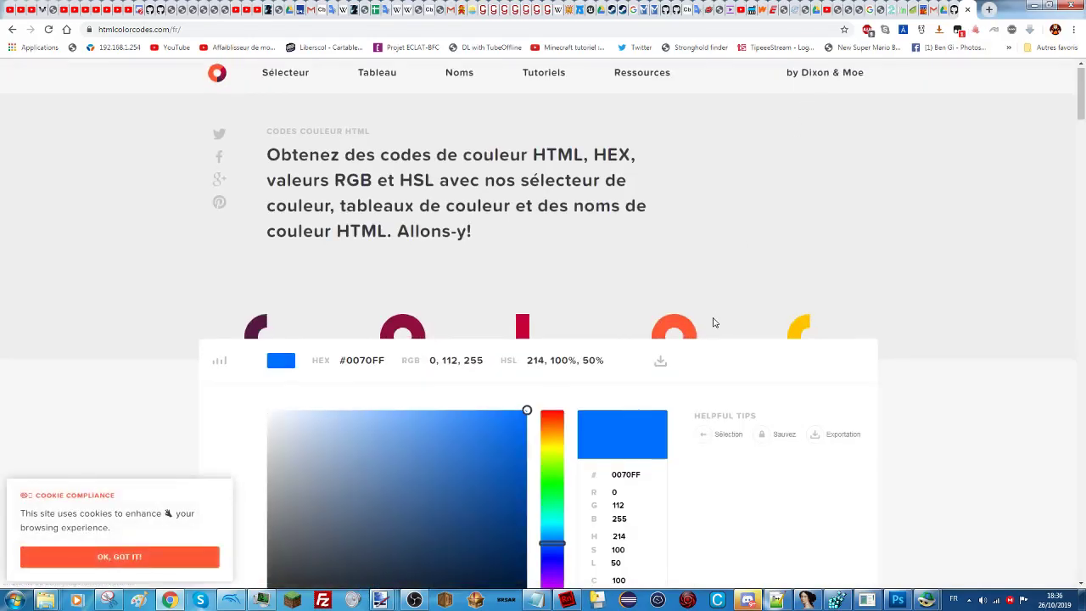
{"action": "scroll", "coordinate": [714, 322], "scroll_direction": "down", "scroll_amount": 3}
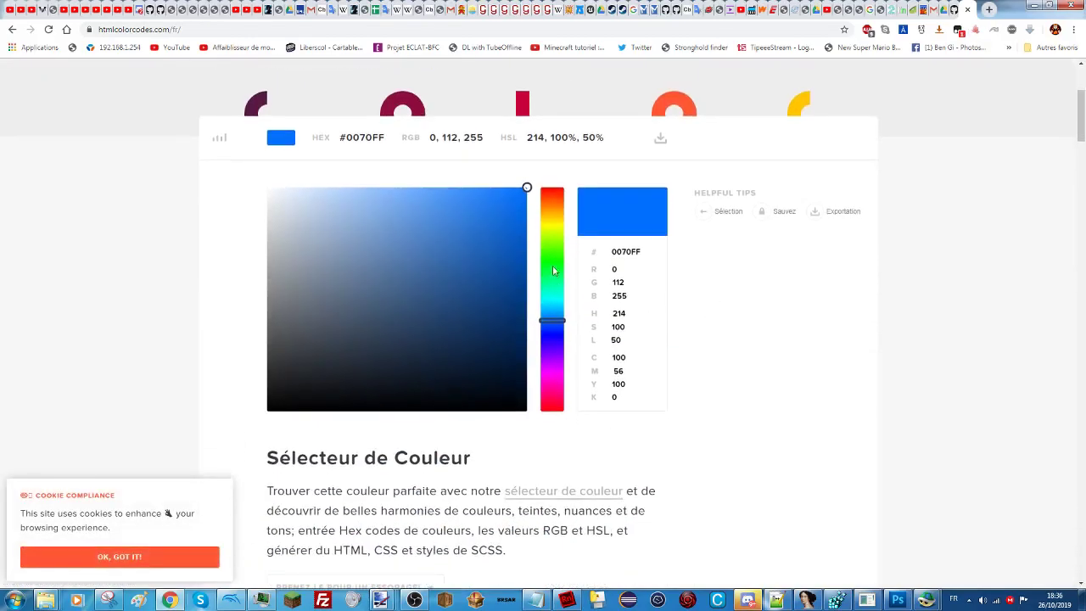
{"action": "left_click", "coordinate": [552, 225]}
Copy the hex code FFFF00 of the picked yellow from the colour selector's values.
{"action": "mouse_move", "coordinate": [926, 599]}
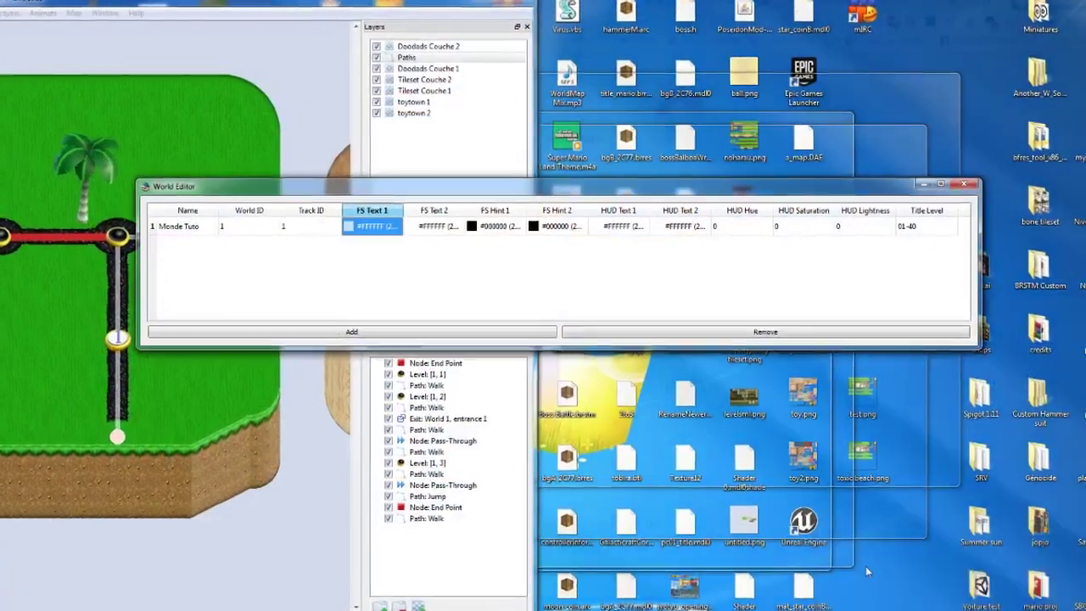
{"action": "left_click", "coordinate": [865, 547]}
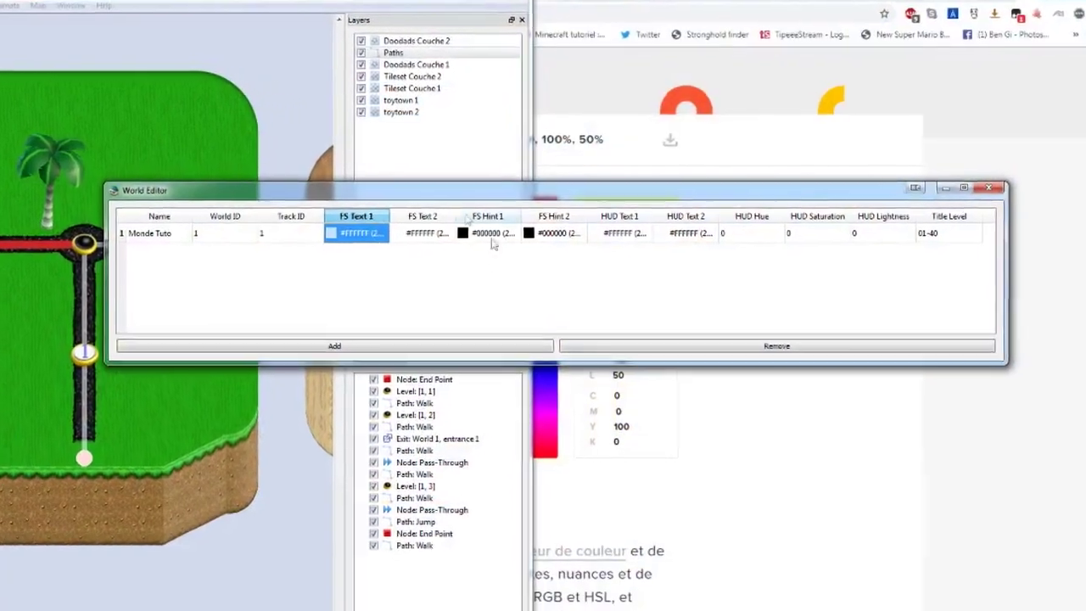
{"action": "left_click", "coordinate": [725, 556]}
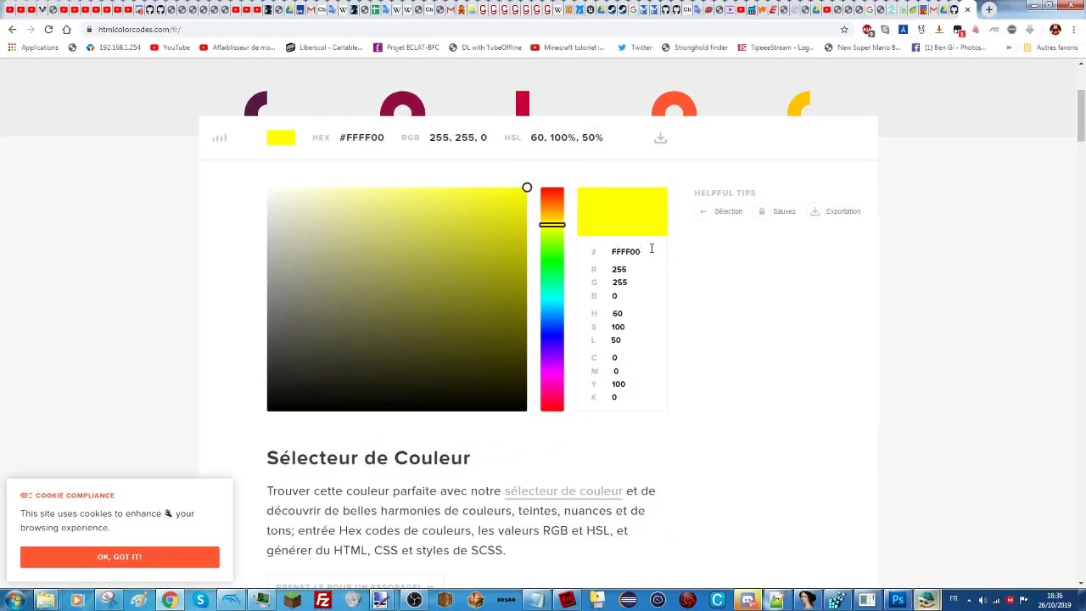
{"action": "left_click_drag", "start_coordinate": [656, 254], "coordinate": [582, 255]}
{"action": "key", "text": "ctrl+c"}
Switch back to tuto.kpmap in Koopatlas and set Monde Tuto's FS Text 1 colour to #FFFF00.
{"action": "mouse_move", "coordinate": [925, 600]}
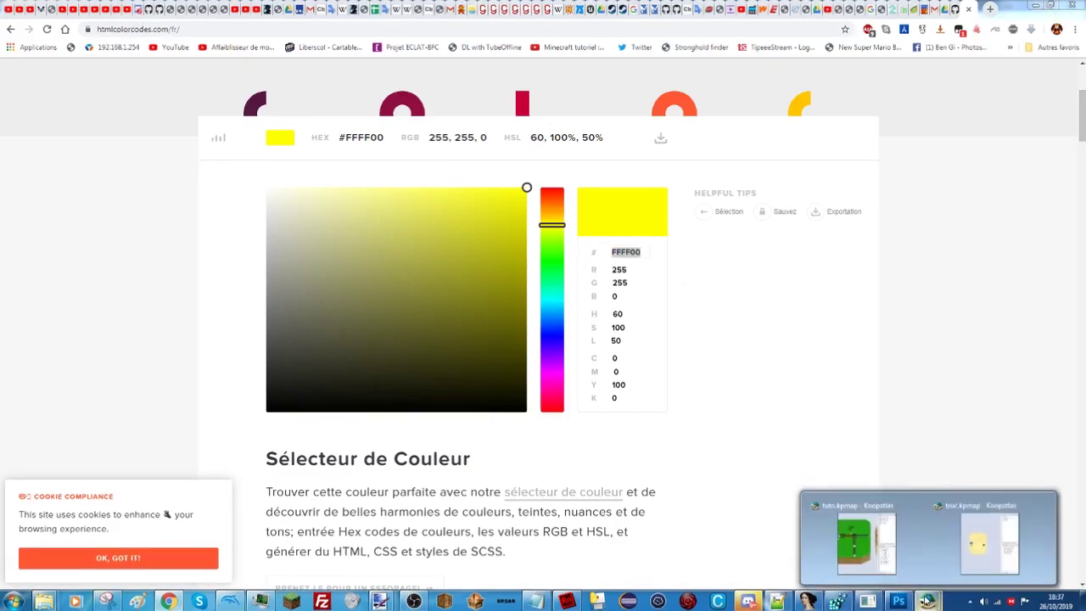
{"action": "left_click", "coordinate": [873, 543]}
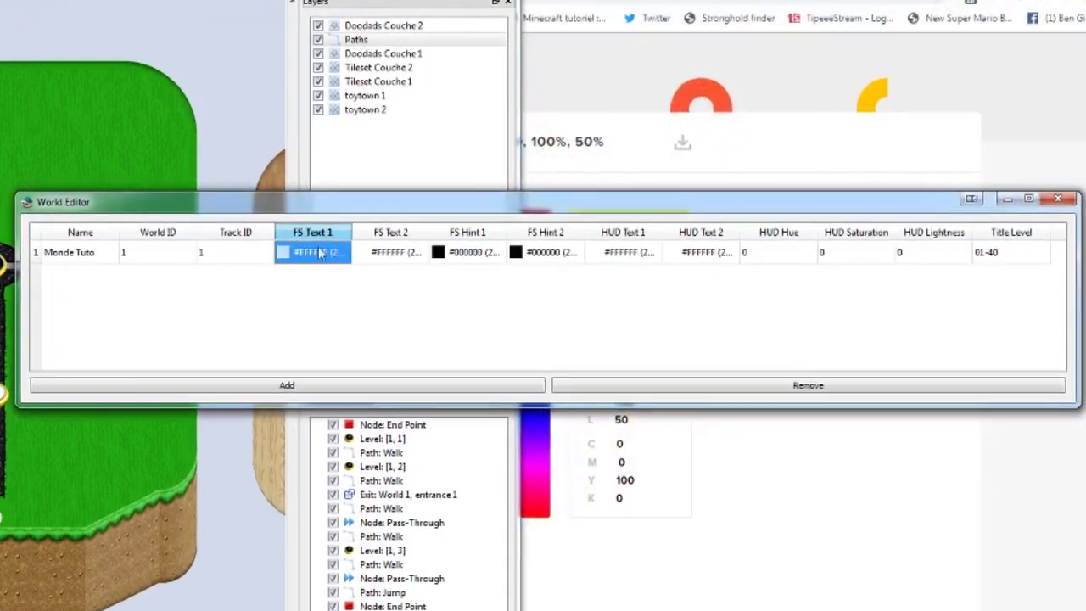
{"action": "double_click", "coordinate": [333, 245]}
{"action": "left_click", "coordinate": [376, 274]}
{"action": "left_click", "coordinate": [314, 251]}
{"action": "left_click", "coordinate": [313, 252]}
{"action": "left_click", "coordinate": [328, 252]}
{"action": "left_click_drag", "start_coordinate": [329, 252], "coordinate": [305, 252]}
{"action": "type", "text": "FFFF00"}
{"action": "key", "text": "Return"}
Complete Monde Tuto's FS Text 1 colour as #FFFF00 and set its HUD Text 1 colour to #FFFF00 as well.
{"action": "left_click", "coordinate": [340, 252]}
{"action": "left_click", "coordinate": [339, 253]}
{"action": "left_click", "coordinate": [343, 255]}
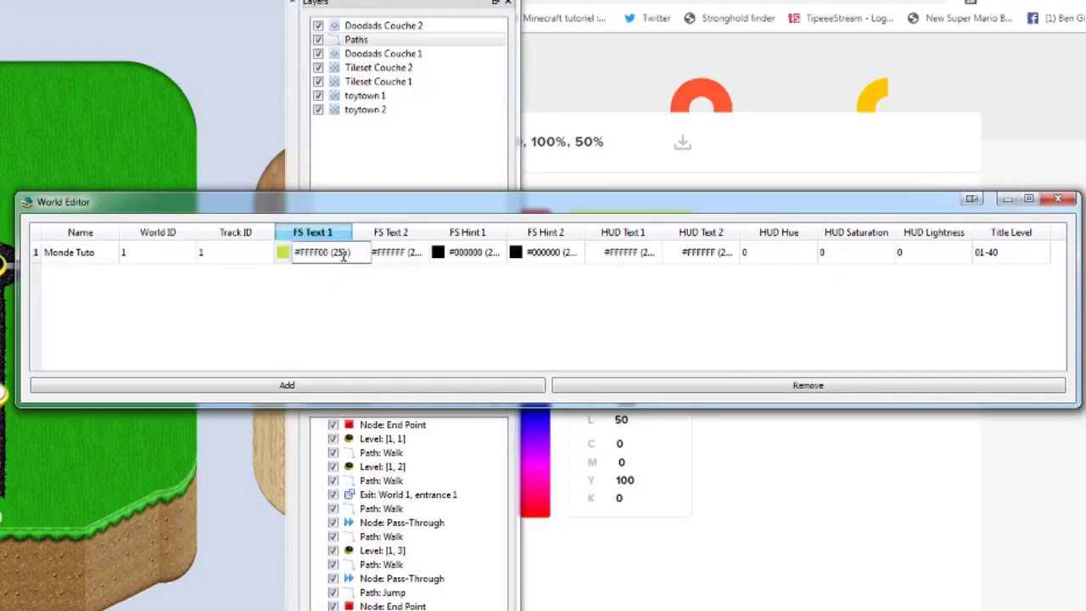
{"action": "left_click", "coordinate": [382, 283]}
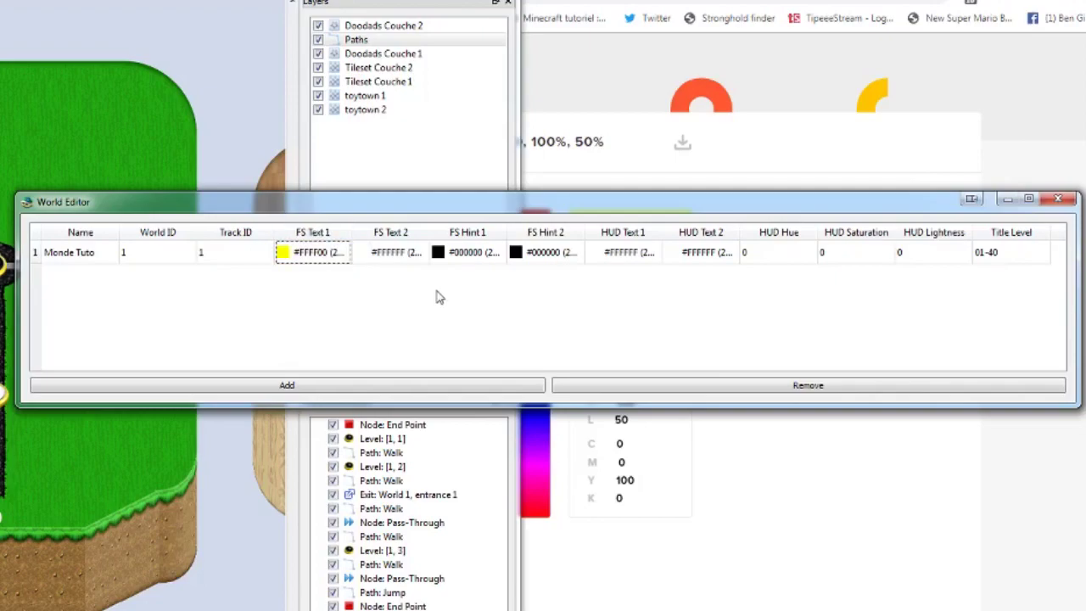
{"action": "left_click", "coordinate": [595, 256]}
{"action": "left_click", "coordinate": [633, 255]}
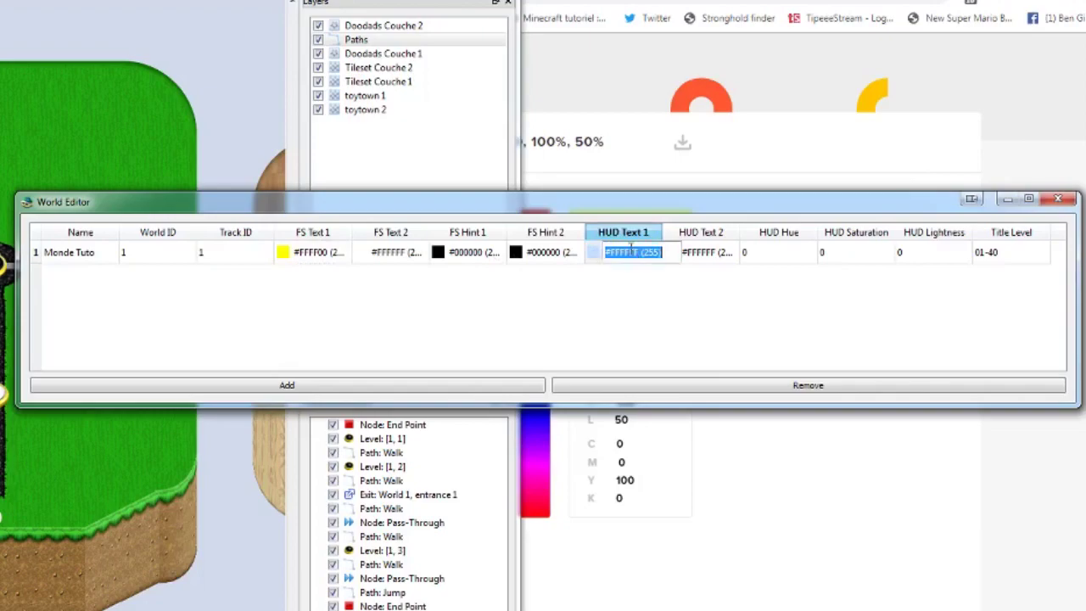
{"action": "left_click_drag", "start_coordinate": [639, 254], "coordinate": [616, 256]}
{"action": "key", "text": "ctrl+v"}
{"action": "left_click", "coordinate": [635, 300]}
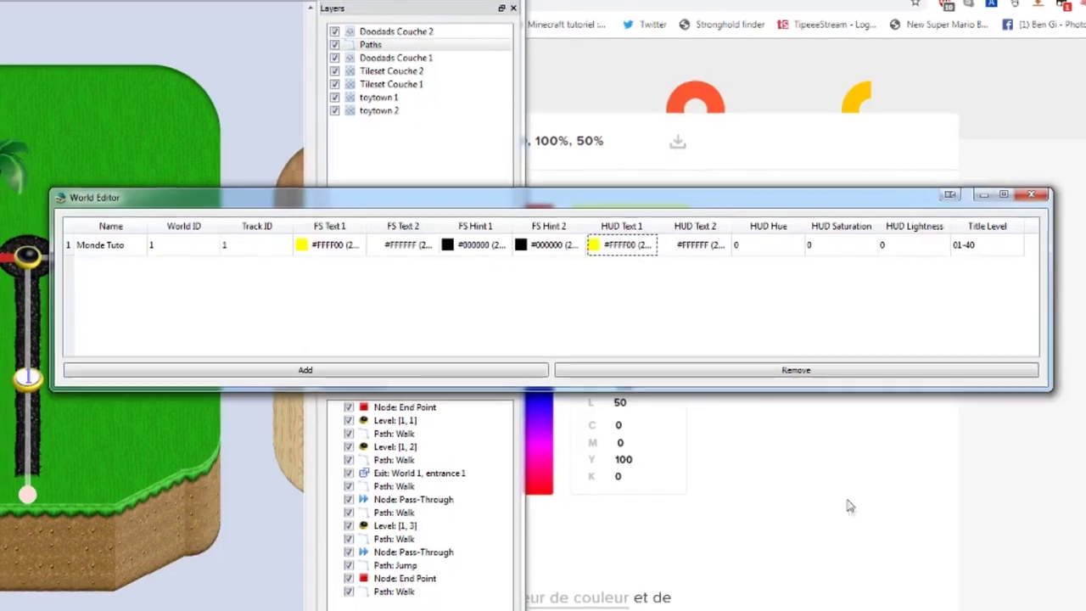
Switch to the browser, pick pure red in the colour selector and copy its hex code FF0000.
{"action": "left_click", "coordinate": [851, 508]}
{"action": "left_click_drag", "start_coordinate": [551, 422], "coordinate": [544, 198]}
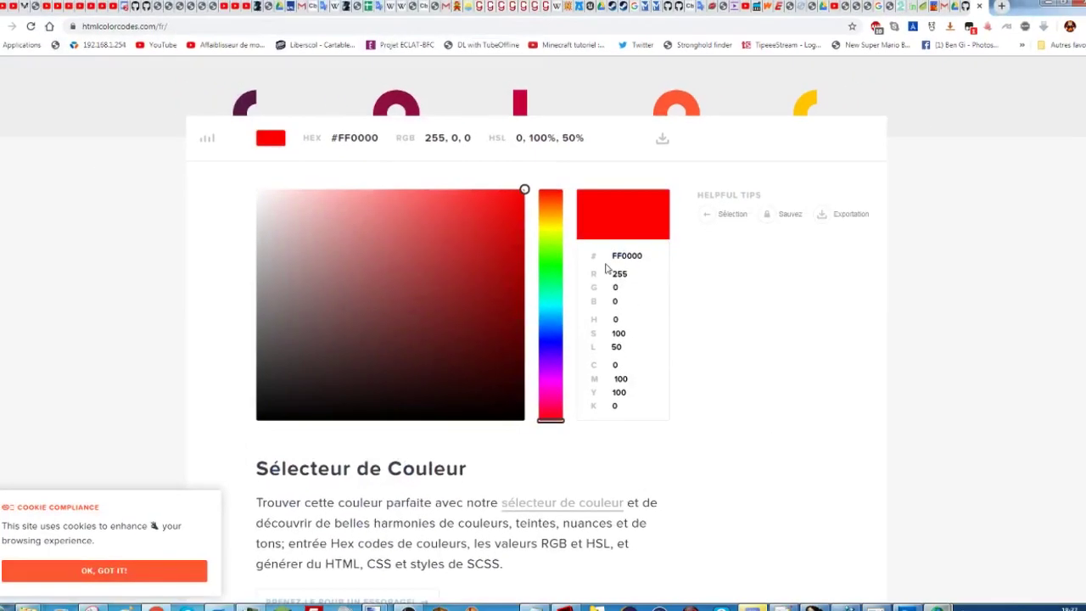
{"action": "double_click", "coordinate": [629, 270]}
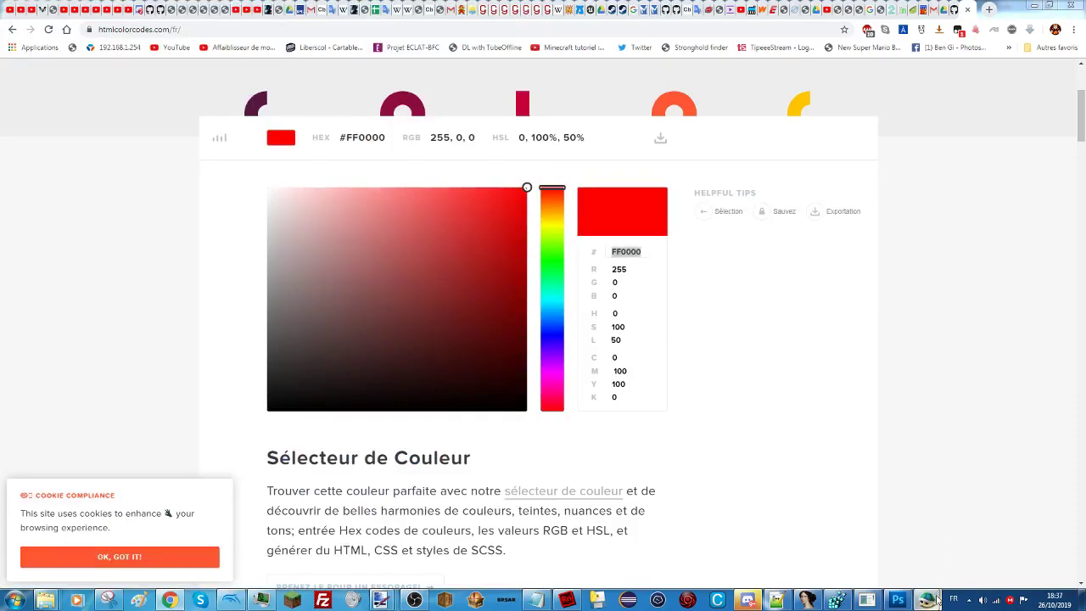
Switch back to tuto.kpmap in Koopatlas and set Monde Tuto's FS Text 2 and HUD Text 2 colours to #FF0000.
{"action": "mouse_move", "coordinate": [936, 600]}
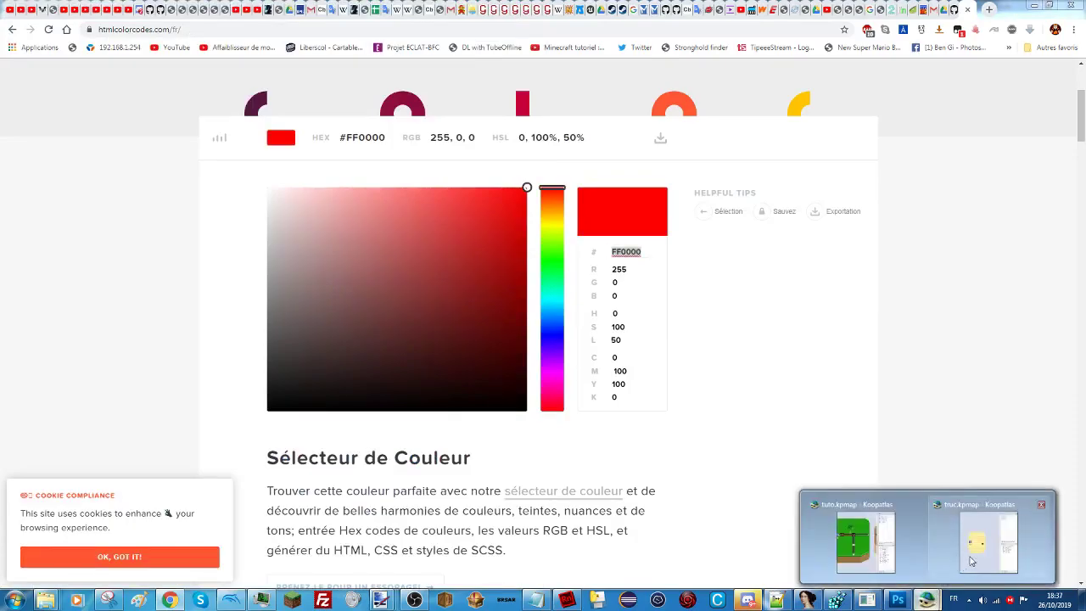
{"action": "left_click", "coordinate": [874, 543]}
{"action": "double_click", "coordinate": [447, 218]}
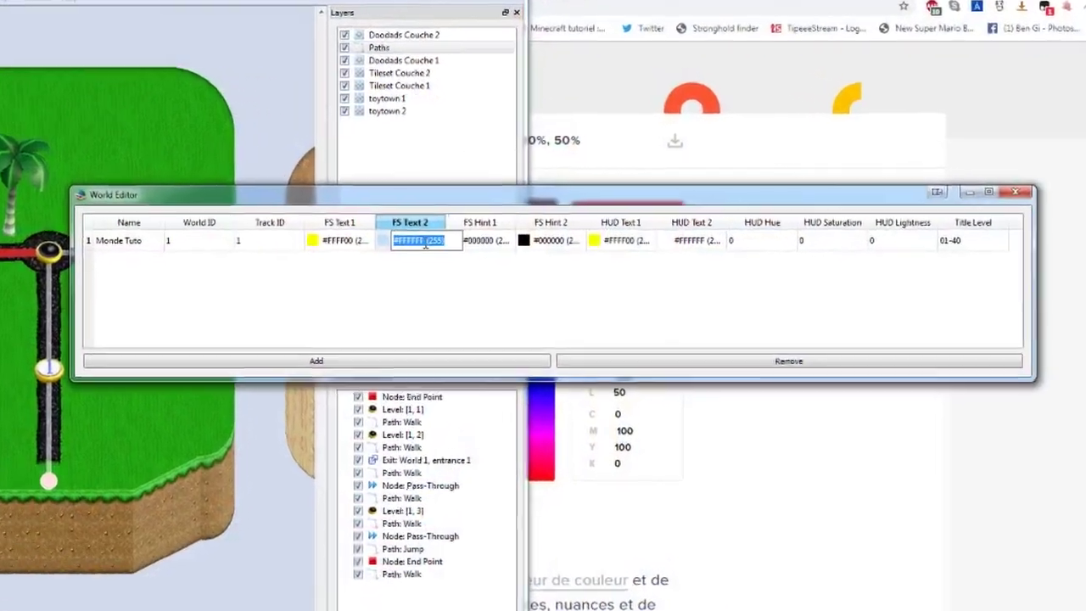
{"action": "left_click_drag", "start_coordinate": [443, 227], "coordinate": [427, 229]}
{"action": "type", "text": "0000"}
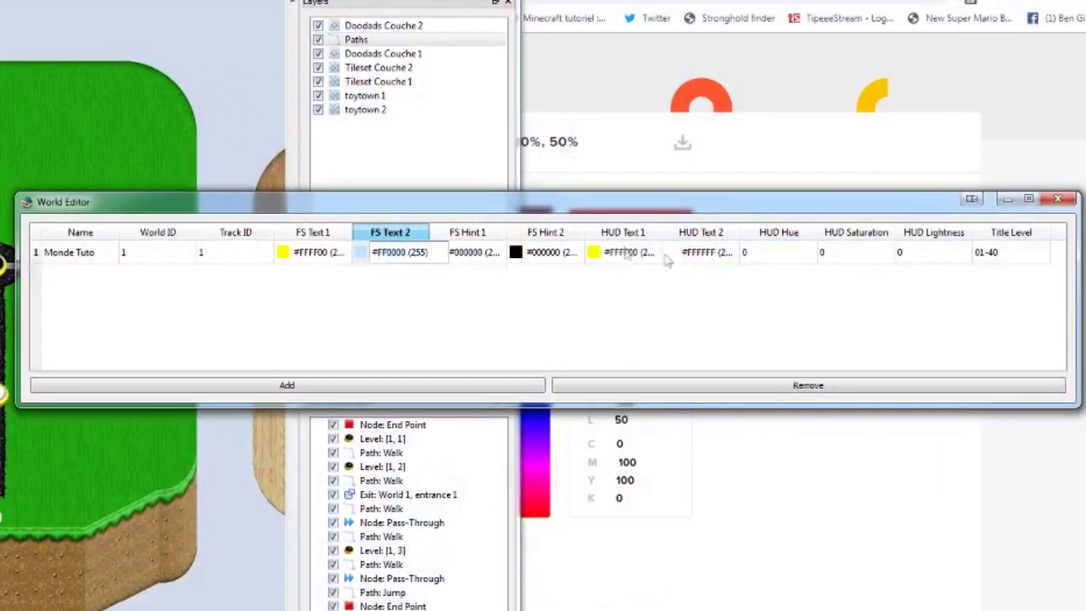
{"action": "double_click", "coordinate": [709, 252]}
{"action": "left_click", "coordinate": [709, 251]}
{"action": "left_click_drag", "start_coordinate": [714, 252], "coordinate": [692, 255]}
{"action": "type", "text": "FF0000"}
{"action": "key", "text": "Return"}
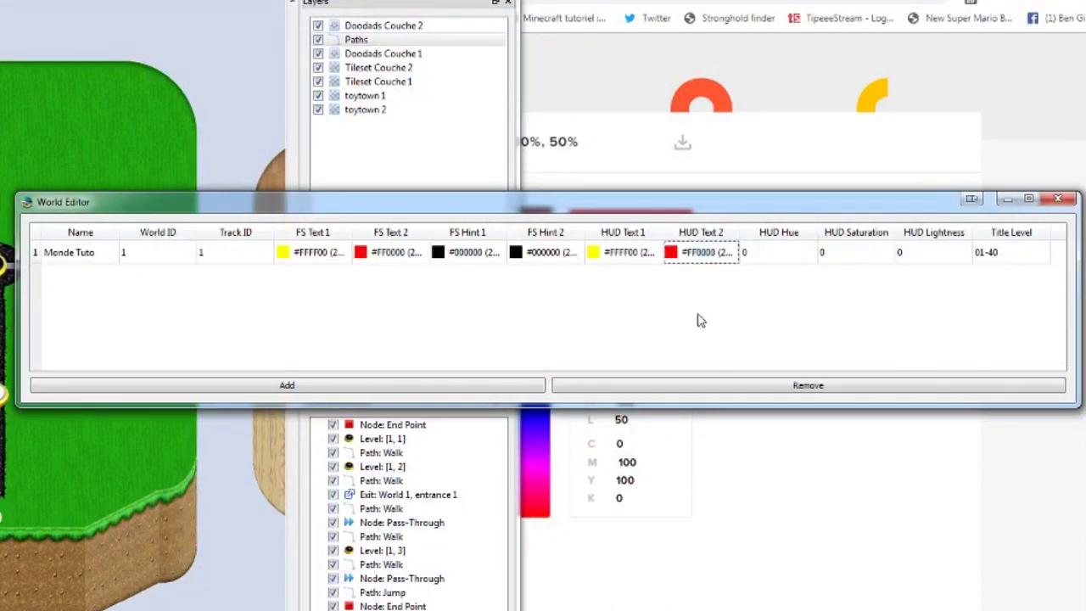
Switch to the browser, pick the bright green 1FFF00 in the colour selector and copy its hex code.
{"action": "left_click", "coordinate": [495, 261]}
{"action": "left_click", "coordinate": [744, 444]}
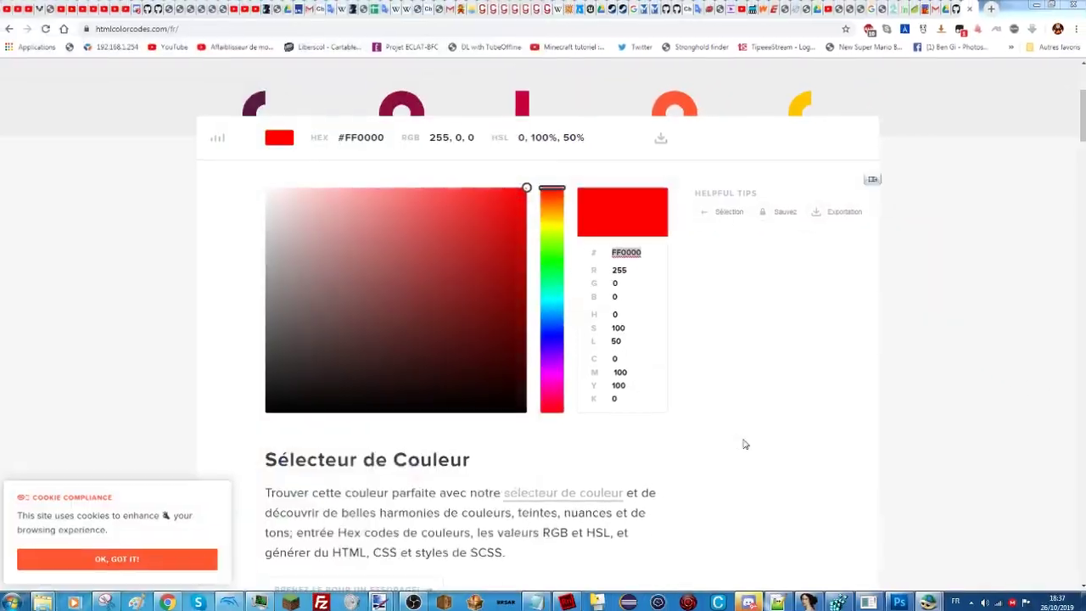
{"action": "left_click_drag", "start_coordinate": [468, 323], "coordinate": [455, 316]}
{"action": "left_click", "coordinate": [558, 258]}
{"action": "left_click_drag", "start_coordinate": [492, 276], "coordinate": [533, 181]}
{"action": "double_click", "coordinate": [646, 251]}
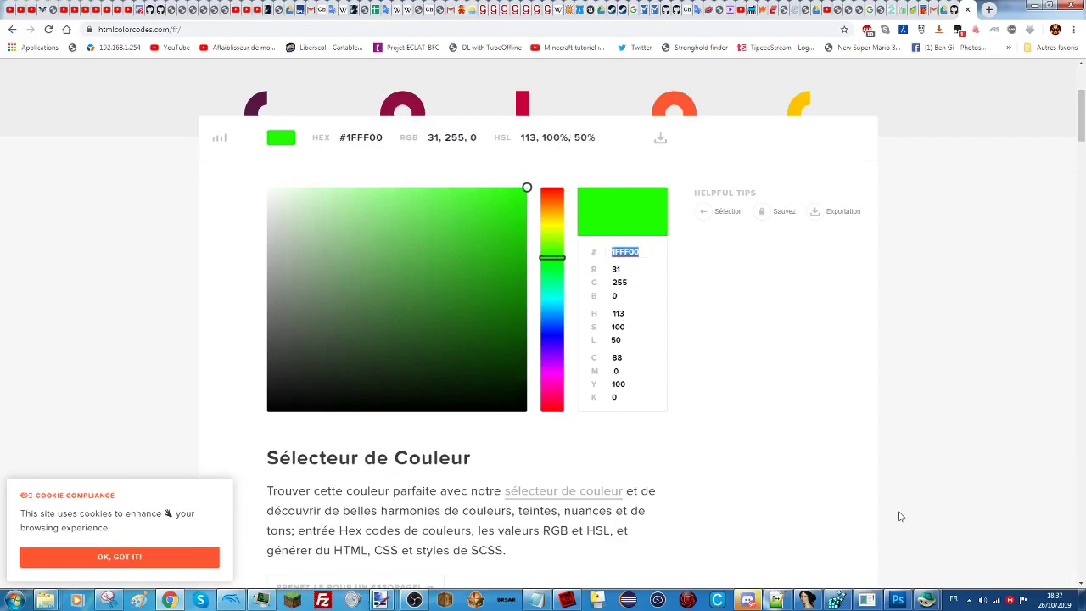
Switch back to tuto.kpmap in Koopatlas and set Monde Tuto's FS Hint 1 colour to #1FFF00.
{"action": "mouse_move", "coordinate": [926, 600]}
{"action": "mouse_move", "coordinate": [885, 545]}
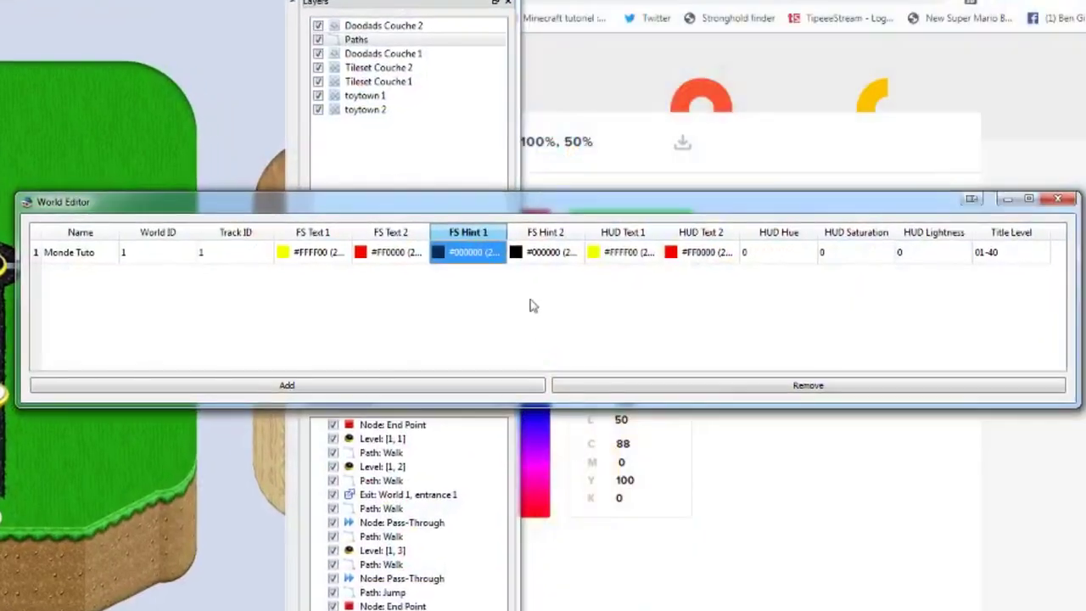
{"action": "left_click", "coordinate": [492, 252]}
{"action": "left_click", "coordinate": [485, 252]}
{"action": "left_click_drag", "start_coordinate": [485, 252], "coordinate": [460, 252]}
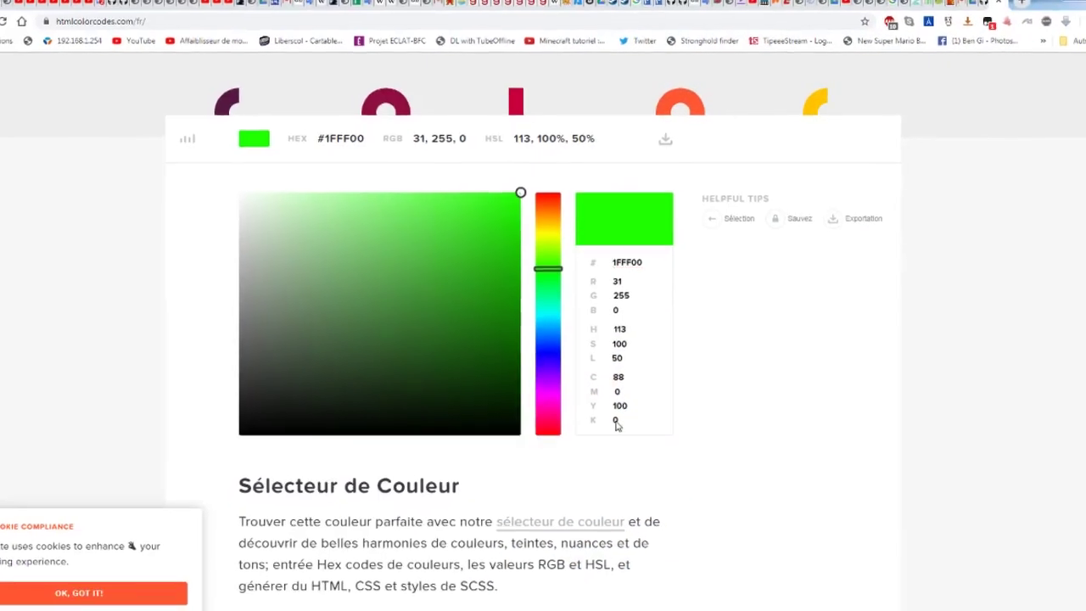
In the browser's colour selector, pick the purple CD00FF and copy its hex code.
{"action": "left_click_drag", "start_coordinate": [552, 257], "coordinate": [555, 367]}
{"action": "left_click_drag", "start_coordinate": [646, 255], "coordinate": [582, 253]}
{"action": "key", "text": "ctrl+c"}
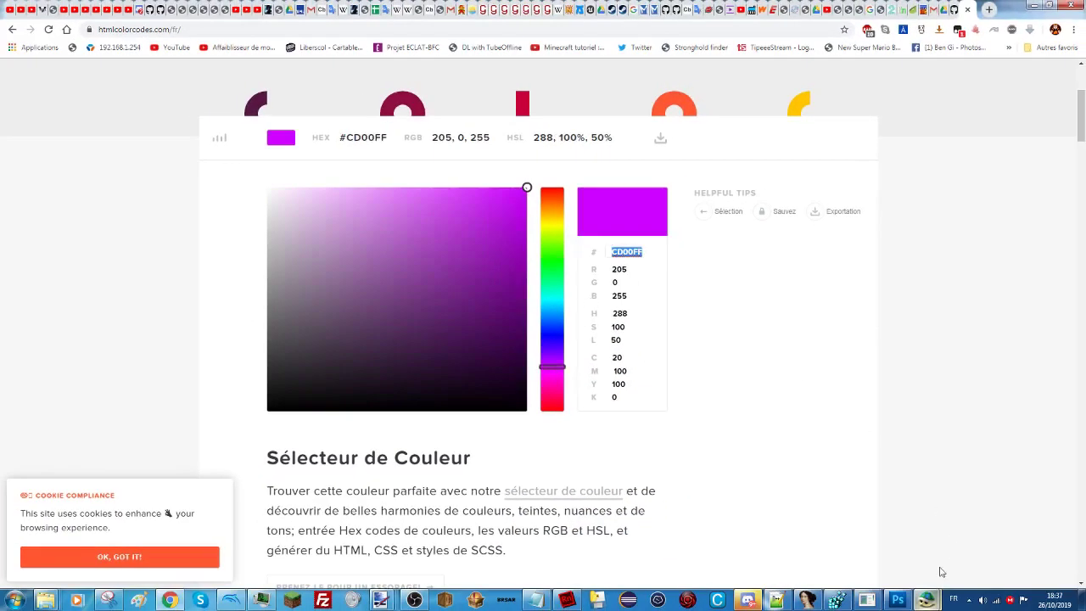
Switch back to tuto.kpmap in Koopatlas and set Monde Tuto's FS Hint 2 colour to #CD00FF.
{"action": "mouse_move", "coordinate": [925, 599]}
{"action": "left_click", "coordinate": [885, 535]}
{"action": "left_click", "coordinate": [545, 218]}
{"action": "left_click", "coordinate": [552, 245]}
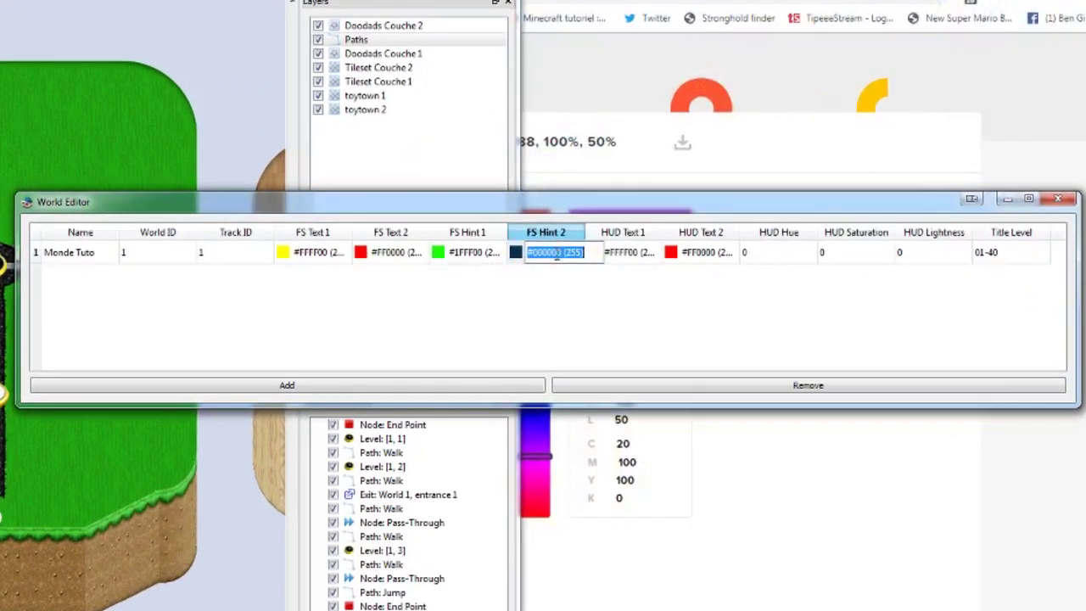
{"action": "key", "text": "ctrl+v"}
{"action": "left_click", "coordinate": [670, 322]}
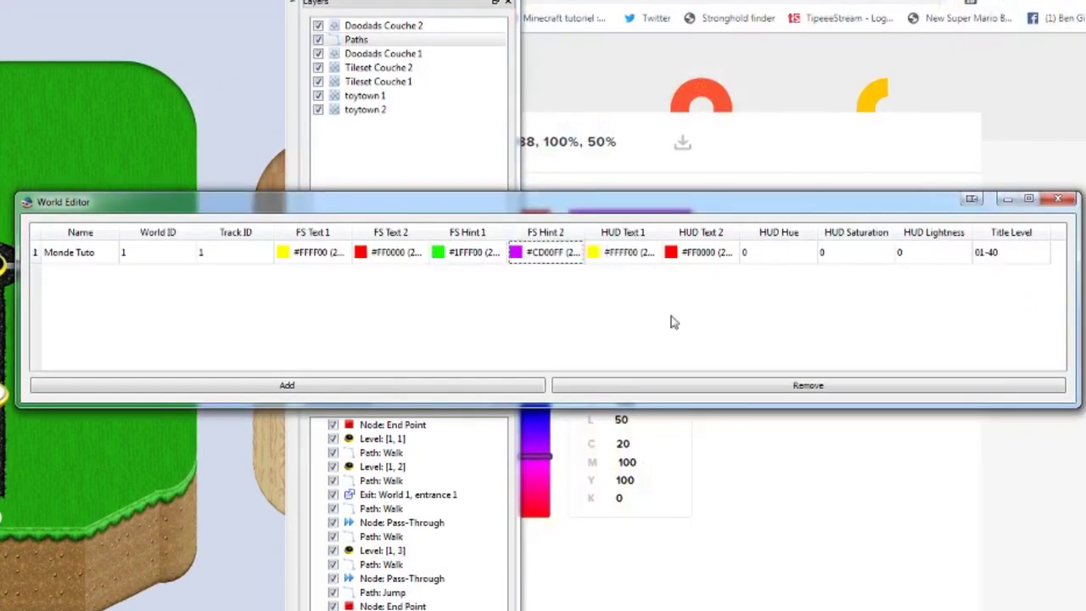
Switch to the browser, pick the blue 0008FF in the colour selector and copy its hue value 238.
{"action": "left_click", "coordinate": [762, 253]}
{"action": "left_click", "coordinate": [878, 254]}
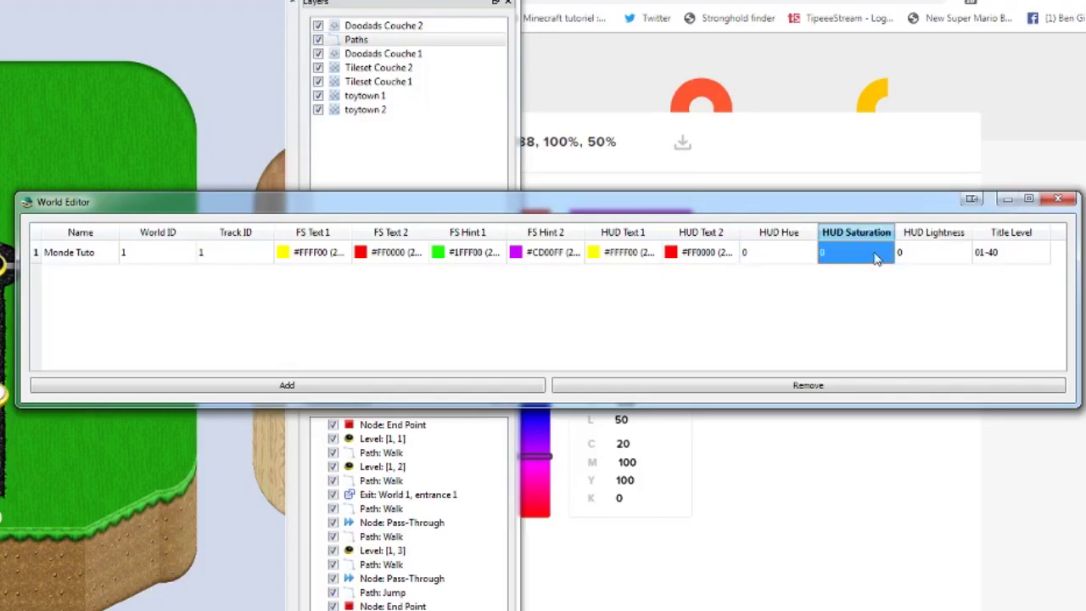
{"action": "left_click", "coordinate": [918, 254]}
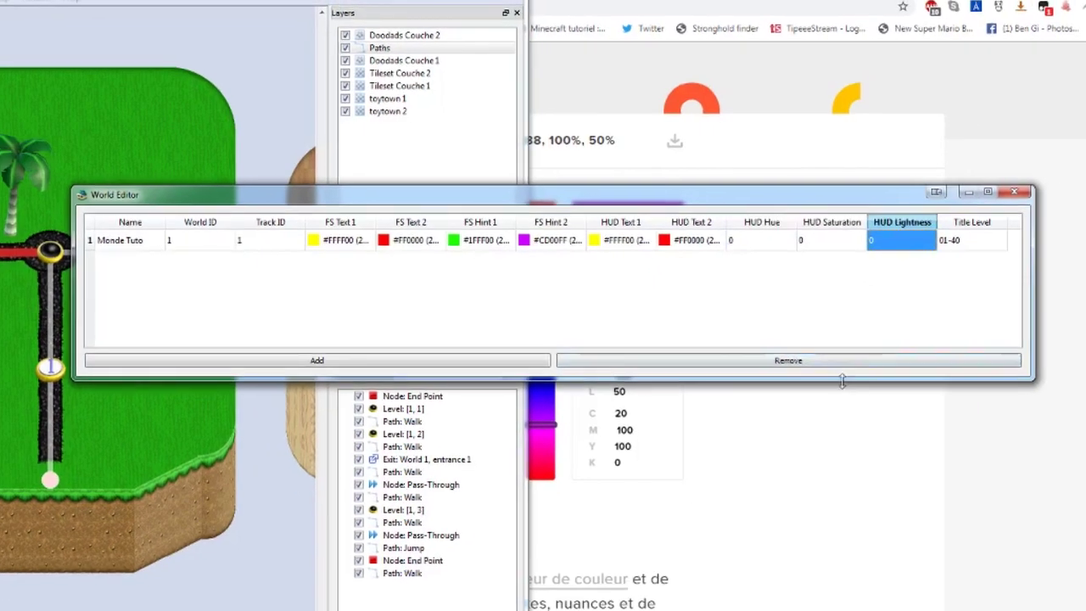
{"action": "left_click", "coordinate": [852, 491]}
{"action": "left_click", "coordinate": [528, 421]}
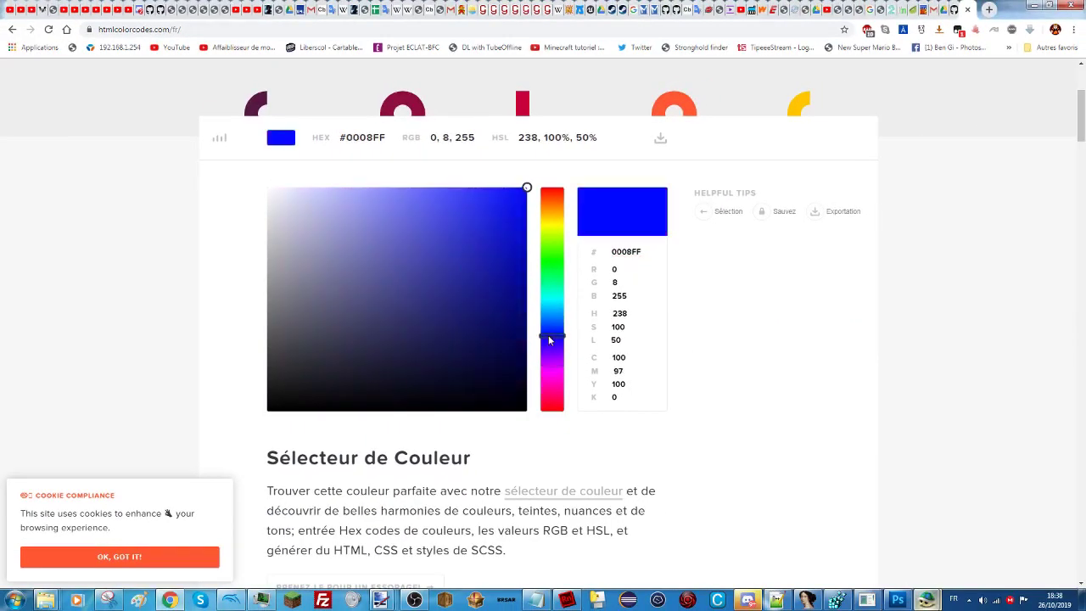
{"action": "double_click", "coordinate": [639, 311]}
{"action": "left_click", "coordinate": [634, 329]}
Return to Koopatlas and set Monde Tuto's HUD Hue to 238.
{"action": "mouse_move", "coordinate": [926, 600]}
{"action": "left_click", "coordinate": [972, 555]}
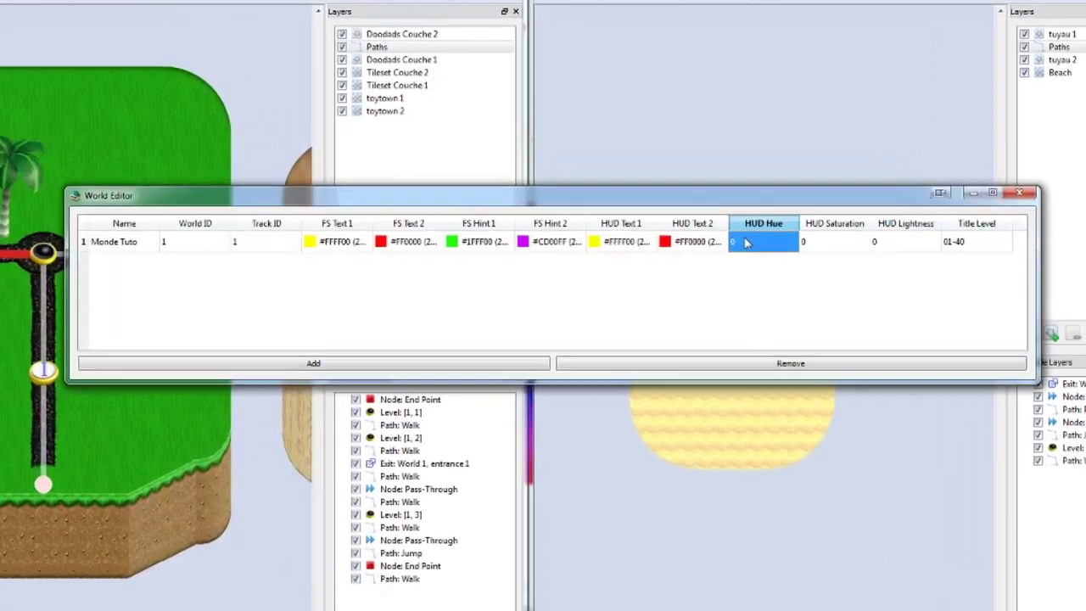
{"action": "type", "text": "238"}
{"action": "left_click", "coordinate": [896, 302]}
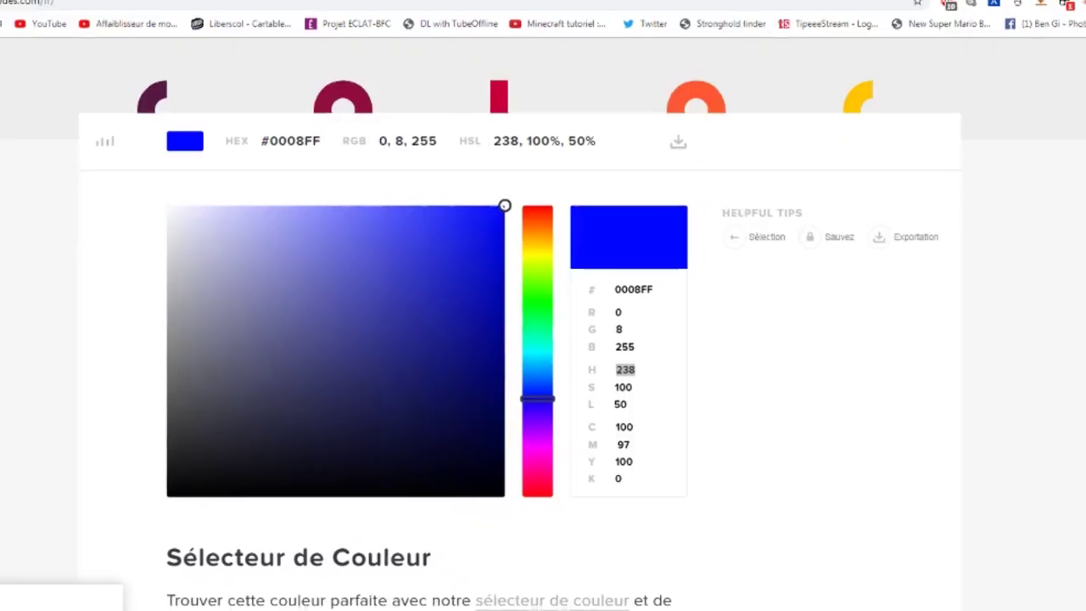
Transfer the blue's saturation 100 and lightness 50 from the browser to Monde Tuto's HUD Saturation and HUD Lightness, then close the World Editor.
{"action": "mouse_move", "coordinate": [926, 600]}
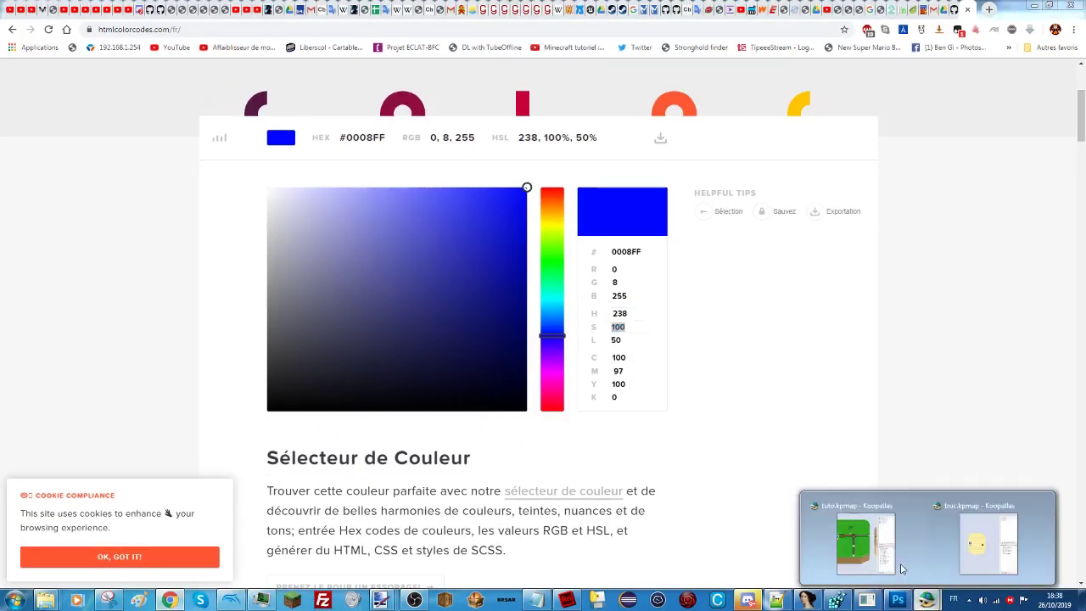
{"action": "left_click", "coordinate": [901, 569]}
{"action": "key", "text": "Tab"}
{"action": "left_click", "coordinate": [710, 349]}
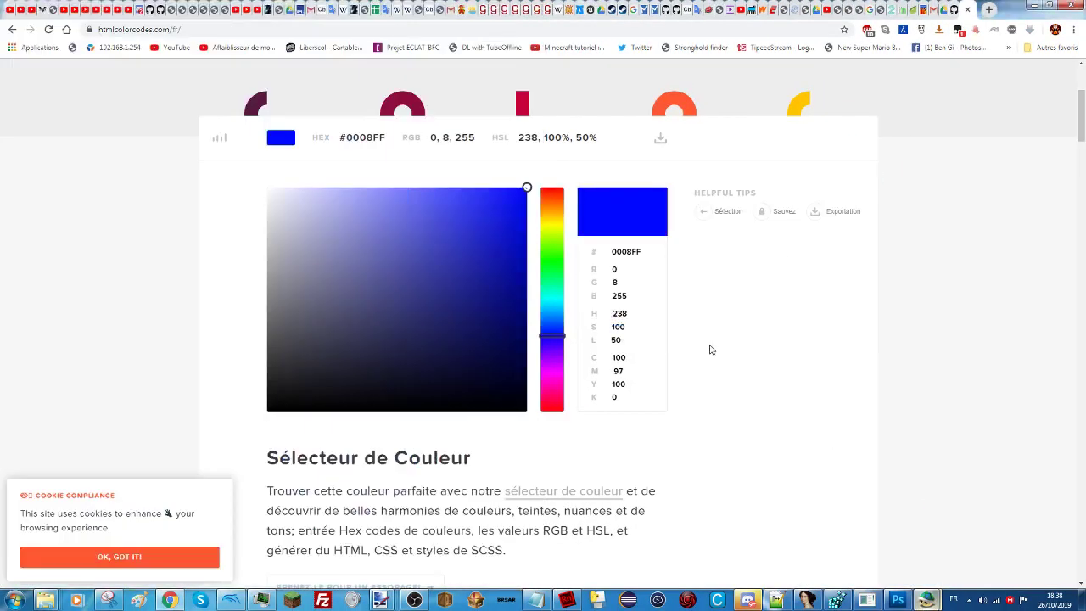
{"action": "left_click", "coordinate": [882, 552]}
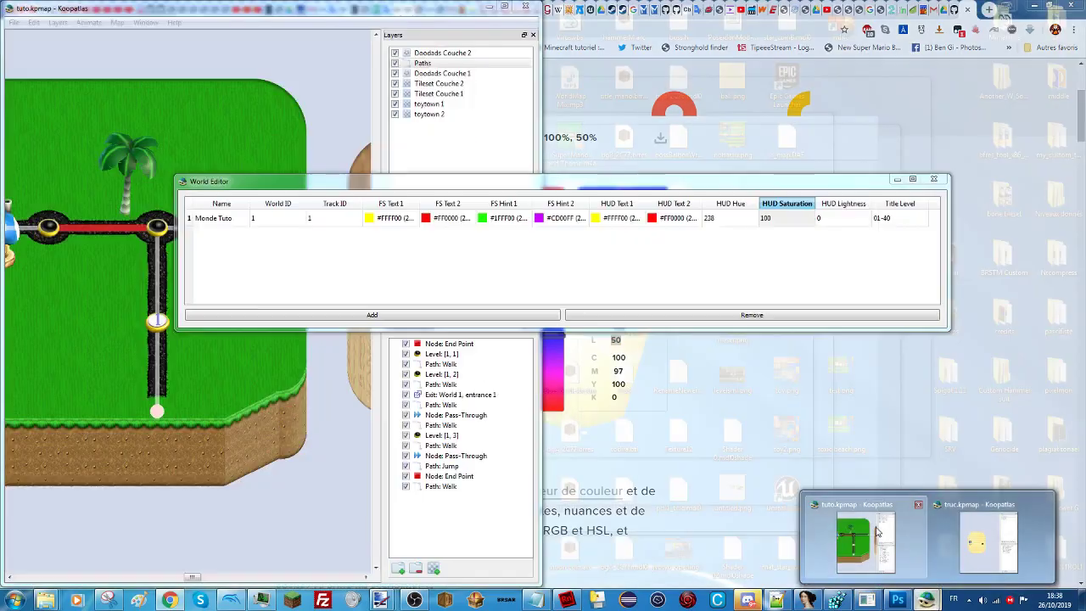
{"action": "key", "text": "Tab"}
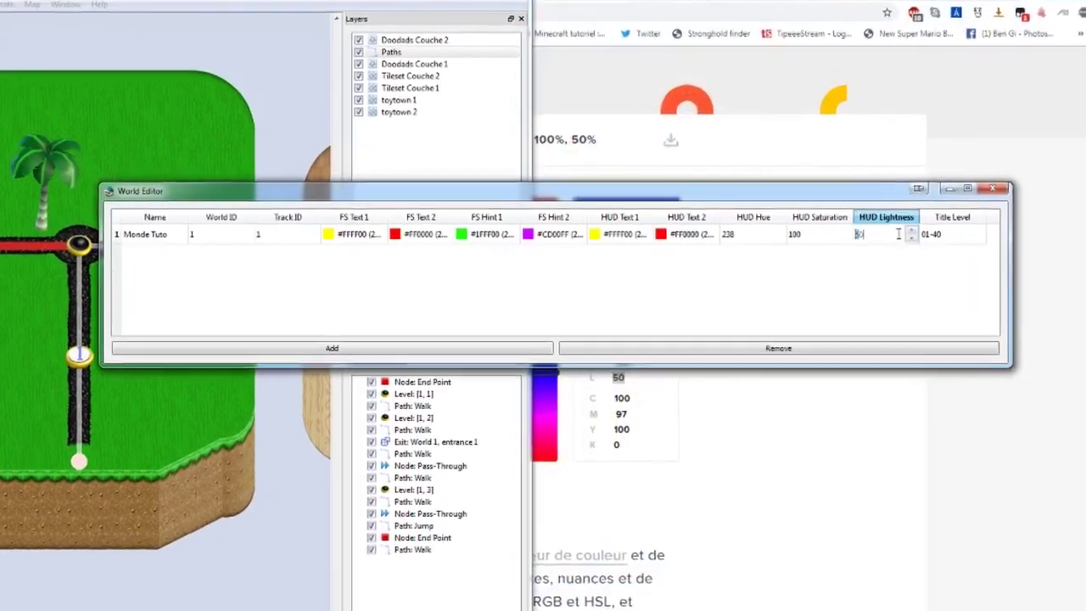
{"action": "left_click", "coordinate": [907, 275]}
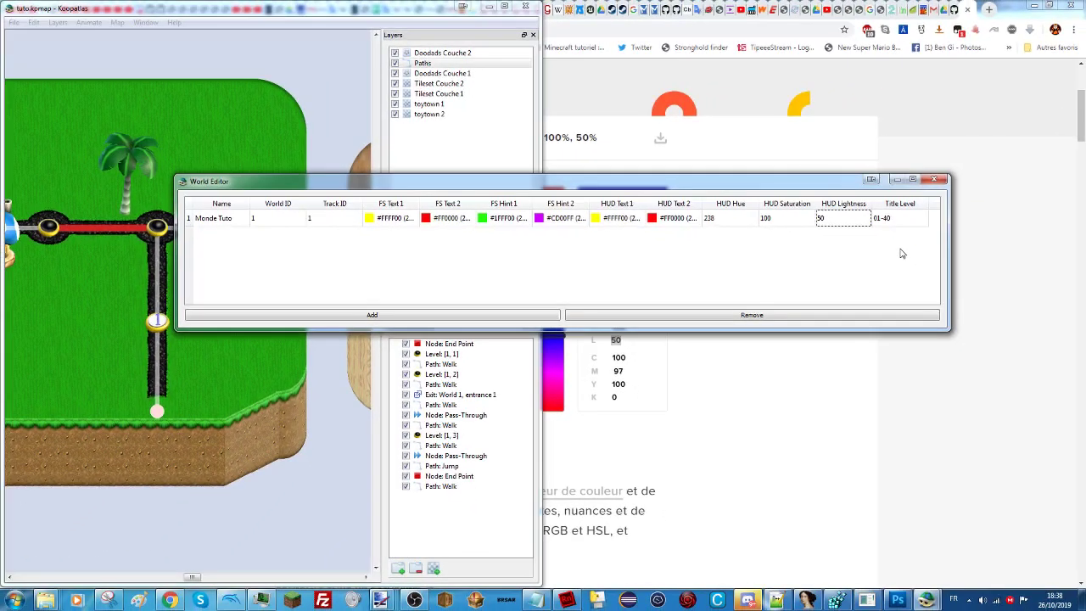
{"action": "left_click", "coordinate": [939, 181]}
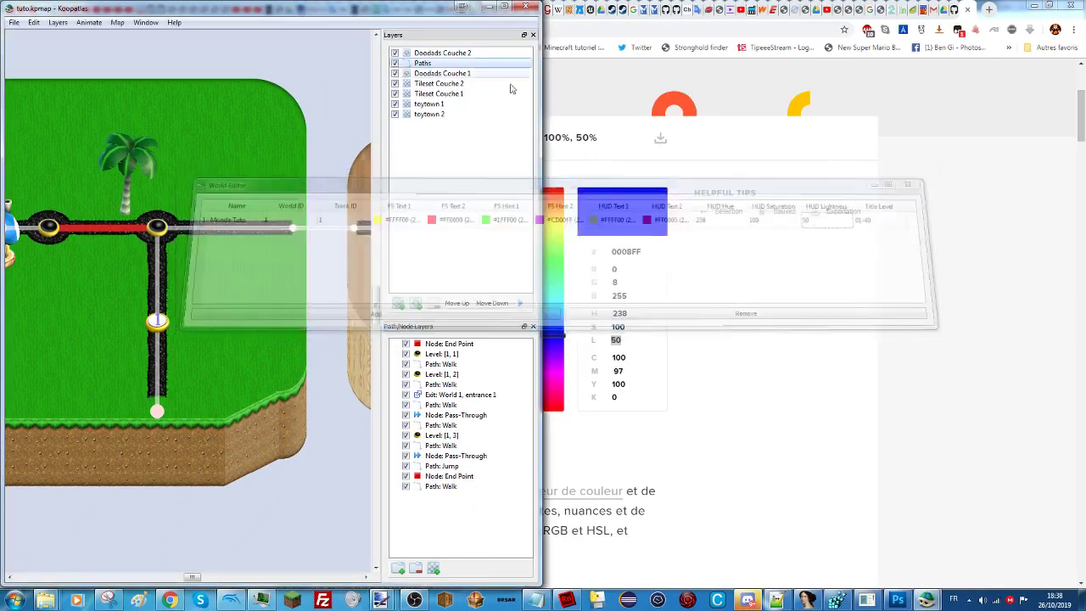
Switch to truc.kpmap, open its World Editor and add a world named Monde Truc.
{"action": "mouse_move", "coordinate": [927, 599]}
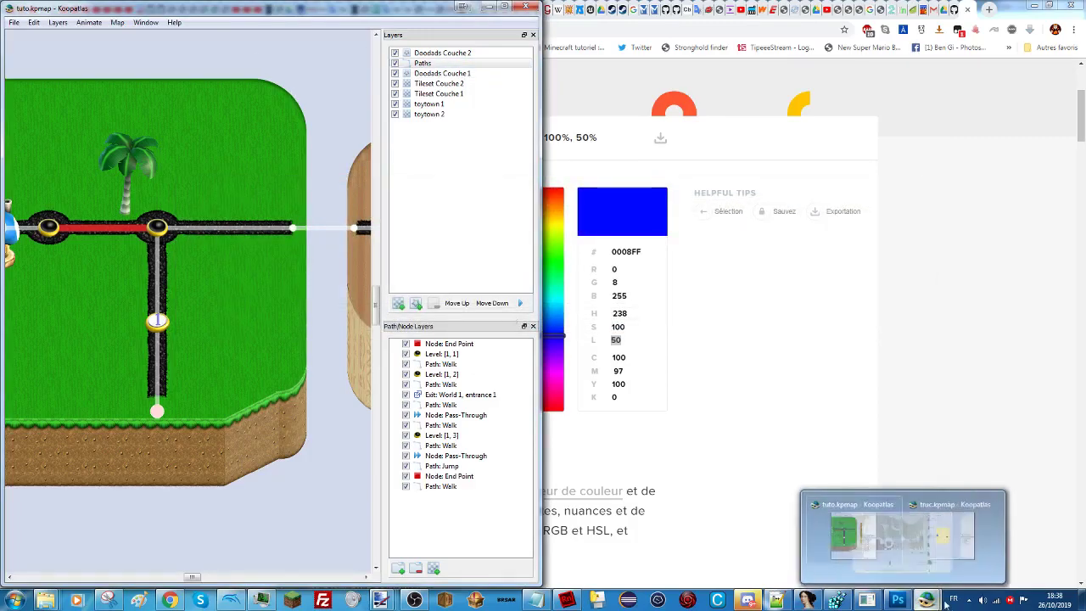
{"action": "left_click", "coordinate": [991, 533]}
{"action": "left_click", "coordinate": [683, 23]}
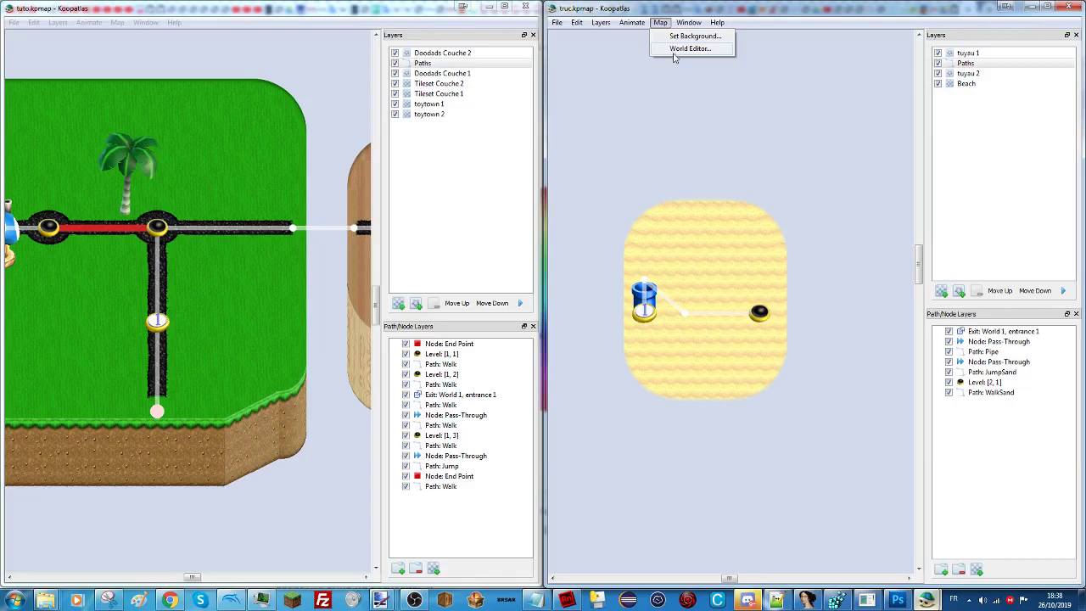
{"action": "left_click", "coordinate": [687, 50]}
{"action": "left_click", "coordinate": [316, 326]}
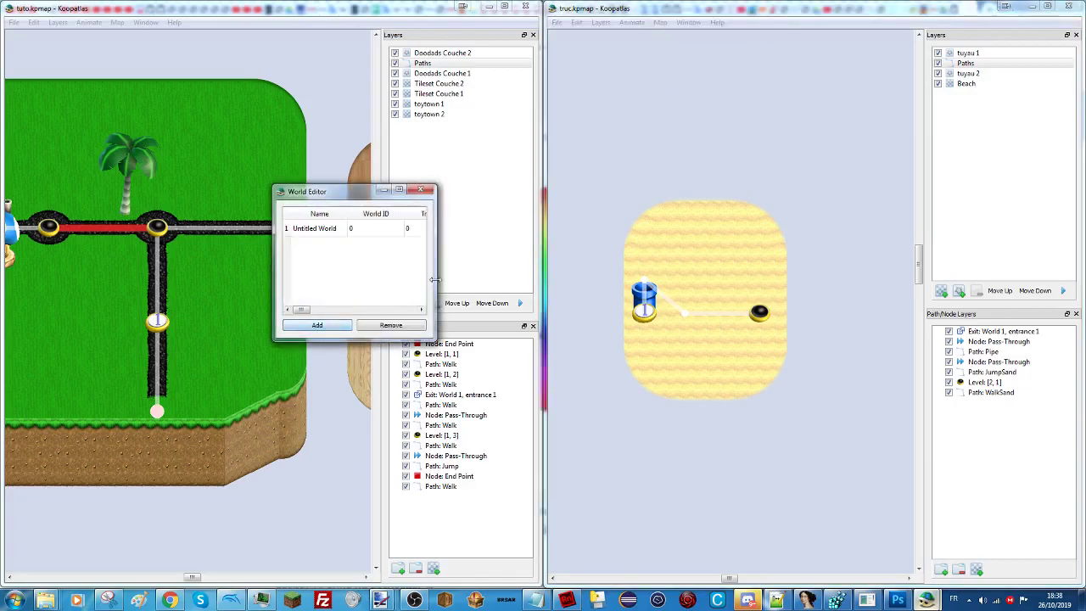
{"action": "left_click_drag", "start_coordinate": [434, 279], "coordinate": [1052, 335]}
{"action": "double_click", "coordinate": [330, 227]}
{"action": "type", "text": "Monde Truc"}
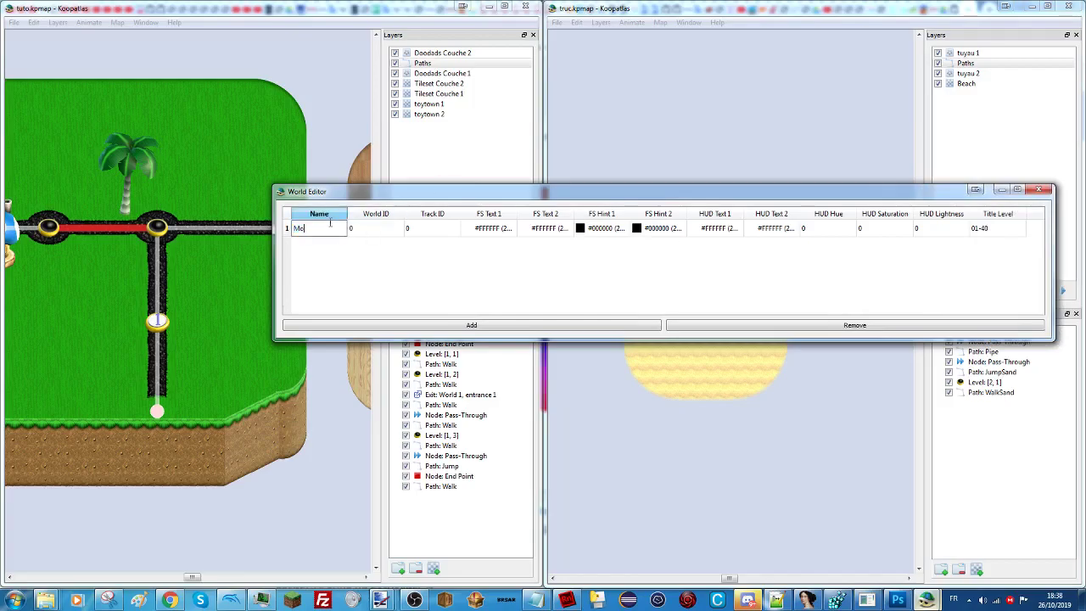
Set Monde Truc's World ID and Track ID to 2.
{"action": "double_click", "coordinate": [385, 229]}
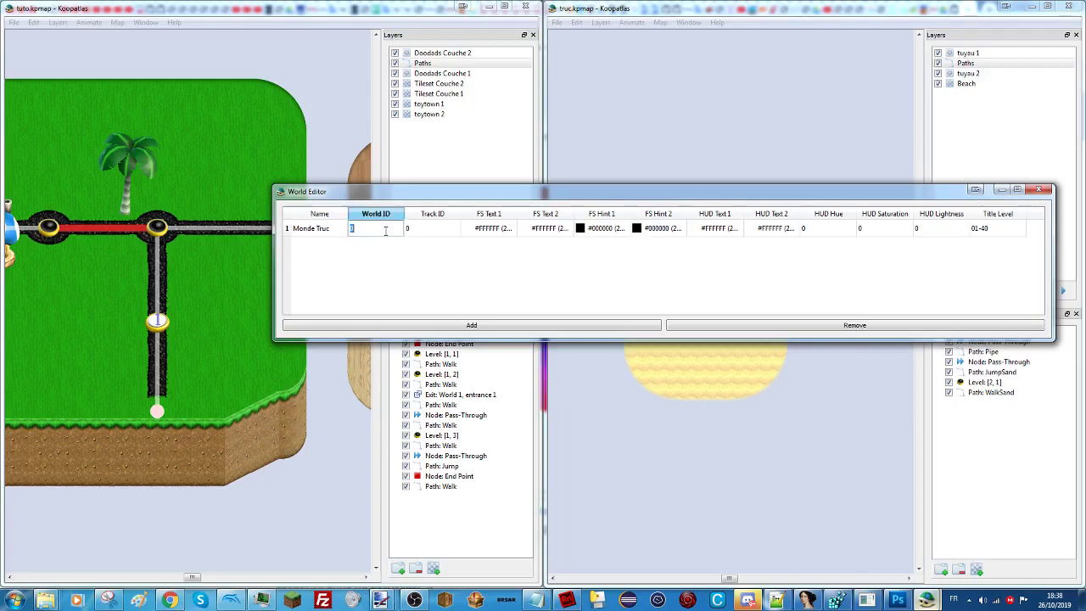
{"action": "double_click", "coordinate": [421, 229]}
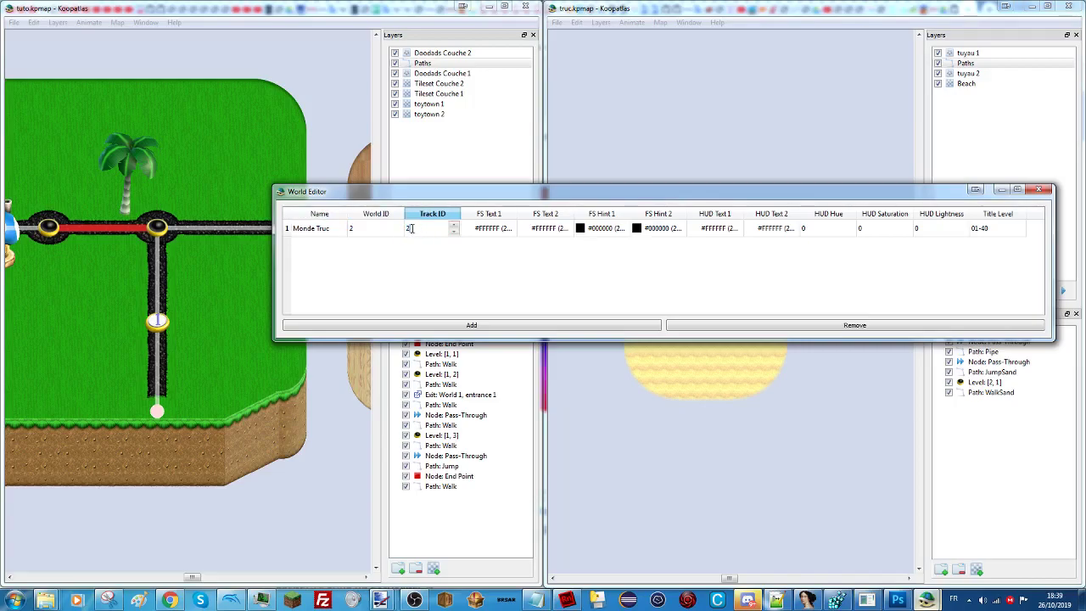
{"action": "type", "text": "2"}
{"action": "key", "text": "shift+Tab"}
{"action": "left_click", "coordinate": [419, 231]}
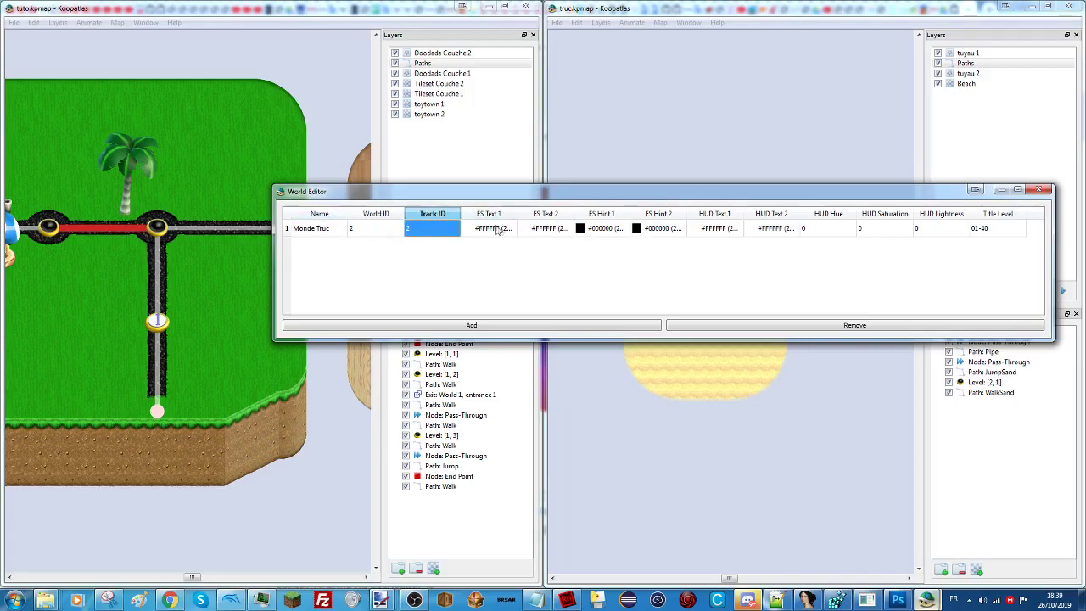
Check Monde Truc's FS Text 1 and Title Level in the World Editor, then close the editor.
{"action": "left_click", "coordinate": [498, 231]}
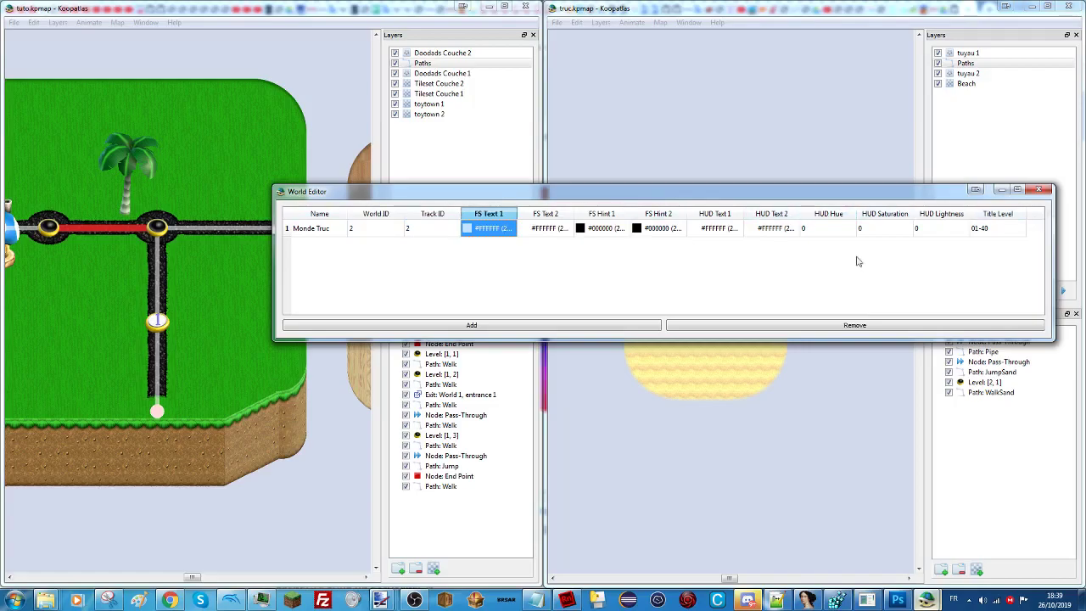
{"action": "double_click", "coordinate": [988, 231]}
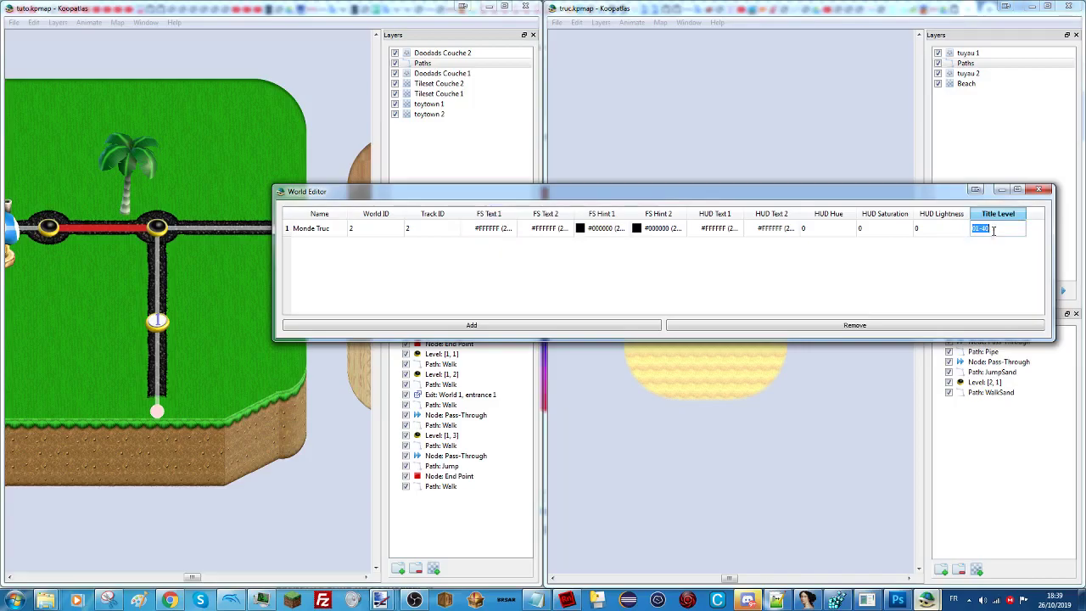
{"action": "left_click", "coordinate": [996, 265]}
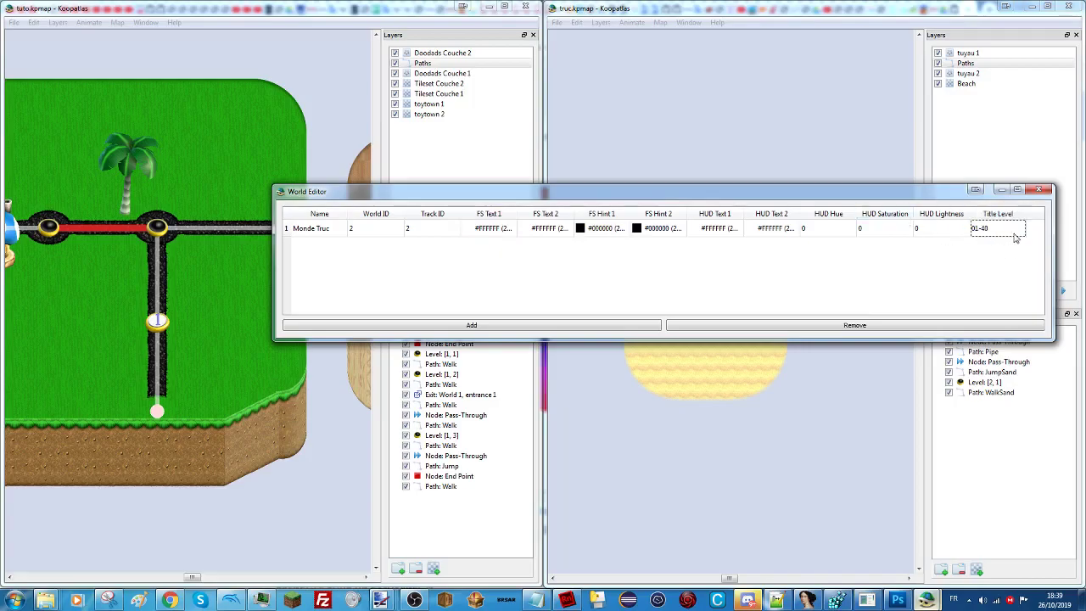
{"action": "left_click", "coordinate": [1041, 191]}
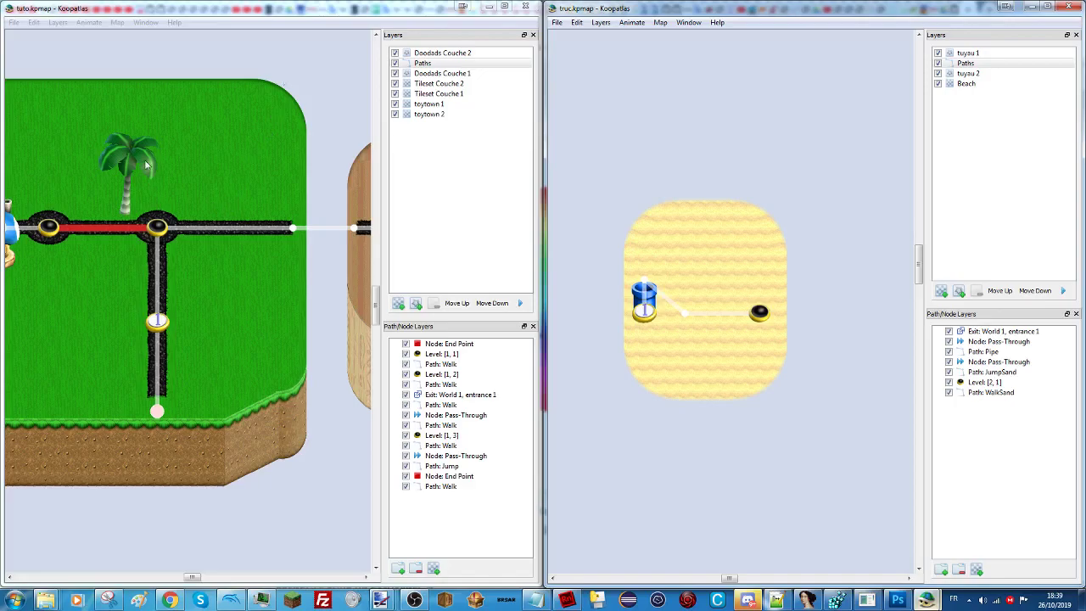
Open the World Editor of tuto.kpmap and widen it to show all of Monde Tuto's columns.
{"action": "left_click", "coordinate": [14, 23]}
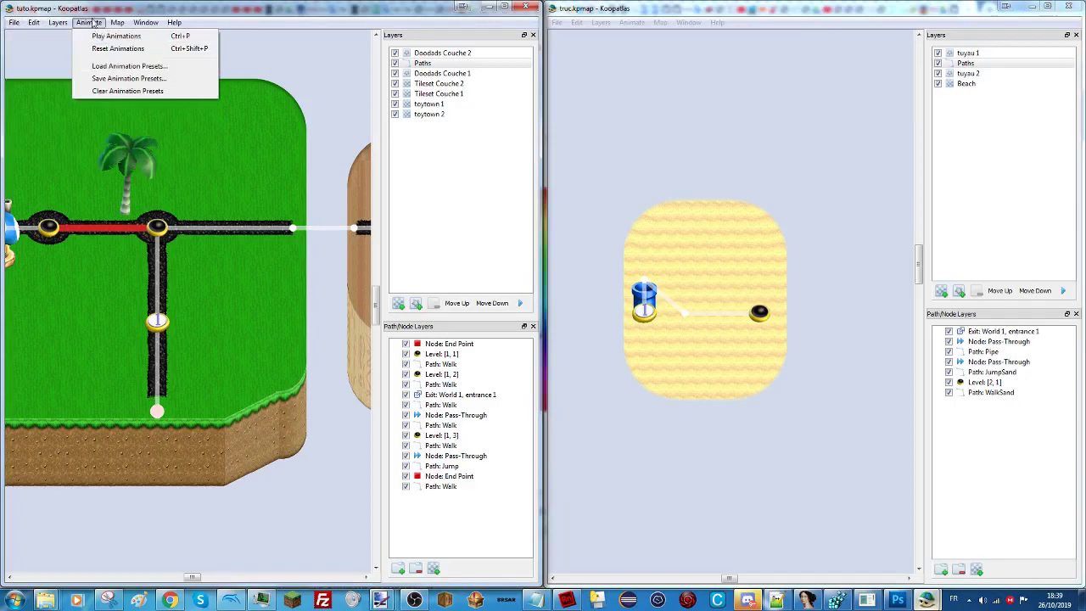
{"action": "mouse_move", "coordinate": [117, 22]}
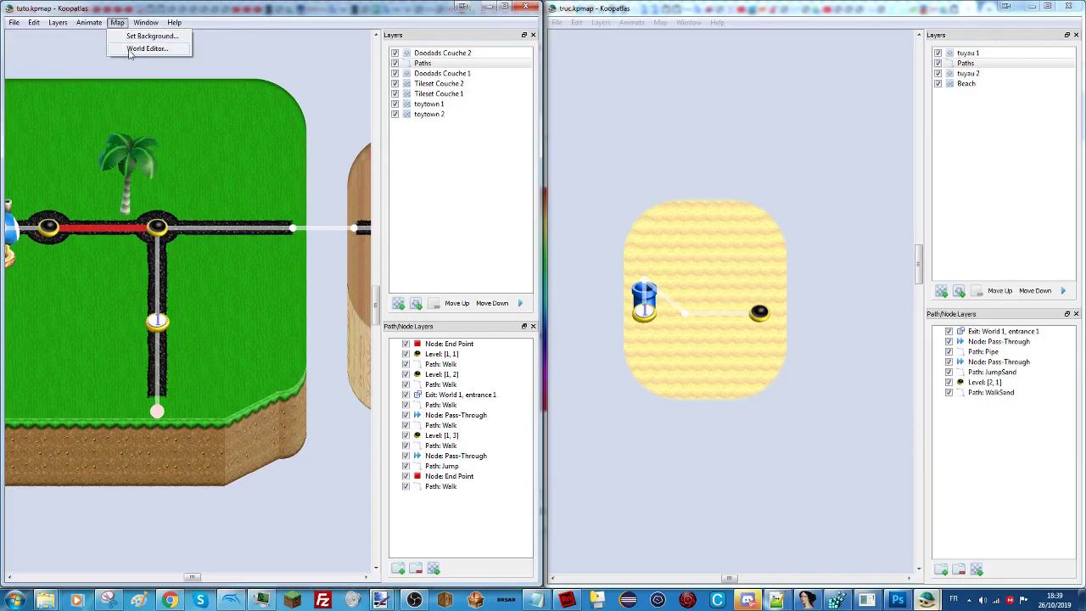
{"action": "left_click", "coordinate": [135, 49]}
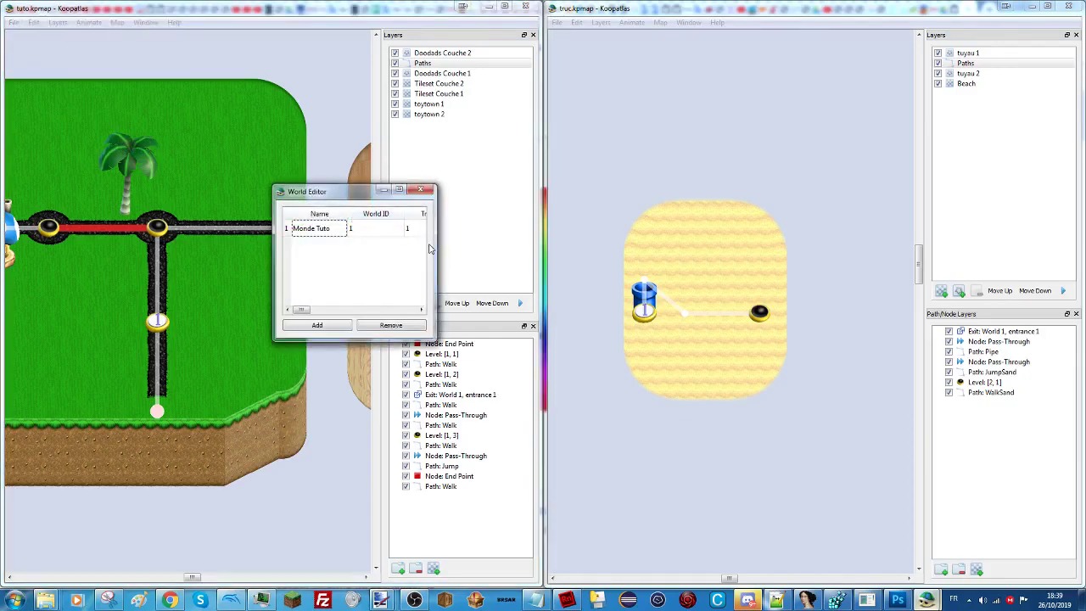
{"action": "left_click_drag", "start_coordinate": [432, 248], "coordinate": [1038, 309]}
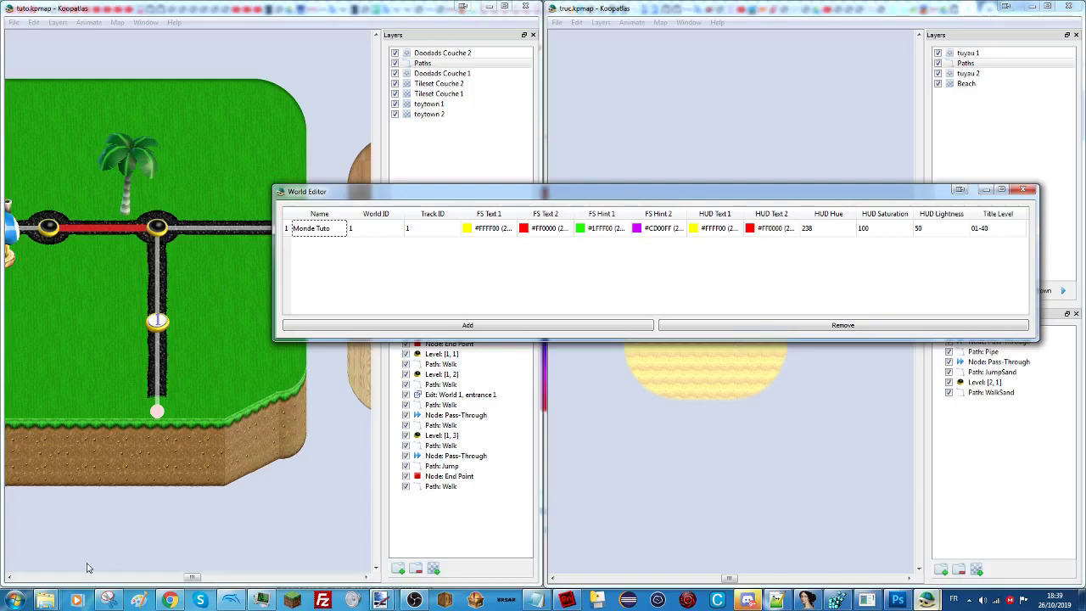
Switch to the Maps folder window, browse to NewerSMBW Source Code for windows, and open the Kamek shortcut in a new window.
{"action": "mouse_move", "coordinate": [47, 599]}
{"action": "mouse_move", "coordinate": [169, 555]}
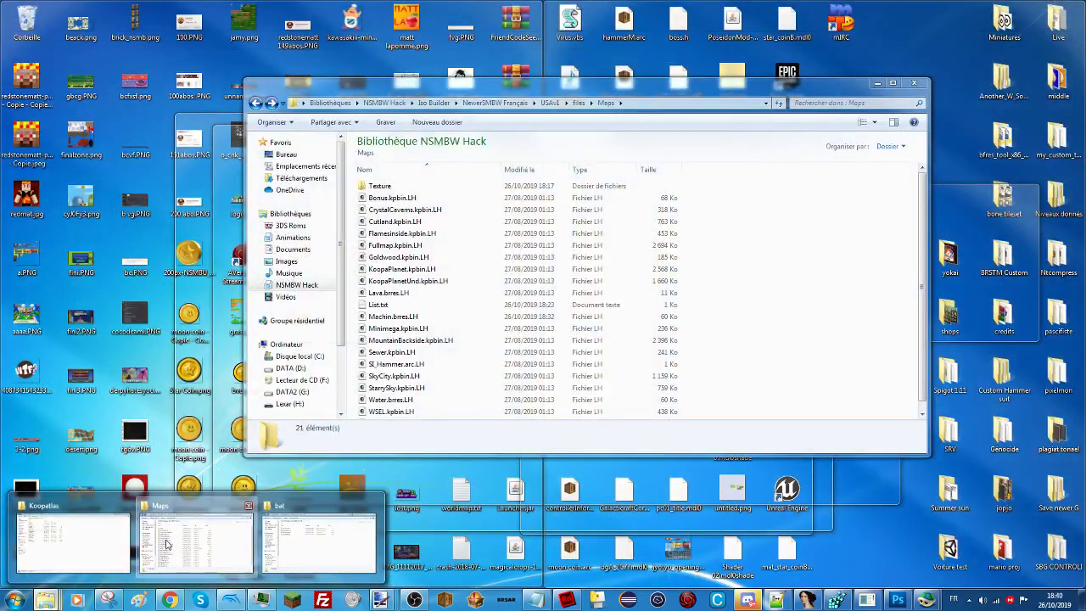
{"action": "left_click", "coordinate": [170, 548]}
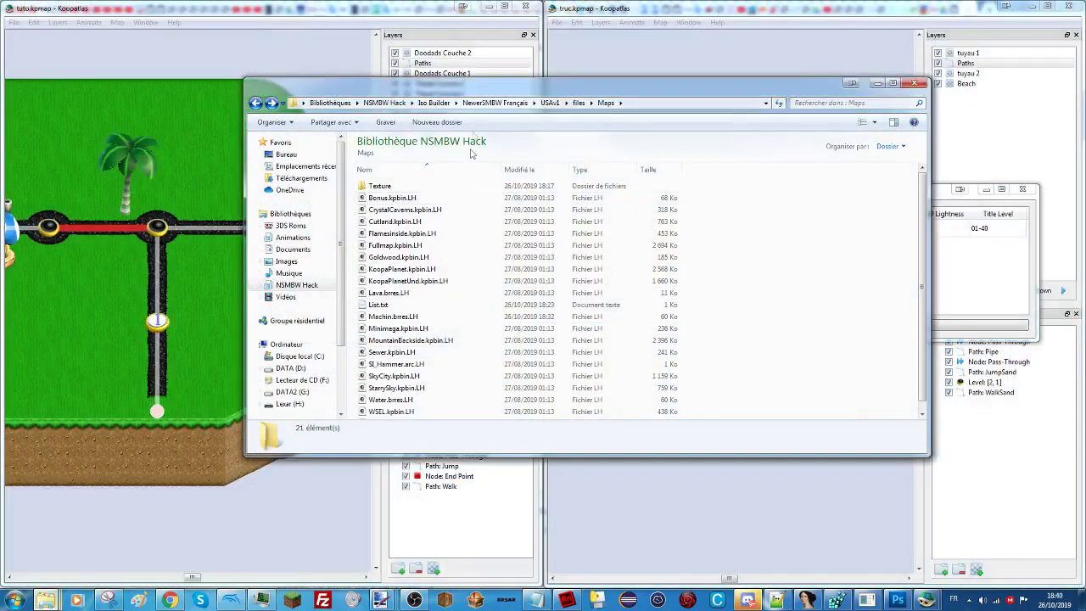
{"action": "left_click", "coordinate": [491, 102]}
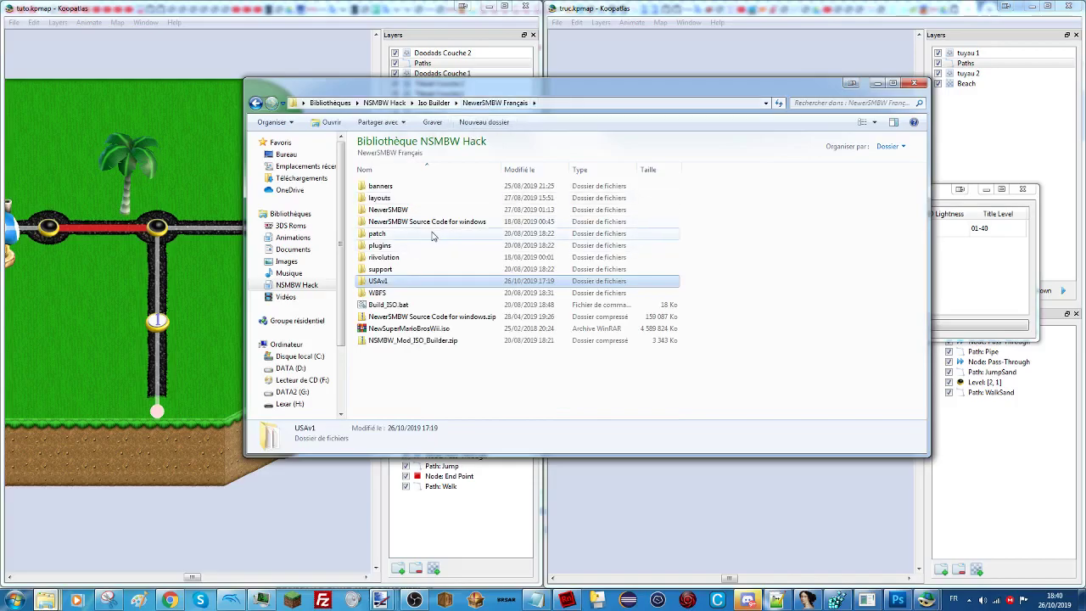
{"action": "double_click", "coordinate": [431, 222]}
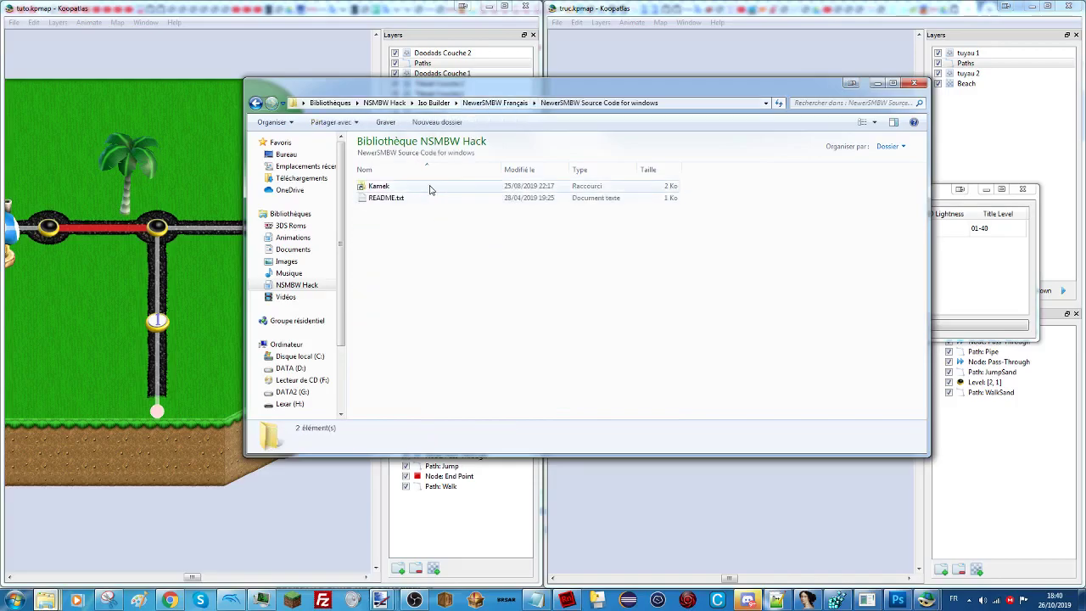
{"action": "double_click", "coordinate": [429, 188]}
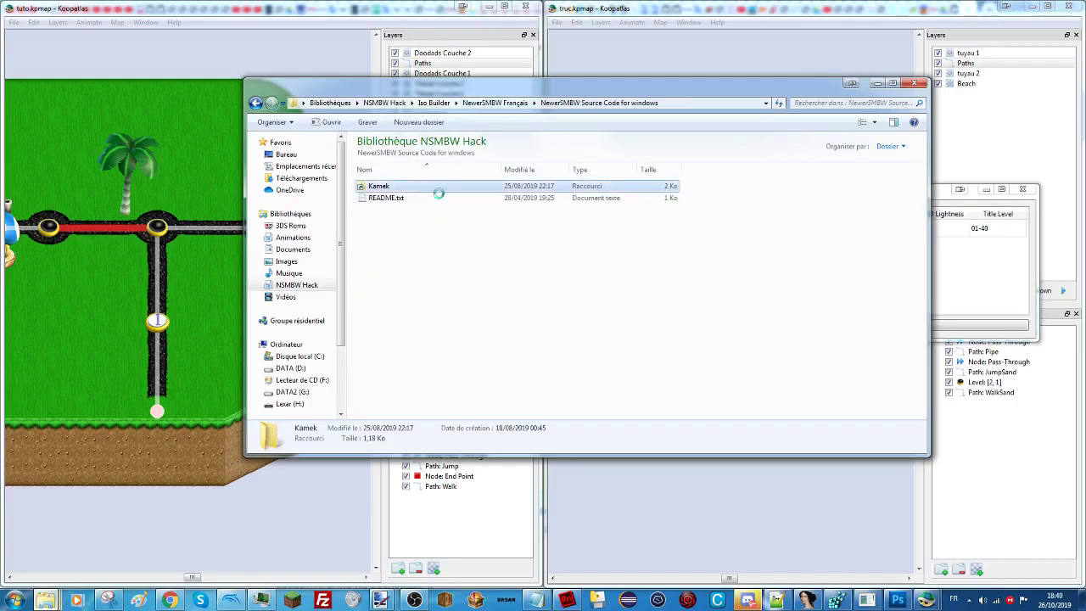
{"action": "right_click", "coordinate": [430, 188]}
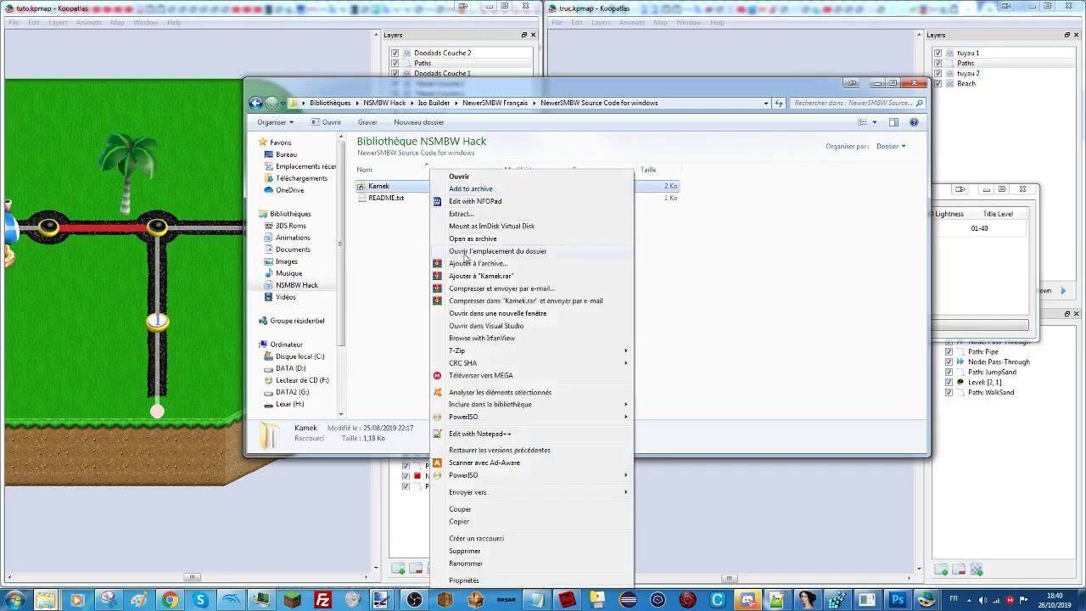
{"action": "left_click", "coordinate": [475, 313]}
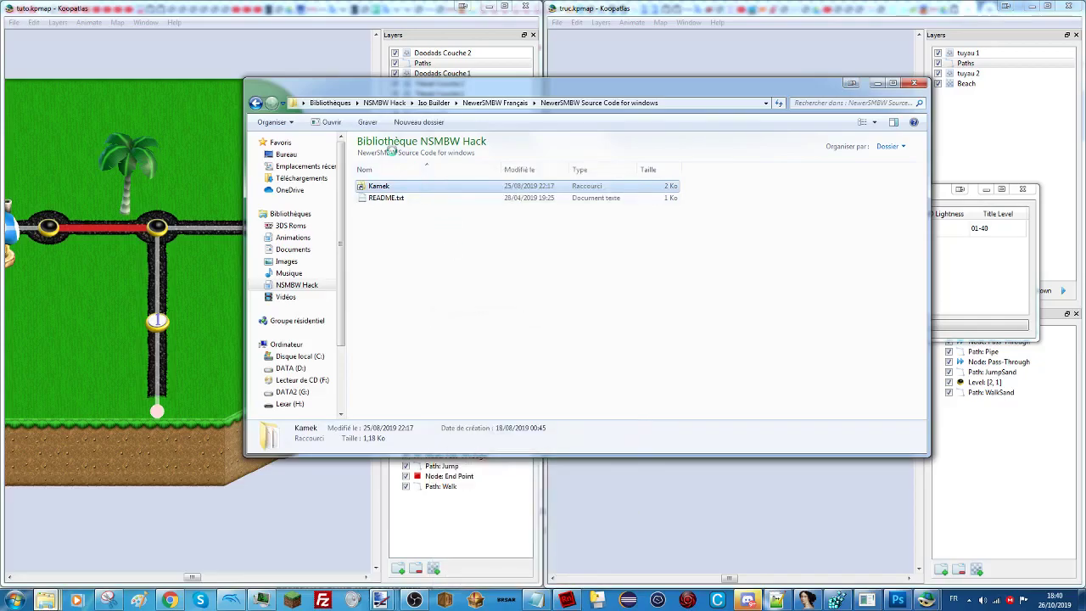
{"action": "left_click", "coordinate": [254, 102]}
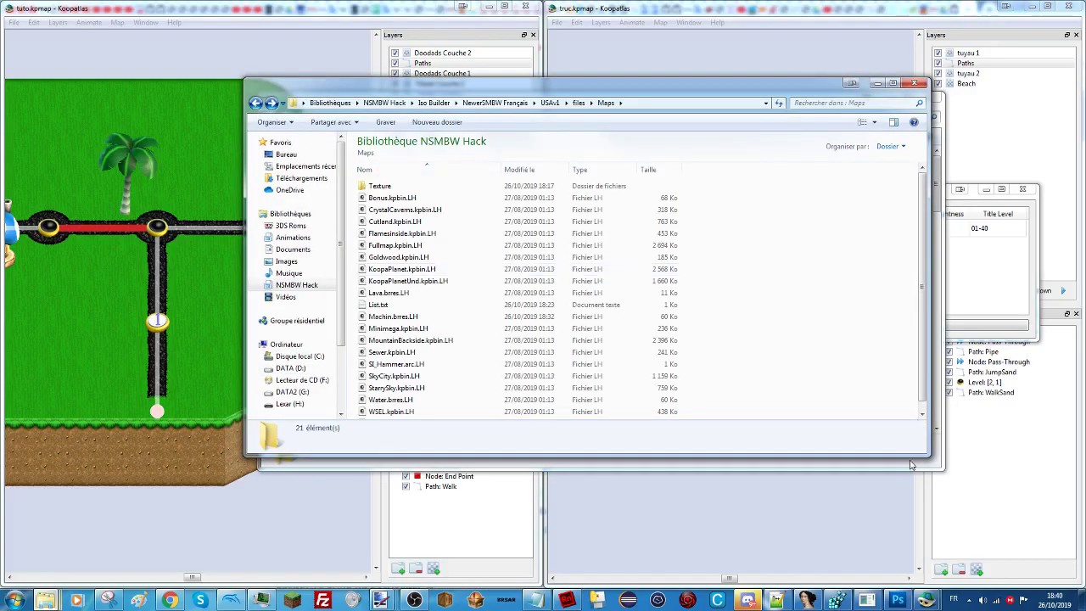
Open fileselect.S from Kamek's src folder in Notepad++.
{"action": "left_click", "coordinate": [406, 217]}
{"action": "double_click", "coordinate": [406, 217]}
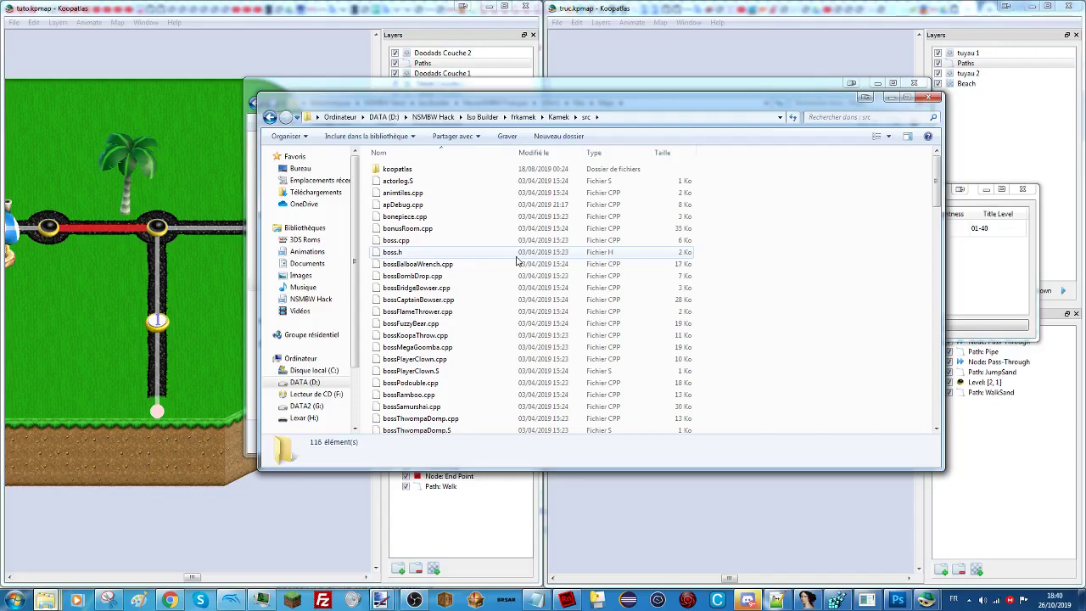
{"action": "left_click", "coordinate": [458, 241]}
{"action": "scroll", "coordinate": [490, 310], "scroll_direction": "down", "scroll_amount": 3}
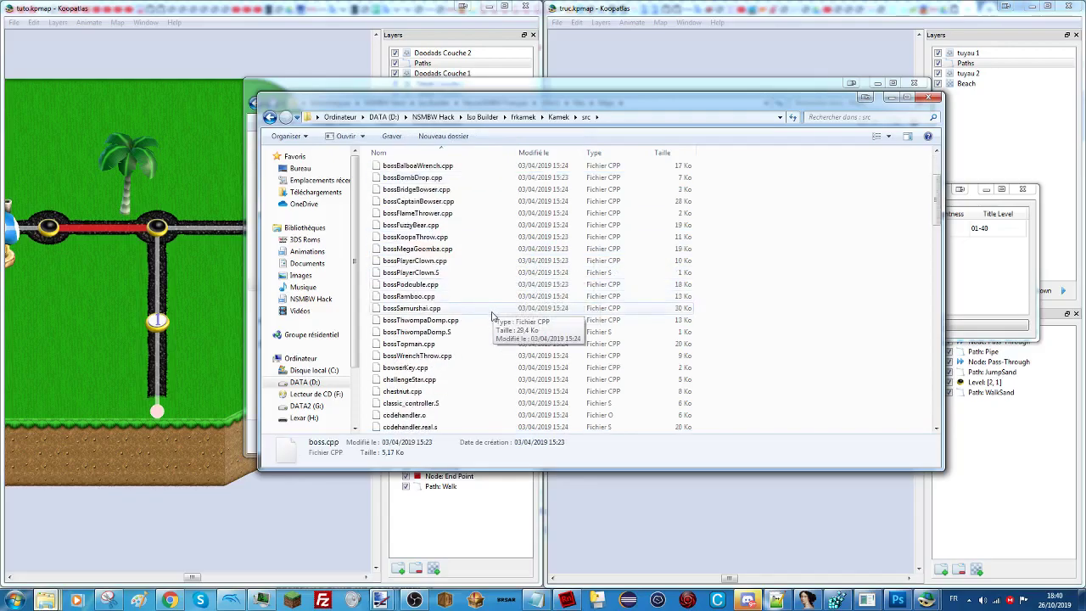
{"action": "scroll", "coordinate": [458, 352], "scroll_direction": "down", "scroll_amount": 1}
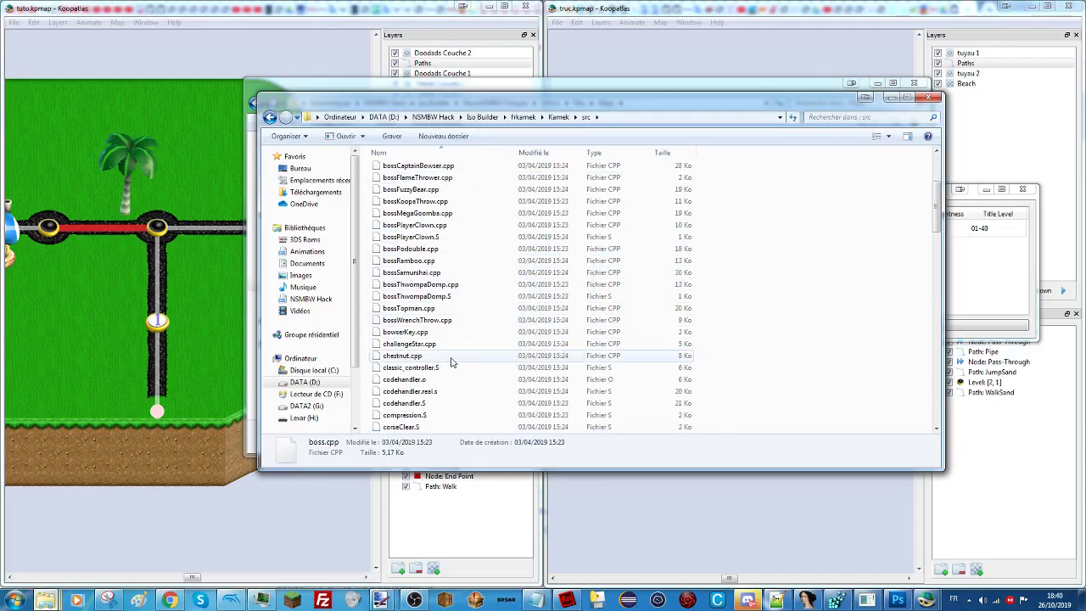
{"action": "scroll", "coordinate": [451, 361], "scroll_direction": "down", "scroll_amount": 10}
{"action": "left_click", "coordinate": [413, 166]}
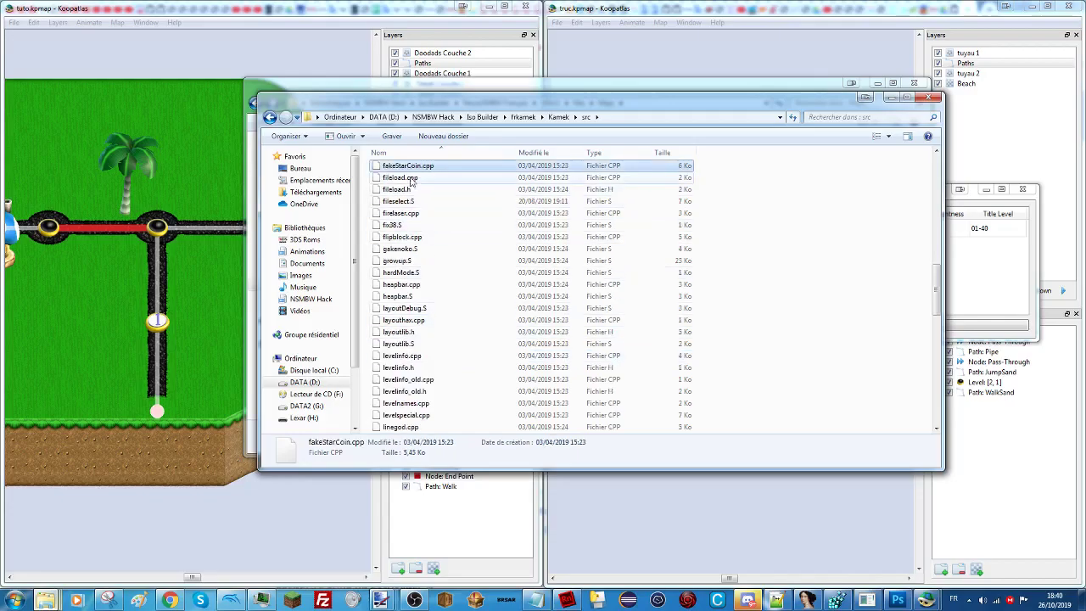
{"action": "left_click", "coordinate": [409, 202]}
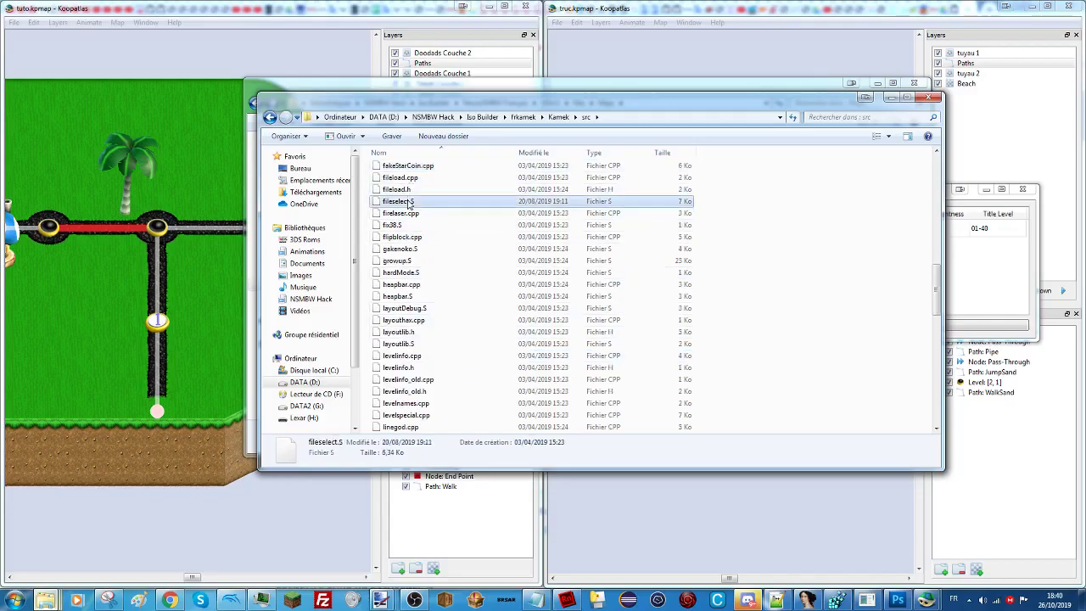
{"action": "right_click", "coordinate": [408, 202]}
{"action": "left_click", "coordinate": [461, 308]}
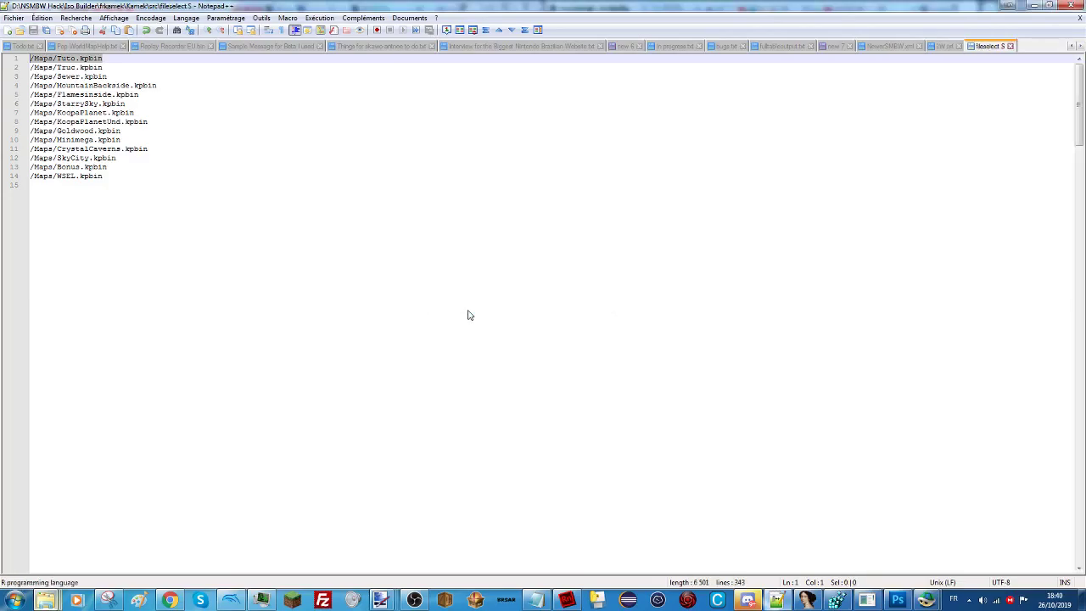
In the DefaultSavefileInfoData block of fileselect.S, replace the .string text with "Yoshi's Island".
{"action": "scroll", "coordinate": [476, 316], "scroll_direction": "down", "scroll_amount": 20}
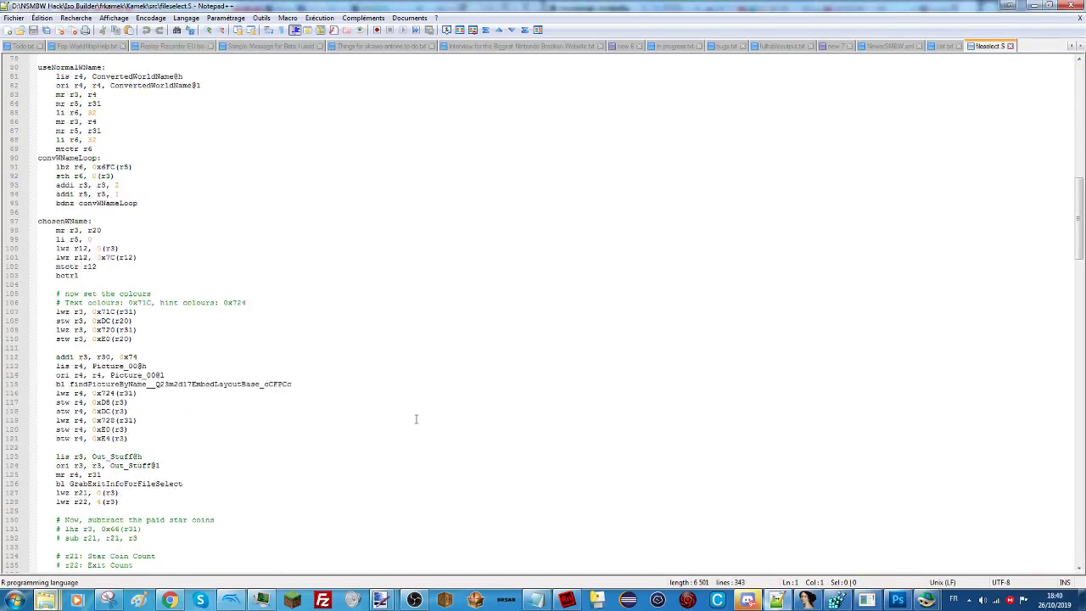
{"action": "scroll", "coordinate": [394, 392], "scroll_direction": "down", "scroll_amount": 20}
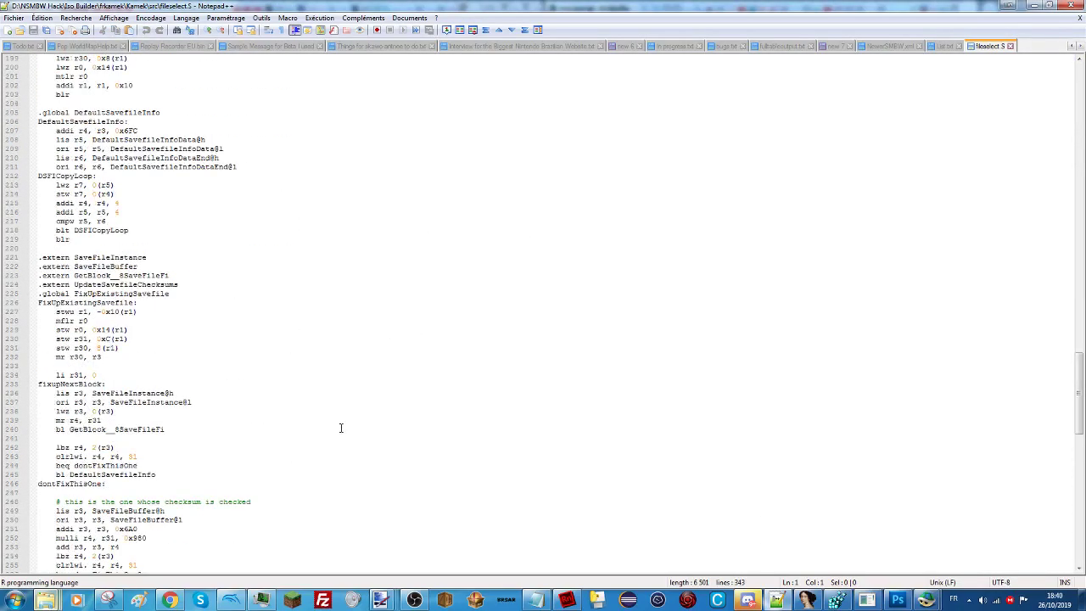
{"action": "scroll", "coordinate": [356, 430], "scroll_direction": "down", "scroll_amount": 11}
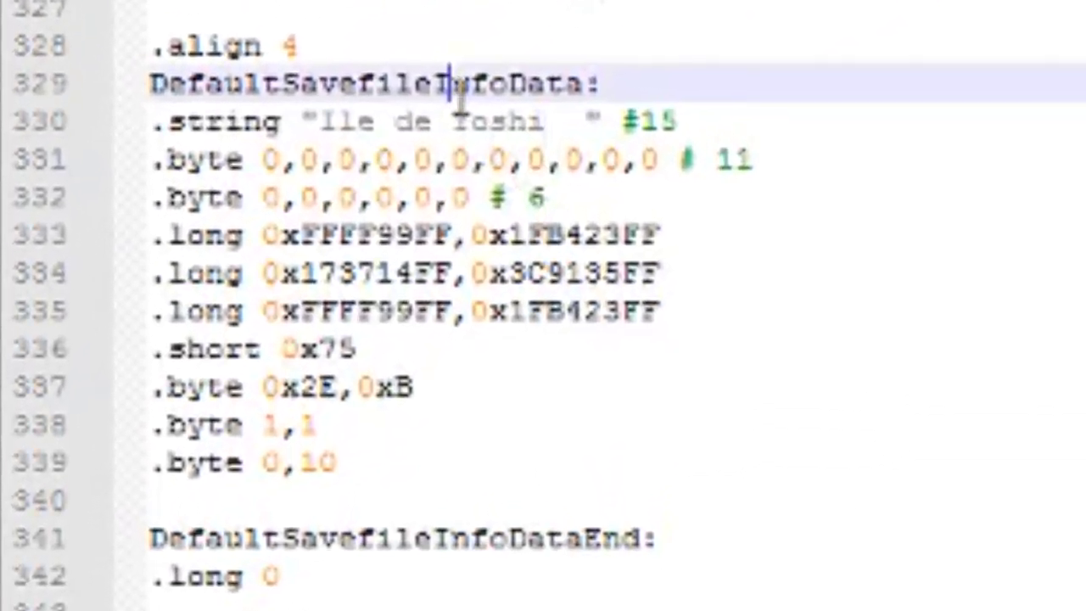
{"action": "left_click", "coordinate": [365, 226]}
{"action": "left_click_drag", "start_coordinate": [416, 236], "coordinate": [434, 236]}
{"action": "left_click", "coordinate": [564, 121]}
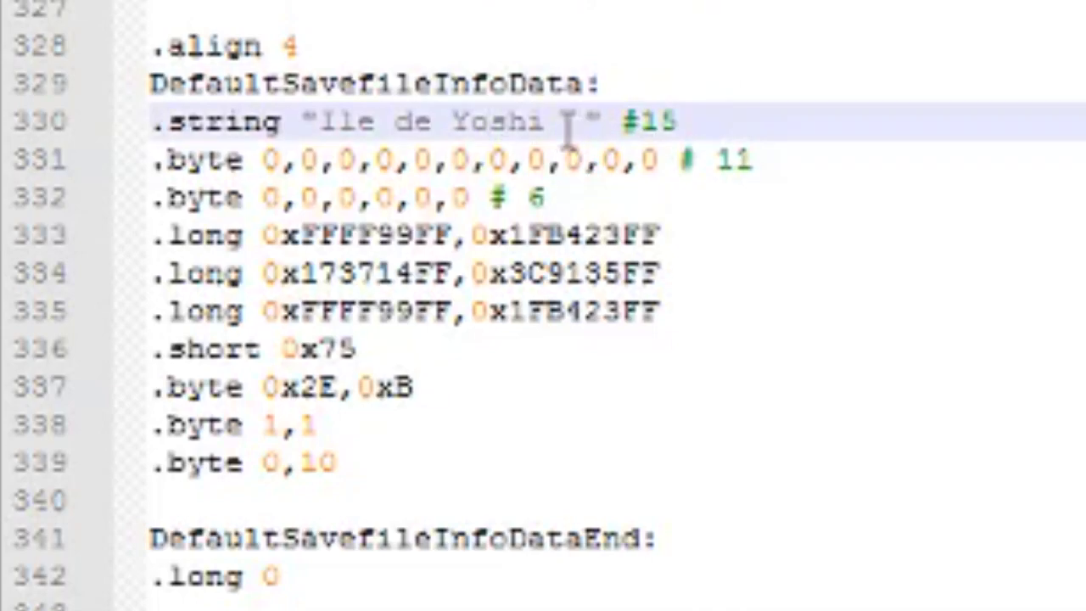
{"action": "left_click_drag", "start_coordinate": [581, 121], "coordinate": [547, 122]}
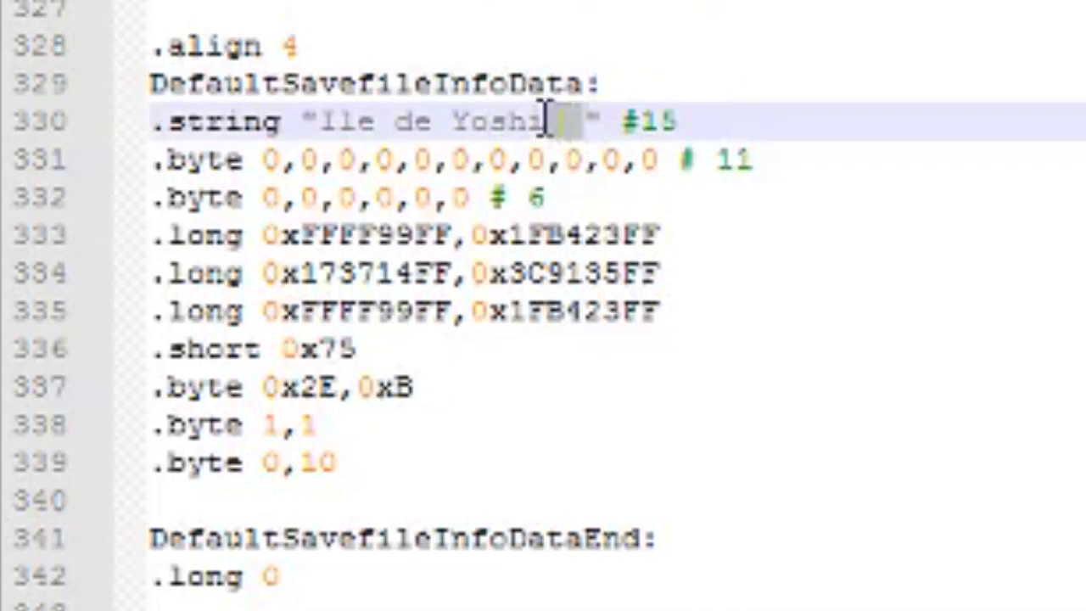
{"action": "left_click", "coordinate": [542, 118]}
{"action": "left_click_drag", "start_coordinate": [586, 122], "coordinate": [314, 120]}
{"action": "key", "text": "BackSpace"}
{"action": "type", "text": "Yoshi's Island"}
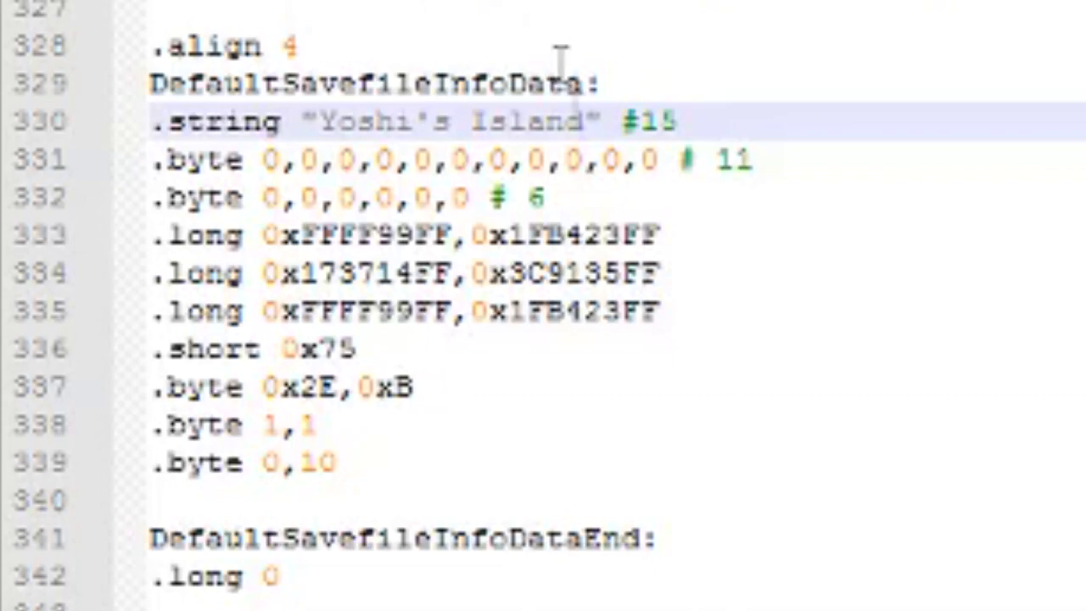
Examine the characters of the .string text against the #15 comment on its line.
{"action": "left_click", "coordinate": [319, 121]}
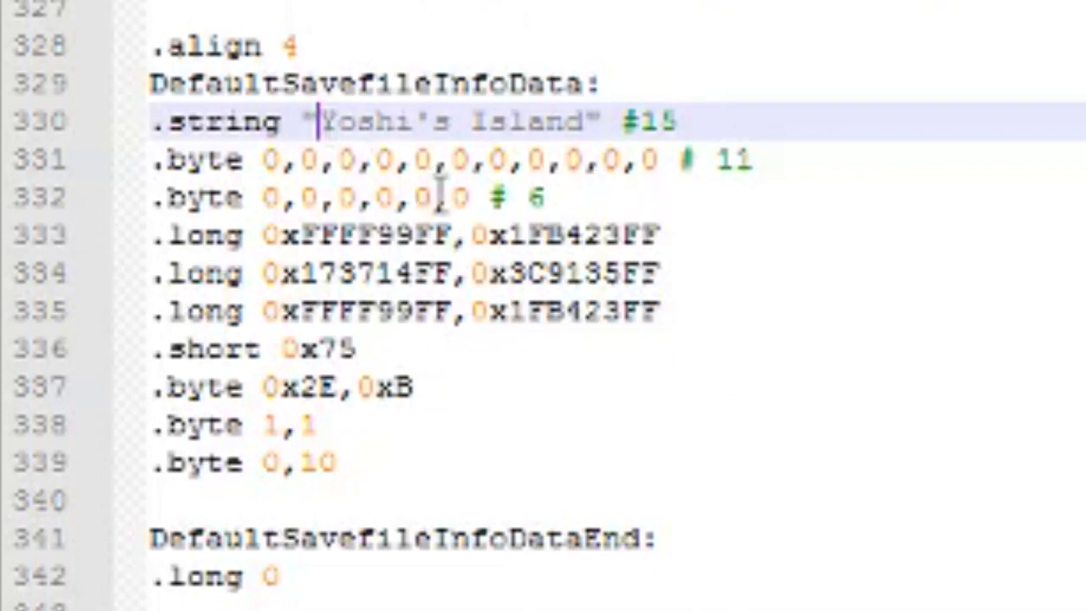
{"action": "left_click", "coordinate": [686, 116]}
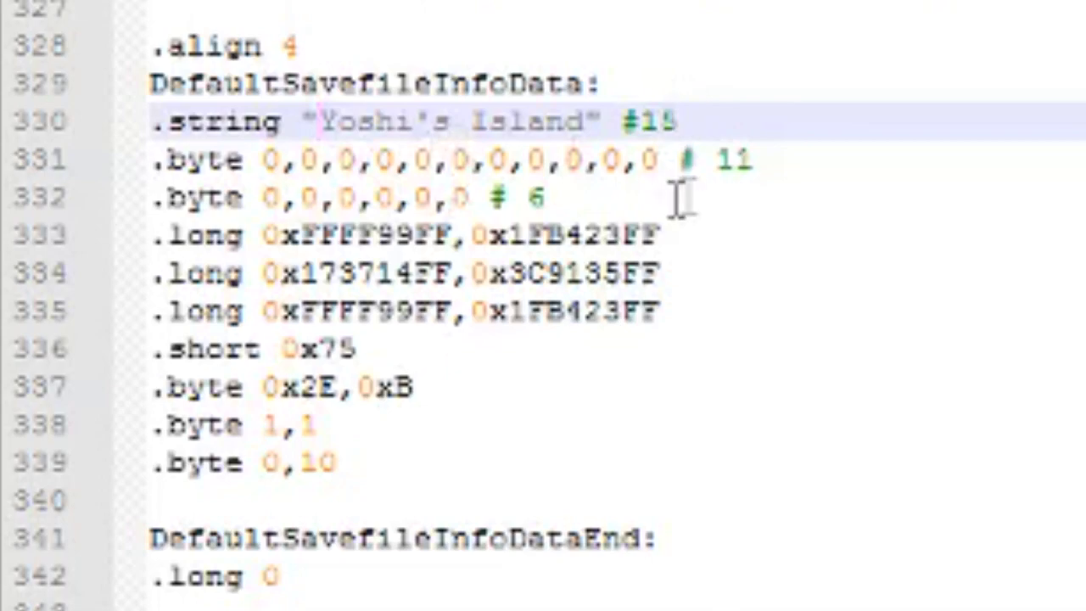
{"action": "left_click_drag", "start_coordinate": [585, 122], "coordinate": [319, 121]}
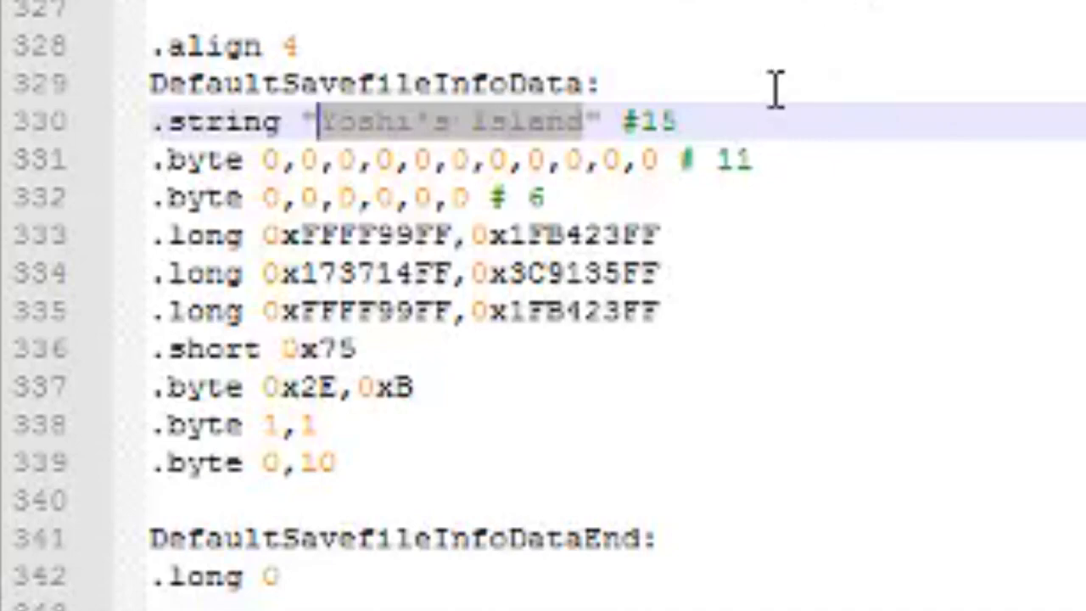
{"action": "left_click", "coordinate": [252, 119]}
{"action": "right_click", "coordinate": [279, 109]}
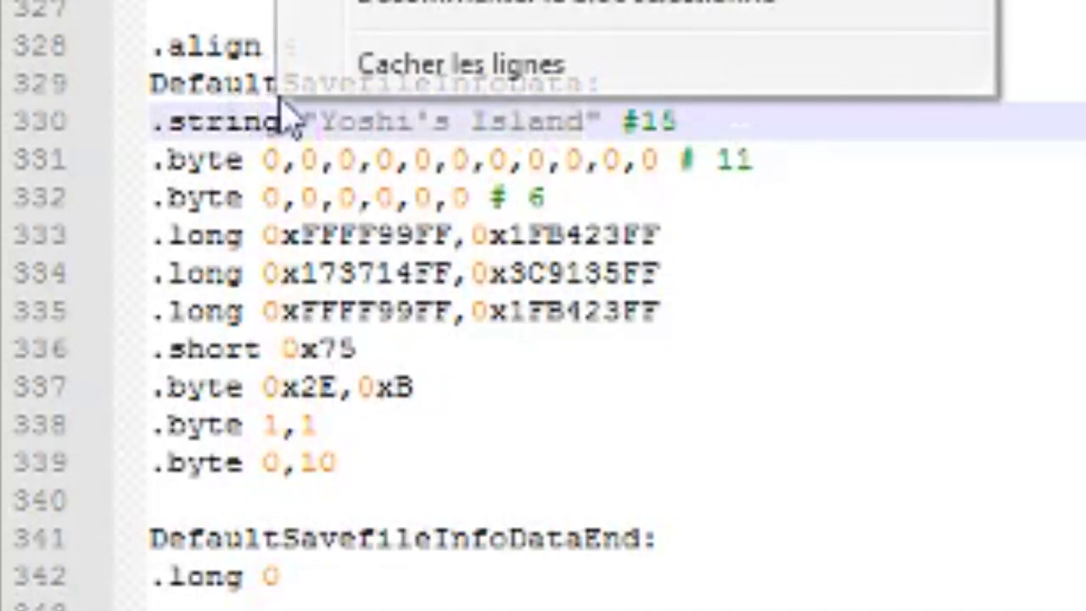
{"action": "left_click", "coordinate": [260, 158]}
{"action": "left_click", "coordinate": [319, 121]}
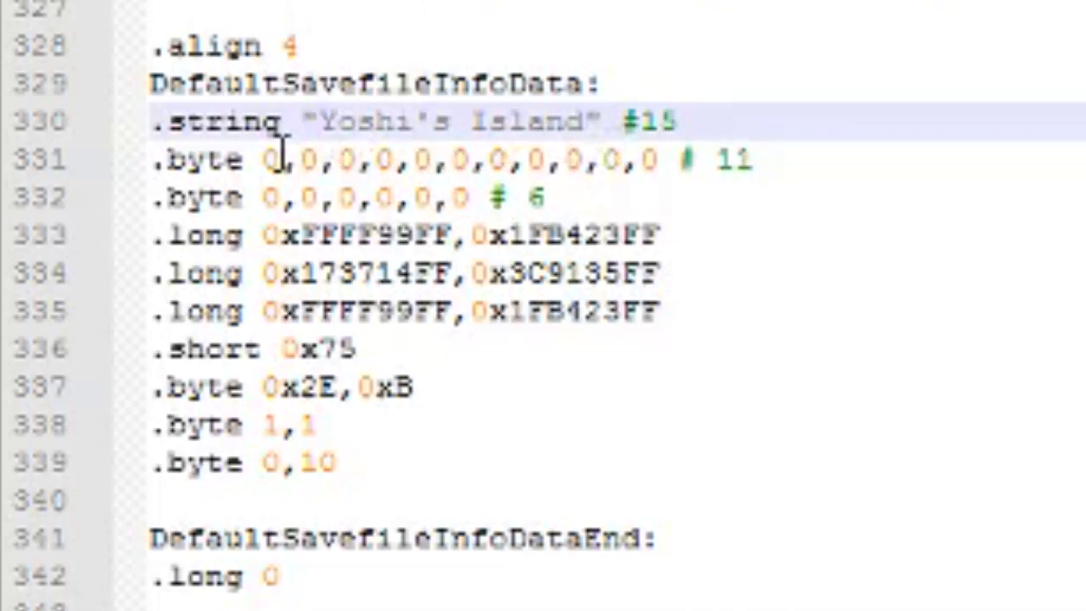
Count the zero values in the two .byte lines under the .string line against their # 11 and # 6 comments.
{"action": "left_click", "coordinate": [309, 158]}
{"action": "key", "text": "Right"}
{"action": "key", "text": "Right"}
{"action": "key", "text": "Right"}
{"action": "key", "text": "Right"}
{"action": "key", "text": "Right"}
{"action": "key", "text": "Right"}
{"action": "key", "text": "Right"}
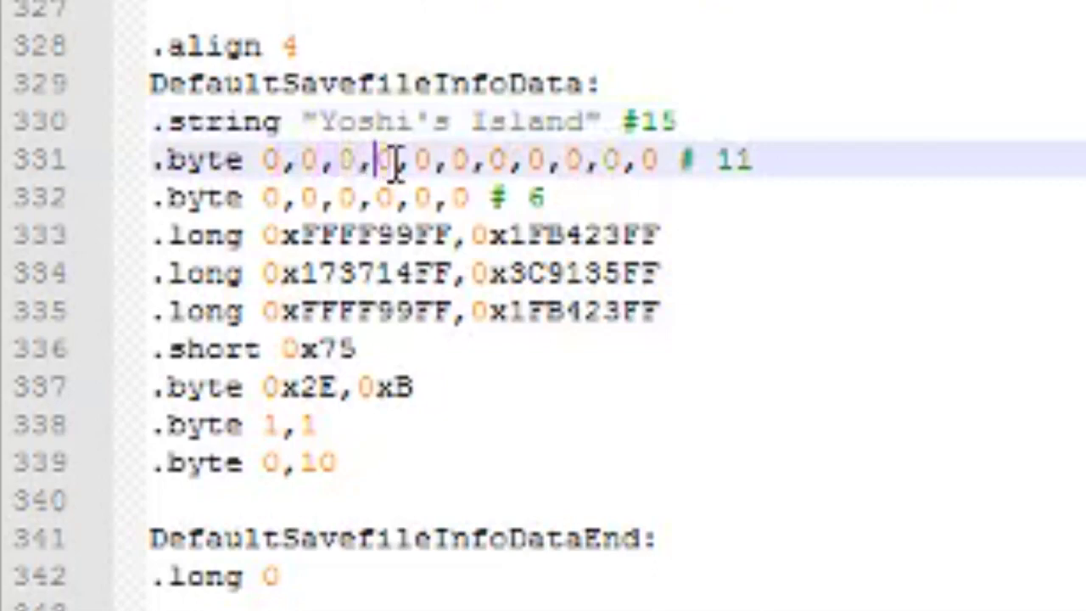
{"action": "key", "text": "Right"}
{"action": "key", "text": "Right"}
{"action": "key", "text": "Right"}
{"action": "key", "text": "Right"}
{"action": "key", "text": "Right"}
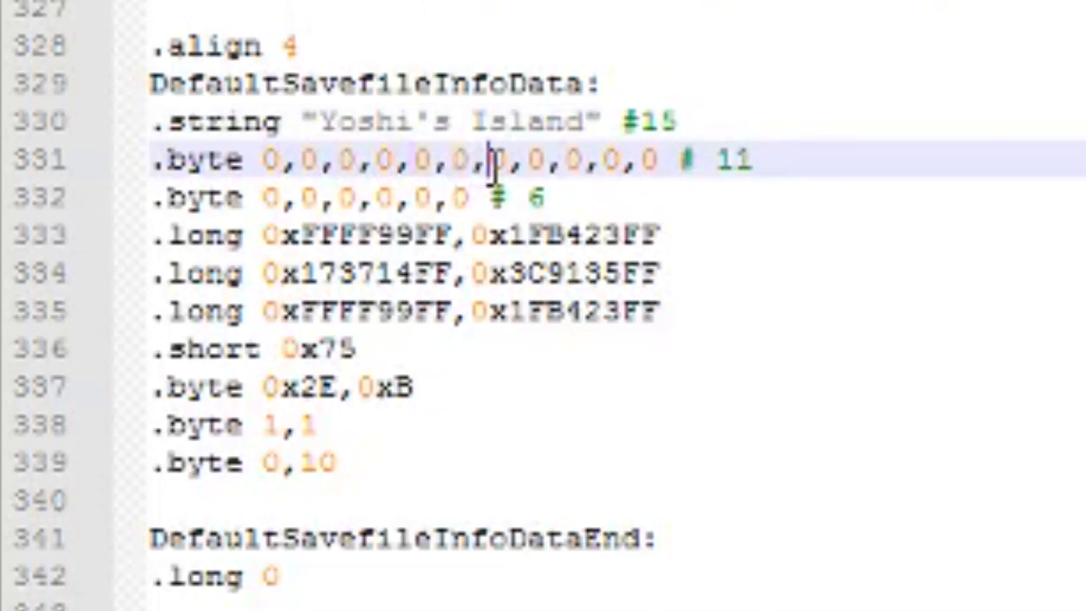
{"action": "key", "text": "Right"}
{"action": "key", "text": "Right"}
{"action": "key", "text": "Right"}
{"action": "key", "text": "Right"}
{"action": "key", "text": "Right"}
{"action": "key", "text": "Right"}
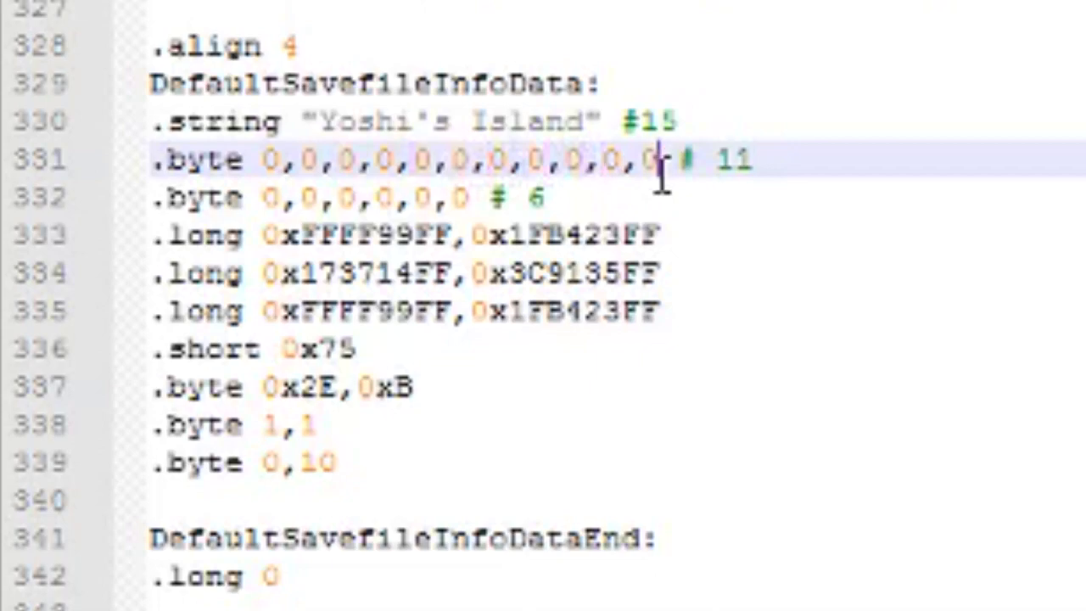
{"action": "left_click", "coordinate": [437, 197]}
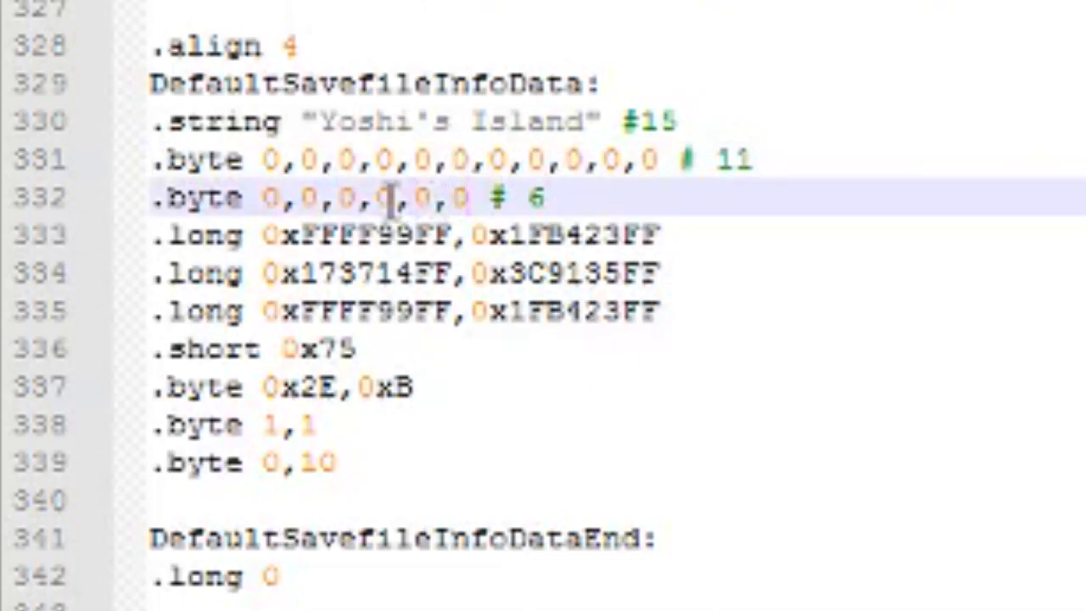
{"action": "left_click", "coordinate": [265, 197]}
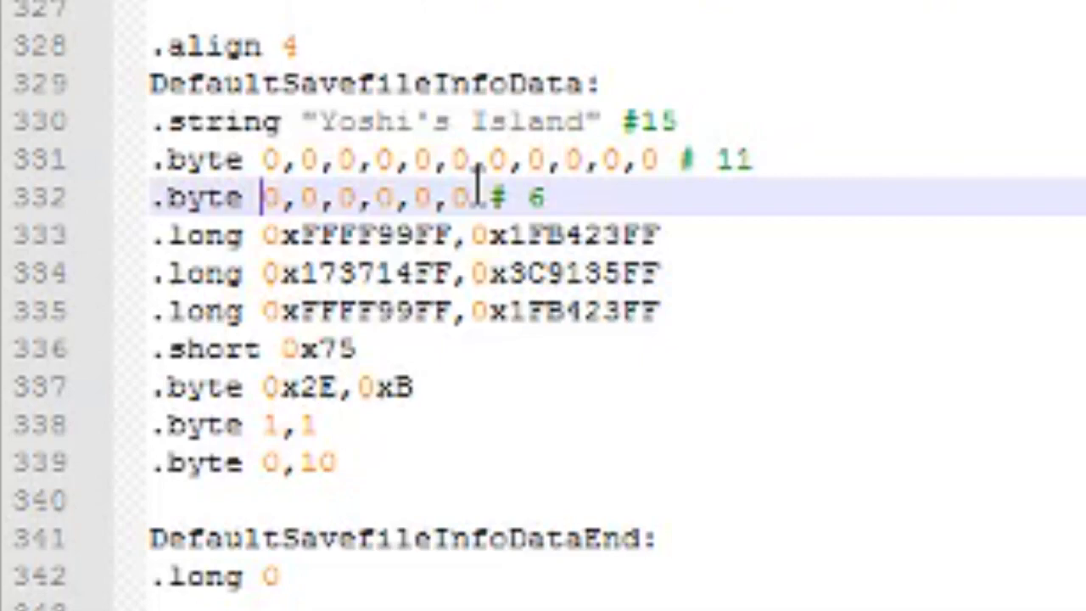
{"action": "left_click_drag", "start_coordinate": [320, 121], "coordinate": [588, 127]}
{"action": "left_click", "coordinate": [264, 159]}
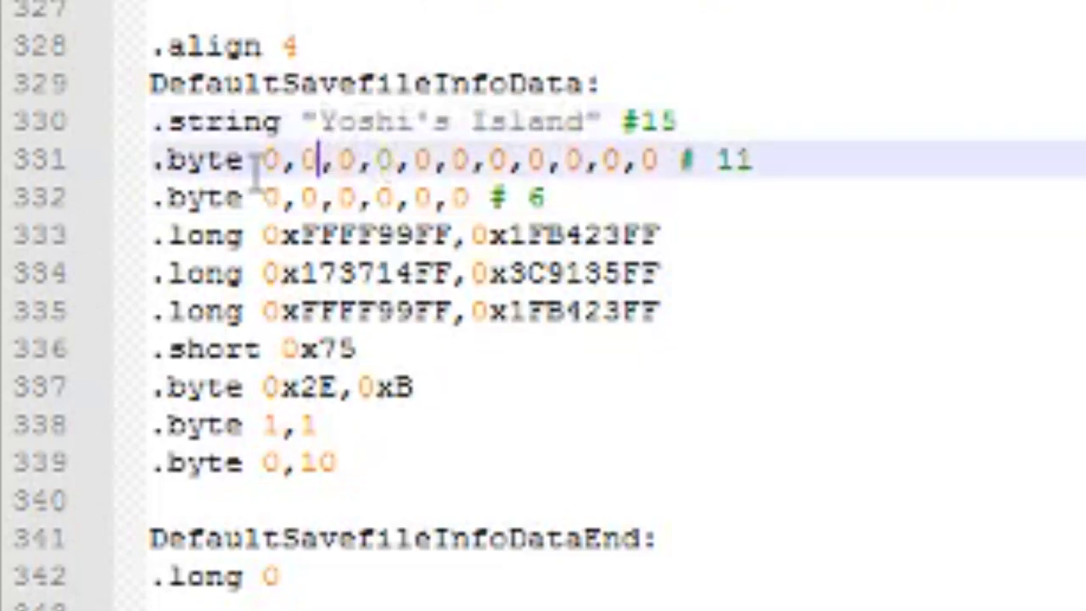
{"action": "left_click_drag", "start_coordinate": [265, 160], "coordinate": [582, 202]}
{"action": "left_click", "coordinate": [587, 202]}
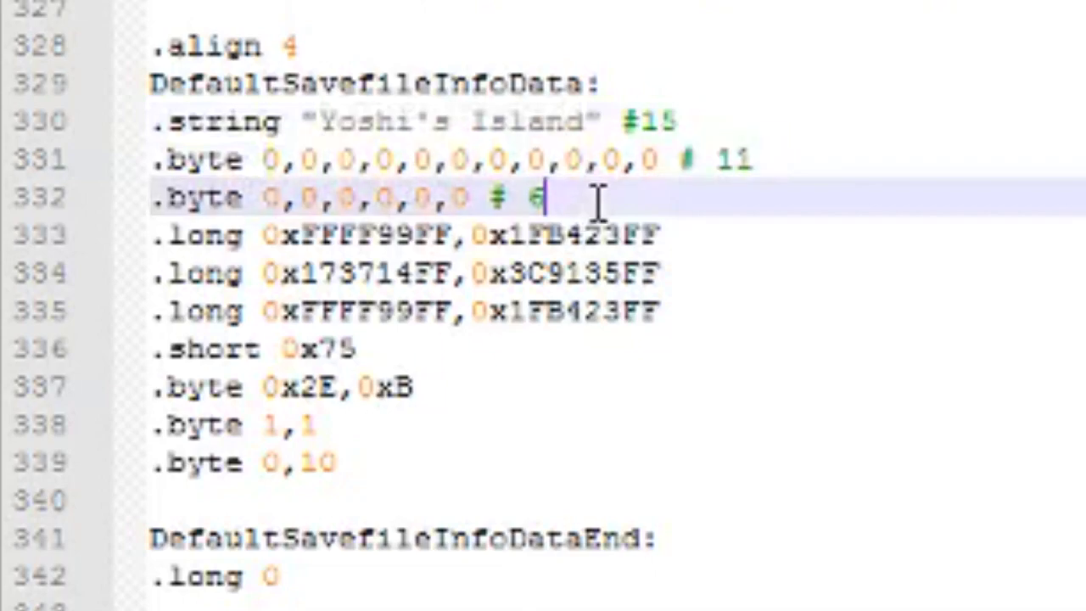
Replace the .string text in the DefaultSavefileInfoData block with "Monde Machin".
{"action": "left_click_drag", "start_coordinate": [321, 122], "coordinate": [585, 127]}
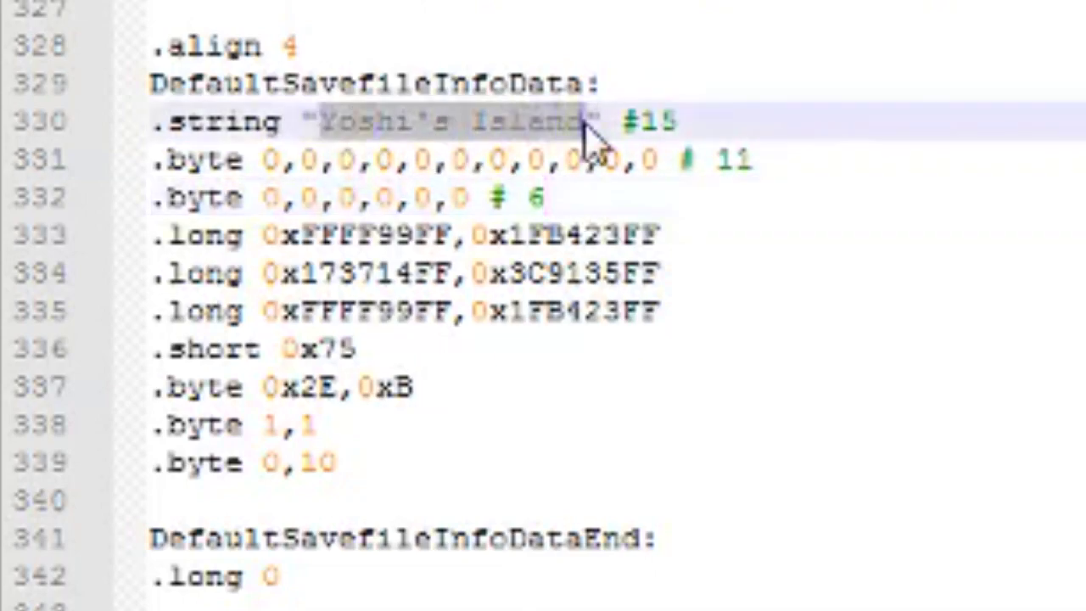
{"action": "type", "text": "Monde Mach"}
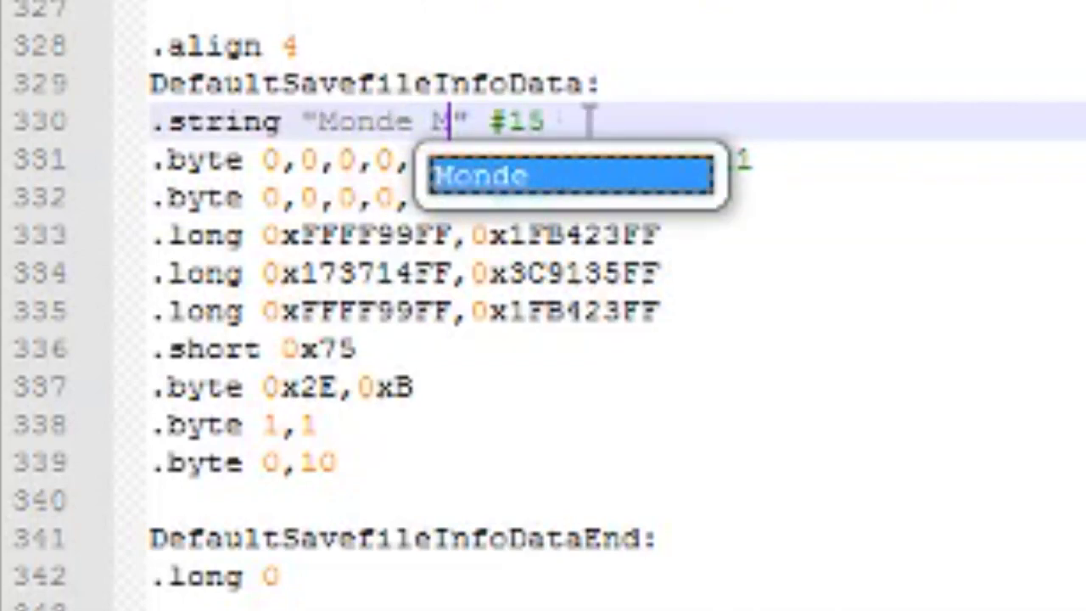
{"action": "type", "text": "in"}
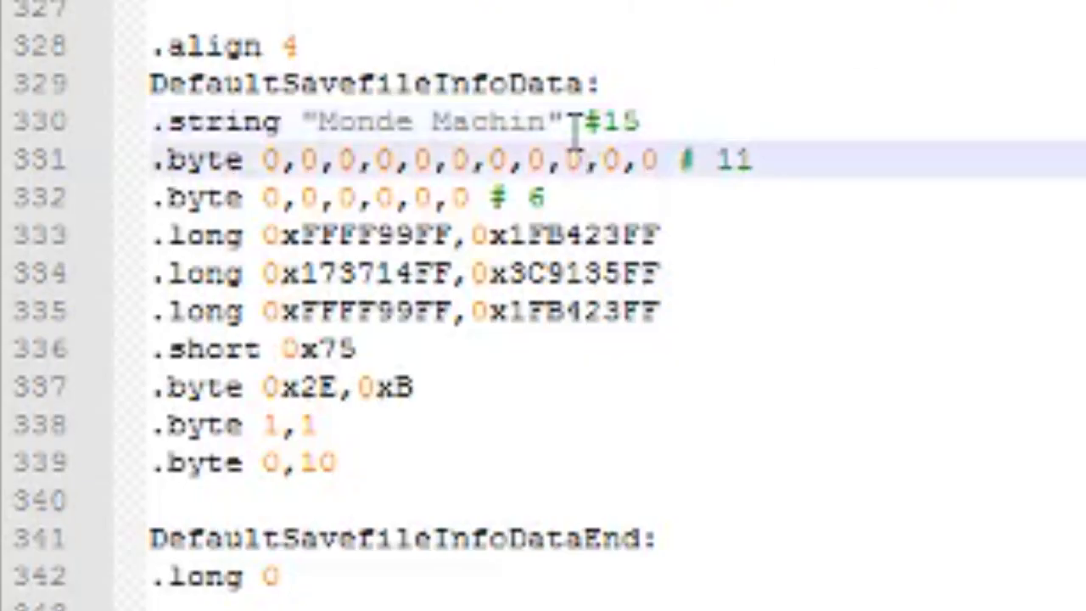
Set the .string text in the DefaultSavefileInfoData block to "Monde Tuto".
{"action": "left_click_drag", "start_coordinate": [547, 120], "coordinate": [329, 120]}
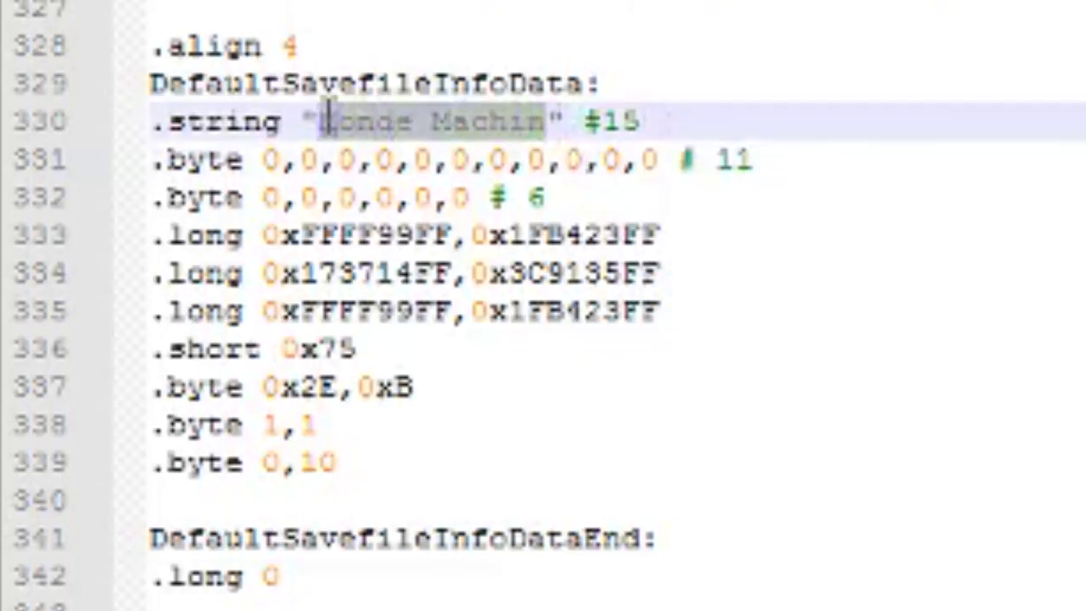
{"action": "type", "text": "Monde Tuto"}
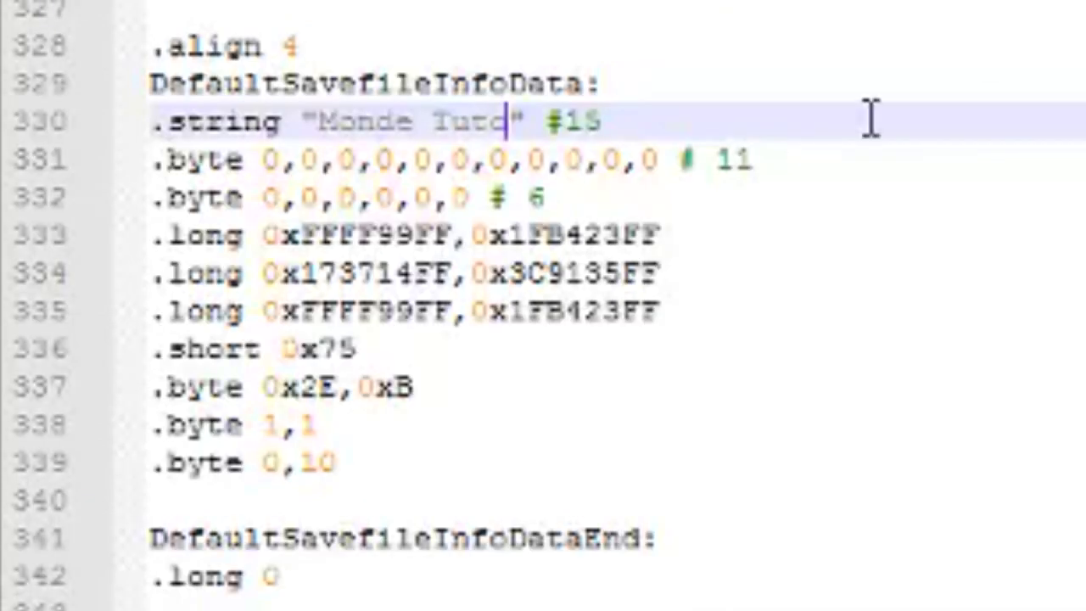
Append four more zeros to the second .byte line of DefaultSavefileInfoData and set its comment to # 10.
{"action": "left_click", "coordinate": [650, 158]}
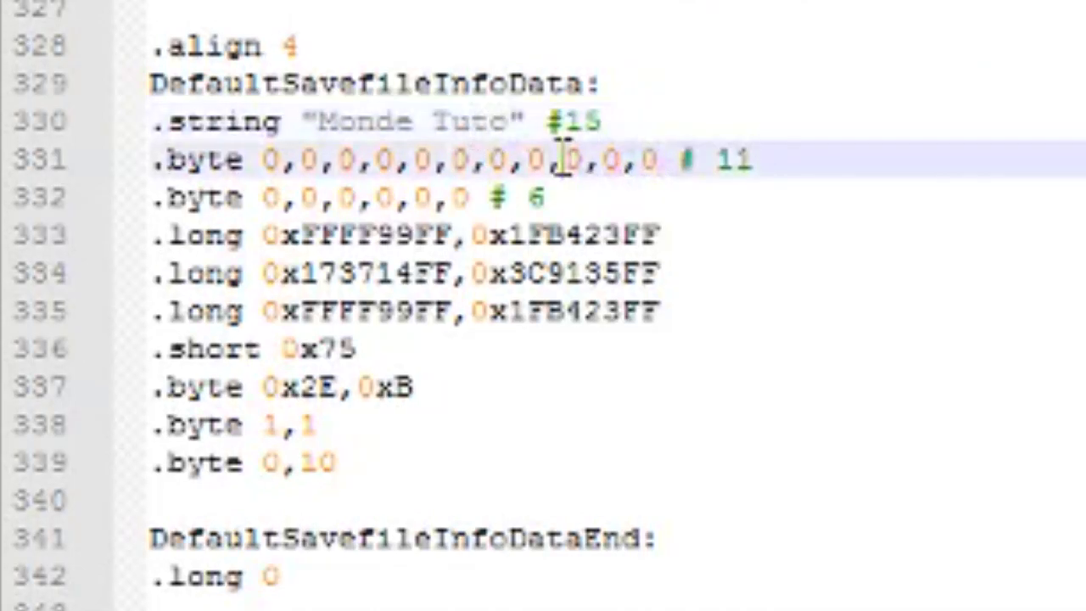
{"action": "left_click", "coordinate": [450, 159]}
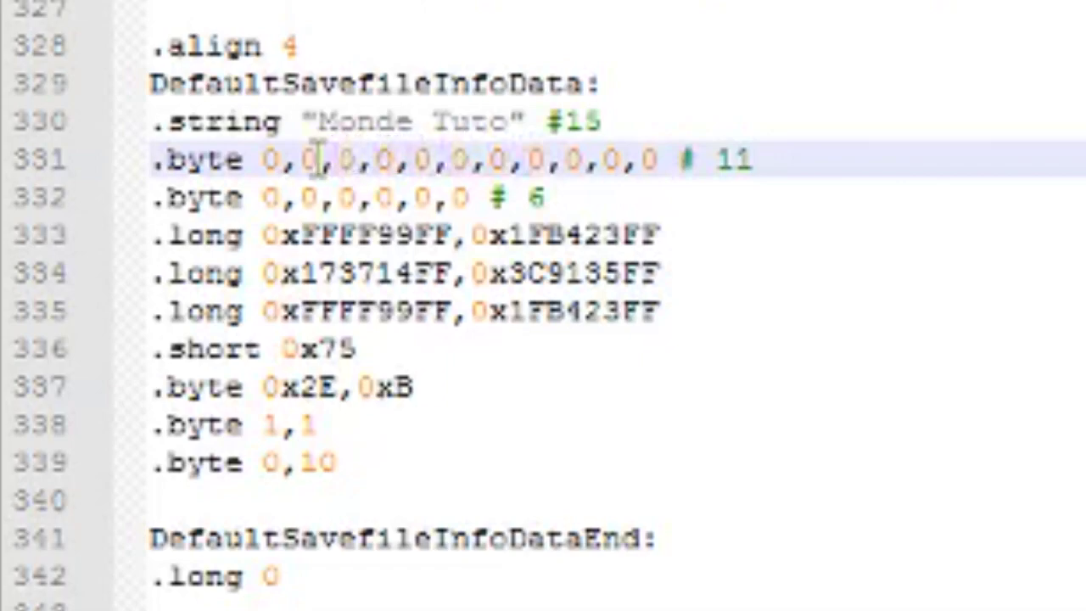
{"action": "left_click", "coordinate": [267, 159]}
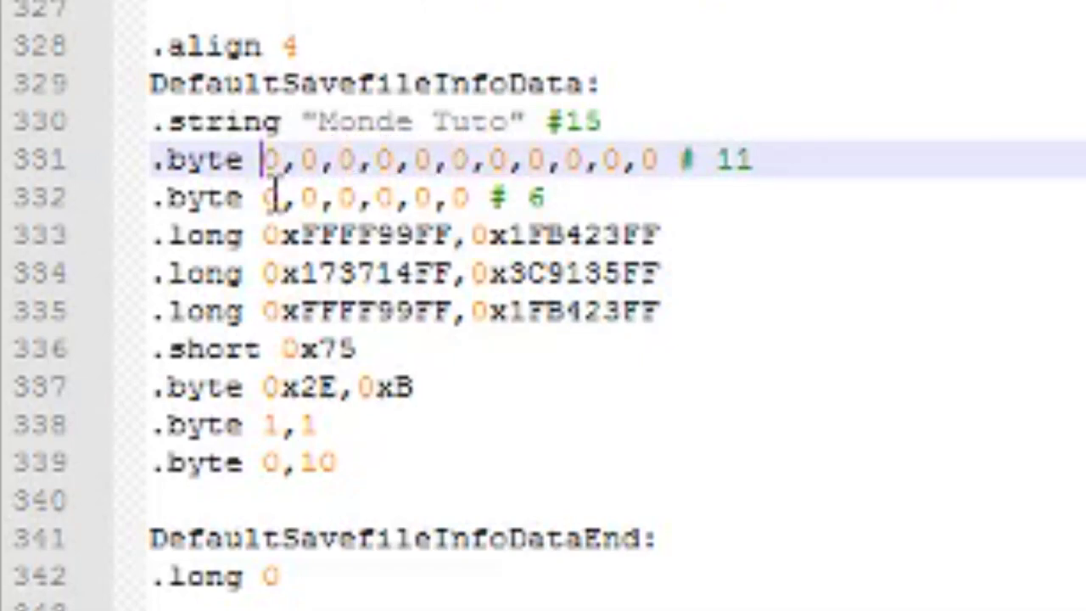
{"action": "left_click", "coordinate": [266, 197]}
{"action": "left_click", "coordinate": [298, 197]}
{"action": "left_click", "coordinate": [337, 197]}
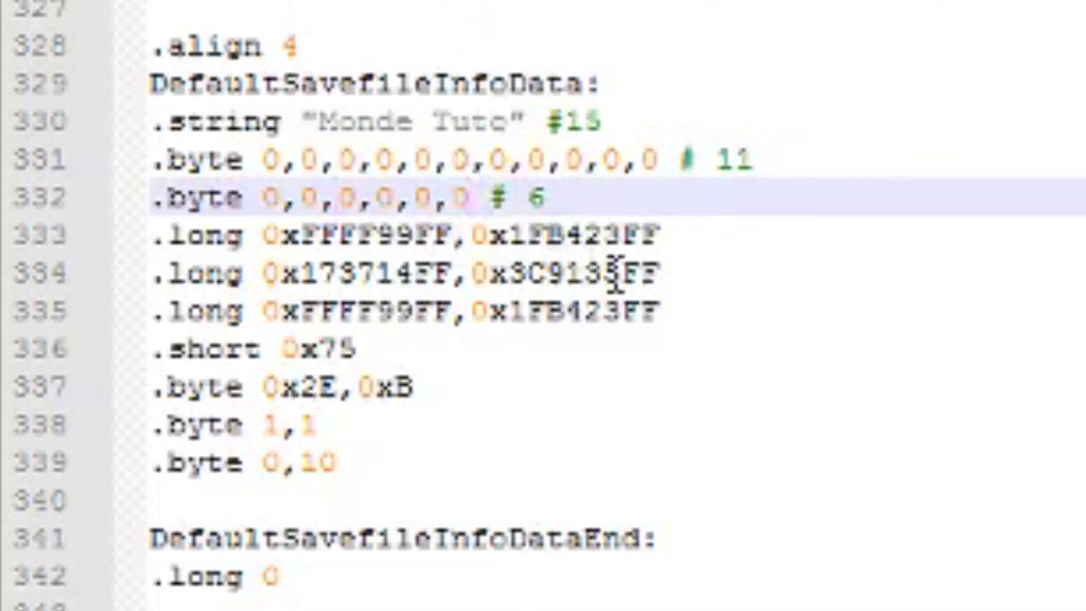
{"action": "type", "text": ", 0"}
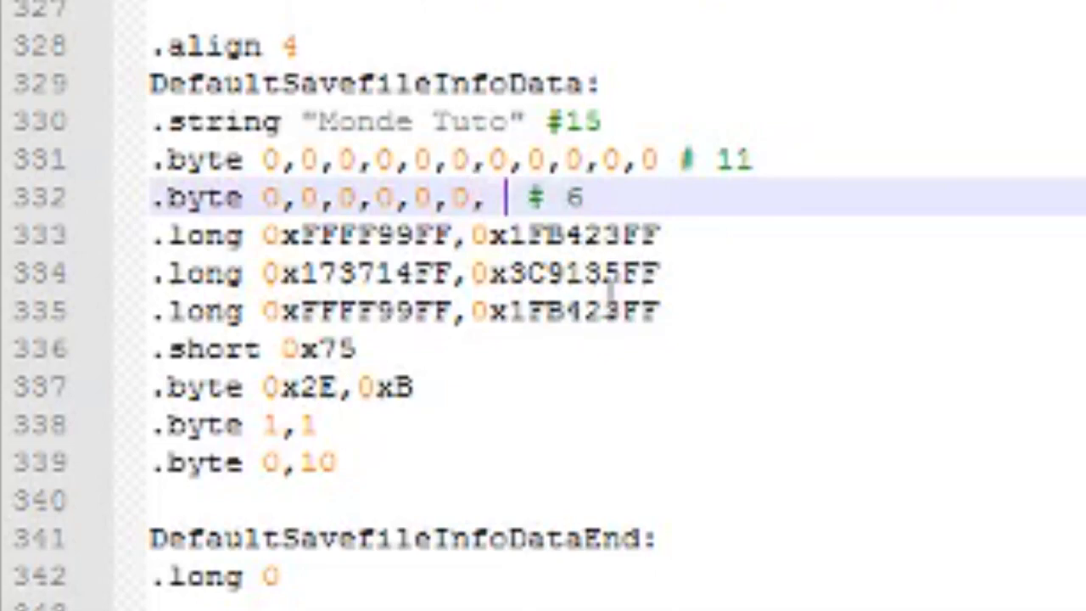
{"action": "key", "text": "BackSpace"}
{"action": "key", "text": "BackSpace"}
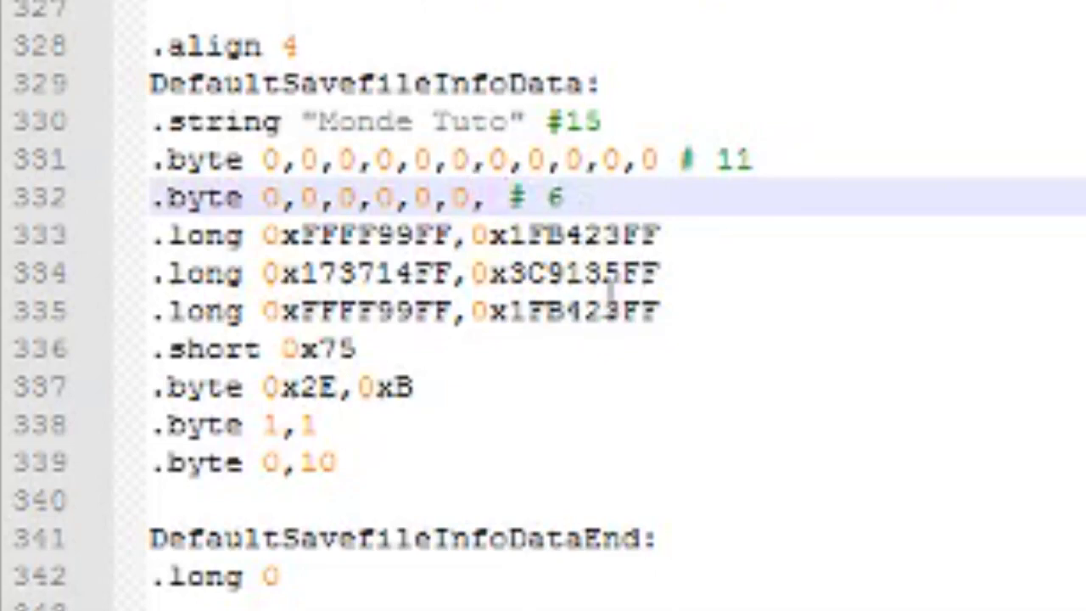
{"action": "type", "text": "0,0,0,0"}
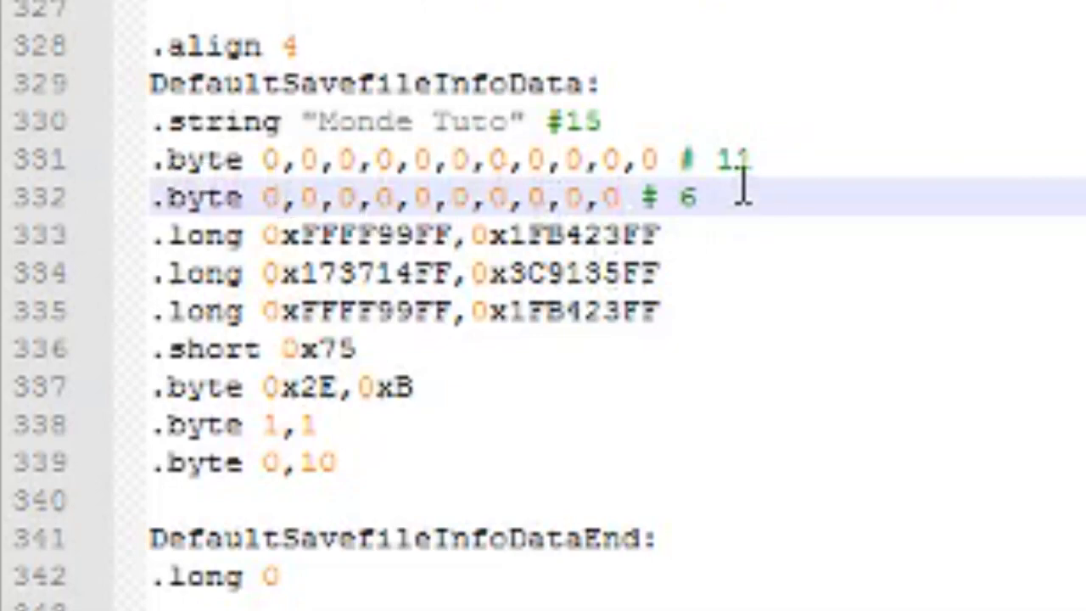
{"action": "left_click_drag", "start_coordinate": [697, 198], "coordinate": [684, 204]}
{"action": "type", "text": "10"}
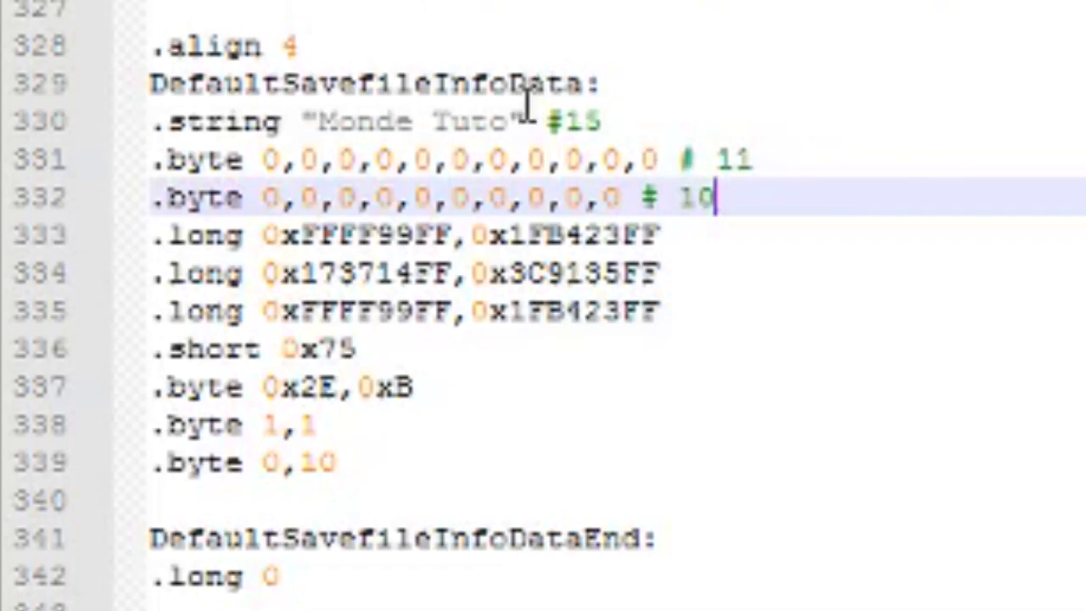
Examine the hexadecimal value pairs in the three .long lines of the DefaultSavefileInfoData block.
{"action": "double_click", "coordinate": [387, 235]}
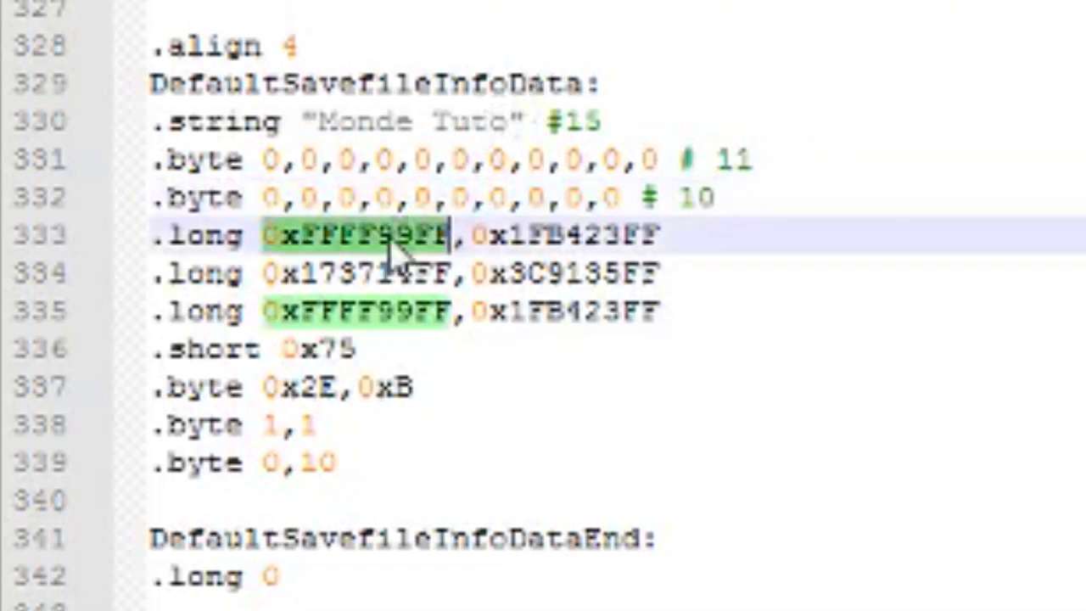
{"action": "left_click", "coordinate": [450, 310]}
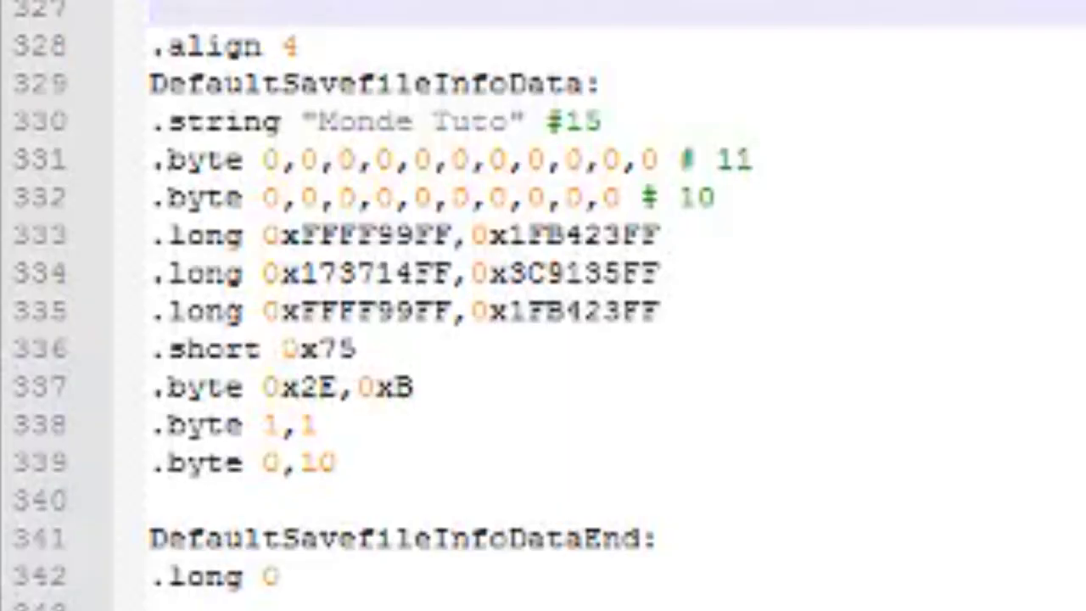
{"action": "left_click", "coordinate": [321, 234]}
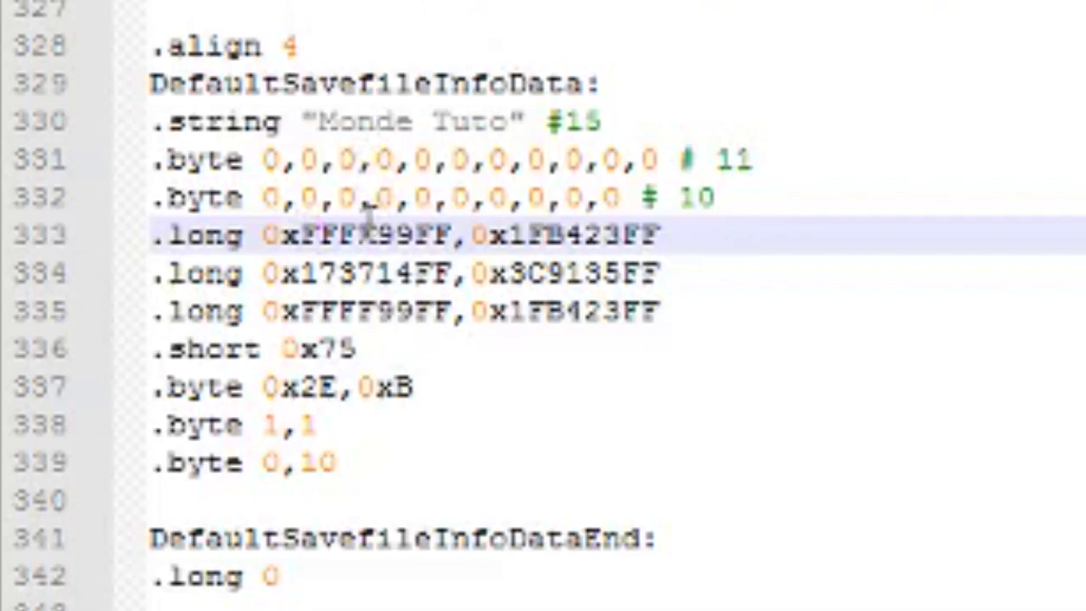
{"action": "double_click", "coordinate": [363, 234]}
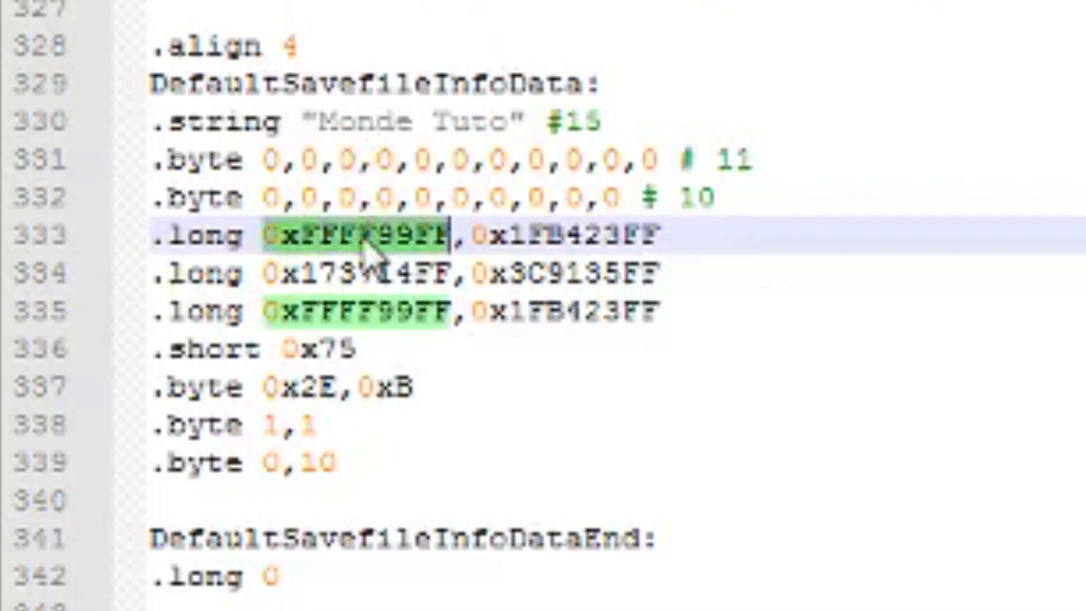
{"action": "left_click", "coordinate": [507, 272]}
{"action": "left_click", "coordinate": [530, 234]}
{"action": "double_click", "coordinate": [530, 234]}
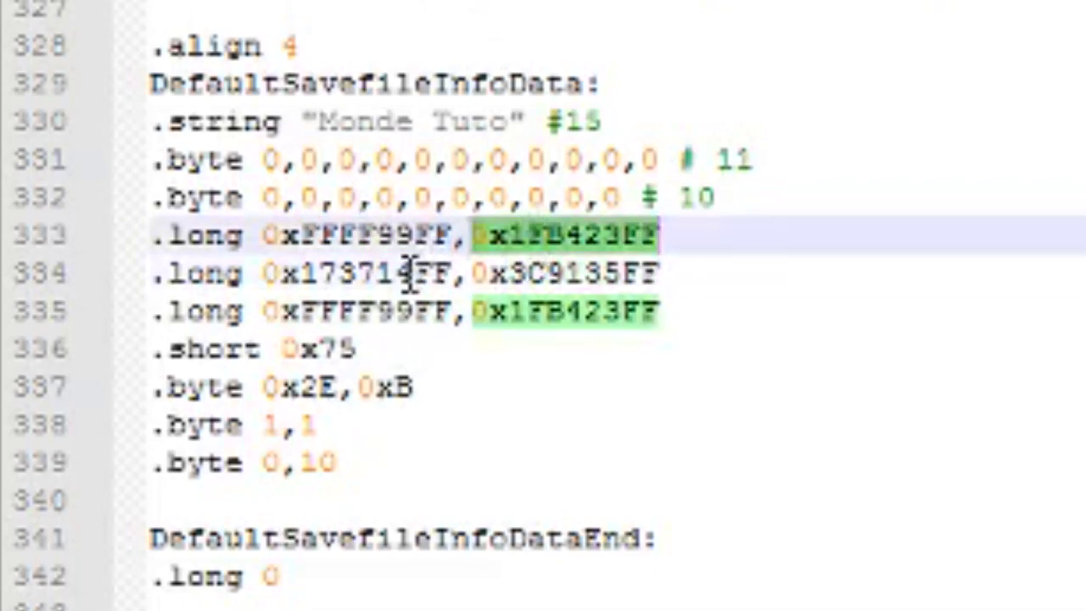
{"action": "double_click", "coordinate": [408, 272]}
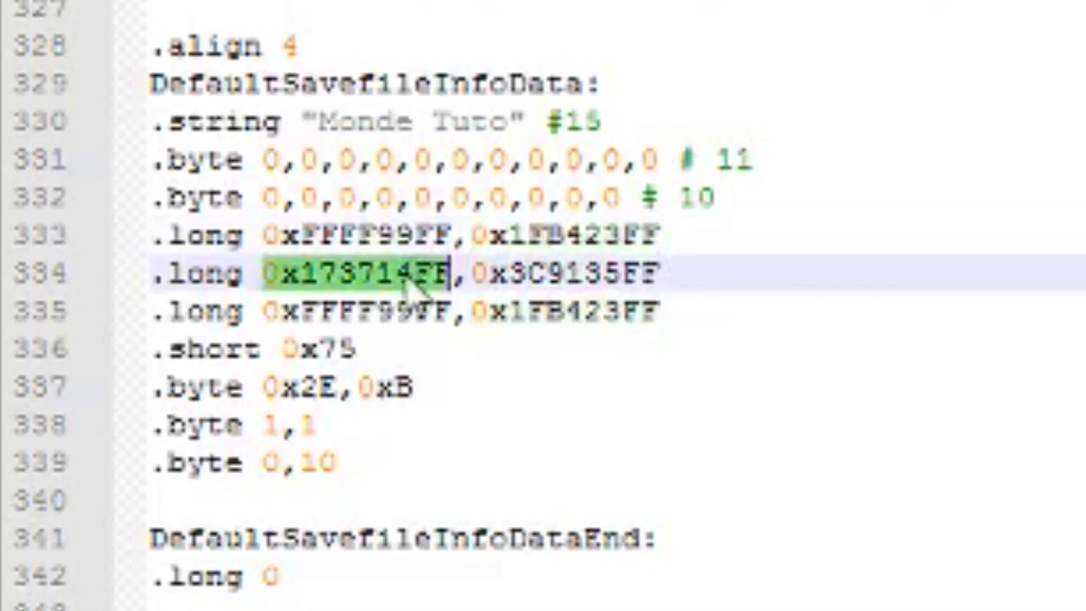
{"action": "double_click", "coordinate": [547, 273]}
{"action": "left_click", "coordinate": [398, 311]}
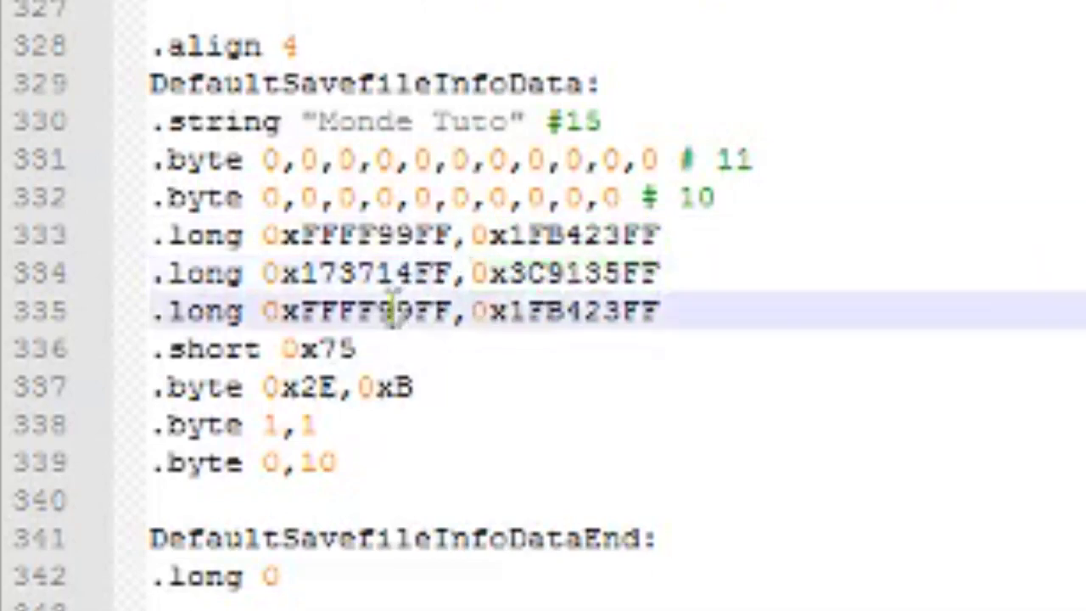
{"action": "double_click", "coordinate": [394, 312]}
{"action": "double_click", "coordinate": [517, 311]}
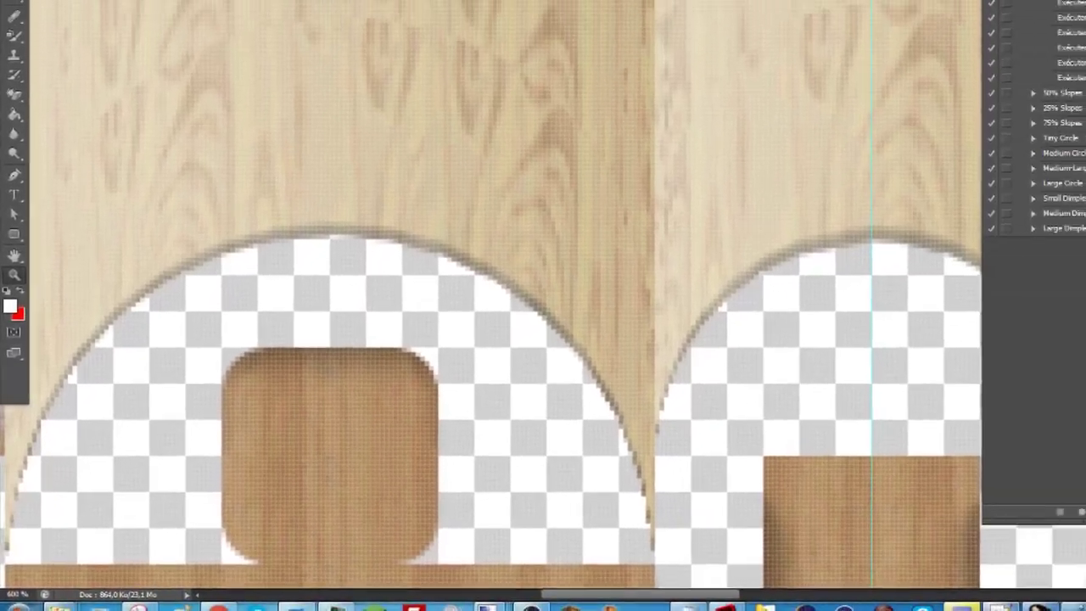
Dismiss the Windows low-memory warning without closing OBS Studio, and switch back to fileselect.S in Notepad++.
{"action": "key", "text": "ctrl+q"}
{"action": "left_click", "coordinate": [554, 224]}
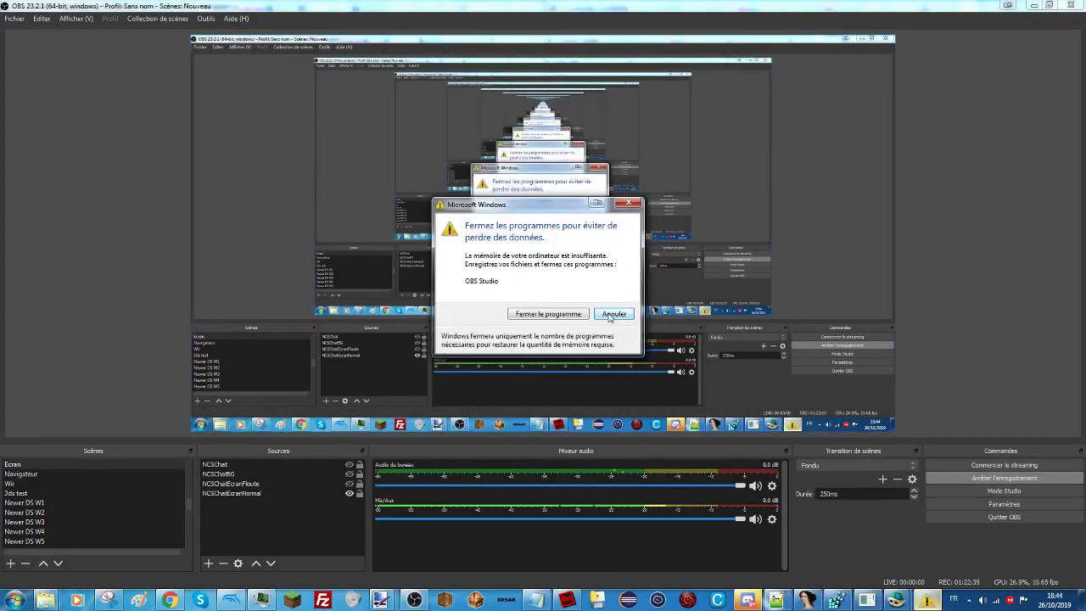
{"action": "left_click", "coordinate": [613, 314]}
{"action": "left_click", "coordinate": [800, 599]}
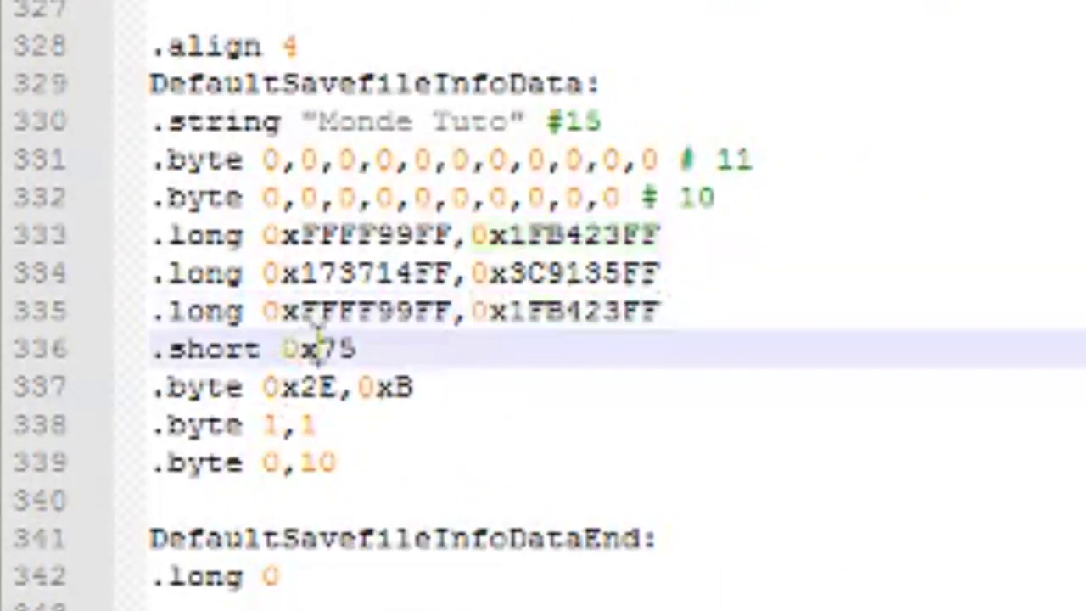
Examine the .short value and the two .byte lines directly below it in the DefaultSavefileInfoData block.
{"action": "double_click", "coordinate": [172, 445]}
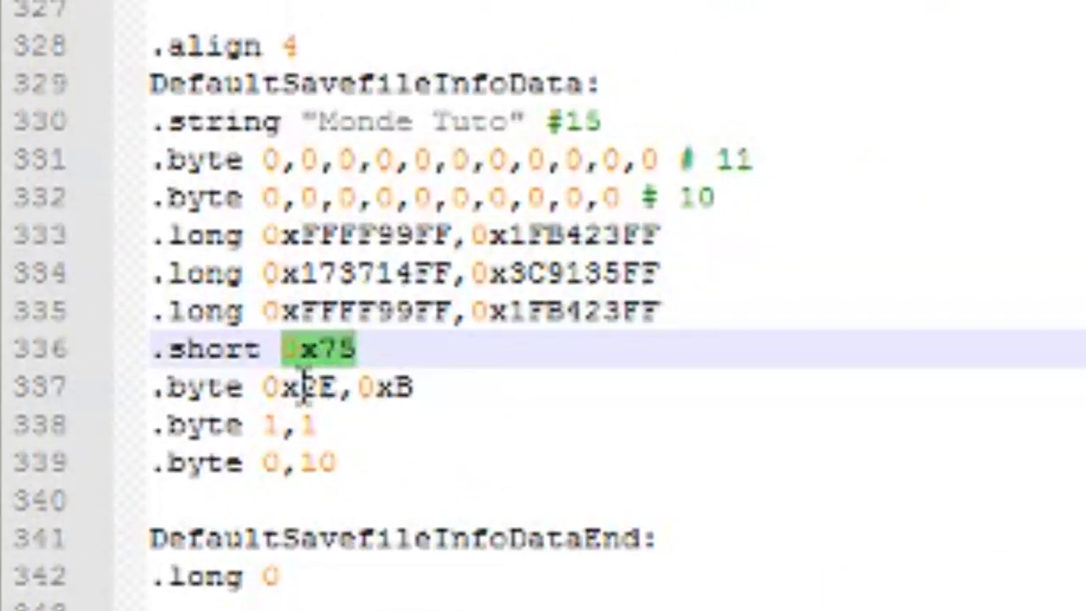
{"action": "double_click", "coordinate": [300, 386]}
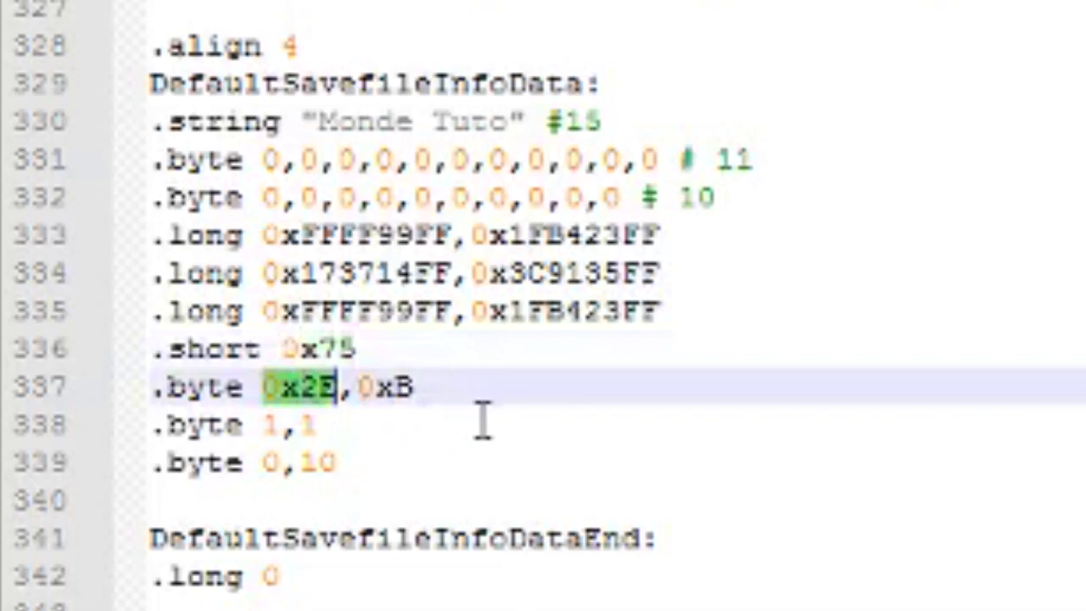
{"action": "double_click", "coordinate": [395, 387]}
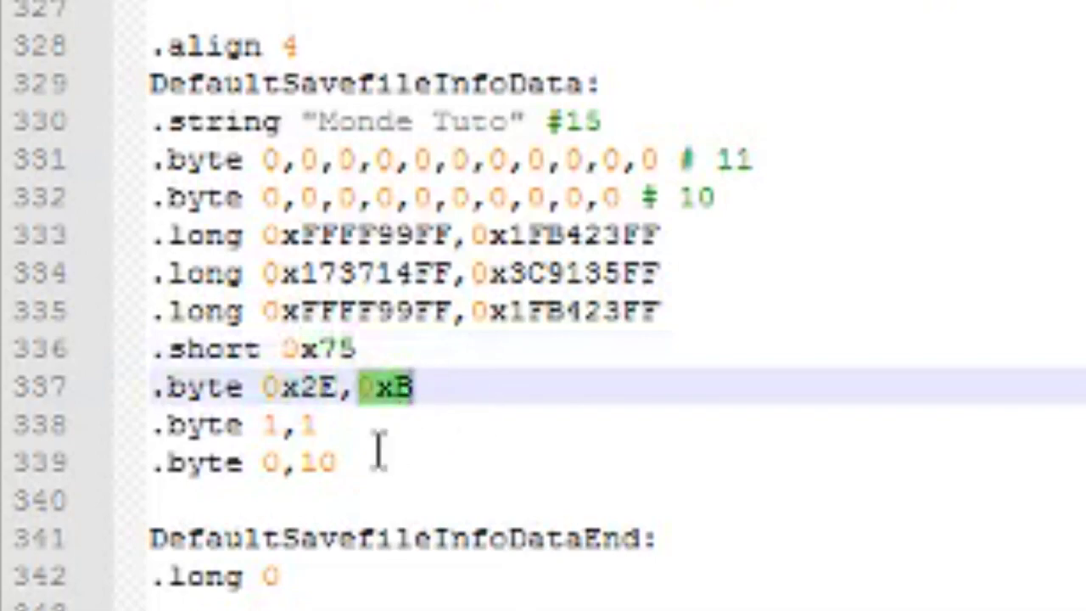
{"action": "left_click", "coordinate": [337, 426]}
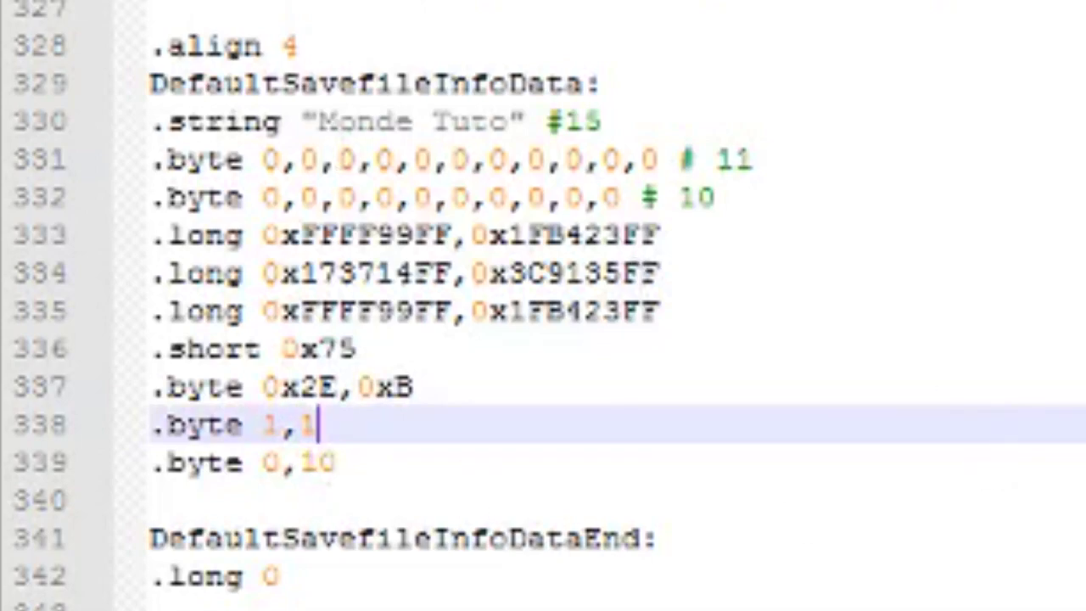
{"action": "left_click", "coordinate": [270, 434]}
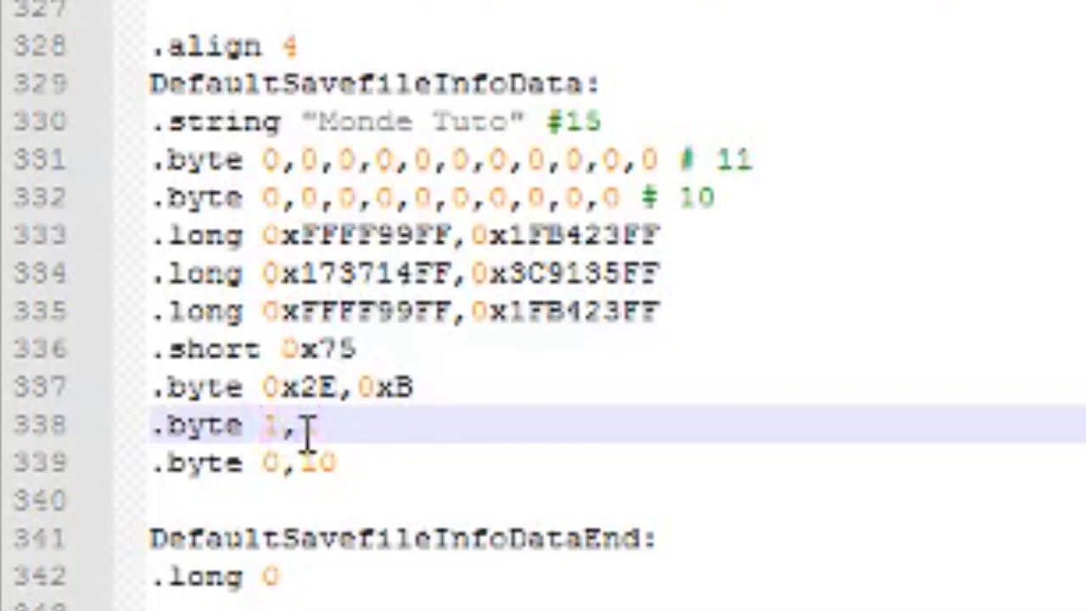
Examine the two values in the last .byte line of the DefaultSavefileInfoData block.
{"action": "left_click", "coordinate": [271, 462]}
{"action": "double_click", "coordinate": [270, 462]}
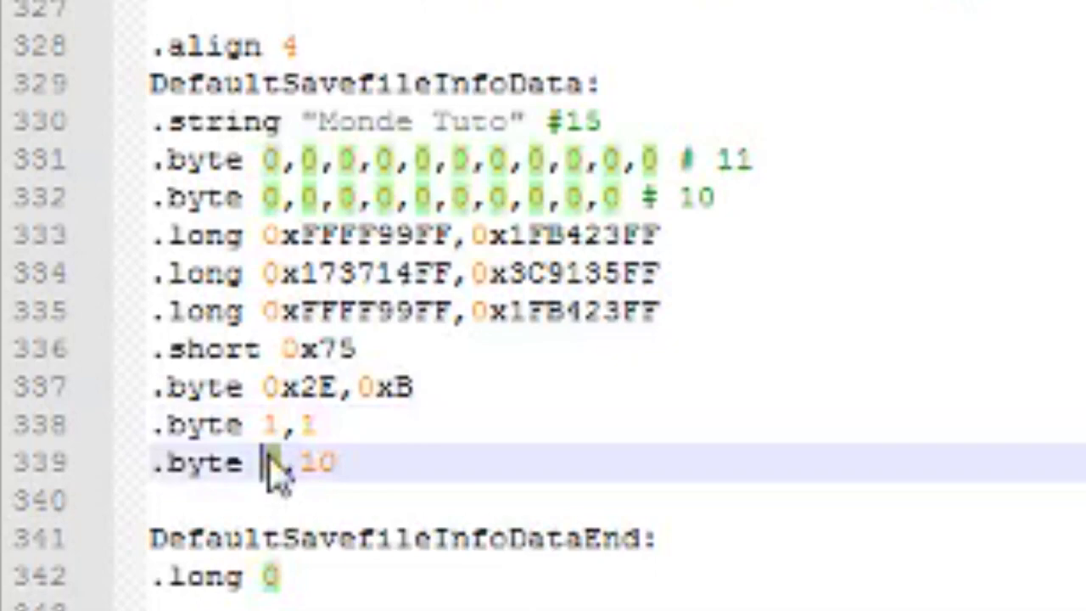
{"action": "left_click", "coordinate": [322, 462]}
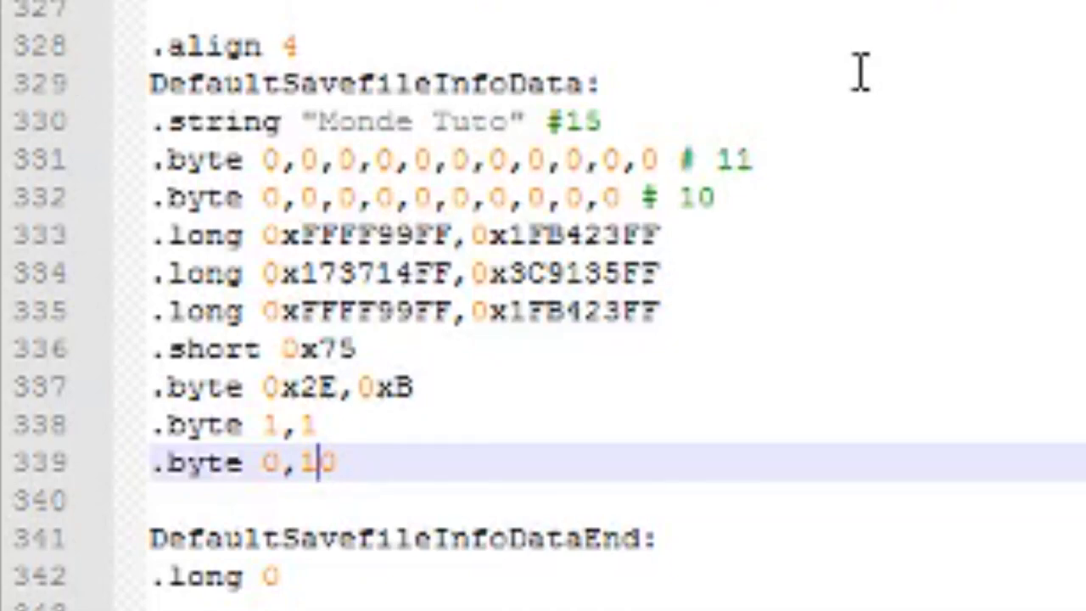
Set the first value of the first .long line in DefaultSavefileInfoData to 0xFFFF00FF.
{"action": "left_click_drag", "start_coordinate": [451, 235], "coordinate": [296, 230]}
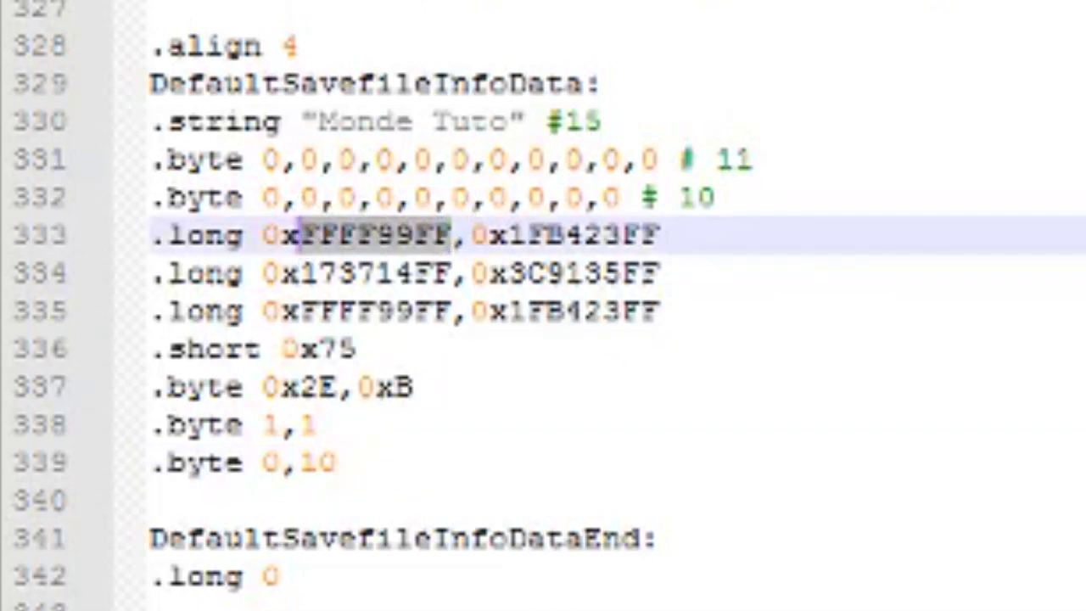
{"action": "left_click", "coordinate": [444, 196]}
{"action": "mouse_move", "coordinate": [434, 236]}
{"action": "left_mouse_down"}
{"action": "mouse_move", "coordinate": [416, 236]}
{"action": "mouse_move", "coordinate": [448, 241]}
{"action": "left_mouse_up"}
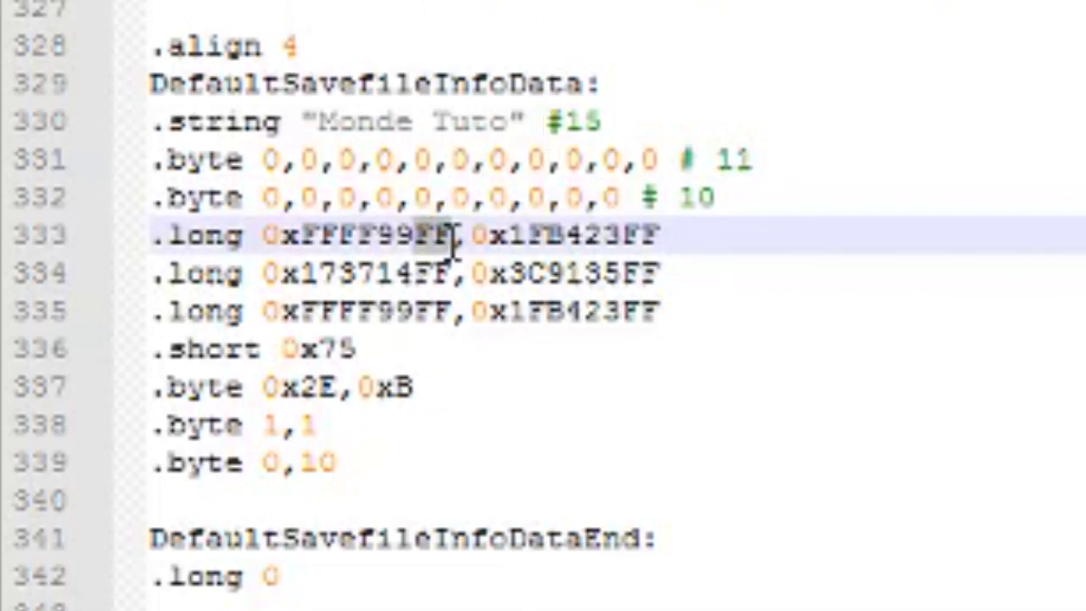
{"action": "left_click_drag", "start_coordinate": [413, 235], "coordinate": [379, 235]}
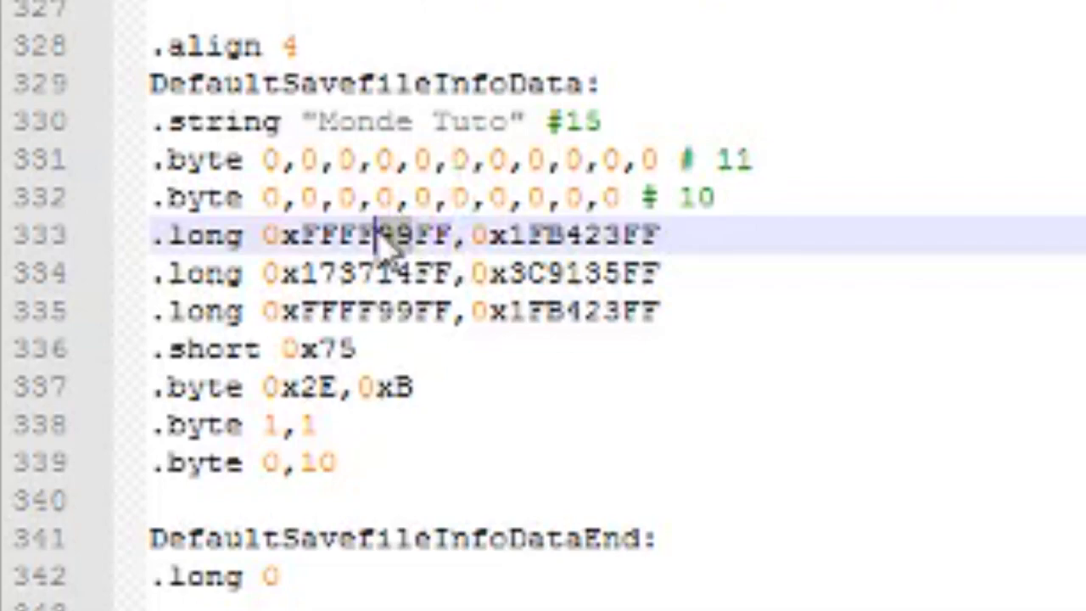
{"action": "type", "text": "CD"}
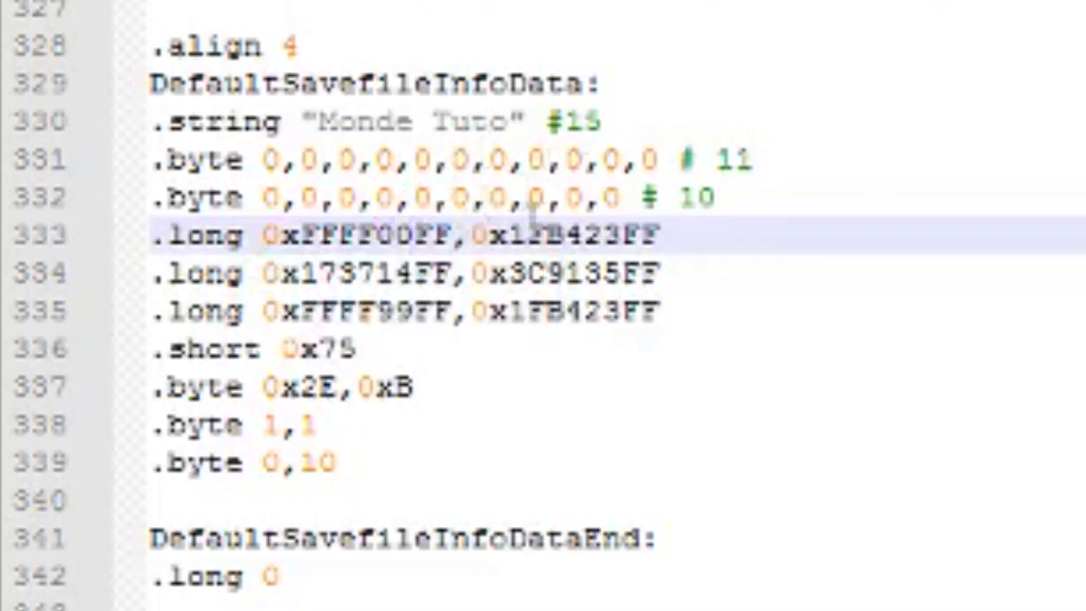
{"action": "key", "text": "BackSpace"}
{"action": "key", "text": "BackSpace"}
{"action": "type", "text": "00"}
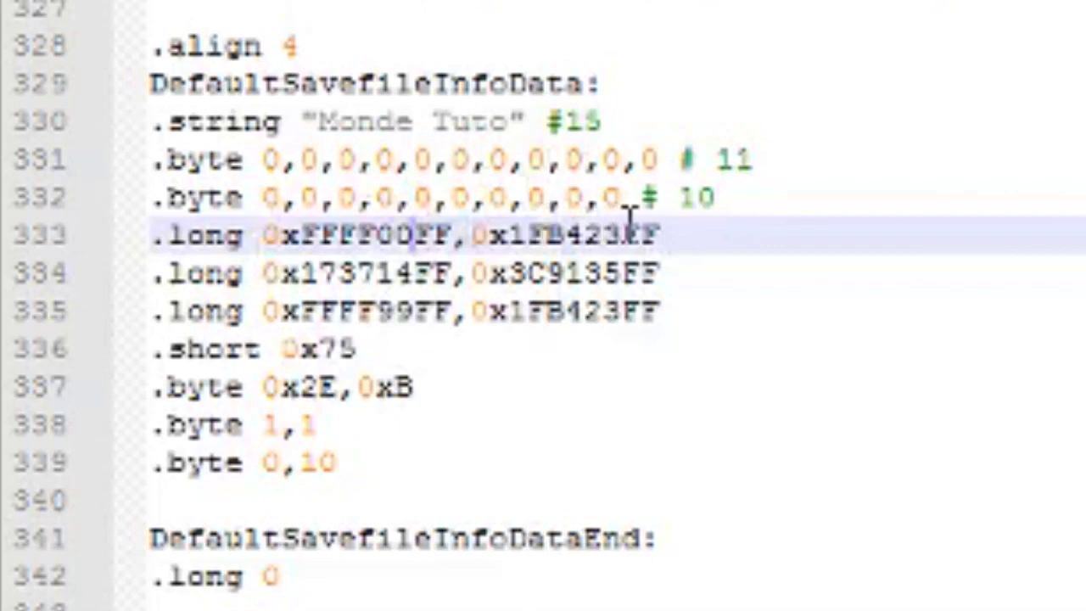
Set the second value of the first .long line in DefaultSavefileInfoData to 0xFF0000FF.
{"action": "left_click_drag", "start_coordinate": [621, 236], "coordinate": [507, 237]}
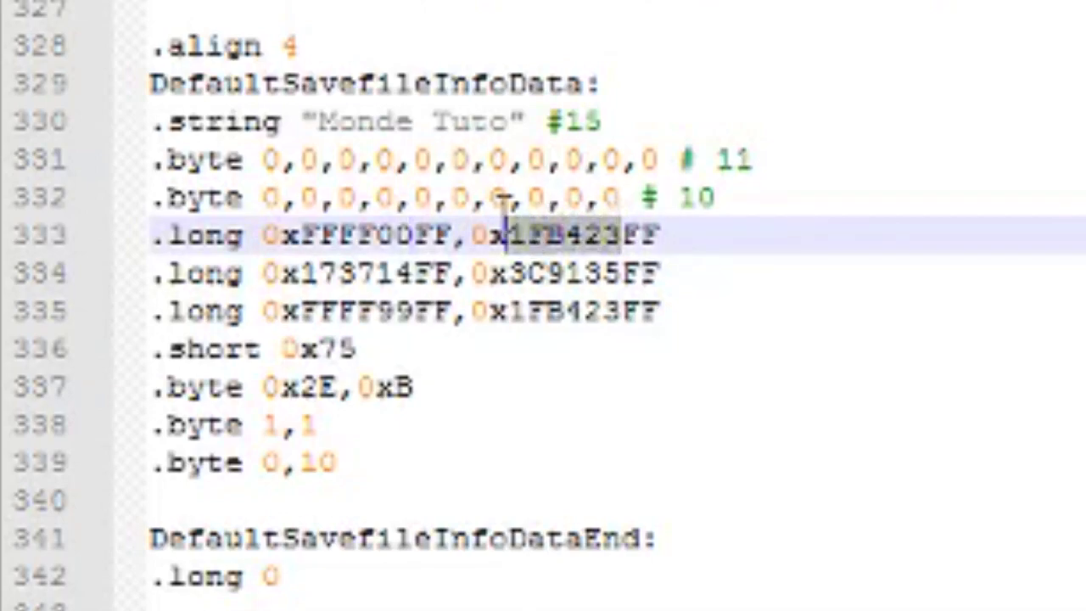
{"action": "type", "text": "D"}
{"action": "key", "text": "BackSpace"}
{"action": "type", "text": "FF"}
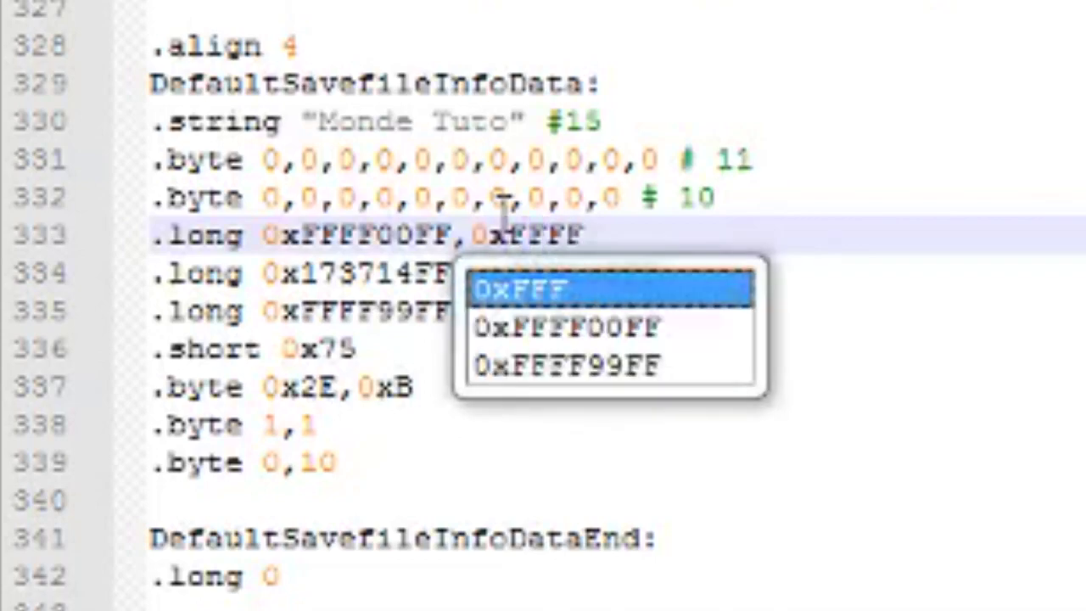
{"action": "type", "text": "00"}
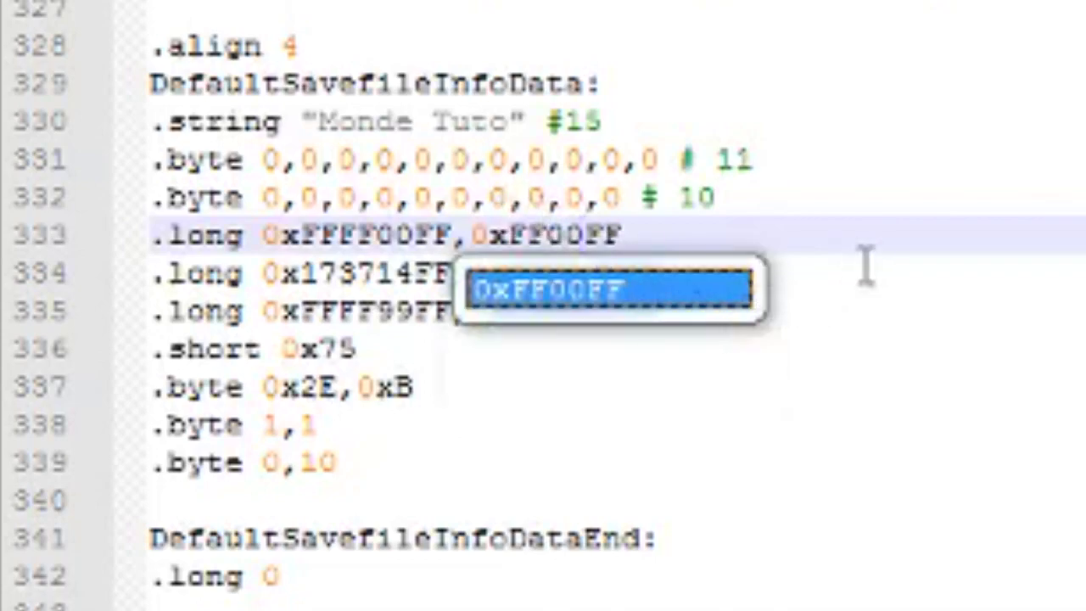
{"action": "type", "text": "00"}
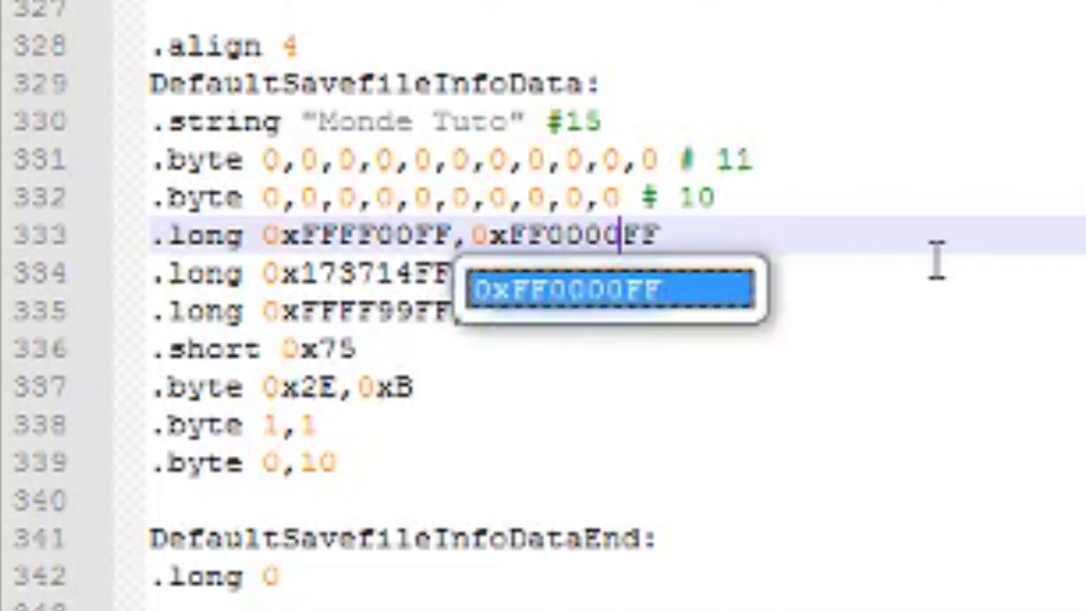
{"action": "left_click", "coordinate": [817, 209]}
Change the second .long line of DefaultSavefileInfoData to 0x1FFF00FF,0xCD00FFFF.
{"action": "left_click_drag", "start_coordinate": [421, 272], "coordinate": [305, 281]}
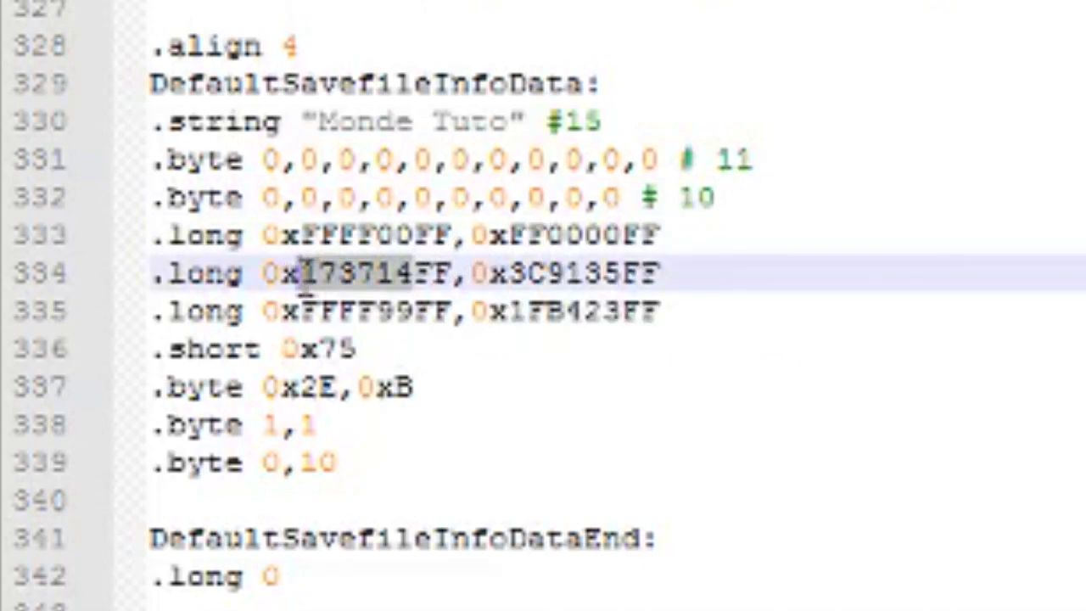
{"action": "type", "text": "1FFF"}
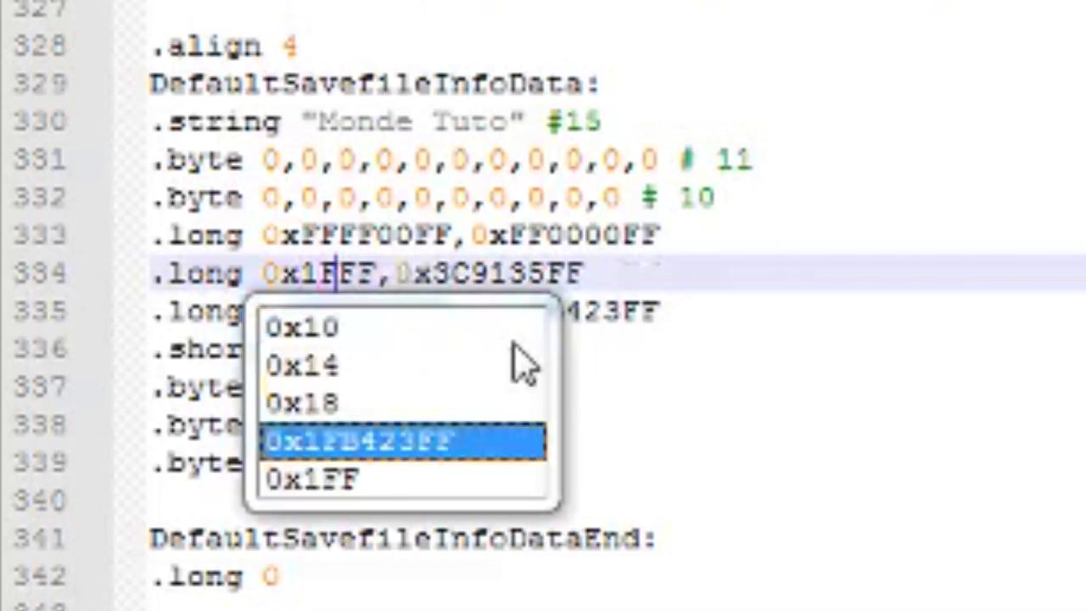
{"action": "type", "text": "00"}
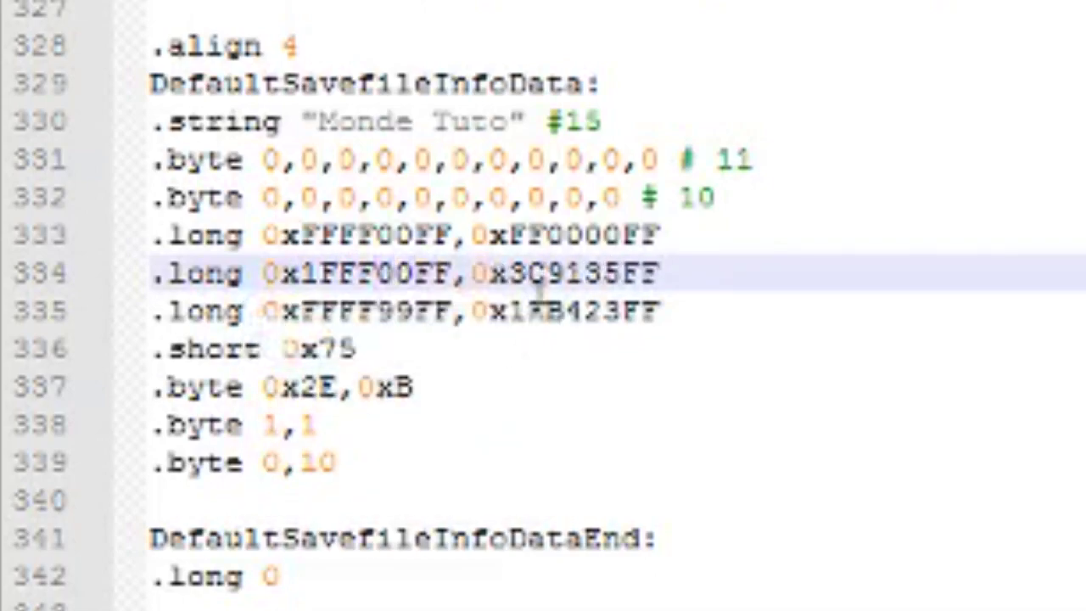
{"action": "left_click_drag", "start_coordinate": [508, 273], "coordinate": [622, 273]}
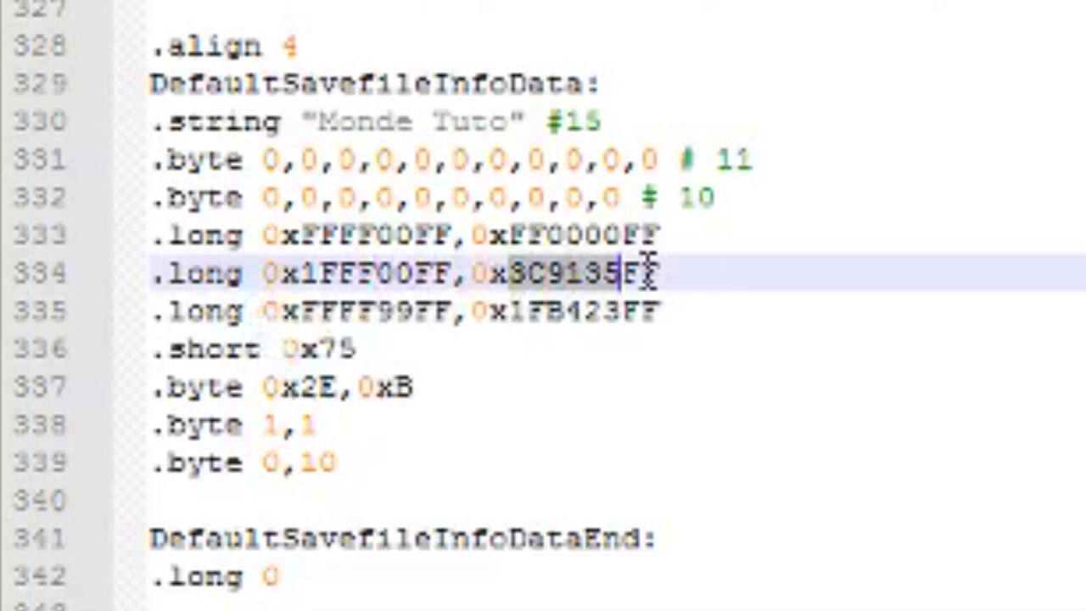
{"action": "type", "text": "CD"}
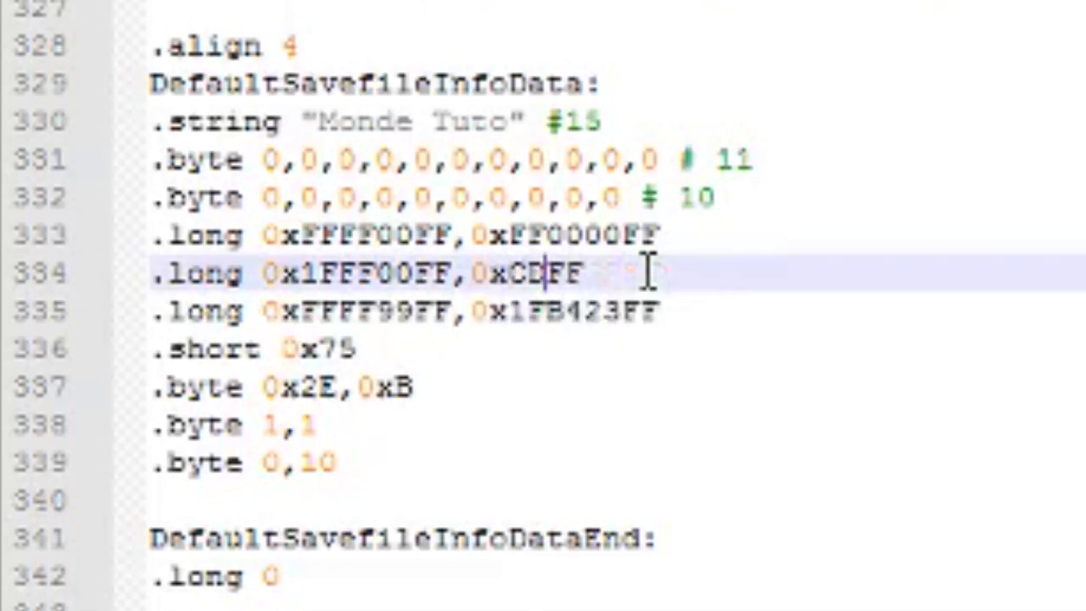
{"action": "type", "text": "00FF"}
Change the third .long line to 0xFFFF00FF,0xFF0000FF, copying the second value from the first .long line.
{"action": "left_click", "coordinate": [352, 316]}
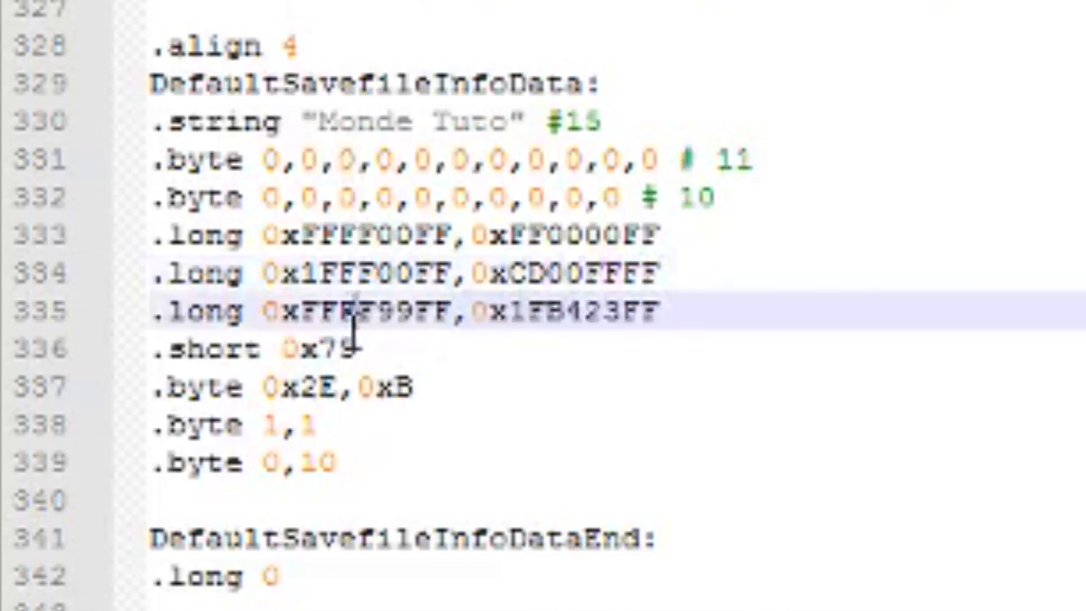
{"action": "left_click_drag", "start_coordinate": [298, 312], "coordinate": [411, 343]}
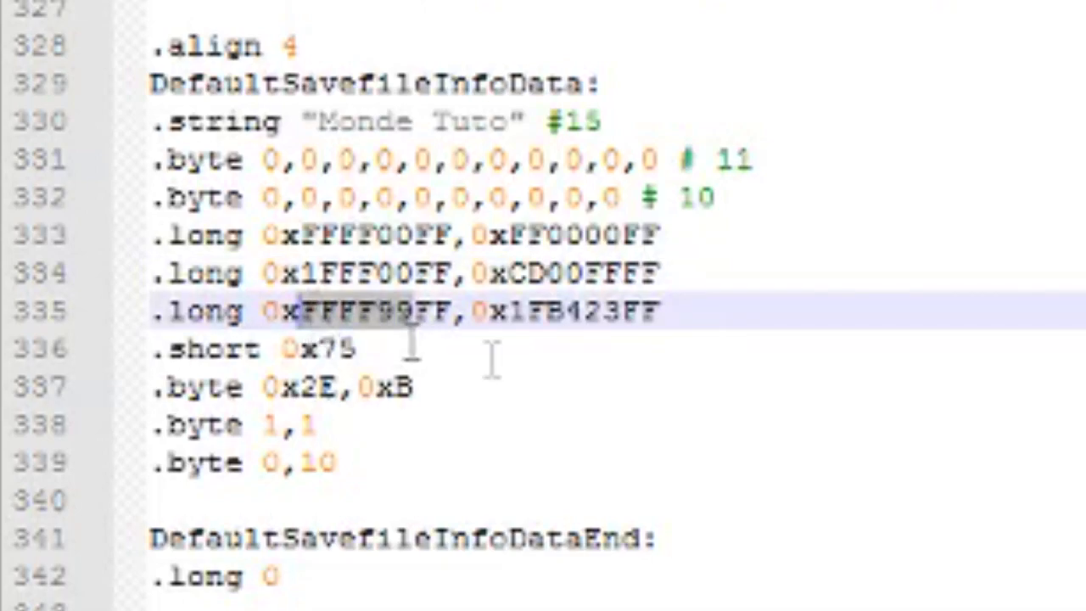
{"action": "type", "text": "FFFF00"}
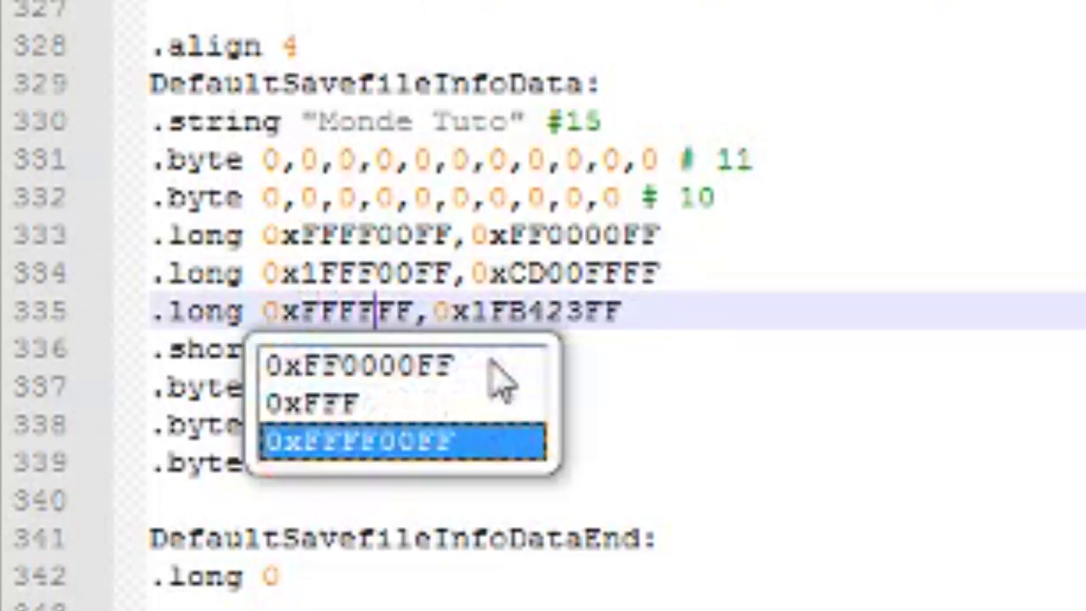
{"action": "left_click", "coordinate": [629, 312]}
{"action": "double_click", "coordinate": [588, 236]}
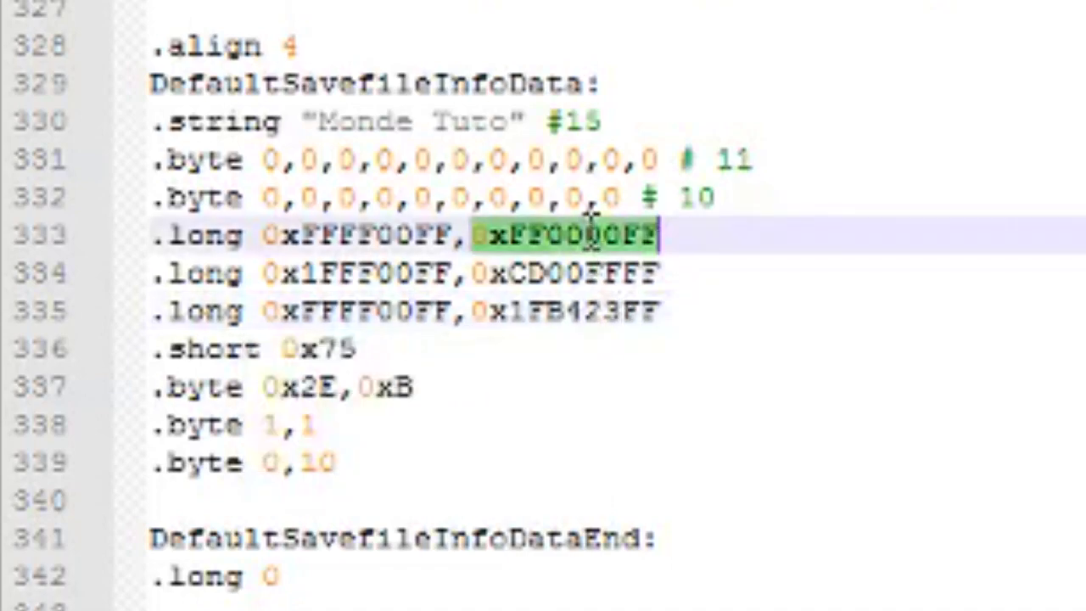
{"action": "key", "text": "ctrl+c"}
{"action": "double_click", "coordinate": [624, 314]}
{"action": "key", "text": "ctrl+v"}
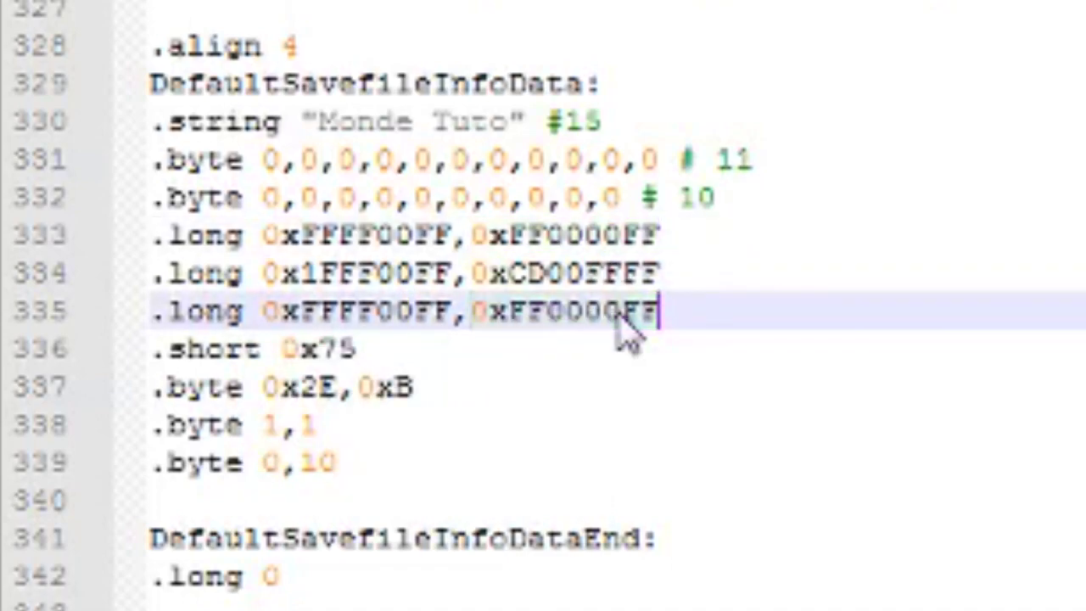
Review the .short line and the .byte line below it, and switch to Chrome to read the HSL values on the htmlcolorcodes.com color picker.
{"action": "left_click", "coordinate": [333, 348]}
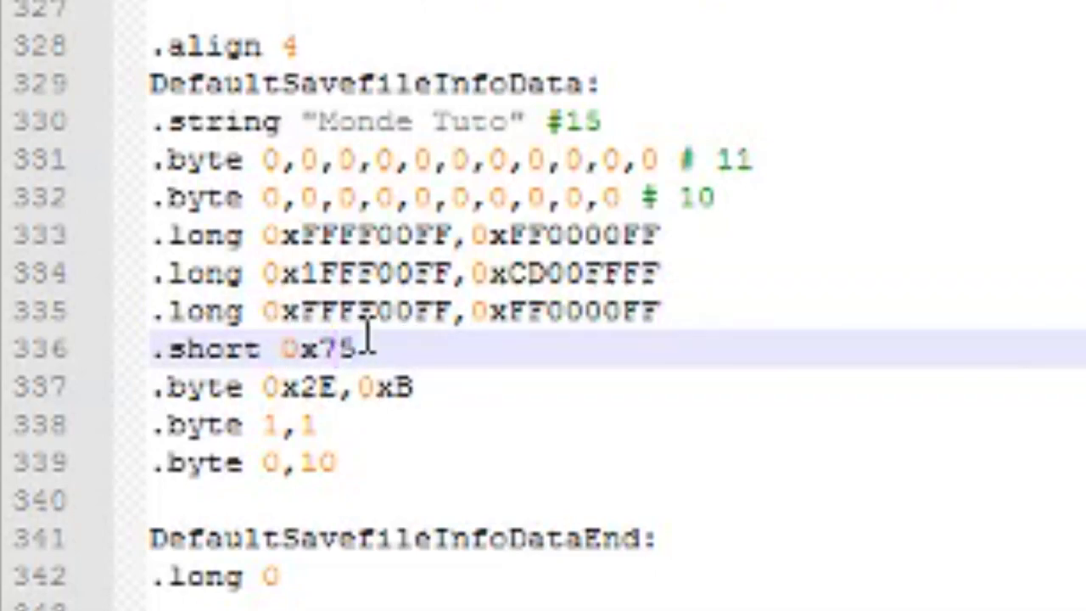
{"action": "double_click", "coordinate": [326, 388]}
{"action": "key", "text": "Right"}
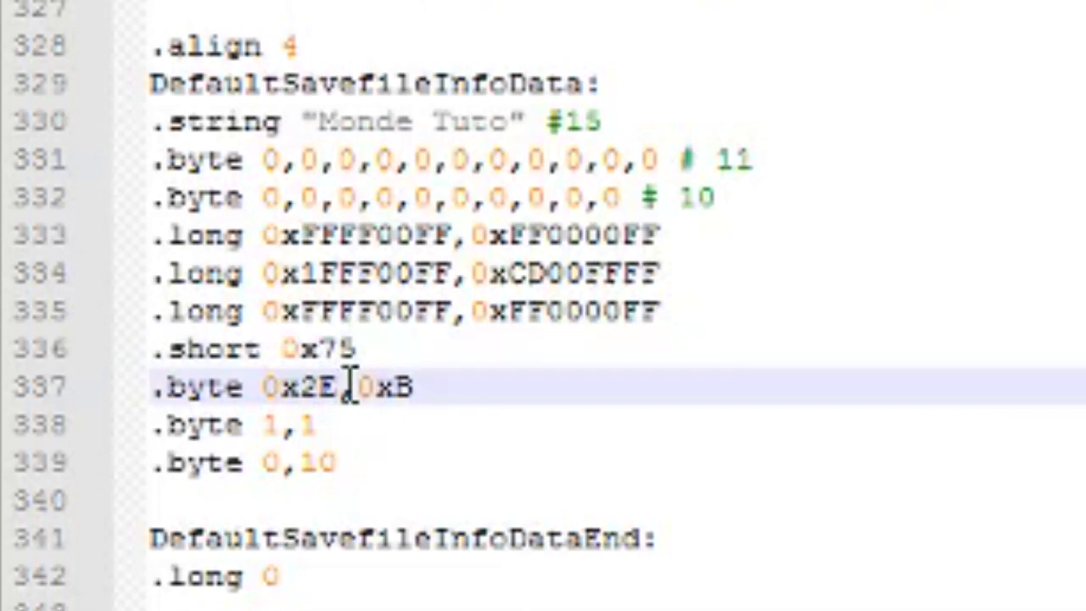
{"action": "left_click_drag", "start_coordinate": [322, 349], "coordinate": [424, 348]}
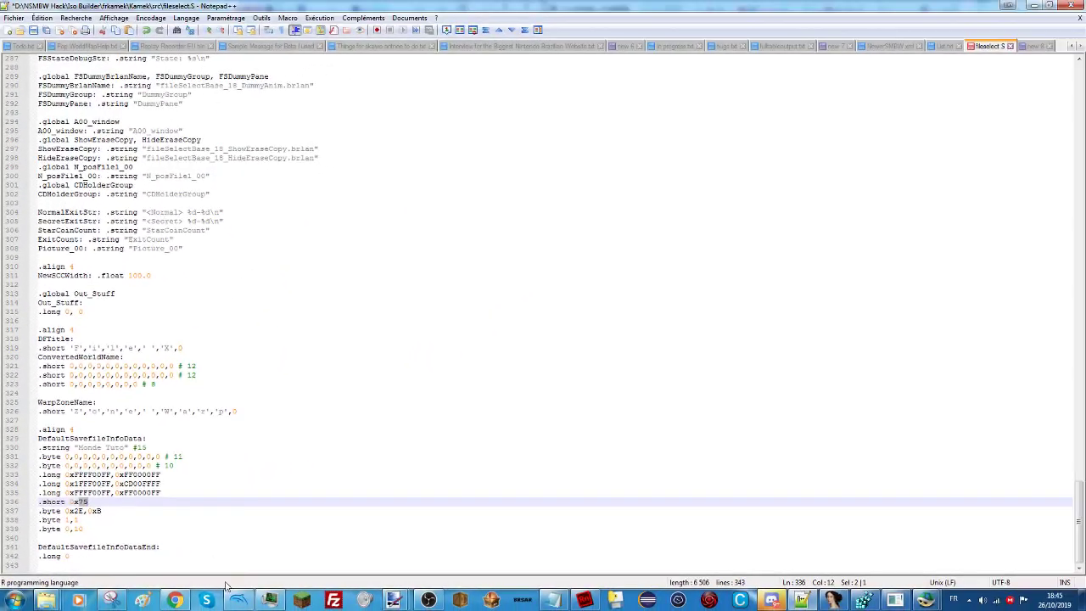
{"action": "left_click", "coordinate": [175, 599]}
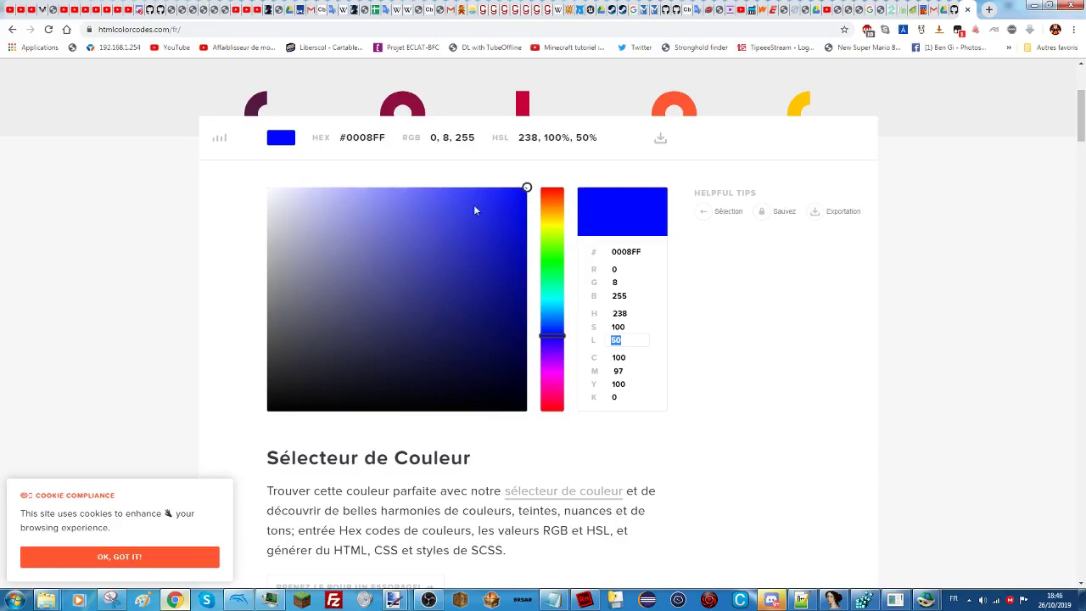
Convert the hue value 238 to hexadecimal with the Google search "238 to hex".
{"action": "left_click", "coordinate": [819, 30]}
{"action": "type", "text": "238 TO HEX"}
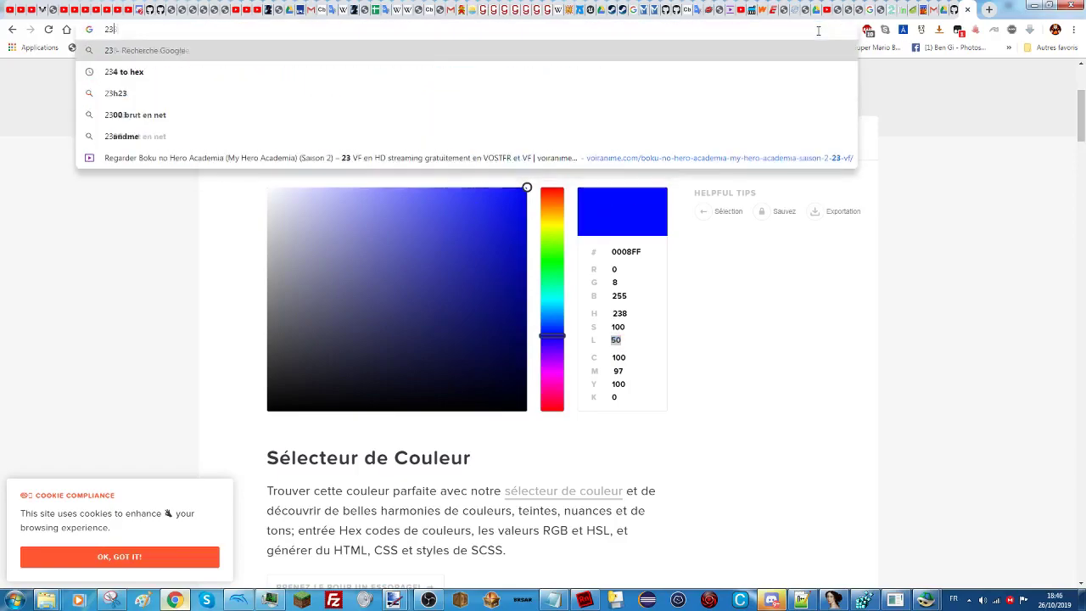
{"action": "key", "text": "Return"}
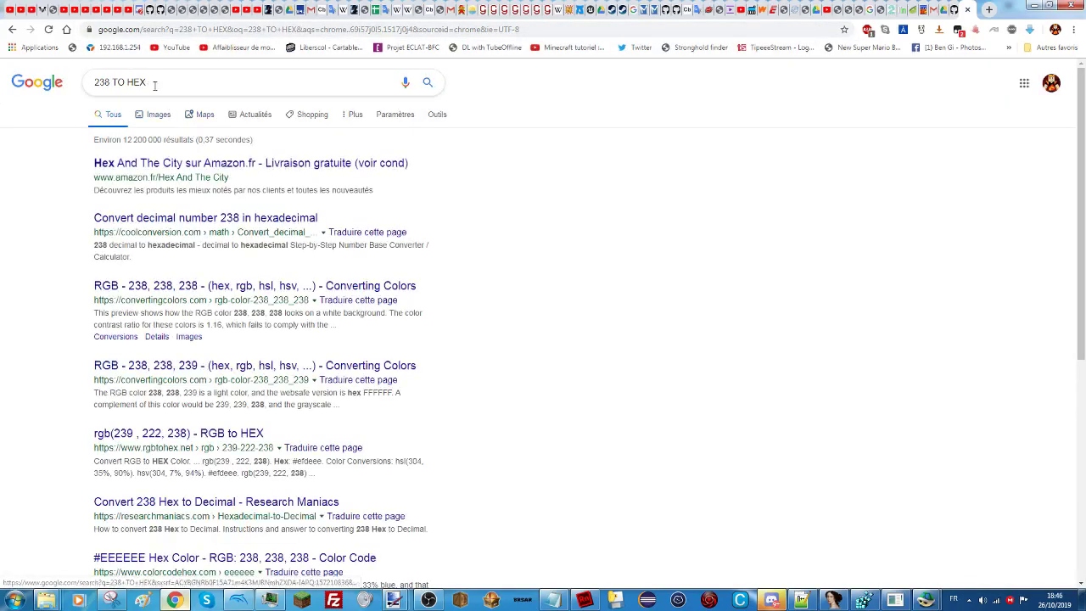
{"action": "left_click_drag", "start_coordinate": [150, 83], "coordinate": [113, 85]}
{"action": "type", "text": "to hex"}
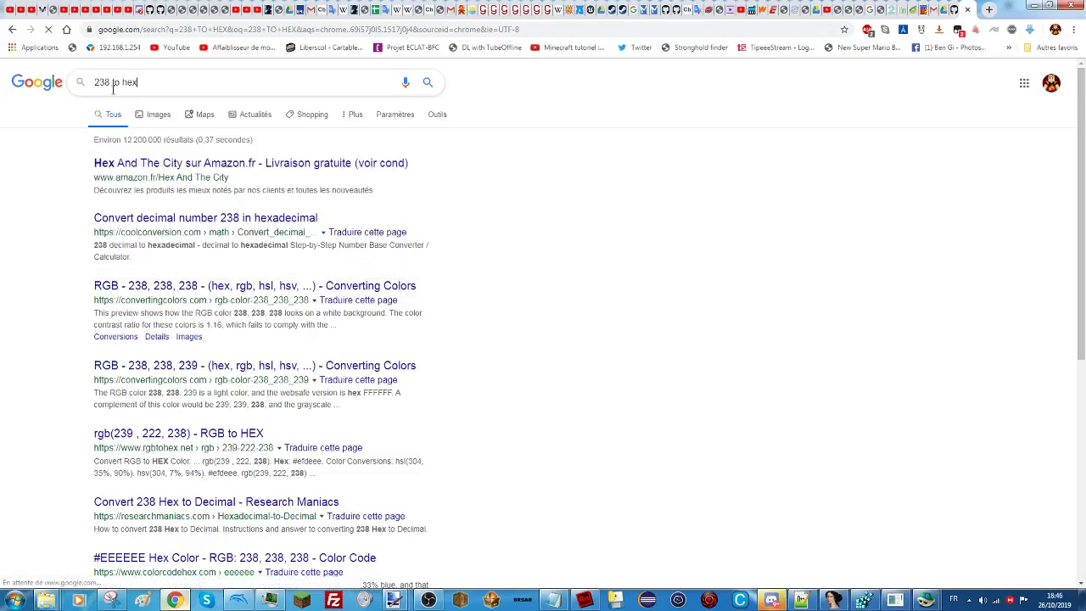
{"action": "key", "text": "Return"}
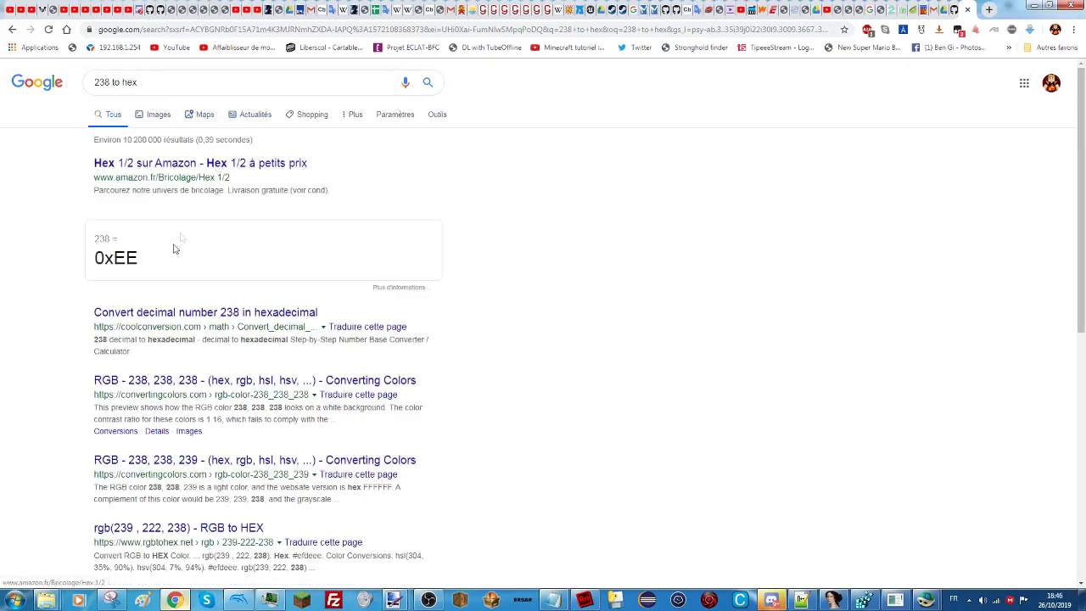
Switch back to fileselect.S in Notepad++ and set the .short value of DefaultSavefileInfoData to 0xEE.
{"action": "left_click", "coordinate": [810, 599]}
{"action": "double_click", "coordinate": [78, 501]}
{"action": "key", "text": "ctrl+v"}
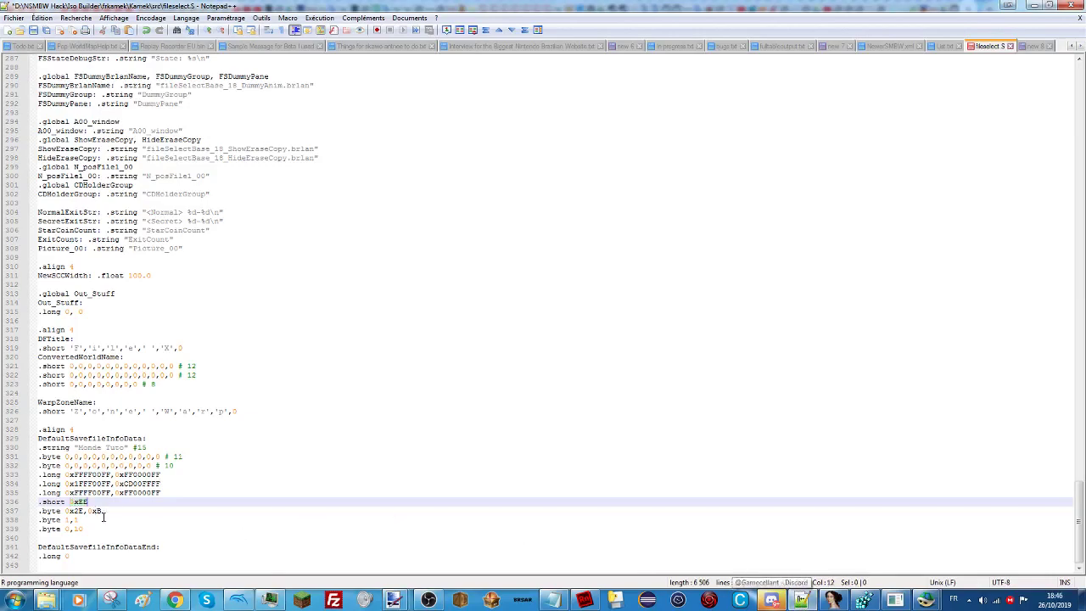
Convert 100 to hexadecimal with Google in Chrome, and set the first value of the .byte line under .short to 0x64 in Notepad++.
{"action": "left_click", "coordinate": [174, 600]}
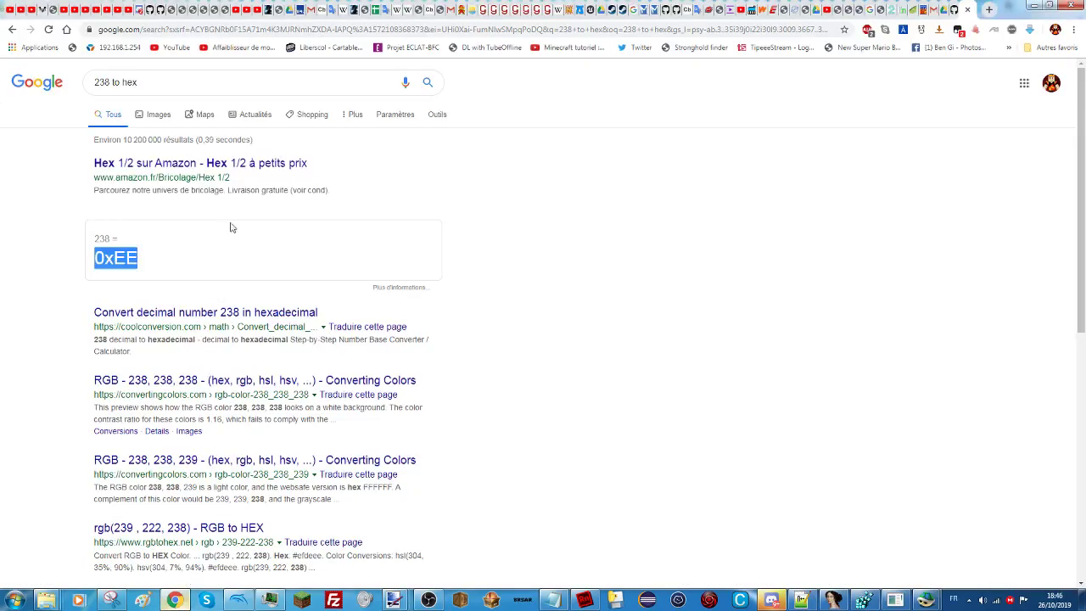
{"action": "double_click", "coordinate": [103, 81]}
{"action": "type", "text": "1"}
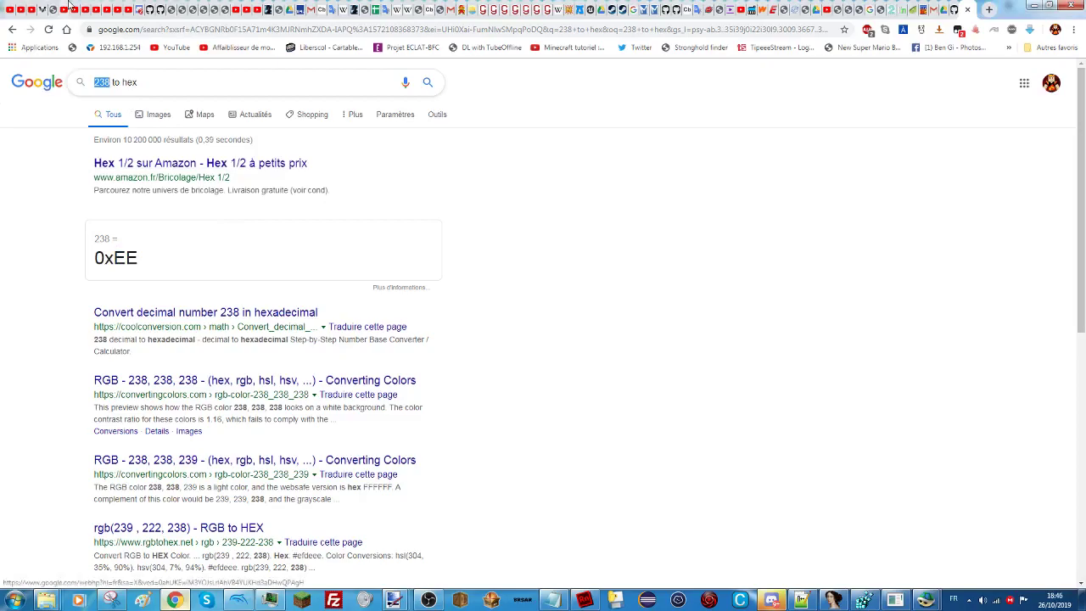
{"action": "type", "text": "00"}
{"action": "key", "text": "Return"}
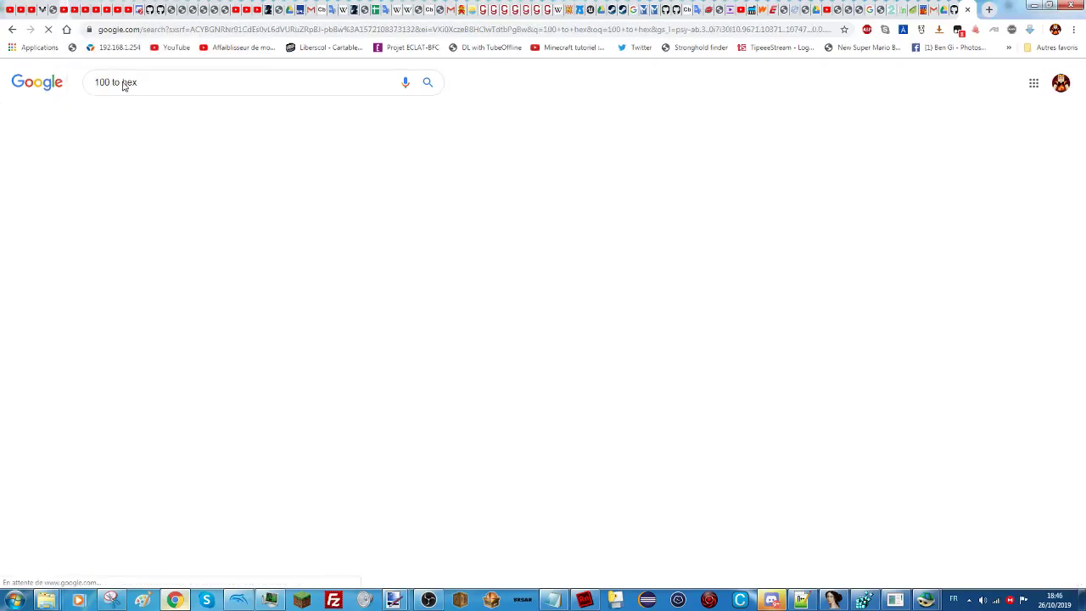
{"action": "double_click", "coordinate": [114, 257]}
{"action": "key", "text": "ctrl+c"}
{"action": "key", "text": "alt+Tab"}
{"action": "key", "text": "ctrl+v"}
Convert 50 to hexadecimal with Google, set the second value of that .byte line to 0x32 in Notepad++, and save fileselect.S.
{"action": "key", "text": "alt+Tab"}
{"action": "double_click", "coordinate": [103, 82]}
{"action": "type", "text": "50"}
{"action": "key", "text": "Return"}
{"action": "double_click", "coordinate": [114, 257]}
{"action": "key", "text": "ctrl+c"}
{"action": "key", "text": "alt+Tab"}
{"action": "key", "text": "ctrl+v"}
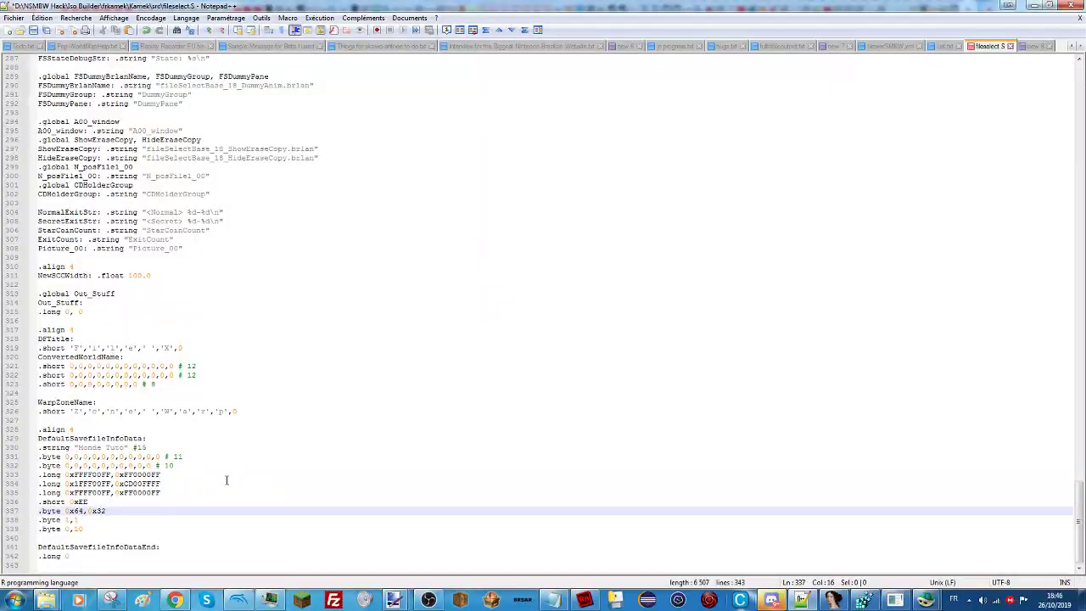
{"action": "key", "text": "ctrl+s"}
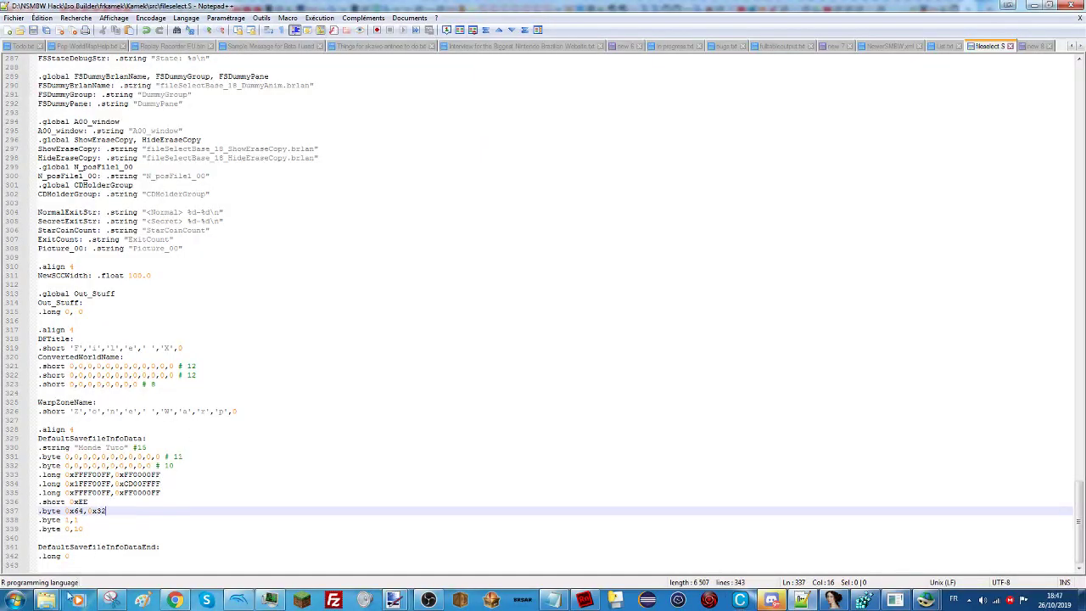
Switch to Explorer, go up to the Kamek folder and run makeNewerKP.bat to build the code.
{"action": "mouse_move", "coordinate": [47, 600]}
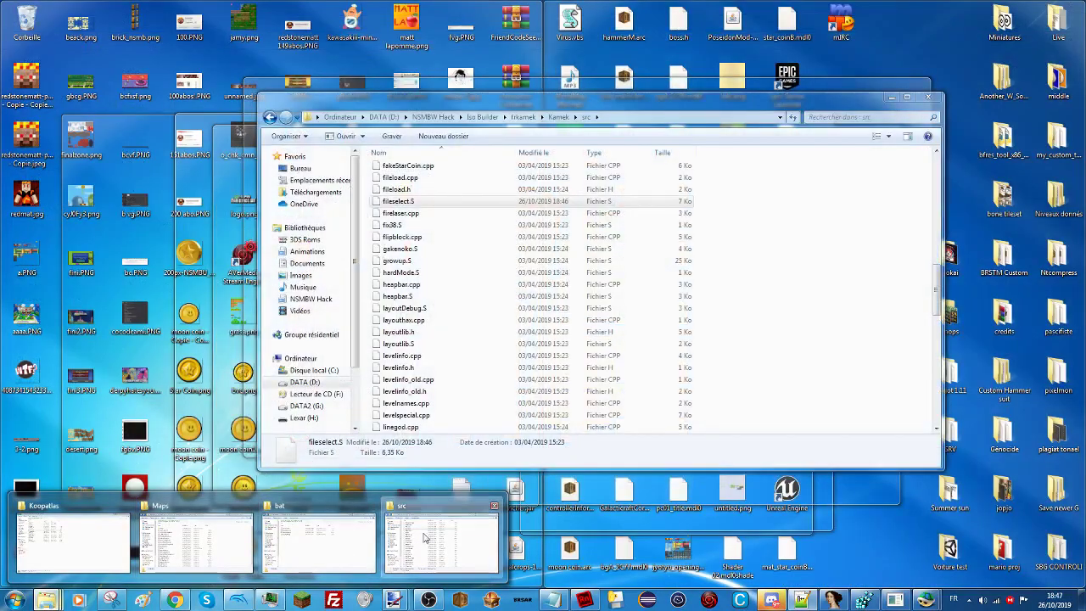
{"action": "left_click", "coordinate": [441, 543]}
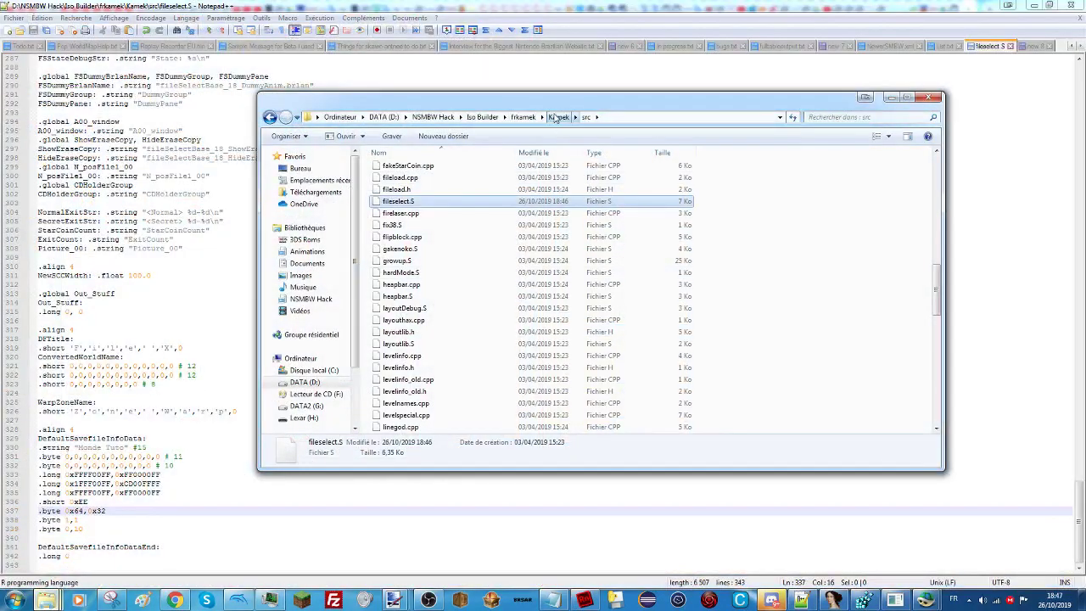
{"action": "left_click", "coordinate": [557, 117]}
{"action": "key", "text": "m"}
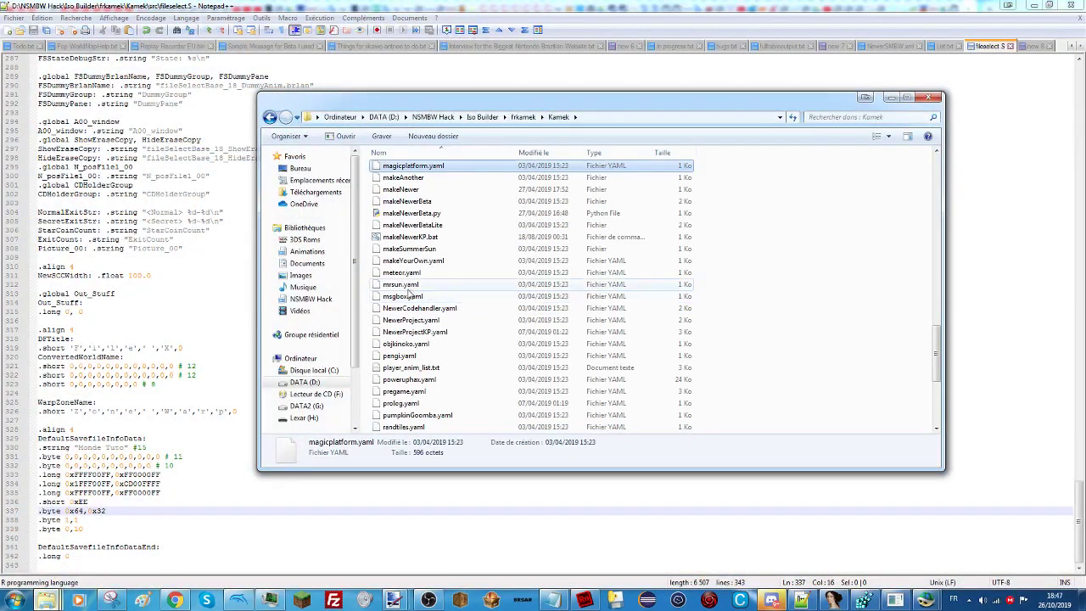
{"action": "double_click", "coordinate": [399, 237]}
{"action": "left_click_drag", "start_coordinate": [934, 360], "coordinate": [934, 183]}
Switch to the tuto.kpmap and truc.kpmap windows in Koopatlas and start the map export for tuto.kpmap.
{"action": "mouse_move", "coordinate": [882, 580]}
{"action": "left_click", "coordinate": [826, 536]}
{"action": "left_click", "coordinate": [945, 538]}
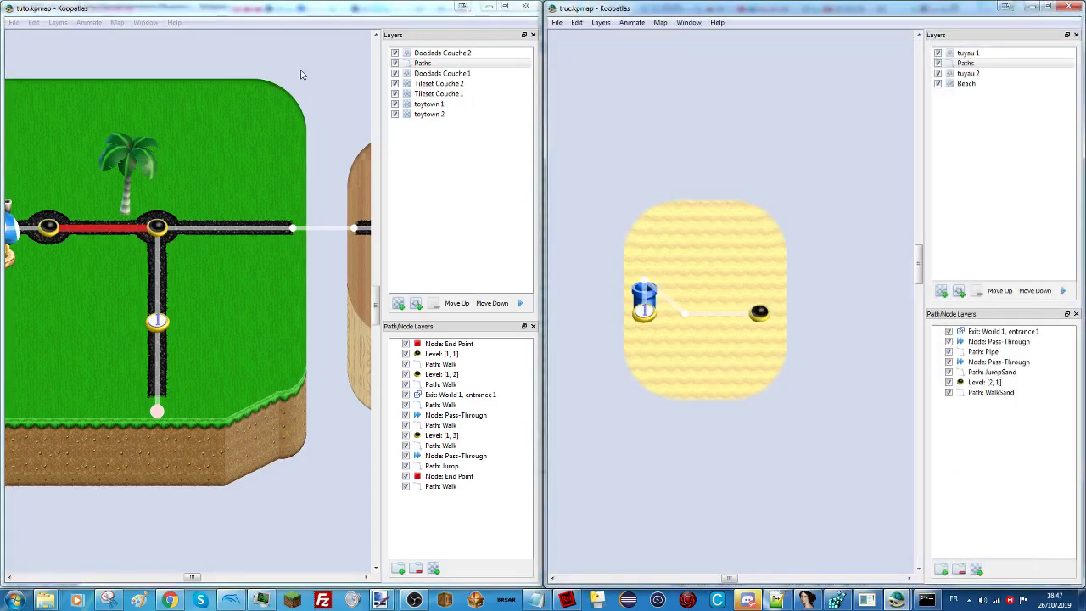
{"action": "left_click", "coordinate": [74, 12]}
{"action": "left_click", "coordinate": [14, 23]}
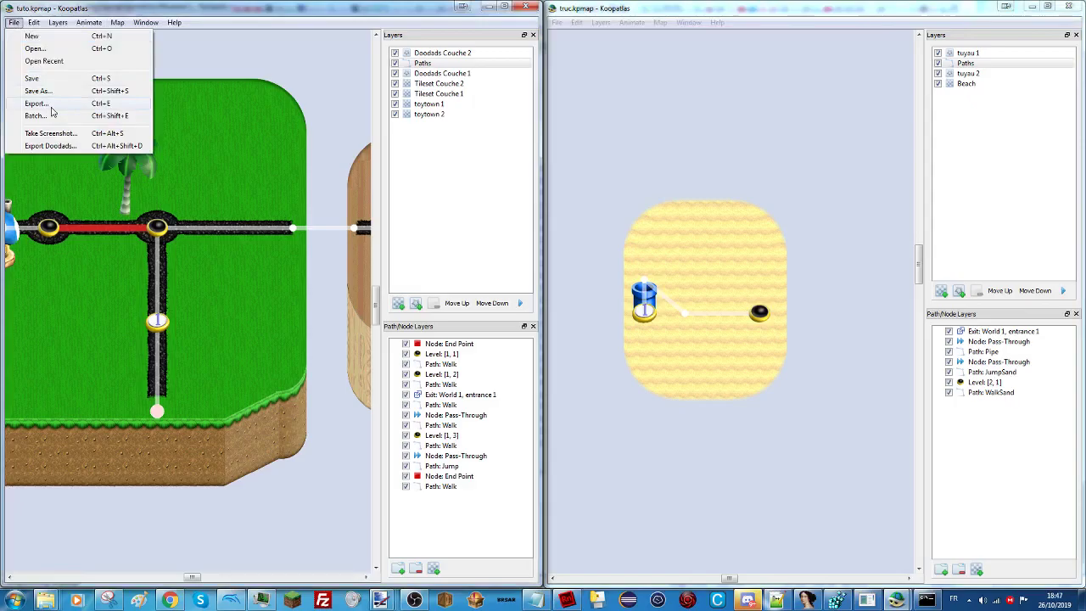
{"action": "left_click", "coordinate": [50, 105]}
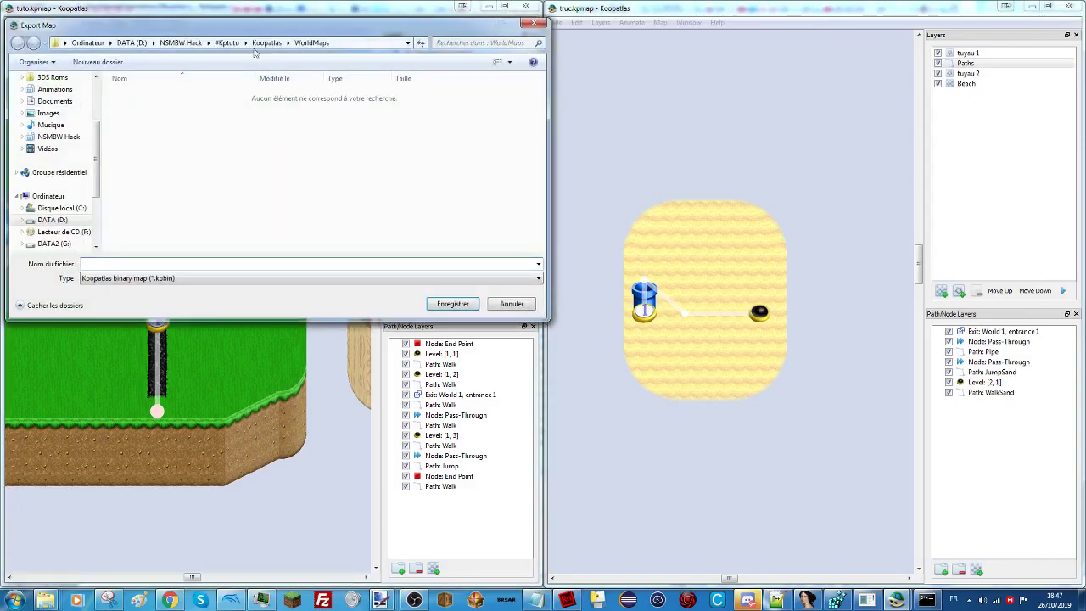
Export the tuto map as Tuto.kpbin into the USAv1\files\Maps folder, using the folder path copied from Explorer.
{"action": "mouse_move", "coordinate": [45, 599]}
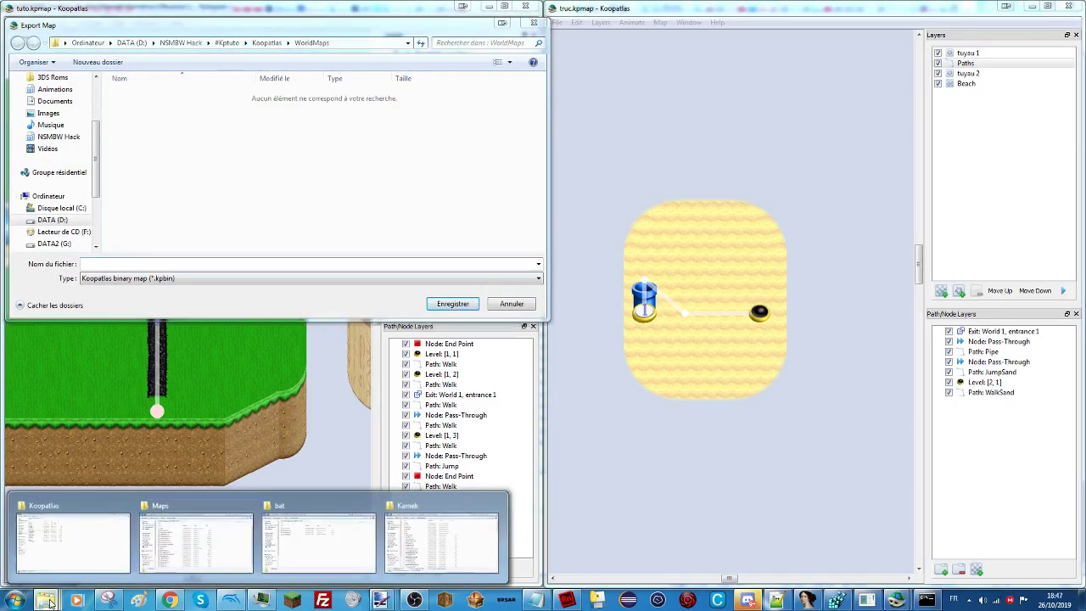
{"action": "left_click", "coordinate": [195, 534]}
{"action": "left_click", "coordinate": [678, 103]}
{"action": "key", "text": "ctrl+c"}
{"action": "left_click", "coordinate": [356, 44]}
{"action": "key", "text": "ctrl+v"}
{"action": "key", "text": "Return"}
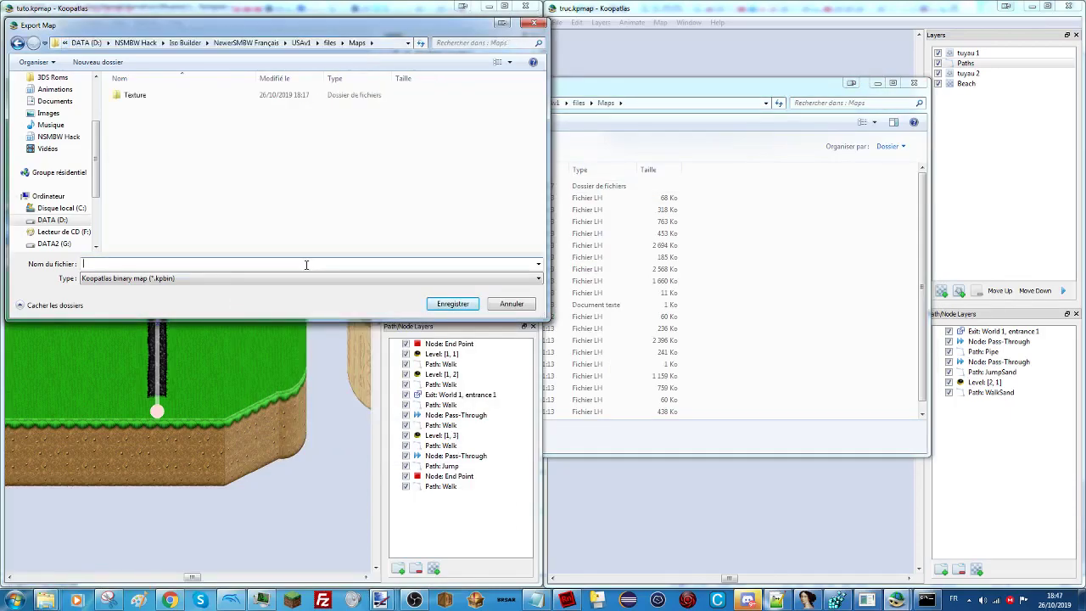
{"action": "left_click", "coordinate": [306, 264]}
{"action": "type", "text": "Tuto.kpbin"}
{"action": "key", "text": "Return"}
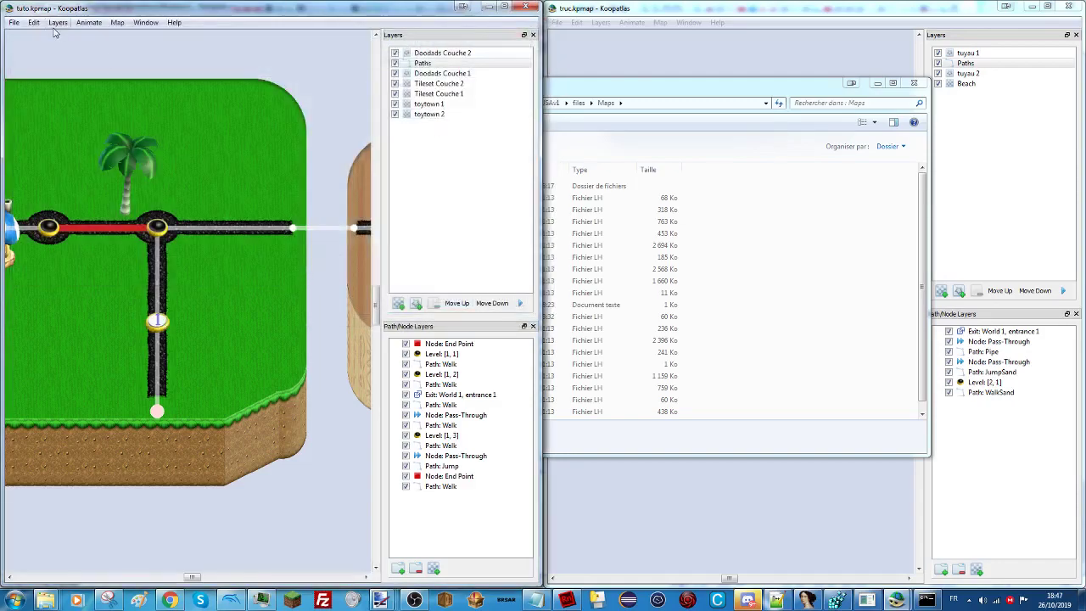
Export the truc.kpmap map as Truc.kpbin into the same USAv1\files\Maps folder.
{"action": "left_click", "coordinate": [592, 57]}
{"action": "left_click", "coordinate": [557, 23]}
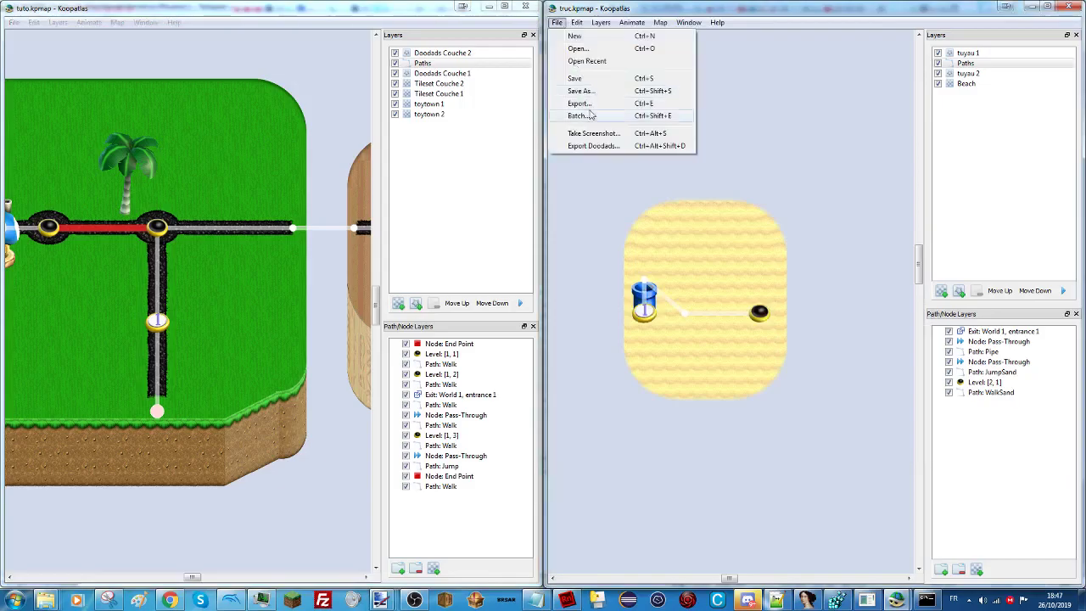
{"action": "left_click", "coordinate": [578, 103]}
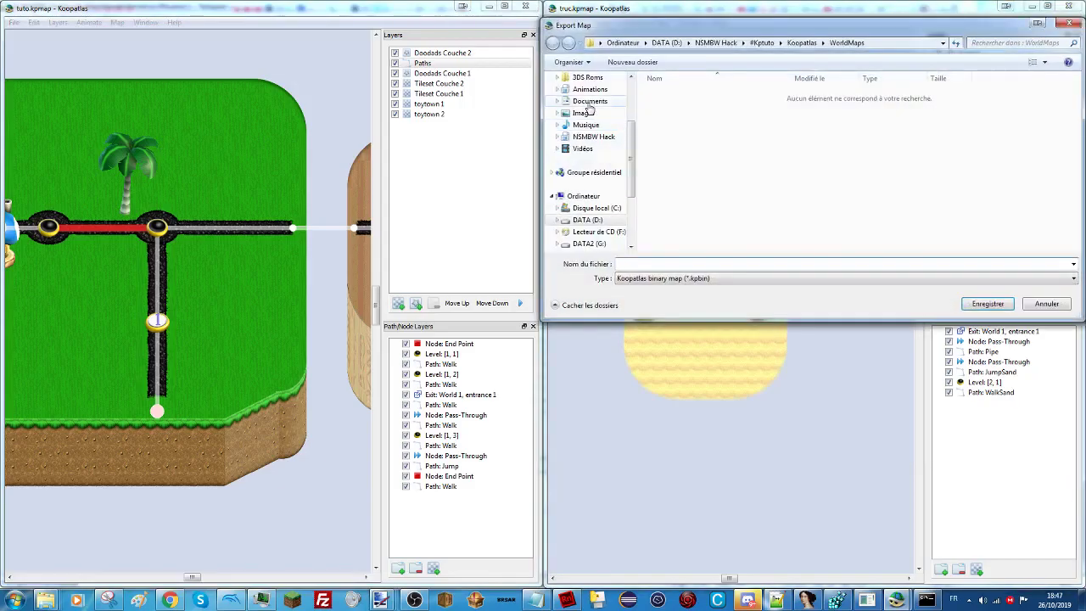
{"action": "left_click", "coordinate": [899, 42]}
{"action": "key", "text": "ctrl+v"}
{"action": "key", "text": "Return"}
{"action": "type", "text": "Truc.kpbin"}
{"action": "key", "text": "Return"}
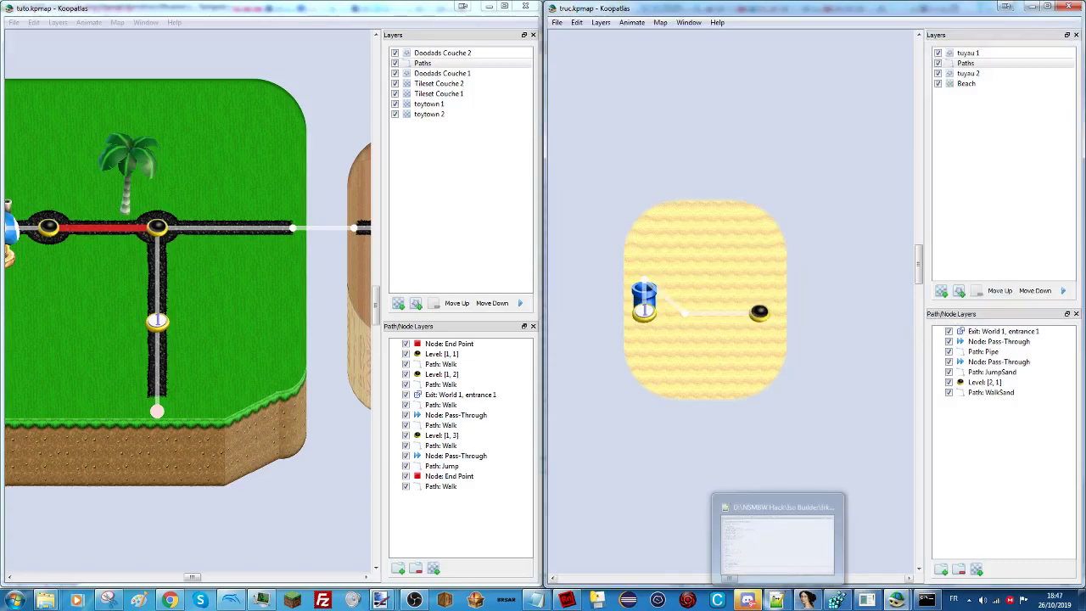
Check the map names in List.txt in Notepad++, and select Truc.kpbin and Tuto.kpbin in Explorer's Maps folder.
{"action": "left_click", "coordinate": [782, 599]}
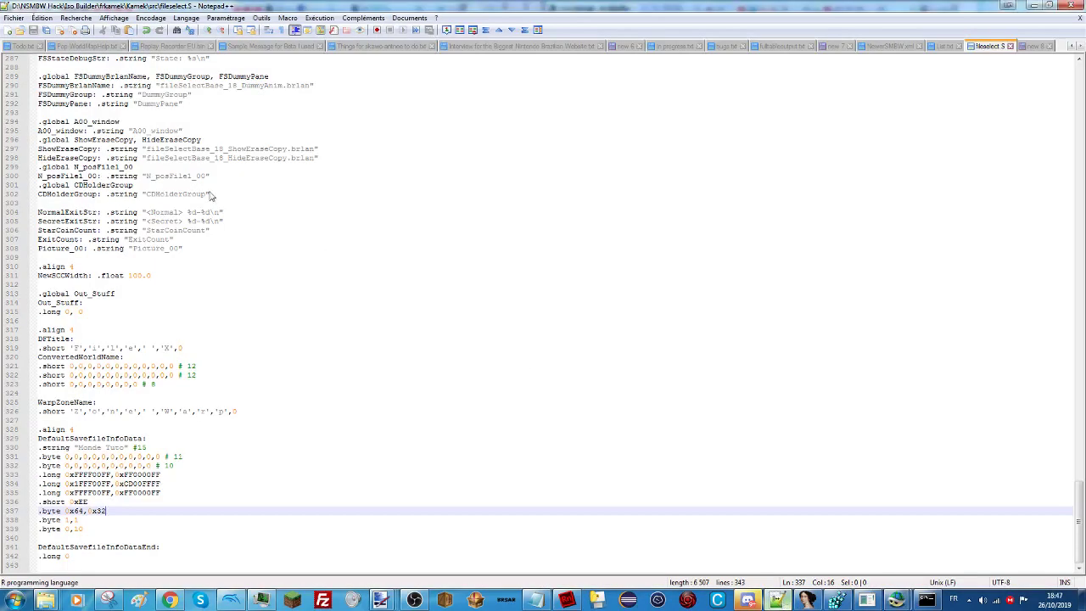
{"action": "left_click", "coordinate": [945, 47]}
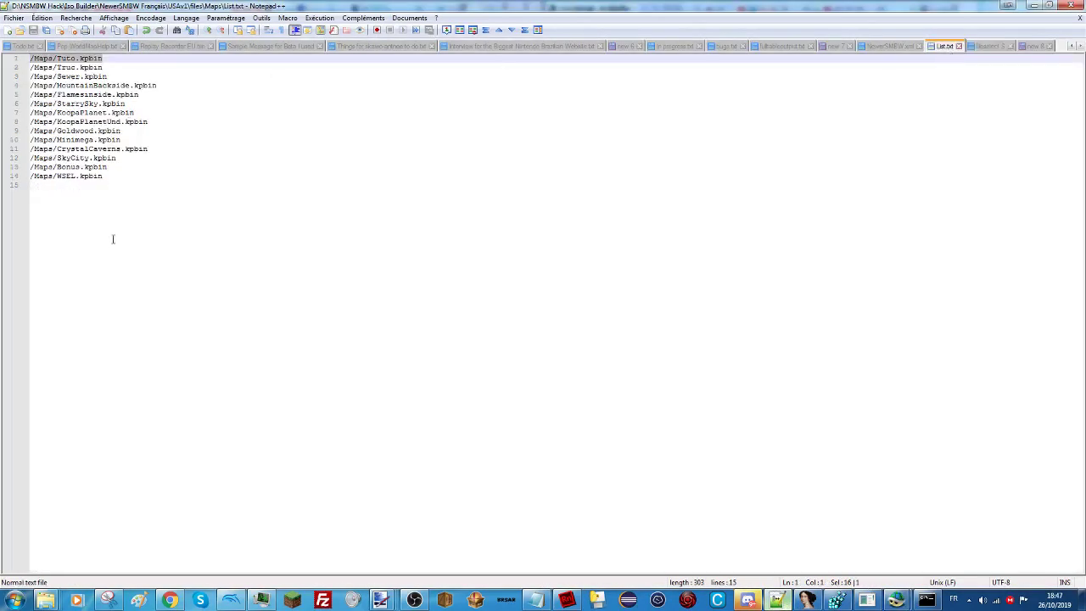
{"action": "mouse_move", "coordinate": [46, 600]}
{"action": "left_click", "coordinate": [71, 500]}
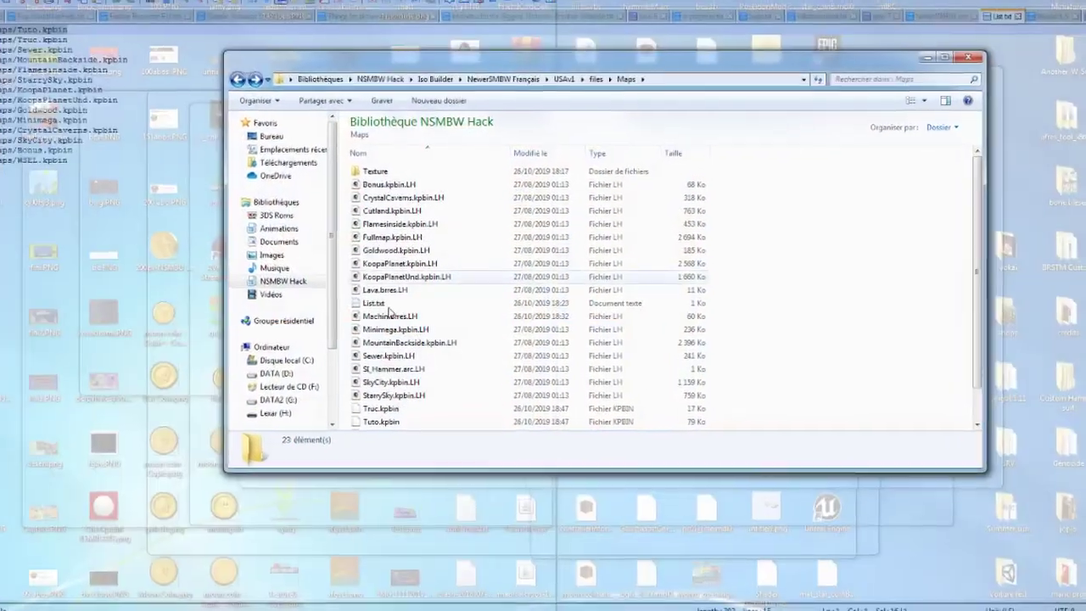
{"action": "left_click", "coordinate": [378, 421]}
{"action": "scroll", "coordinate": [386, 417], "scroll_direction": "down", "scroll_amount": 1}
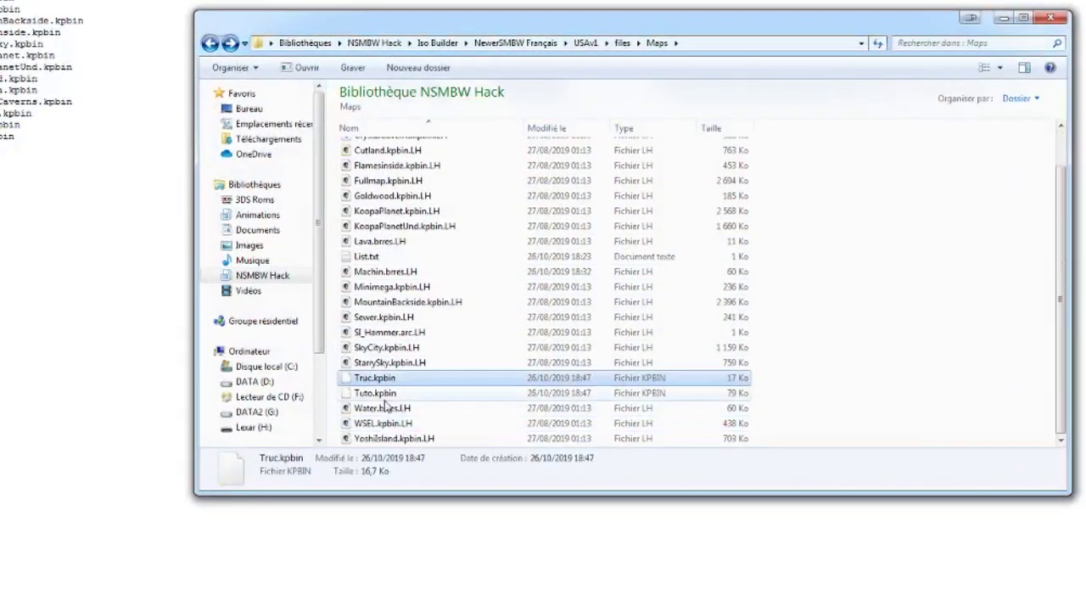
{"action": "left_click", "coordinate": [381, 394], "text": "ctrl"}
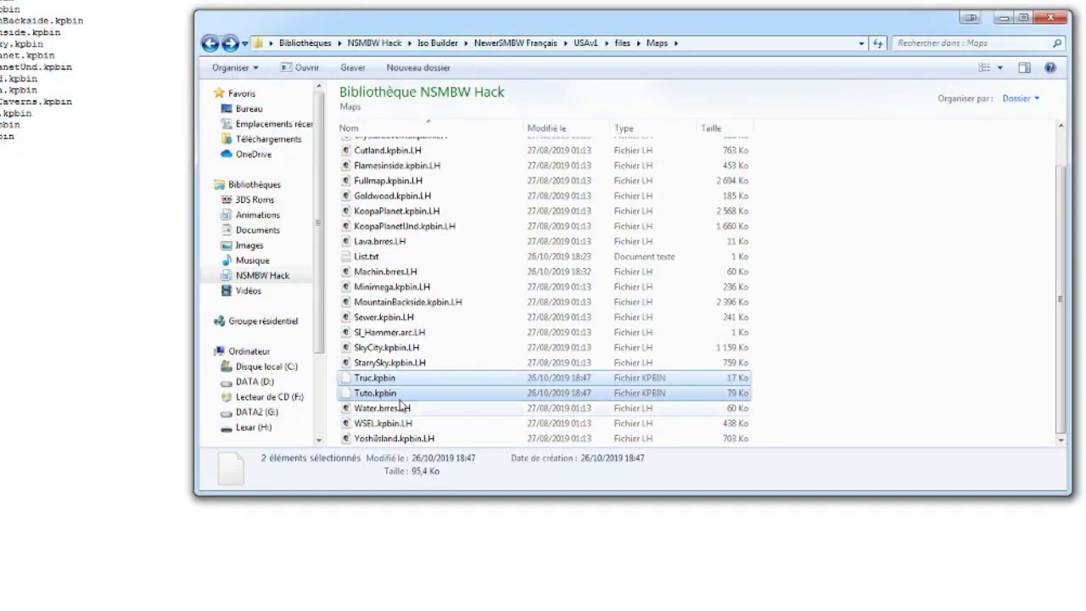
Move Truc.kpbin and Tuto.kpbin into the bat folder and compress them by running compress.bat.
{"action": "left_click", "coordinate": [91, 598]}
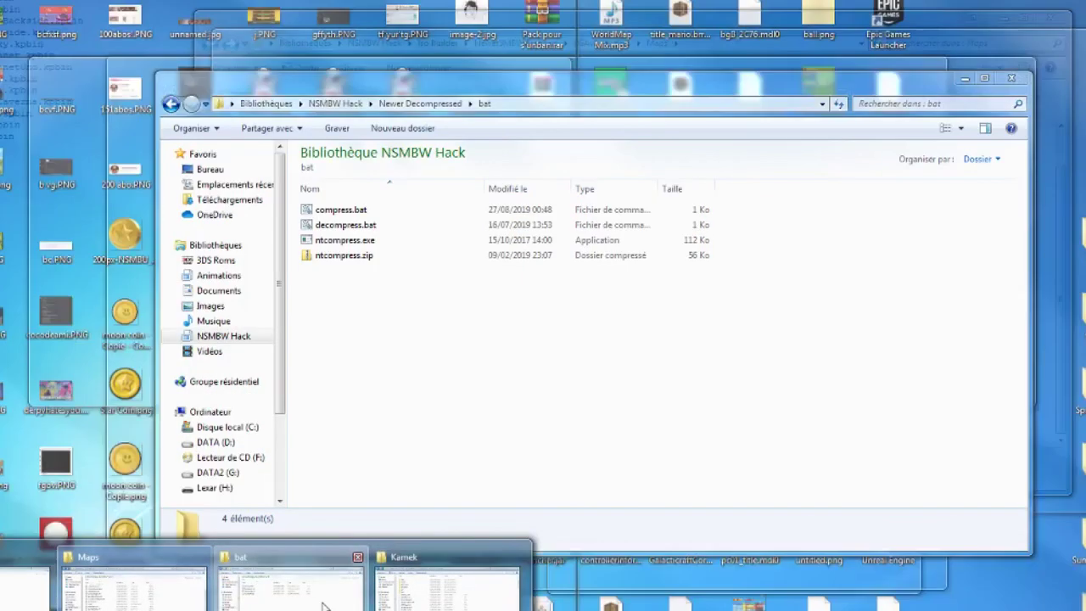
{"action": "left_click", "coordinate": [325, 602]}
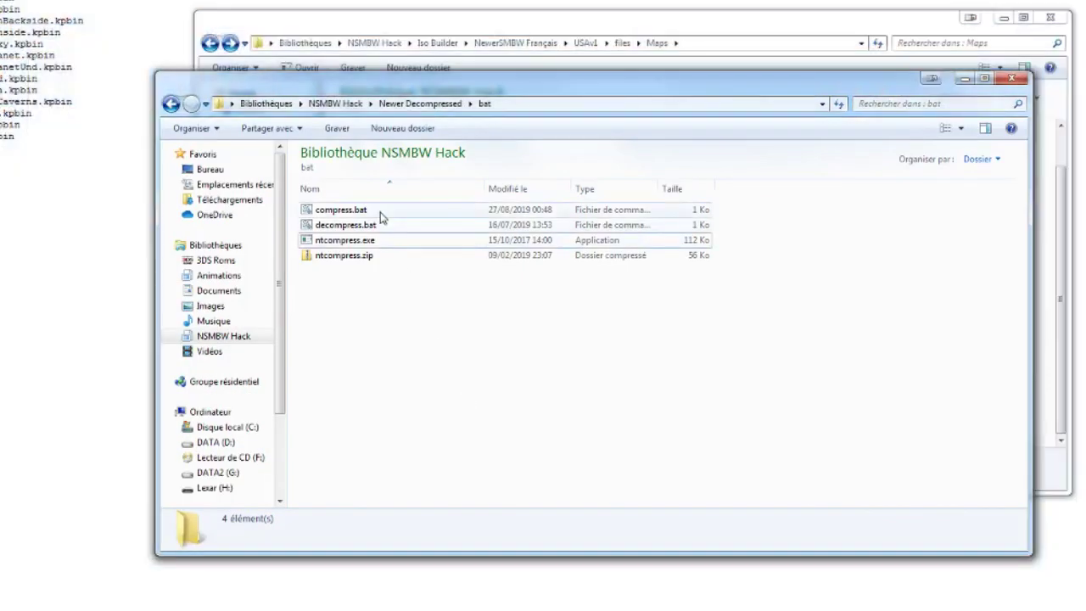
{"action": "double_click", "coordinate": [379, 212]}
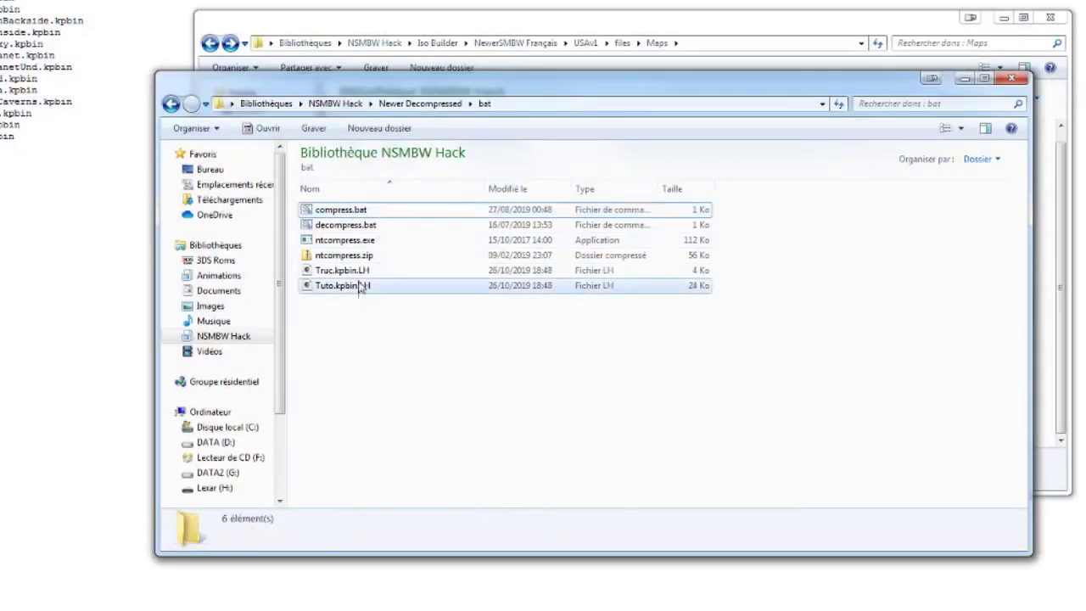
Move the compressed Truc.kpbin.LH and Tuto.kpbin.LH from the bat folder into the Maps folder.
{"action": "left_click", "coordinate": [1041, 301]}
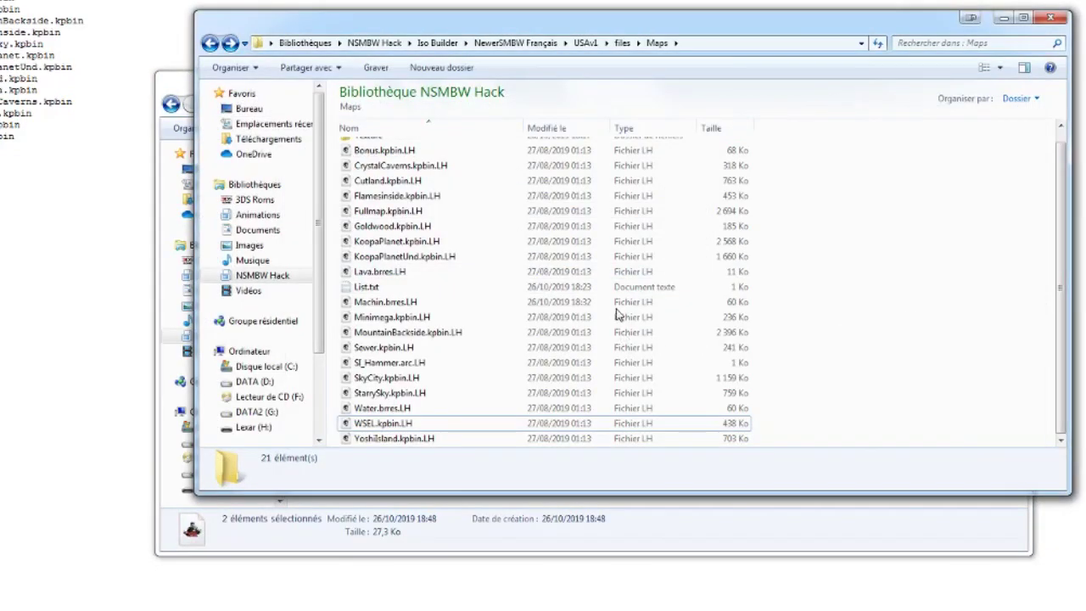
{"action": "key", "text": "ctrl+v"}
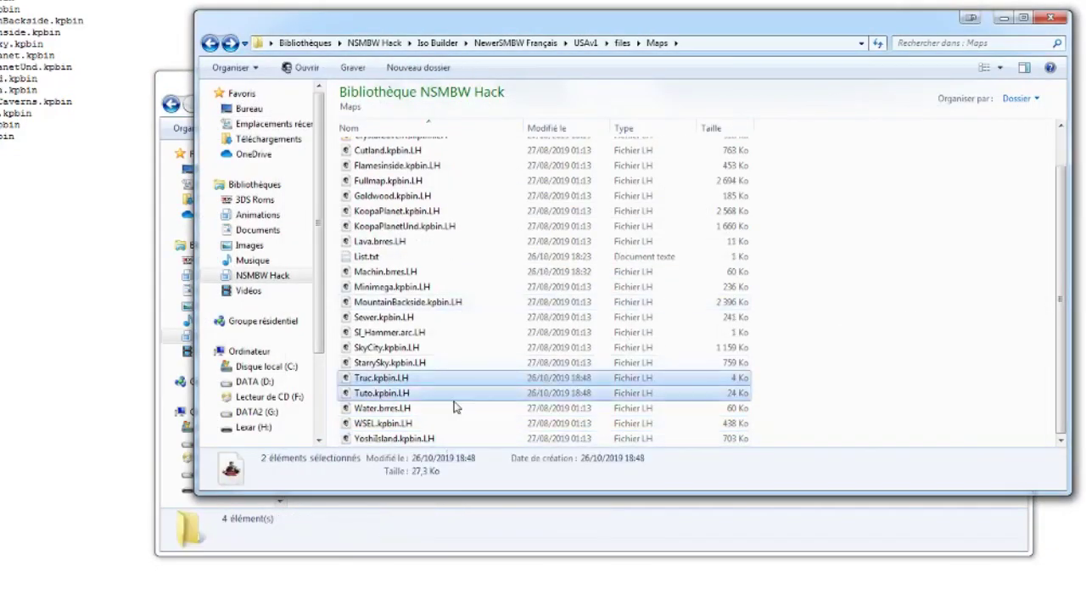
{"action": "left_click", "coordinate": [754, 391]}
{"action": "scroll", "coordinate": [767, 394], "scroll_direction": "up", "scroll_amount": 1}
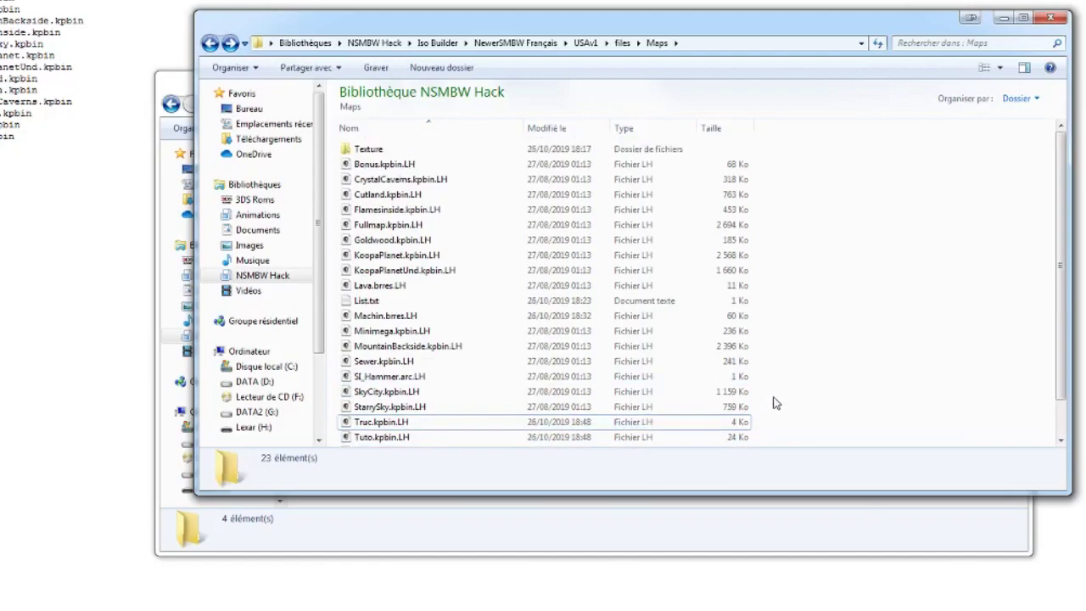
Check the Kamek build console, and open the USAv1\files\NewerRes folder and Kamek's Build folder in Explorer.
{"action": "left_click", "coordinate": [1027, 594]}
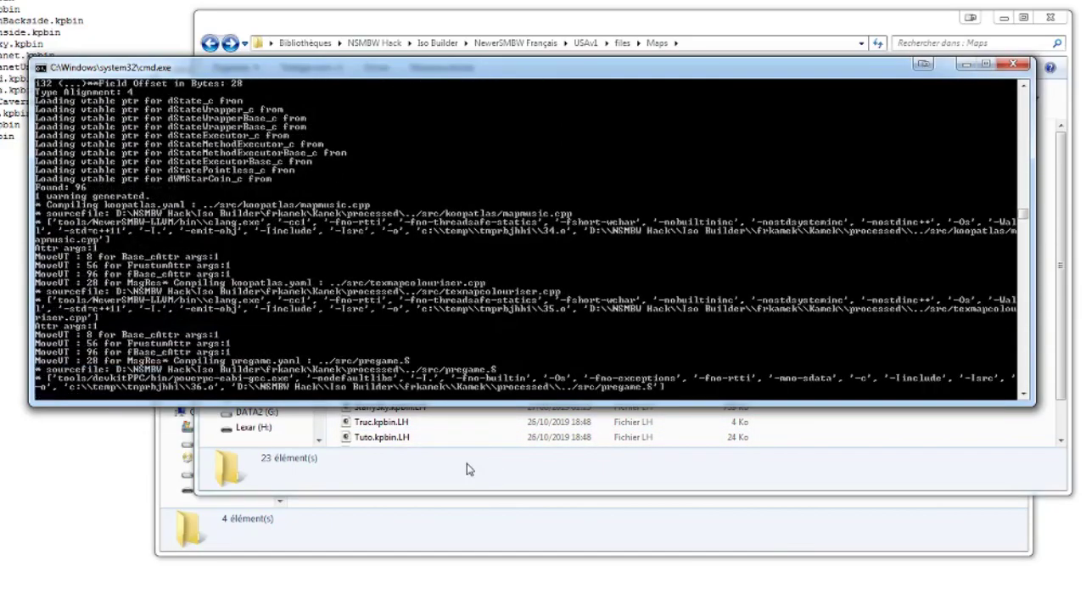
{"action": "left_click", "coordinate": [642, 51]}
{"action": "left_click", "coordinate": [622, 42]}
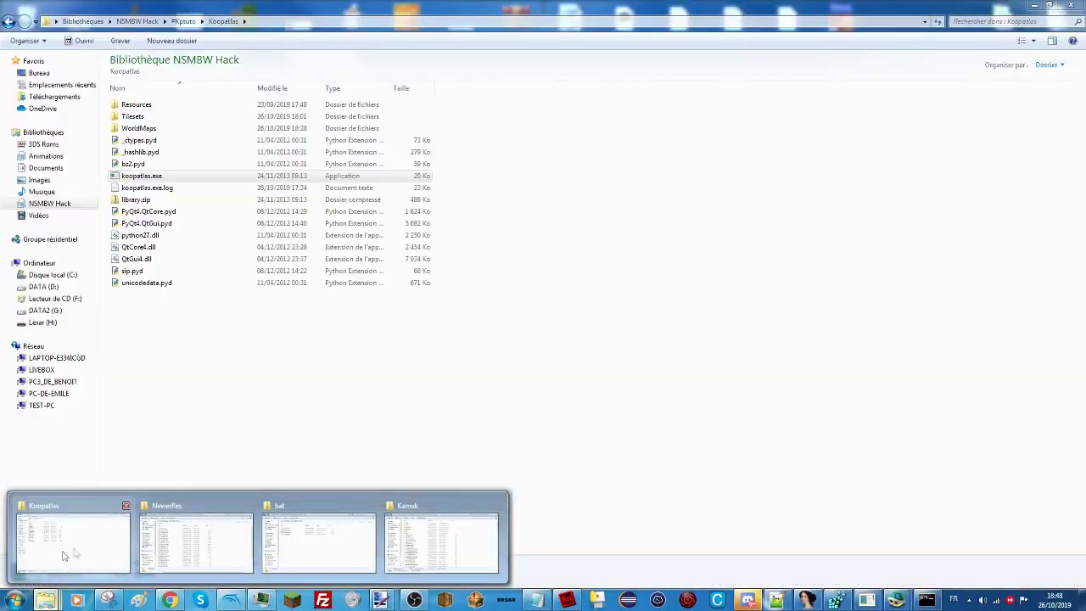
{"action": "mouse_move", "coordinate": [405, 541]}
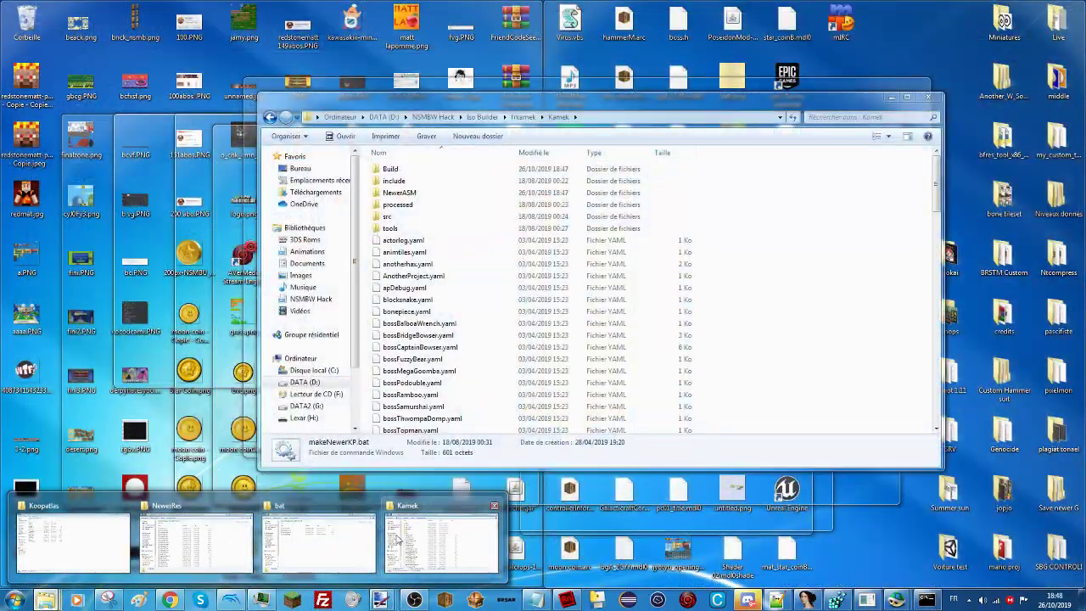
{"action": "left_click", "coordinate": [412, 540]}
{"action": "double_click", "coordinate": [390, 168]}
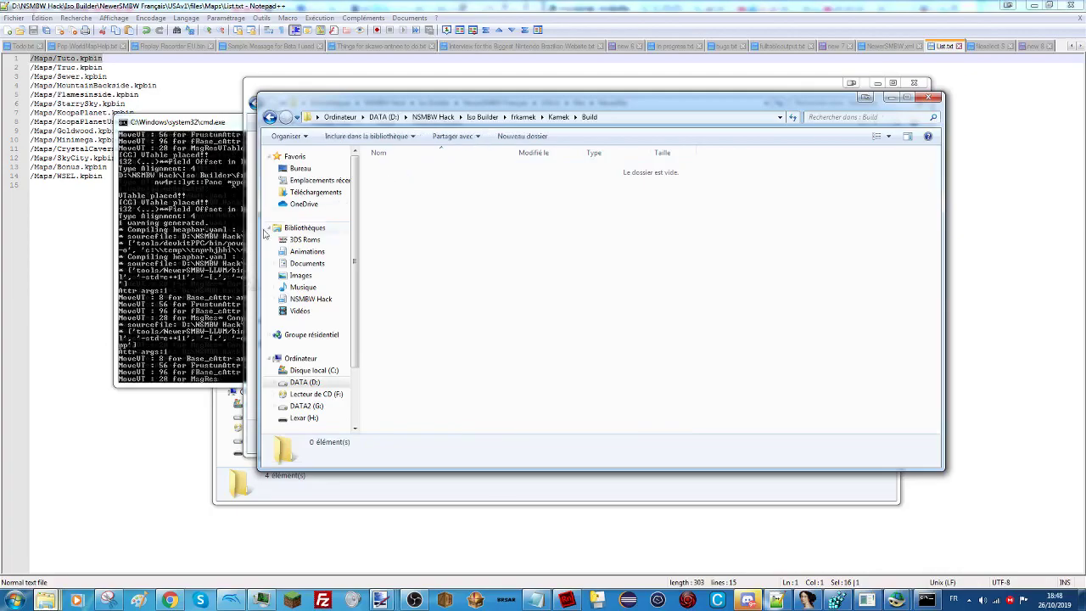
{"action": "left_click", "coordinate": [190, 265]}
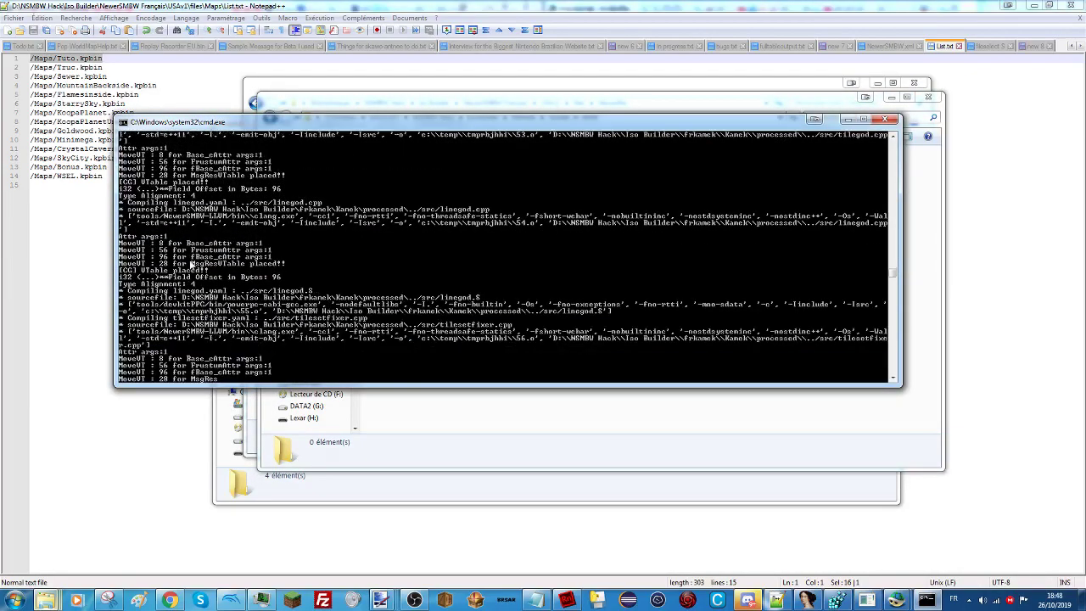
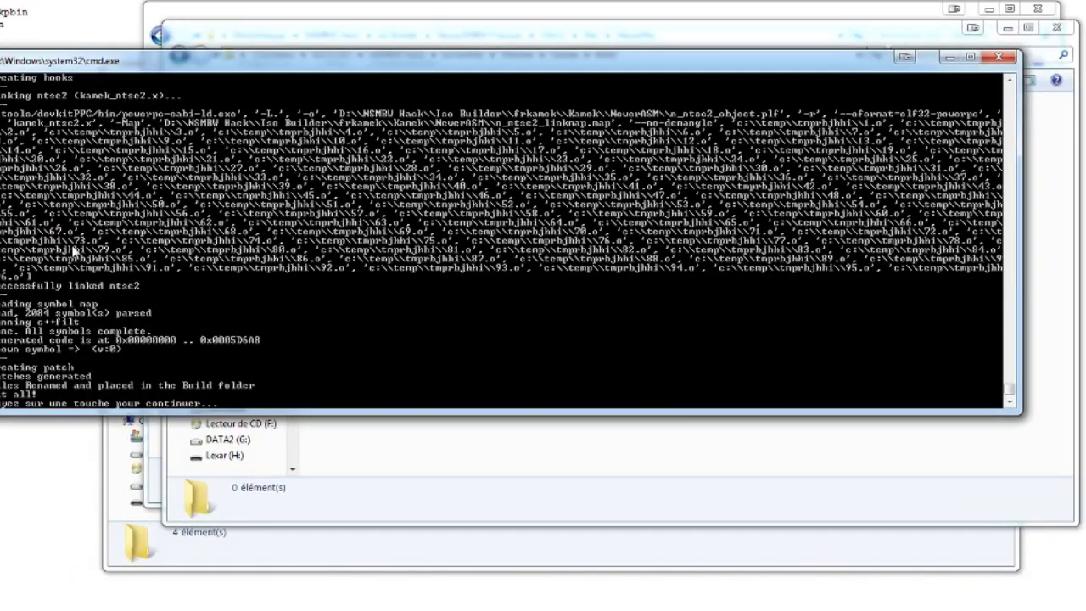
Close the finished build console and copy all .bin files from Kamek's Build folder into NewerRes, replacing the existing ones.
{"action": "key", "text": "Return"}
{"action": "key", "text": "ctrl+a"}
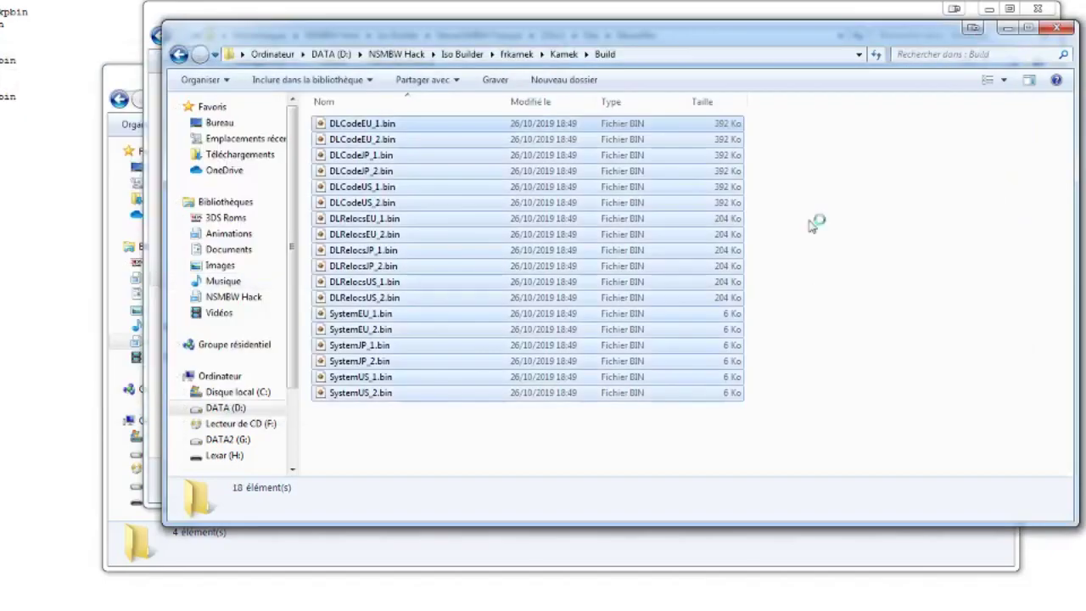
{"action": "left_click", "coordinate": [705, 15]}
{"action": "key", "text": "ctrl+v"}
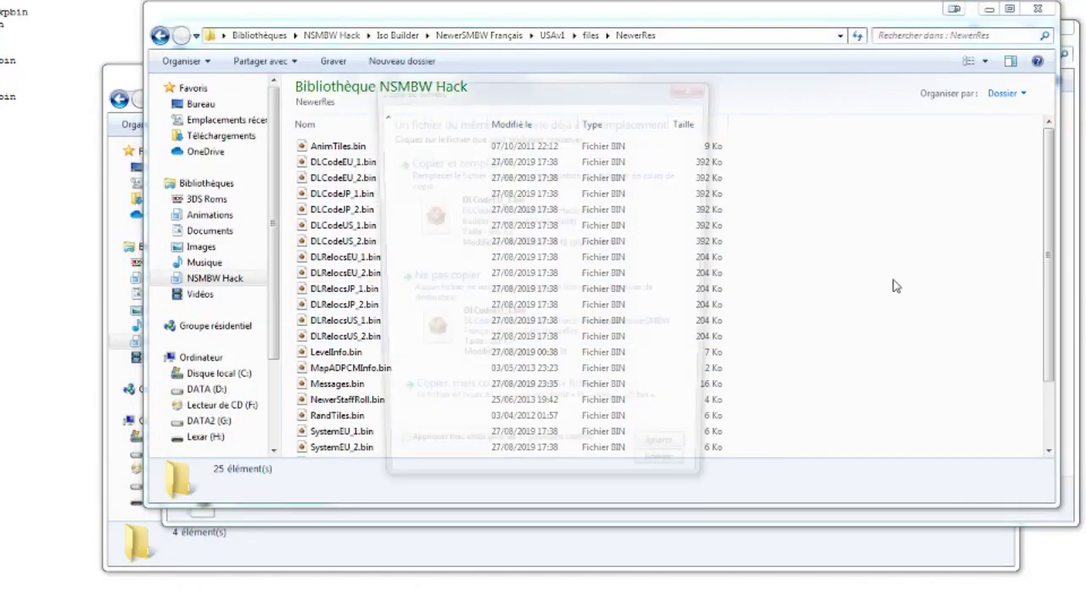
{"action": "left_click", "coordinate": [506, 466]}
{"action": "left_click", "coordinate": [449, 307]}
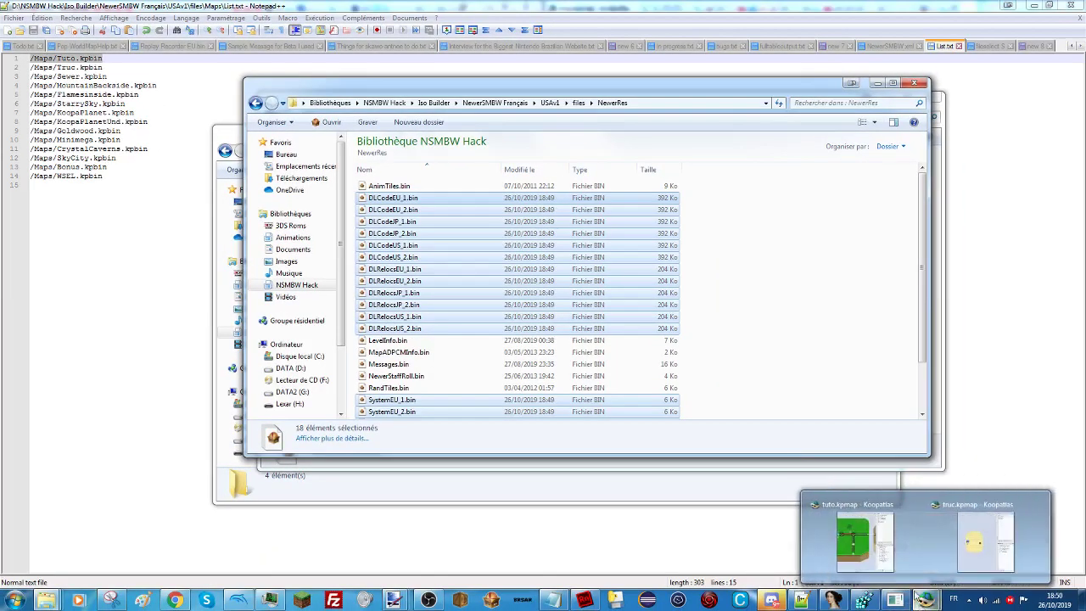
Switch back to the tuto.kpmap window in Koopatlas.
{"action": "left_click", "coordinate": [848, 570]}
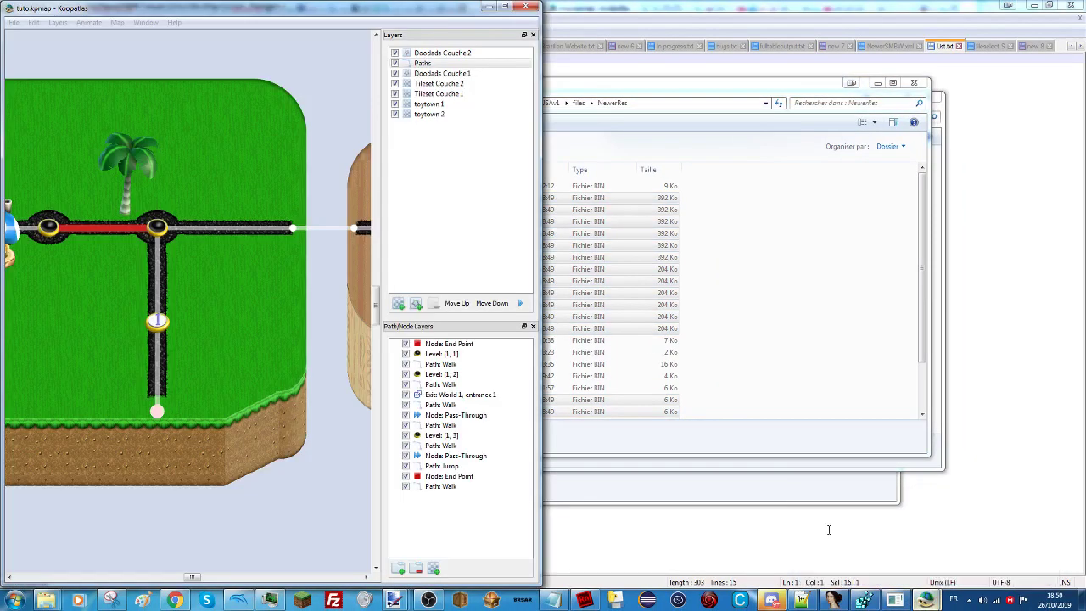
{"action": "left_click", "coordinate": [144, 23]}
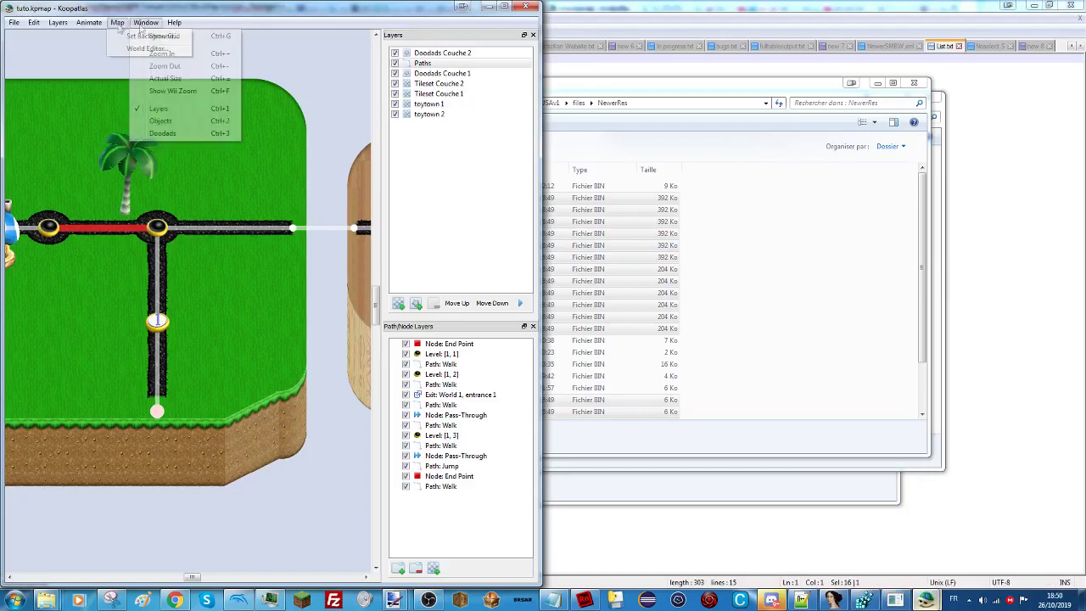
{"action": "left_click", "coordinate": [577, 509]}
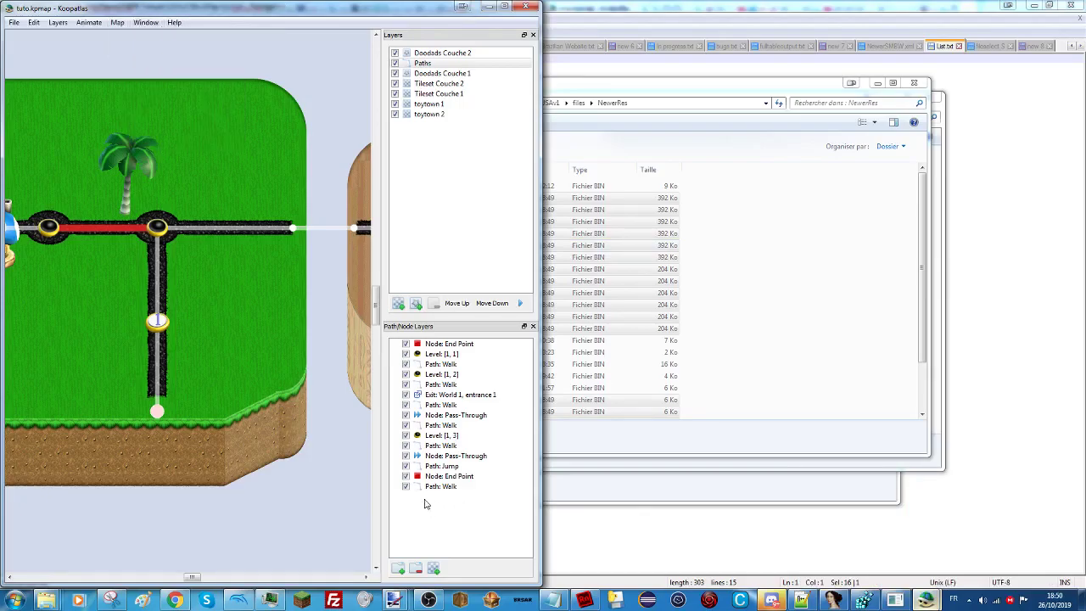
Switch to the running game, accept the new save file and start File 1 with one player, skipping past the welcome message.
{"action": "left_click", "coordinate": [238, 600]}
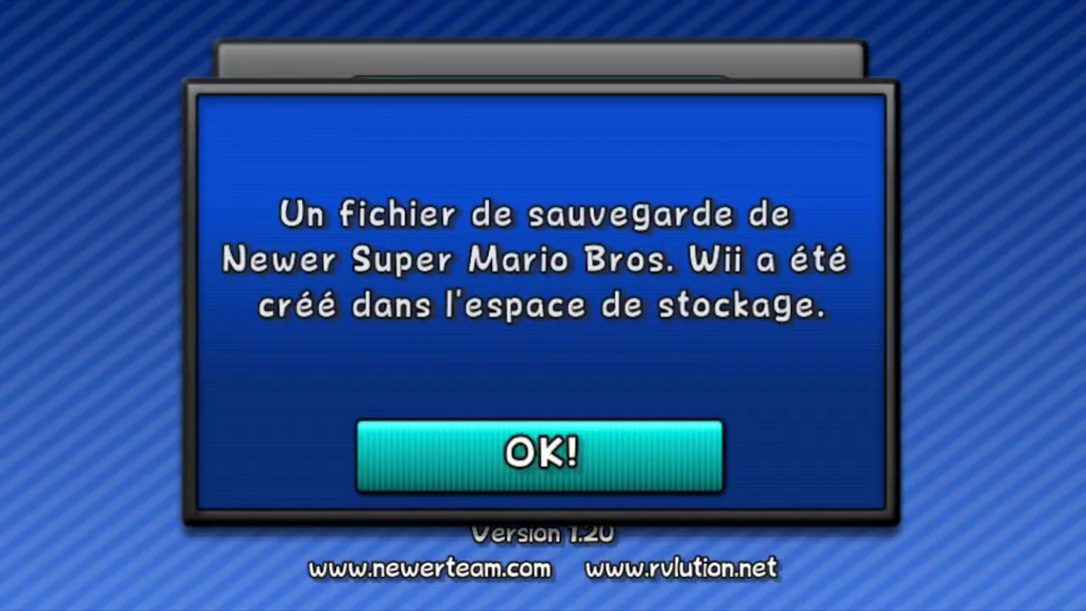
{"action": "key", "text": "Return"}
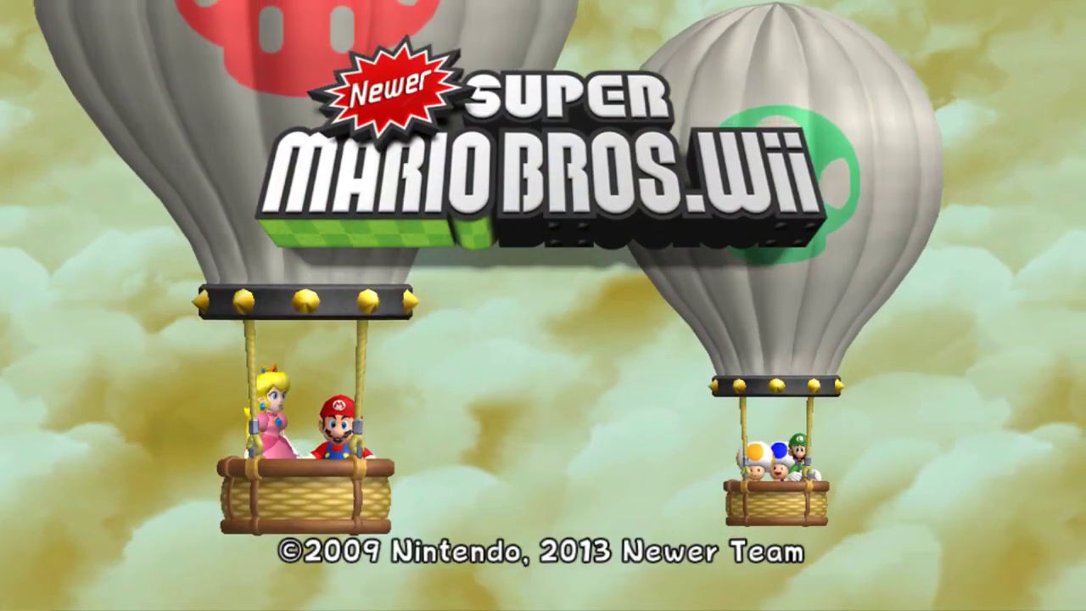
{"action": "key", "text": "2"}
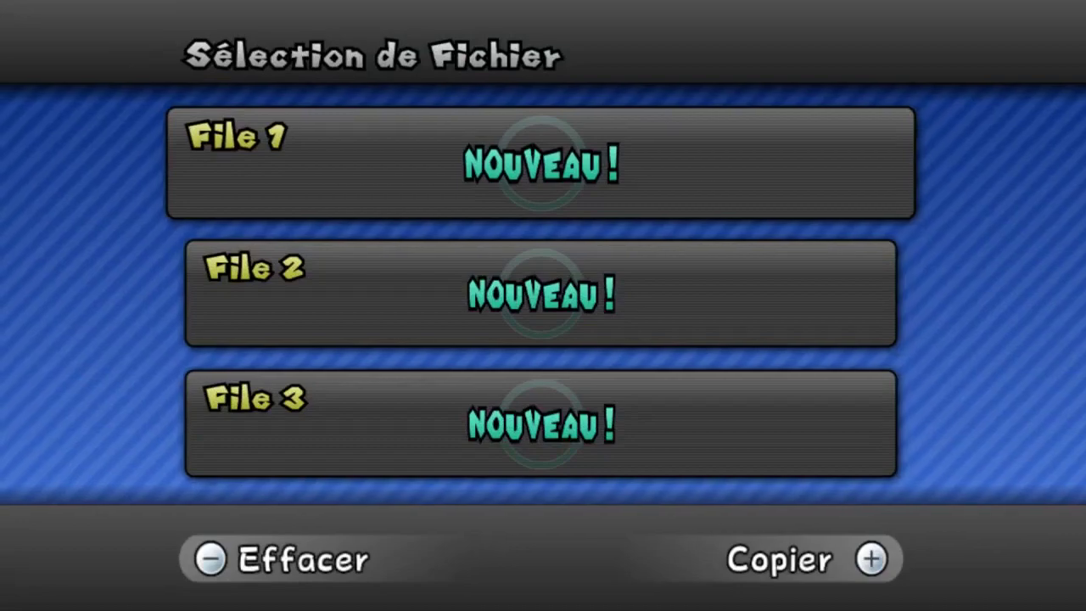
{"action": "key", "text": "2"}
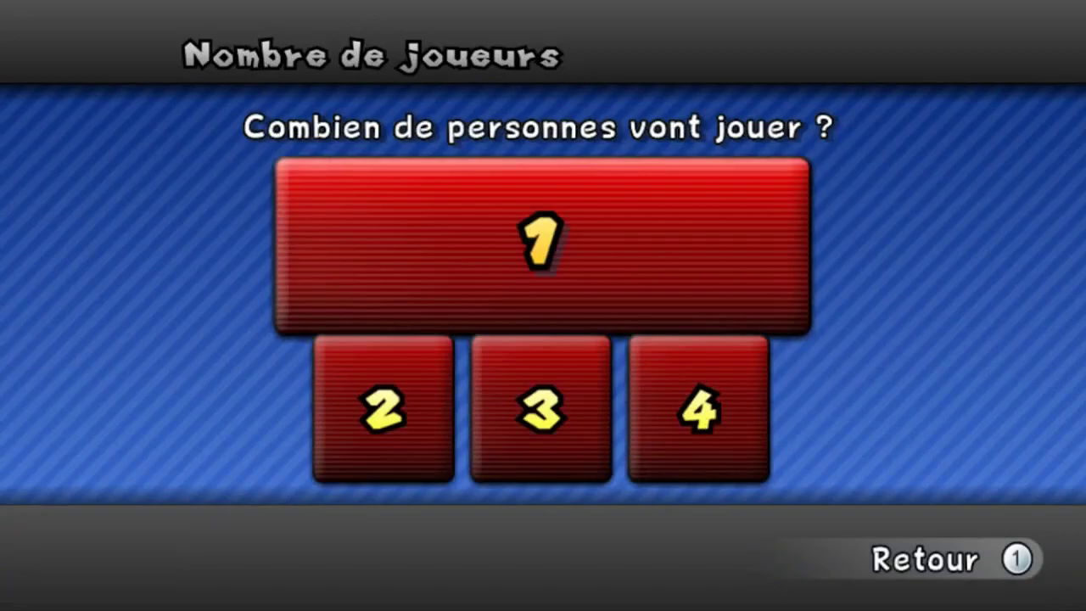
{"action": "key", "text": "2"}
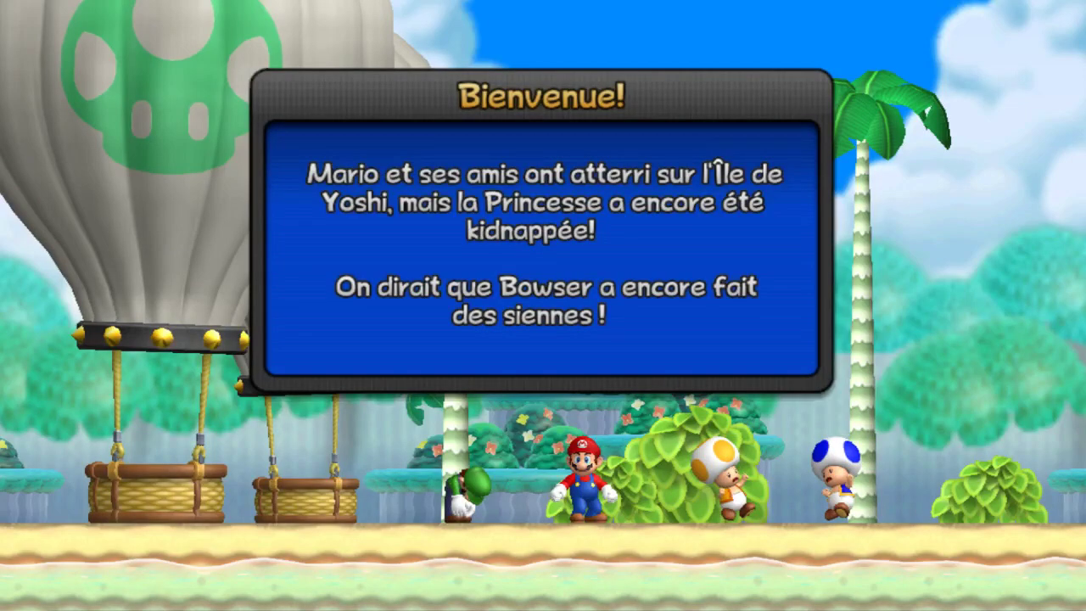
{"action": "key", "text": "Return"}
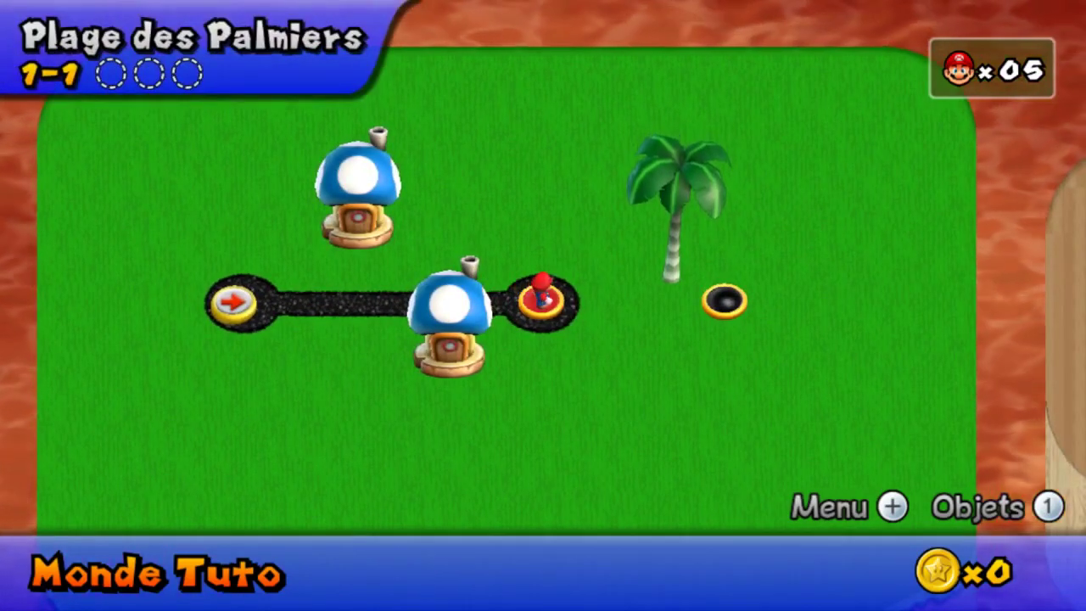
Walk Mario left from level 1-1 and back on the Monde Tuto map, and save the emulator state.
{"action": "key", "text": "Left"}
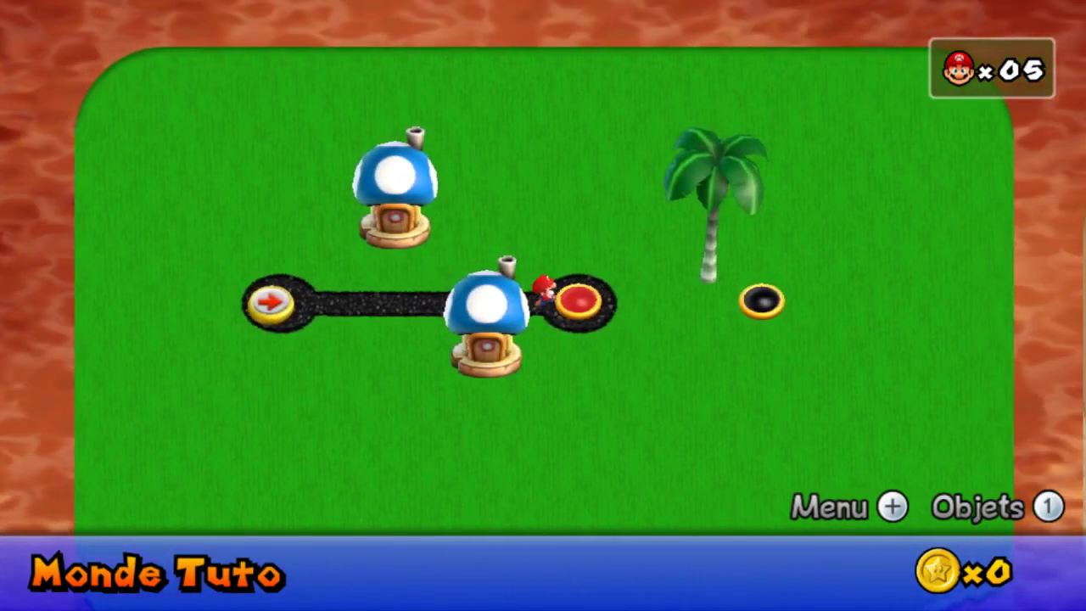
{"action": "key", "text": "Right"}
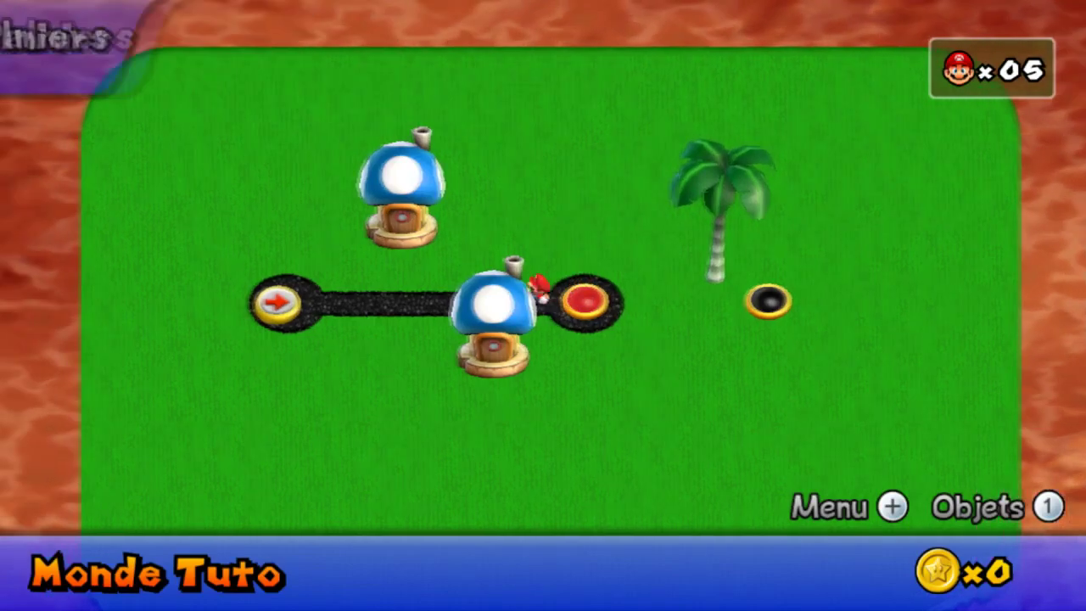
{"action": "key", "text": "shift+F1"}
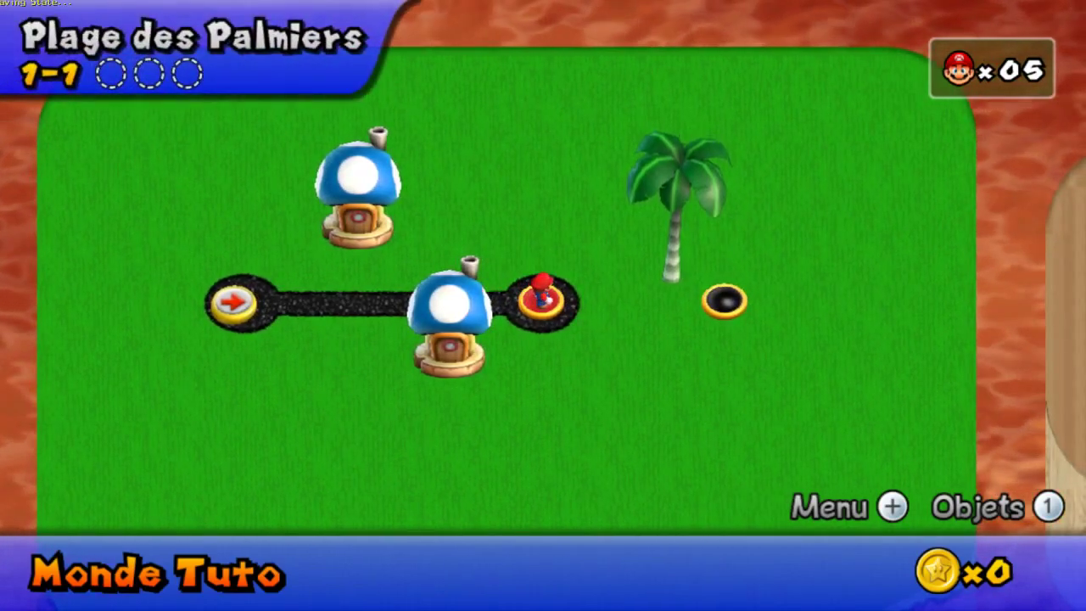
{"action": "key", "text": "shift+F2"}
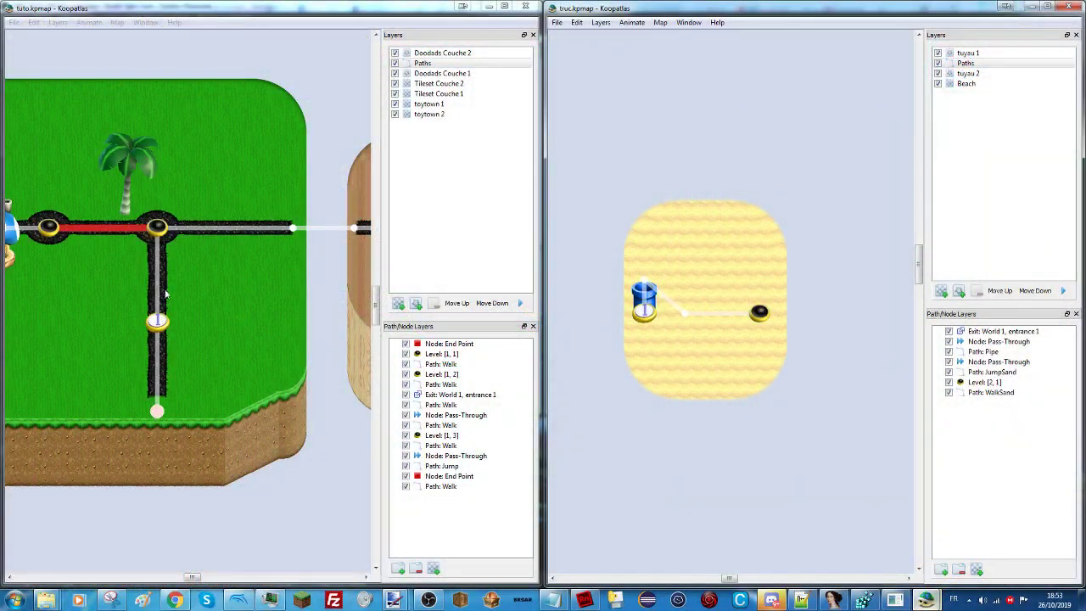
Switch back to tuto.kpmap and add two pass-through nodes on the vertical path between the junction level and the entrance 1 node.
{"action": "left_click", "coordinate": [157, 296]}
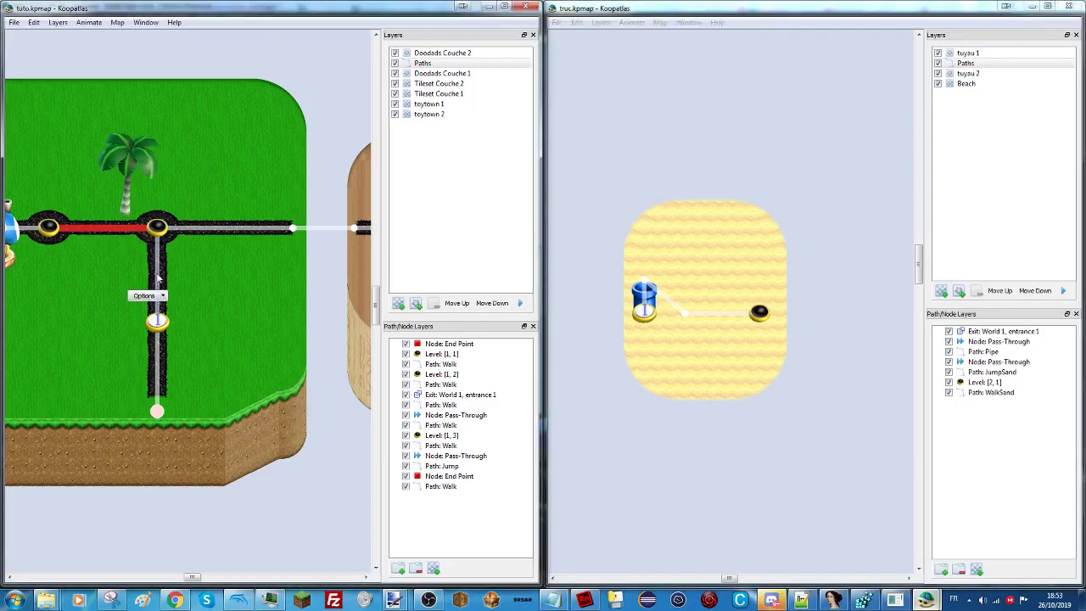
{"action": "left_click", "coordinate": [157, 276]}
{"action": "left_click", "coordinate": [158, 292]}
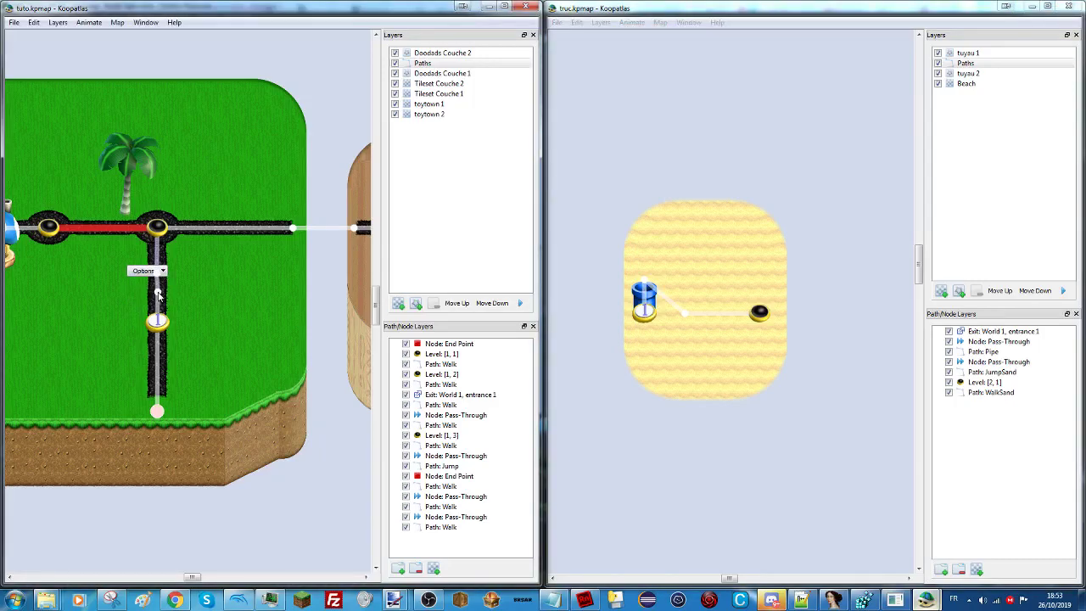
{"action": "left_click", "coordinate": [158, 276]}
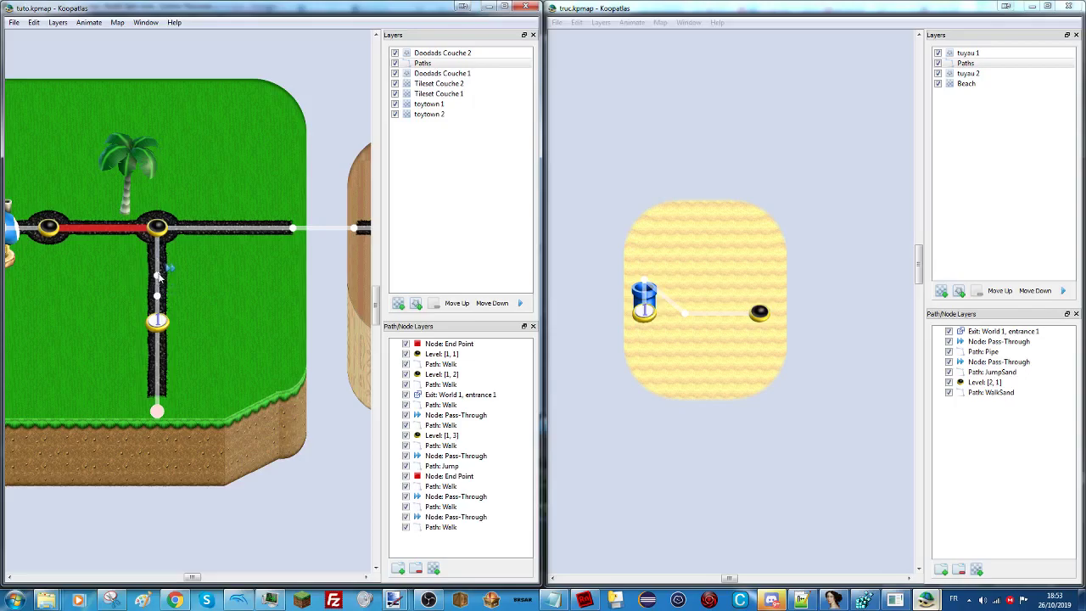
In truc.kpmap, add two pass-through nodes on the path to level 2-1 and move the level node slightly farther right.
{"action": "left_click", "coordinate": [686, 313]}
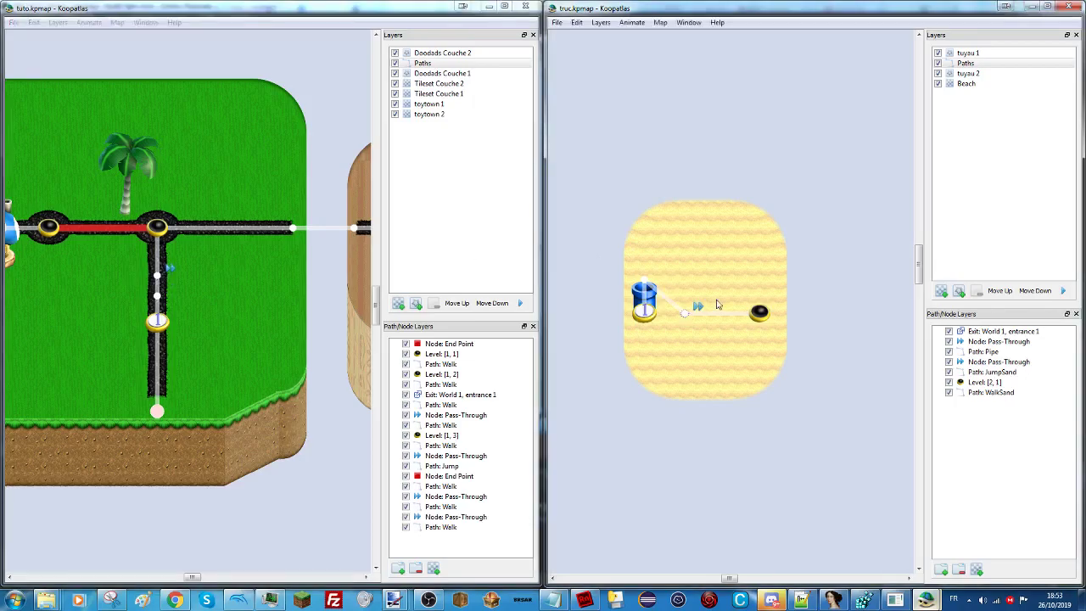
{"action": "left_click", "coordinate": [713, 316]}
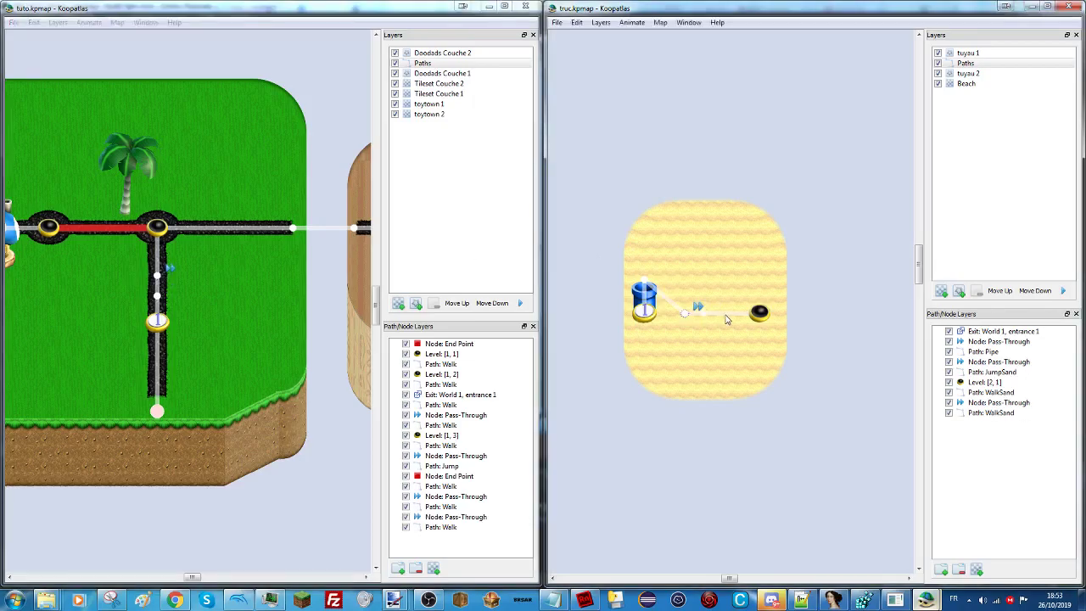
{"action": "left_click_drag", "start_coordinate": [752, 316], "coordinate": [760, 316]}
{"action": "left_click", "coordinate": [728, 316]}
{"action": "left_click_drag", "start_coordinate": [778, 312], "coordinate": [748, 319]}
{"action": "left_click_drag", "start_coordinate": [815, 215], "coordinate": [666, 313]}
{"action": "left_click", "coordinate": [768, 370]}
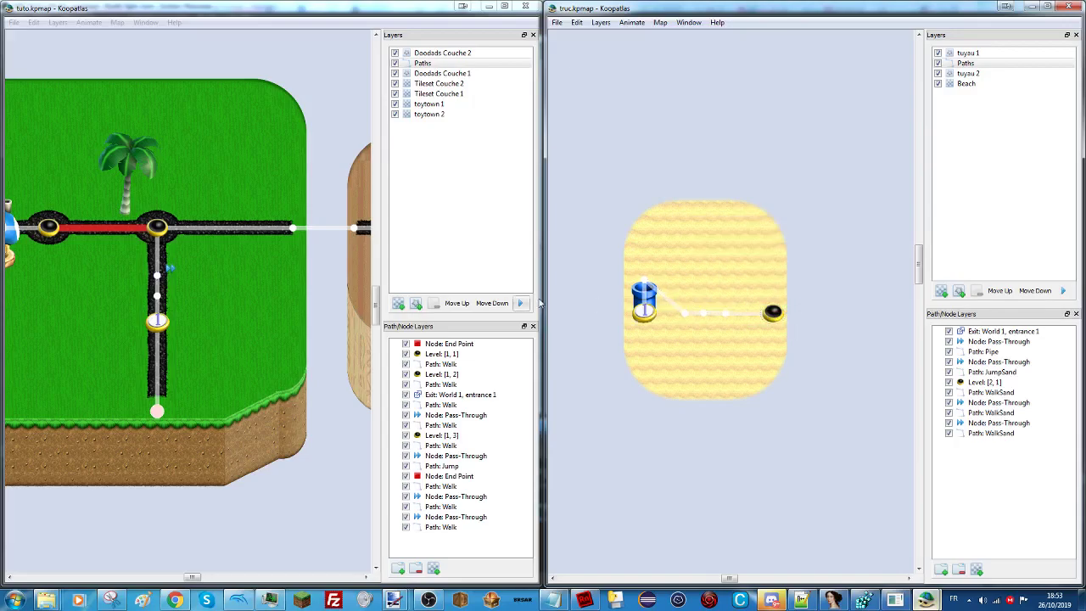
Turn both new nodes on tuto.kpmap's vertical path into world-change nodes.
{"action": "left_click", "coordinate": [162, 272]}
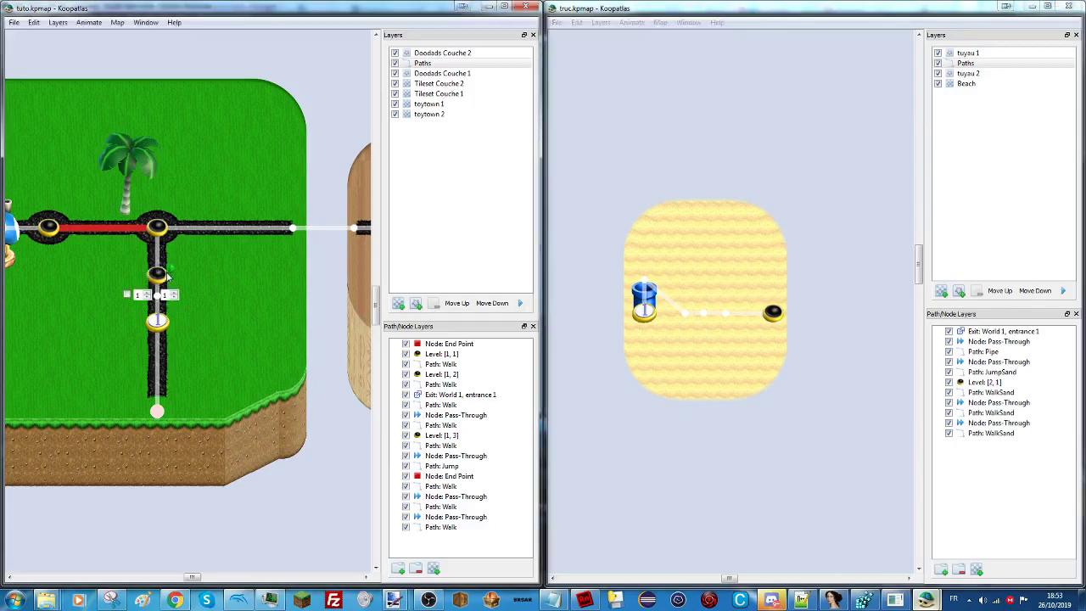
{"action": "left_click", "coordinate": [172, 271]}
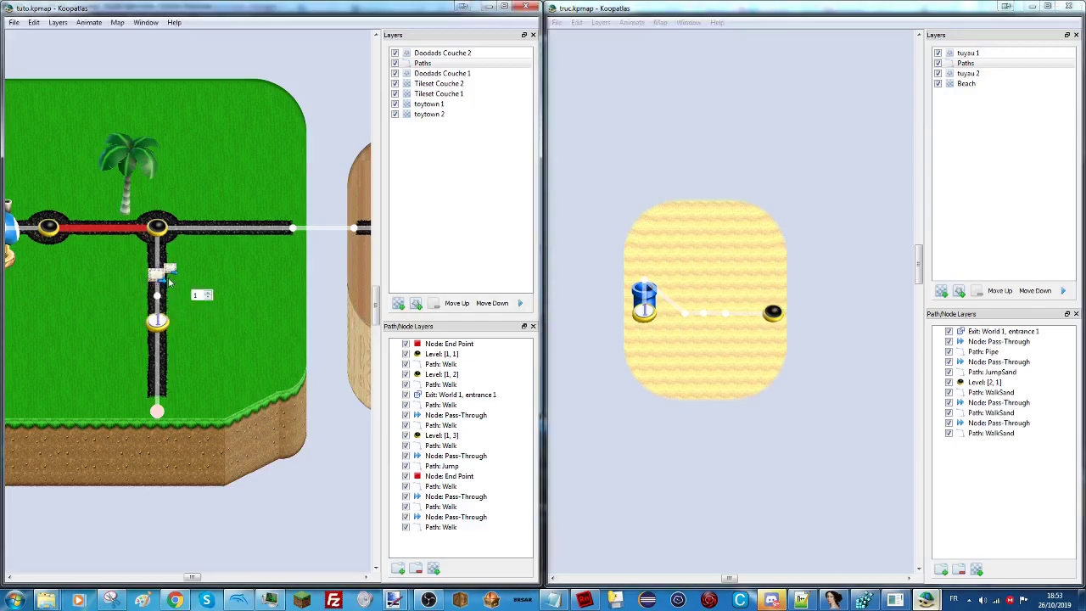
{"action": "left_click", "coordinate": [174, 288]}
{"action": "left_click", "coordinate": [174, 291]}
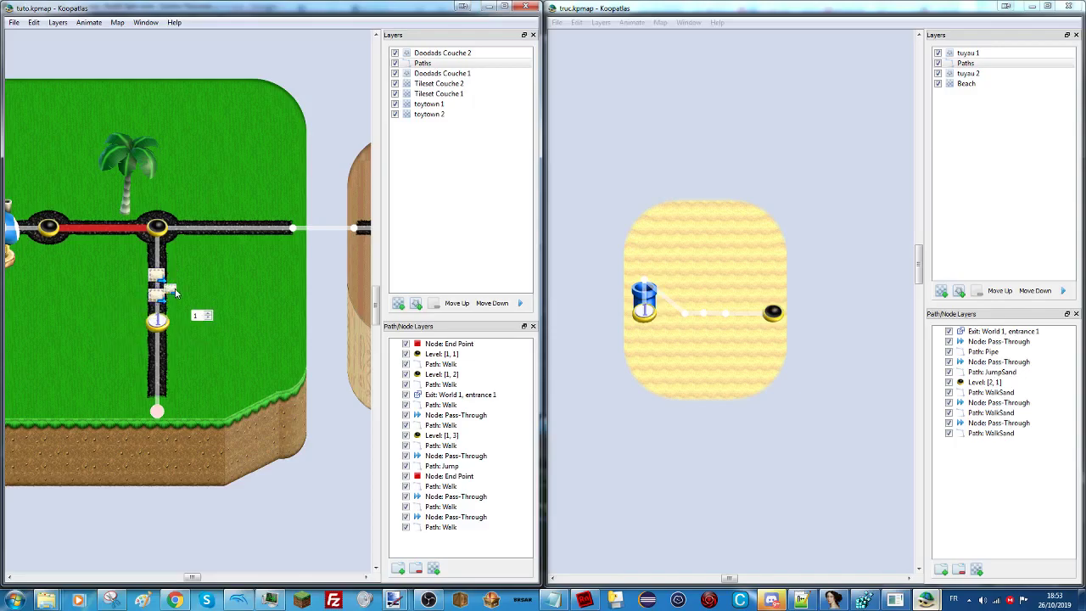
Turn both new nodes on truc.kpmap's path into world-change nodes, aligned on the path and spaced slightly farther apart.
{"action": "left_click", "coordinate": [709, 313]}
{"action": "left_click", "coordinate": [732, 309]}
{"action": "left_click", "coordinate": [738, 308]}
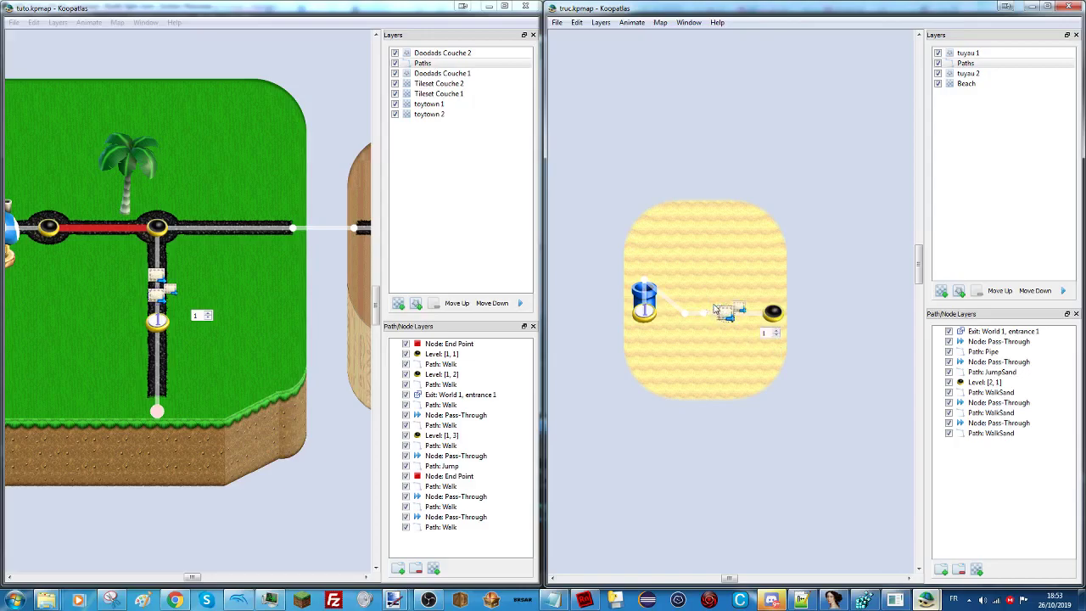
{"action": "left_click_drag", "start_coordinate": [715, 310], "coordinate": [714, 244]}
{"action": "left_click", "coordinate": [717, 243]}
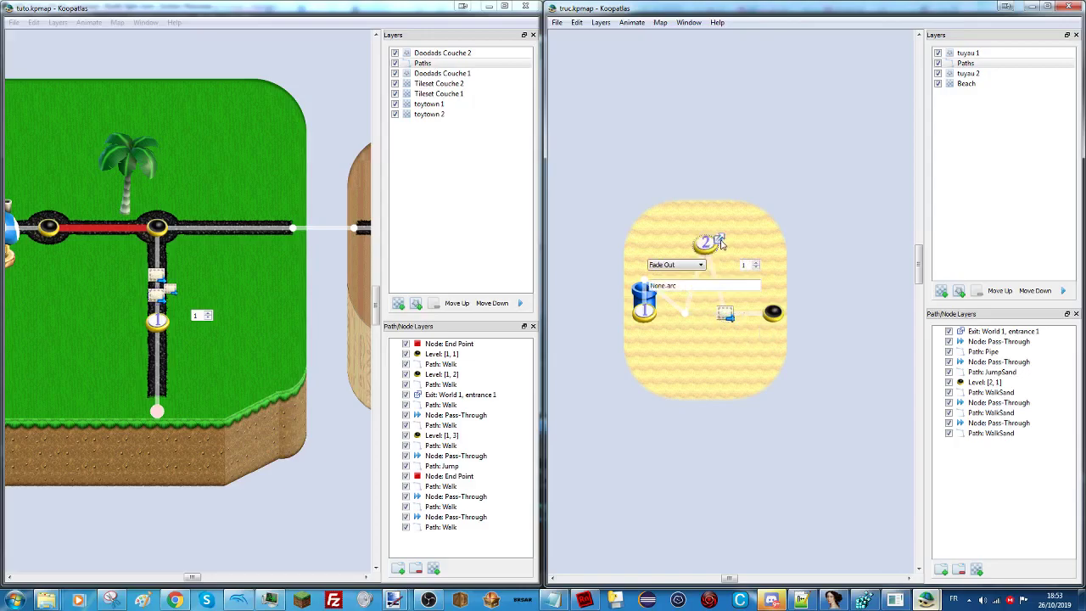
{"action": "left_click", "coordinate": [718, 243]}
{"action": "left_click_drag", "start_coordinate": [717, 243], "coordinate": [709, 315]}
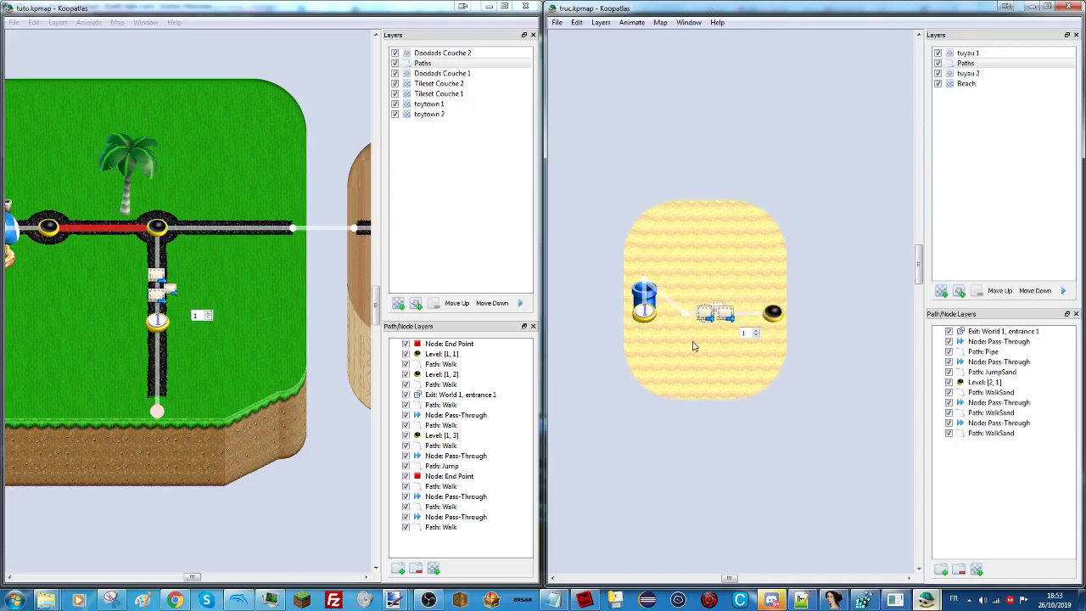
{"action": "left_click_drag", "start_coordinate": [723, 313], "coordinate": [740, 313]}
Set the world number to 0 on tuto.kpmap's lower world-change node and on truc.kpmap's world-change node nearest the pipe.
{"action": "left_click_drag", "start_coordinate": [158, 294], "coordinate": [158, 274]}
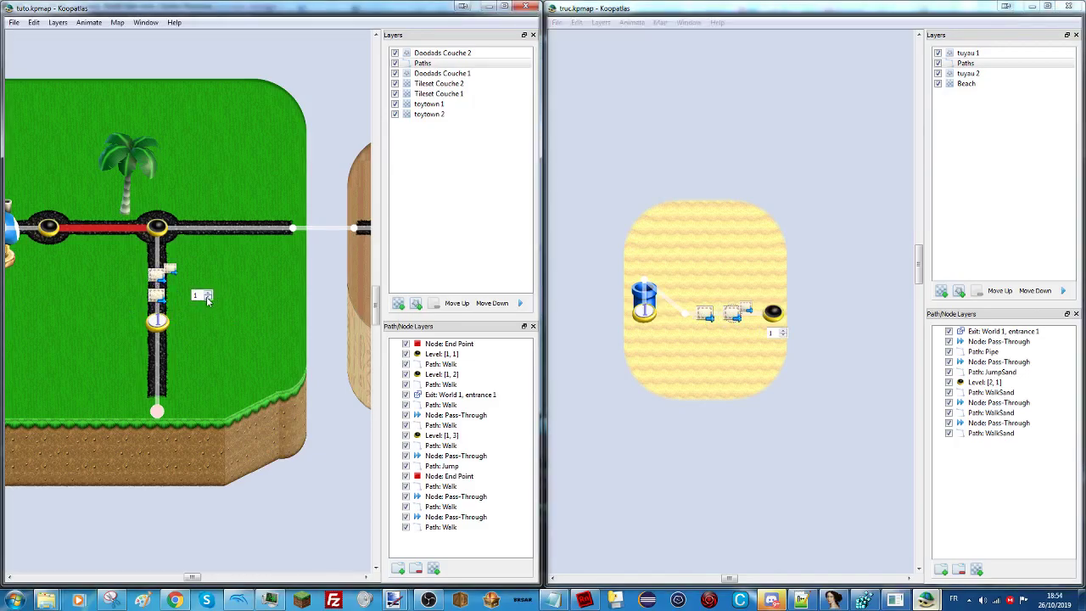
{"action": "left_click_drag", "start_coordinate": [207, 299], "coordinate": [210, 319]}
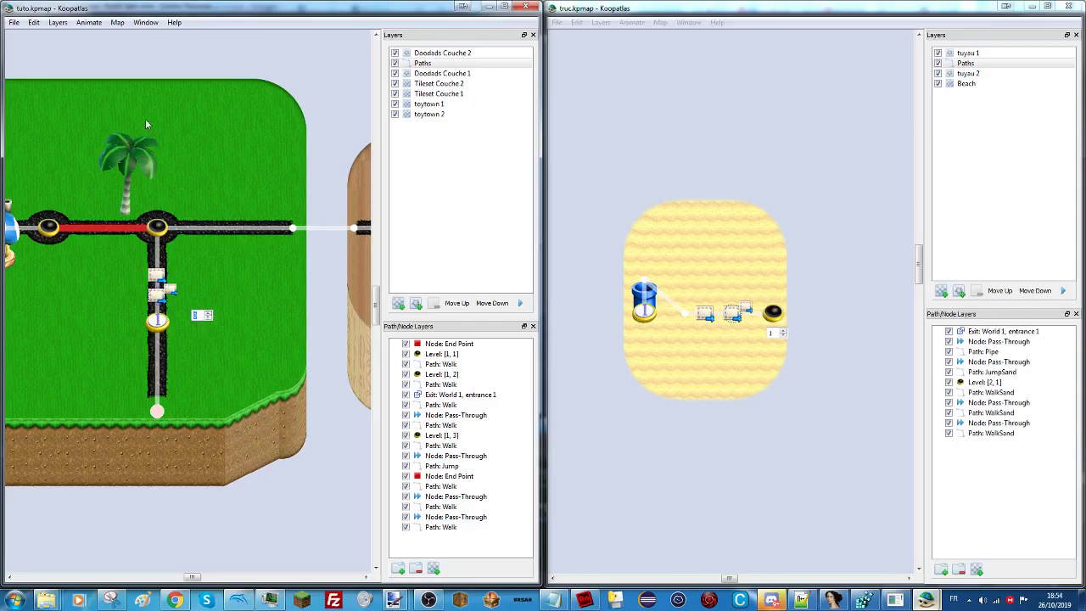
{"action": "left_click", "coordinate": [119, 23]}
{"action": "left_click", "coordinate": [123, 23]}
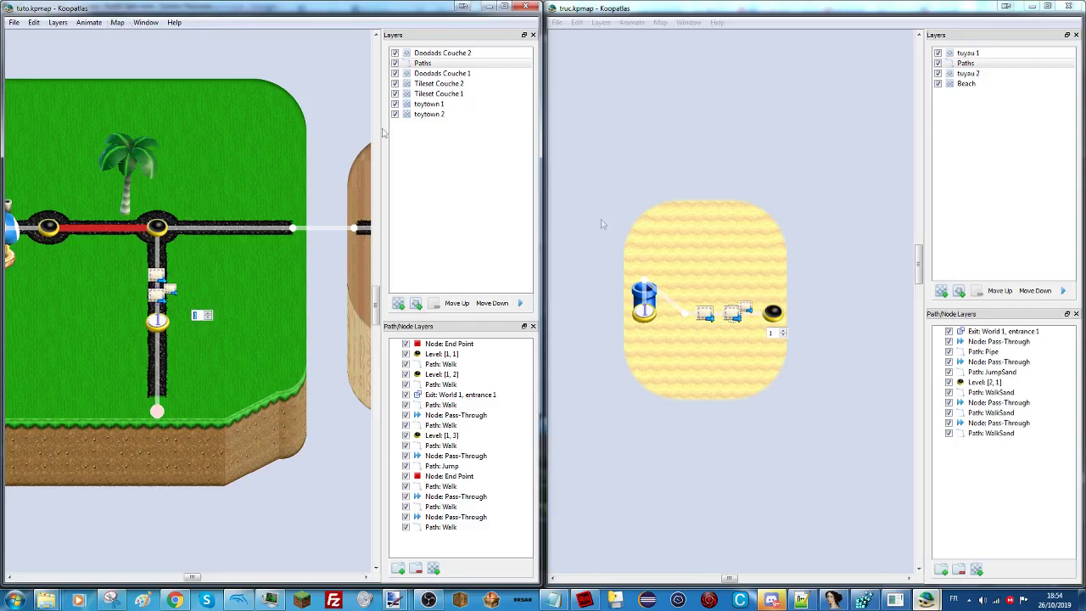
{"action": "left_click", "coordinate": [713, 315]}
{"action": "left_click_drag", "start_coordinate": [712, 316], "coordinate": [735, 314]}
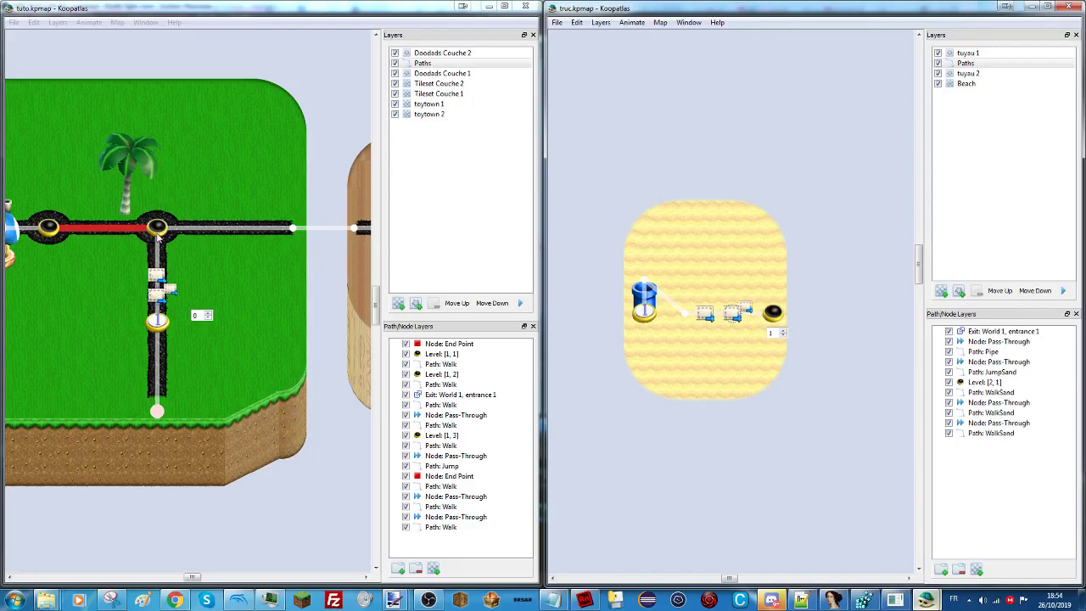
Check the world numbers assigned to the world-change nodes on both the tuto and truc maps.
{"action": "left_click", "coordinate": [161, 272]}
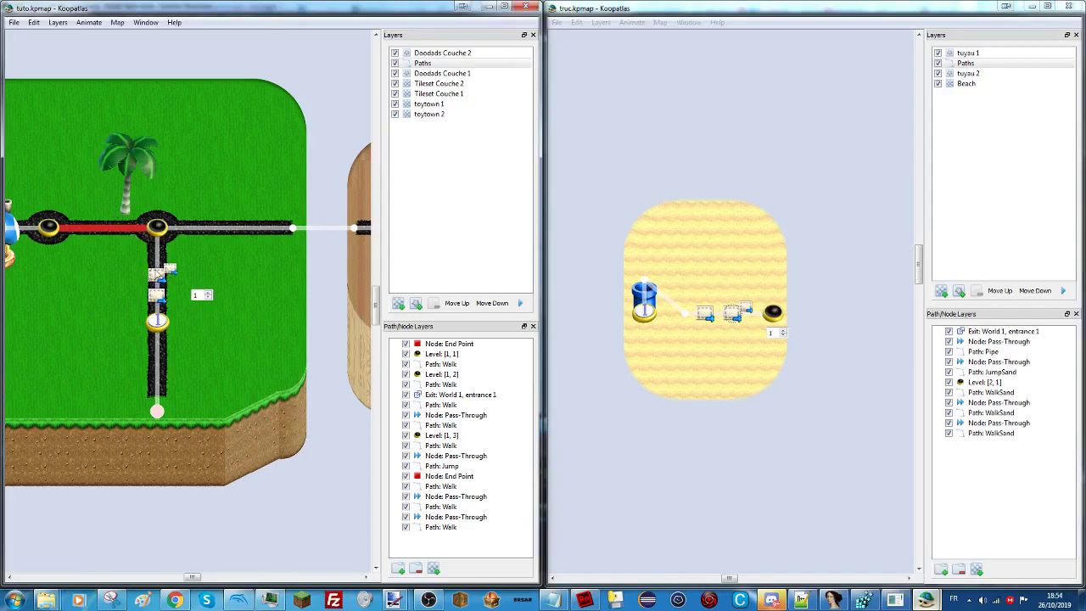
{"action": "left_click", "coordinate": [159, 294]}
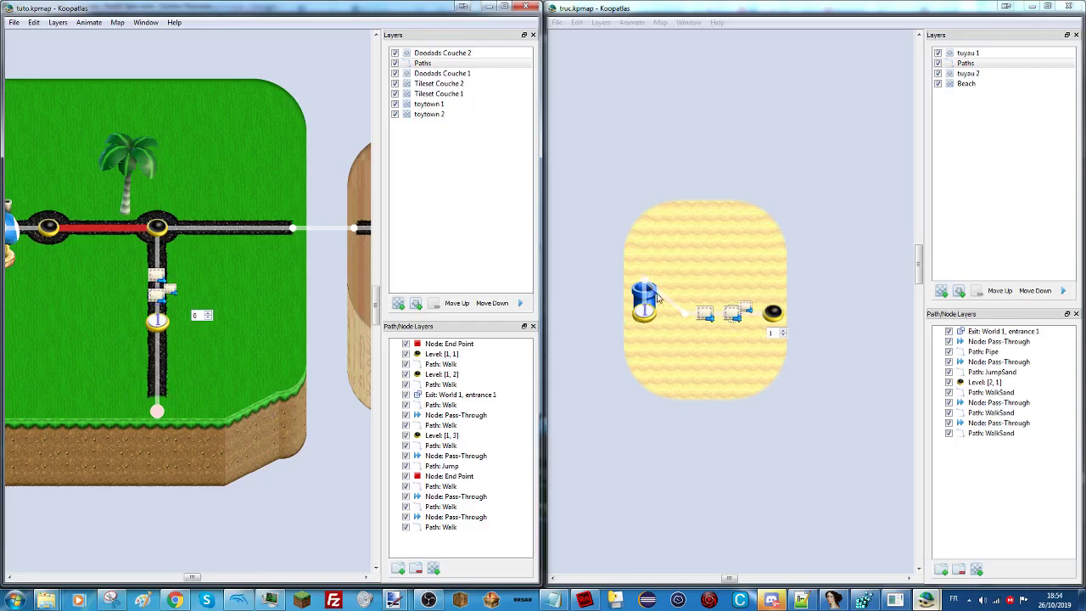
{"action": "left_click", "coordinate": [697, 316]}
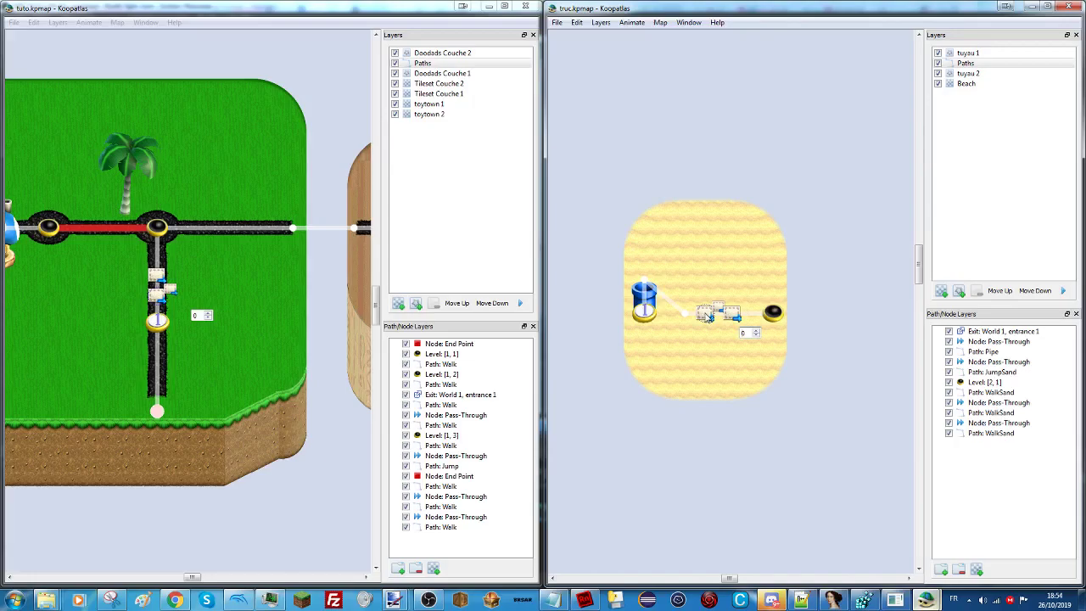
{"action": "left_click", "coordinate": [733, 314]}
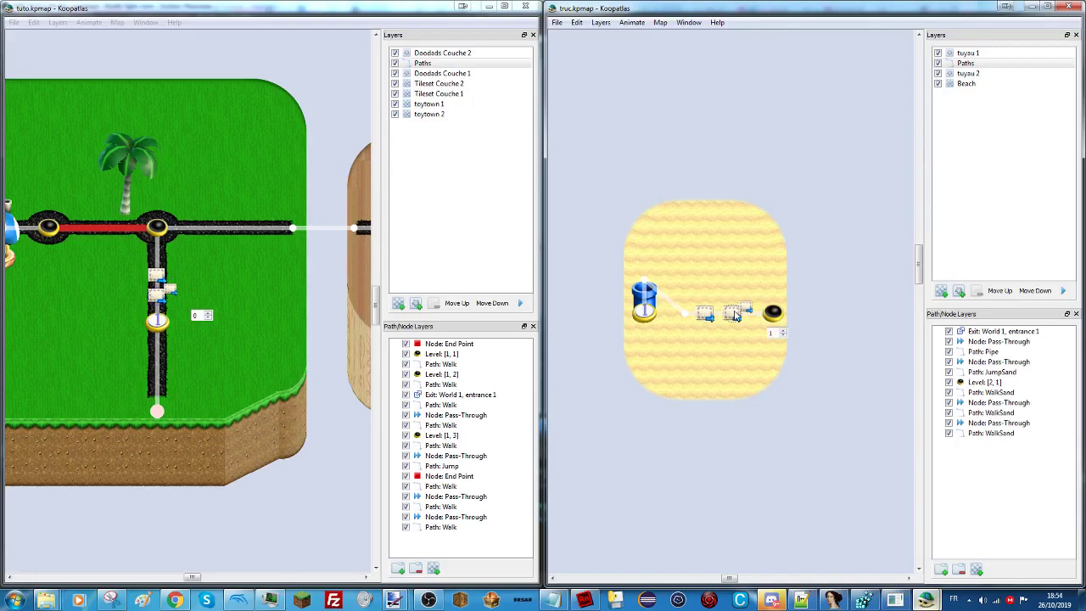
{"action": "left_click", "coordinate": [685, 23]}
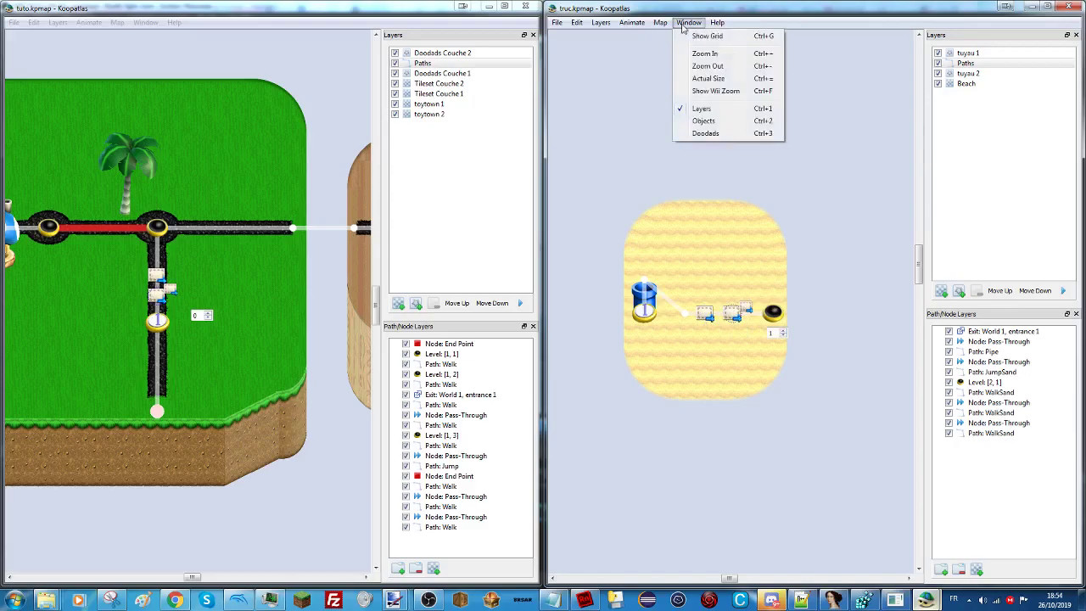
{"action": "left_click", "coordinate": [658, 23]}
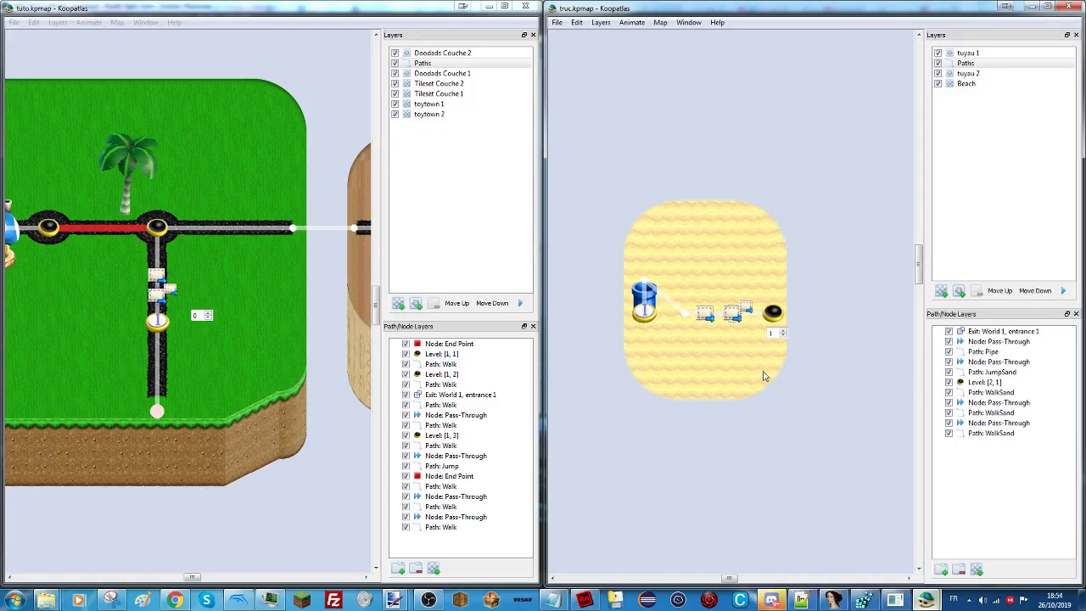
{"action": "left_click", "coordinate": [709, 270]}
{"action": "left_click", "coordinate": [770, 314]}
{"action": "left_click_drag", "start_coordinate": [803, 151], "coordinate": [727, 281]}
Export the truc map as Truc in kpbin format to the NewerSMBW Français USAv1 files\Maps folder.
{"action": "left_click", "coordinate": [557, 23]}
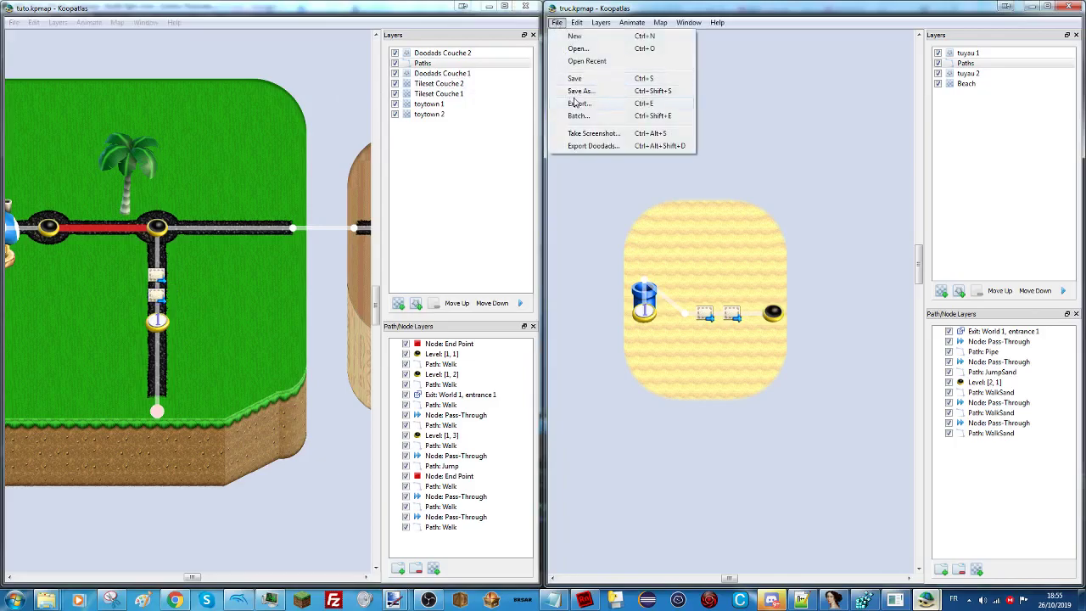
{"action": "left_click", "coordinate": [735, 276]}
{"action": "left_click_drag", "start_coordinate": [831, 244], "coordinate": [670, 375]}
{"action": "left_click", "coordinate": [886, 202]}
{"action": "left_click", "coordinate": [591, 105]}
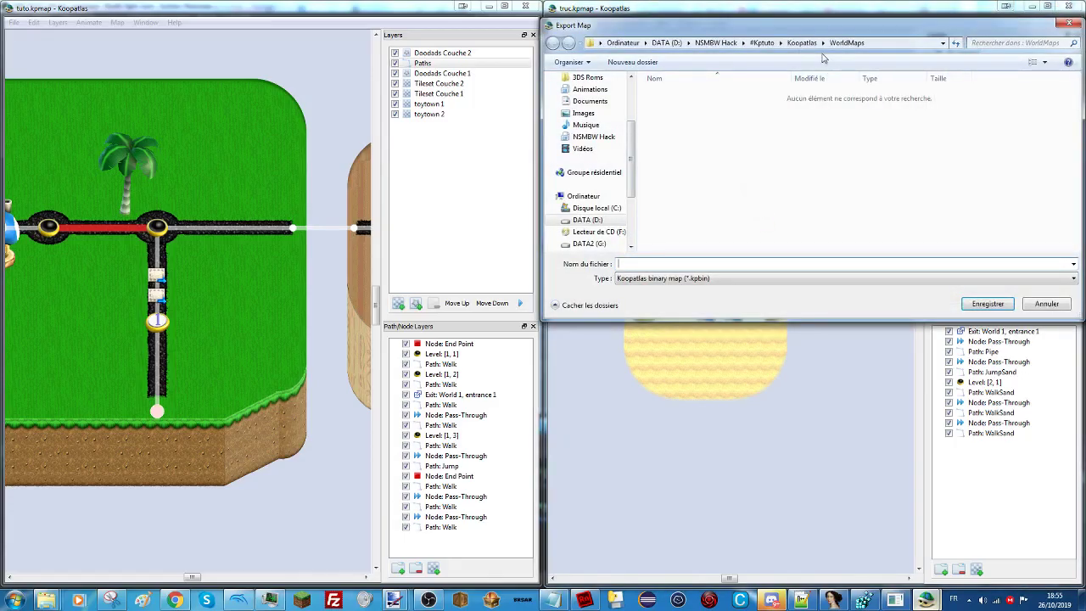
{"action": "left_click", "coordinate": [46, 600]}
{"action": "left_click", "coordinate": [192, 534]}
{"action": "left_click", "coordinate": [882, 42]}
{"action": "type", "text": "D:\\NSMBW Hack\\Iso Builder\\NewerSMBW Français\\USAv1\\files\\Maps"}
{"action": "key", "text": "Return"}
{"action": "type", "text": "Truc"}
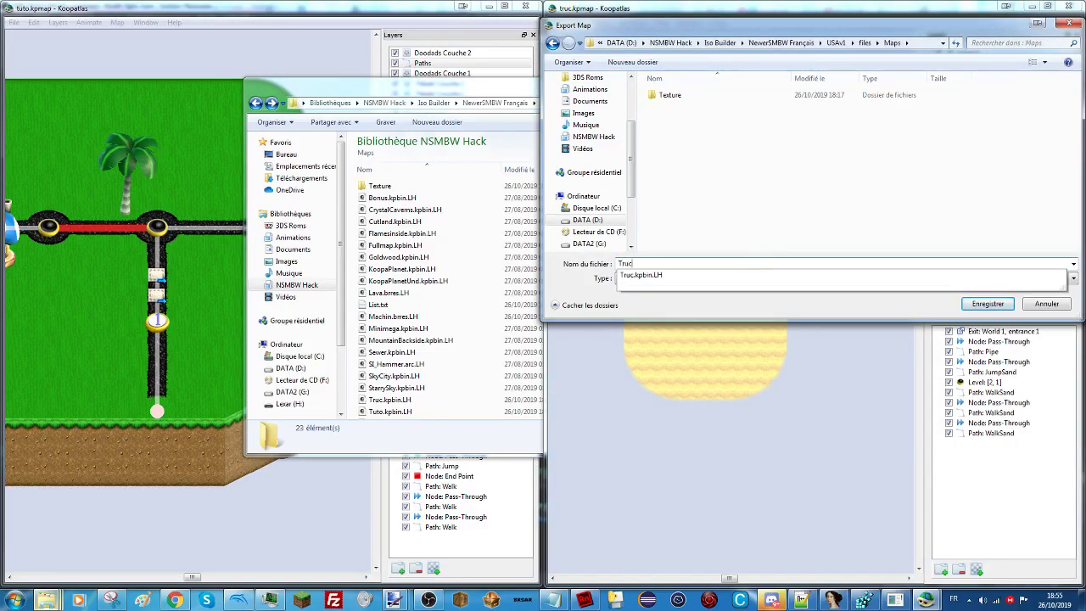
{"action": "key", "text": "Return"}
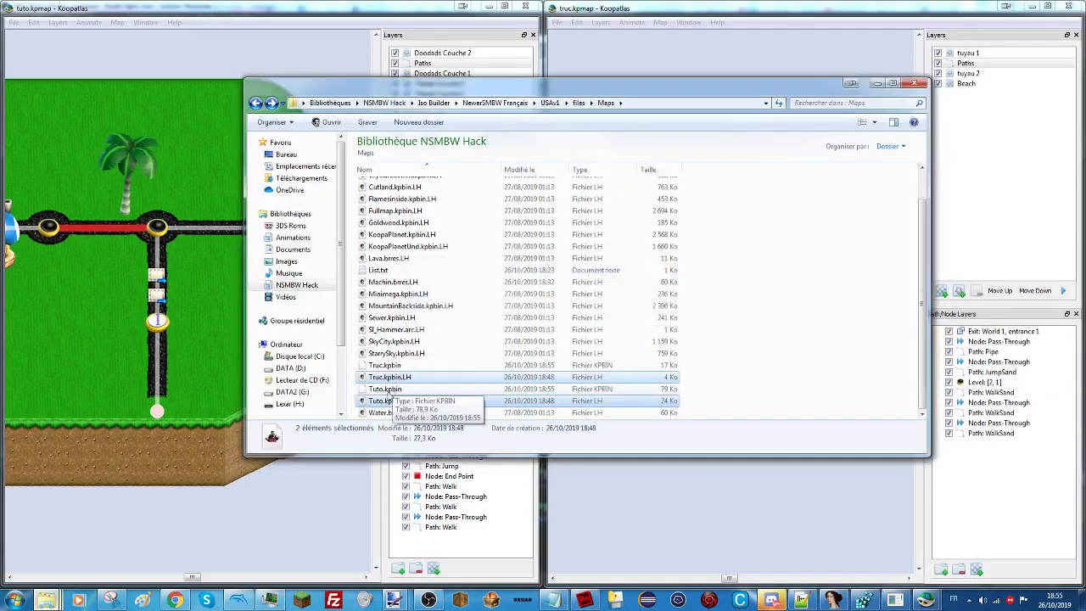
Compress Truc.kpbin and Tuto.kpbin with compress.bat, and move the resulting LH files into the Maps folder, replacing the old ones.
{"action": "left_click", "coordinate": [46, 600]}
{"action": "left_click", "coordinate": [333, 530]}
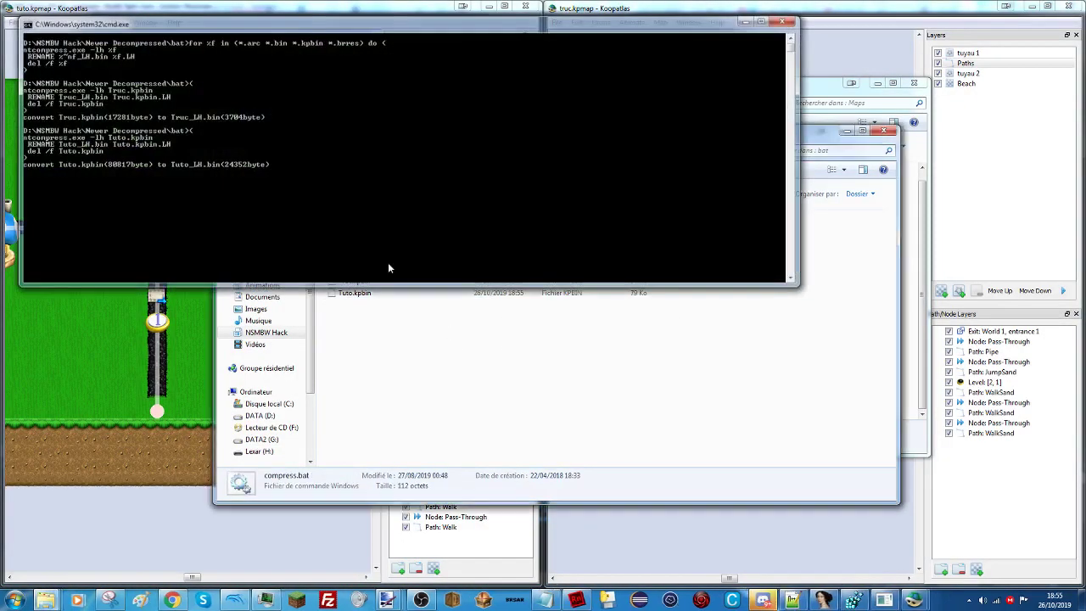
{"action": "key", "text": "ctrl+x"}
{"action": "key", "text": "alt+Tab"}
{"action": "key", "text": "ctrl+v"}
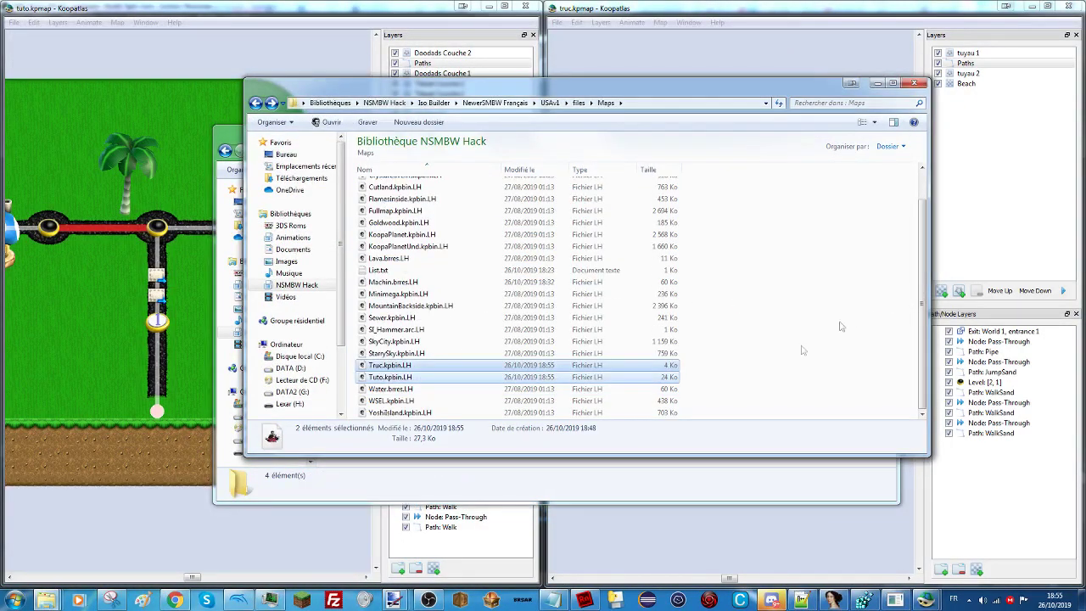
Switch to Dolphin, launch Newer Super Mario Bros. Wii and erase save File 1.
{"action": "left_click", "coordinate": [270, 599]}
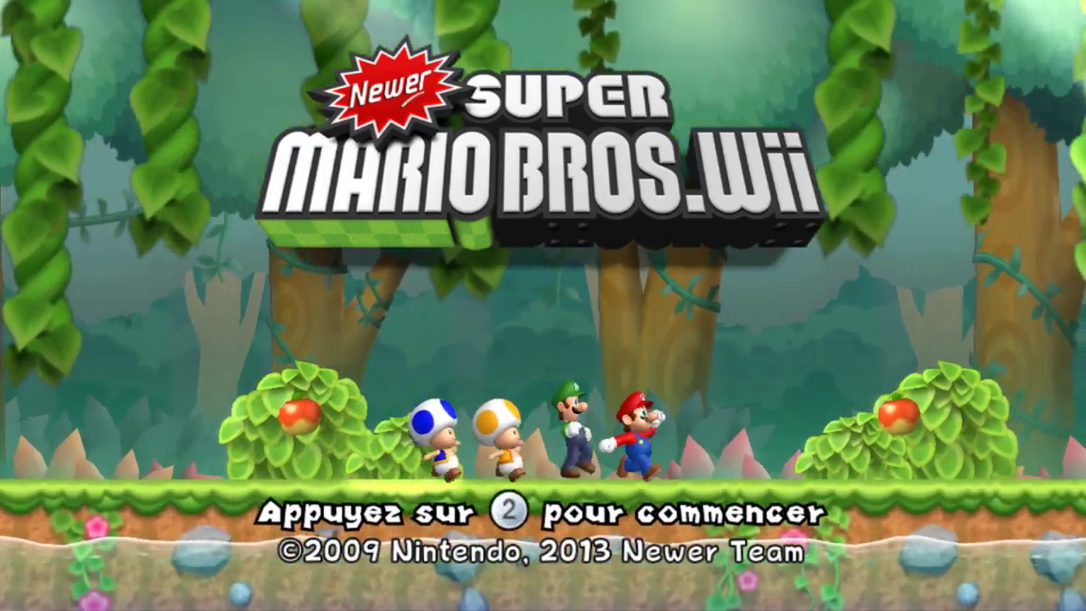
{"action": "key", "text": "2"}
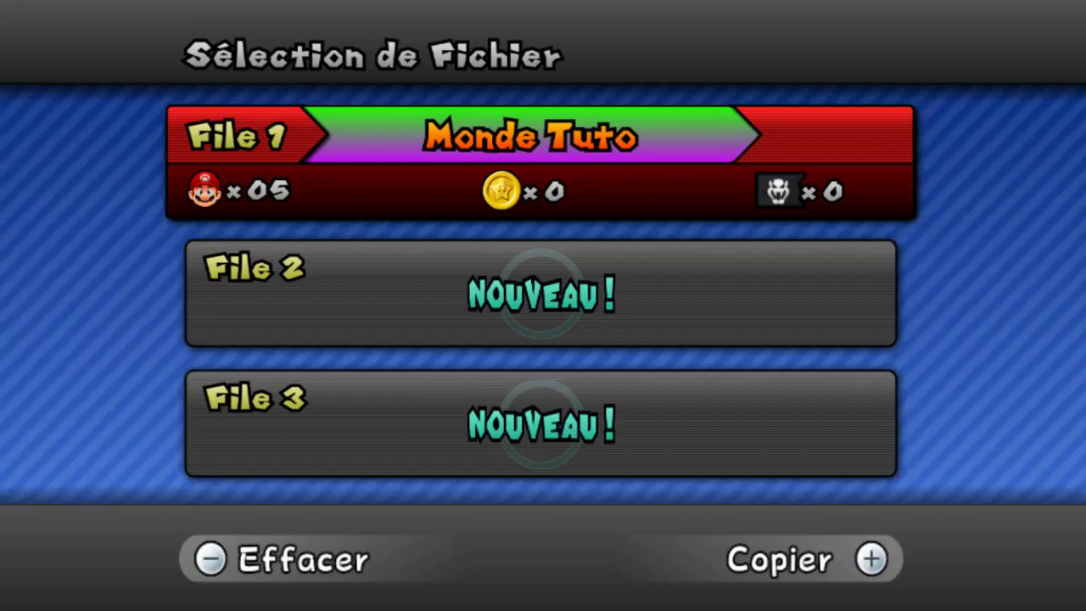
{"action": "key", "text": "minus"}
{"action": "key", "text": "Return"}
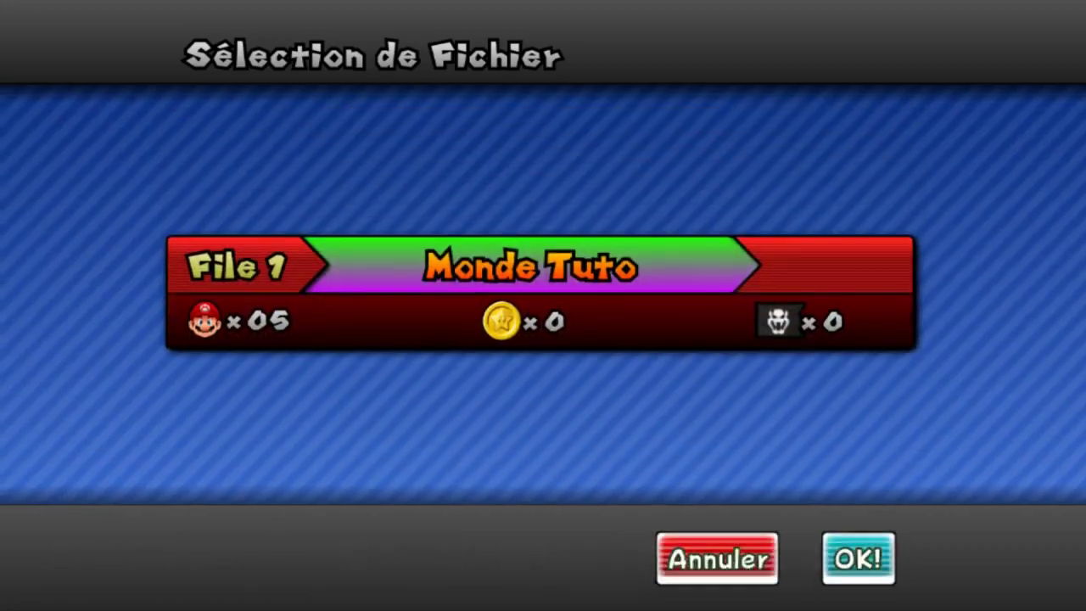
{"action": "key", "text": "Right"}
{"action": "key", "text": "Return"}
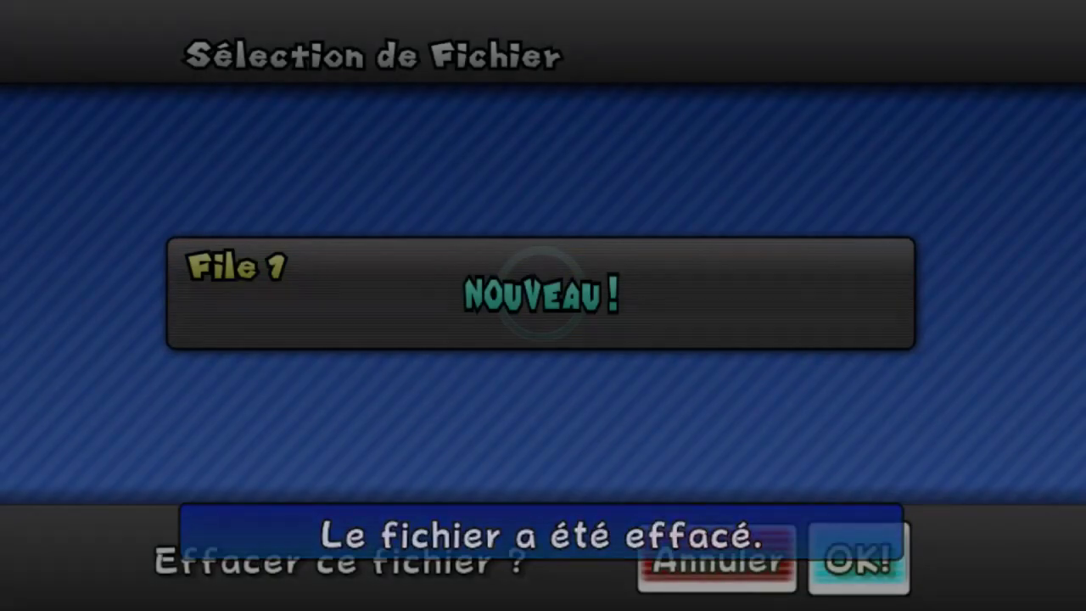
Start a new game in File 1 and walk Mario along Monde Tuto's first path to level 1-1.
{"action": "key", "text": "Return"}
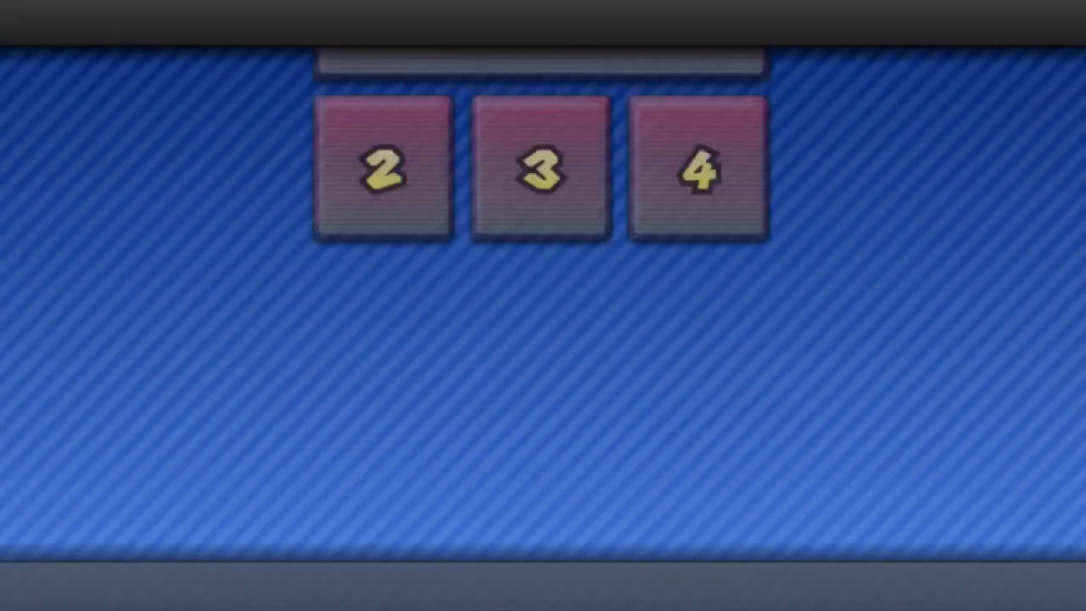
{"action": "key", "text": "Return"}
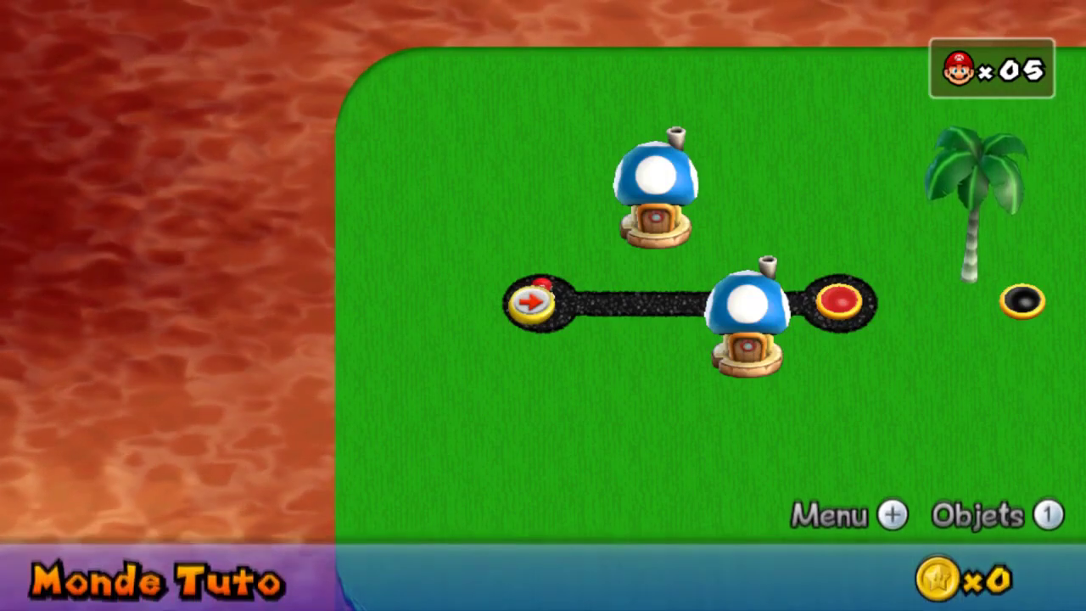
{"action": "key", "text": "Right"}
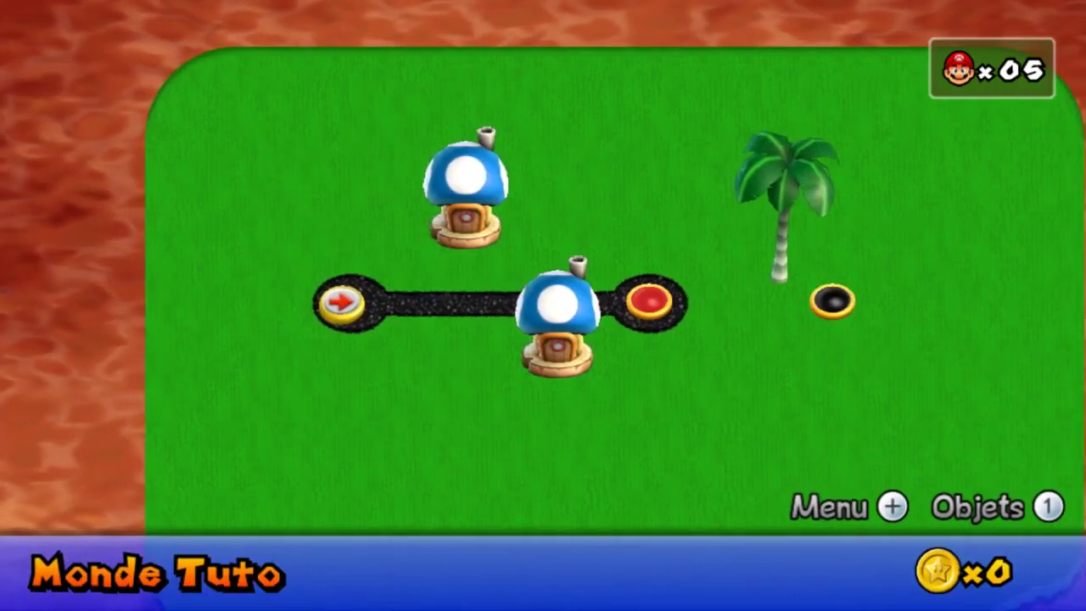
{"action": "key", "text": "Left"}
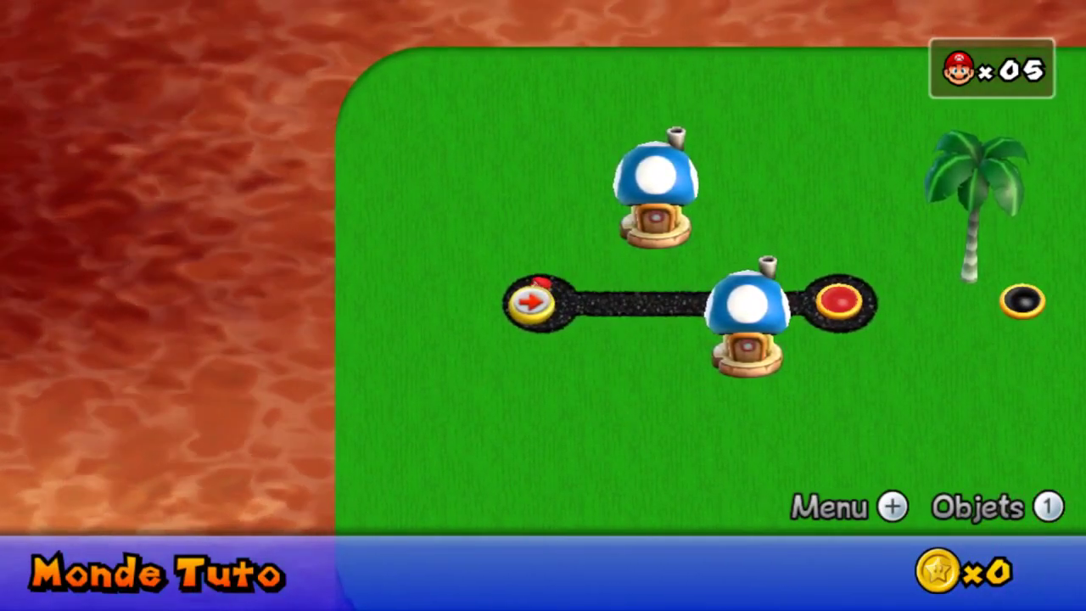
{"action": "key", "text": "Right"}
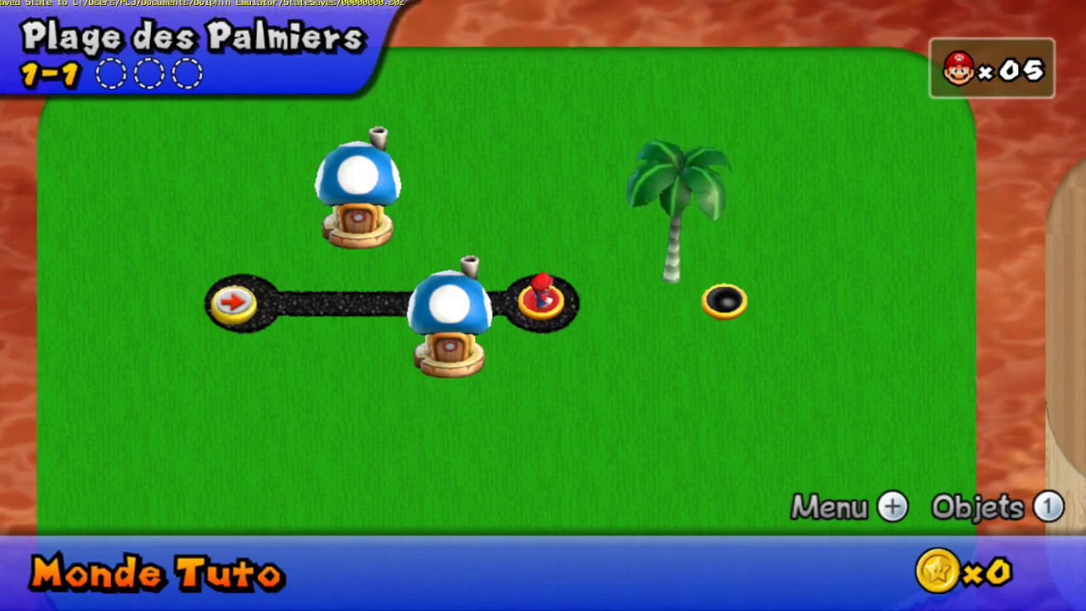
Enter level 1-1, Plage des Palmiers, and play it through to the end to unlock the next path.
{"action": "key", "text": "Return"}
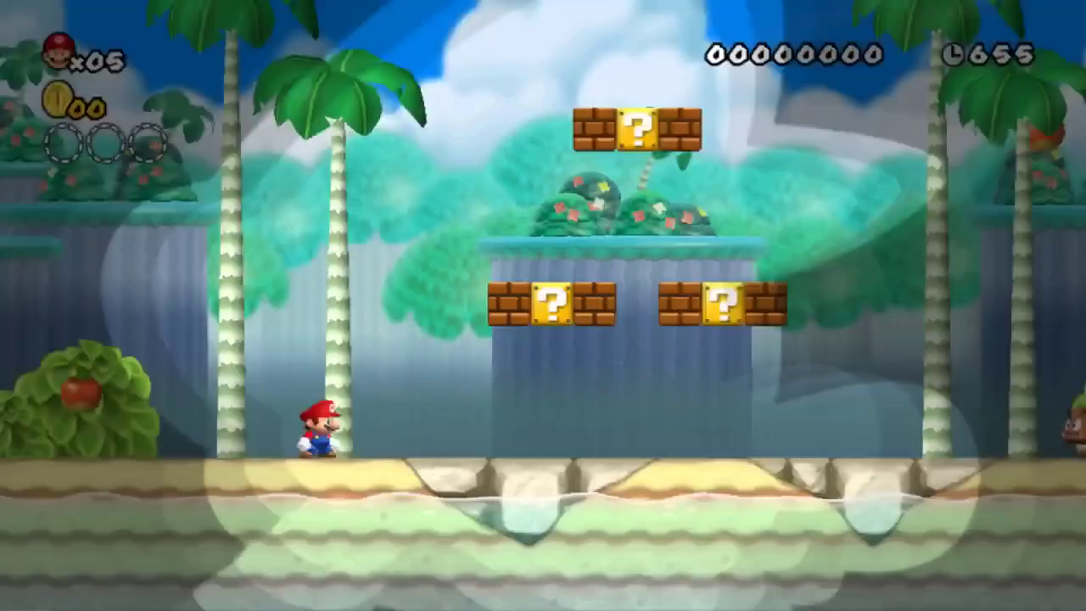
{"action": "key", "text": "shift+F1"}
{"action": "key", "text": "Right"}
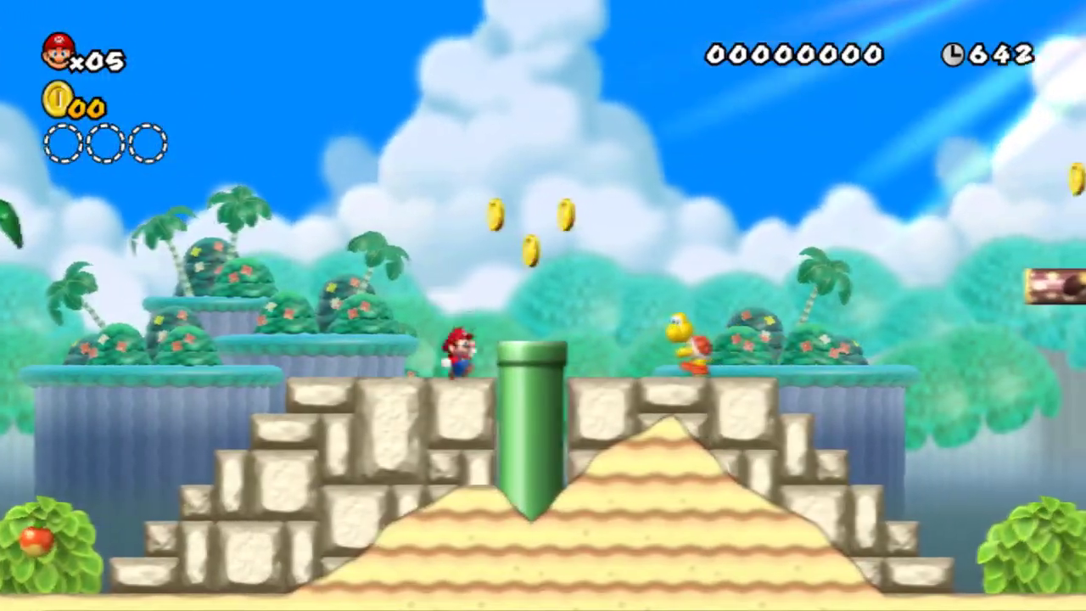
{"action": "key", "text": "Right"}
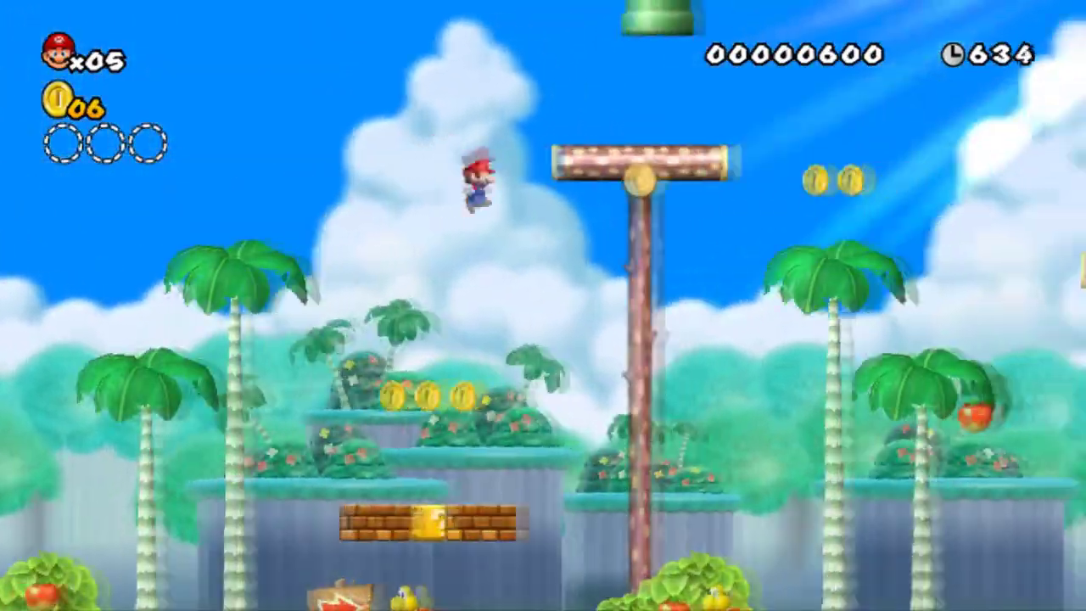
{"action": "key", "text": "Right"}
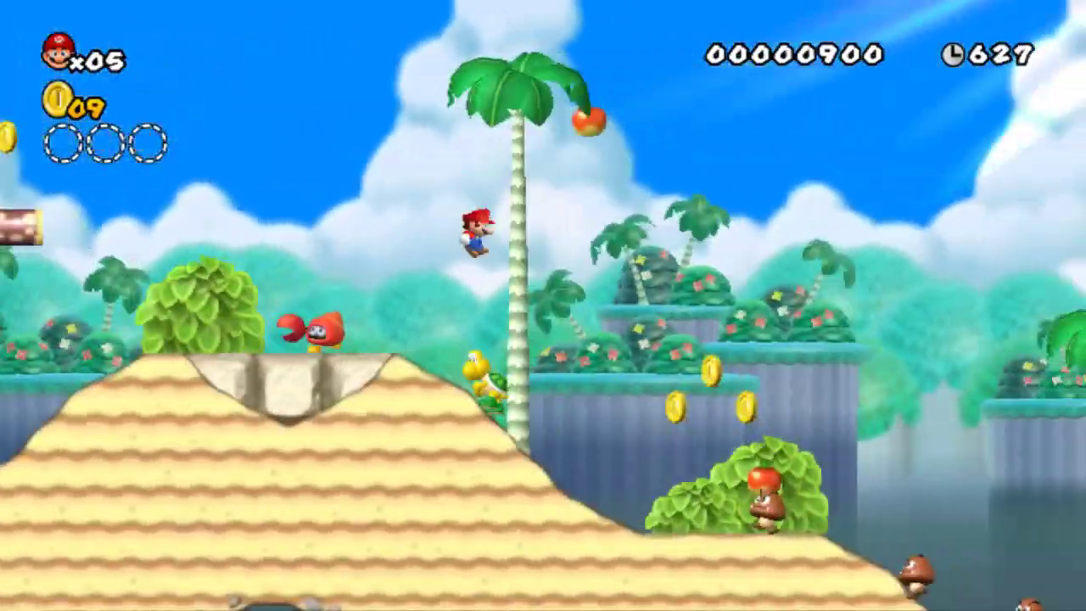
{"action": "key", "text": "Right"}
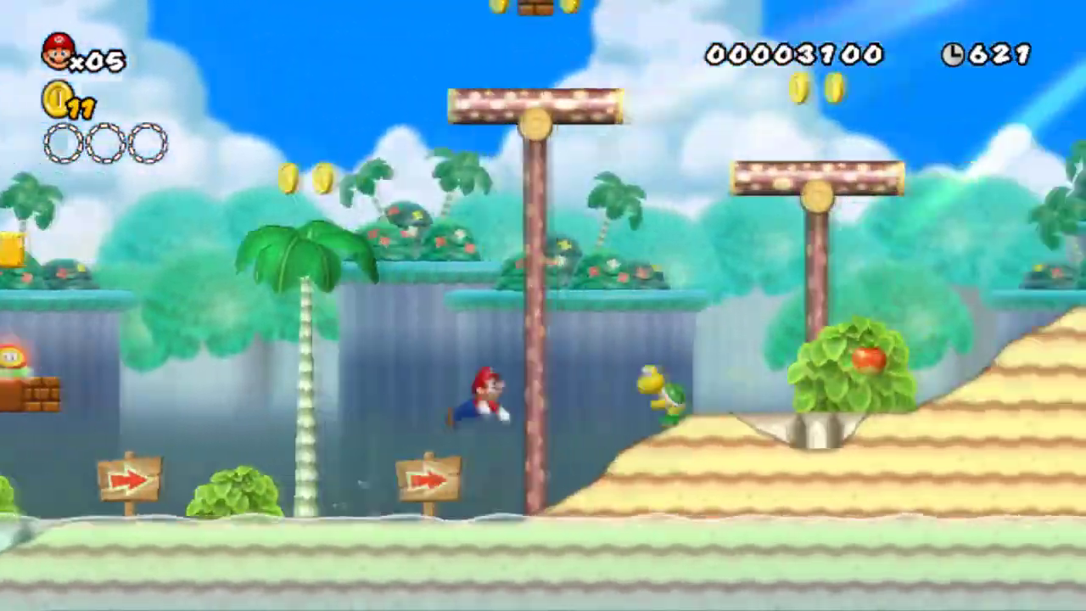
{"action": "key", "text": "Right"}
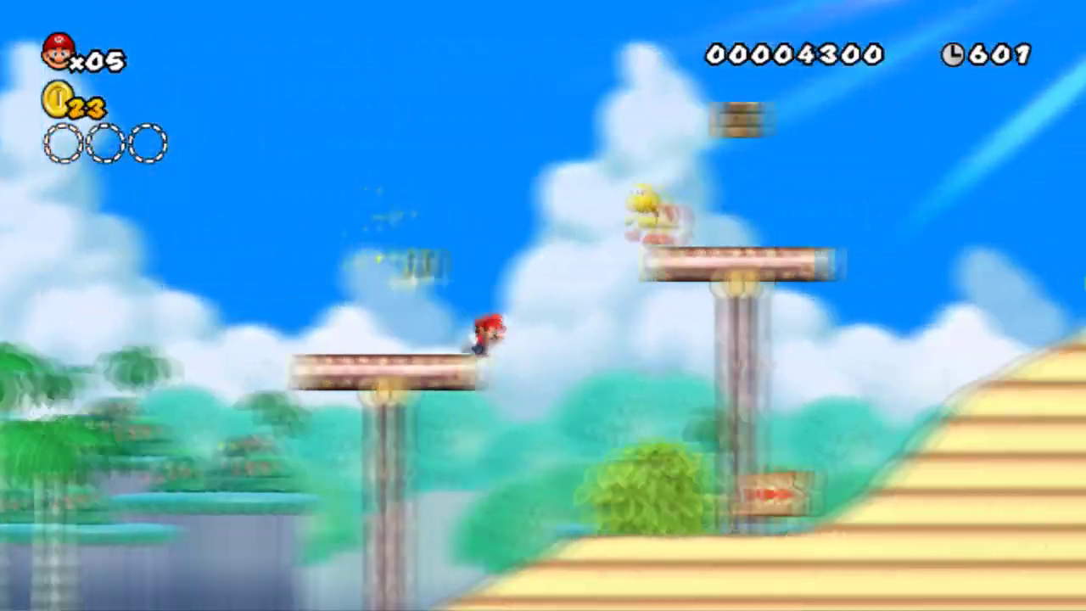
{"action": "key", "text": "Right"}
{"action": "key", "text": "Right"}
{"action": "key", "text": "Down"}
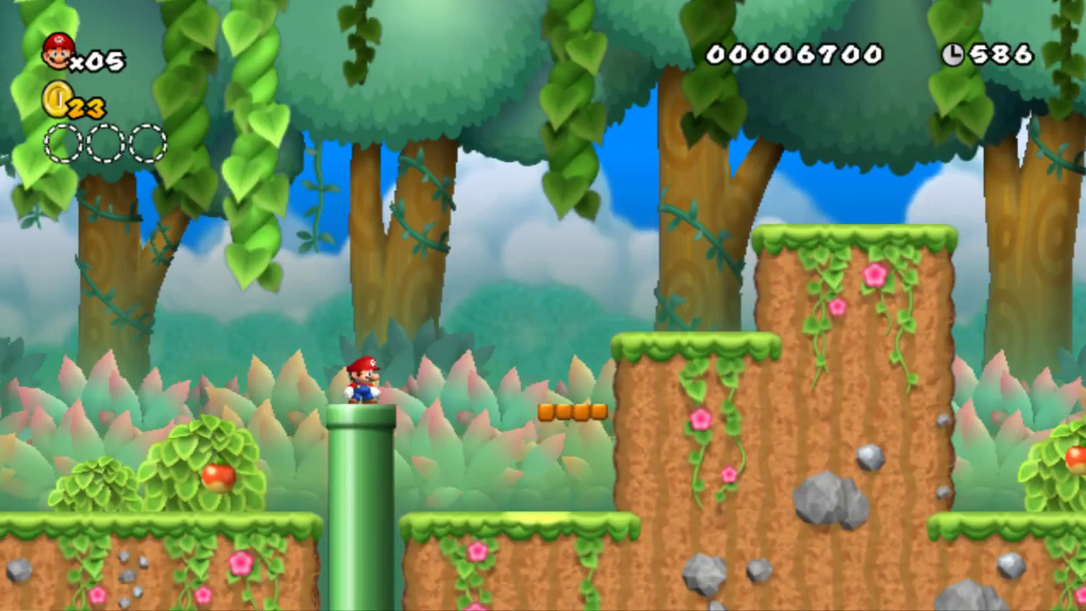
{"action": "key", "text": "Right"}
{"action": "key", "text": "space"}
{"action": "key", "text": "space"}
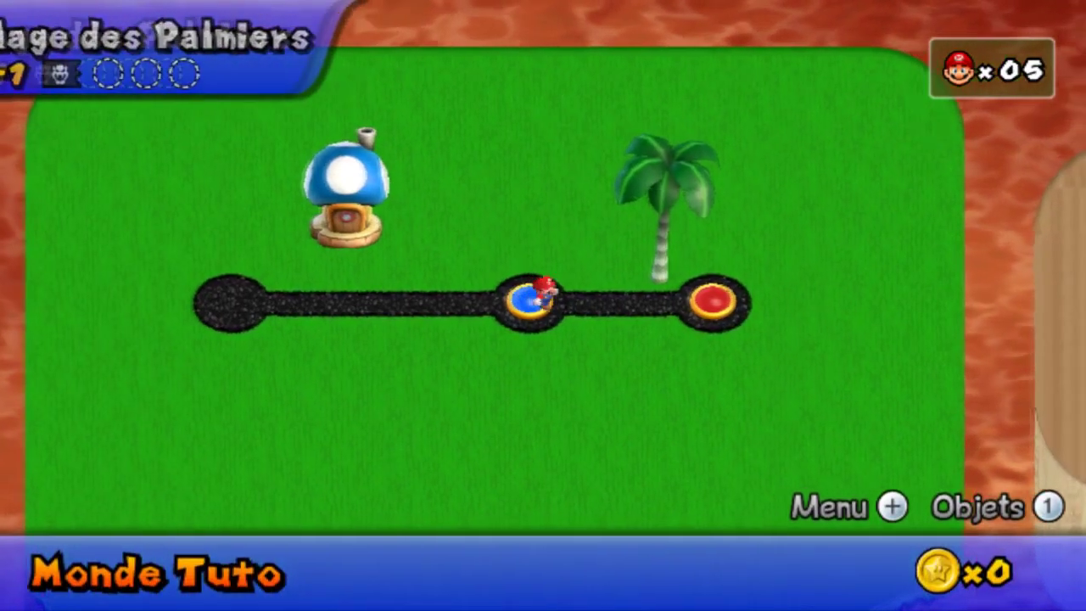
Walk Mario to level 1-2, Bois de Yoshi, save an emulator state and complete the level.
{"action": "key", "text": "Right"}
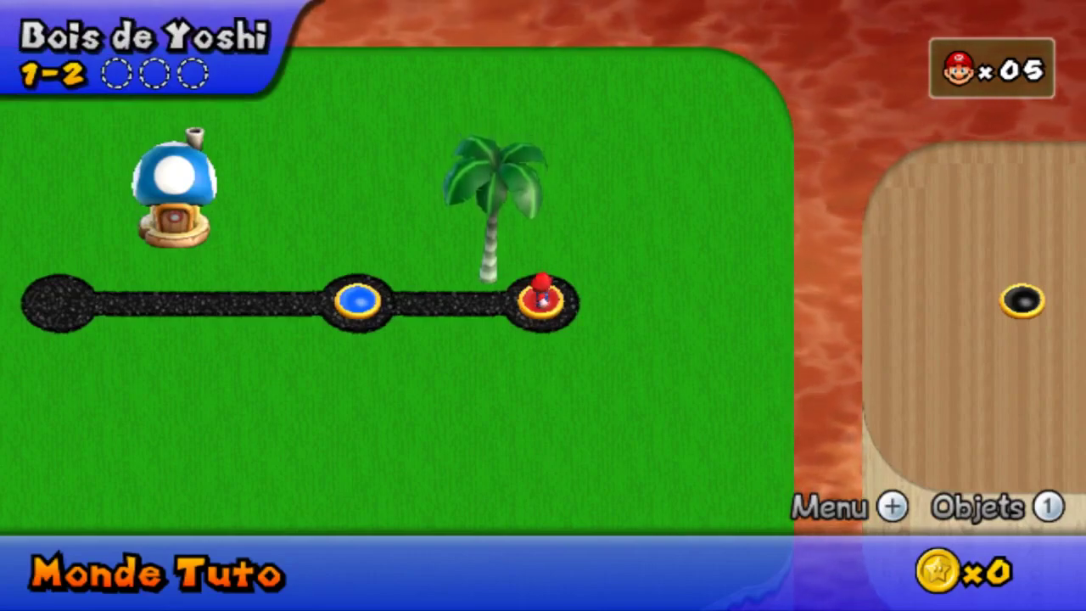
{"action": "key", "text": "shift+F1"}
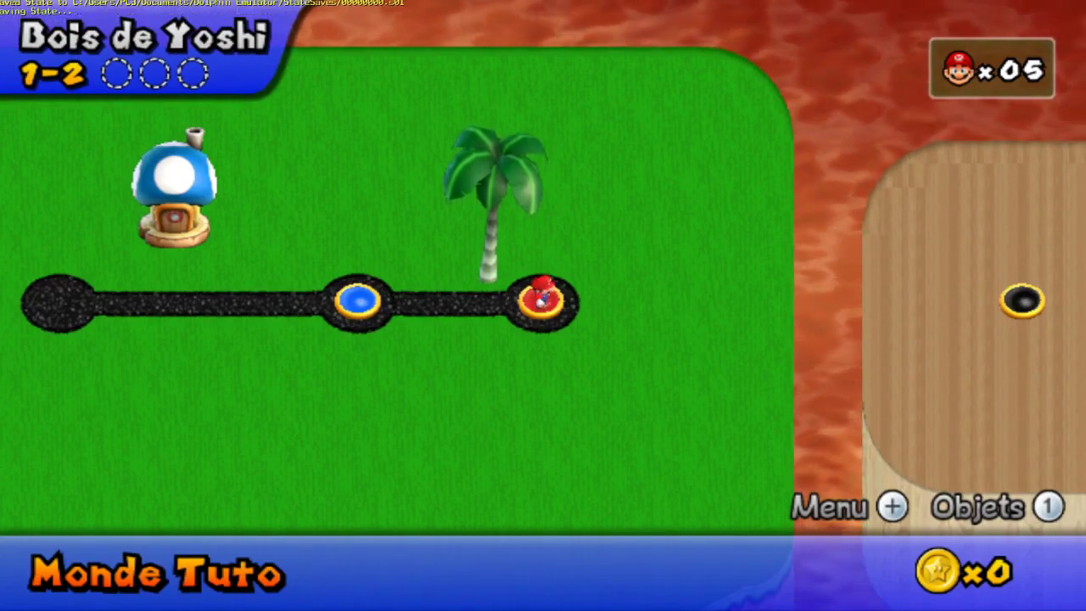
{"action": "key", "text": "2"}
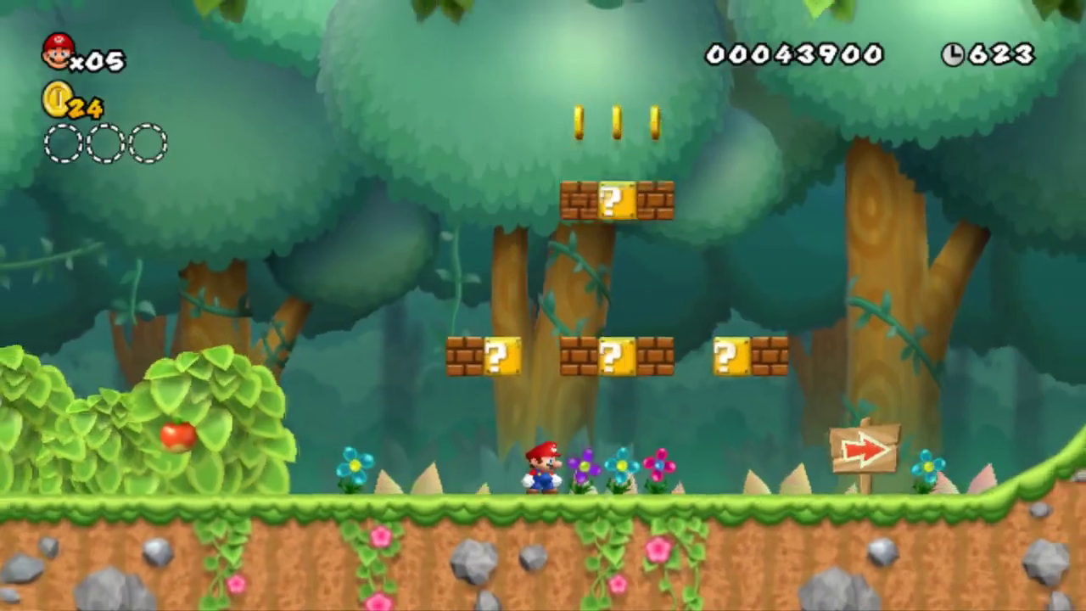
{"action": "key", "text": "space"}
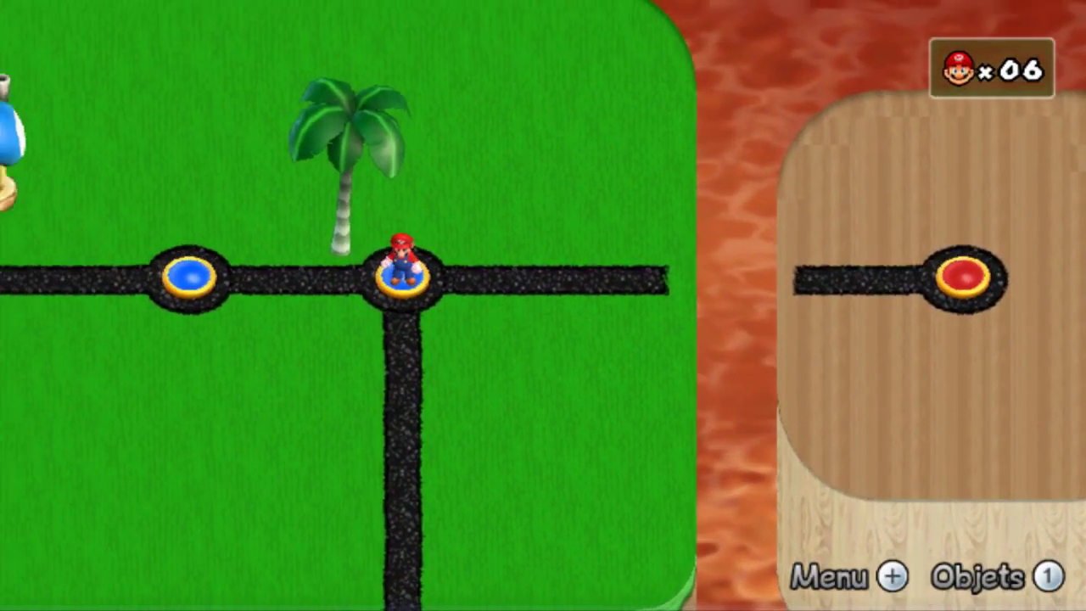
Test the unlocked path from level 1-2 to the wooden island's level and back, saving the emulator state before and after.
{"action": "key", "text": "shift+F1"}
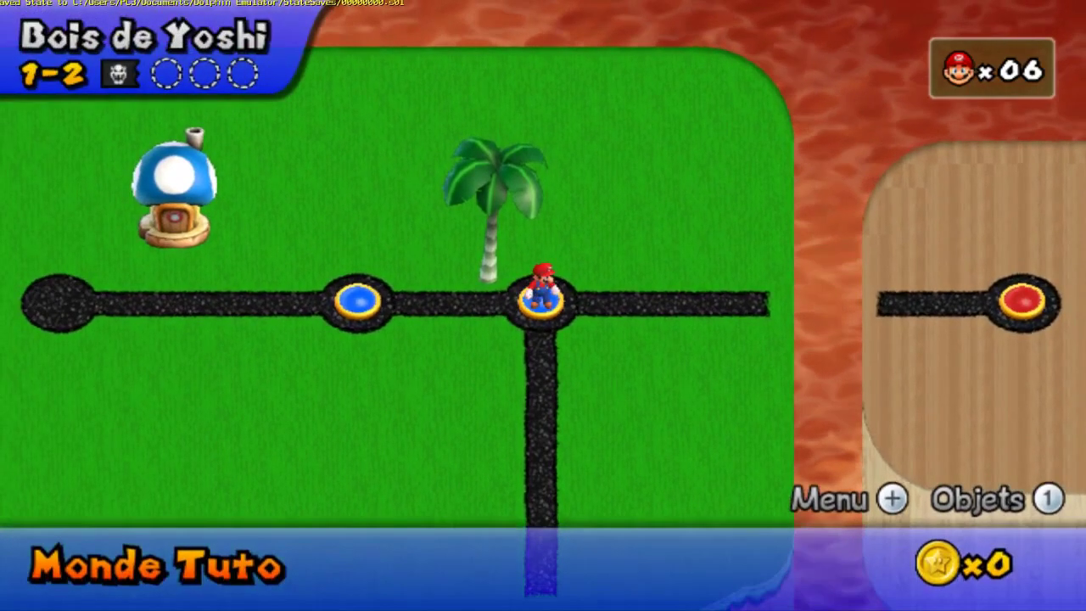
{"action": "key", "text": "Right"}
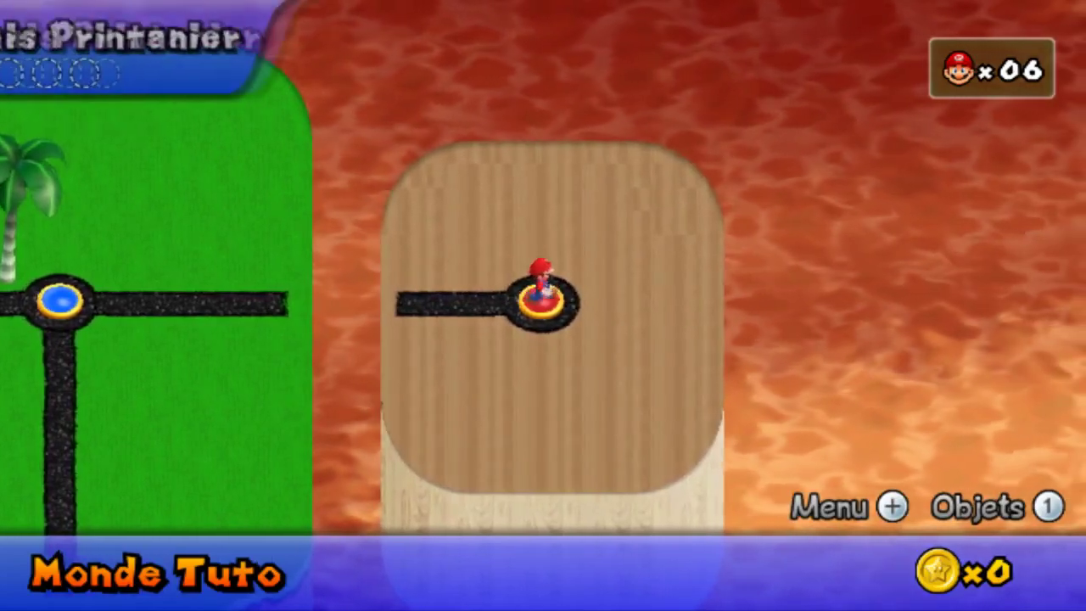
{"action": "key", "text": "Left"}
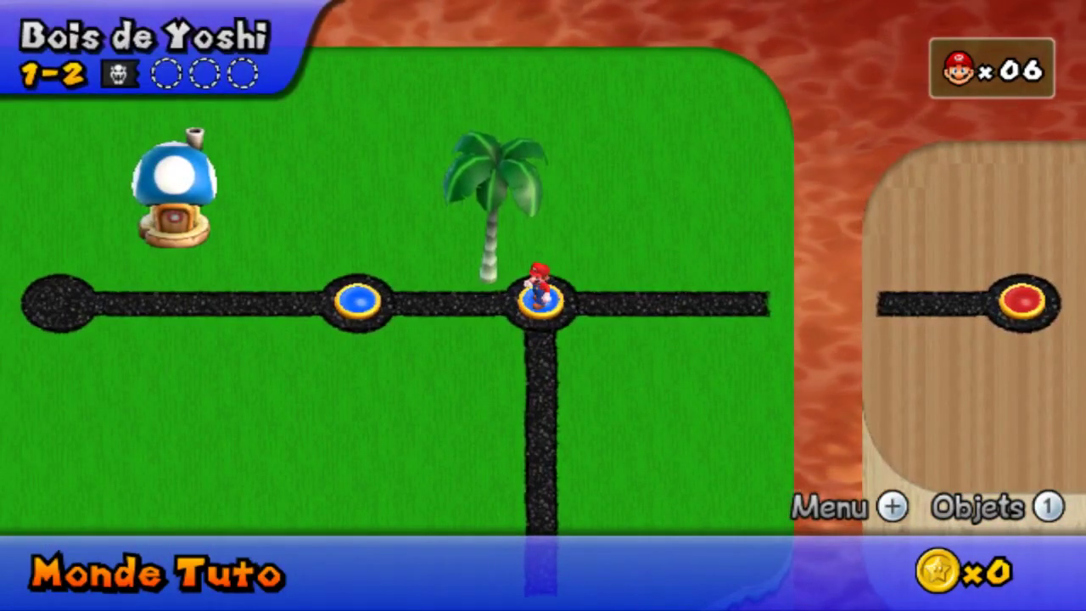
{"action": "key", "text": "shift+F1"}
Test the vertical path's world change by travelling down to the Truc map, walking to level 2-1 and turning back.
{"action": "key", "text": "Down"}
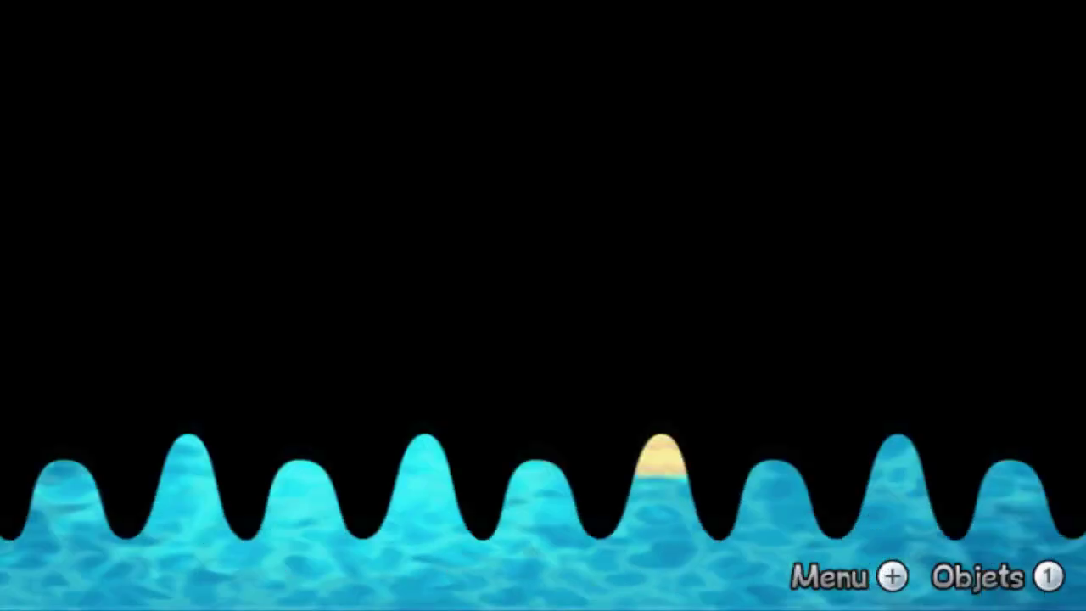
{"action": "key", "text": "Right"}
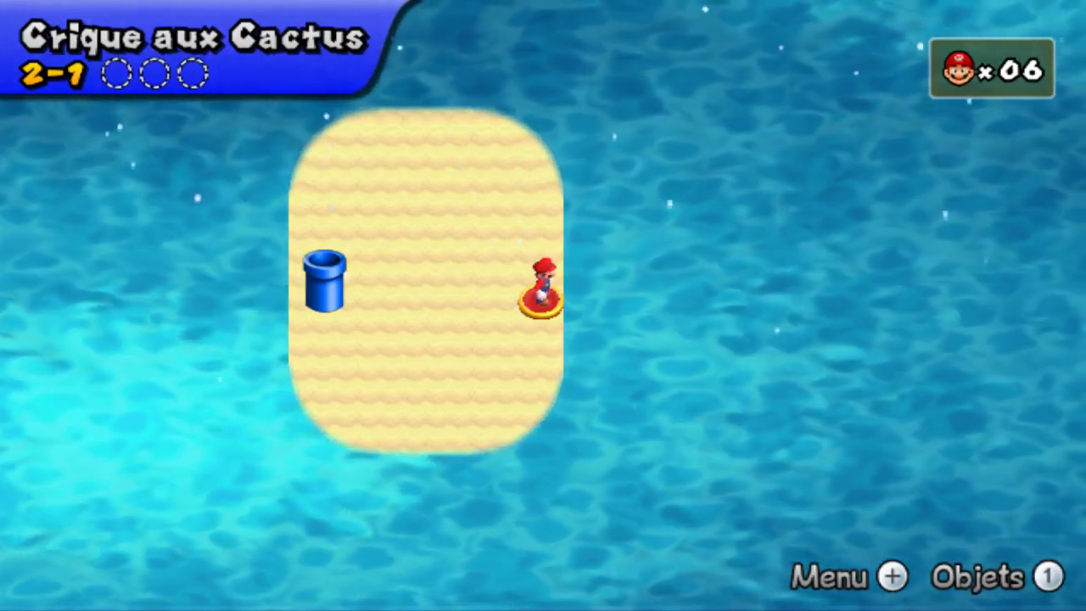
{"action": "key", "text": "Left"}
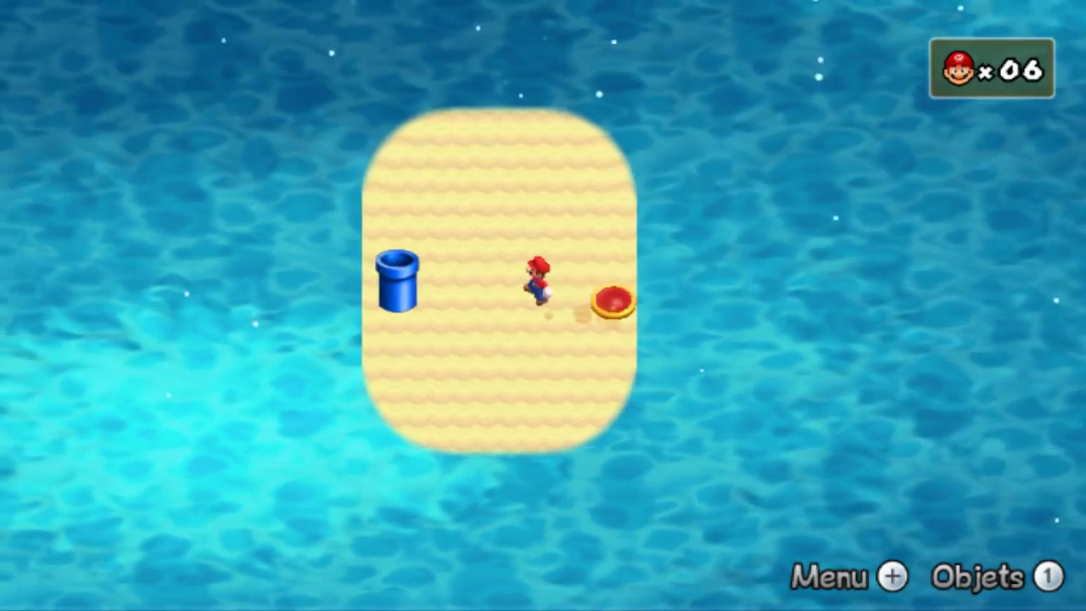
Take the blue pipe from the Truc map back to level 1-2, Bois de Yoshi, and retest stepping onto the vertical path.
{"action": "key", "text": "Return"}
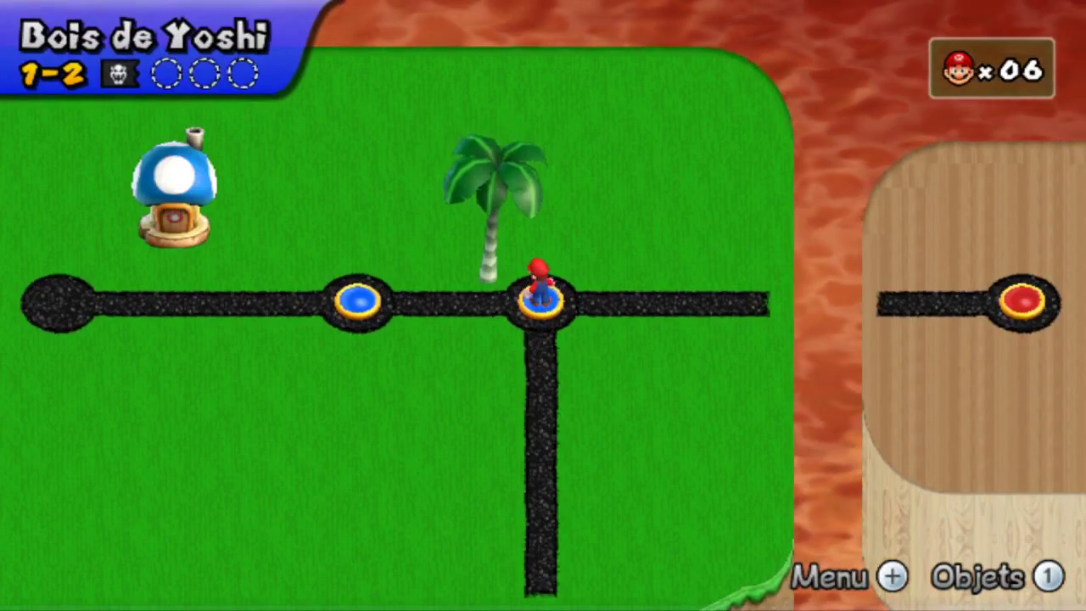
{"action": "key", "text": "Down"}
{"action": "key", "text": "Up"}
{"action": "key", "text": "Down"}
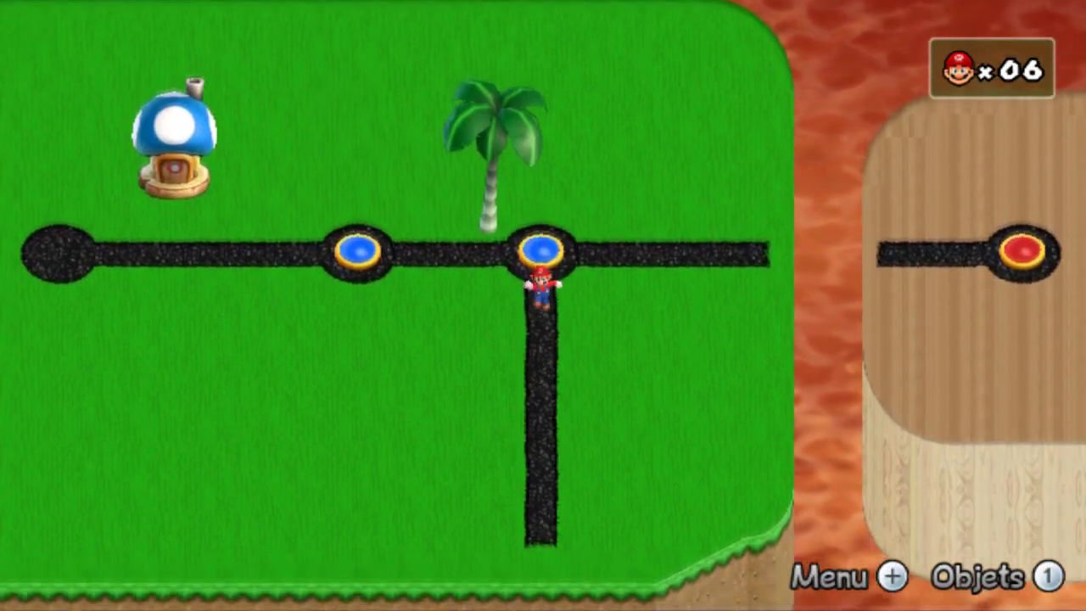
{"action": "key", "text": "Up"}
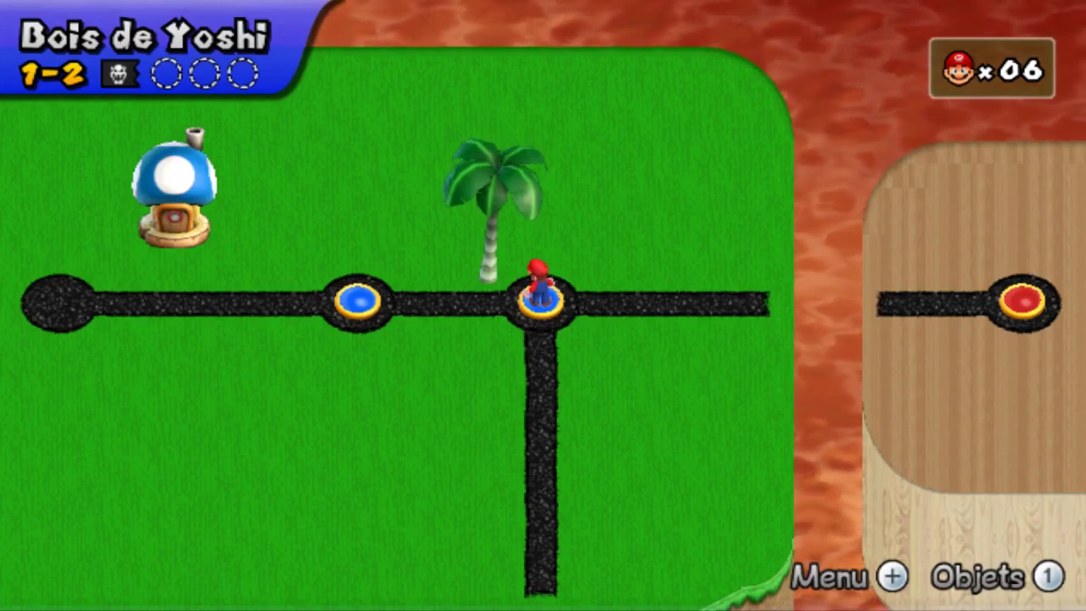
{"action": "key", "text": "Down"}
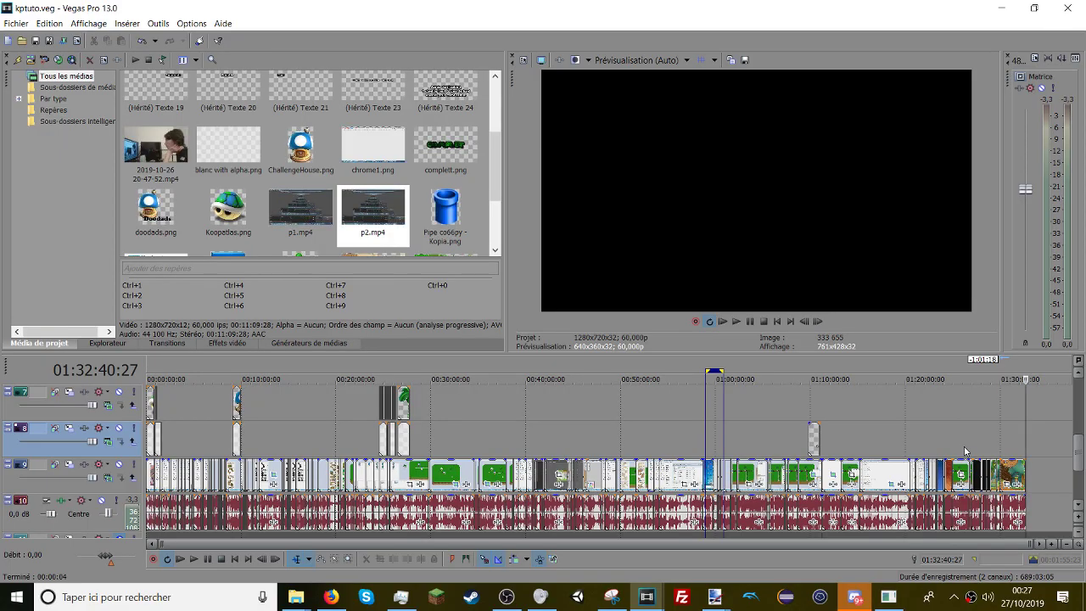
Switch to the kptuto.veg project in Vegas Pro, preview the frame at 01:32:24:05 and review the whole timeline up to its end.
{"action": "scroll", "coordinate": [1018, 449], "scroll_direction": "up", "scroll_amount": 10}
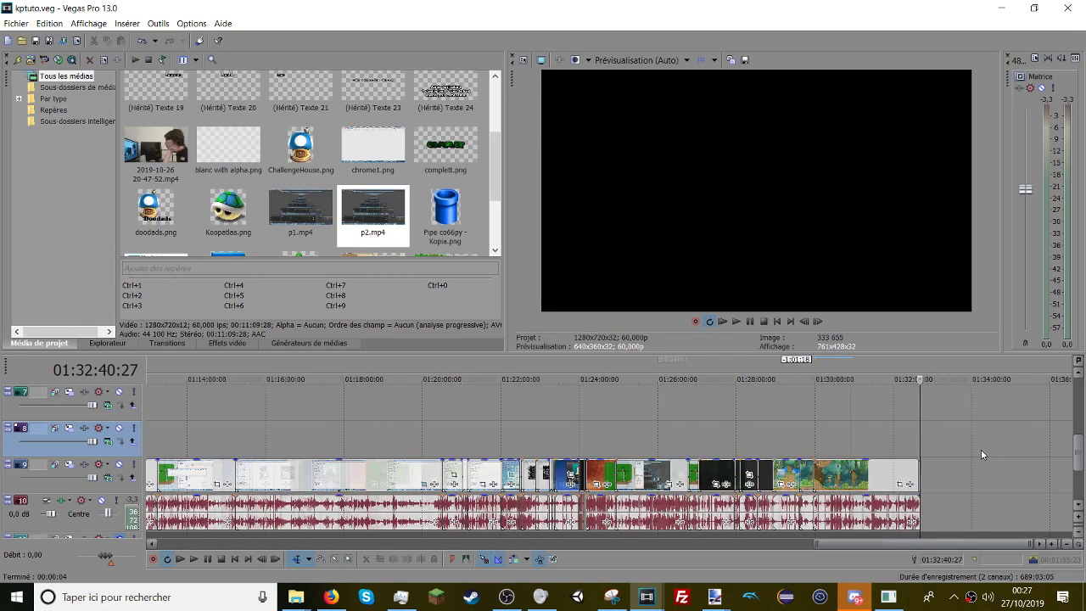
{"action": "left_click_drag", "start_coordinate": [844, 448], "coordinate": [834, 447]}
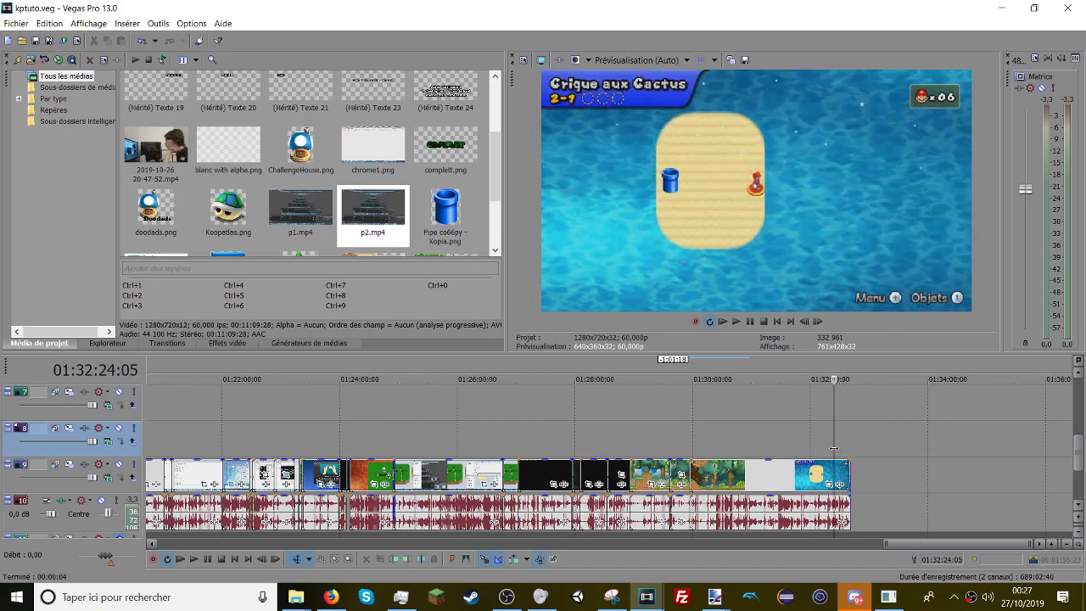
{"action": "scroll", "coordinate": [833, 448], "scroll_direction": "down", "scroll_amount": 4}
{"action": "scroll", "coordinate": [834, 448], "scroll_direction": "down", "scroll_amount": 3}
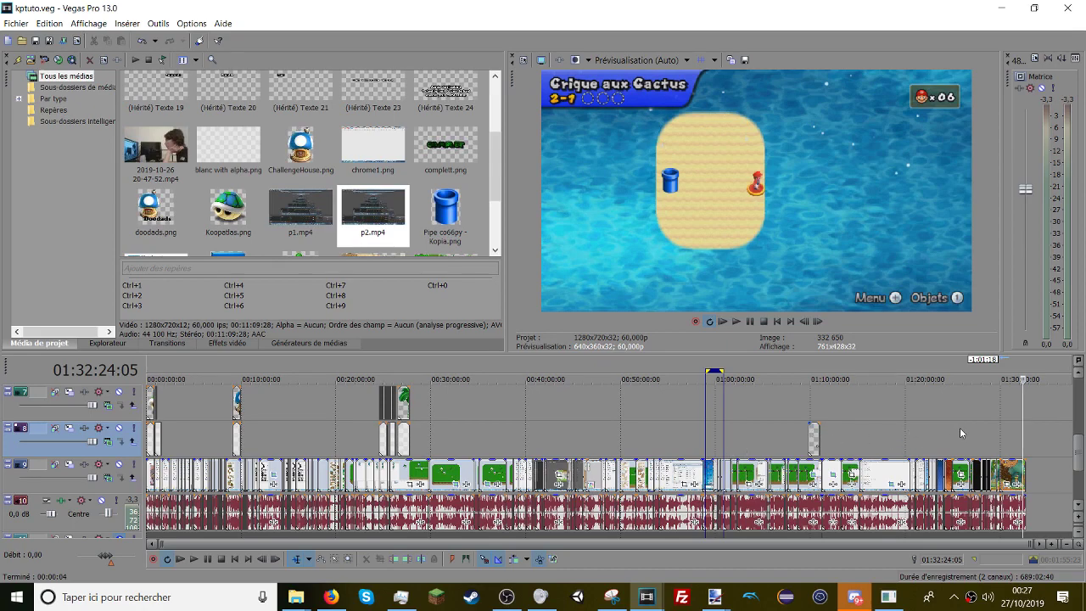
{"action": "left_click", "coordinate": [586, 435], "text": "shift"}
{"action": "left_click", "coordinate": [501, 422]}
{"action": "left_click", "coordinate": [1022, 428]}
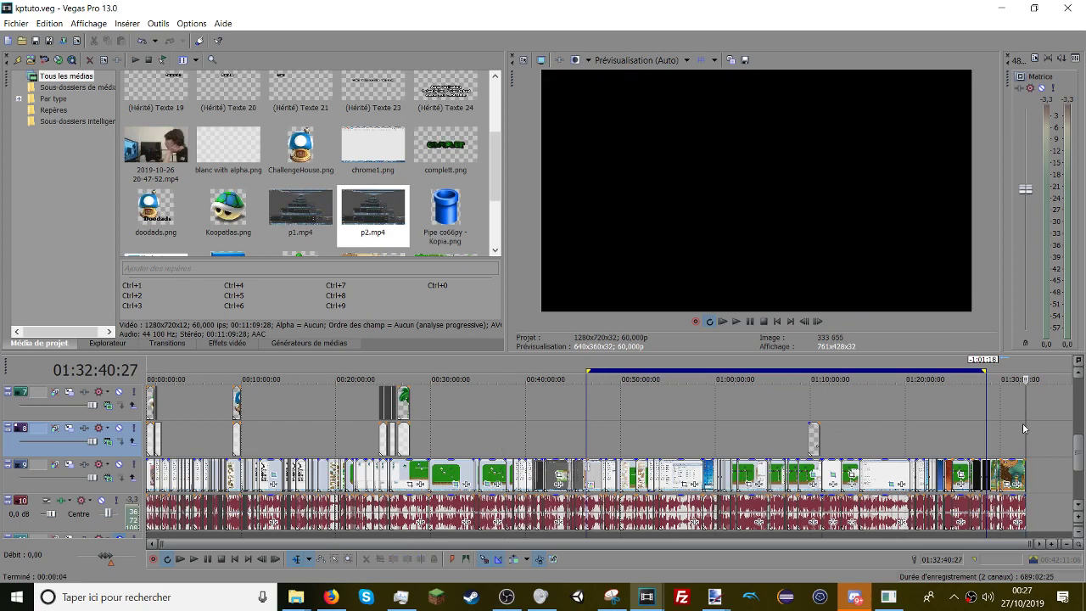